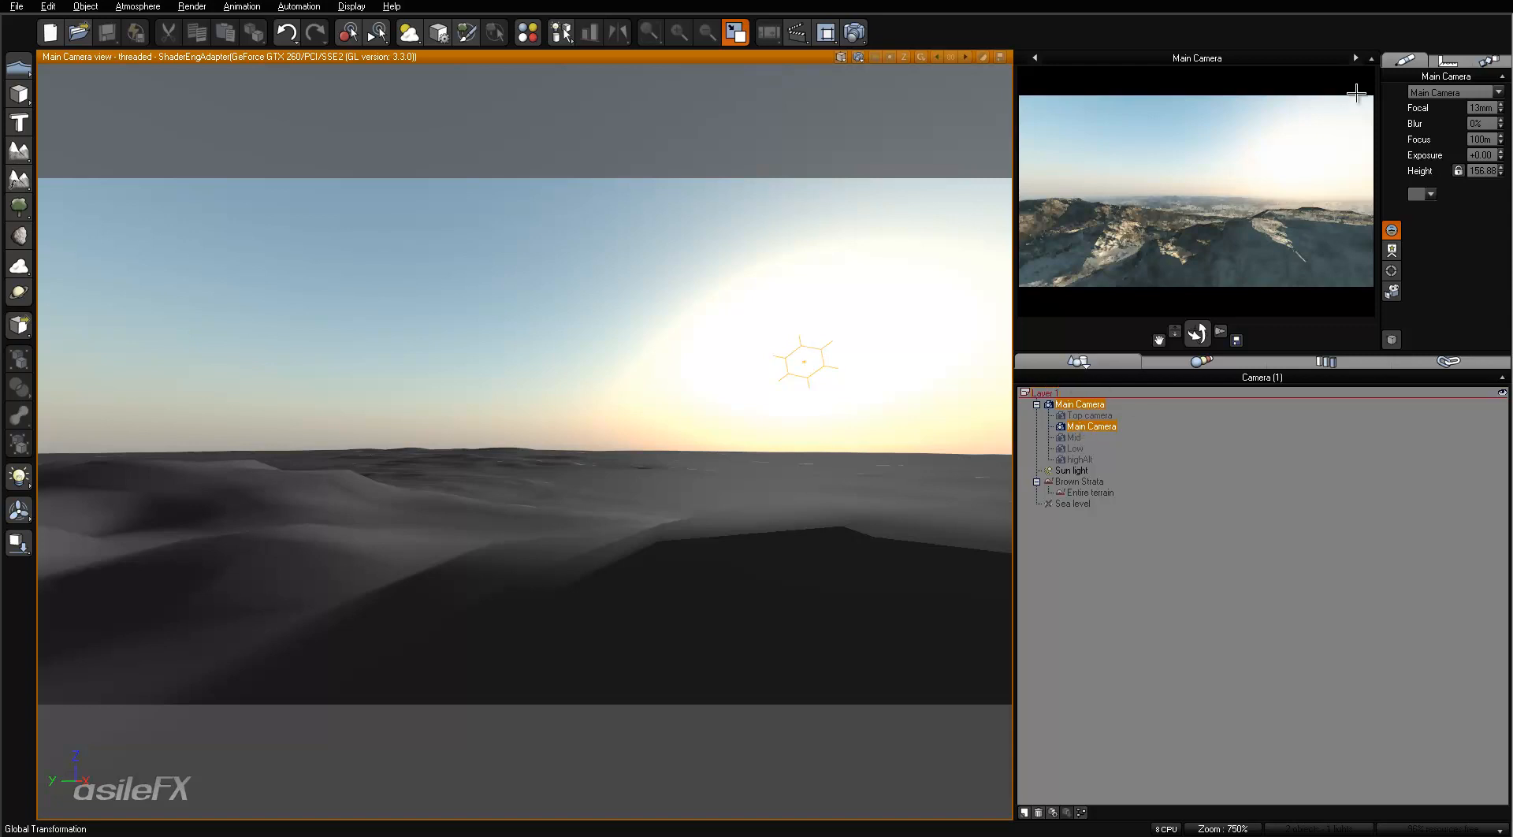
- Switch from the Main Camera to the Low camera and set its height to 3 m
{"action": "left_click", "coordinate": [1355, 57]}
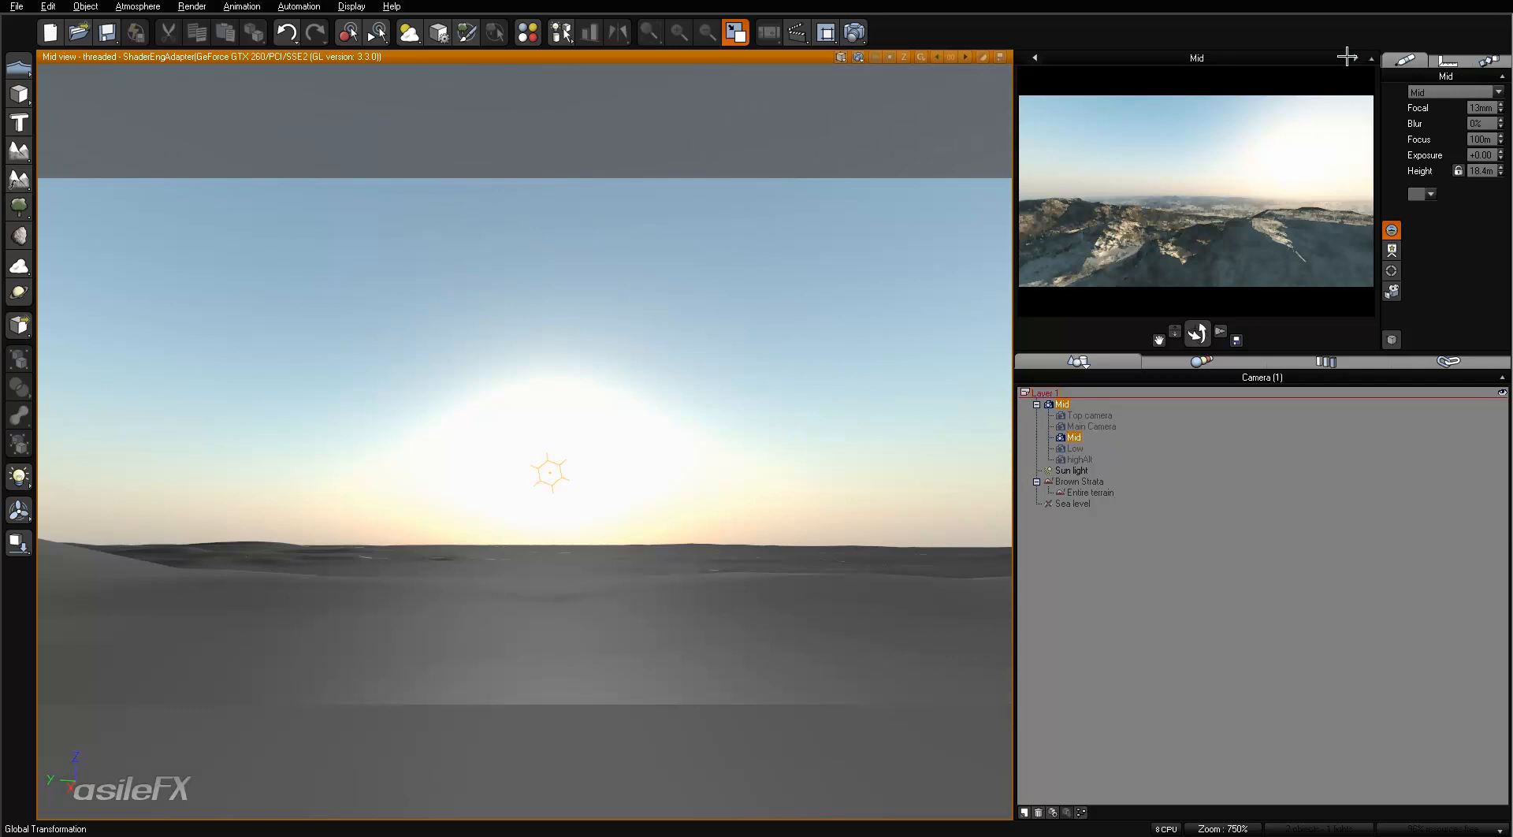
{"action": "left_click", "coordinate": [1035, 57]}
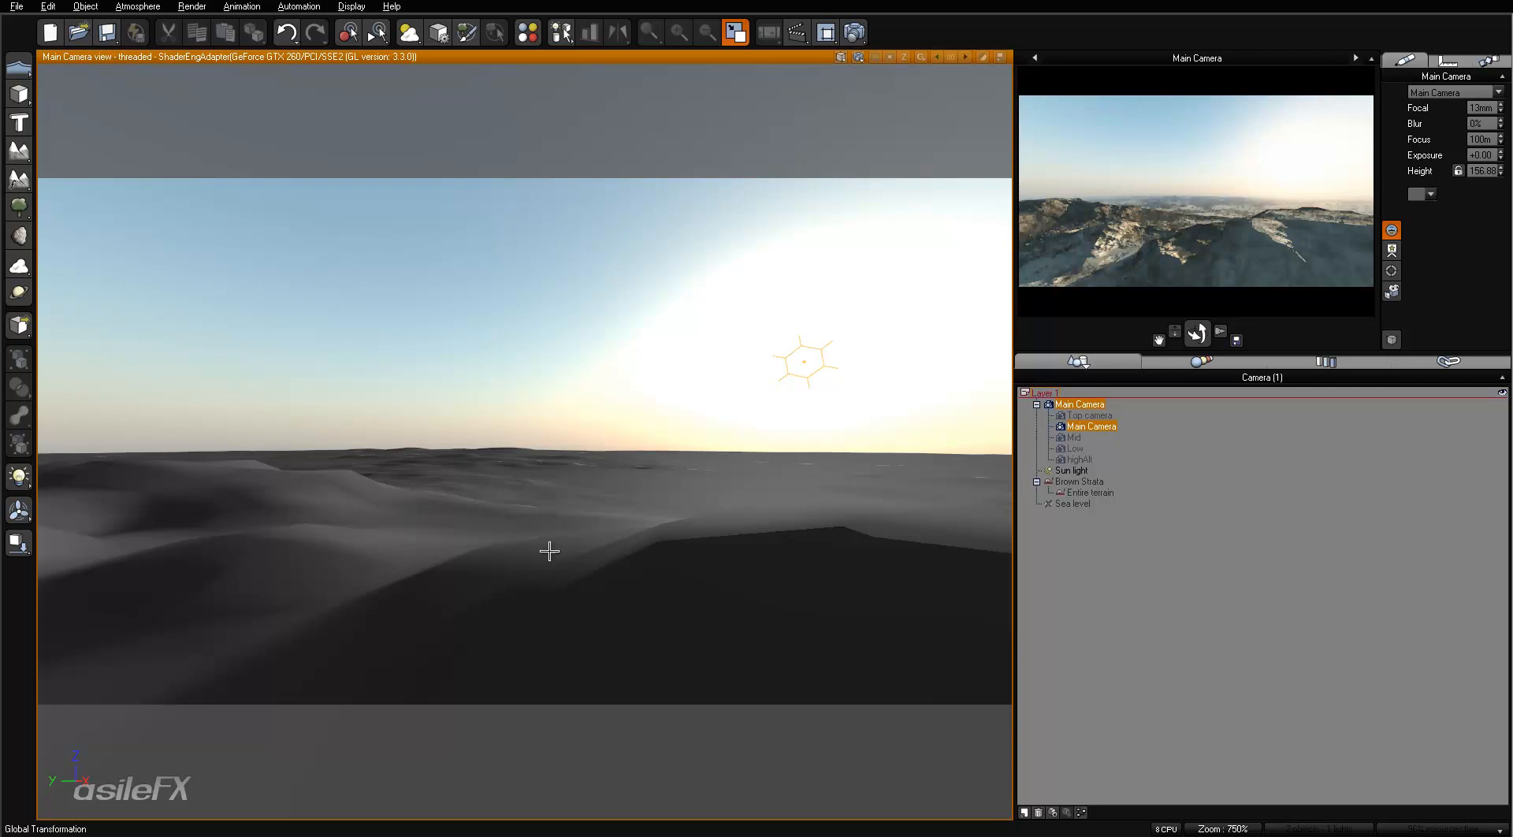
{"action": "left_click", "coordinate": [1356, 58]}
{"action": "left_click", "coordinate": [1356, 58]}
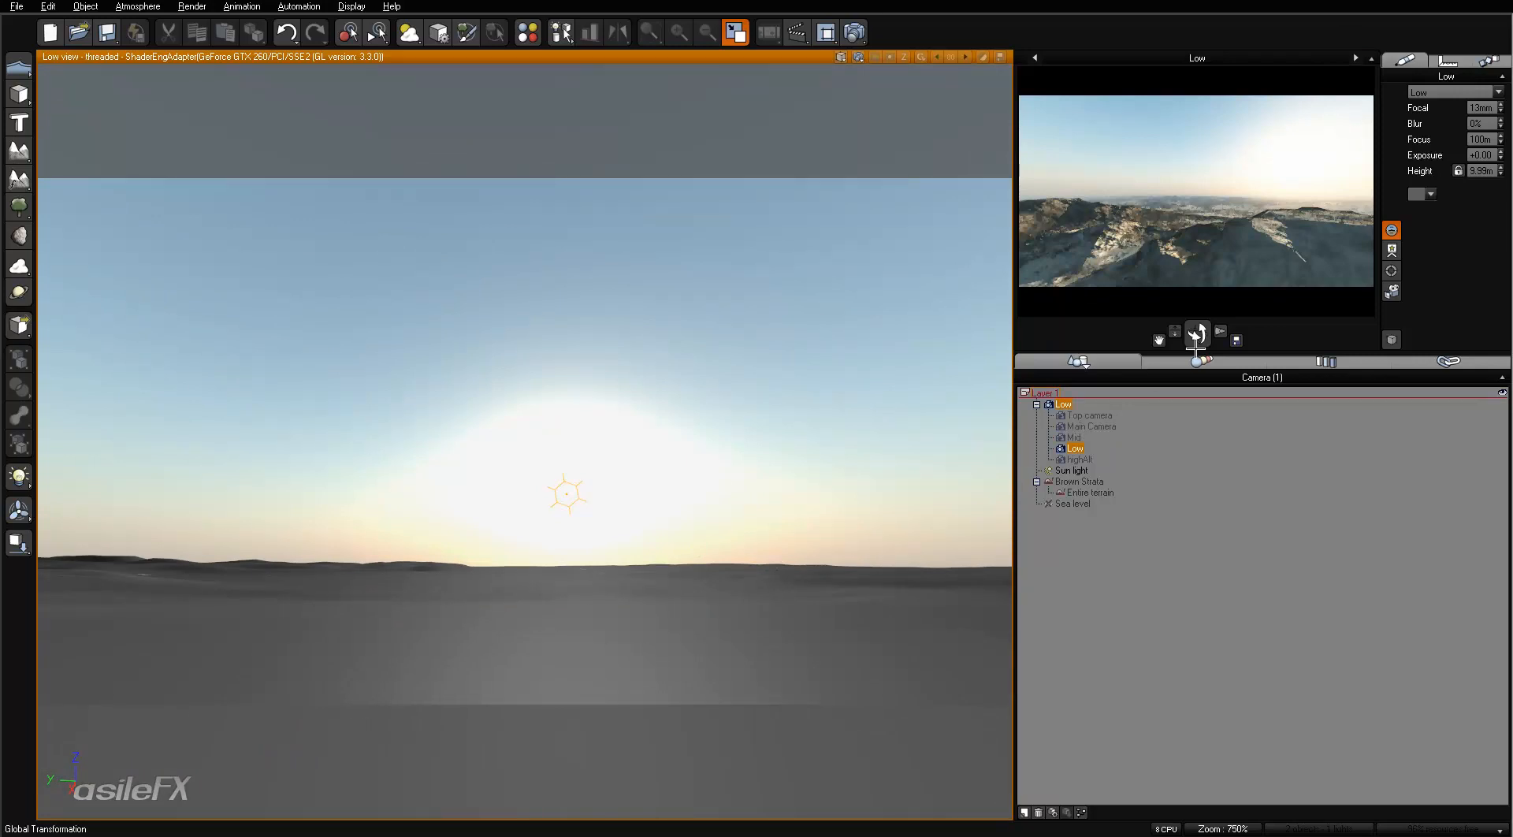
{"action": "left_click", "coordinate": [1482, 171]}
{"action": "type", "text": "3"}
{"action": "key", "text": "Return"}
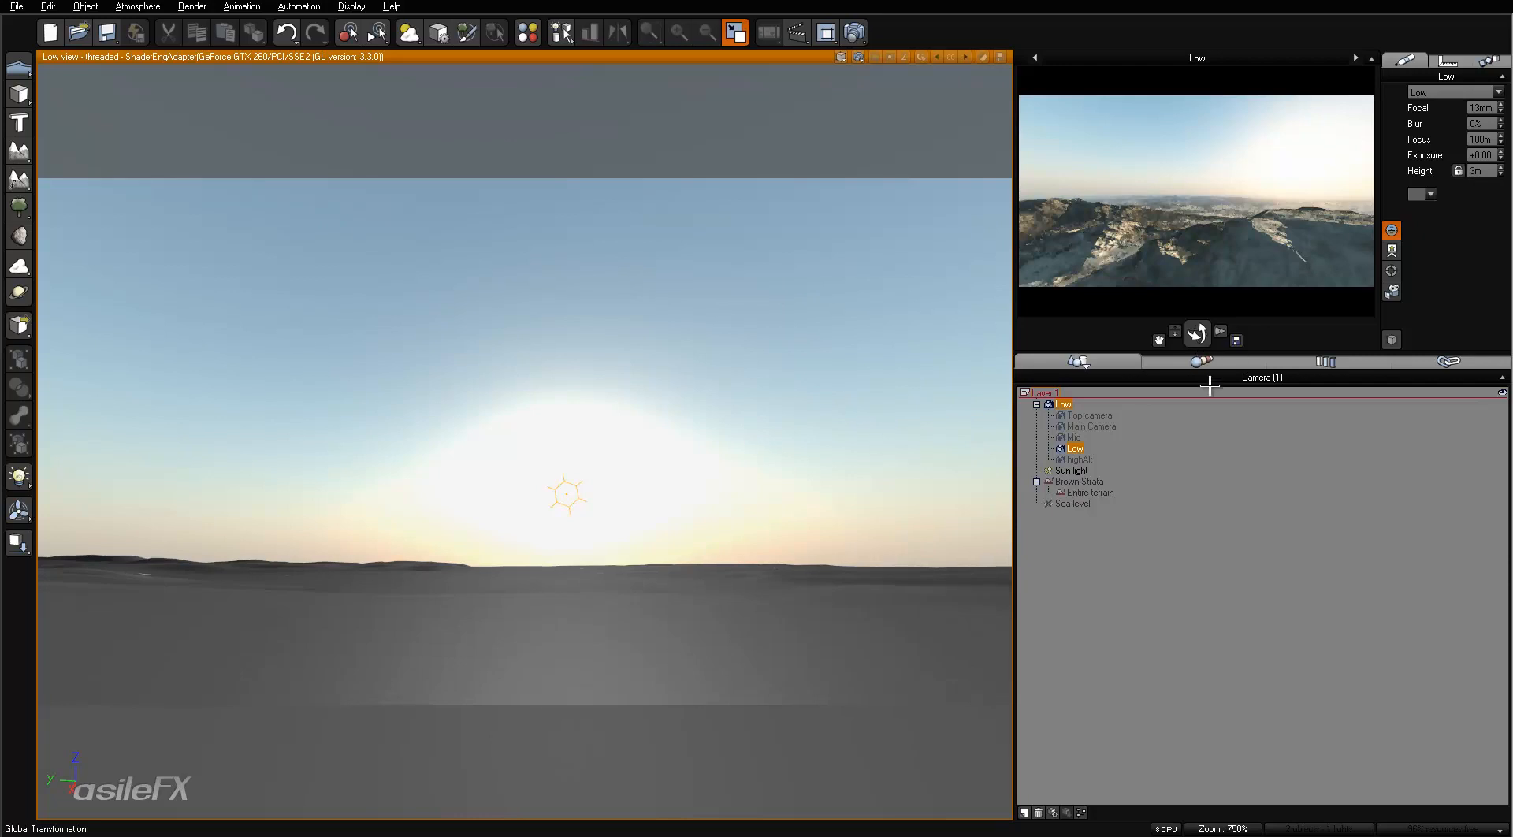
- Look through the highAlt camera, check its position values, and return to the Main Camera view
{"action": "left_click", "coordinate": [1355, 58]}
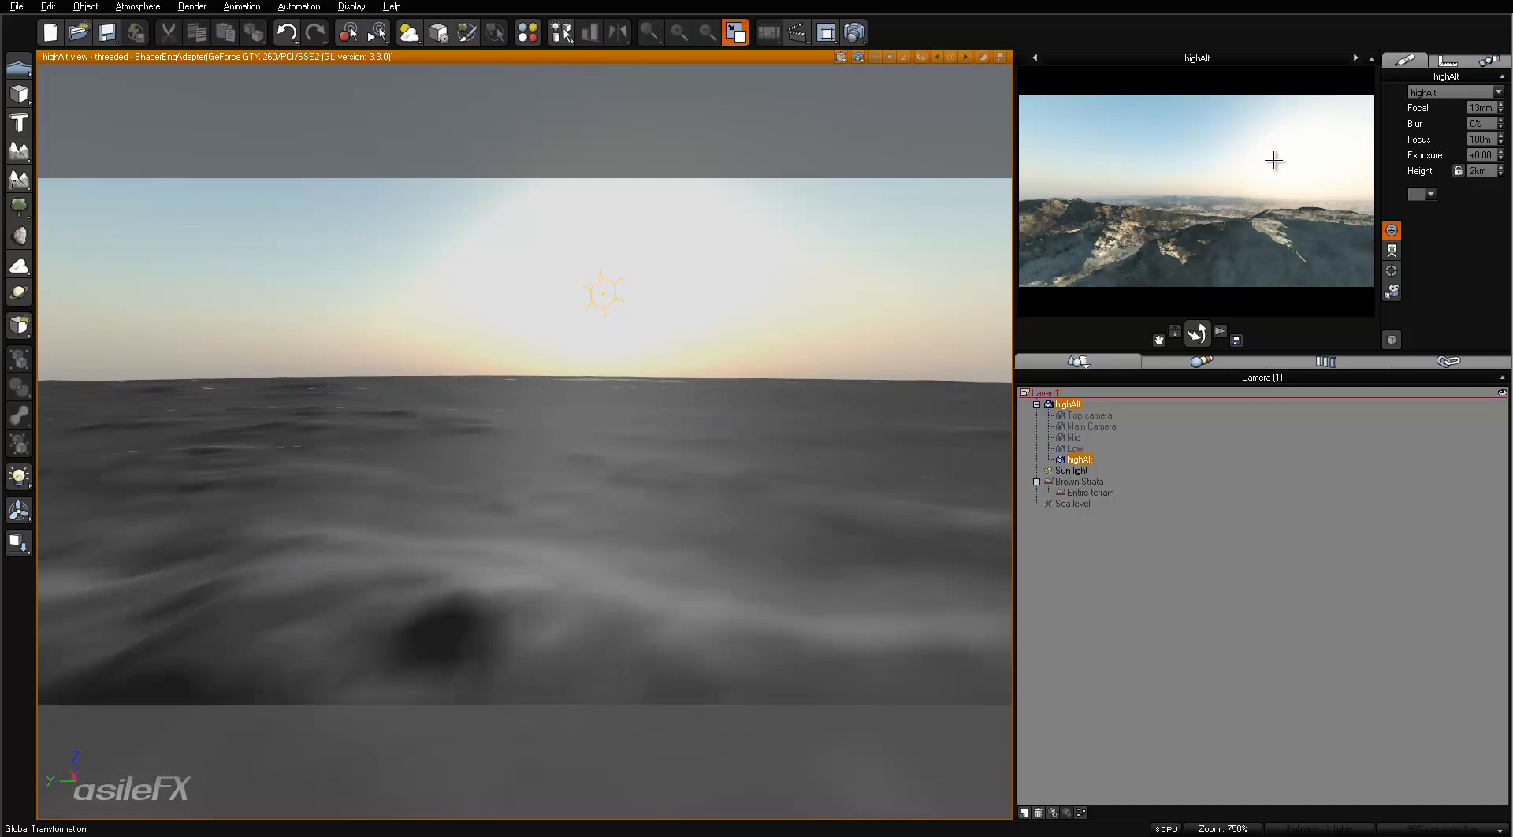
{"action": "left_click", "coordinate": [1447, 61]}
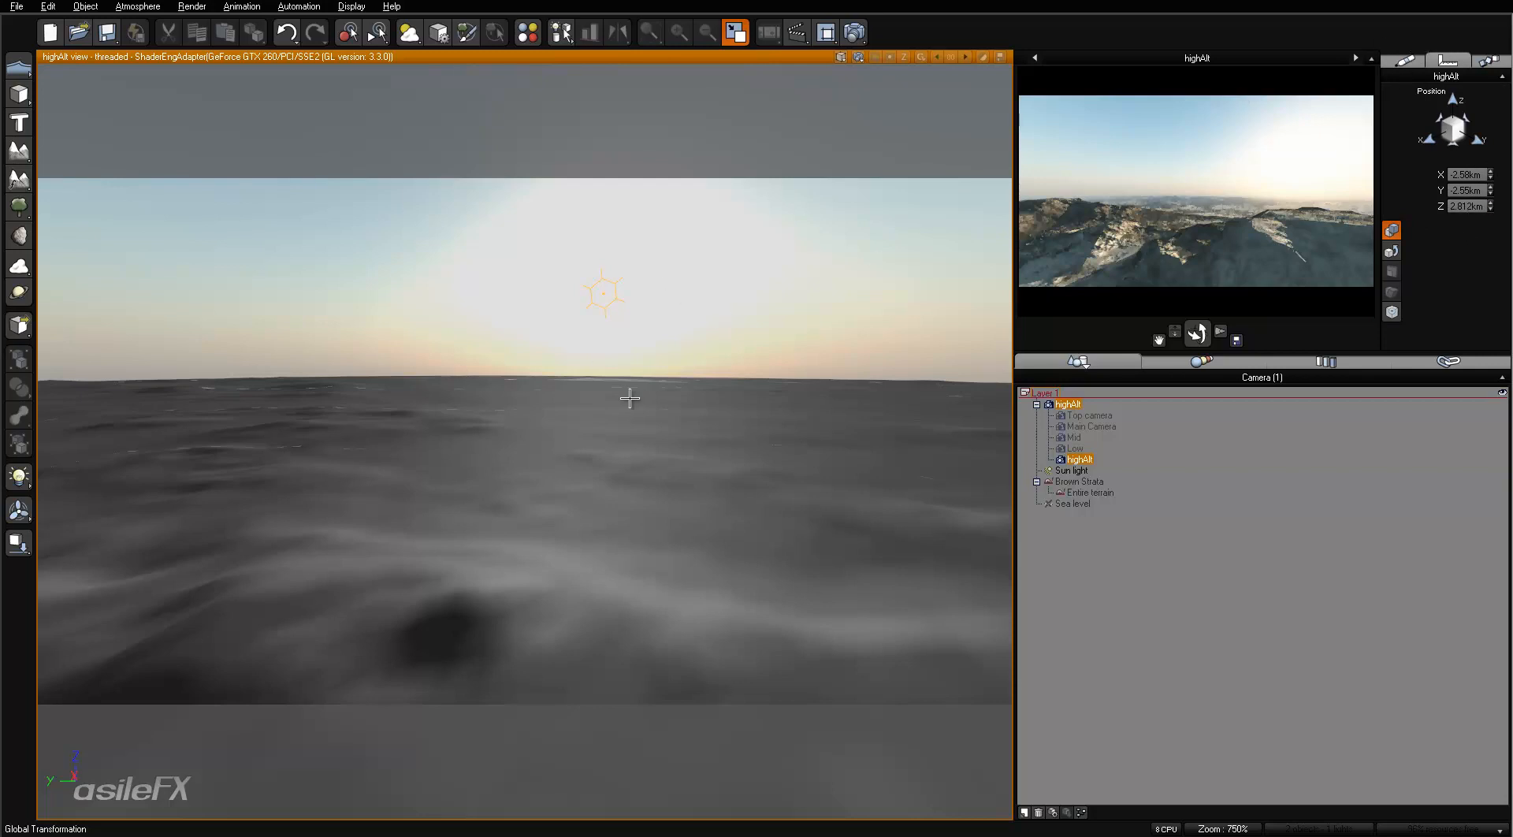
{"action": "left_click", "coordinate": [1410, 56]}
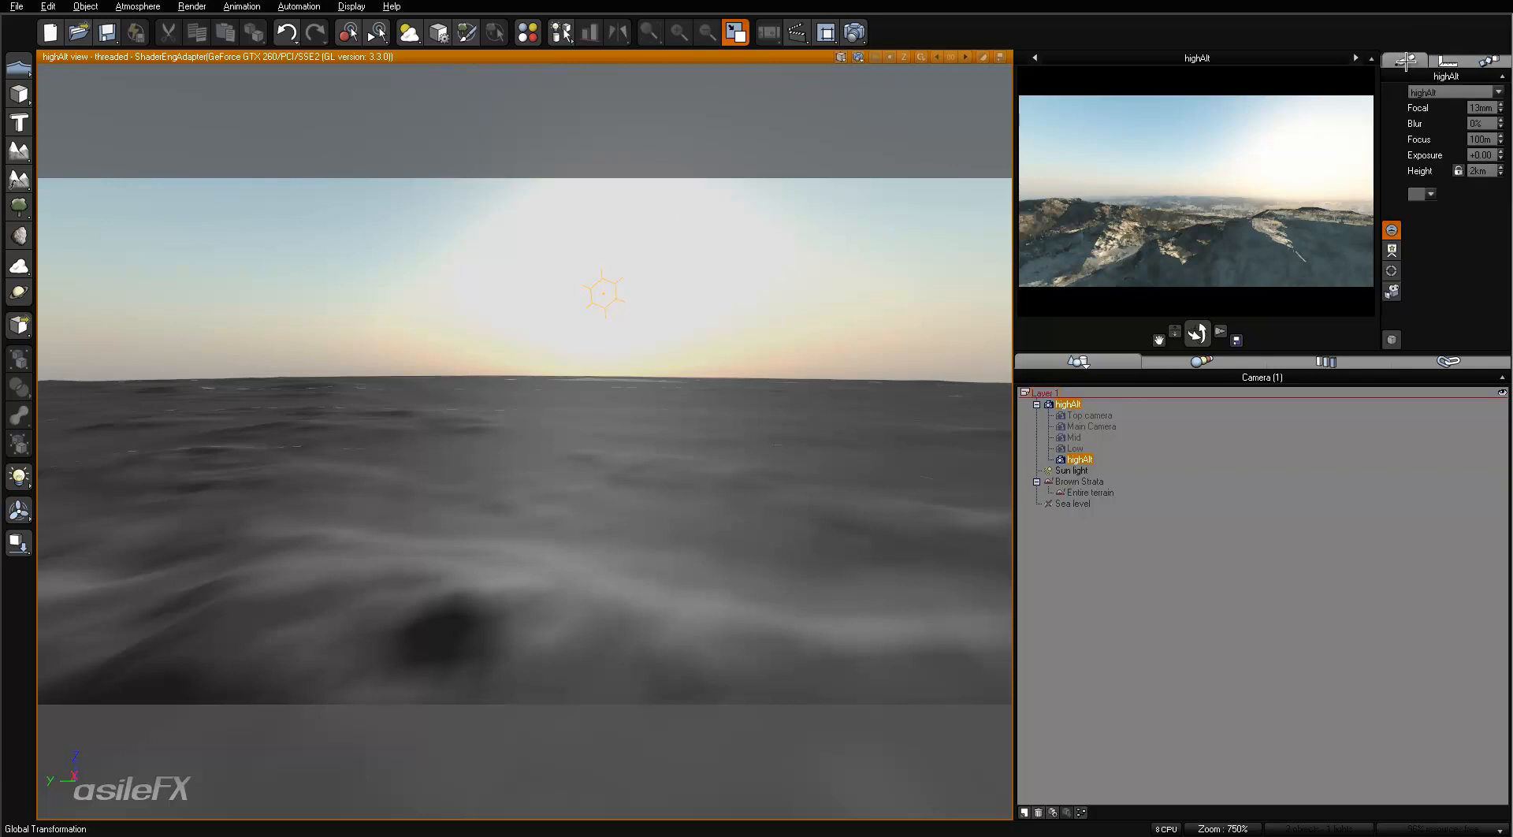
{"action": "left_click", "coordinate": [1035, 58]}
{"action": "left_click", "coordinate": [1035, 57]}
{"action": "left_click", "coordinate": [1035, 58]}
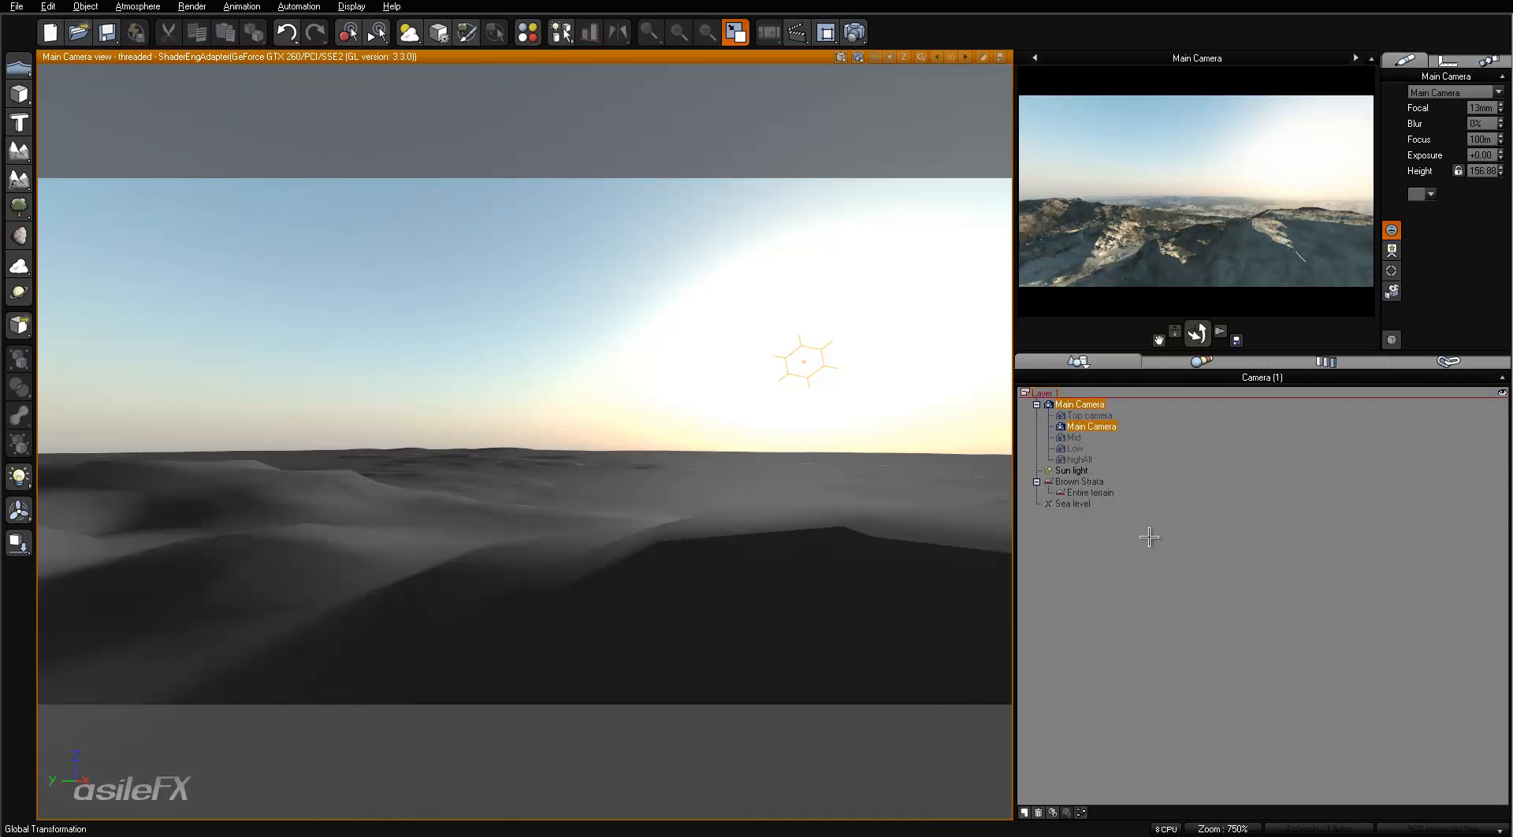
- Deselect the camera and check the picture size and quality in the render options
{"action": "left_click", "coordinate": [1135, 571]}
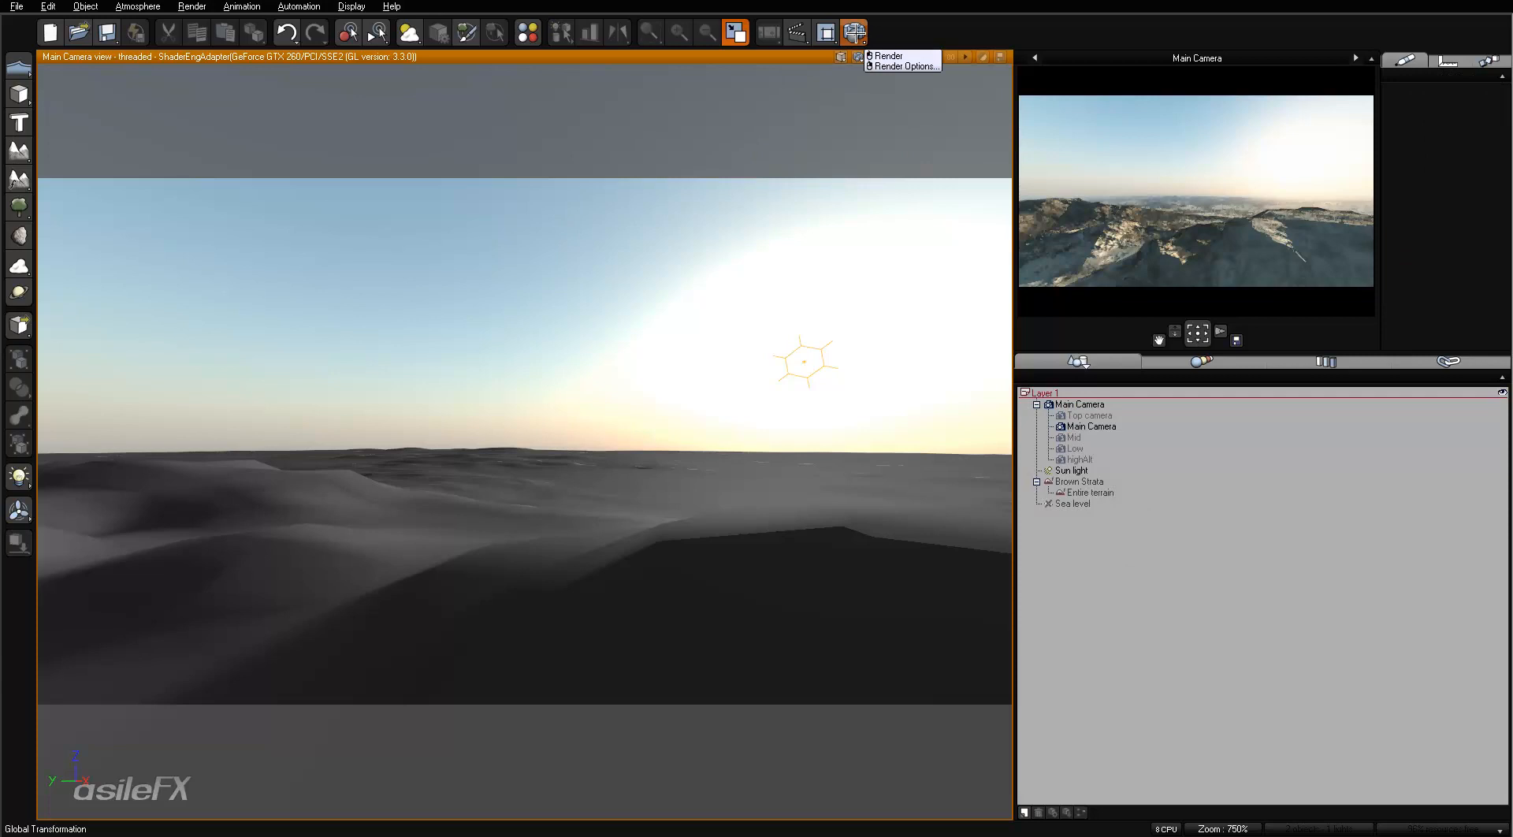
{"action": "right_click", "coordinate": [854, 33]}
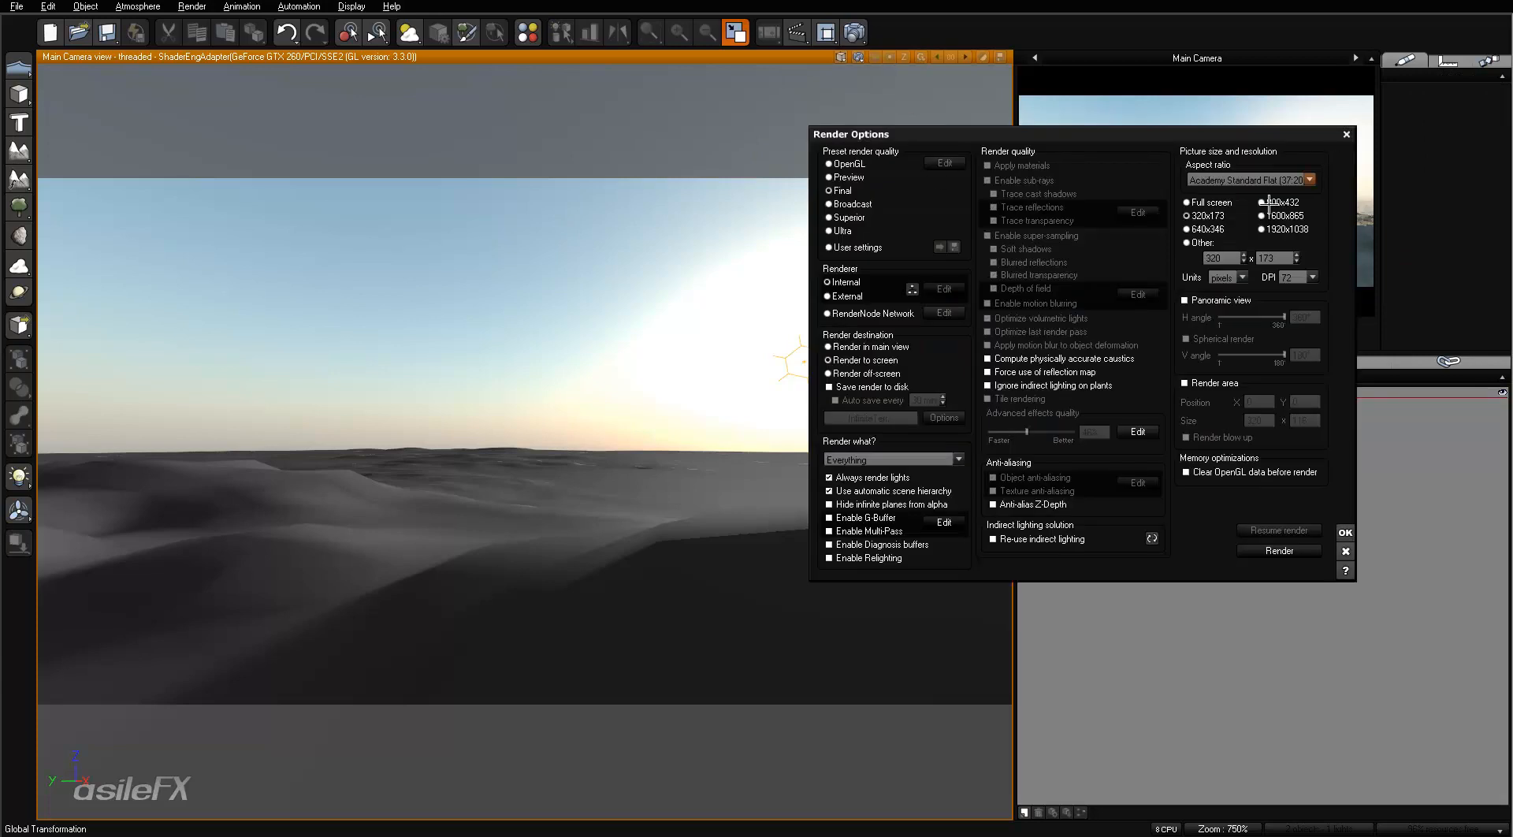
{"action": "left_click", "coordinate": [1345, 532]}
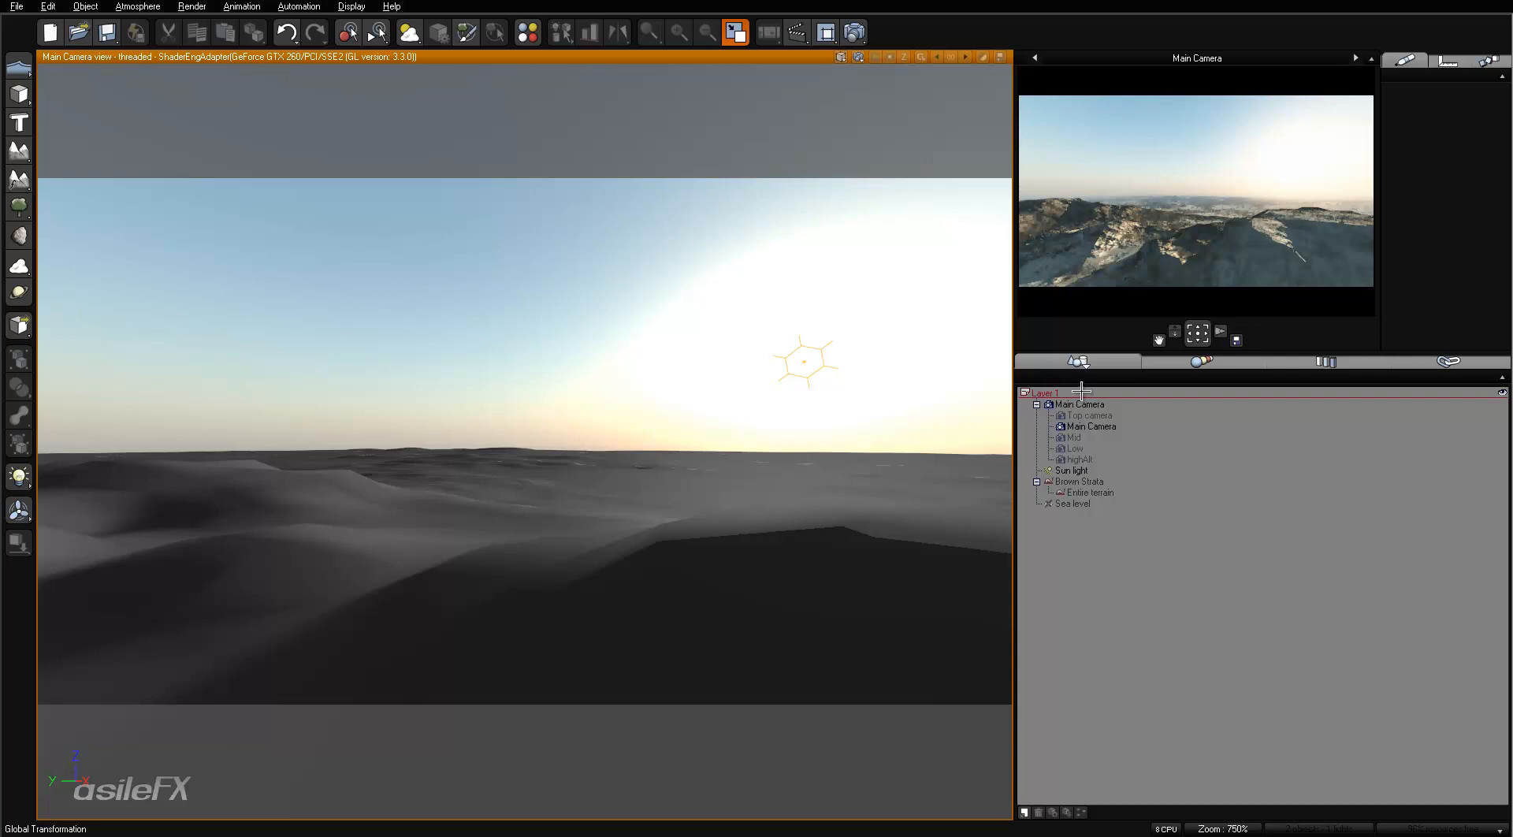
- Set the atmosphere's glow intensity to 2% and its scattering anisotropy to 0.7
{"action": "key", "text": "F4"}
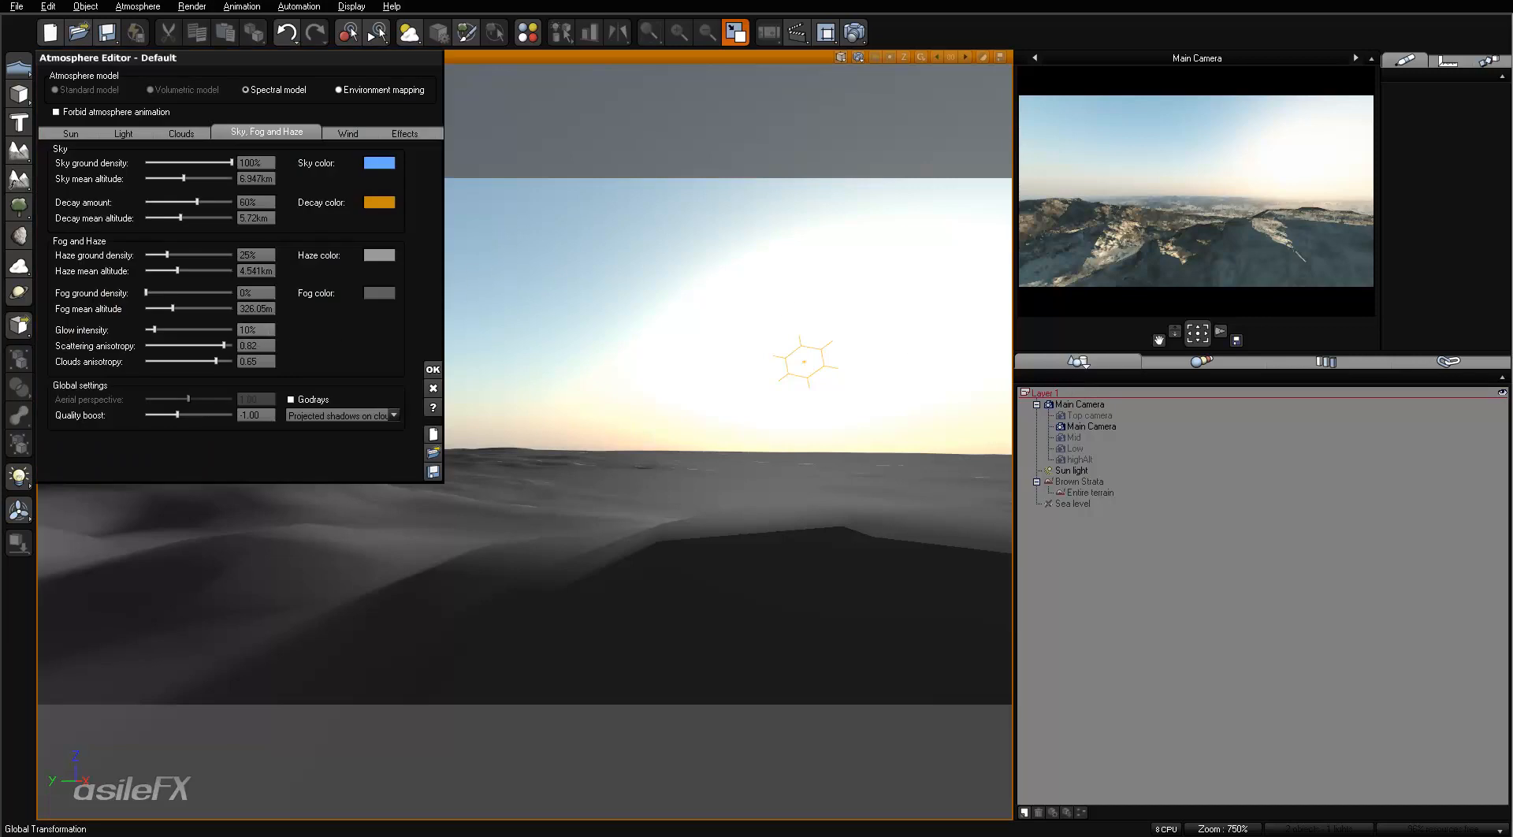
{"action": "left_click", "coordinate": [269, 330]}
{"action": "type", "text": "2"}
{"action": "key", "text": "Return"}
{"action": "key", "text": "Tab"}
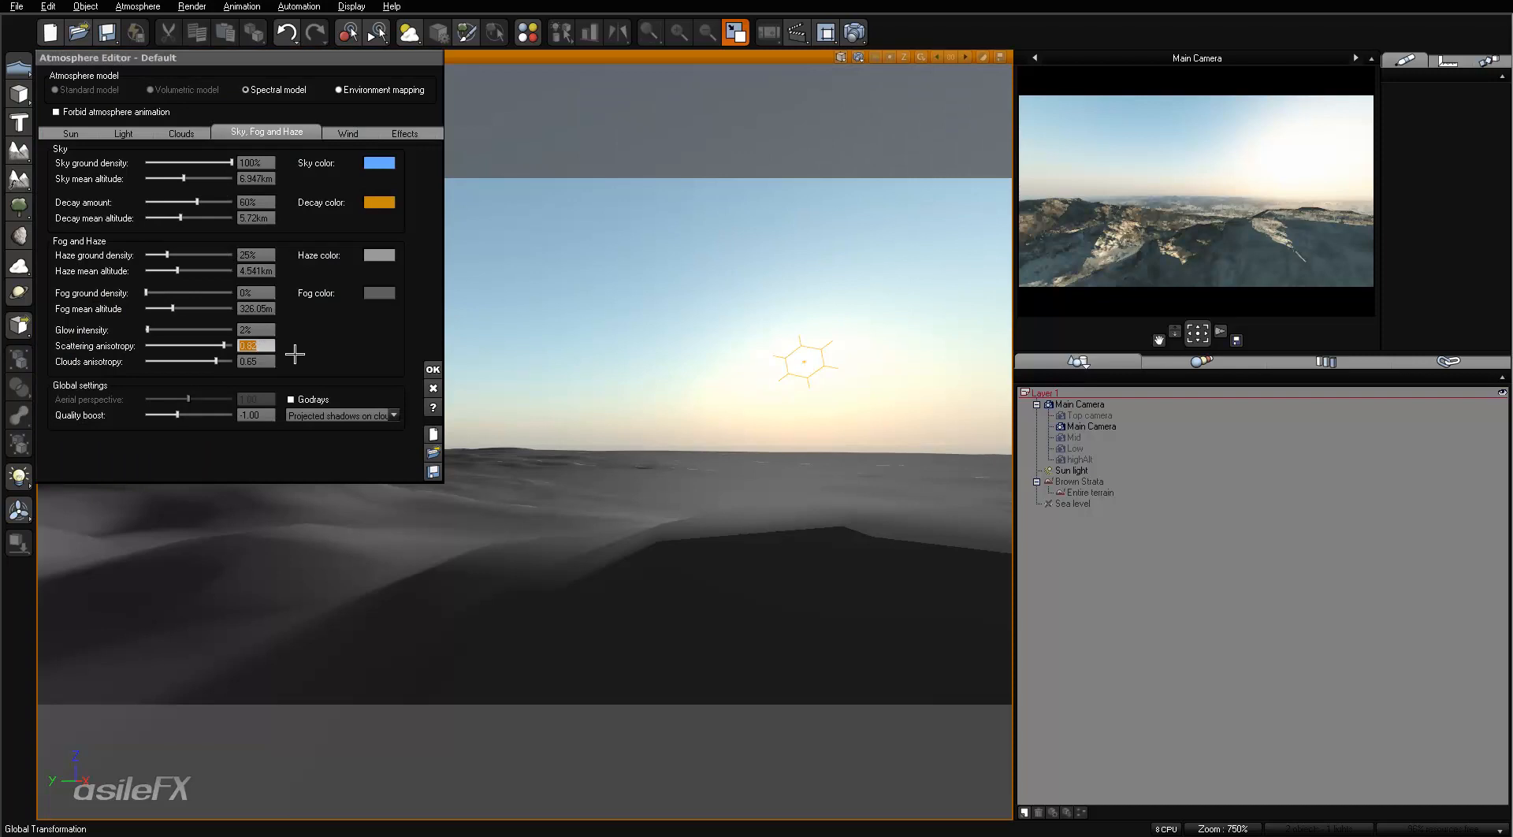
{"action": "type", "text": "0.7"}
{"action": "key", "text": "Return"}
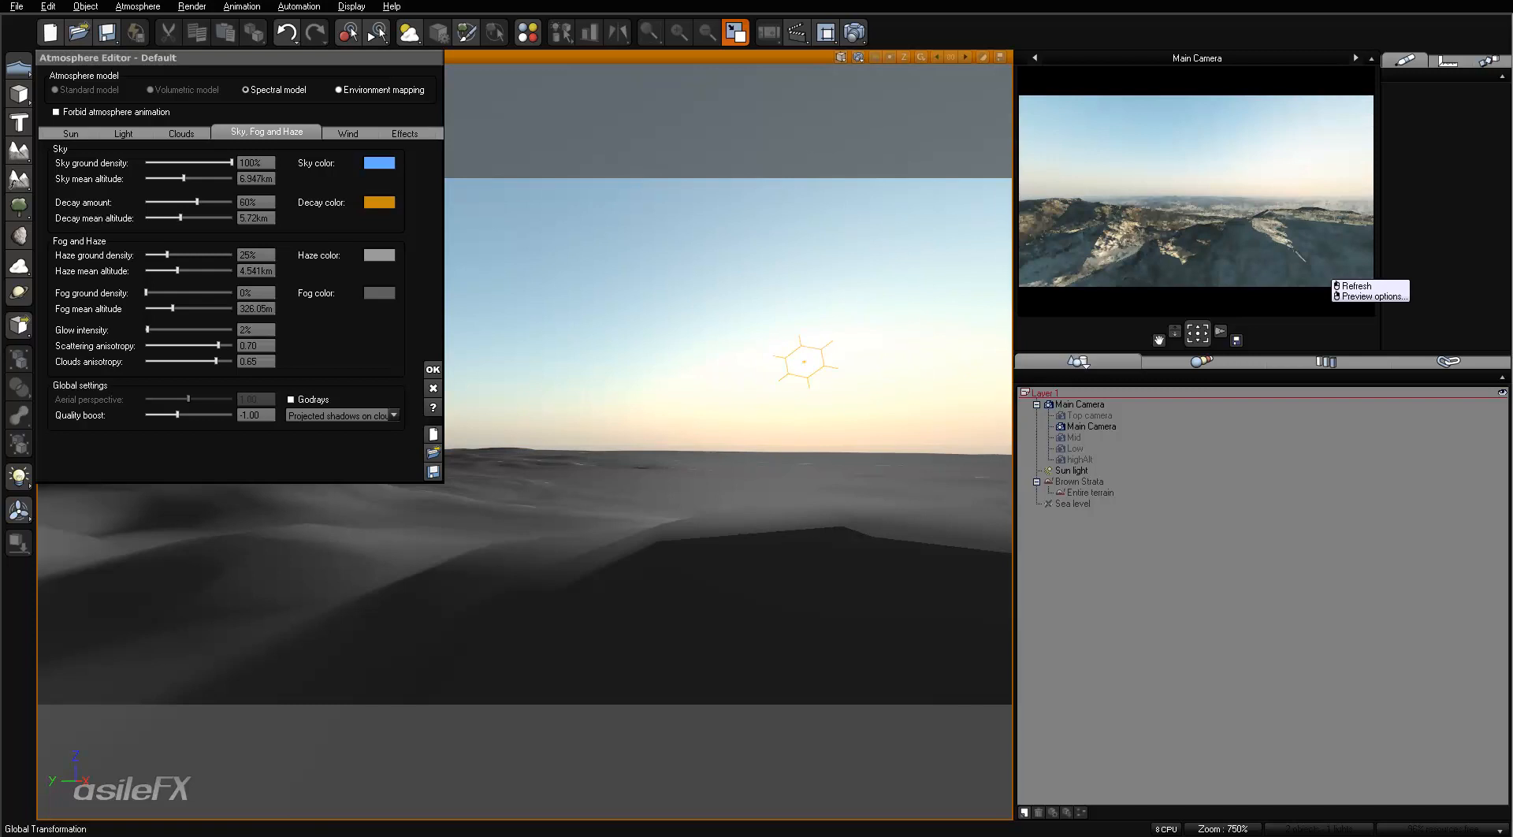
- Lower the Sun light to just above the horizon, at a pitch of about 0.5°, and refresh the preview render
{"action": "left_click", "coordinate": [1069, 470]}
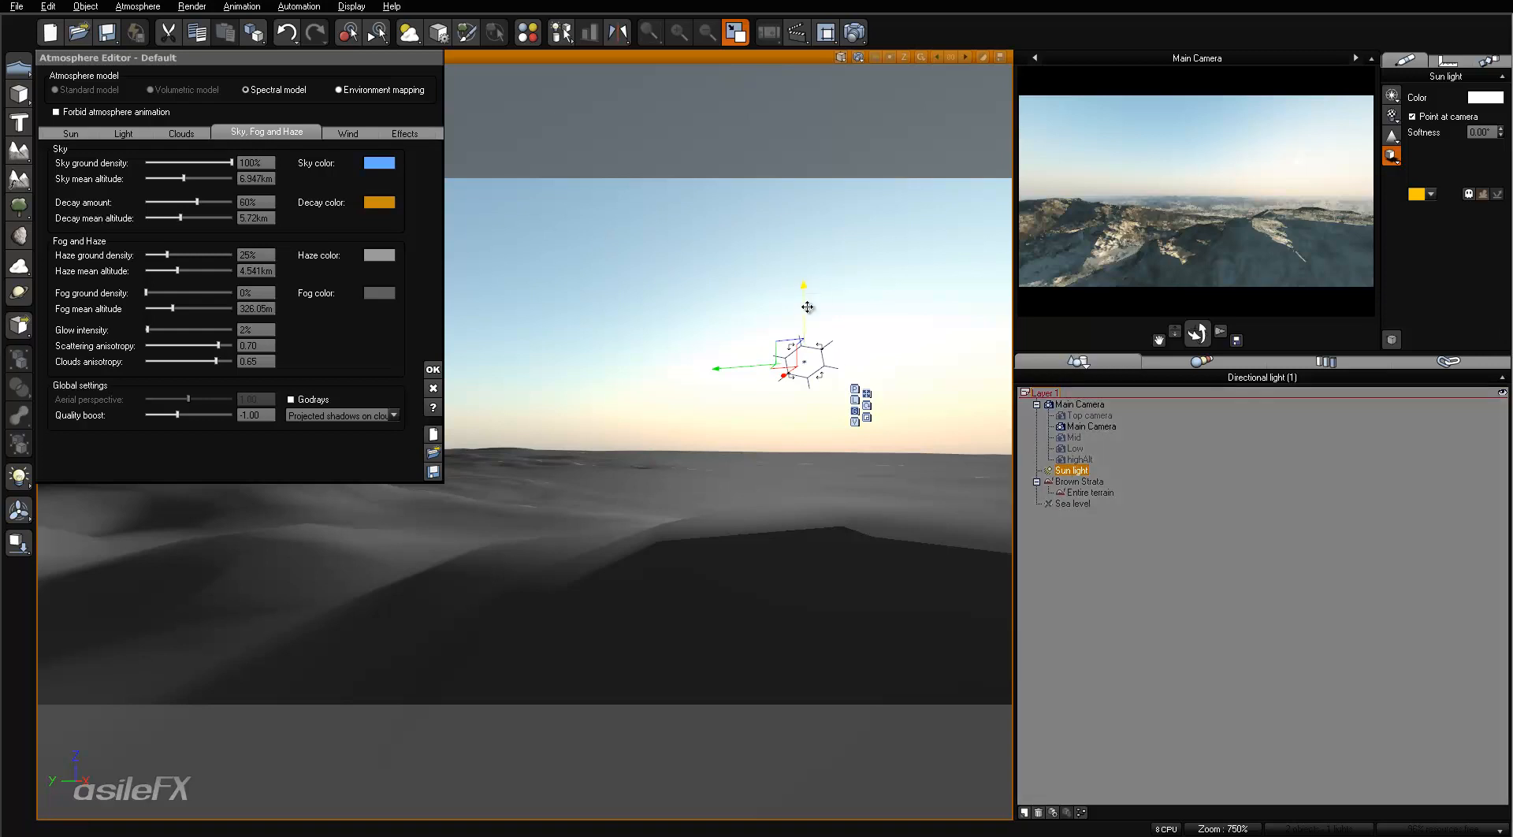
{"action": "left_click_drag", "start_coordinate": [807, 307], "coordinate": [807, 372]}
{"action": "left_click", "coordinate": [72, 131]}
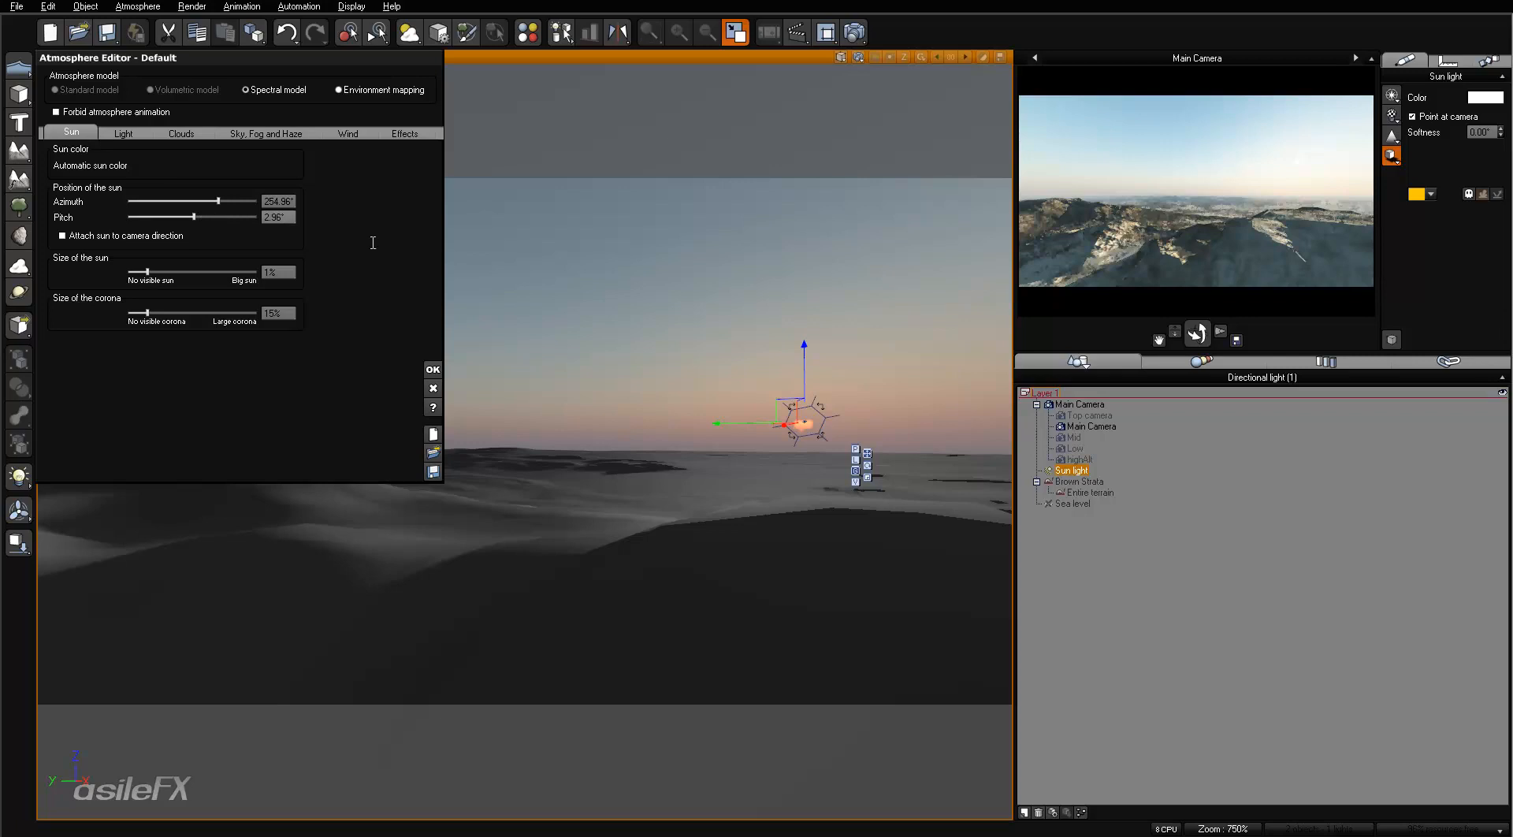
{"action": "left_click_drag", "start_coordinate": [808, 354], "coordinate": [808, 370]}
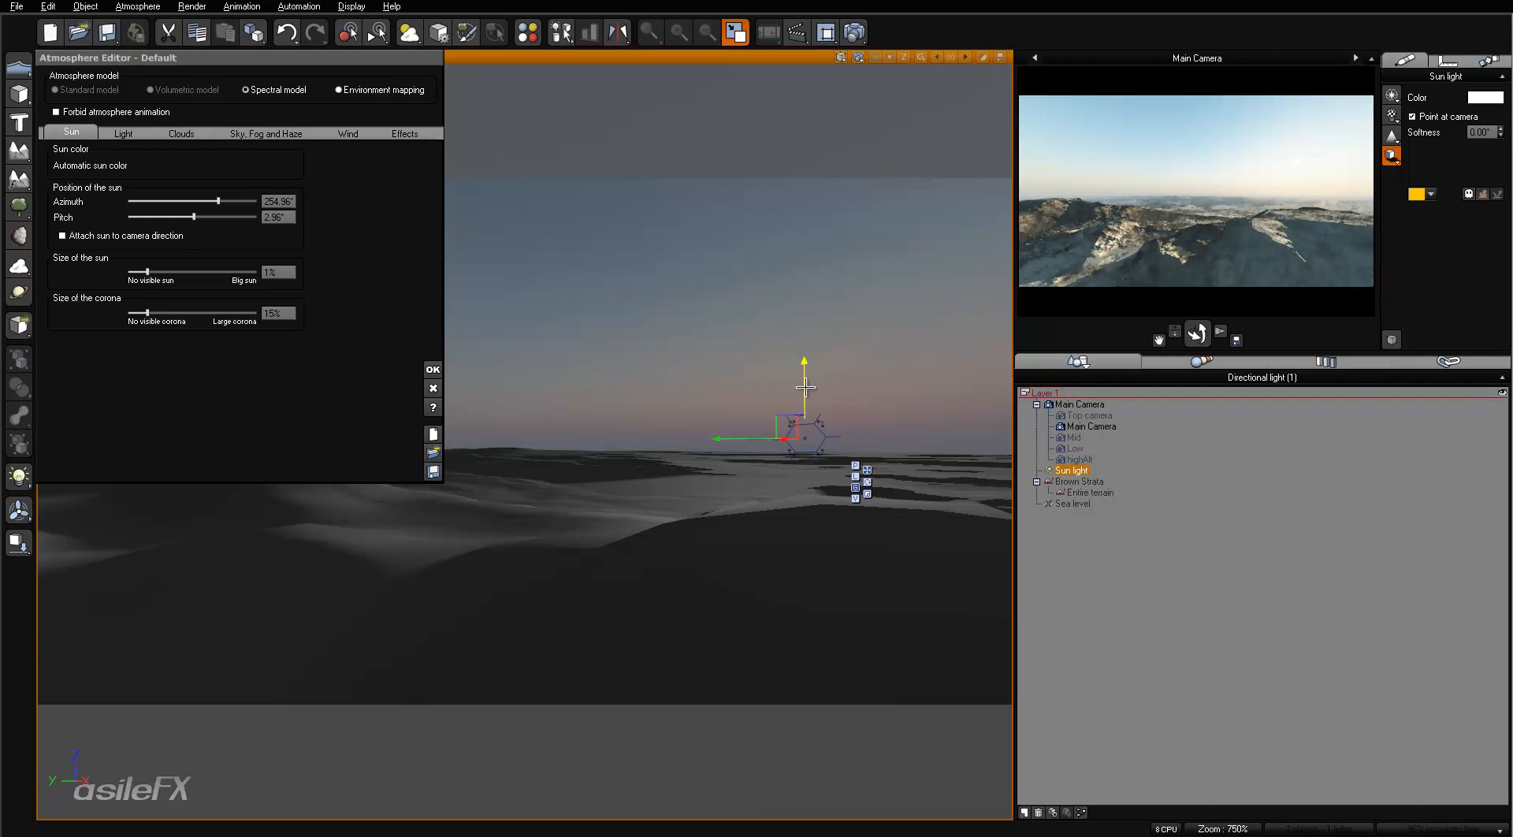
{"action": "left_click_drag", "start_coordinate": [806, 384], "coordinate": [806, 387]}
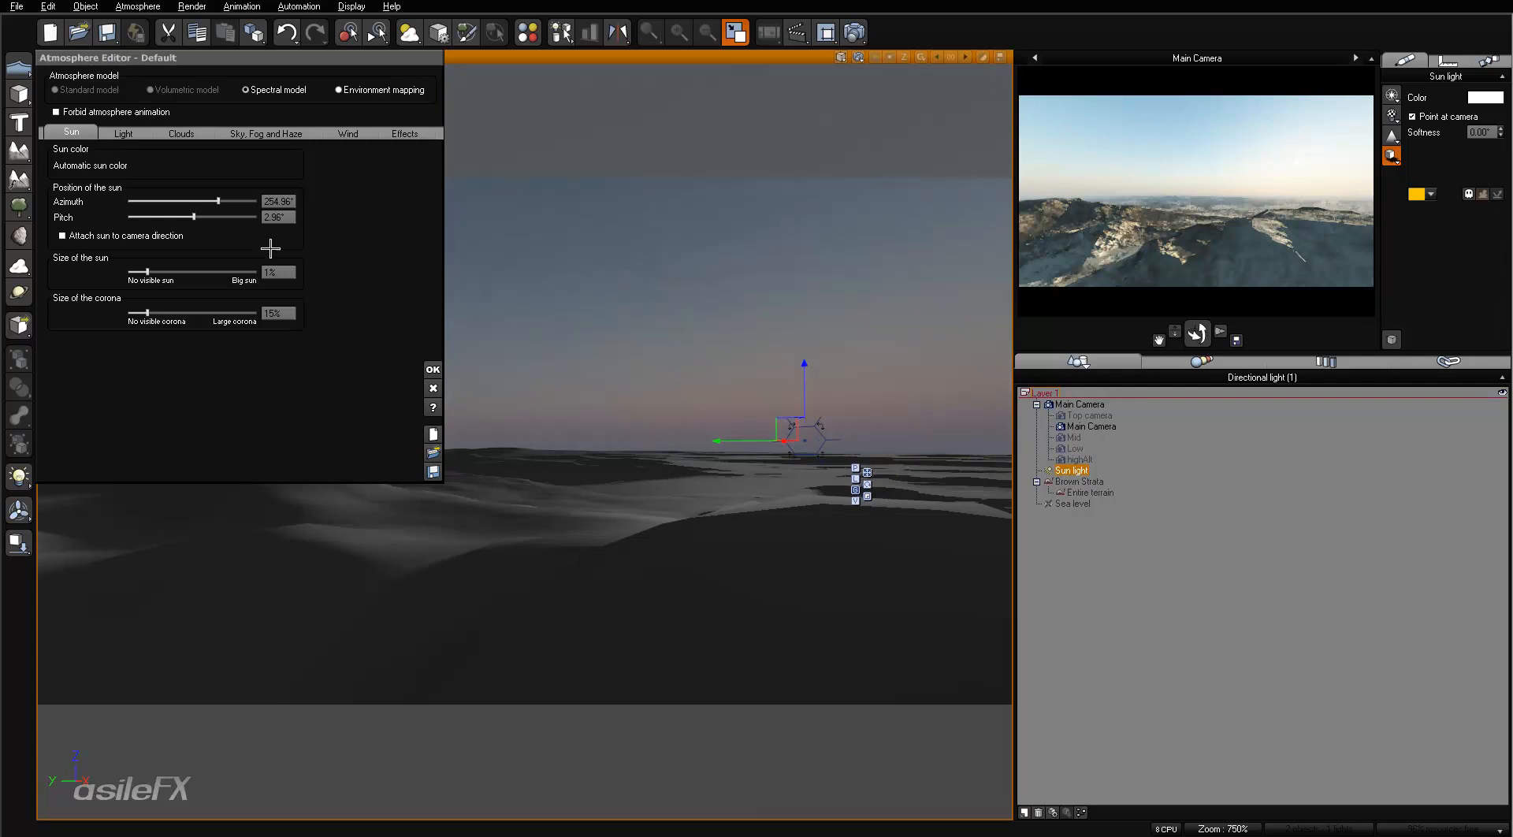
{"action": "left_click", "coordinate": [431, 368]}
{"action": "key", "text": "F4"}
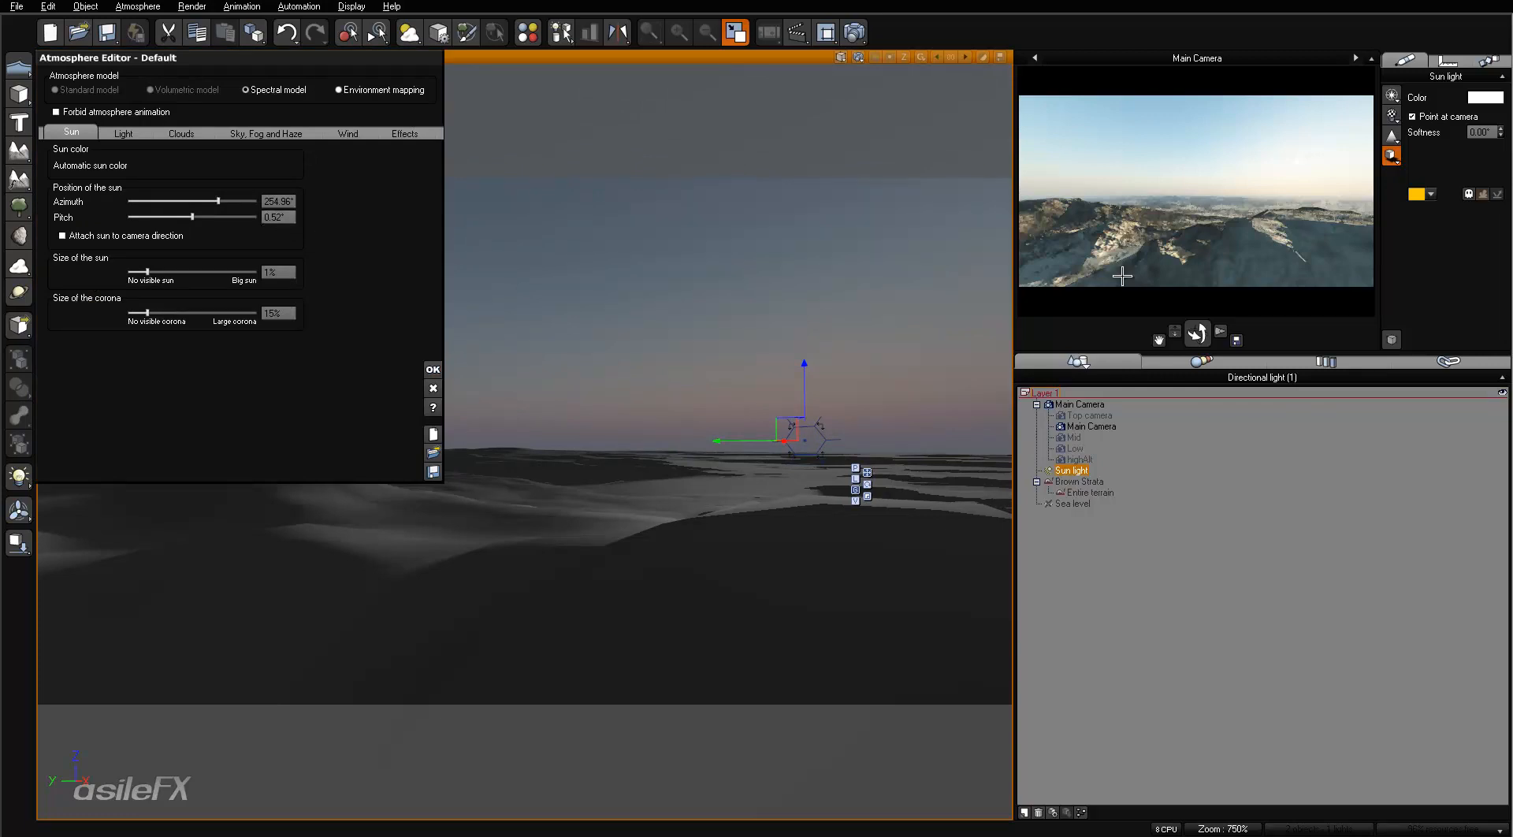
{"action": "left_click", "coordinate": [1152, 239]}
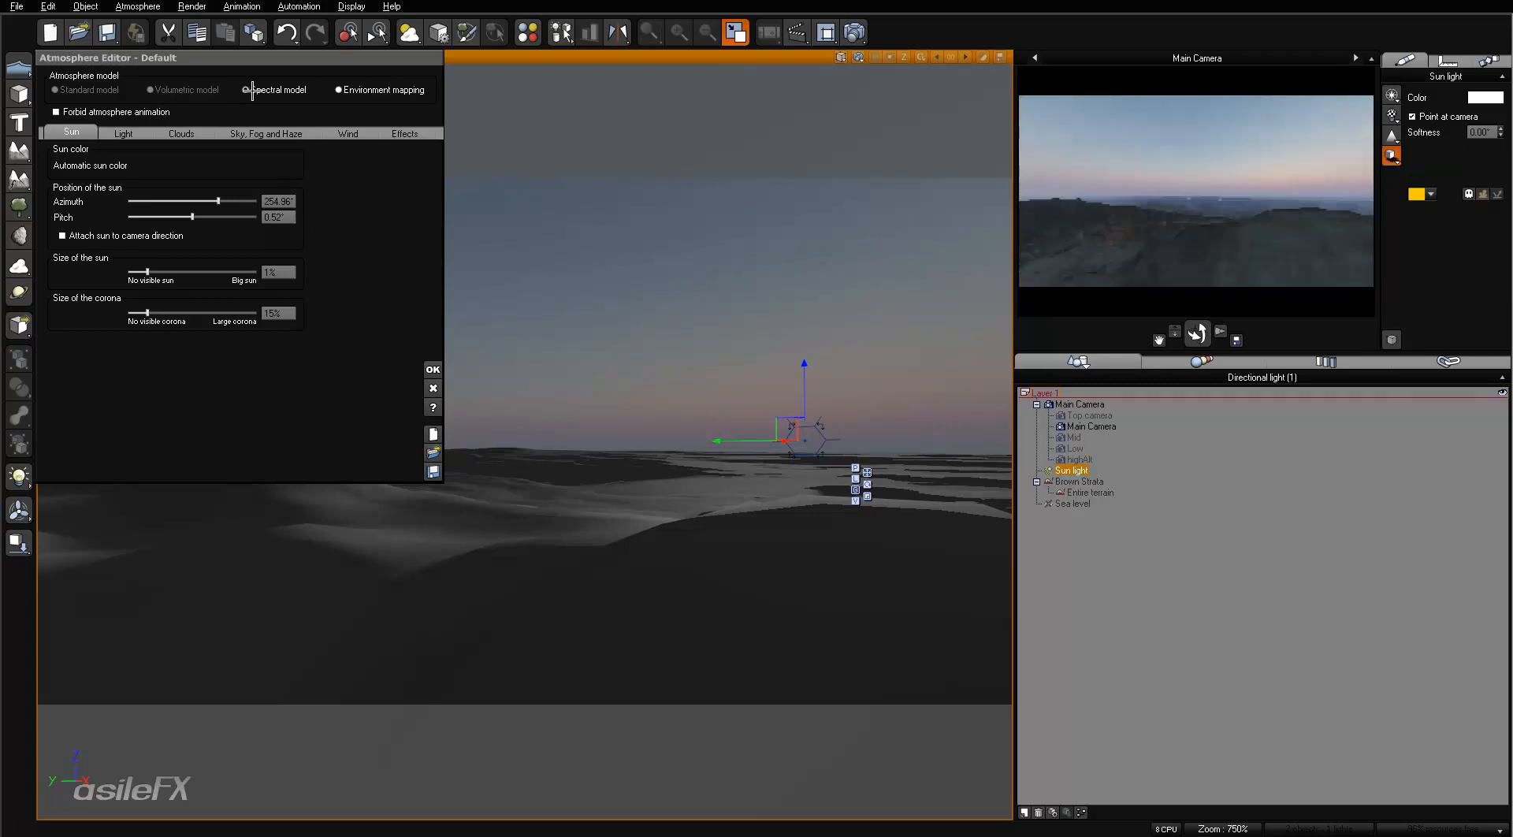
- Set the atmosphere's haze ground density to 0% and refresh the preview render
{"action": "left_click", "coordinate": [266, 133]}
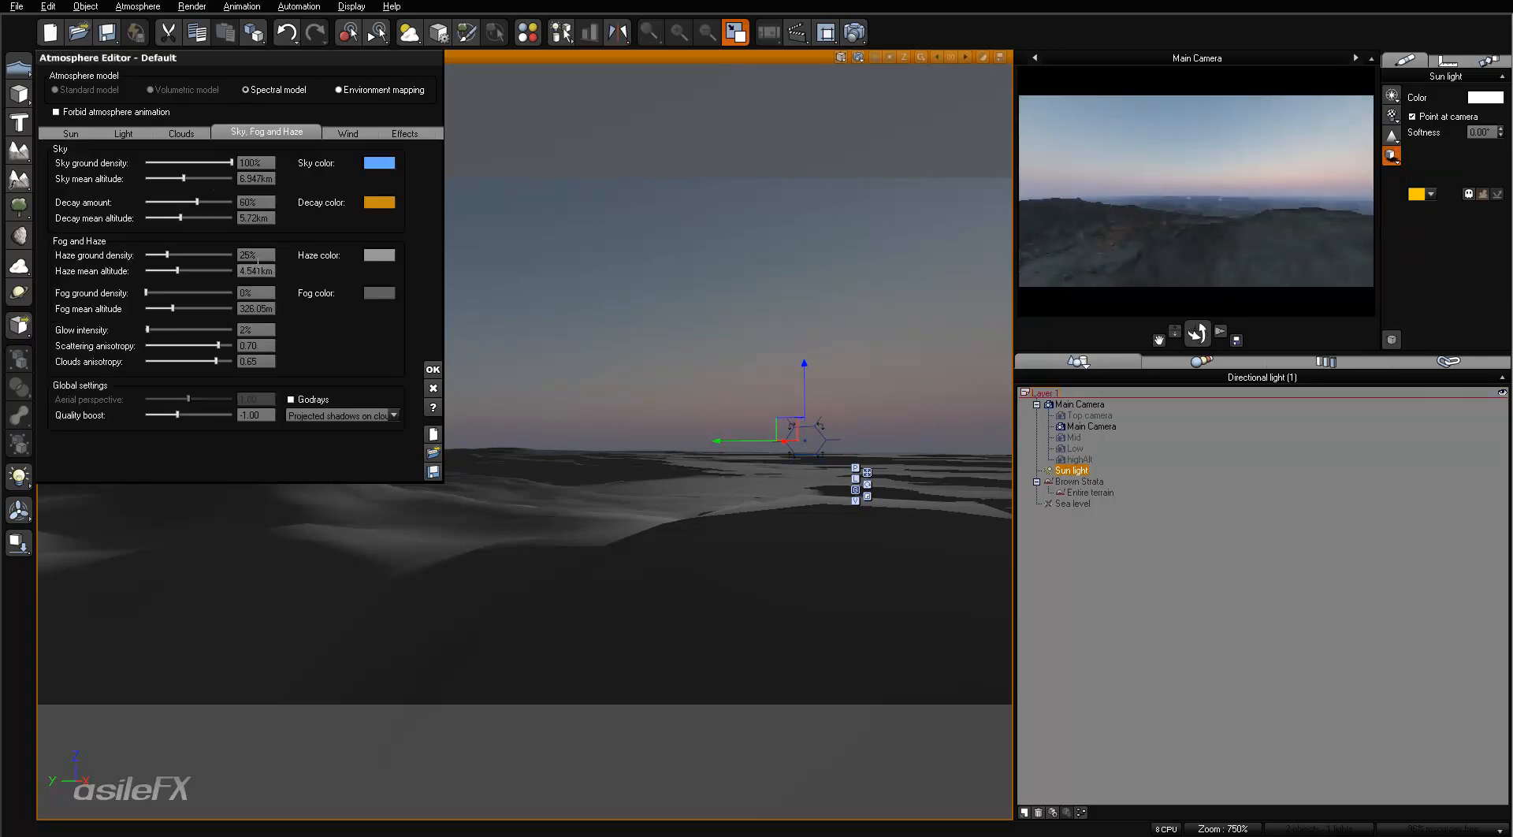
{"action": "left_click", "coordinate": [258, 253]}
{"action": "type", "text": "0"}
{"action": "key", "text": "Return"}
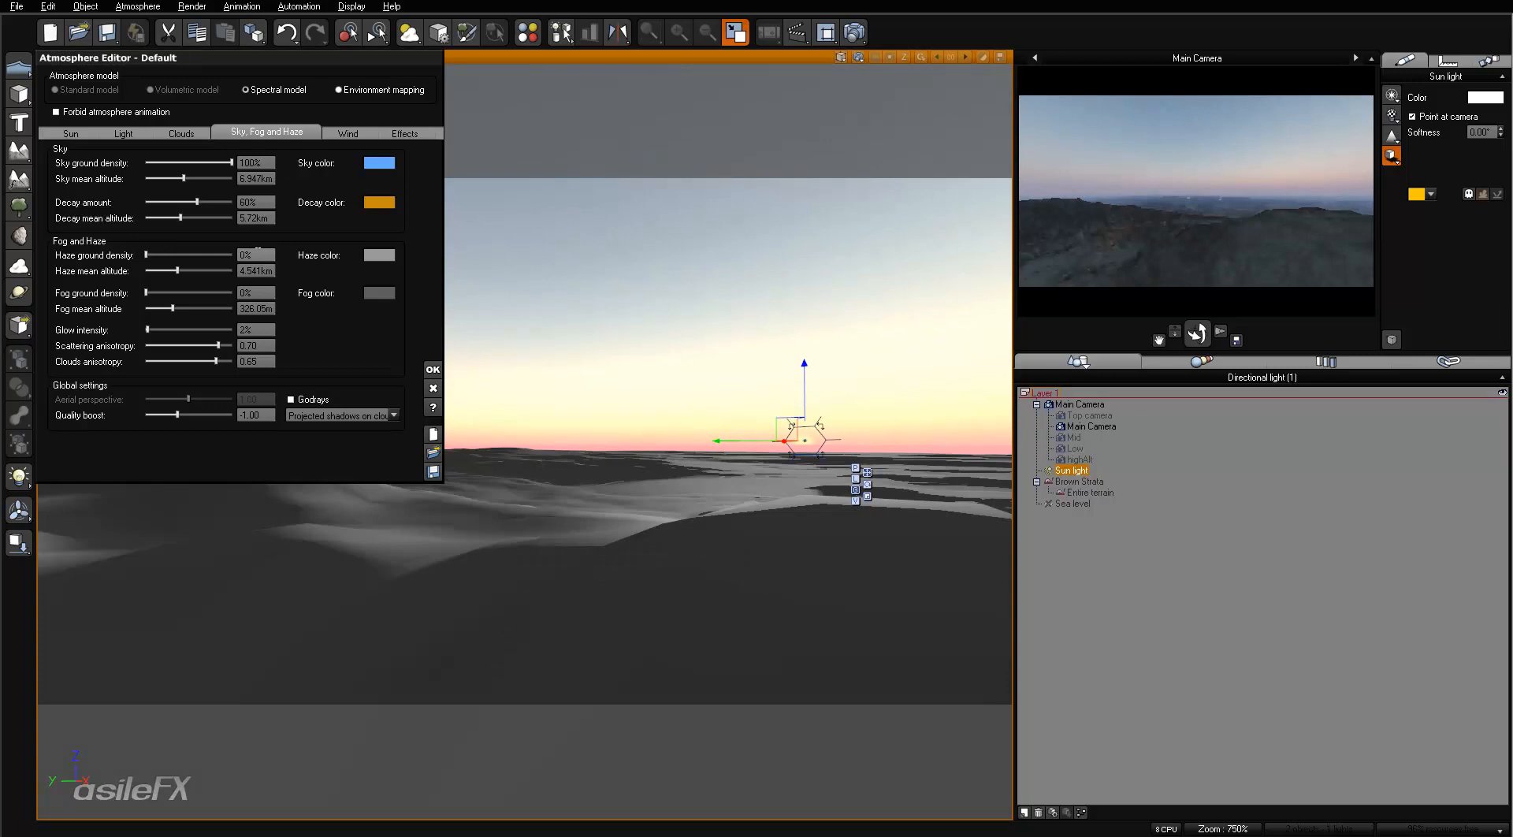
{"action": "right_click", "coordinate": [1234, 261]}
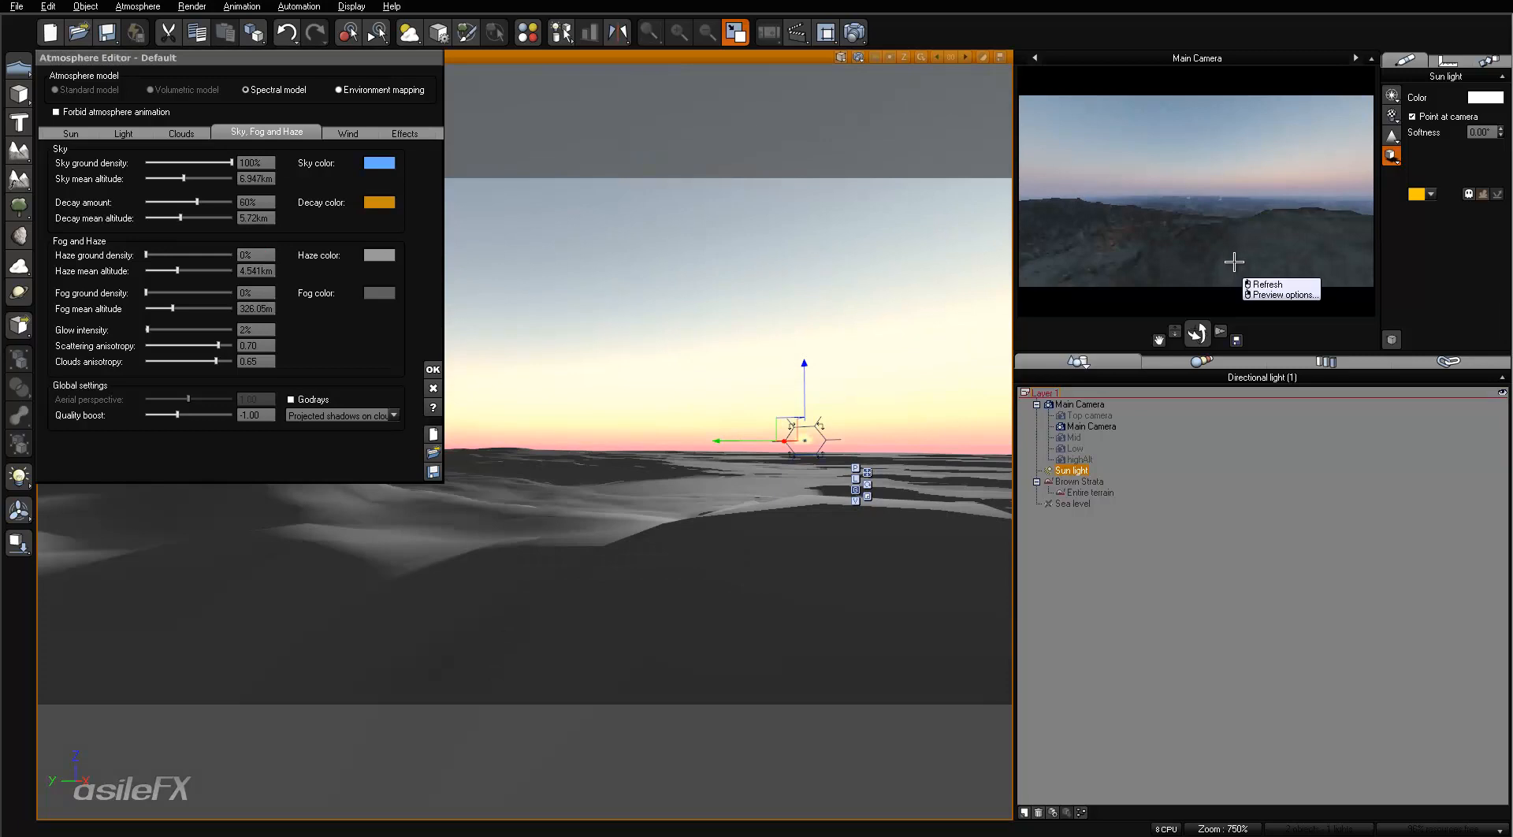
{"action": "left_click", "coordinate": [1267, 285]}
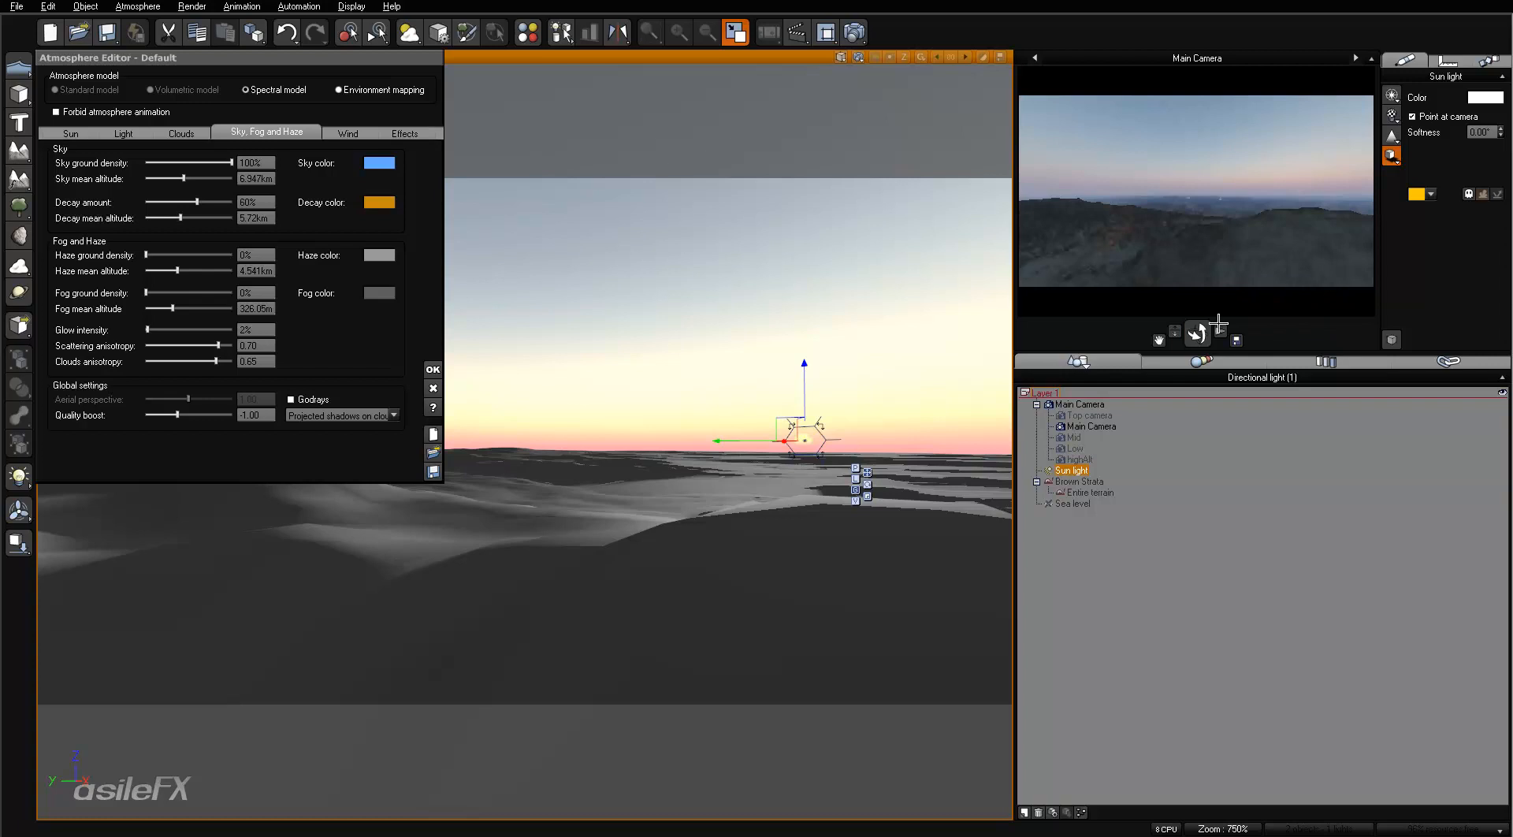
{"action": "right_click", "coordinate": [1230, 256]}
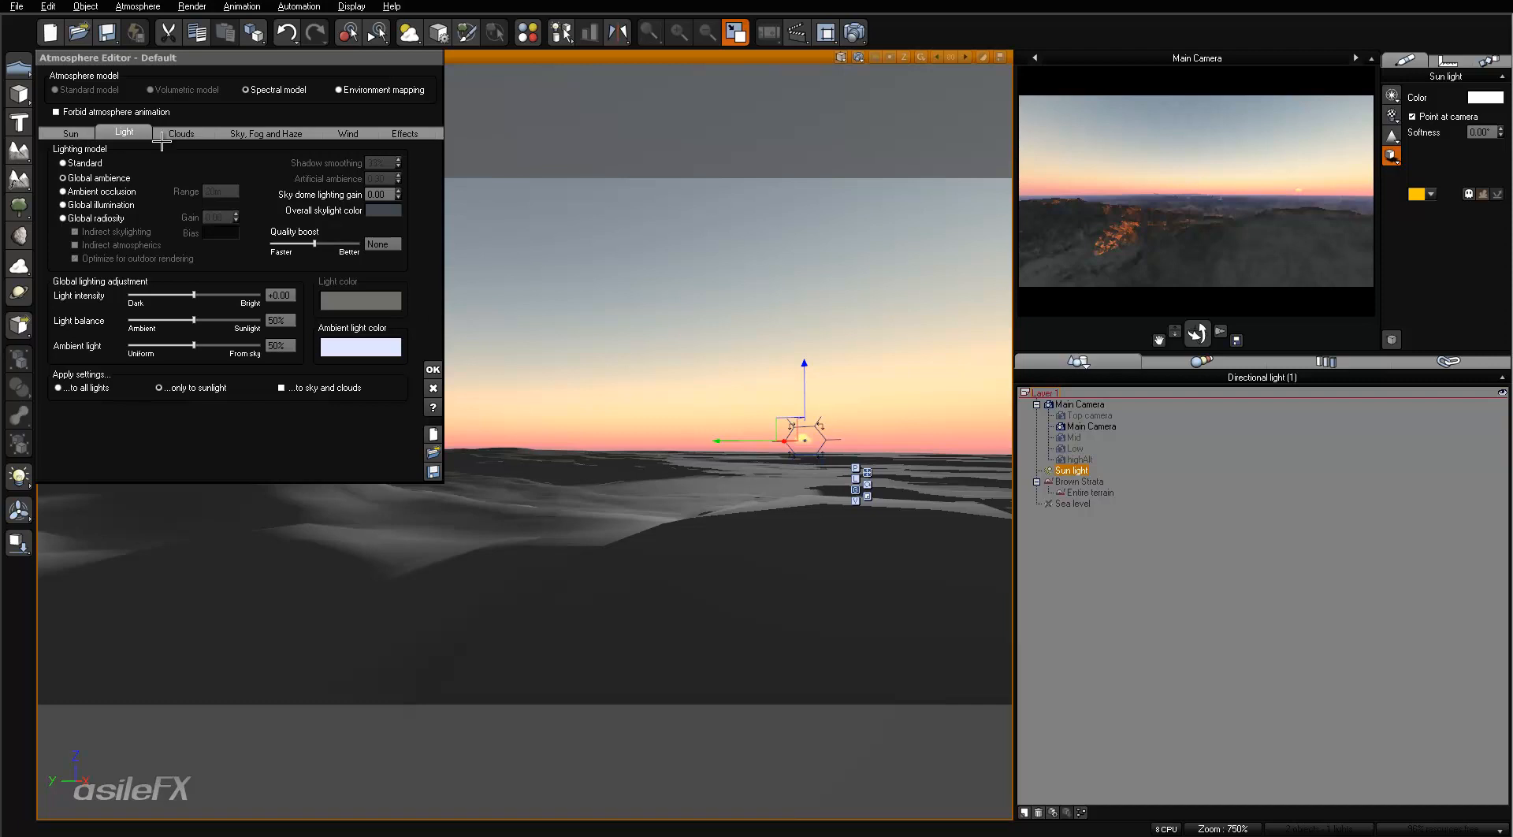
- Reduce the global light intensity to -2.00 and refresh the sky in the main view
{"action": "left_click_drag", "start_coordinate": [227, 294], "coordinate": [154, 295]}
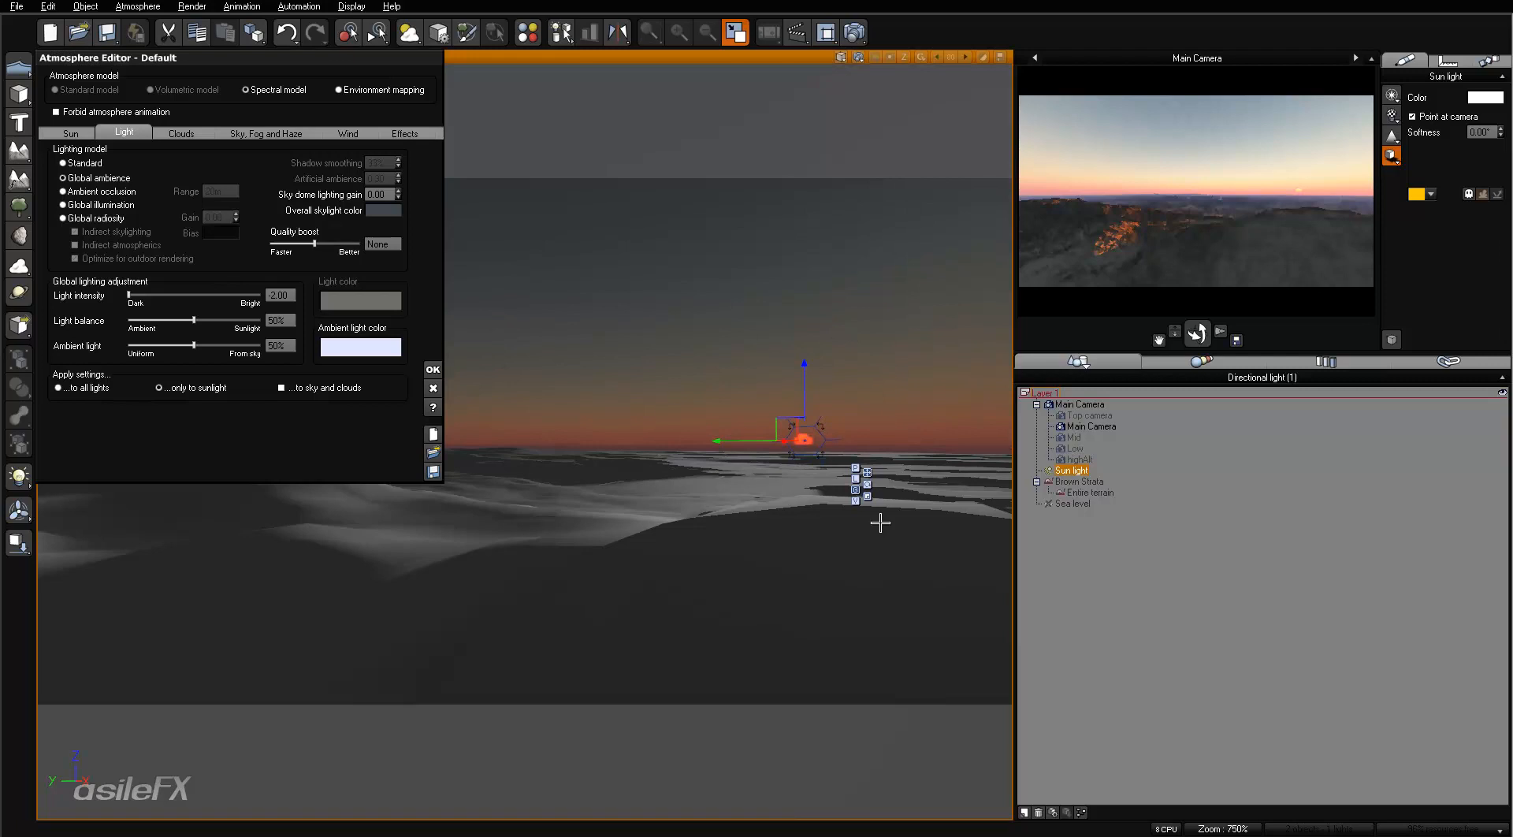
{"action": "left_click", "coordinate": [840, 57]}
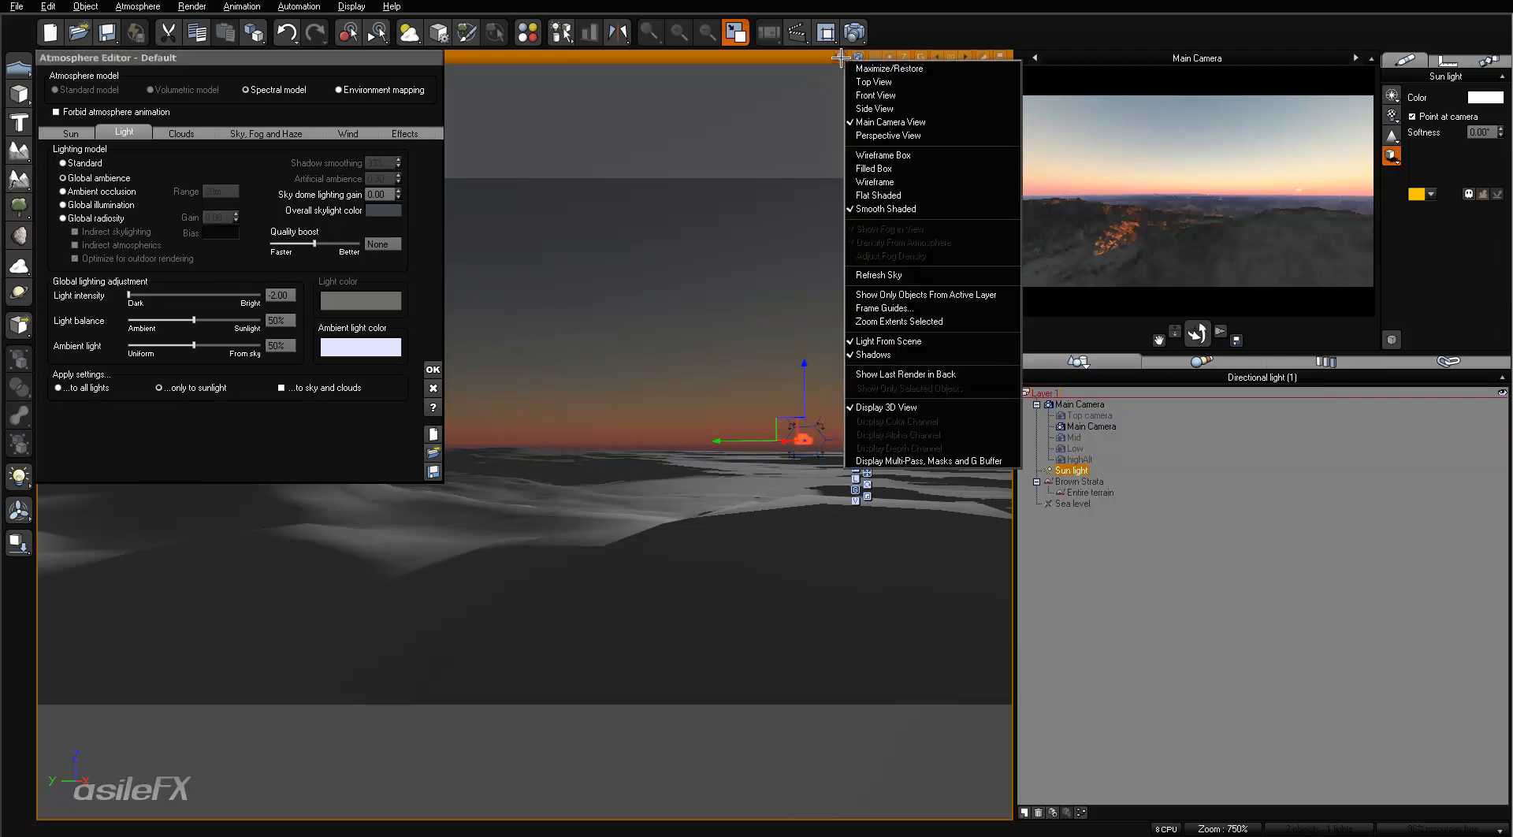
{"action": "left_click", "coordinate": [919, 276]}
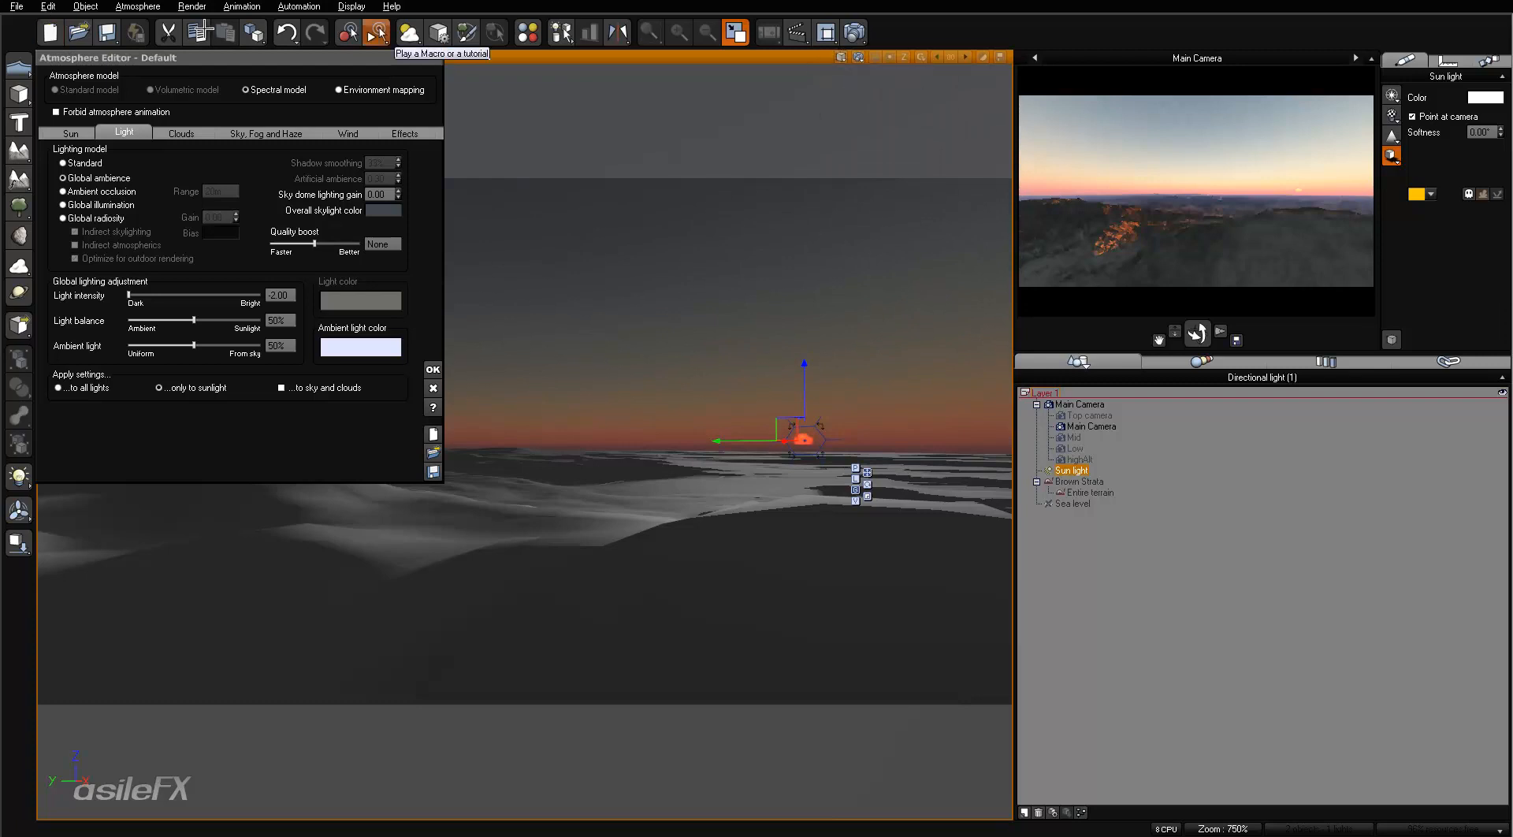
- Enable cloud previewing in the display options and refresh the sky in the main view
{"action": "left_click", "coordinate": [16, 6]}
{"action": "left_click", "coordinate": [29, 354]}
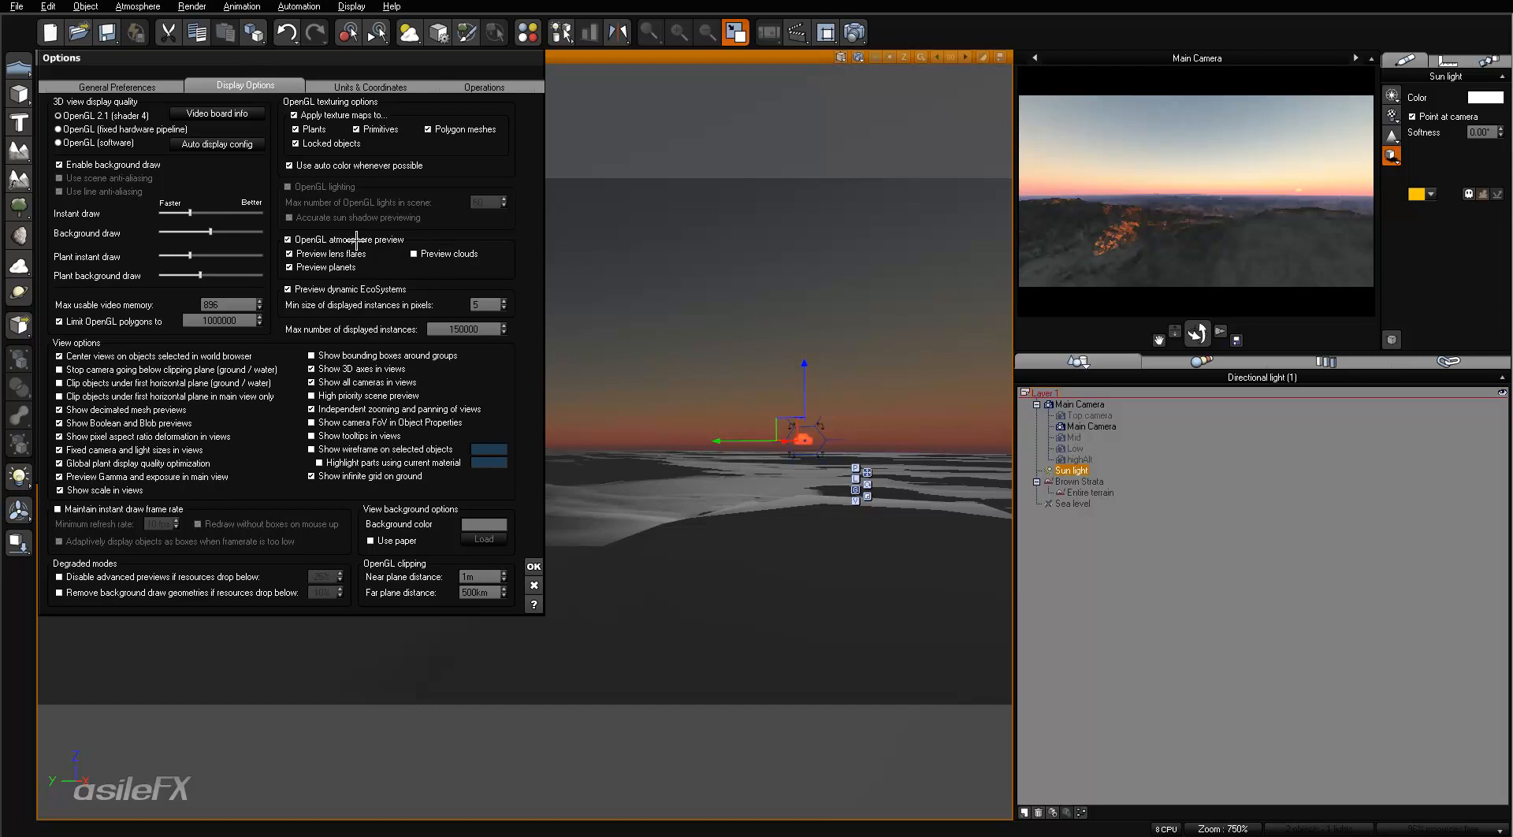
{"action": "left_click", "coordinate": [439, 253]}
{"action": "left_click", "coordinate": [534, 566]}
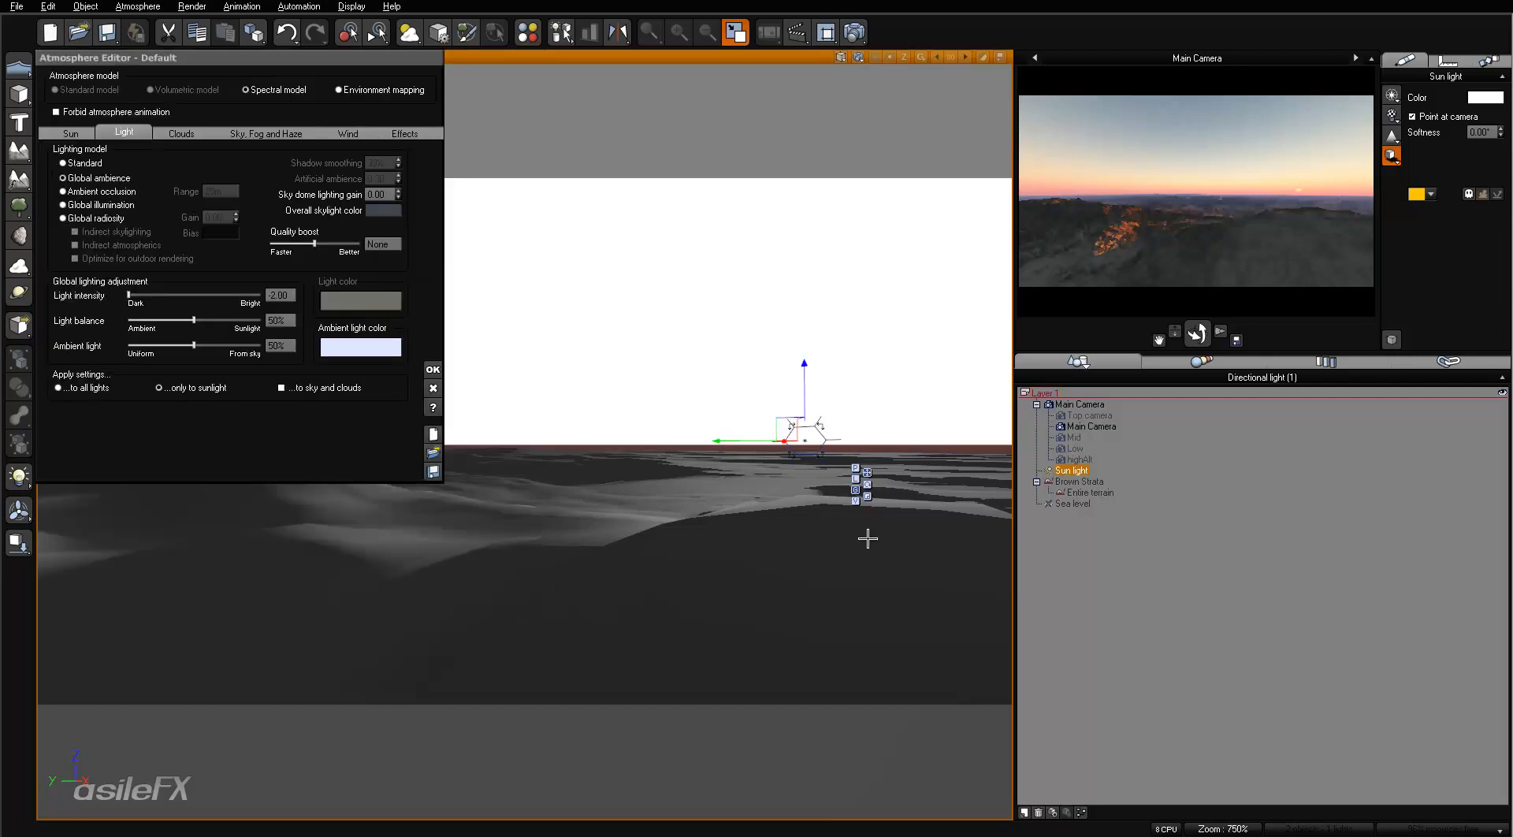
{"action": "left_click", "coordinate": [856, 56]}
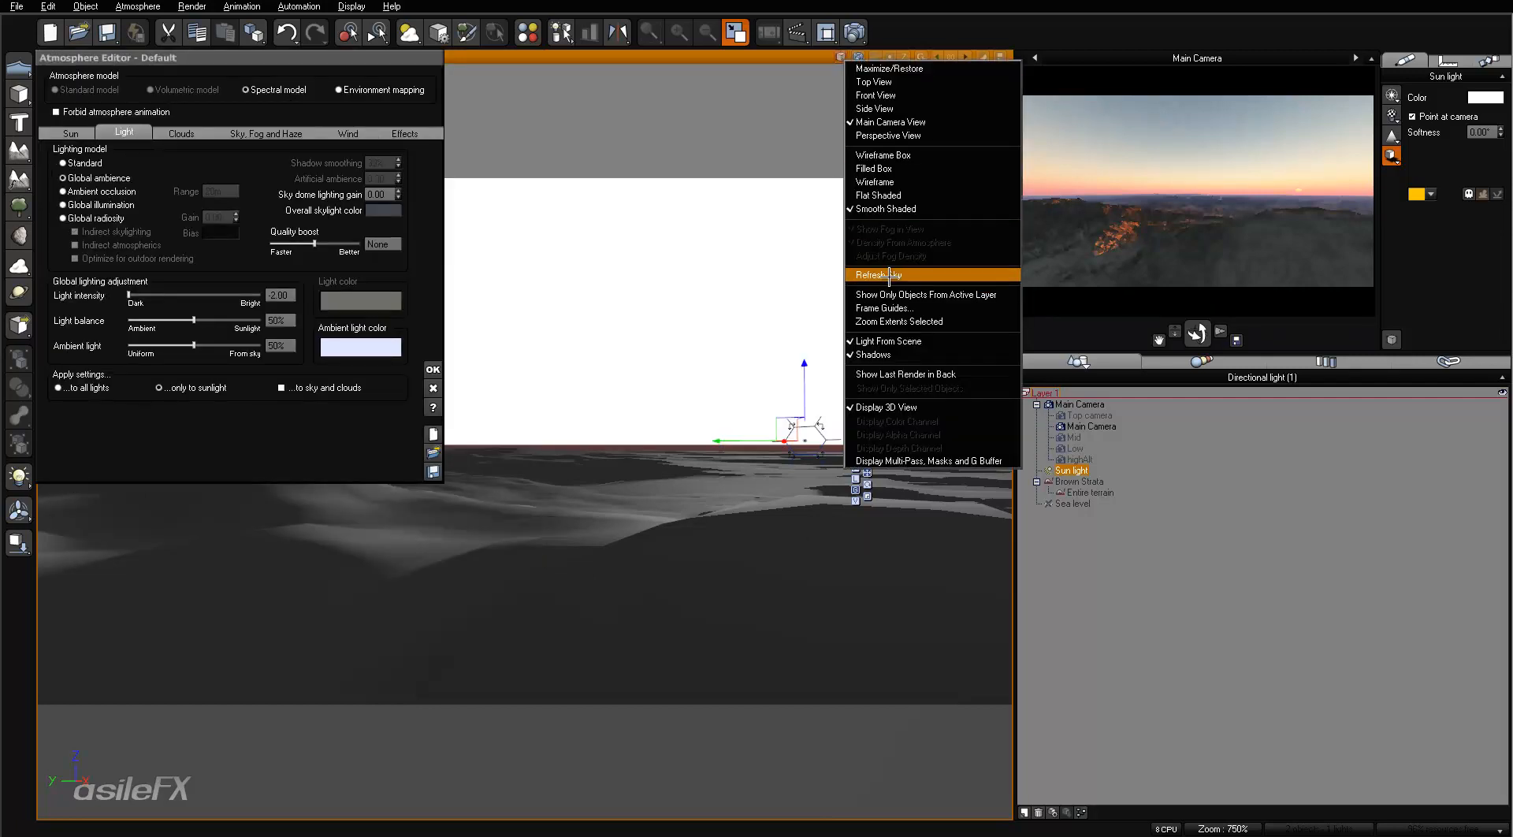
{"action": "left_click", "coordinate": [889, 275]}
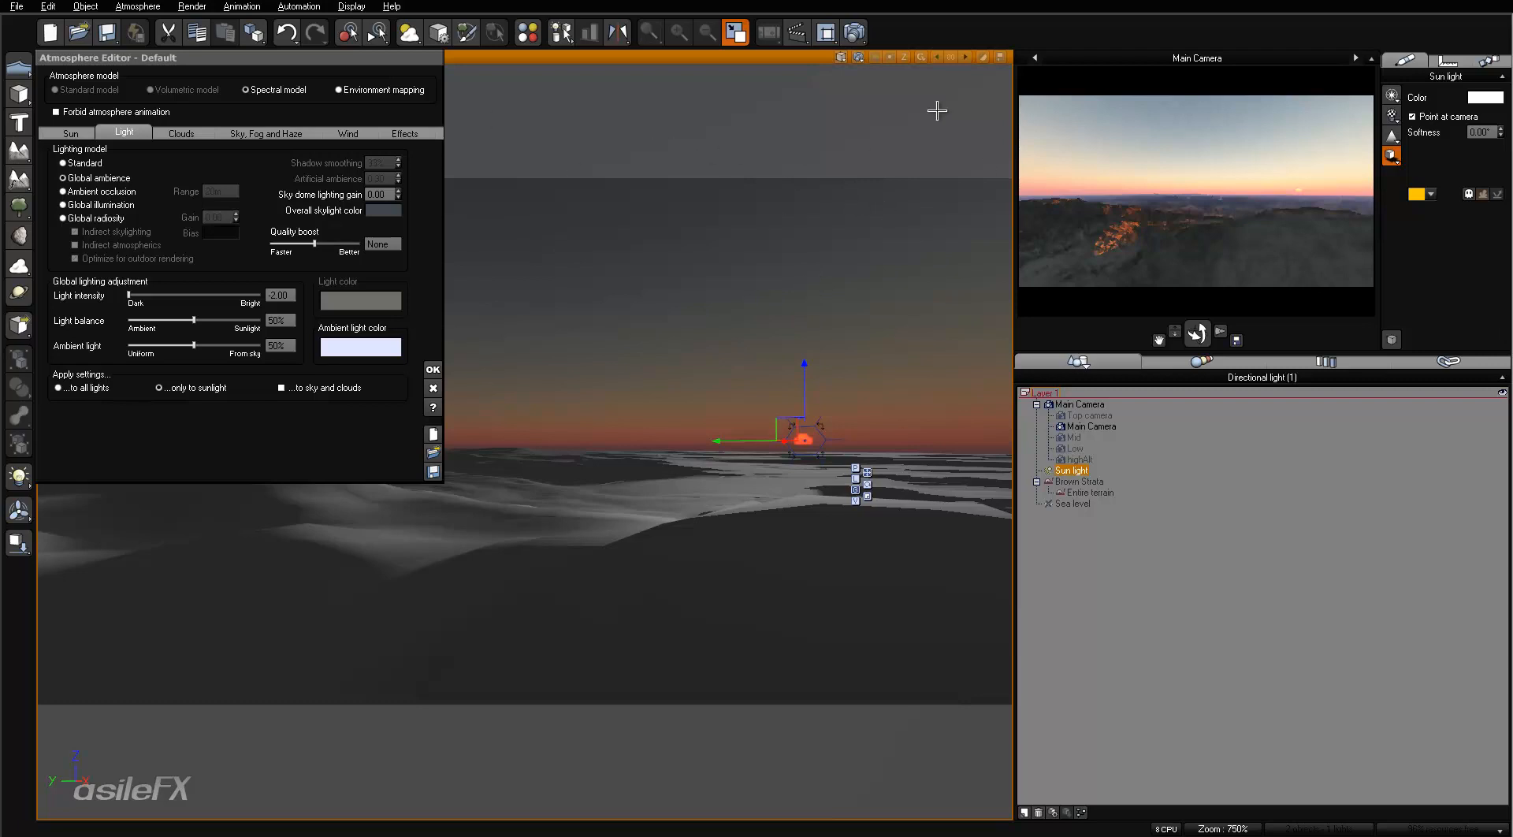
- Review the OpenGL atmosphere preview settings in the display options without changing them
{"action": "left_click", "coordinate": [16, 6]}
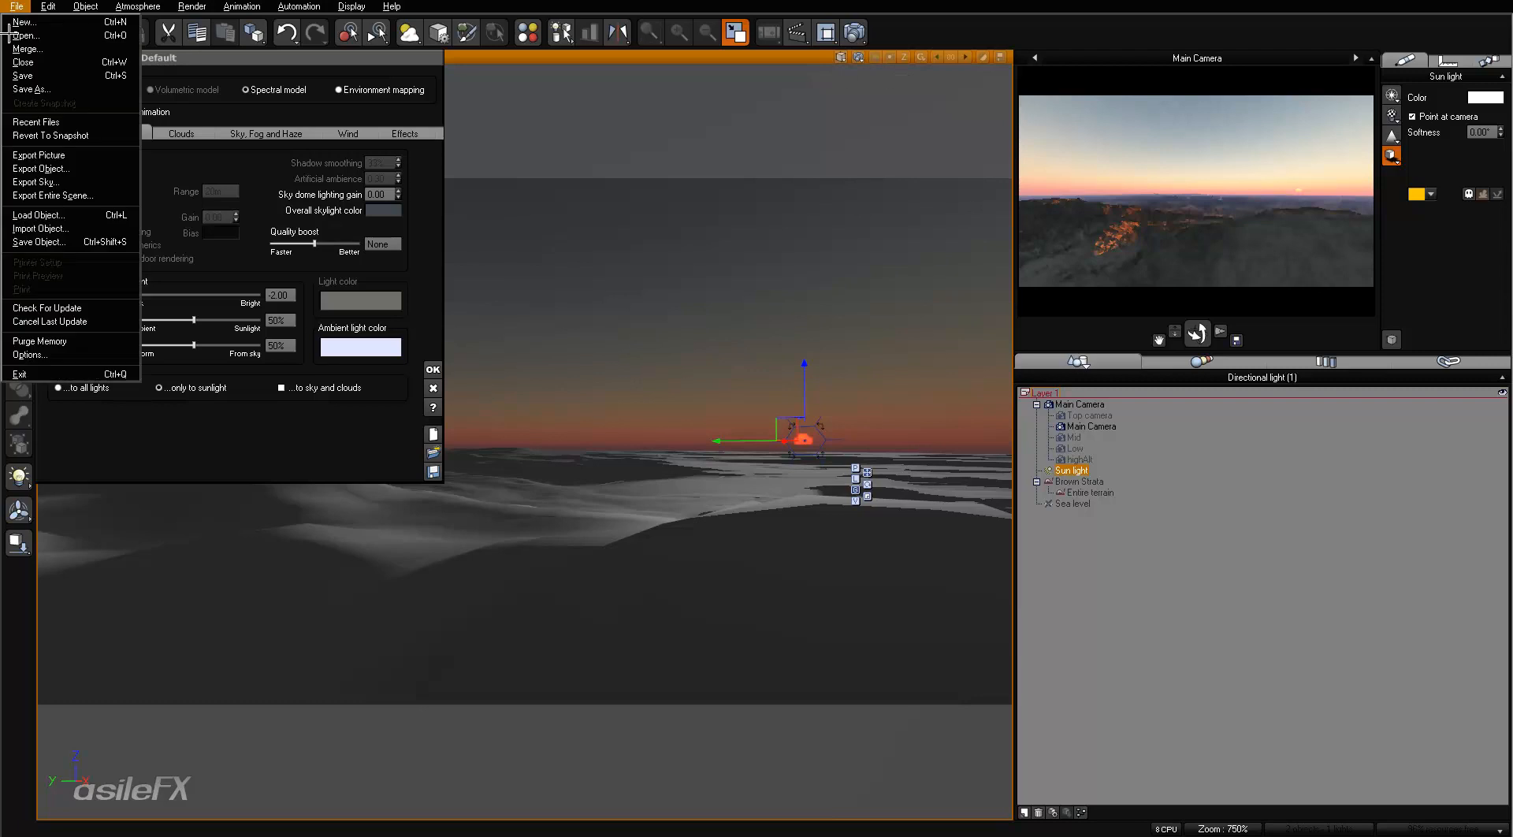
{"action": "left_click", "coordinate": [26, 345]}
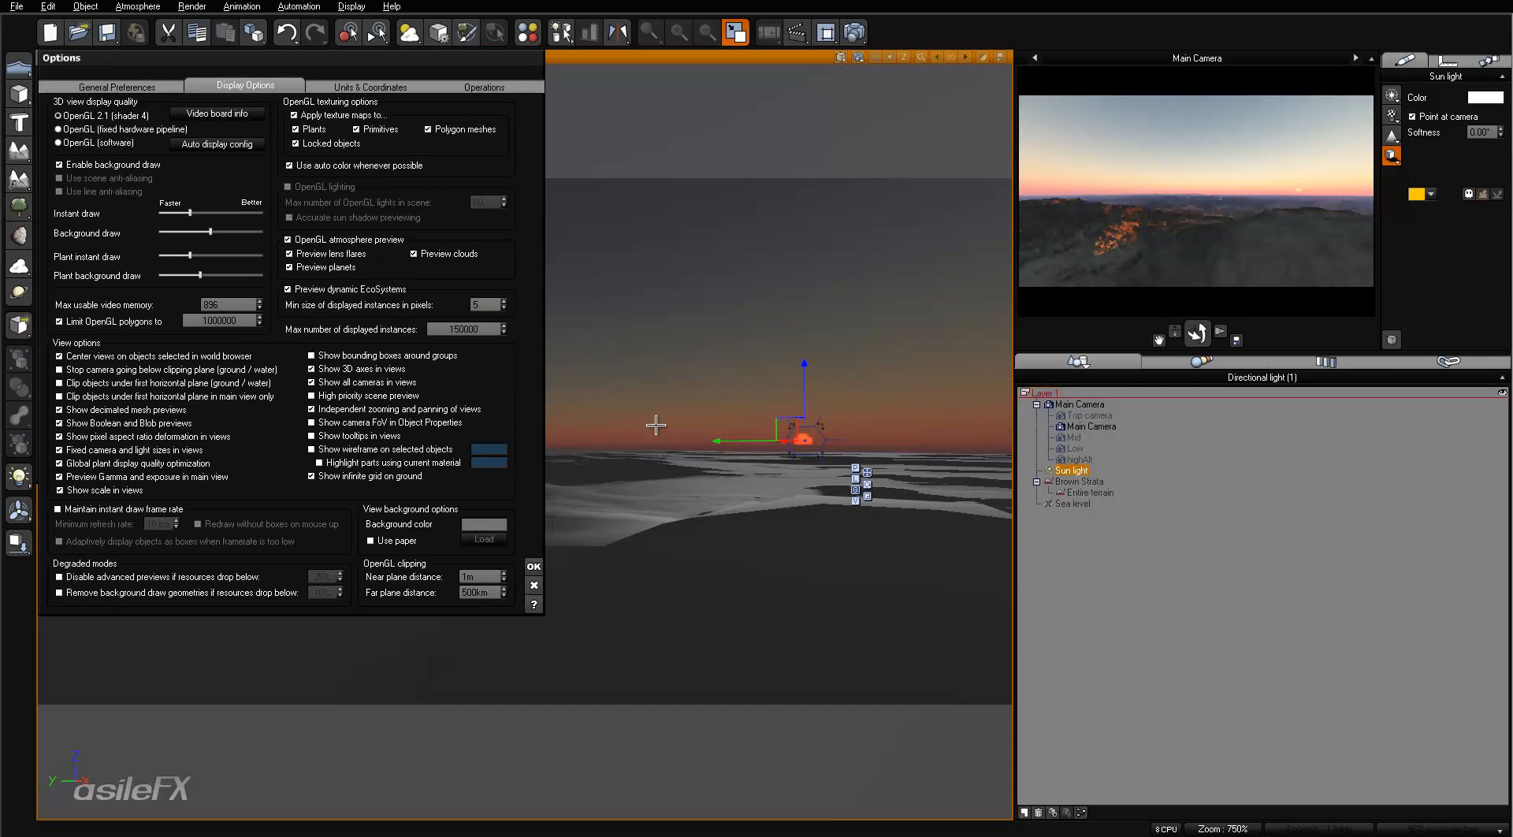
{"action": "left_click", "coordinate": [532, 584]}
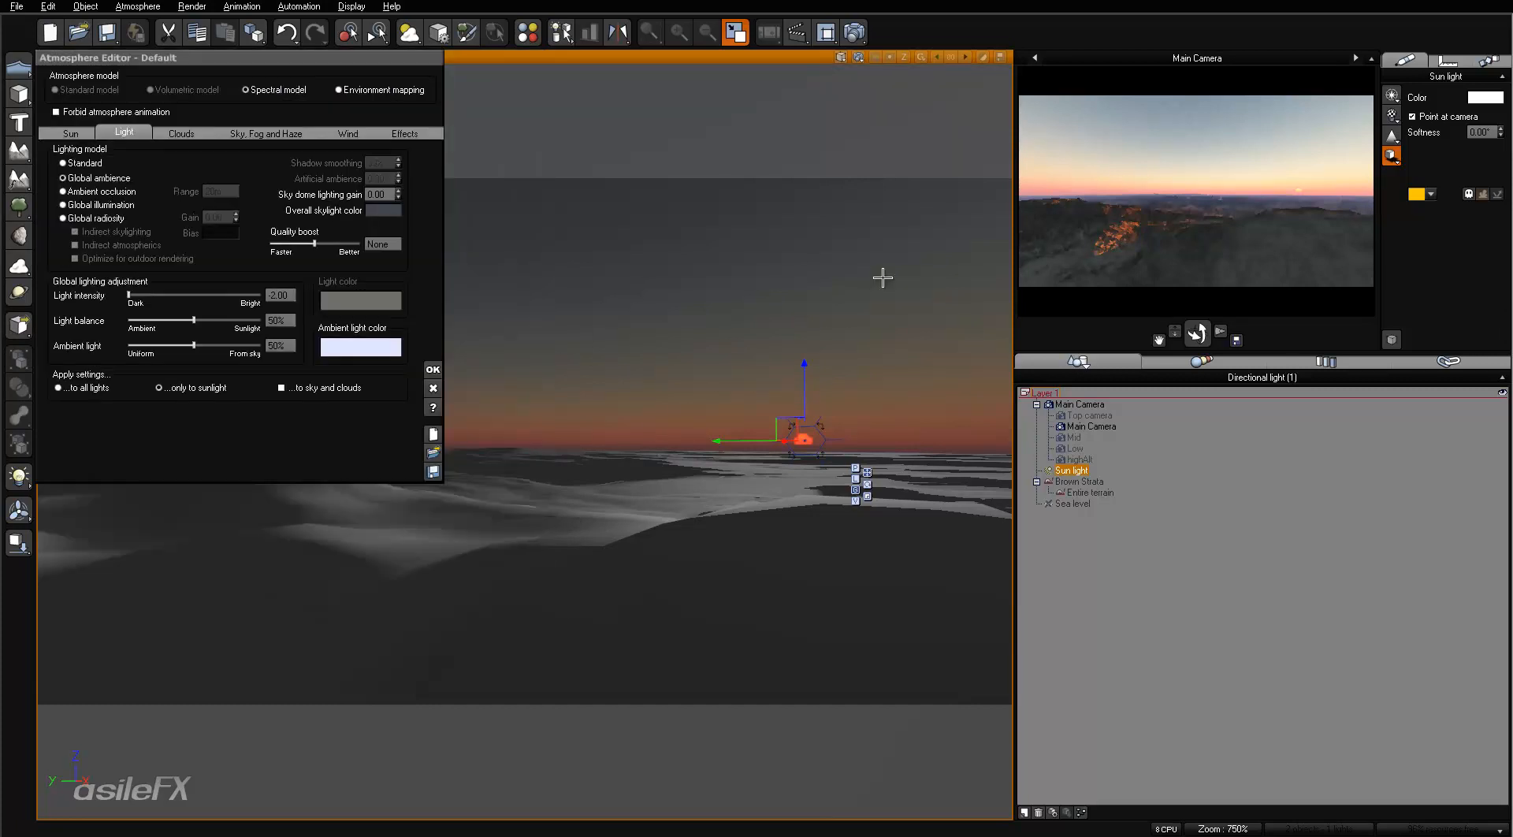
- Toggle the shadows display in the main camera view off and back on to compare
{"action": "left_click", "coordinate": [838, 57]}
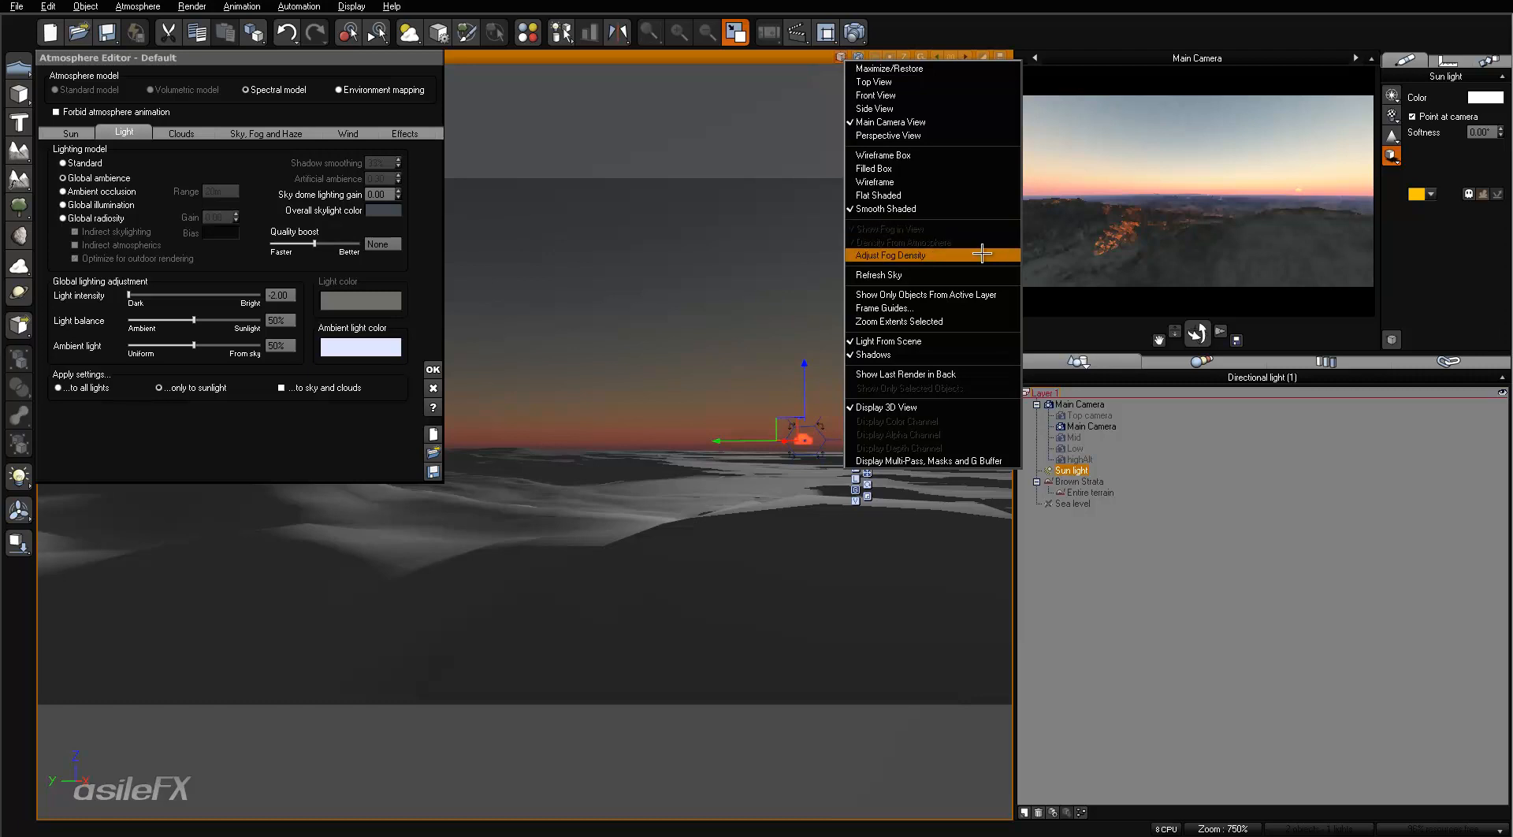
{"action": "left_click", "coordinate": [930, 354]}
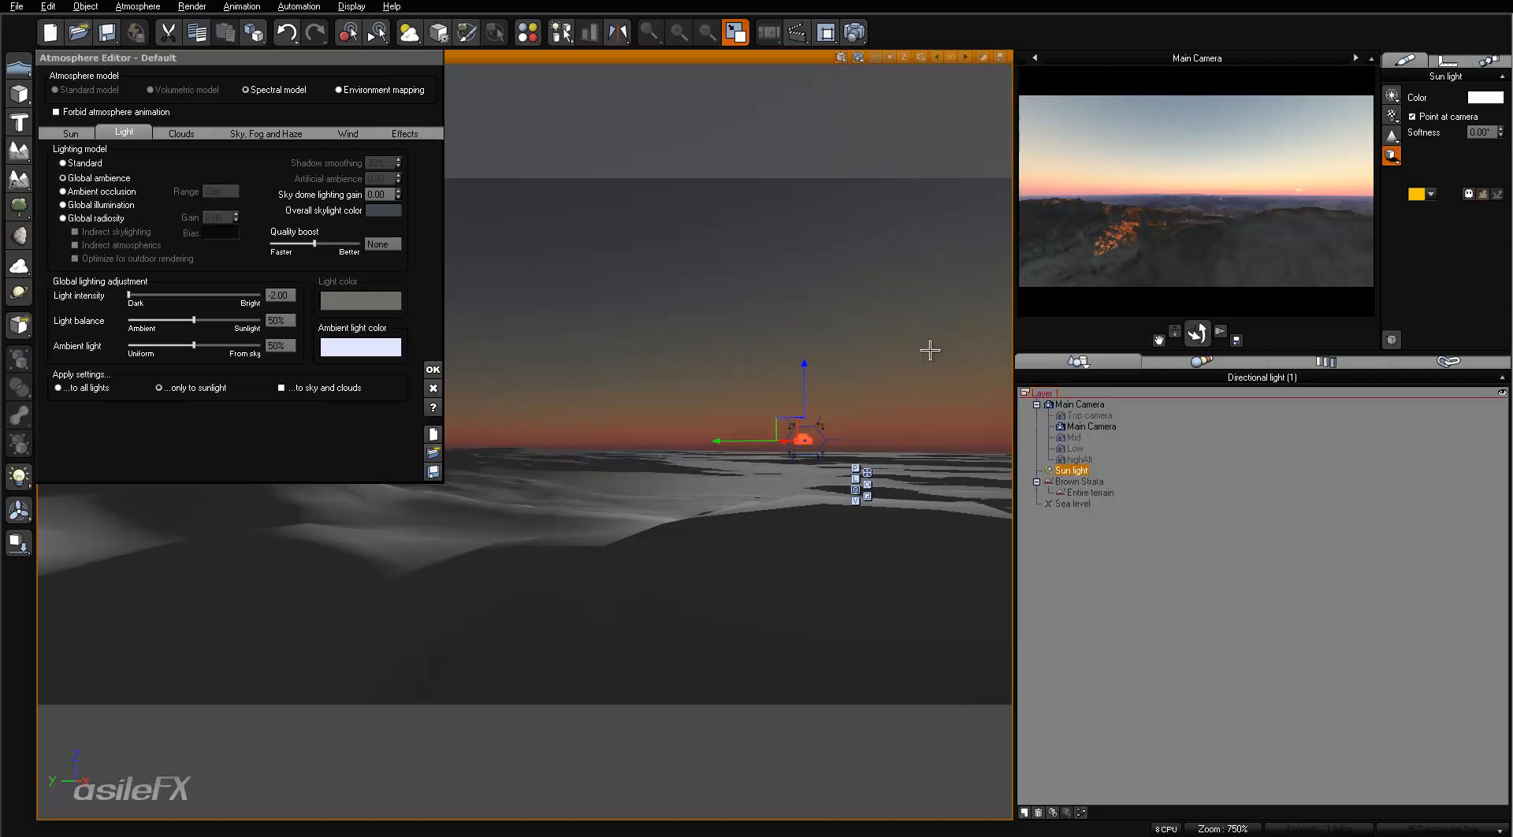
{"action": "left_click", "coordinate": [839, 56]}
{"action": "left_click", "coordinate": [886, 354]}
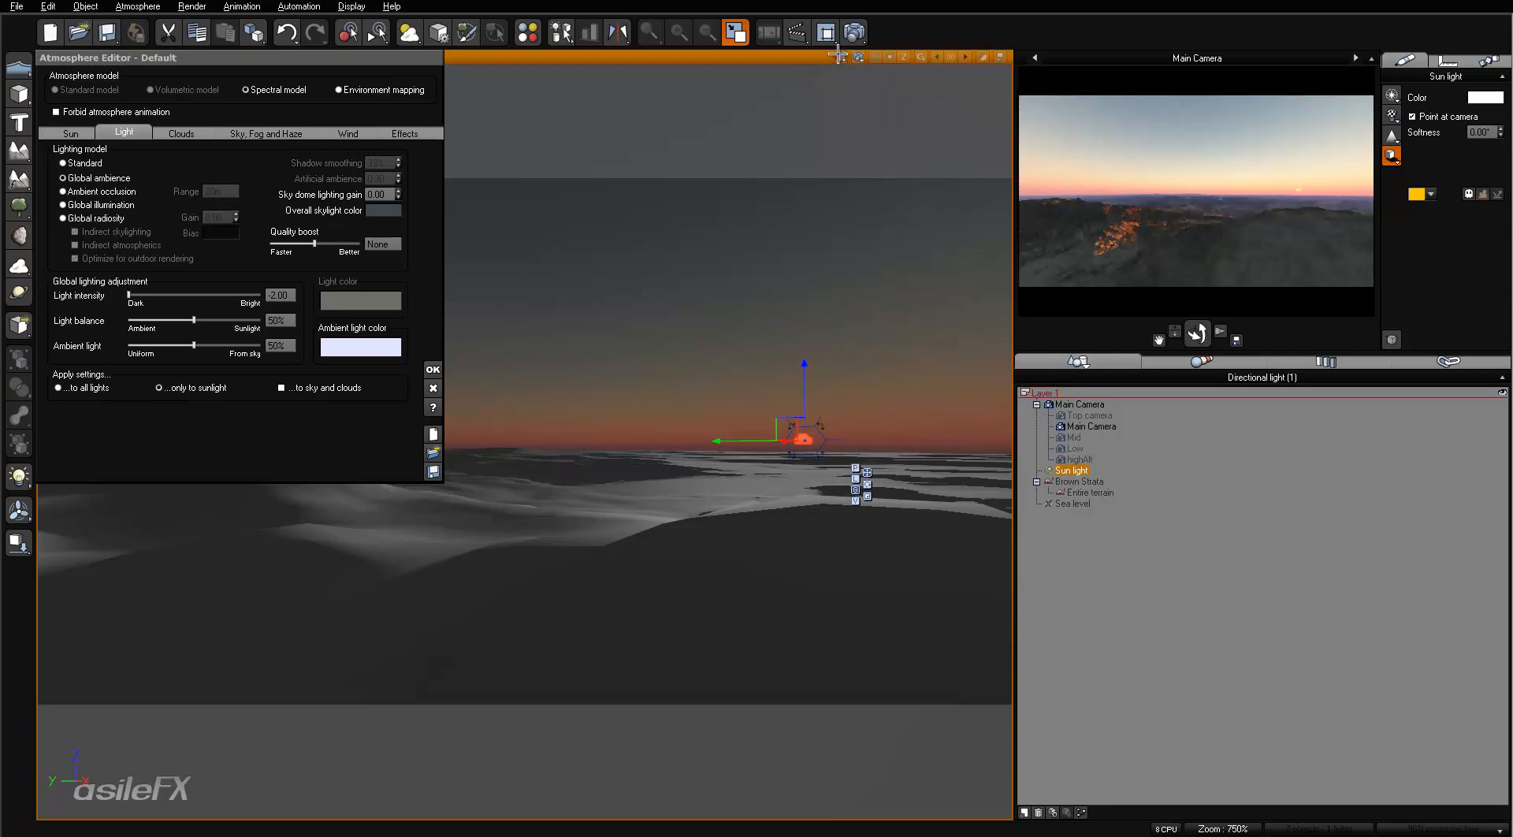
- Turn the main view's scene lighting off and back on, restoring its shadows
{"action": "left_click", "coordinate": [839, 57]}
{"action": "left_click", "coordinate": [912, 340]}
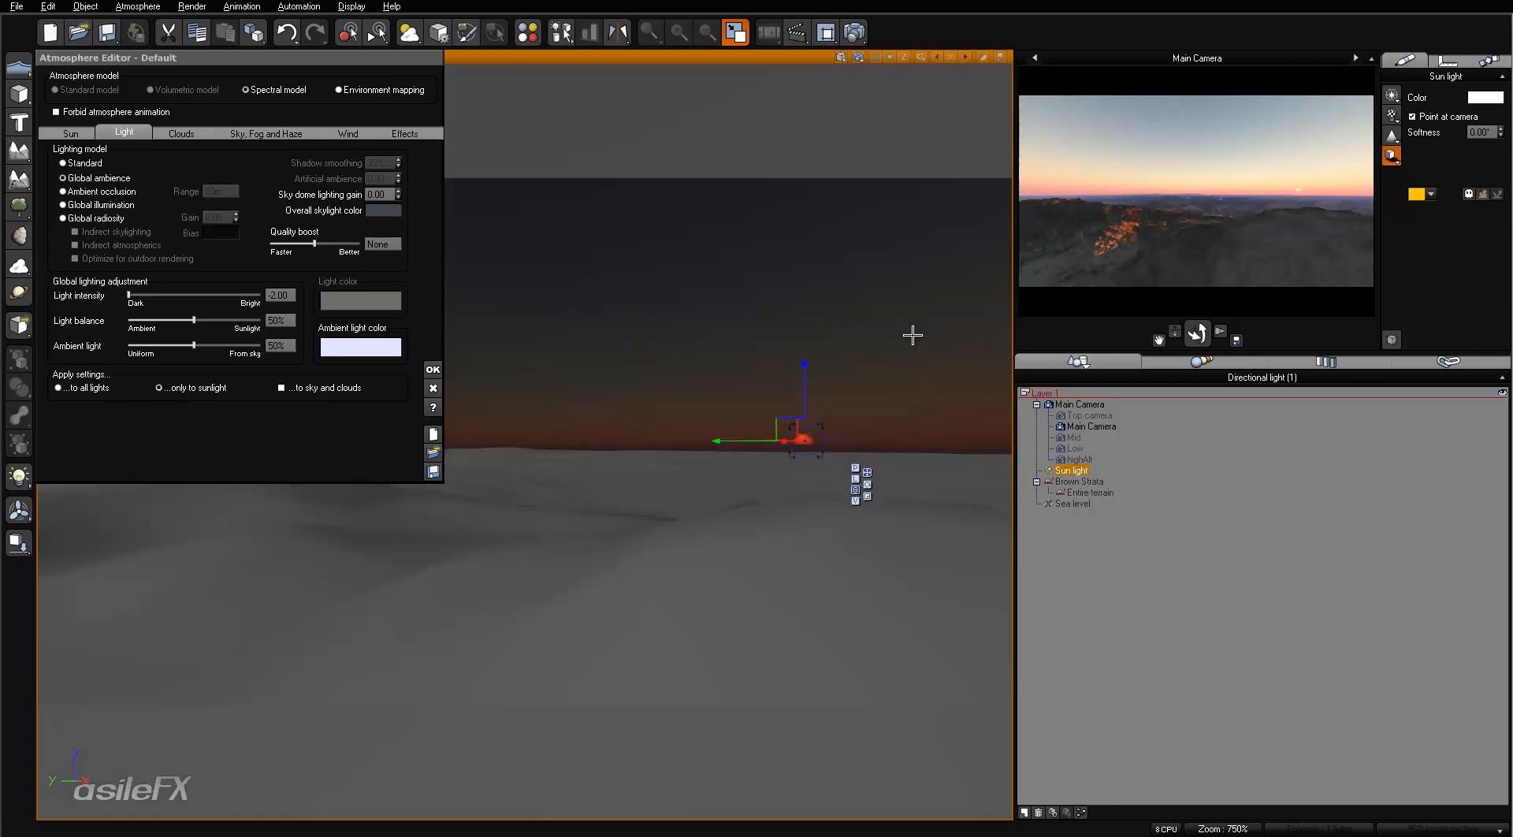
{"action": "left_click", "coordinate": [839, 57]}
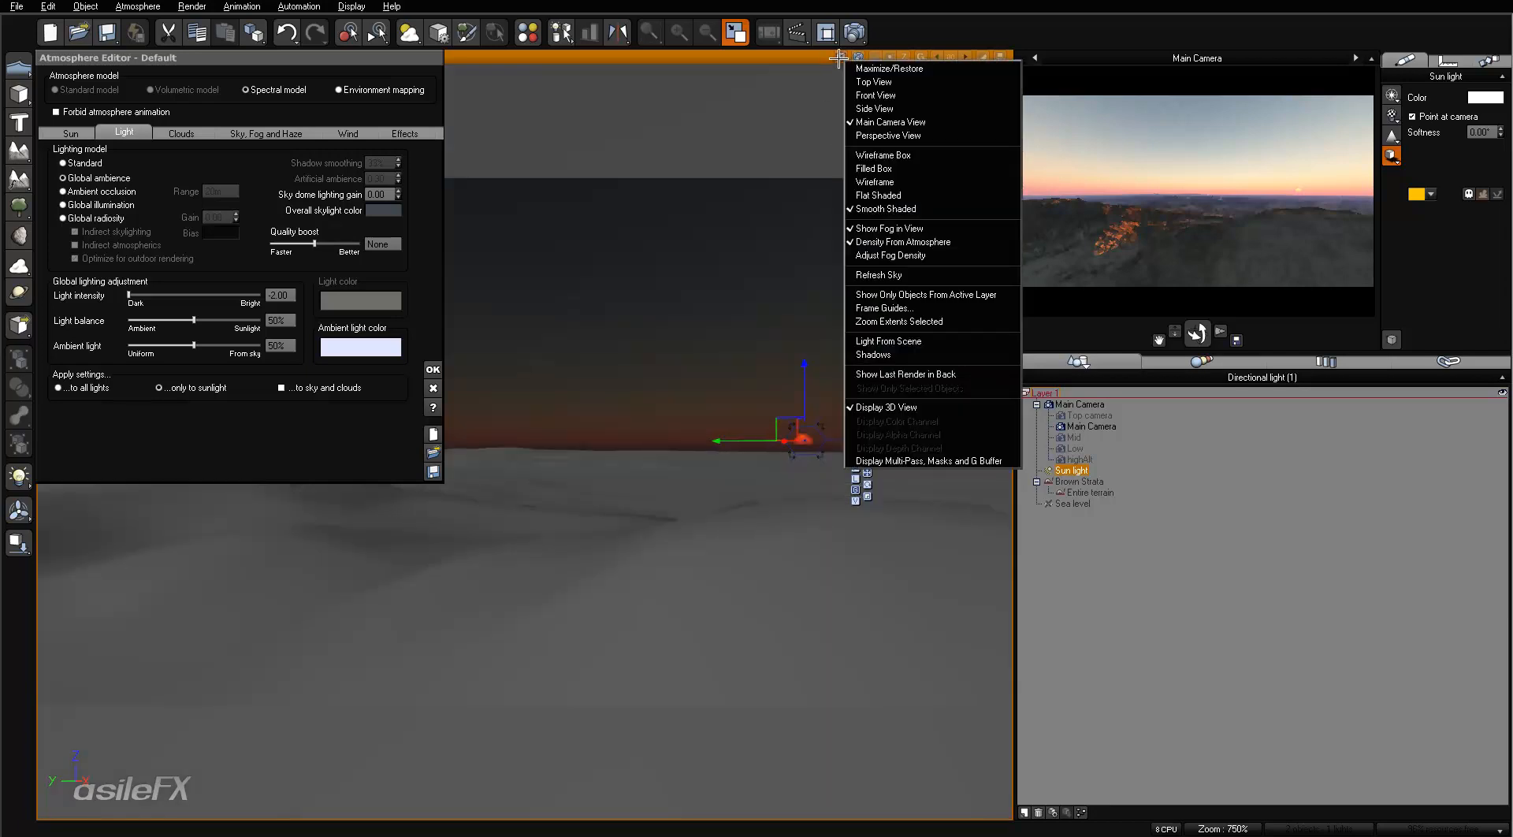
{"action": "left_click", "coordinate": [938, 340]}
{"action": "left_click", "coordinate": [840, 56]}
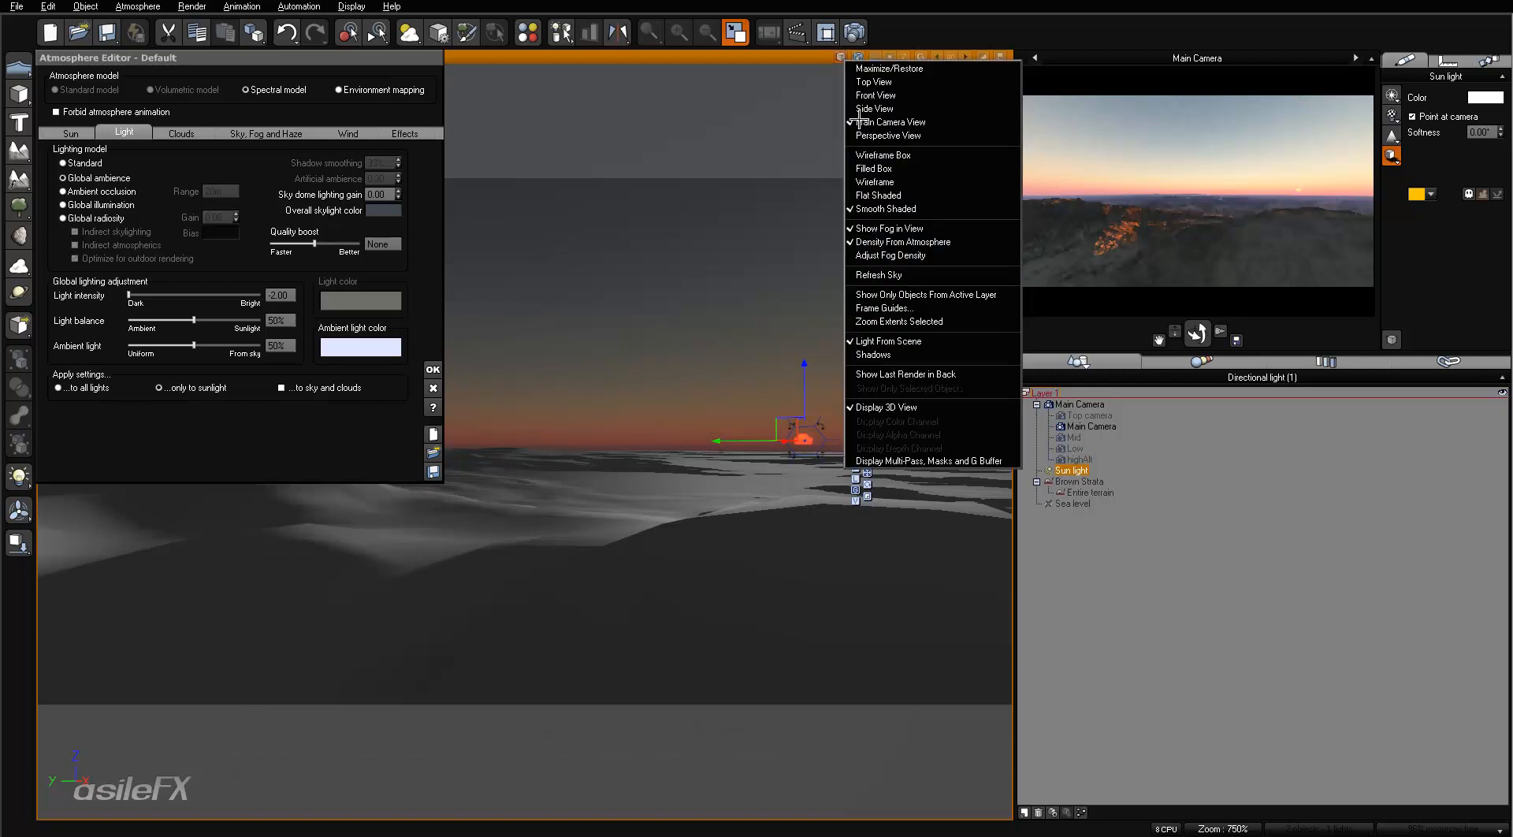
{"action": "left_click", "coordinate": [930, 346]}
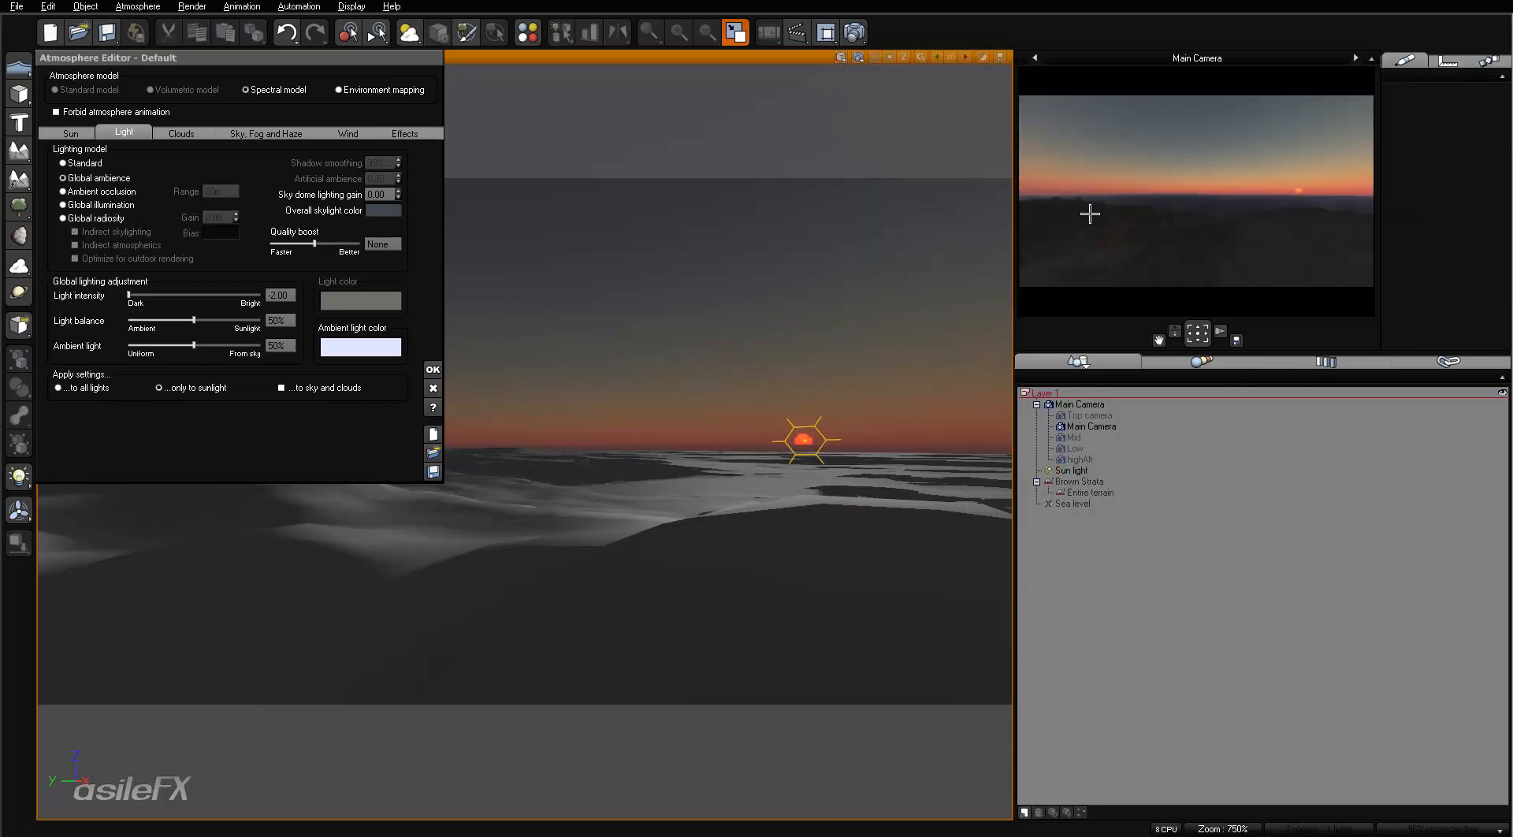
{"action": "right_click", "coordinate": [1140, 194]}
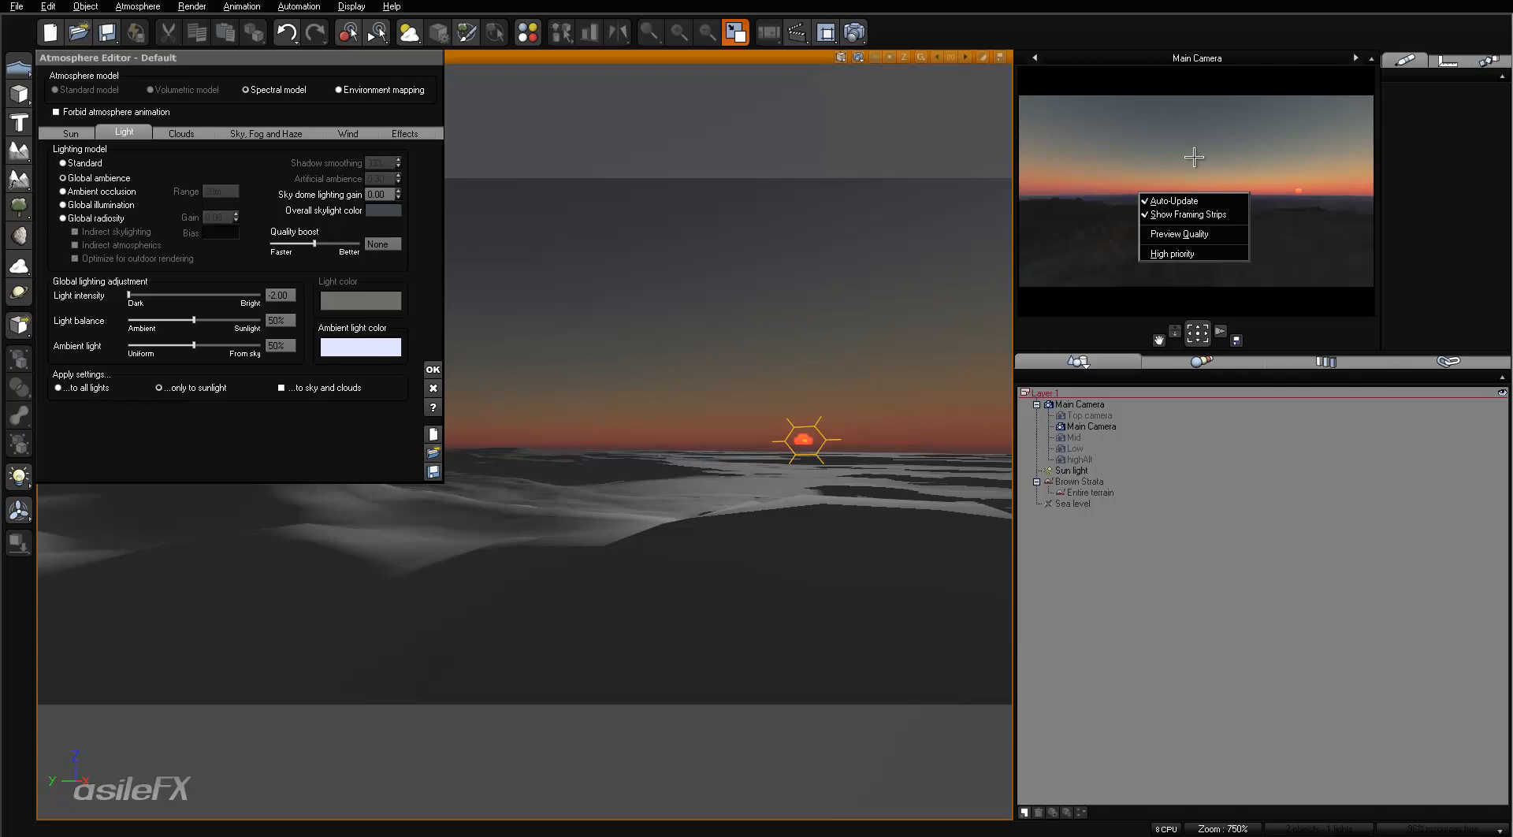
{"action": "left_click", "coordinate": [1273, 148]}
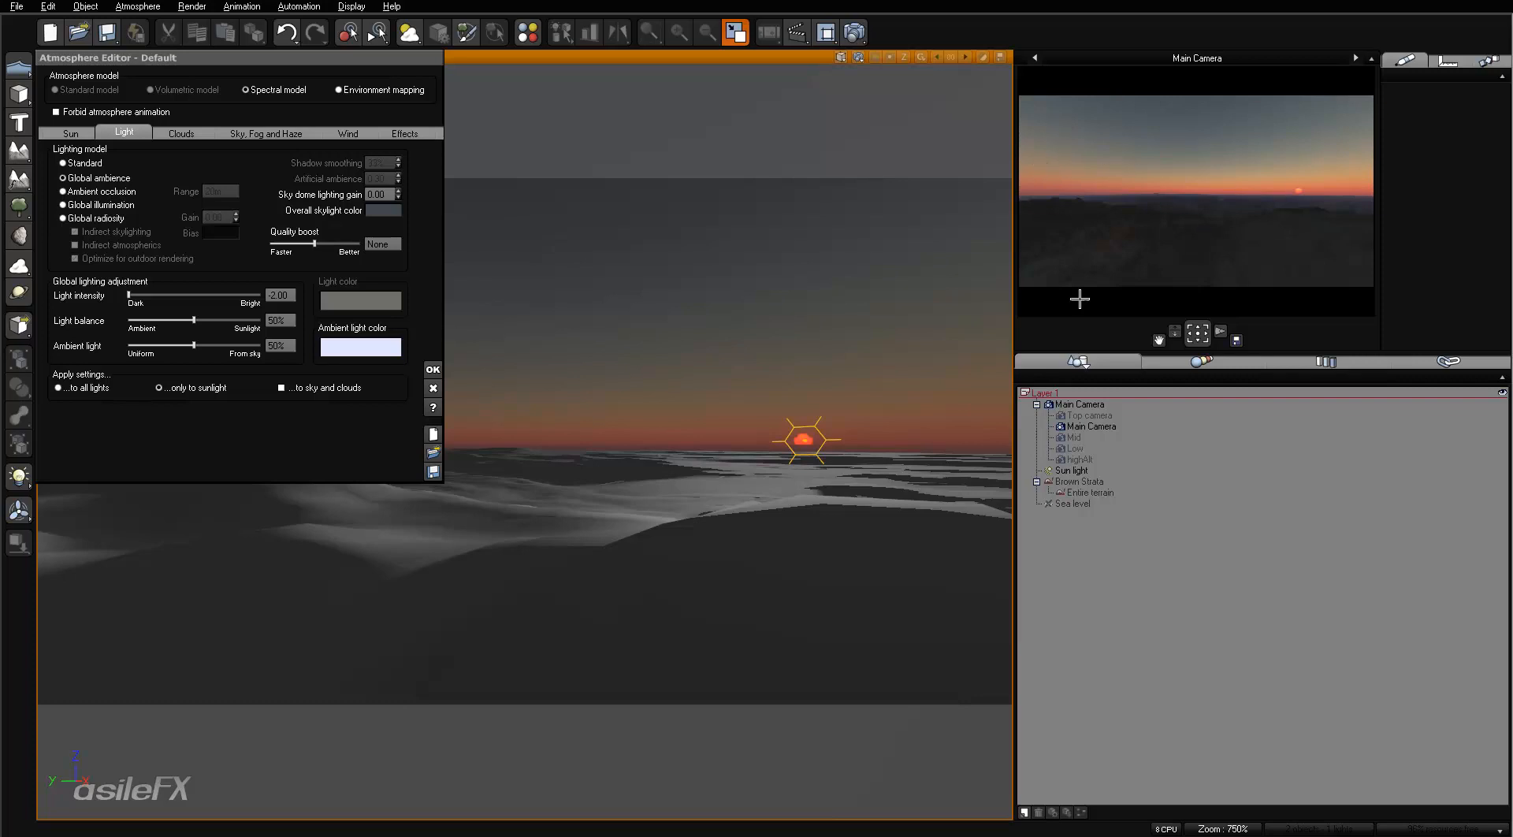
- Select the sun light and set the sun's pitch to -1.00° in the atmosphere settings
{"action": "left_click", "coordinate": [1074, 471]}
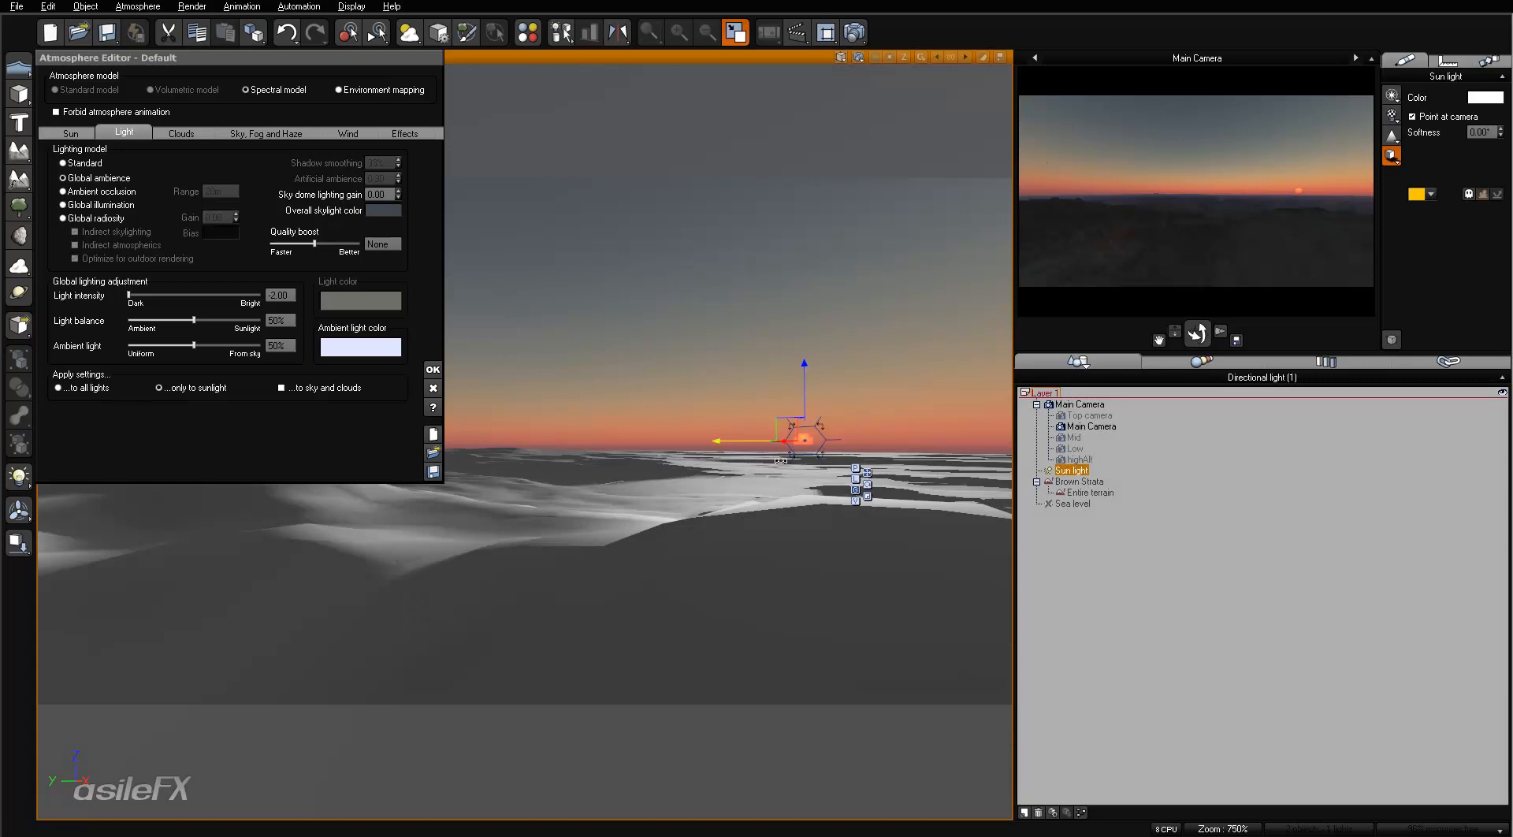
{"action": "left_click", "coordinate": [71, 134]}
{"action": "left_click", "coordinate": [298, 219]}
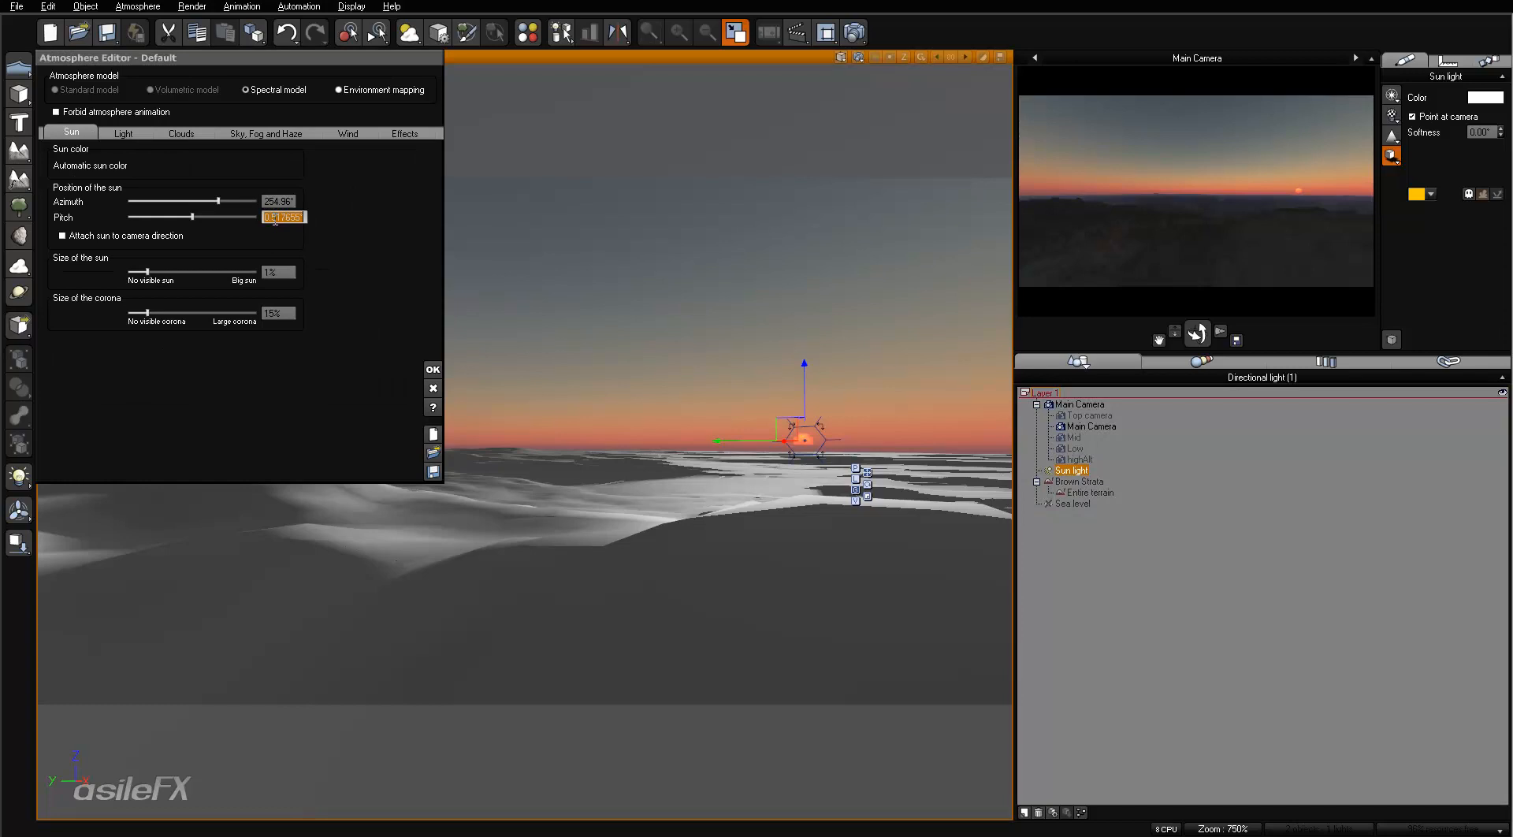
{"action": "type", "text": "-1"}
{"action": "key", "text": "Return"}
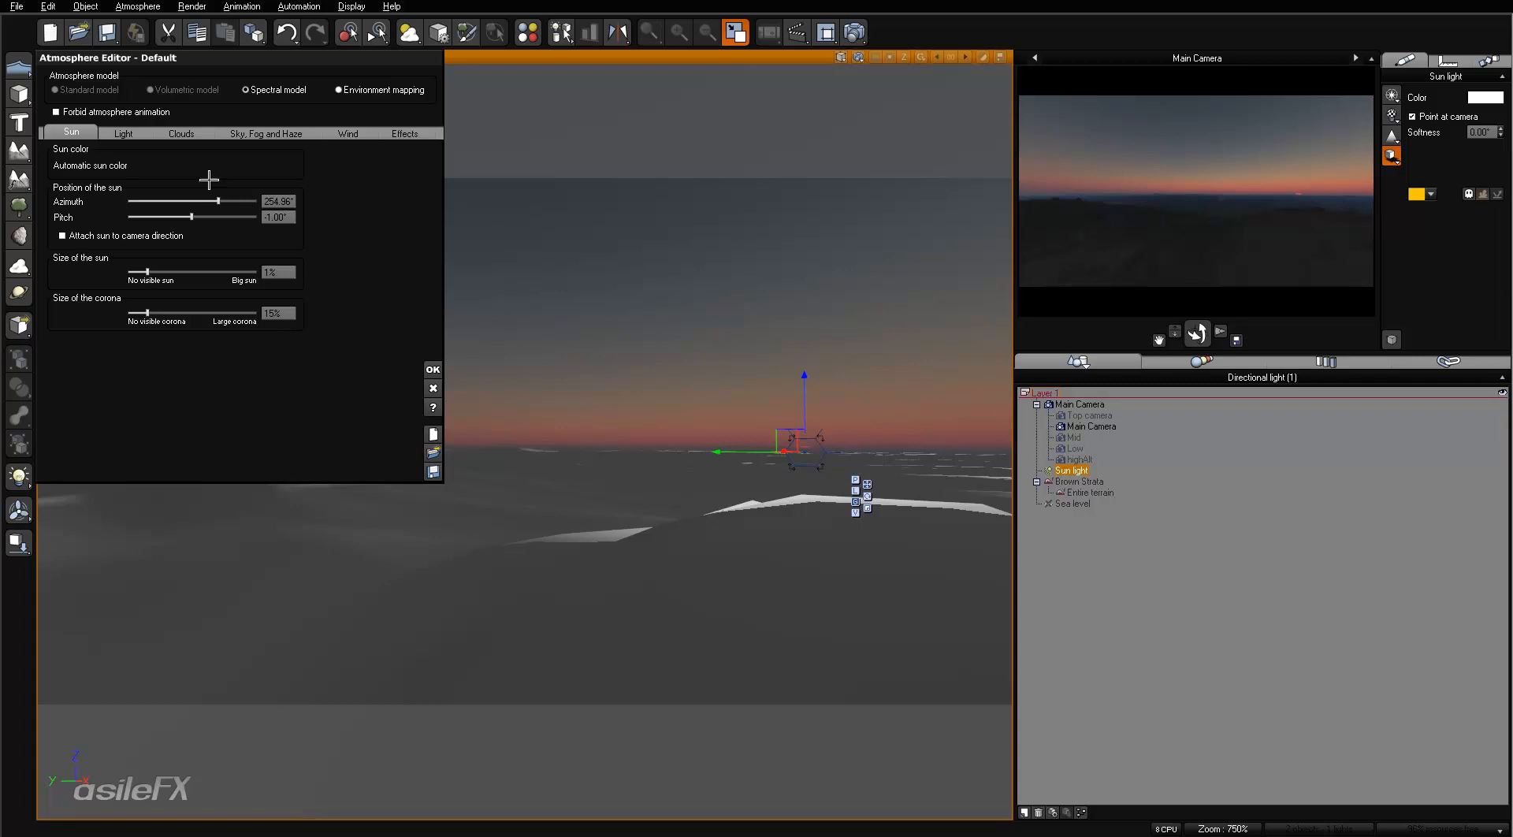
- Set the sun's pitch to -3.00° and bring up the sky, fog and haze settings
{"action": "double_click", "coordinate": [268, 218]}
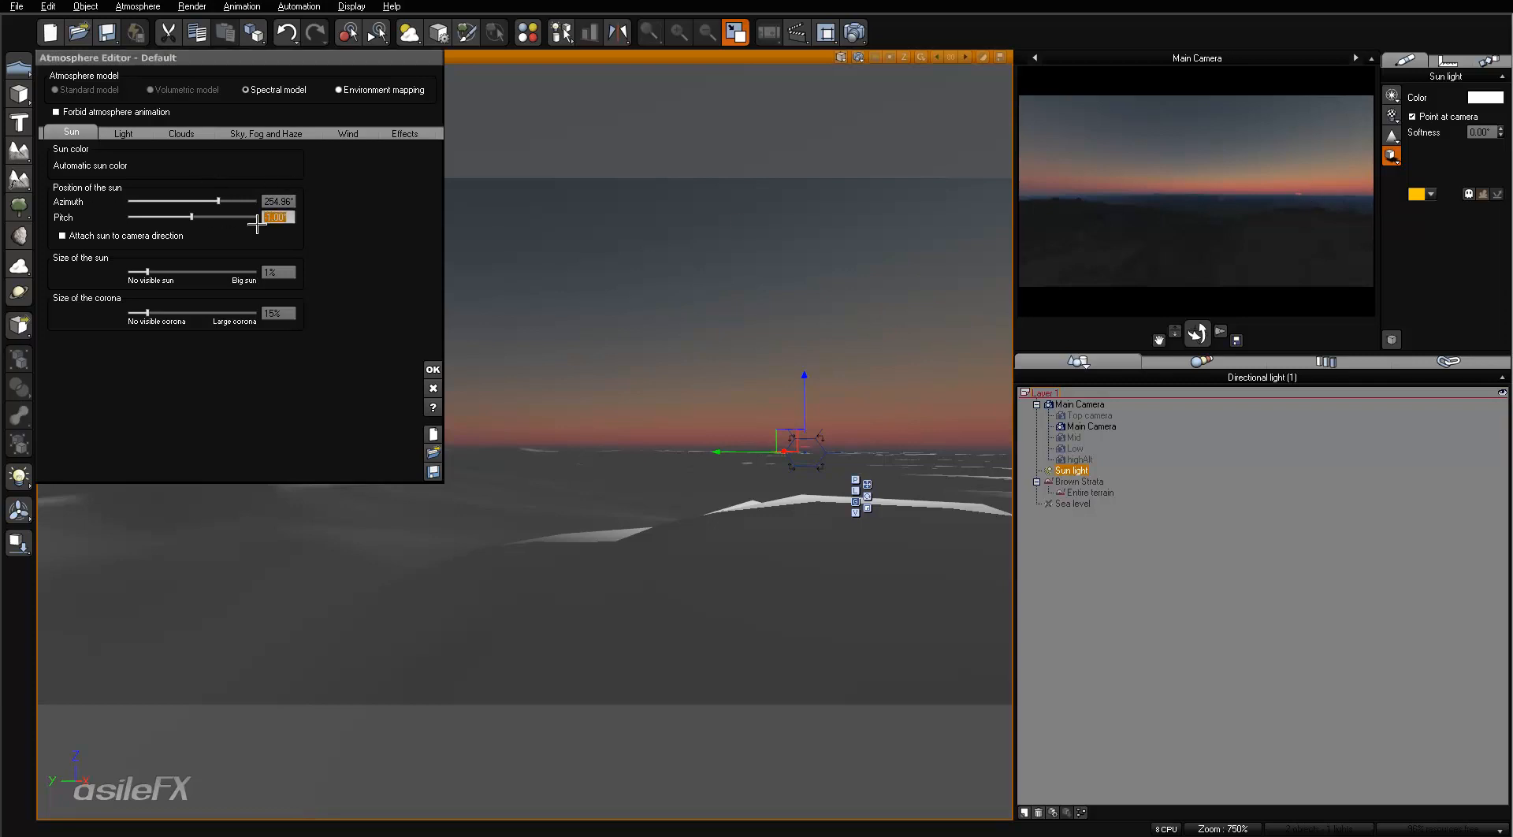
{"action": "type", "text": "-3"}
{"action": "key", "text": "Return"}
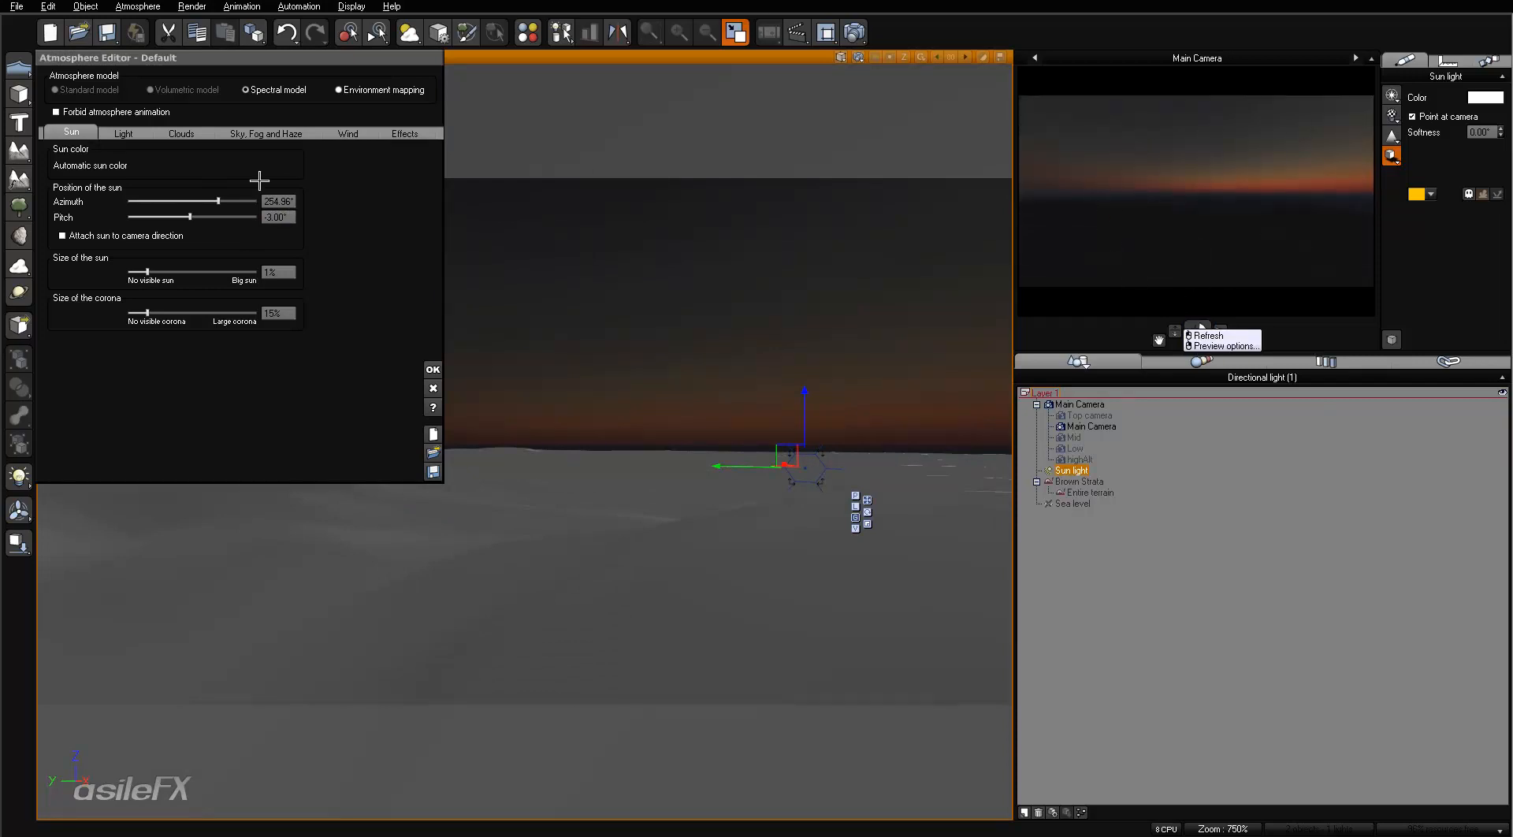
{"action": "left_click", "coordinate": [267, 132]}
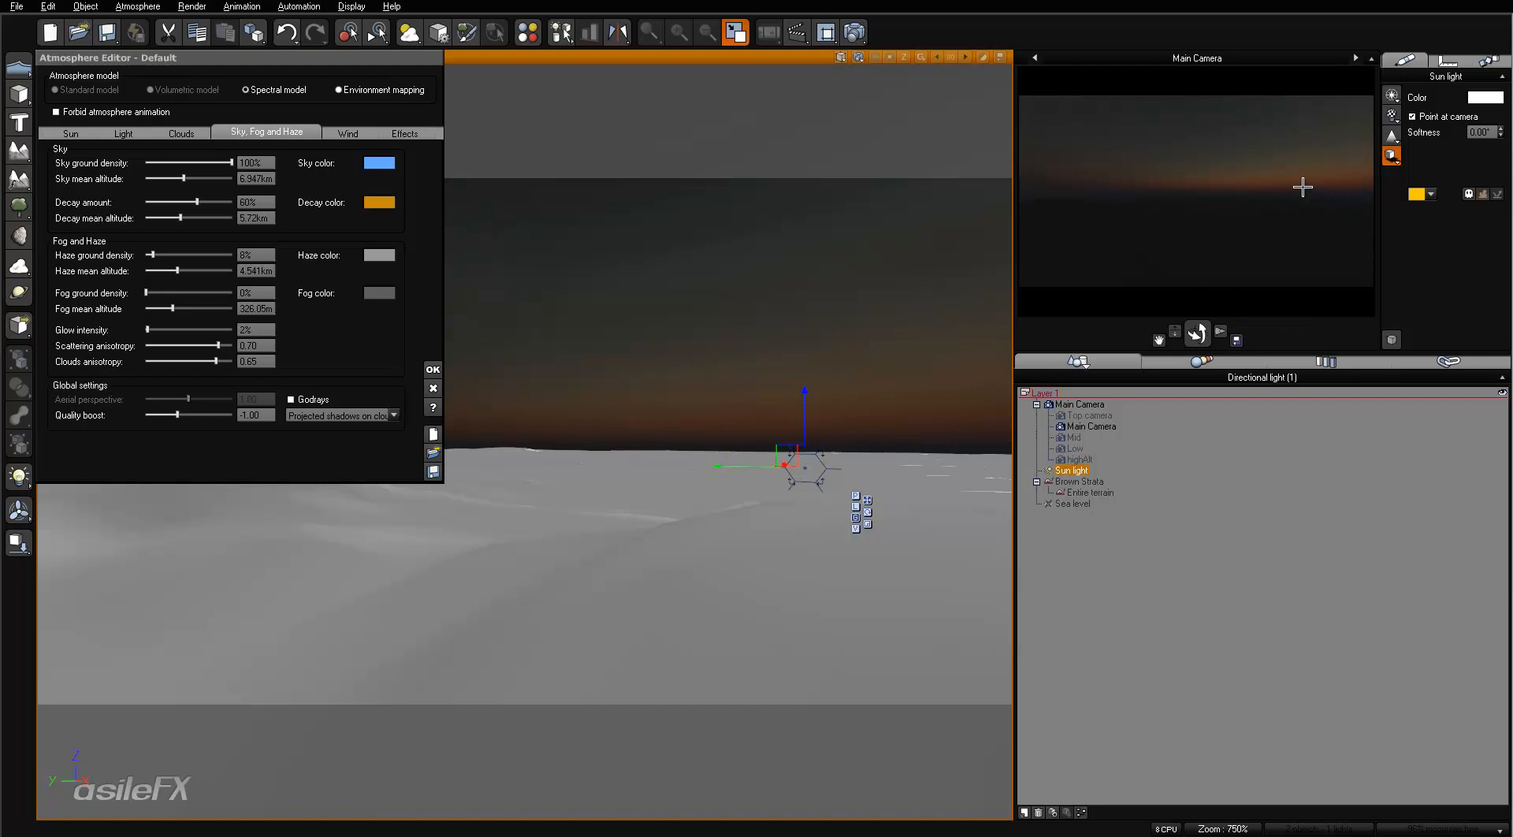
- Refresh the preview and render the scene to screen at 640x346
{"action": "right_click", "coordinate": [1133, 208]}
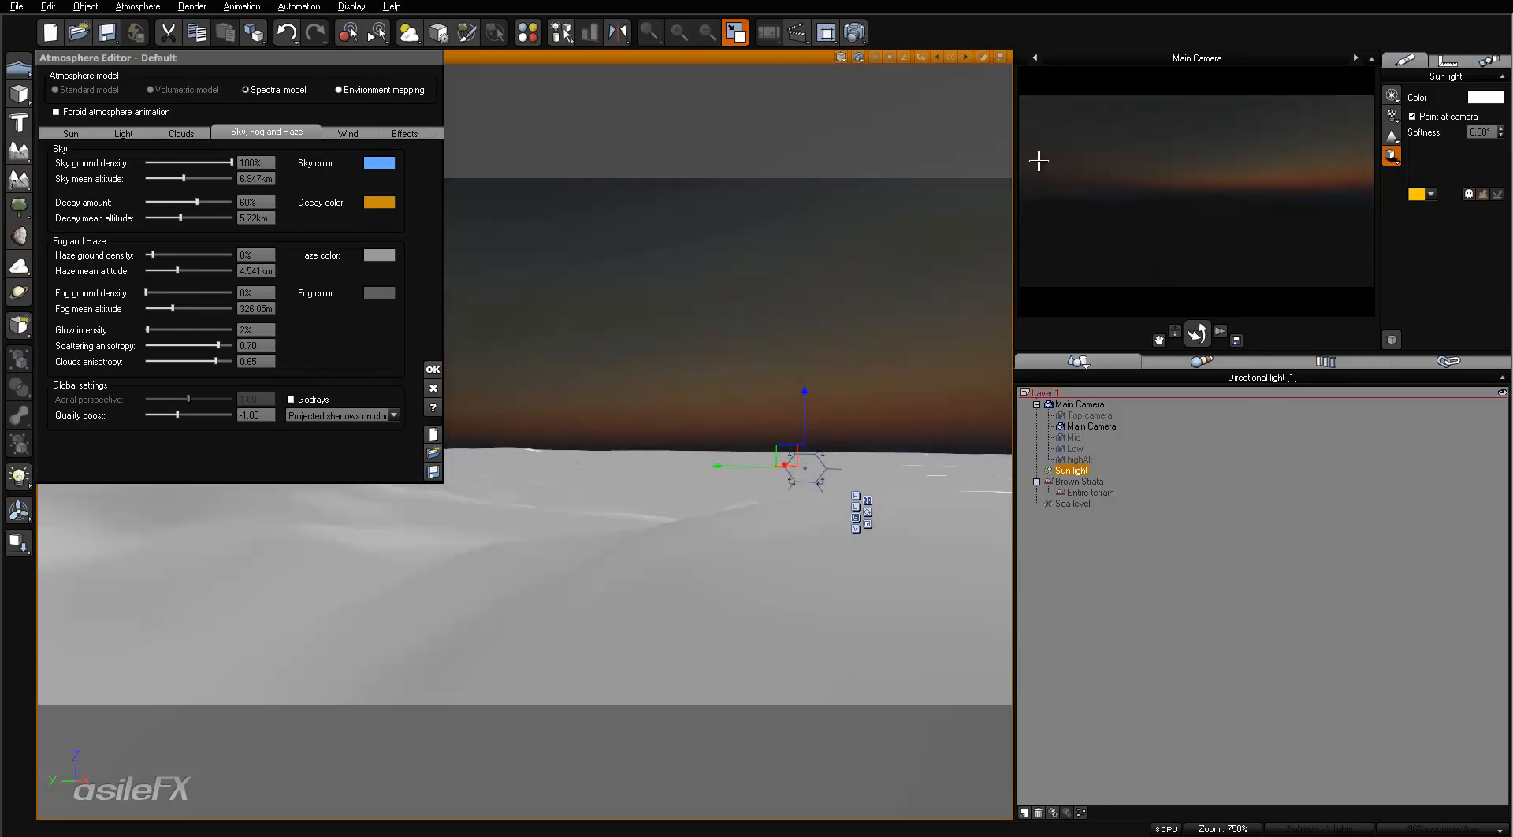
{"action": "left_click", "coordinate": [855, 32]}
{"action": "left_click", "coordinate": [1218, 229]}
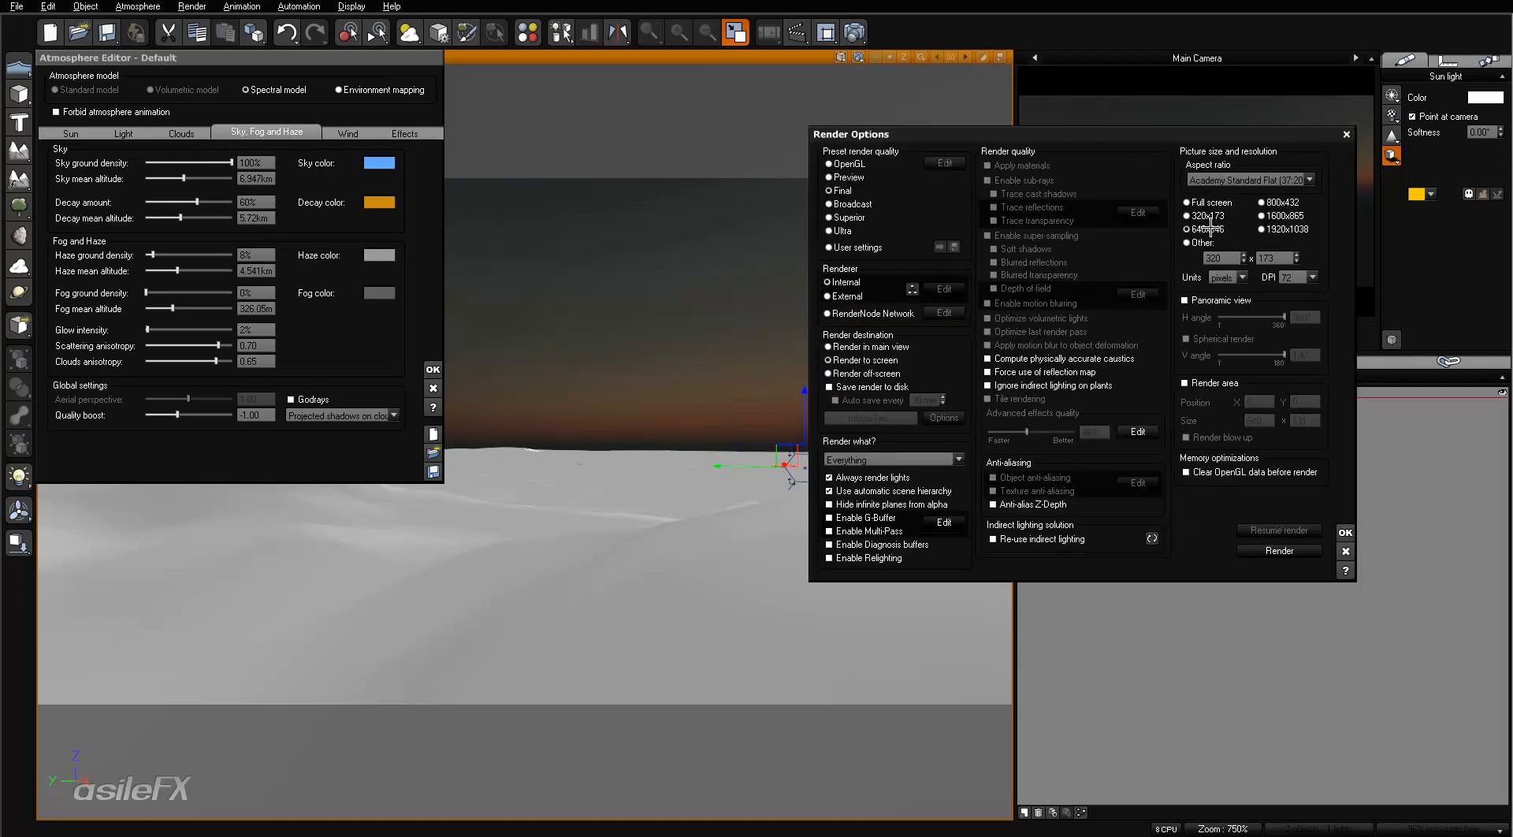
{"action": "left_click", "coordinate": [1296, 550]}
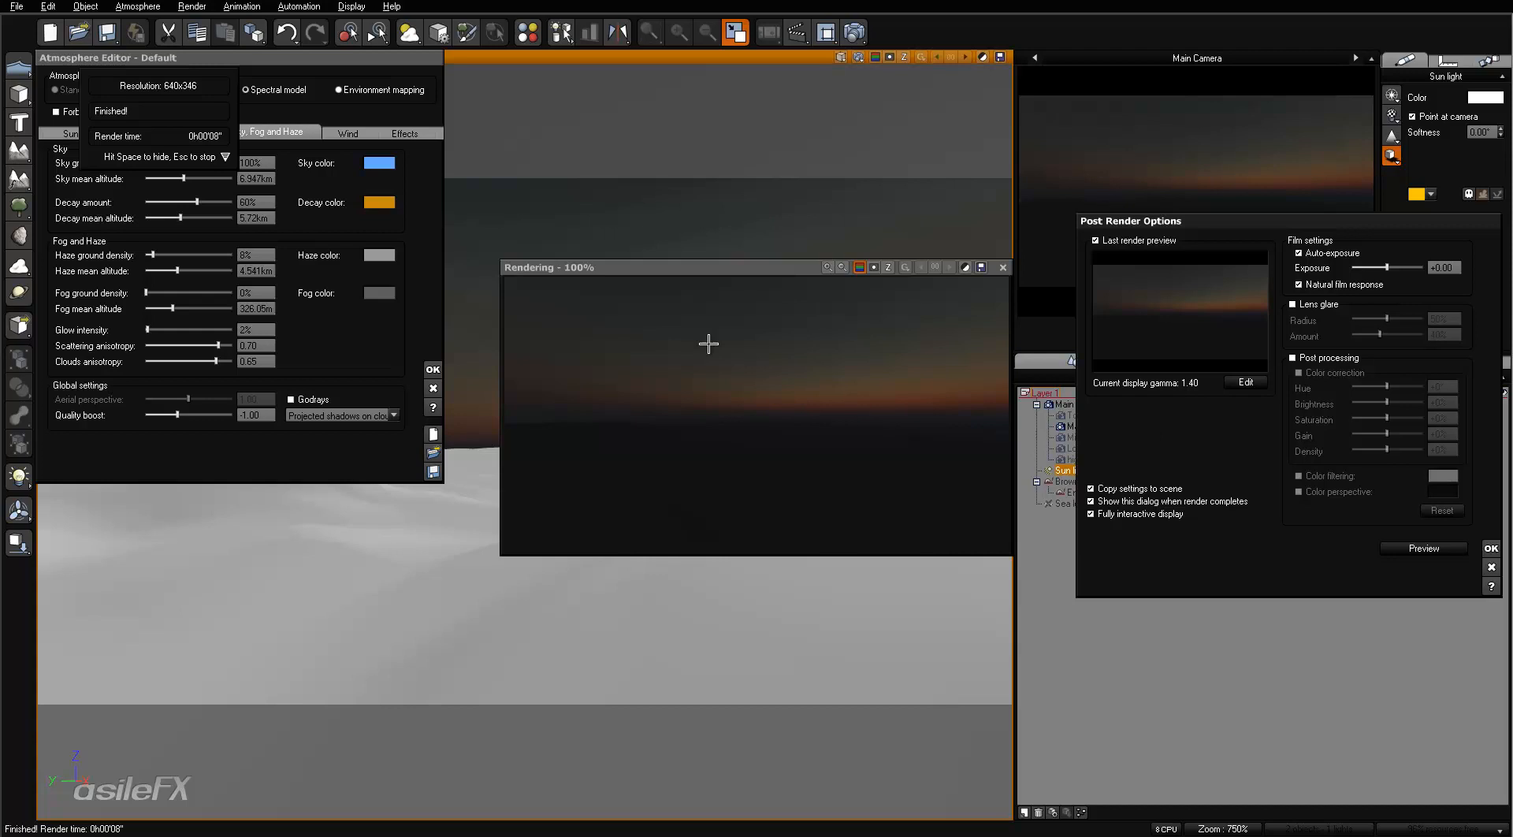
- Examine the sky of the finished render enlarged to 400%, then close the render display
{"action": "left_click", "coordinate": [828, 267]}
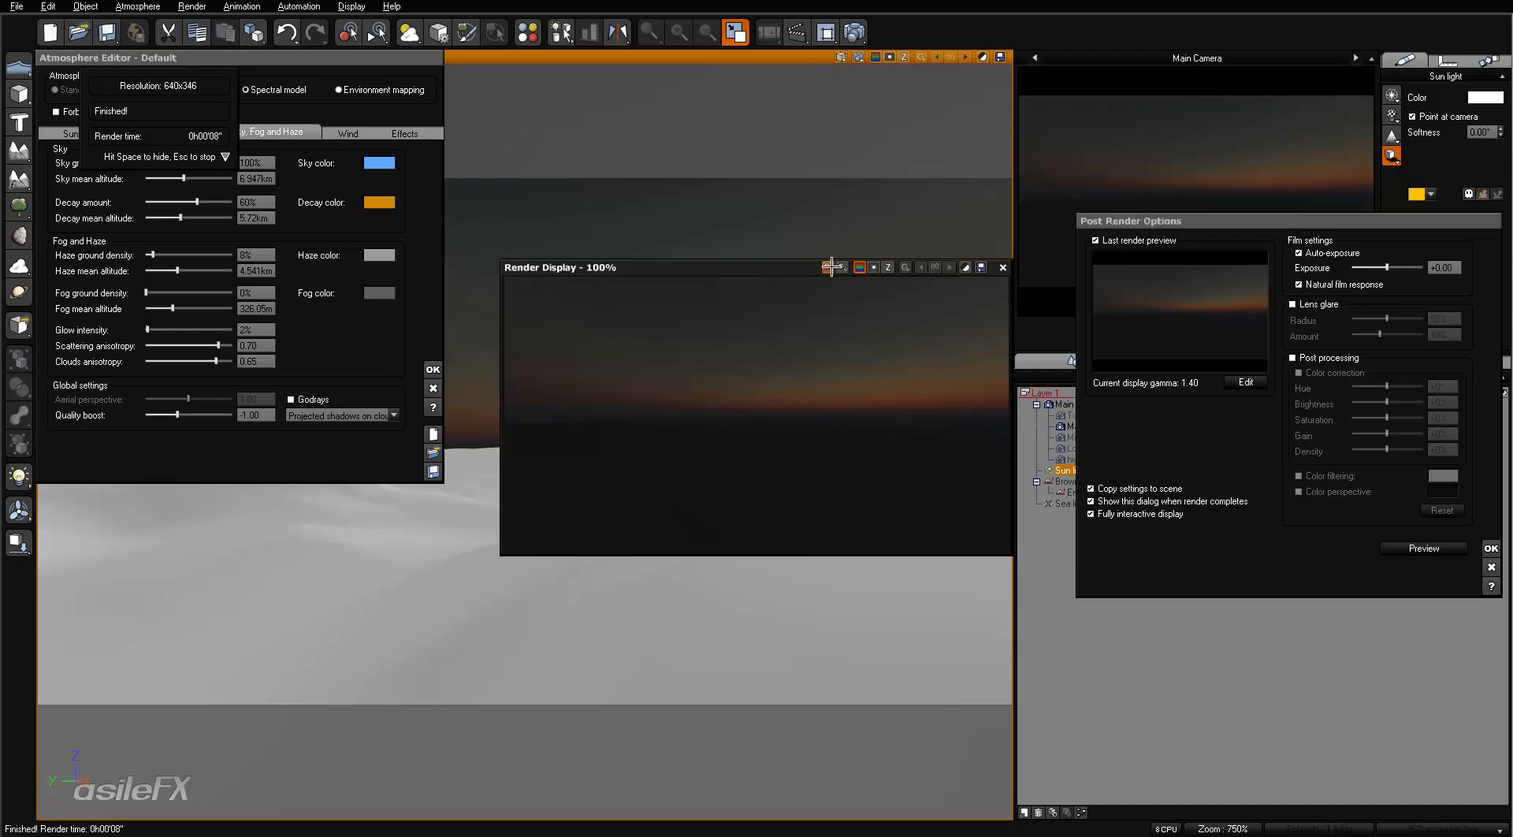
{"action": "left_click", "coordinate": [1070, 130]}
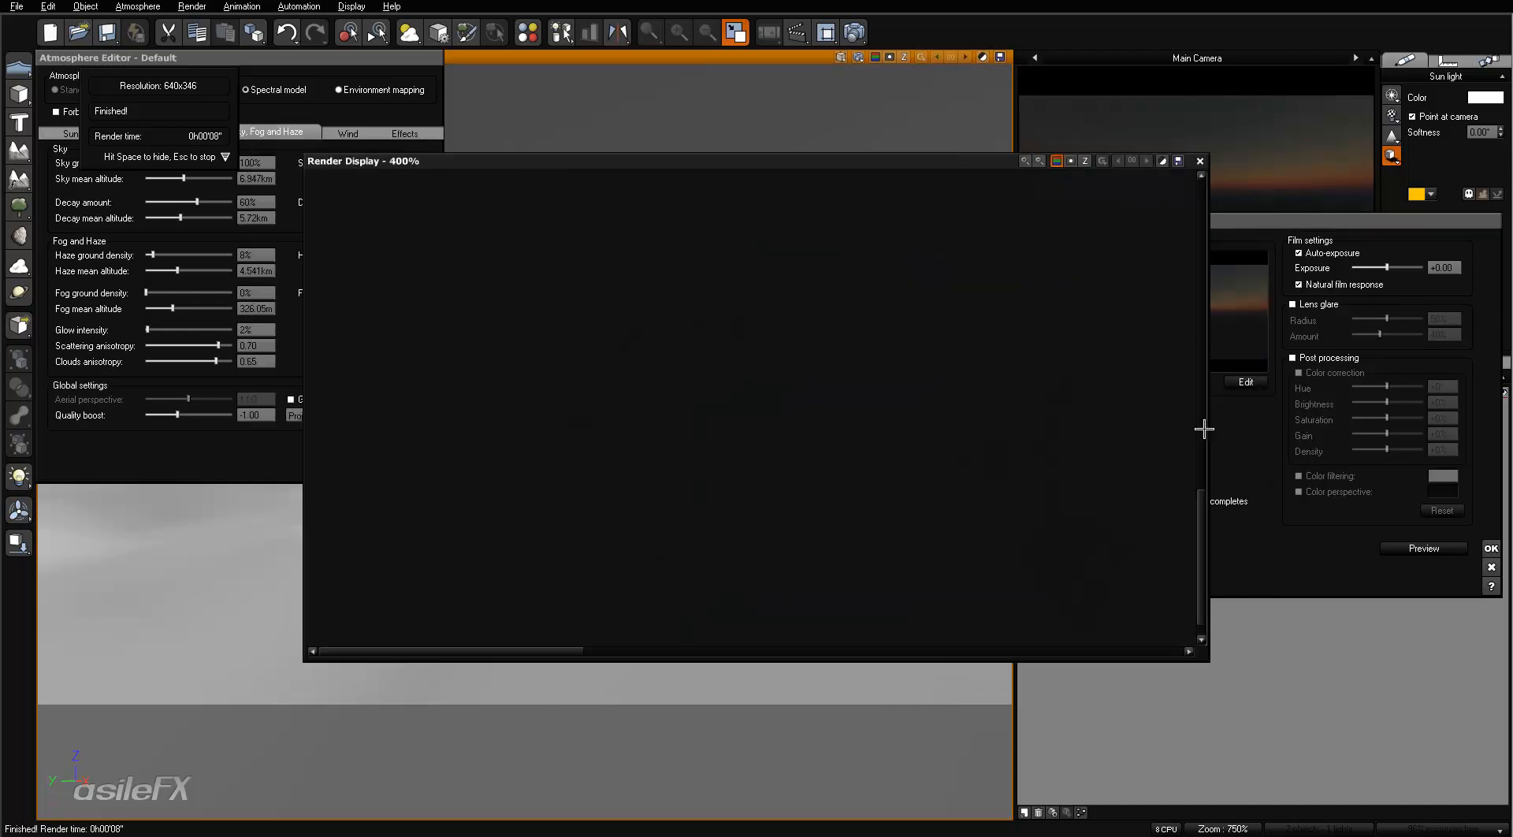
{"action": "left_click_drag", "start_coordinate": [1200, 506], "coordinate": [1187, 237]}
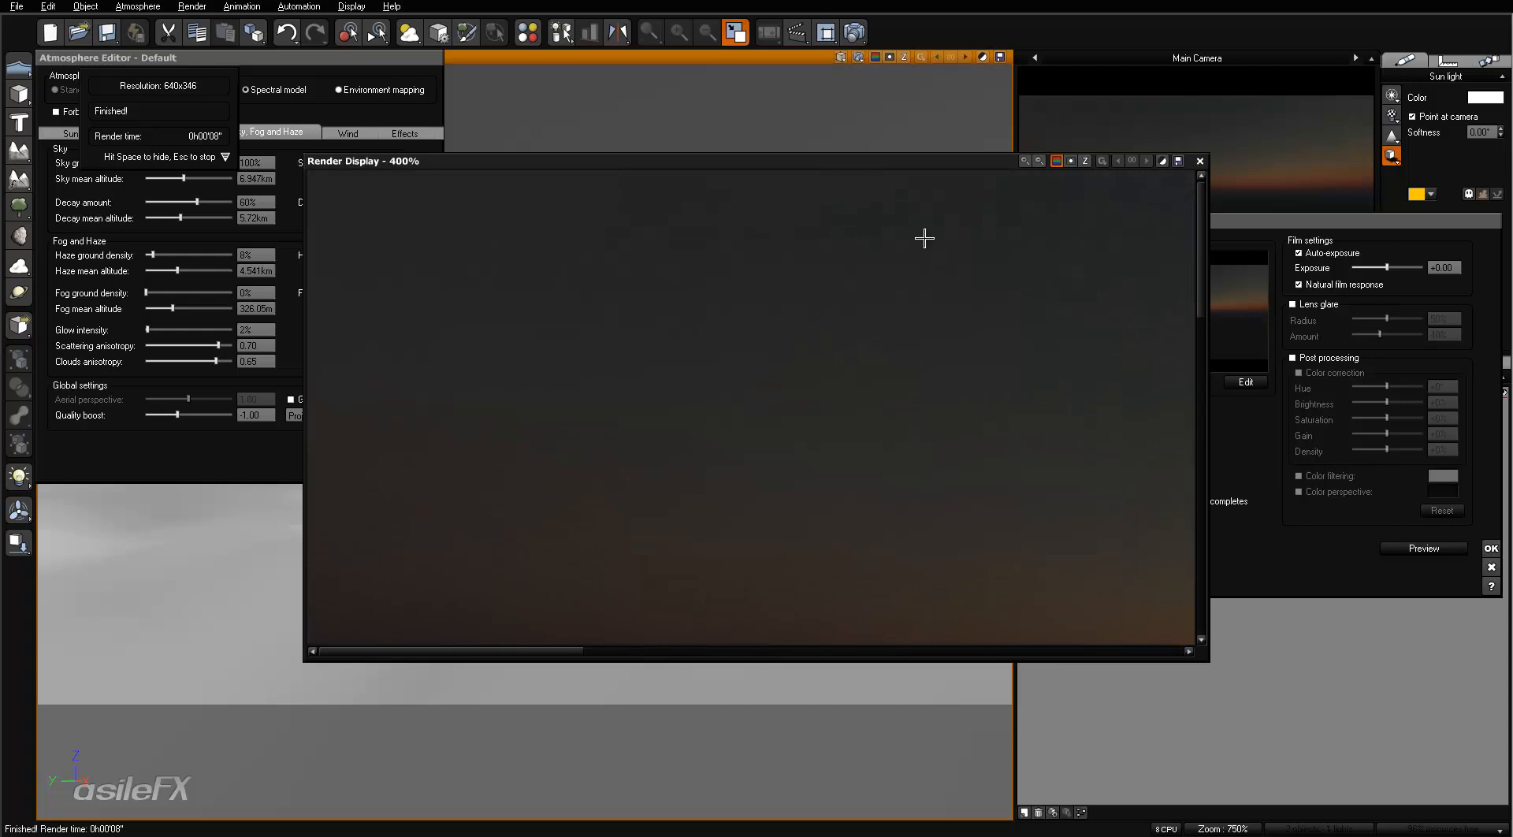
{"action": "left_click_drag", "start_coordinate": [500, 651], "coordinate": [1090, 651]}
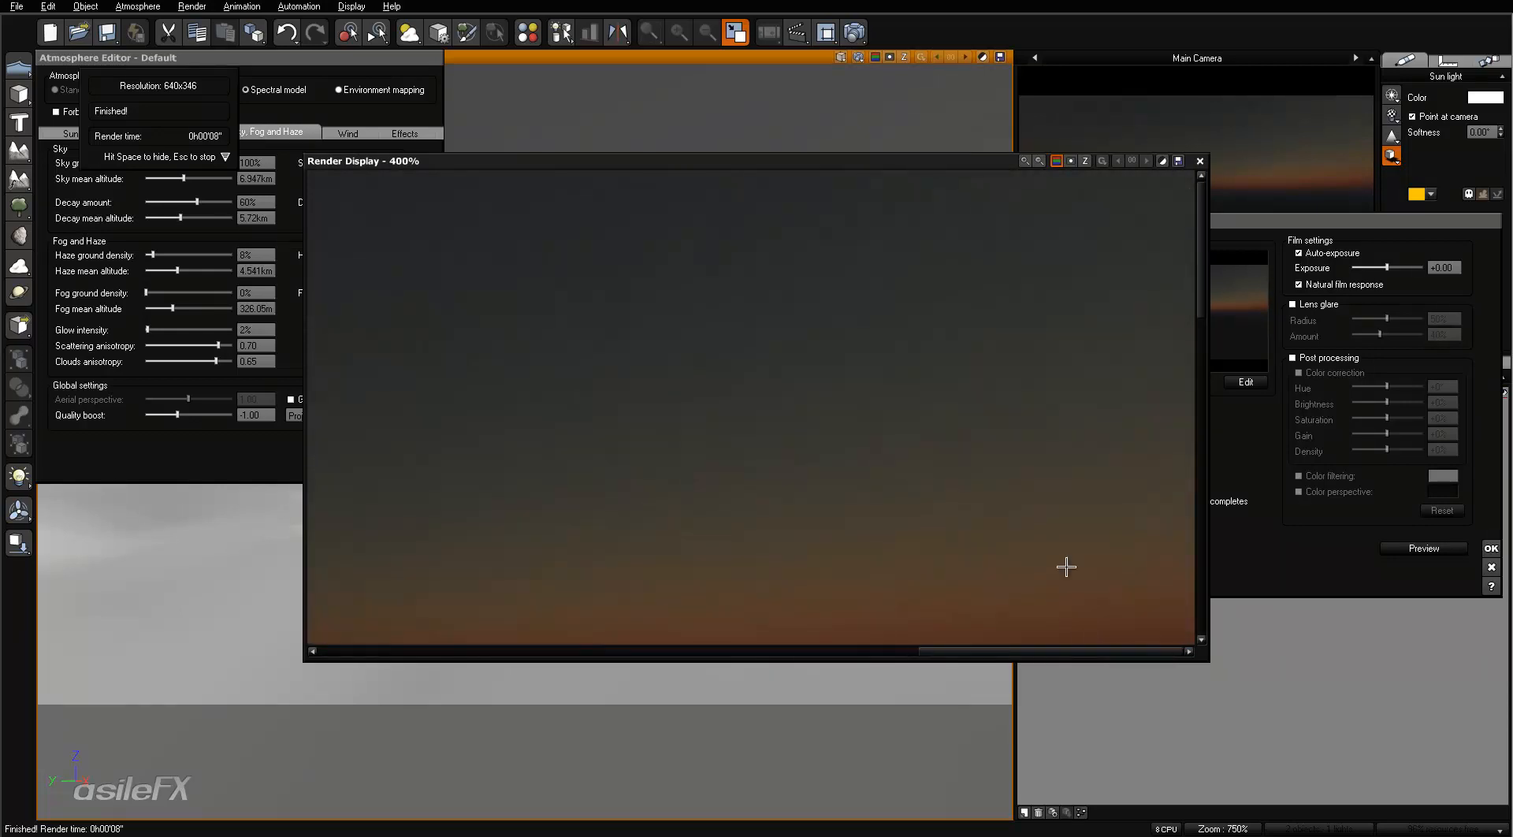
{"action": "mouse_move", "coordinate": [1199, 297]}
{"action": "left_mouse_down"}
{"action": "mouse_move", "coordinate": [1212, 395]}
{"action": "mouse_move", "coordinate": [1202, 303]}
{"action": "left_mouse_up"}
{"action": "left_click", "coordinate": [1199, 161]}
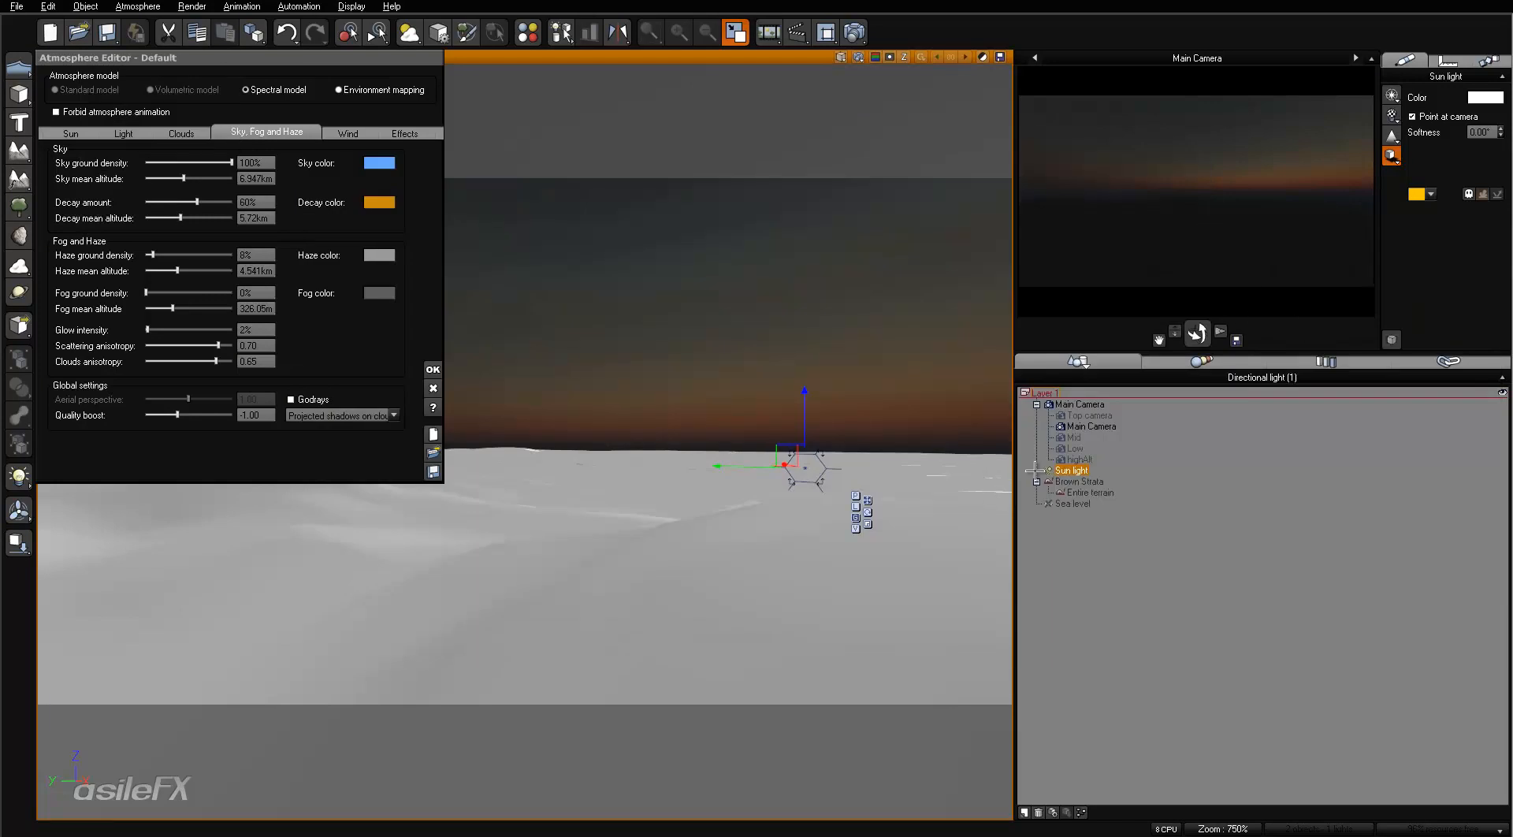
- Show the last render and raise the main camera's exposure to about +1.35 in its advanced options
{"action": "double_click", "coordinate": [1092, 426]}
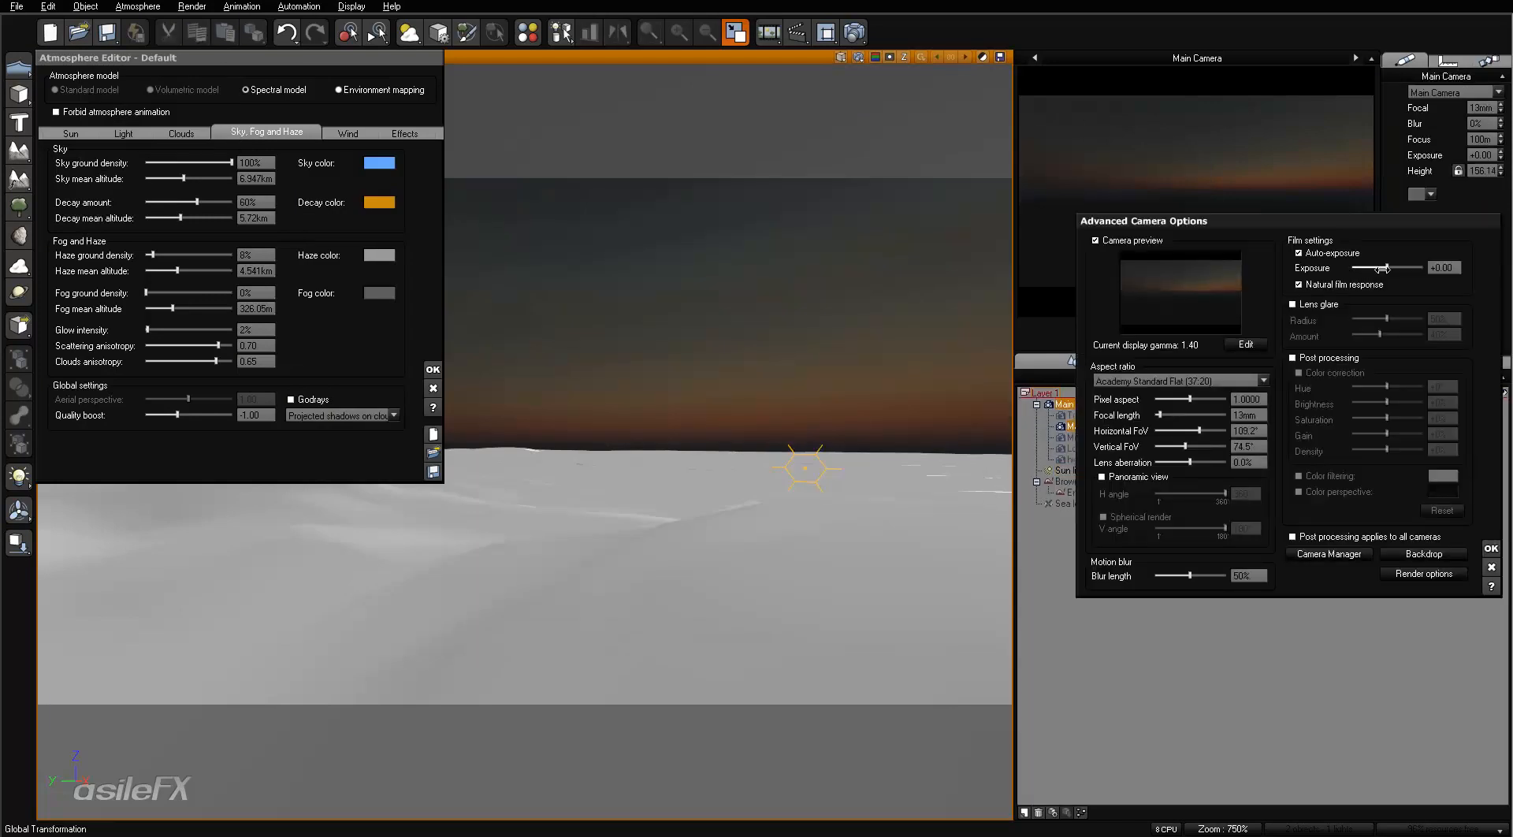
{"action": "left_click", "coordinate": [873, 57]}
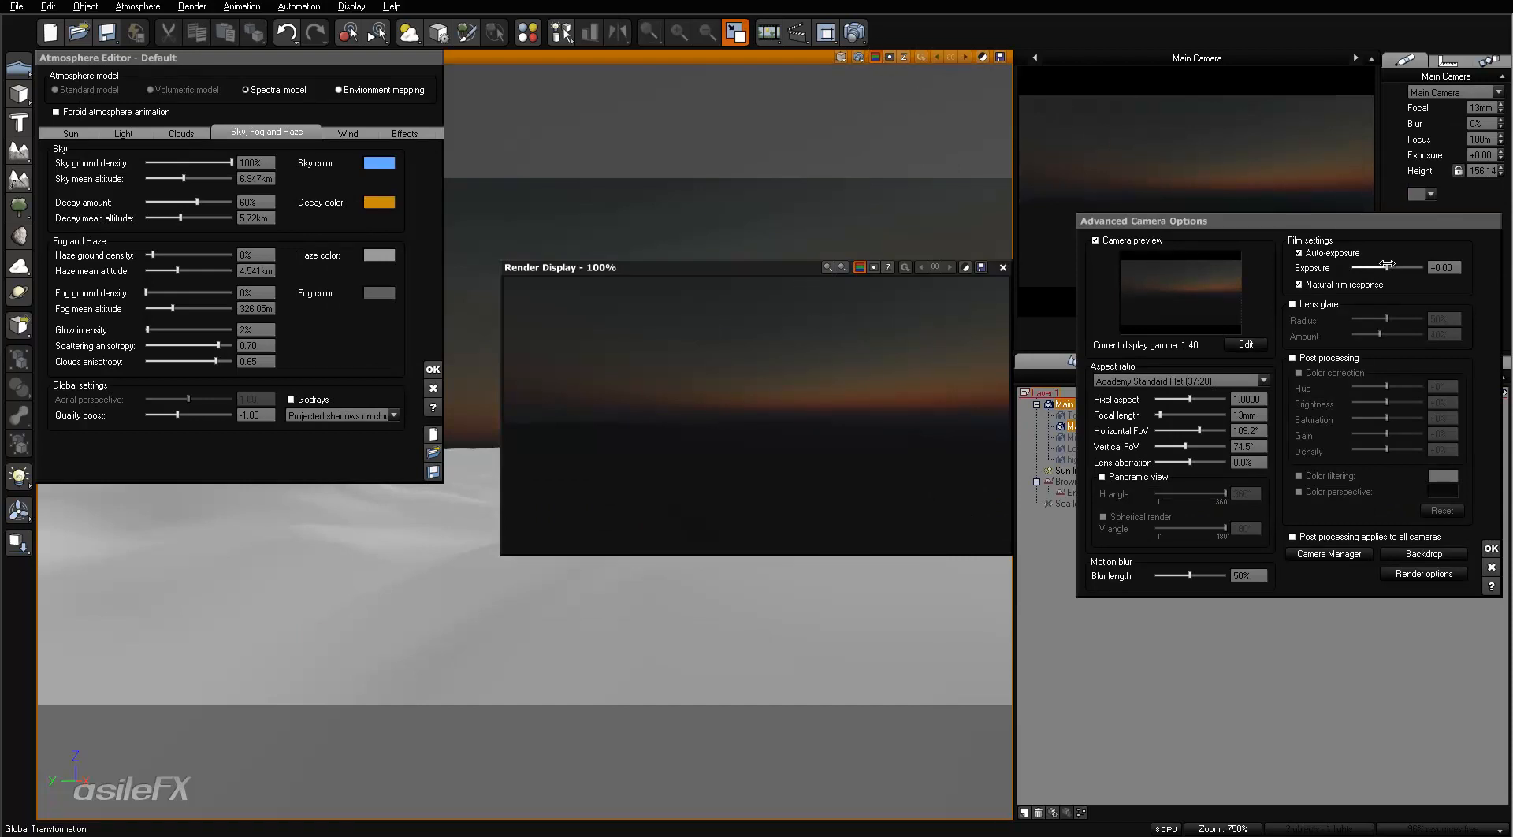
{"action": "left_click_drag", "start_coordinate": [1389, 265], "coordinate": [1400, 263]}
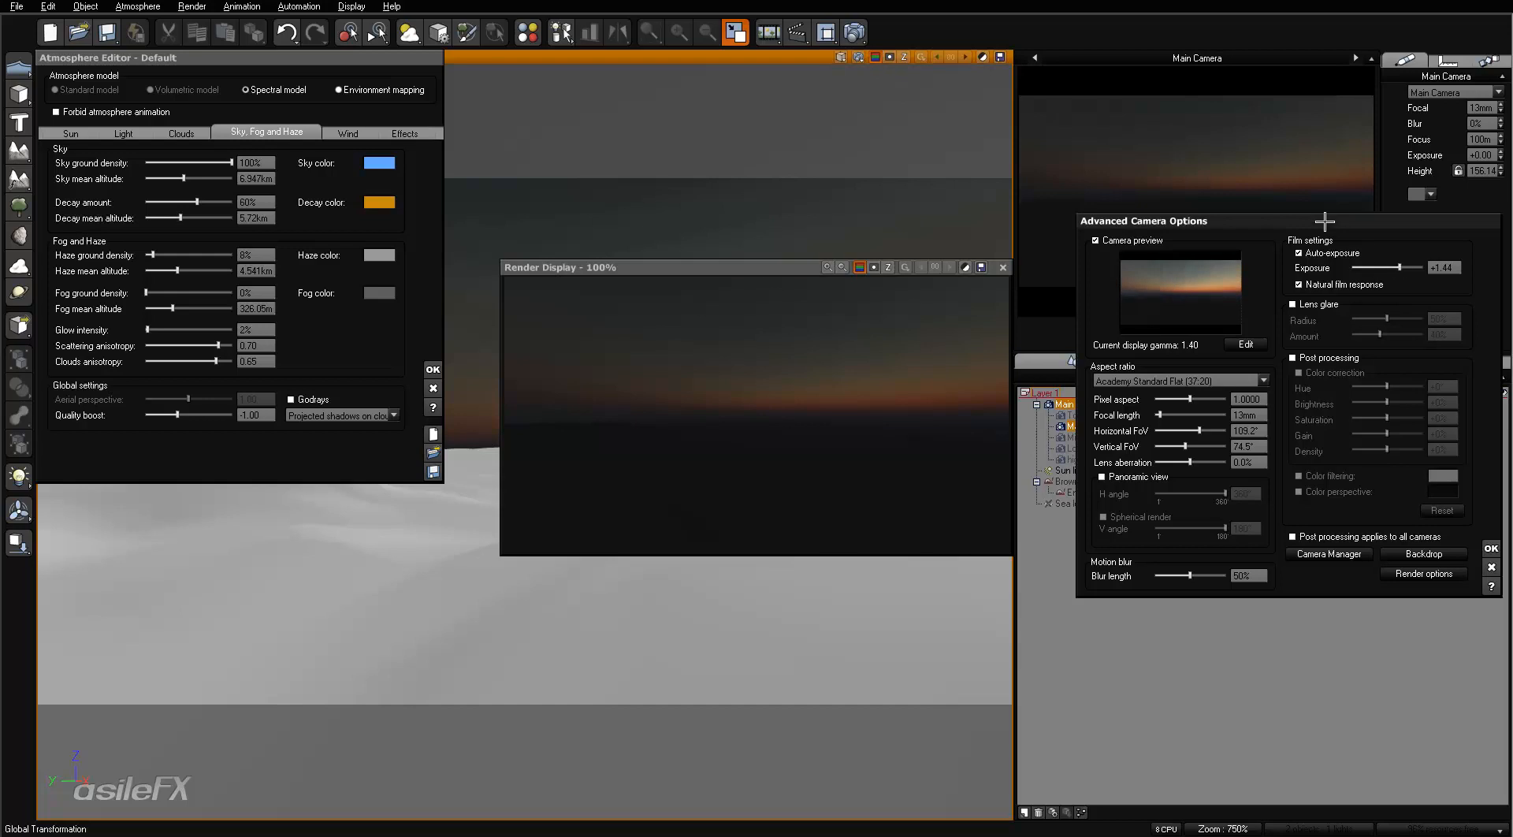
{"action": "left_click_drag", "start_coordinate": [1389, 272], "coordinate": [1388, 272]}
{"action": "left_click", "coordinate": [1487, 547]}
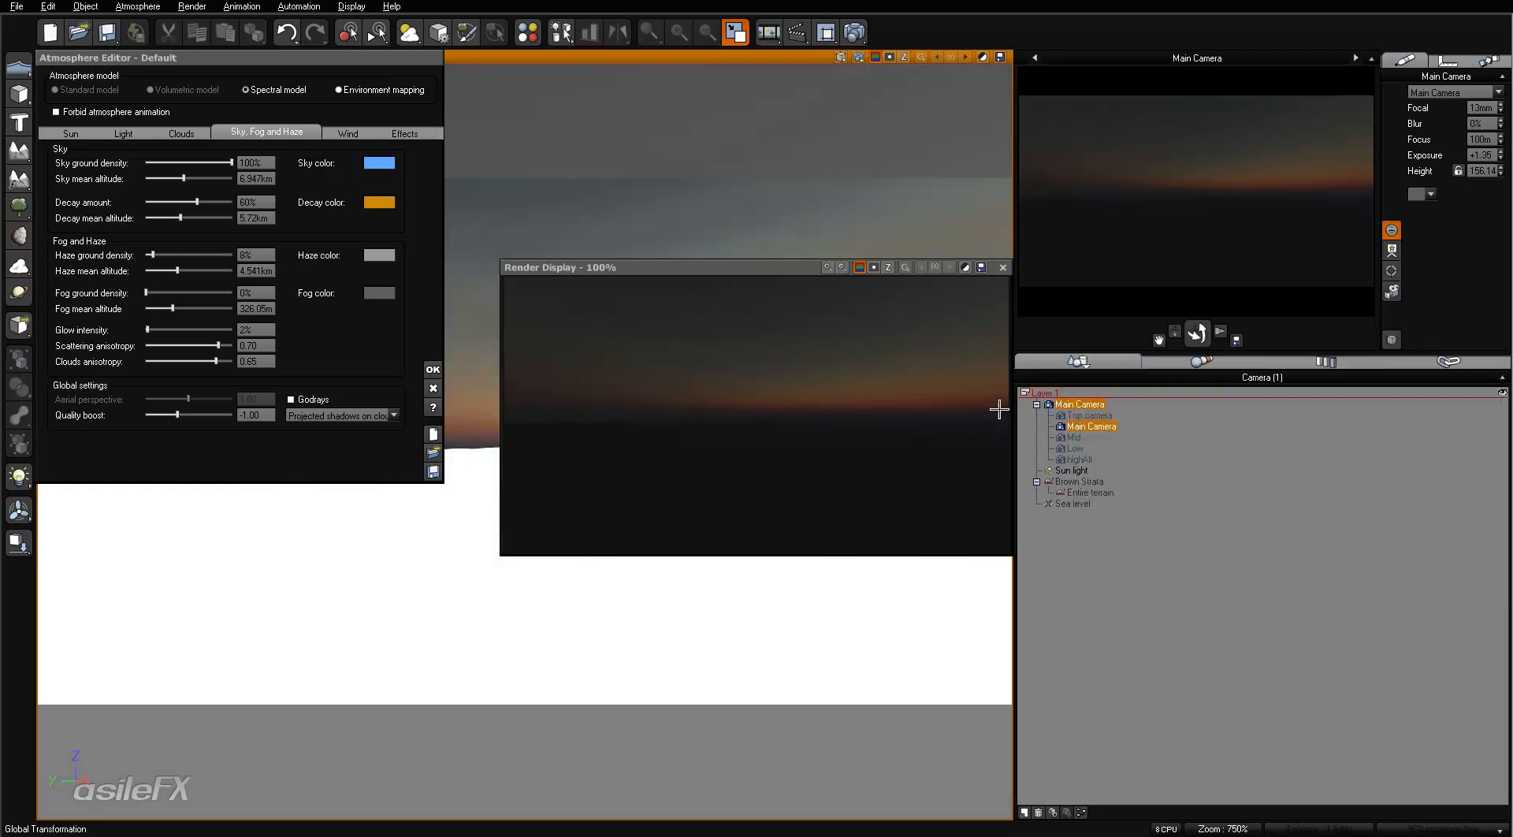
- Raise the exposure to about +1.71 in the post render options of the last render and accept it
{"action": "left_click", "coordinate": [965, 267]}
{"action": "mouse_move", "coordinate": [1387, 267]}
{"action": "left_mouse_down"}
{"action": "mouse_move", "coordinate": [1422, 267]}
{"action": "mouse_move", "coordinate": [1397, 268]}
{"action": "left_mouse_up"}
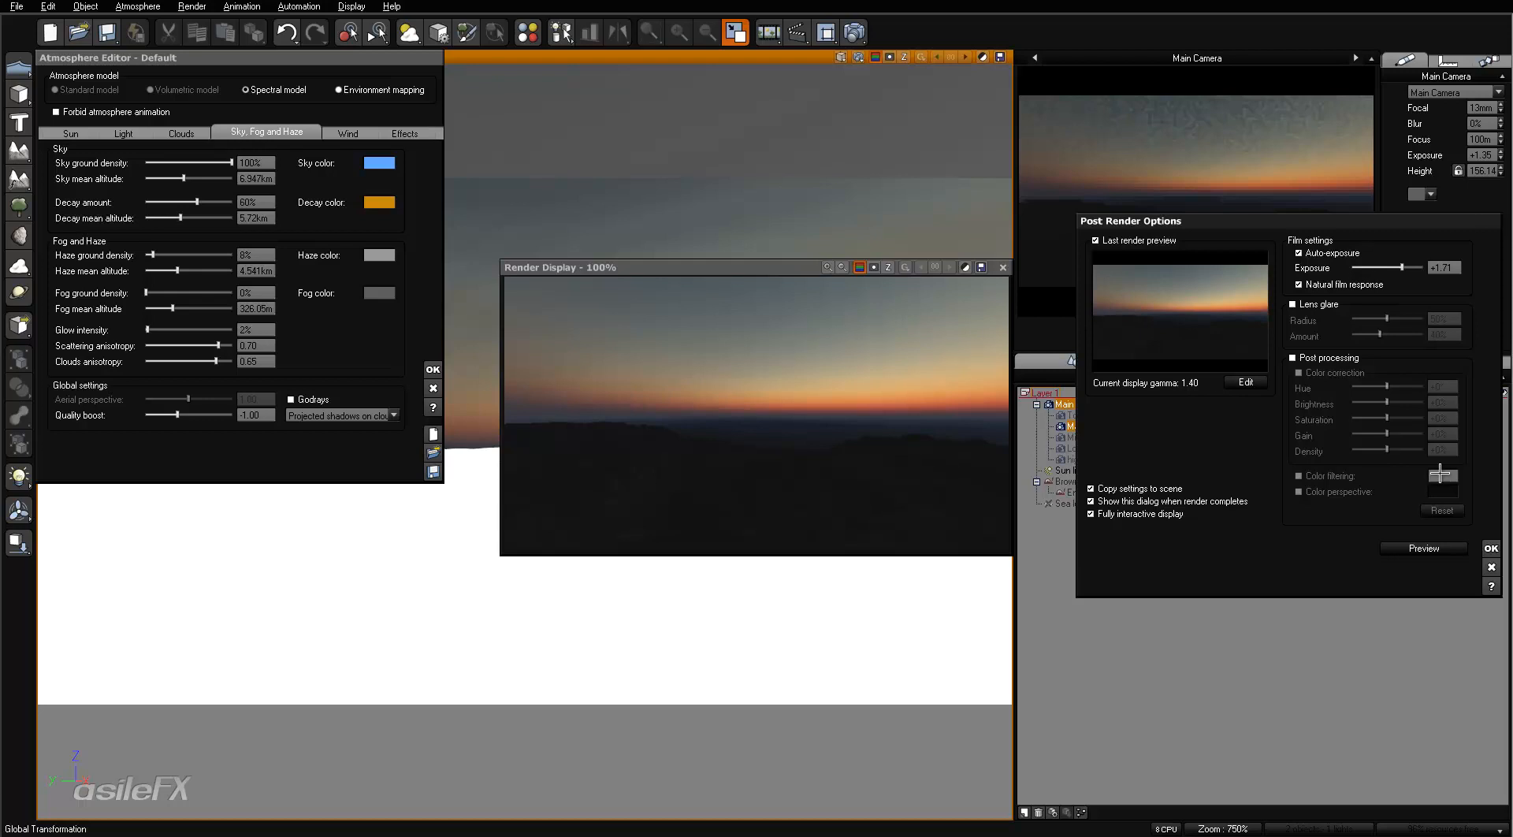
{"action": "left_click", "coordinate": [1491, 548]}
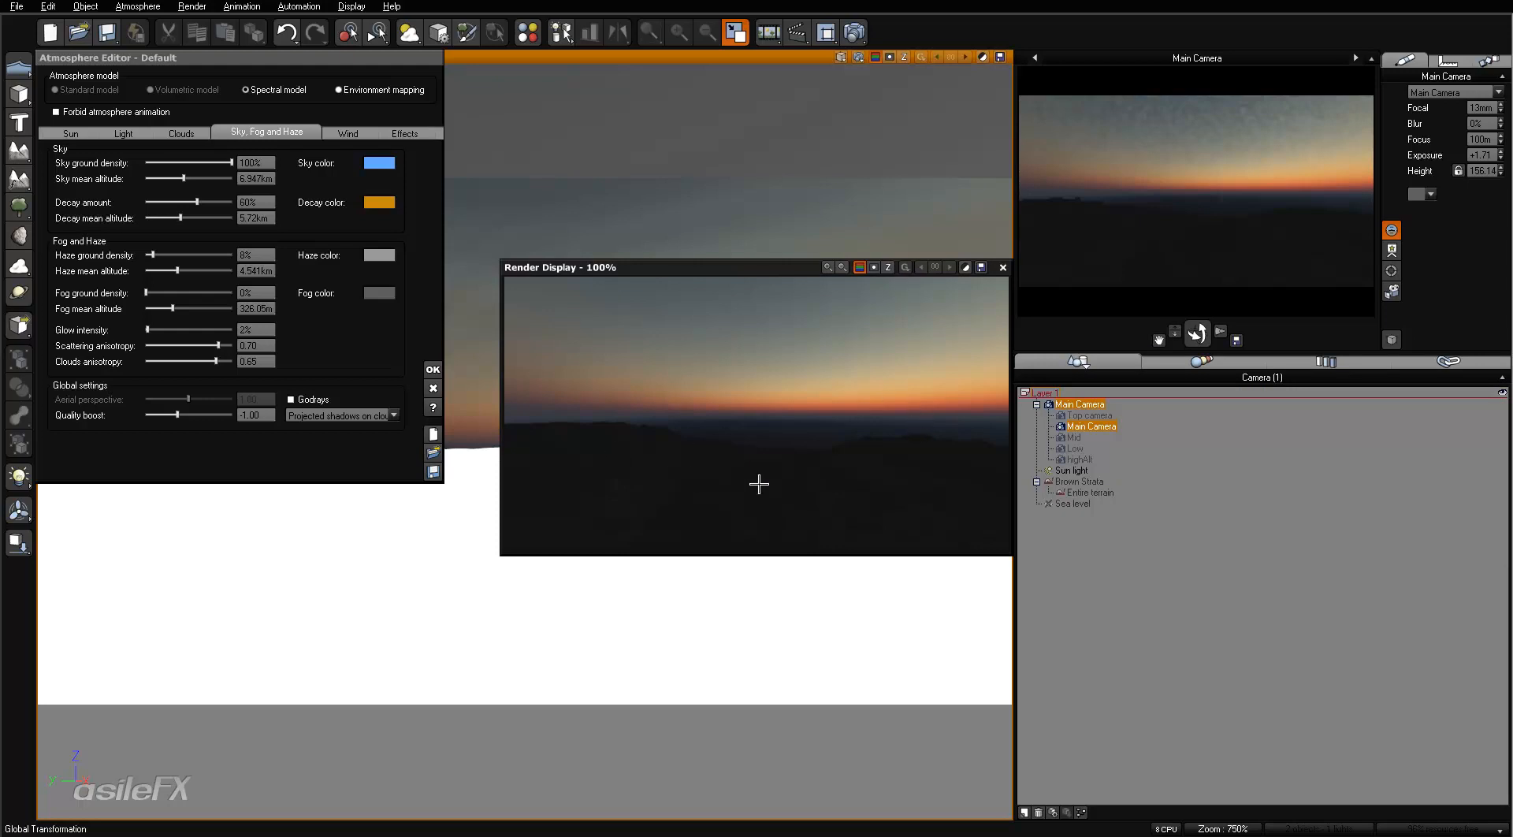
- Set the haze ground density to 0% and the decay amount to 100%, refreshing the preview
{"action": "left_click_drag", "start_coordinate": [151, 254], "coordinate": [146, 255]}
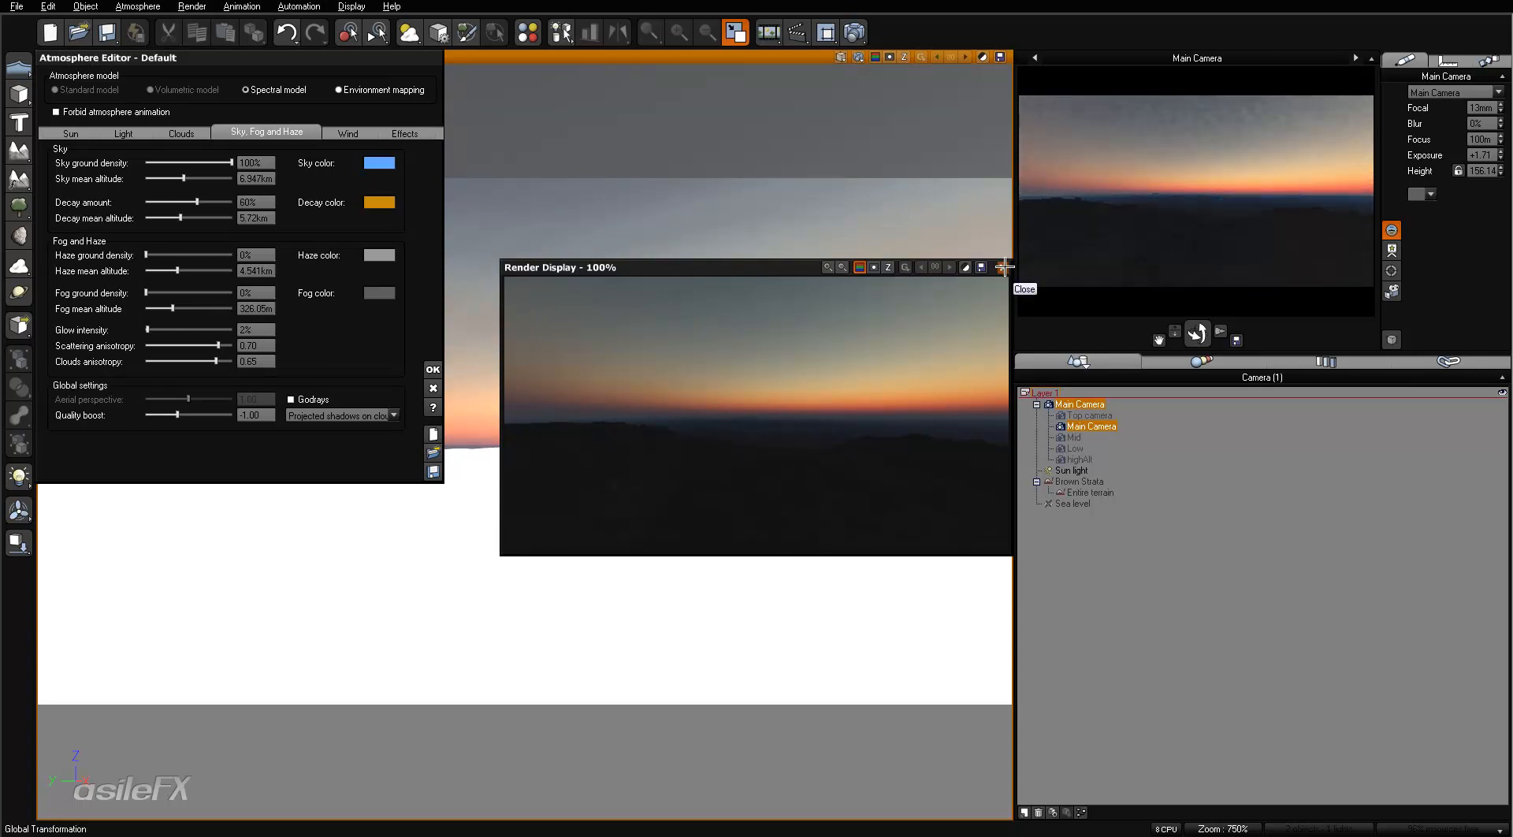
{"action": "left_click", "coordinate": [1004, 267]}
{"action": "left_click_drag", "start_coordinate": [198, 203], "coordinate": [370, 292]}
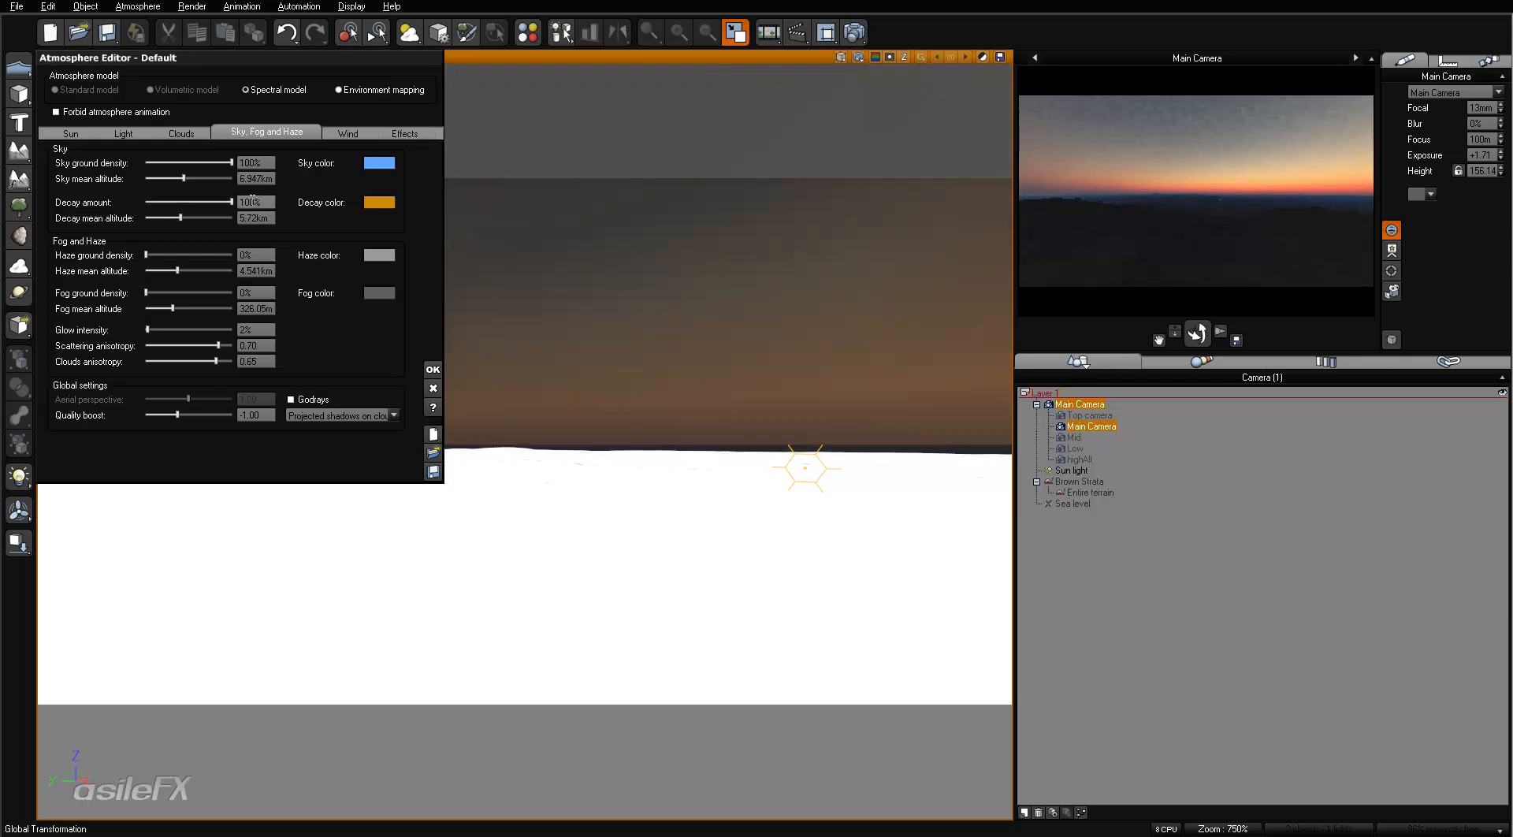
{"action": "right_click", "coordinate": [1308, 233]}
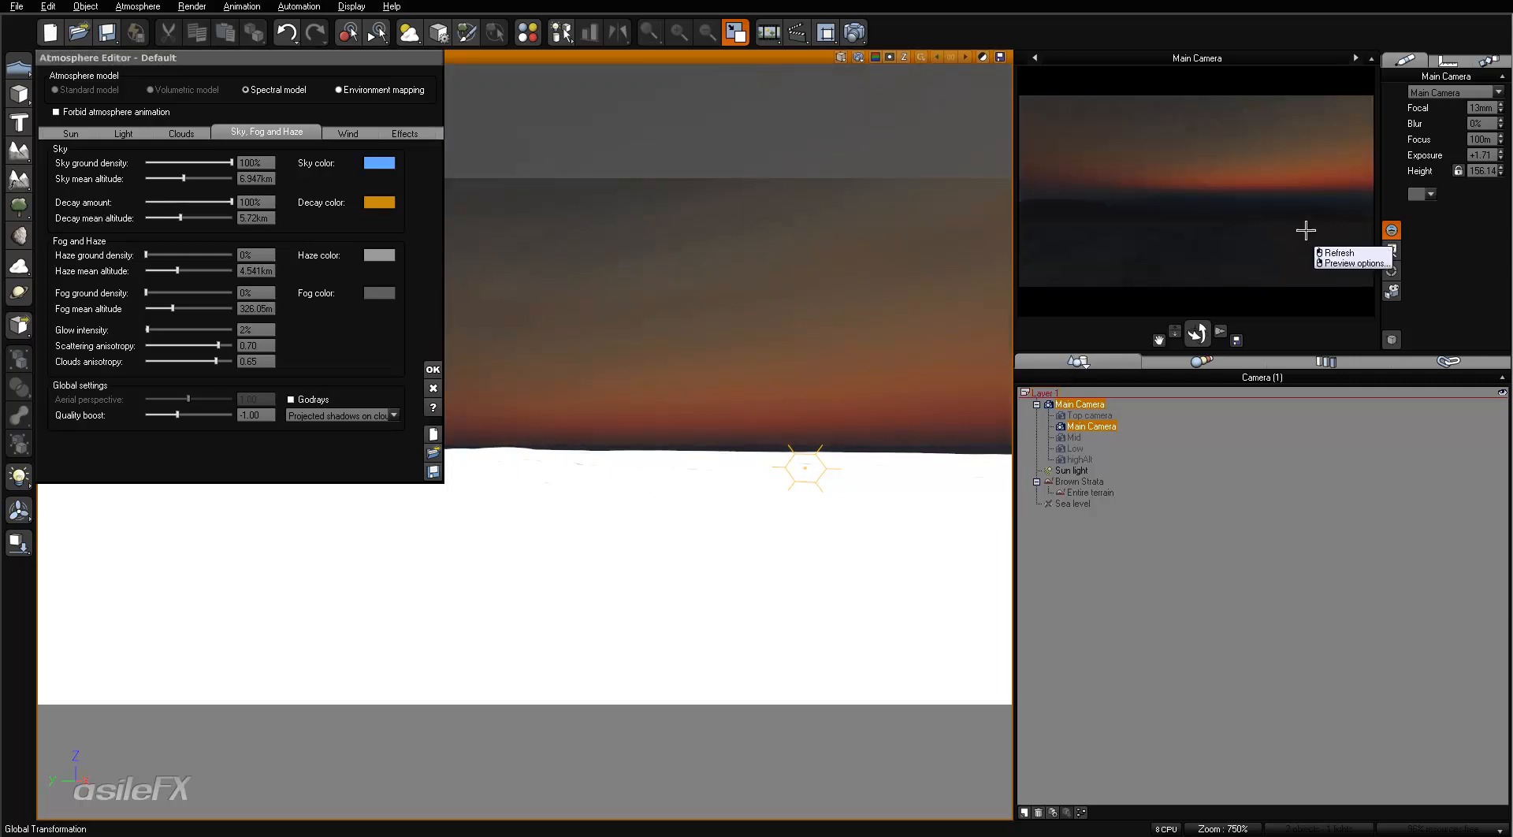
{"action": "right_click", "coordinate": [1170, 79]}
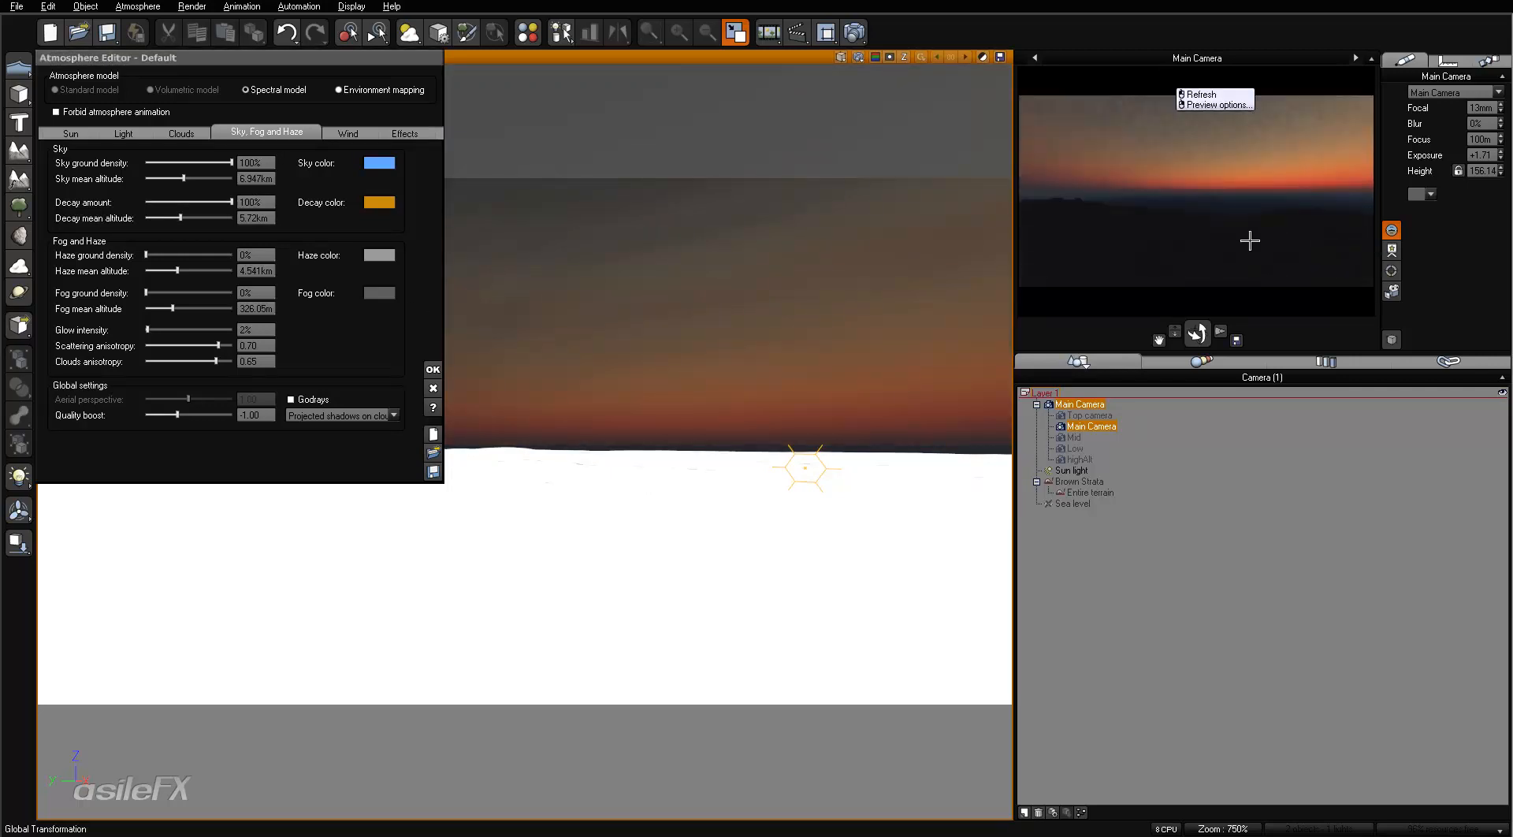
- Set the haze ground density to 6% and refresh the preview
{"action": "left_click", "coordinate": [199, 253]}
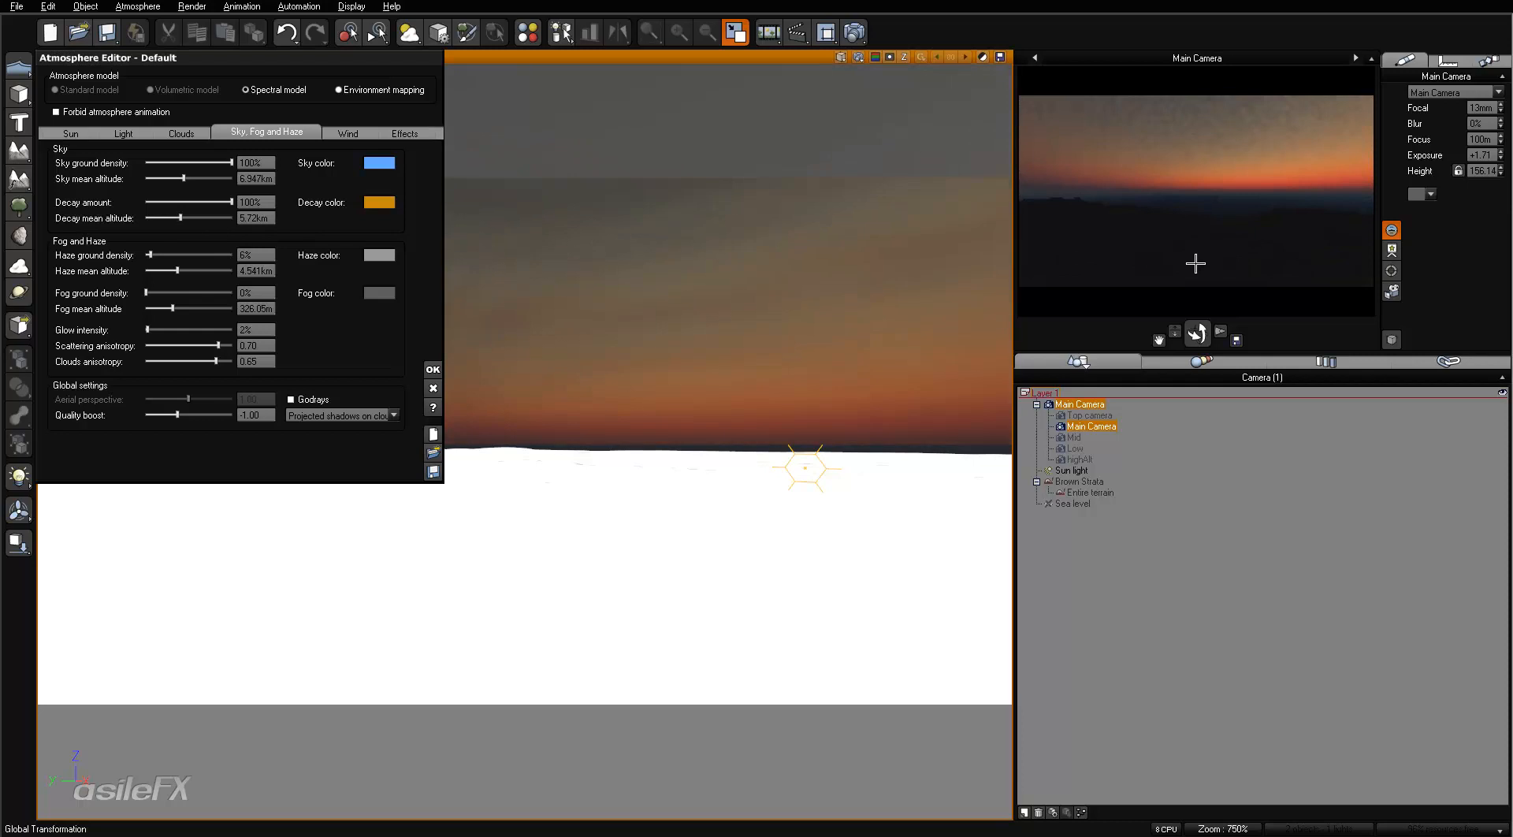
{"action": "right_click", "coordinate": [1148, 264]}
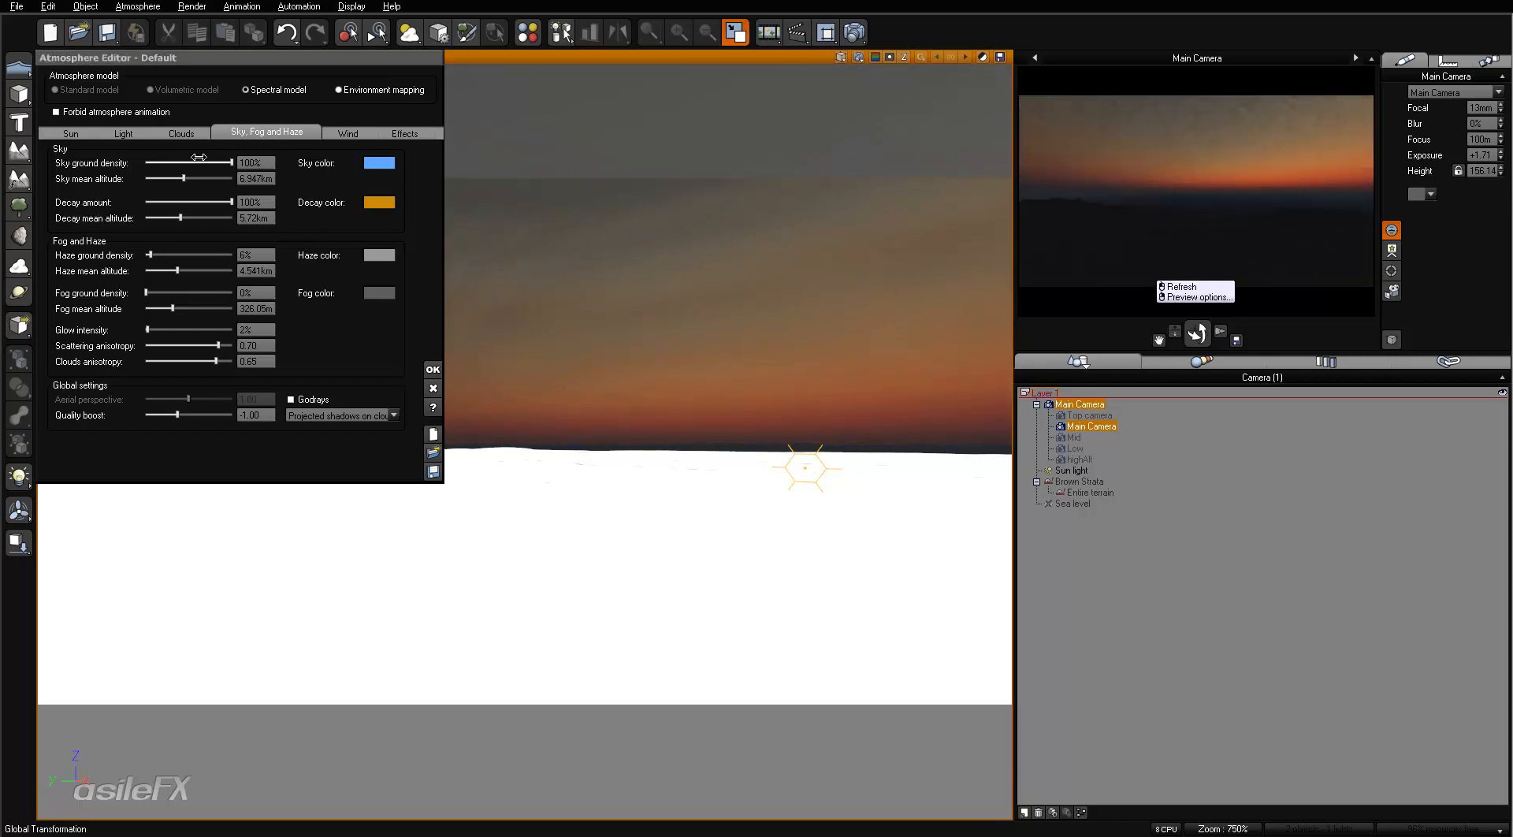
- Set the decay mean altitude to about 7.3 km and the sky mean altitude to about 4.67 km, refreshing the preview
{"action": "left_click_drag", "start_coordinate": [181, 219], "coordinate": [189, 217]}
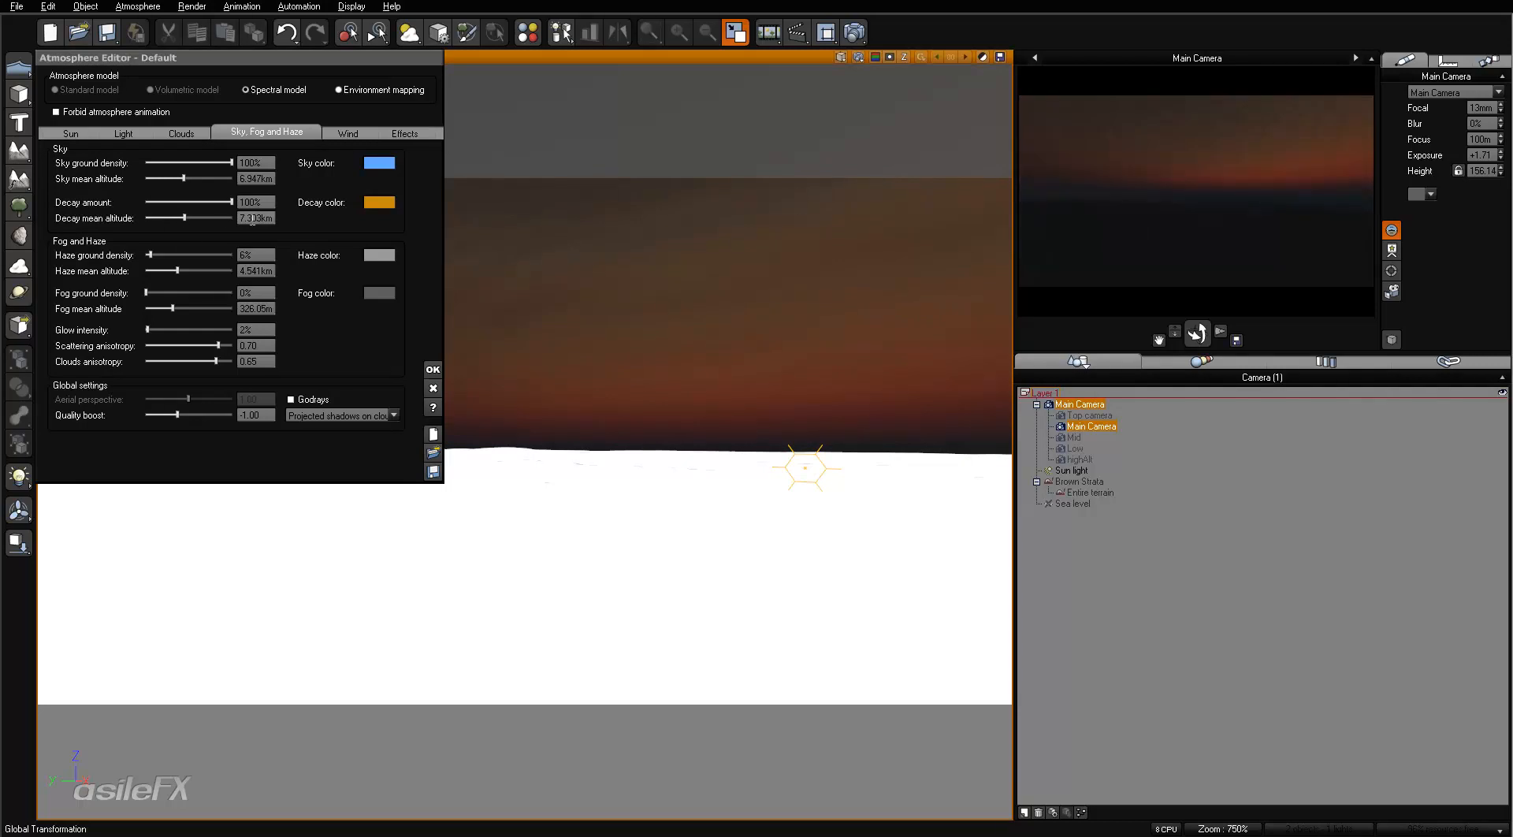
{"action": "left_click_drag", "start_coordinate": [199, 177], "coordinate": [191, 177]}
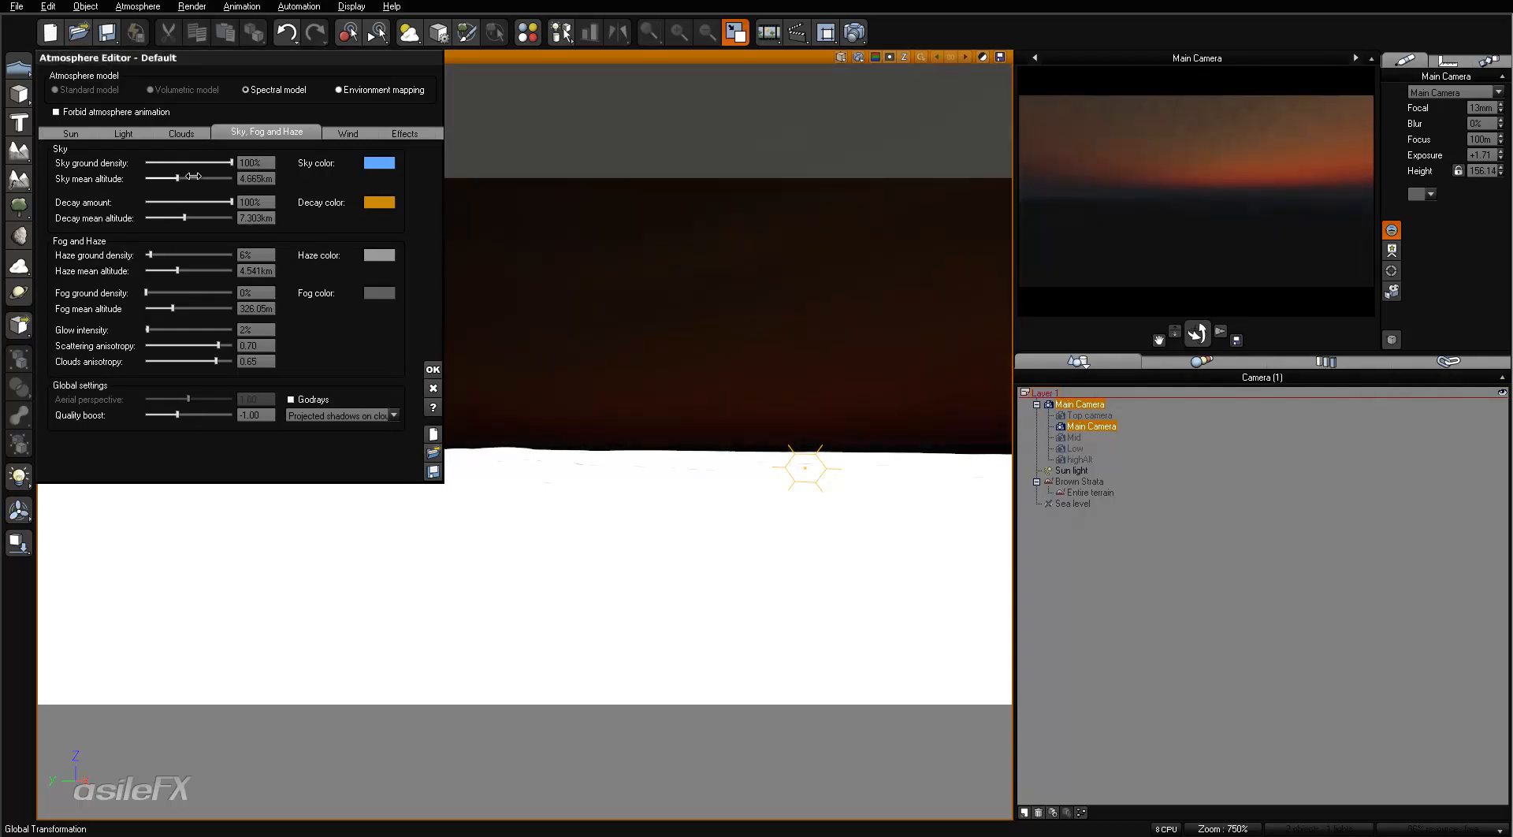
{"action": "right_click", "coordinate": [1126, 188]}
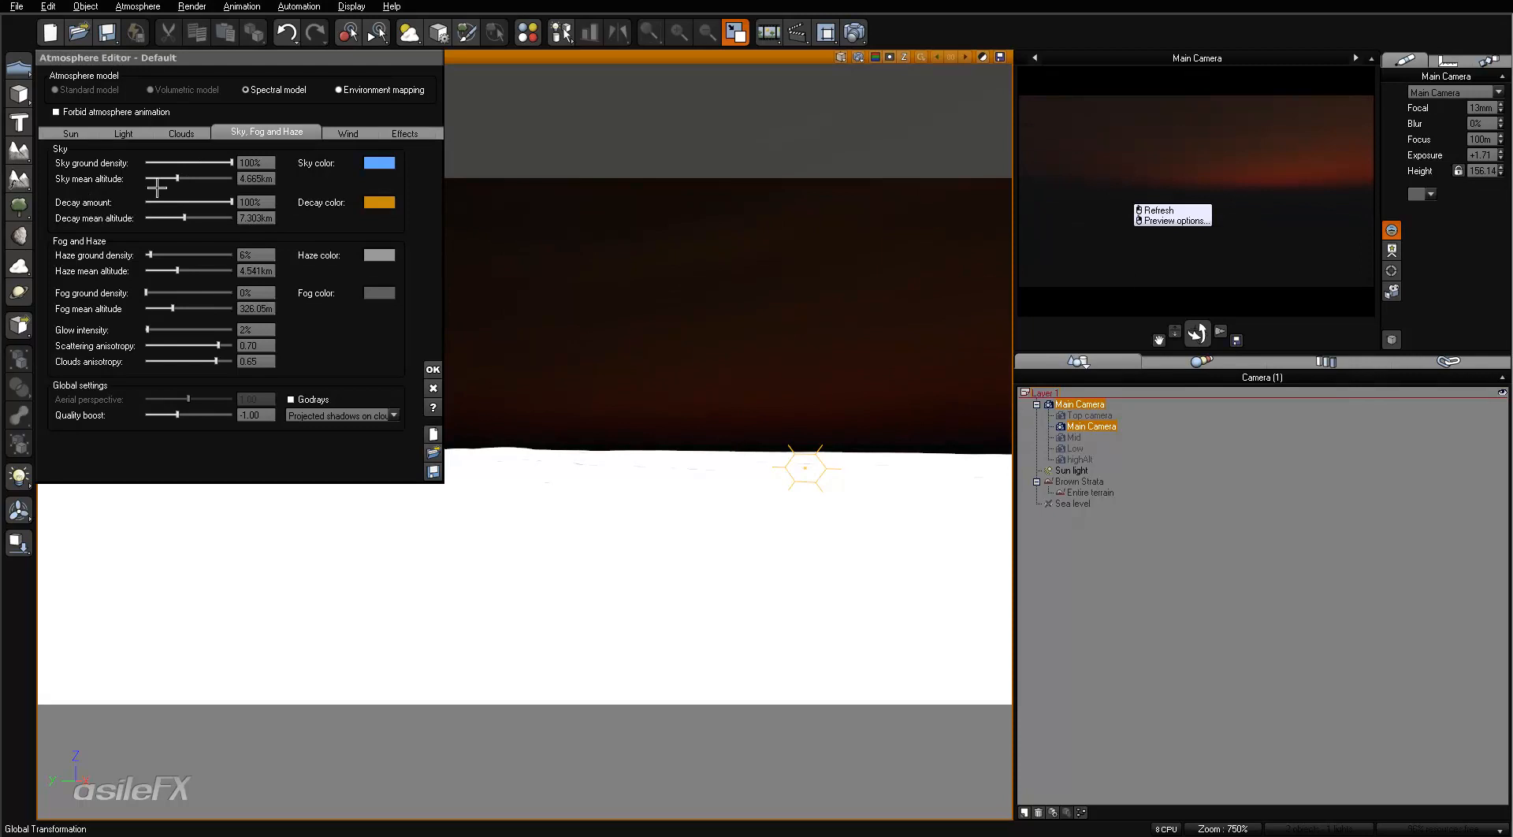
- Set the sky mean altitude to about 6.62 km and the haze ground density to 0%, refreshing the preview
{"action": "left_click_drag", "start_coordinate": [177, 178], "coordinate": [182, 179]}
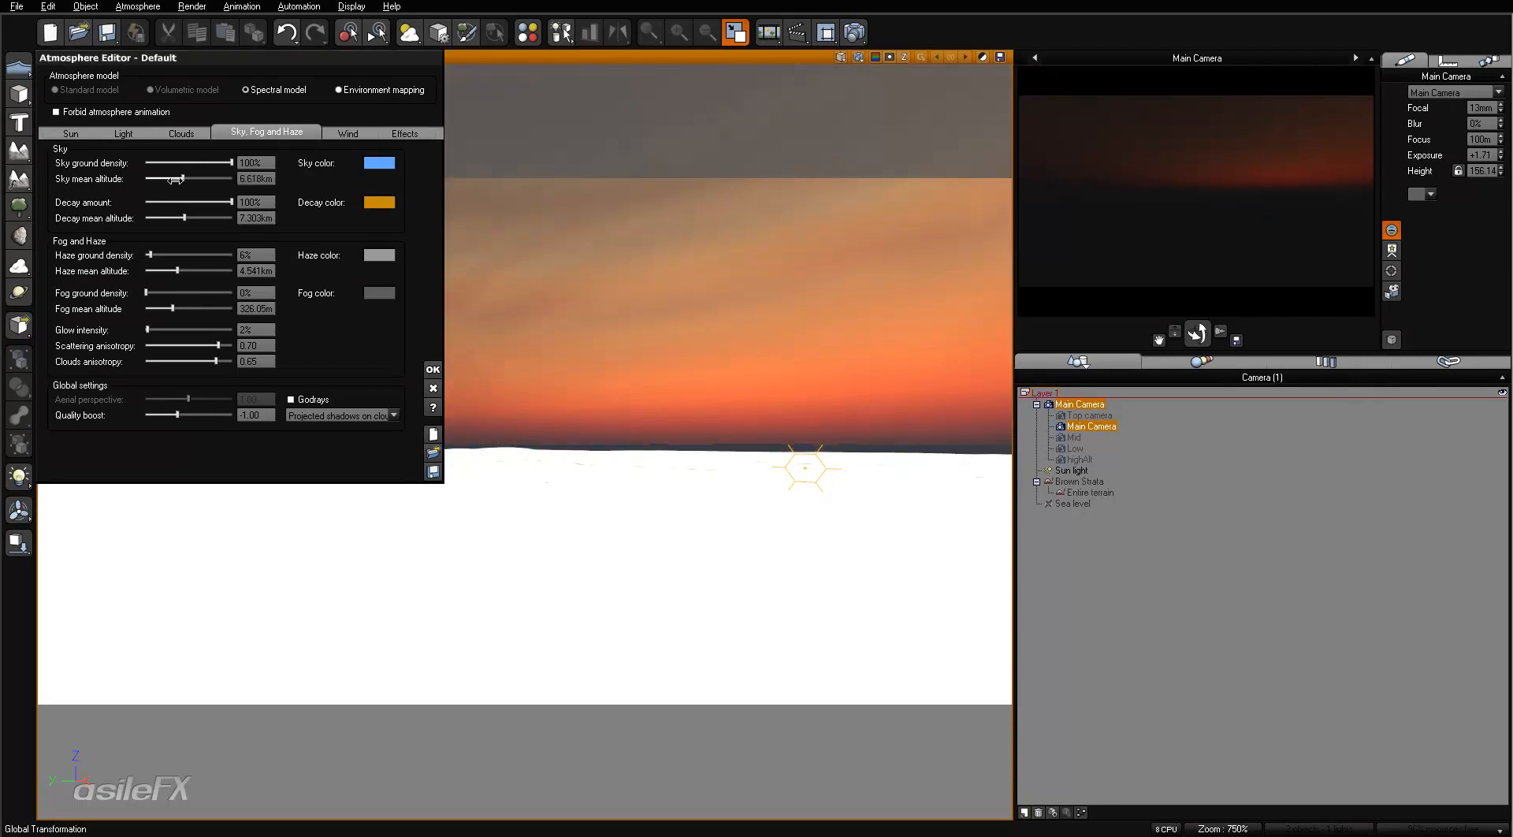
{"action": "right_click", "coordinate": [1325, 223]}
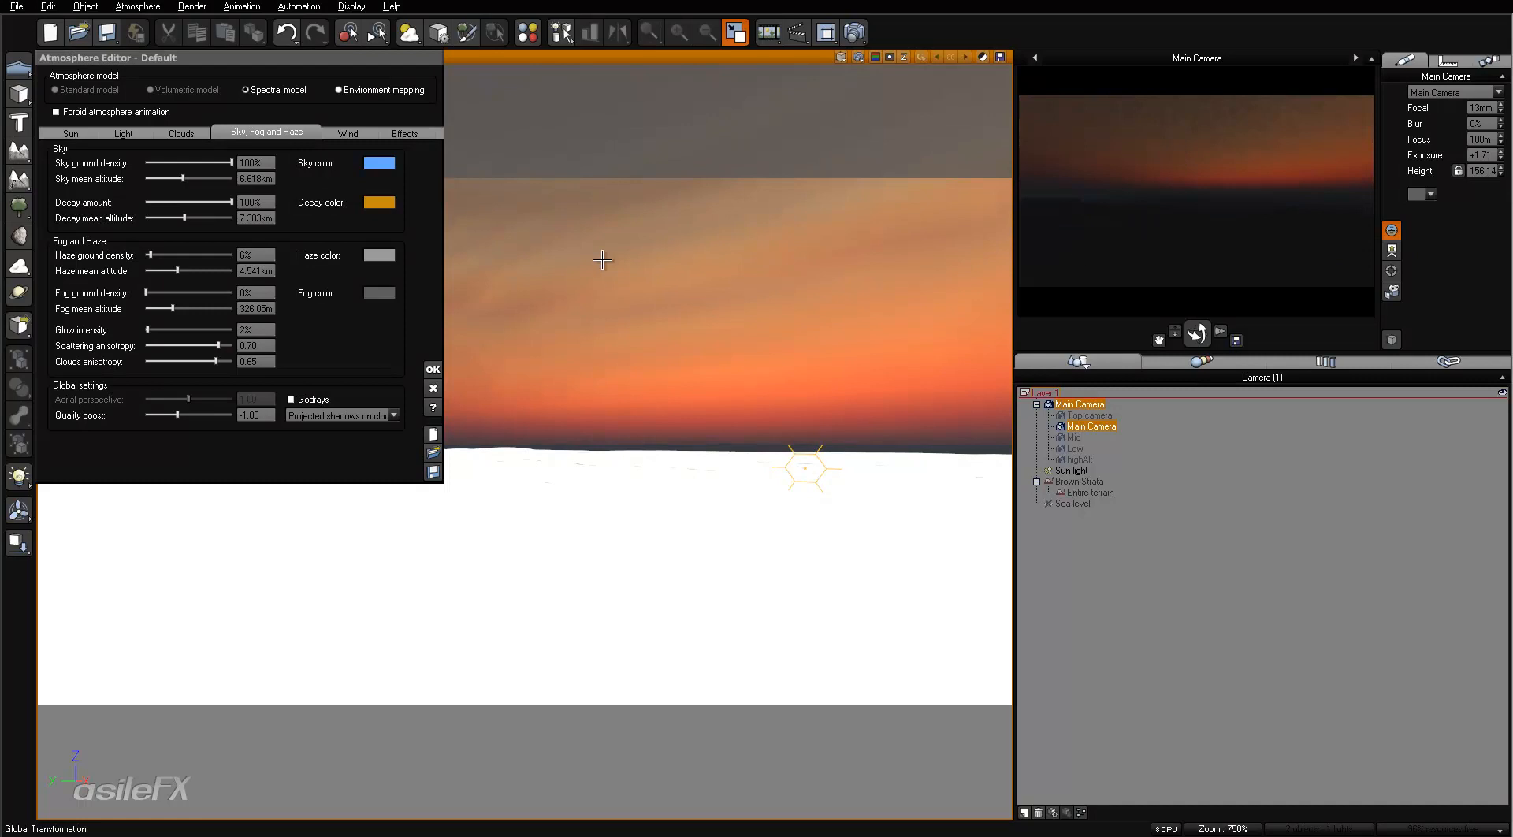
{"action": "left_click_drag", "start_coordinate": [149, 254], "coordinate": [145, 254]}
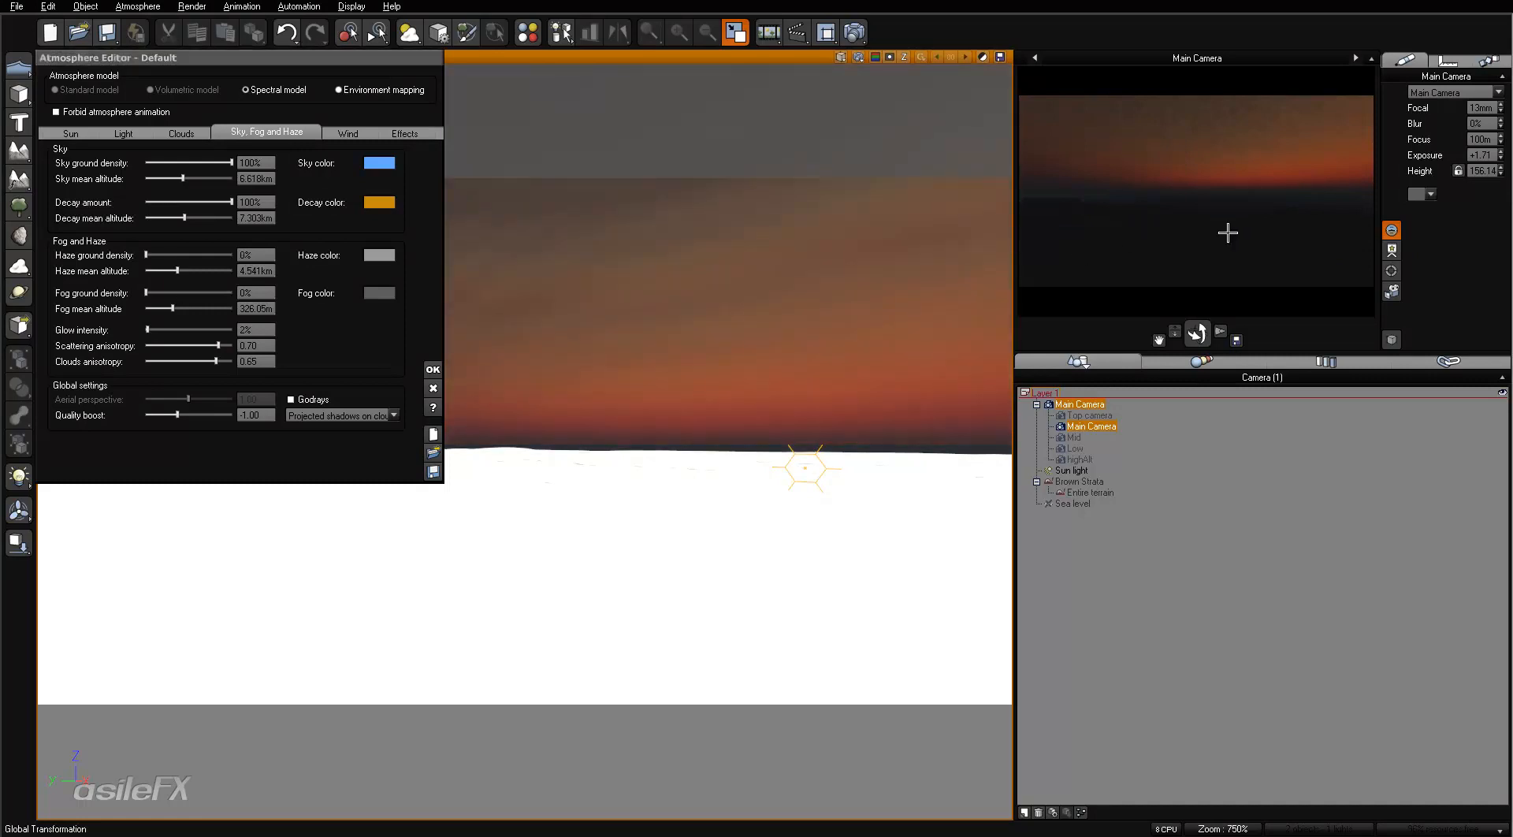
- Set the atmosphere's quality boost to 1.00, run a test render, accept its post render options and close the render
{"action": "double_click", "coordinate": [260, 414]}
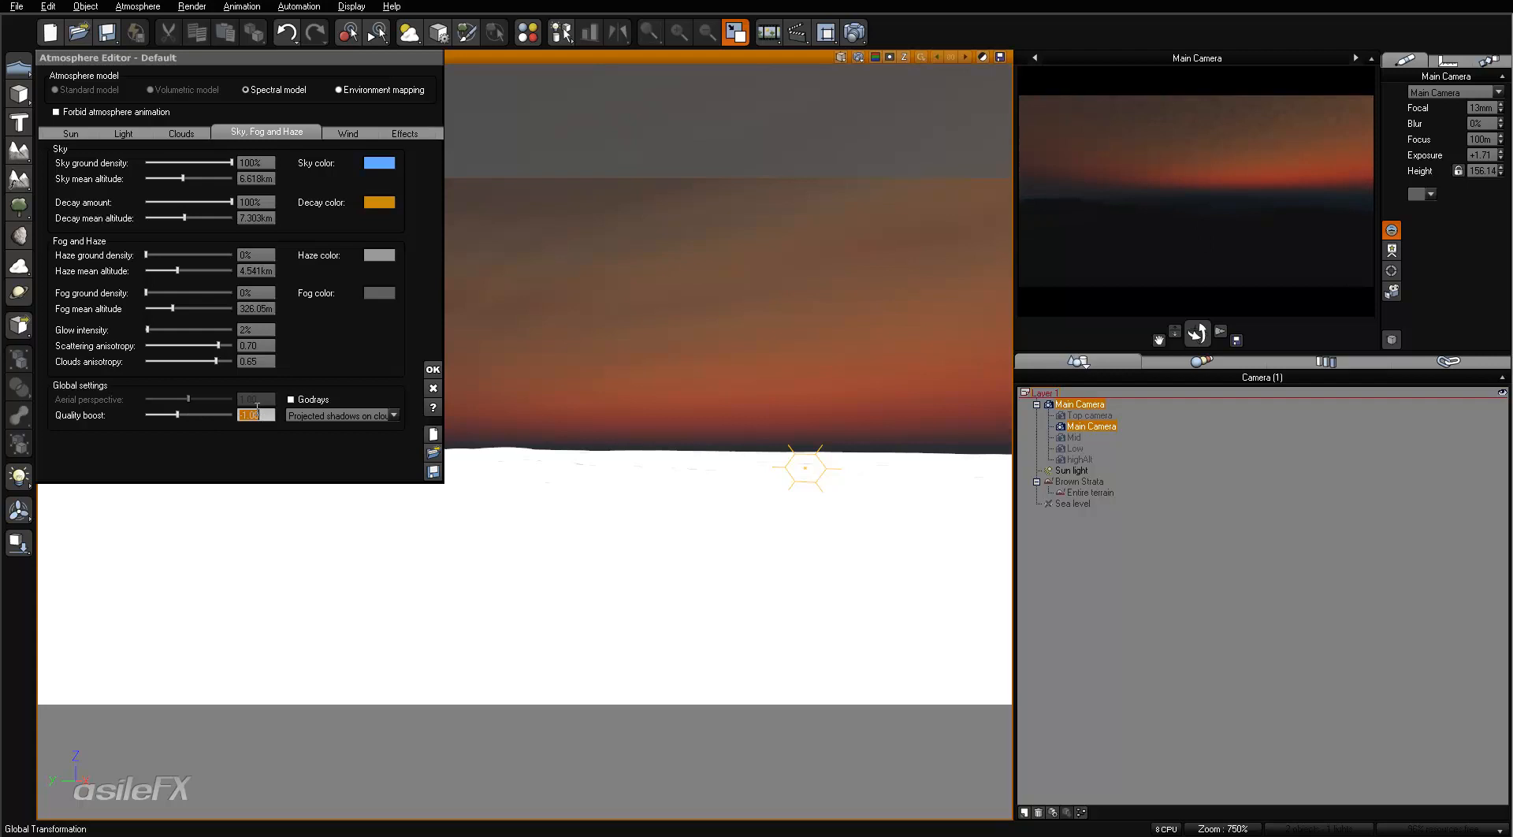
{"action": "type", "text": "1"}
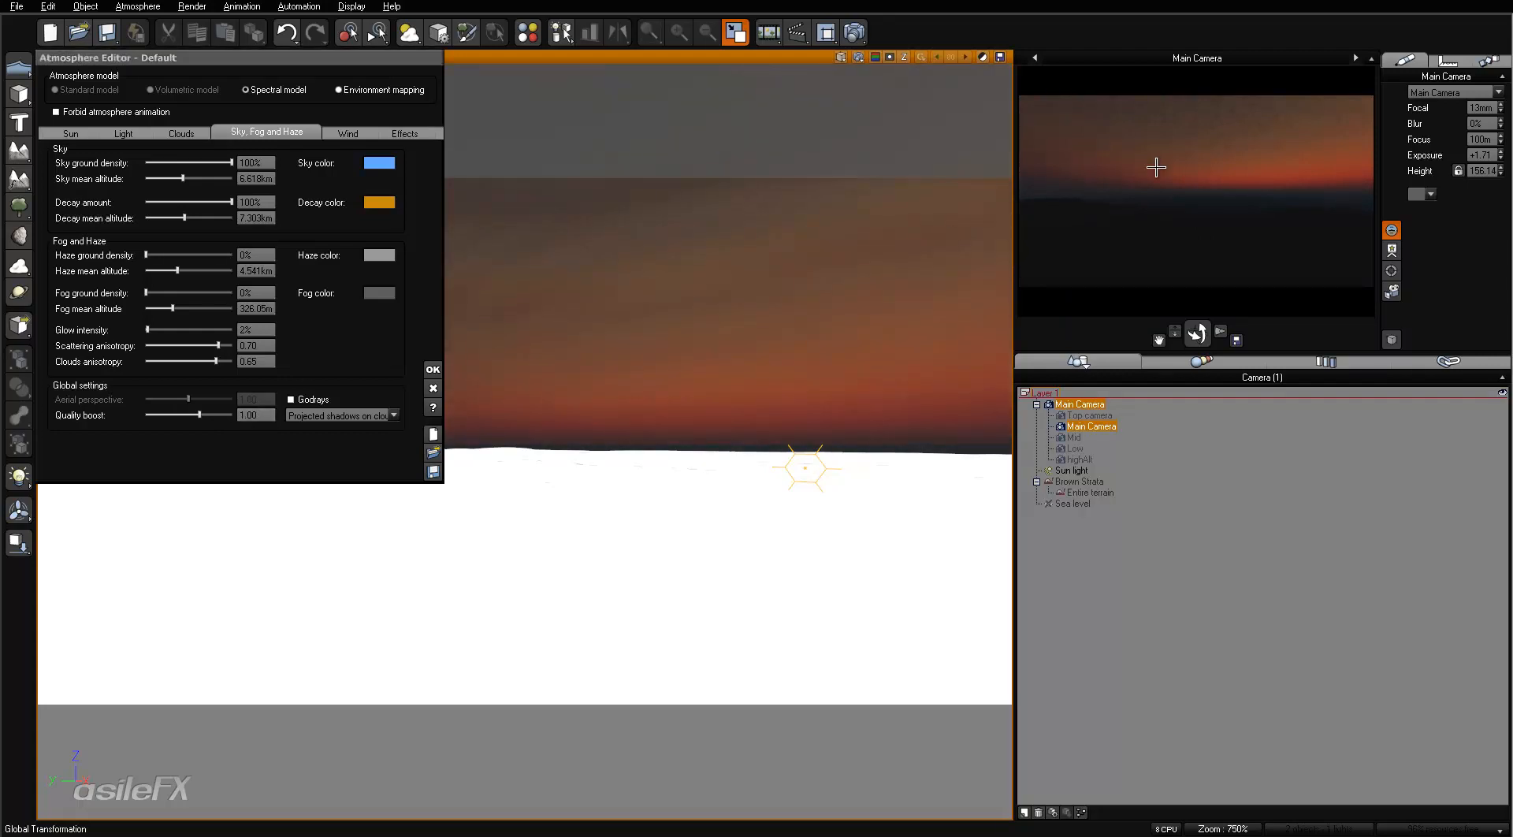
{"action": "left_click", "coordinate": [855, 32]}
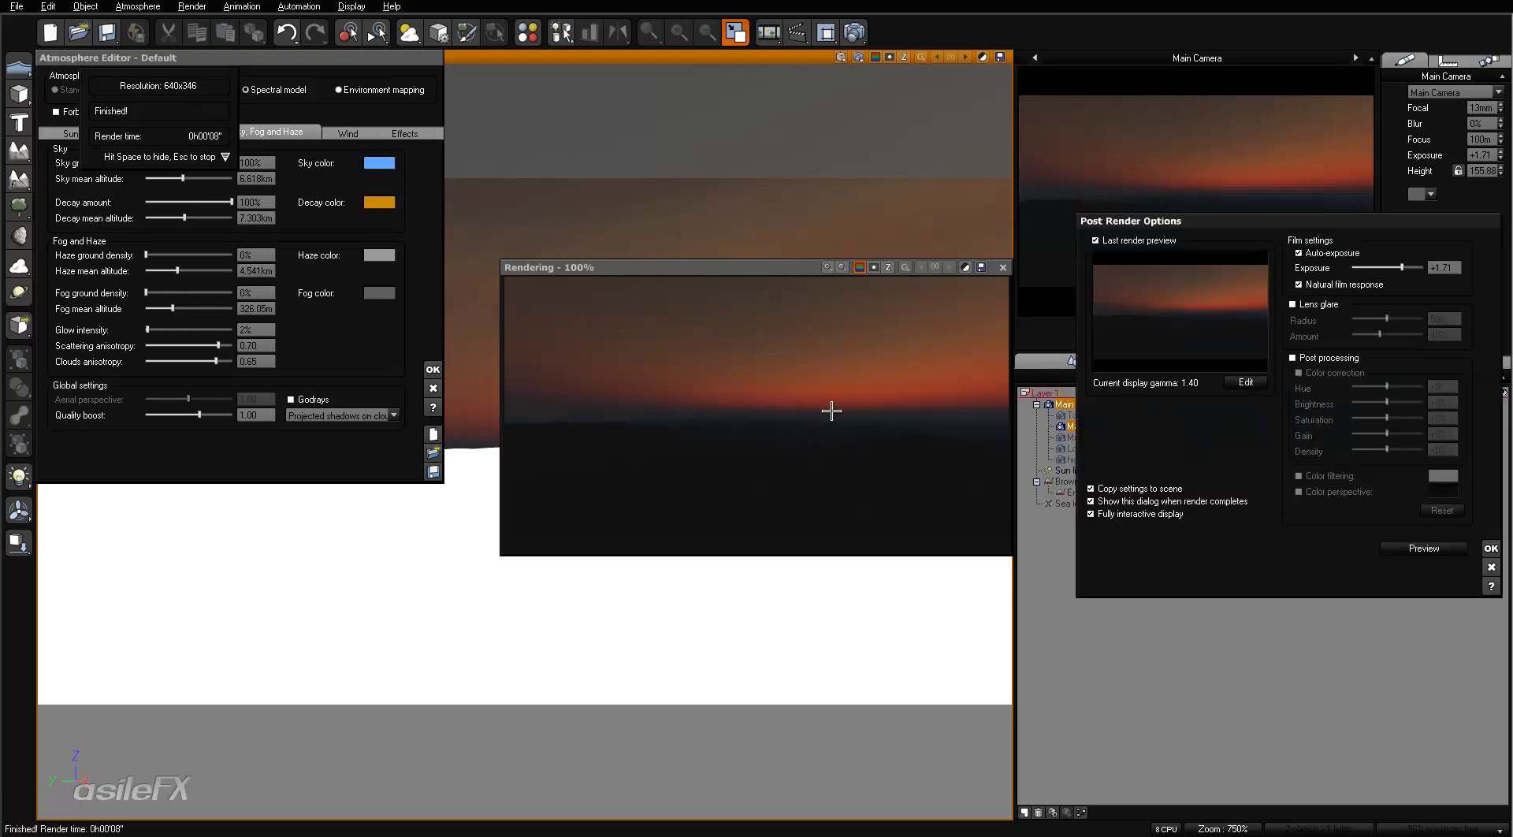
{"action": "left_click", "coordinate": [1489, 547]}
{"action": "left_click", "coordinate": [1004, 267]}
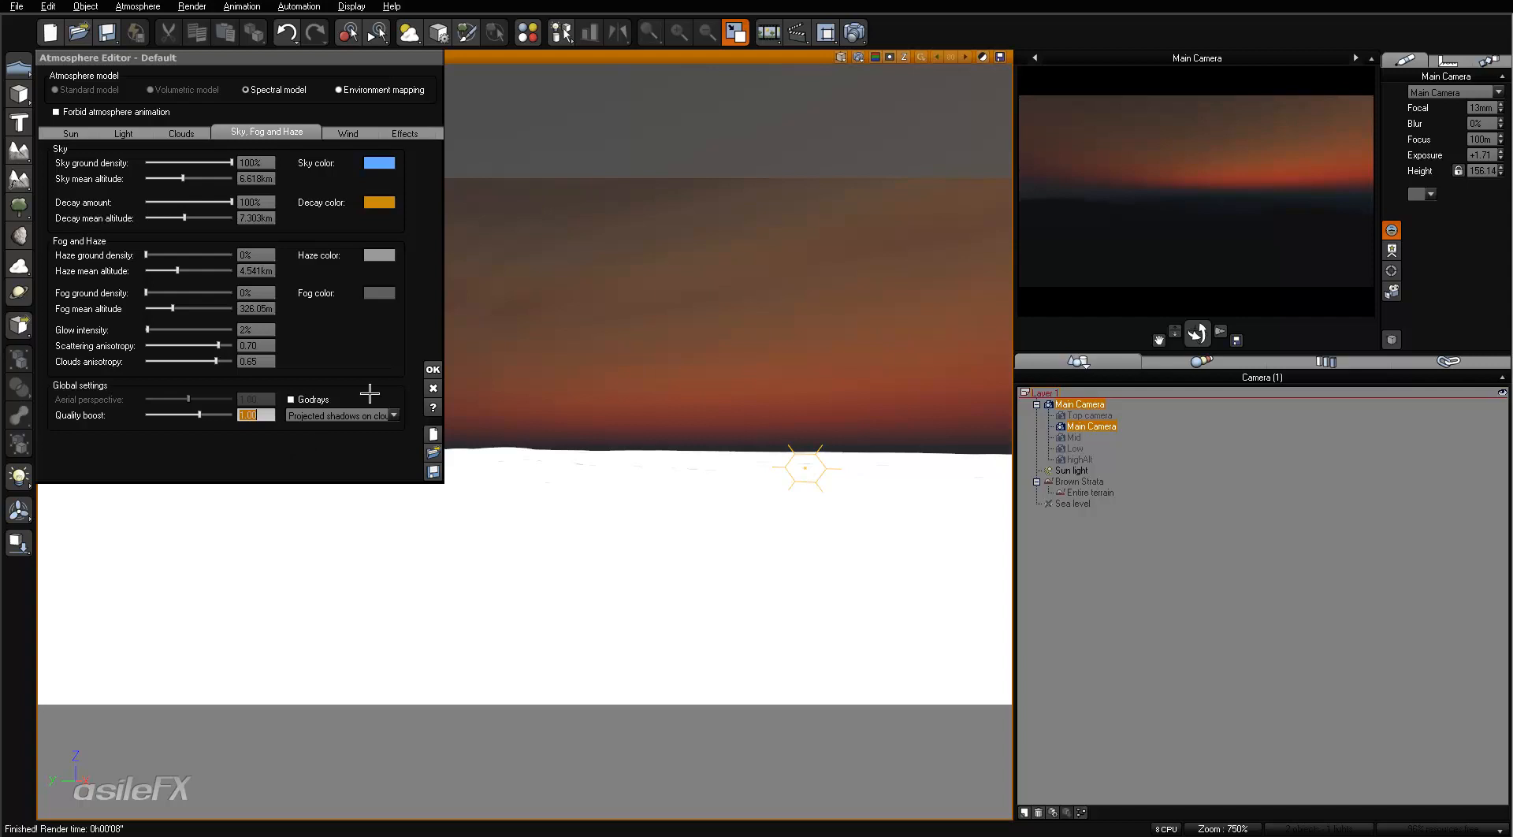
- Check the advanced effects quality settings in the render options and leave without changing them
{"action": "left_click", "coordinate": [854, 32]}
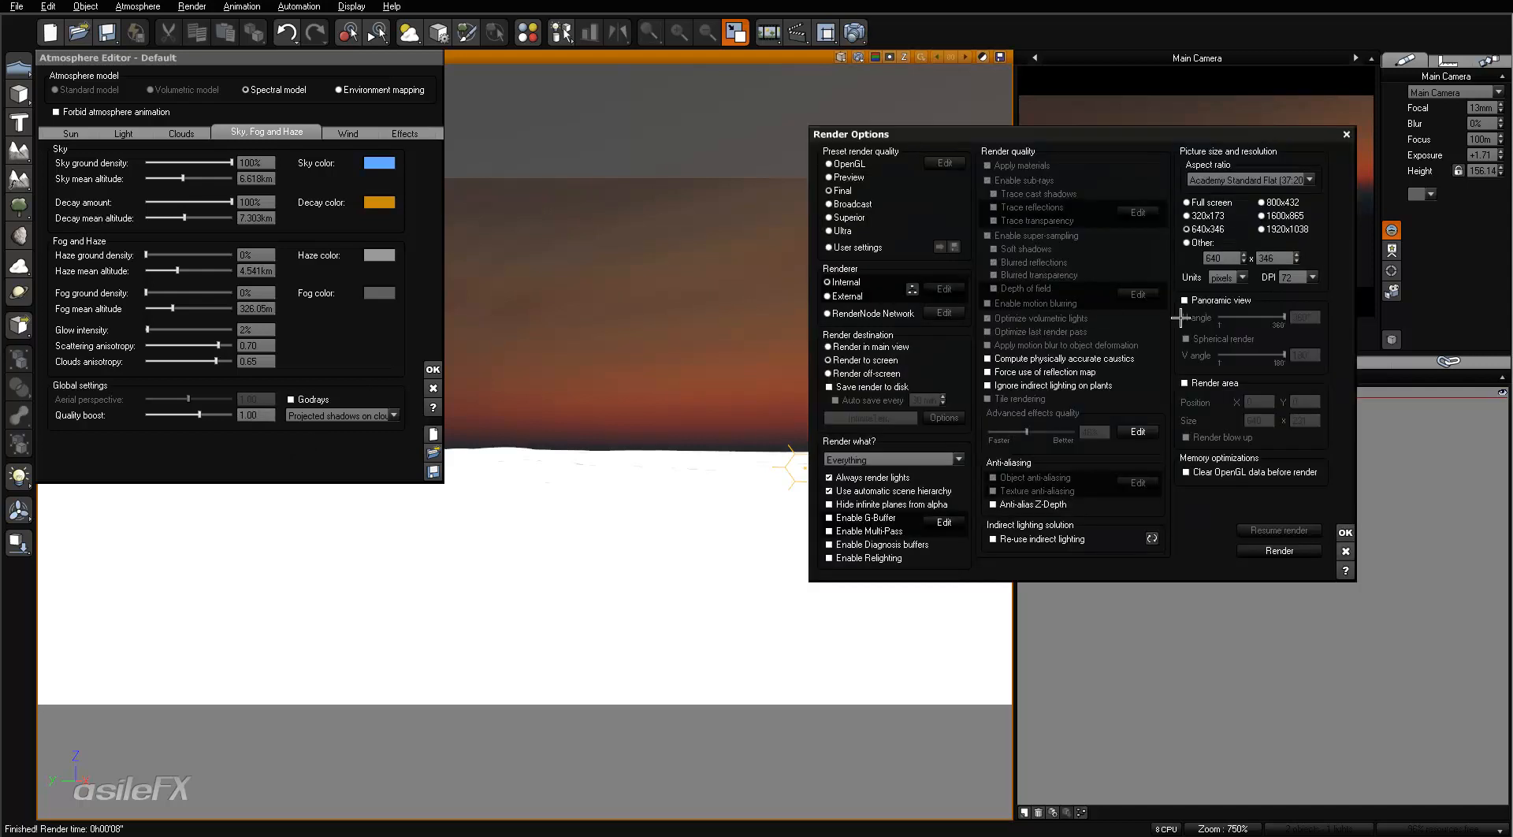
{"action": "left_click", "coordinate": [1138, 432]}
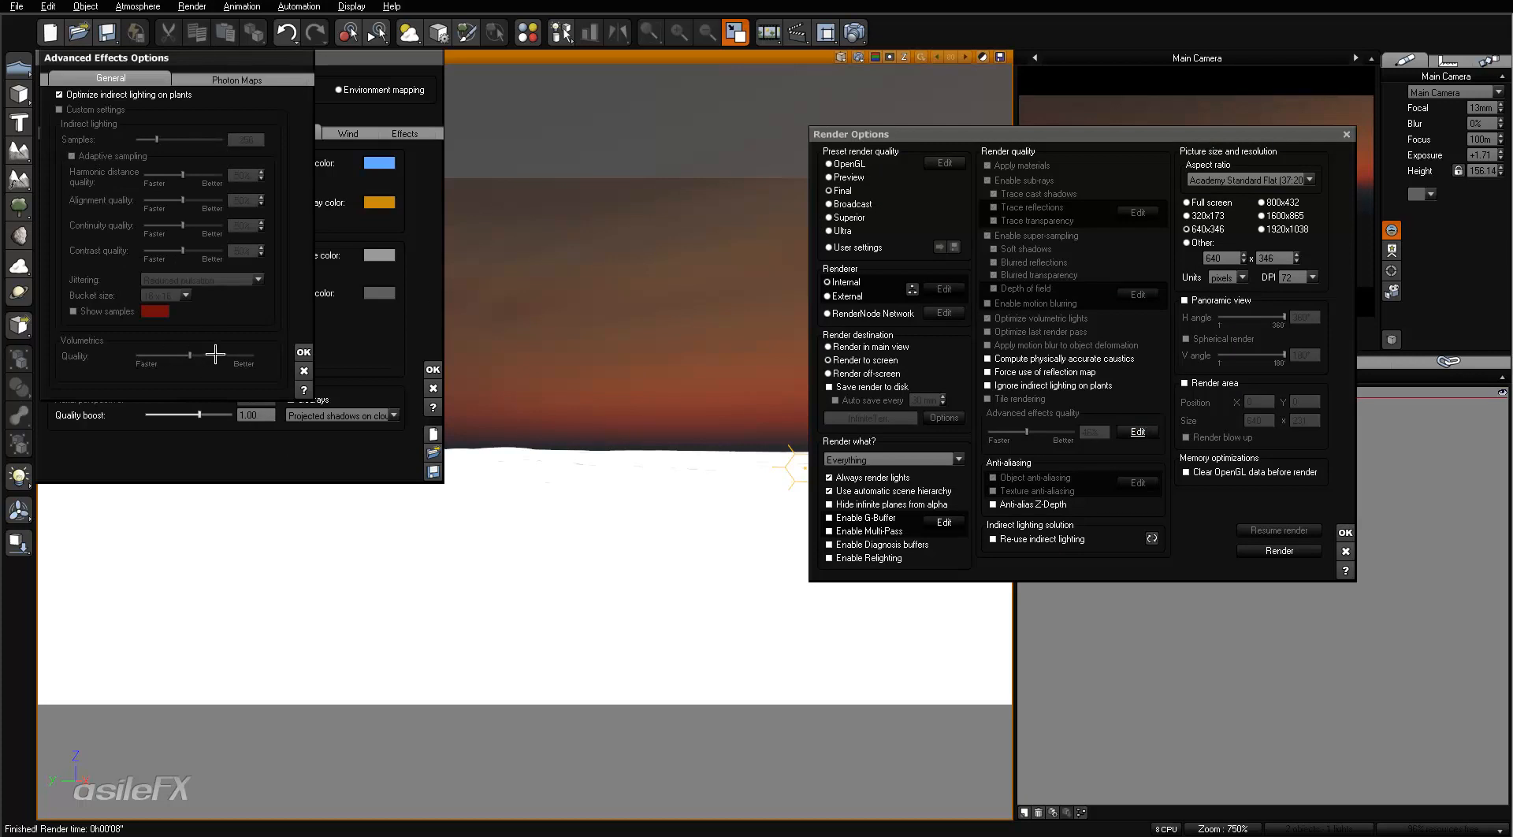
{"action": "left_click", "coordinate": [305, 370]}
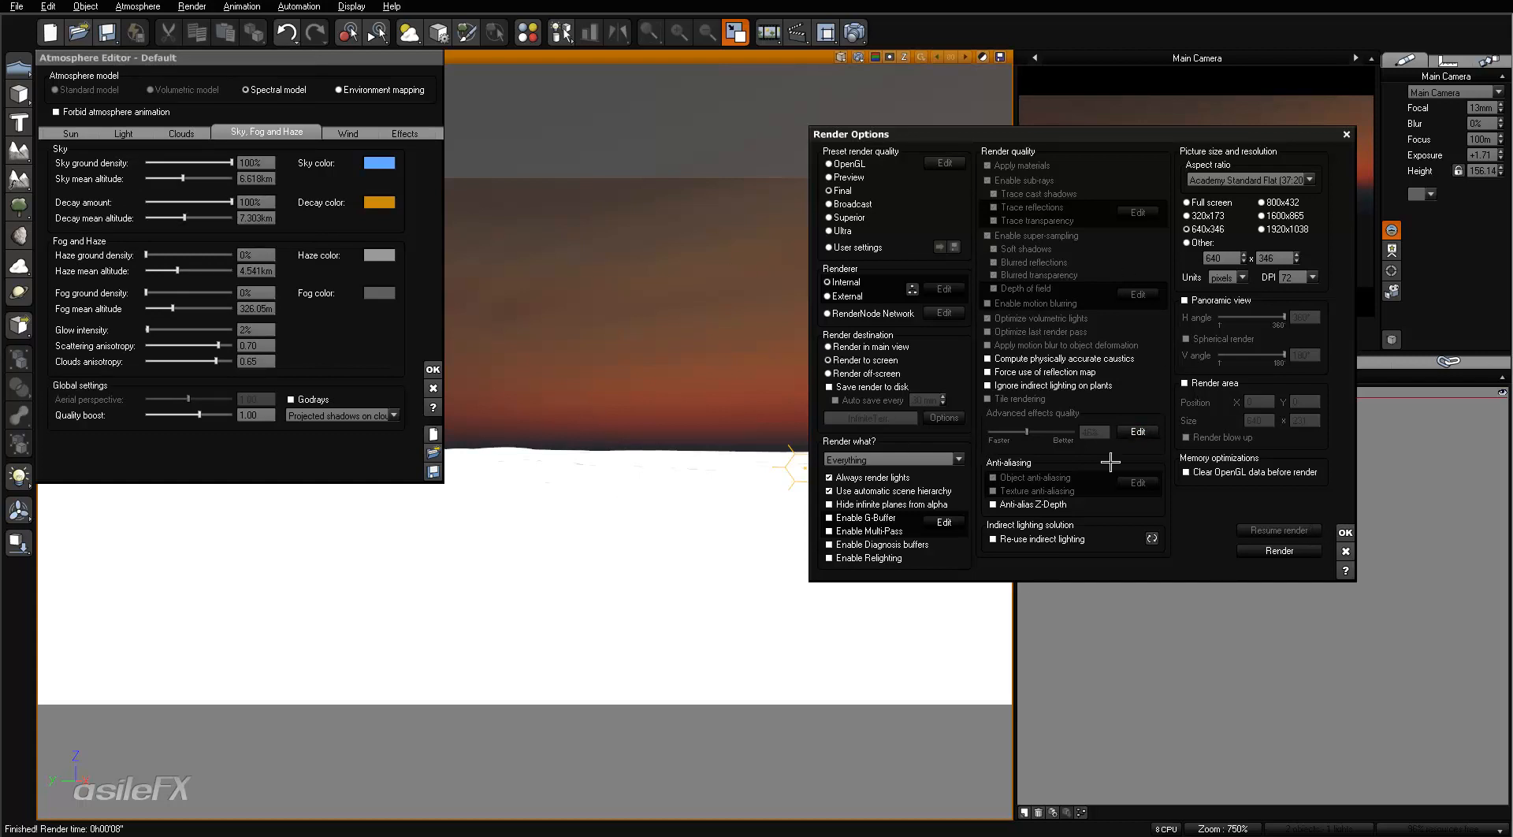
{"action": "left_click", "coordinate": [1346, 551]}
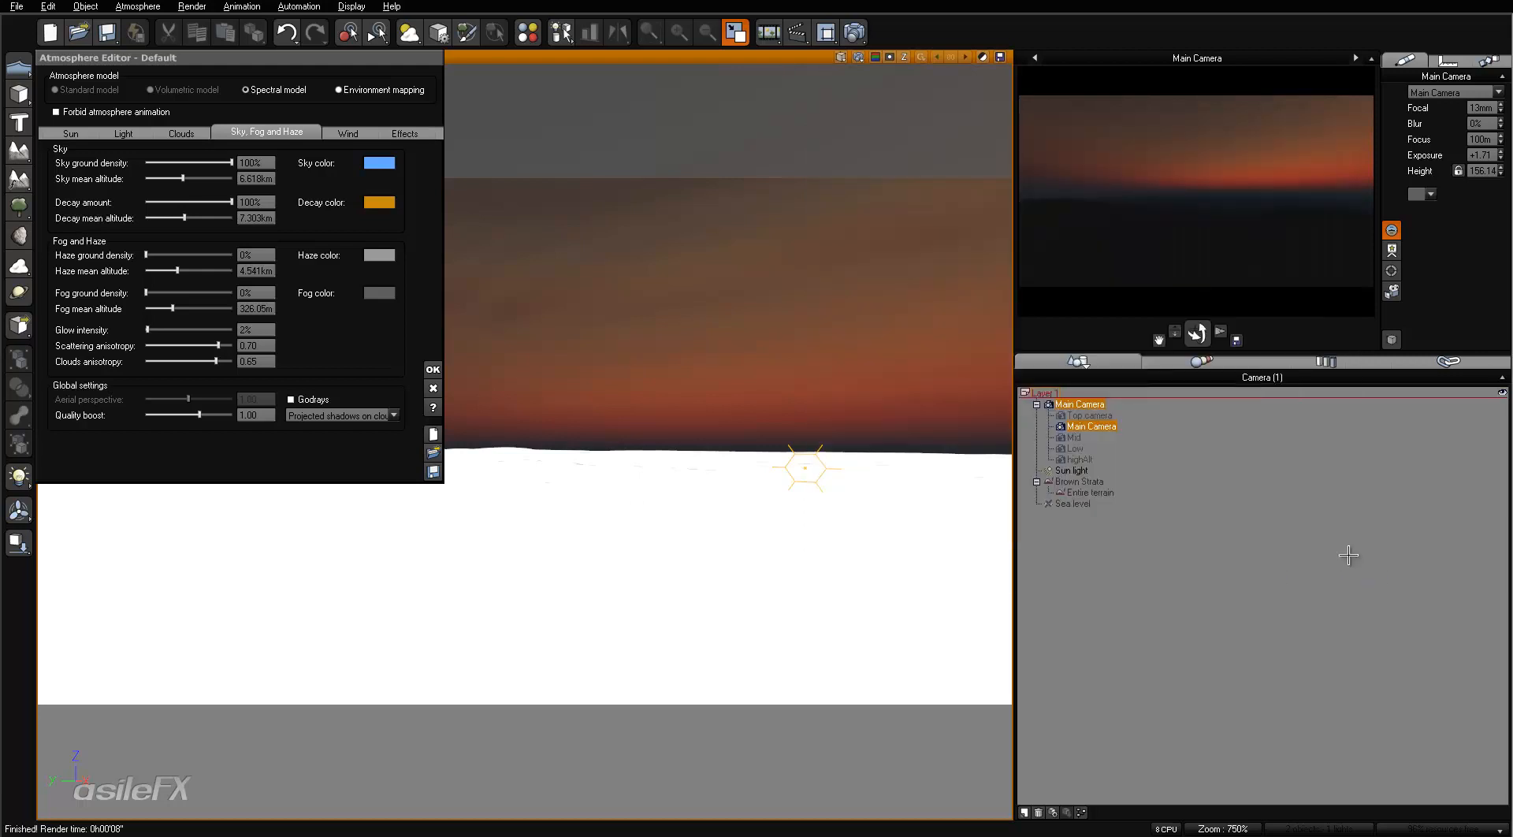
- Set the atmosphere's quality boost to 4.00, refresh the preview, and check a test render before closing it
{"action": "left_click", "coordinate": [259, 412]}
{"action": "type", "text": "4"}
{"action": "key", "text": "Return"}
{"action": "right_click", "coordinate": [1209, 190]}
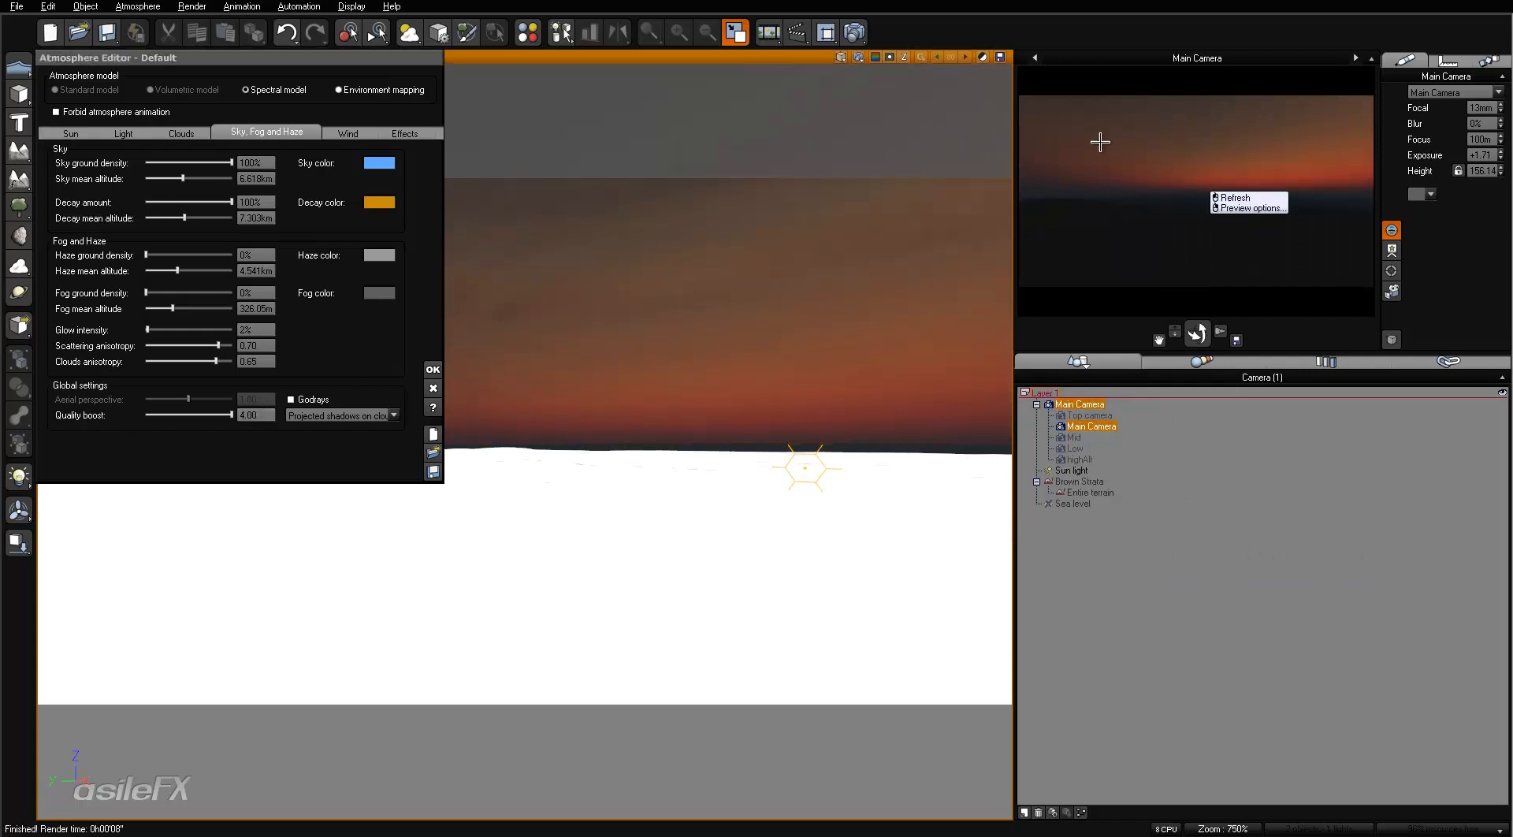
{"action": "left_click", "coordinate": [854, 33]}
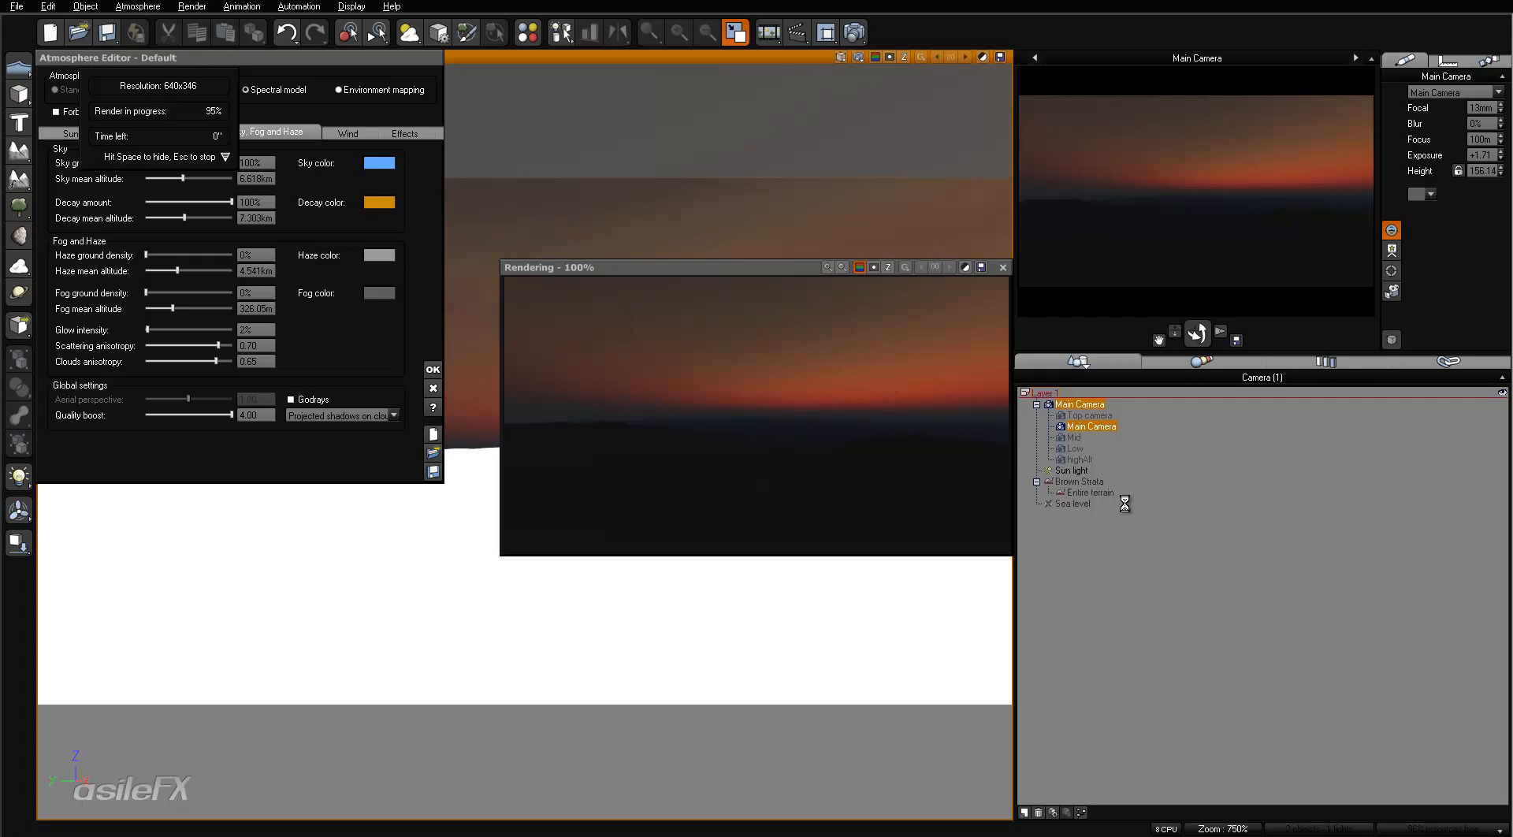
{"action": "left_click", "coordinate": [1491, 548]}
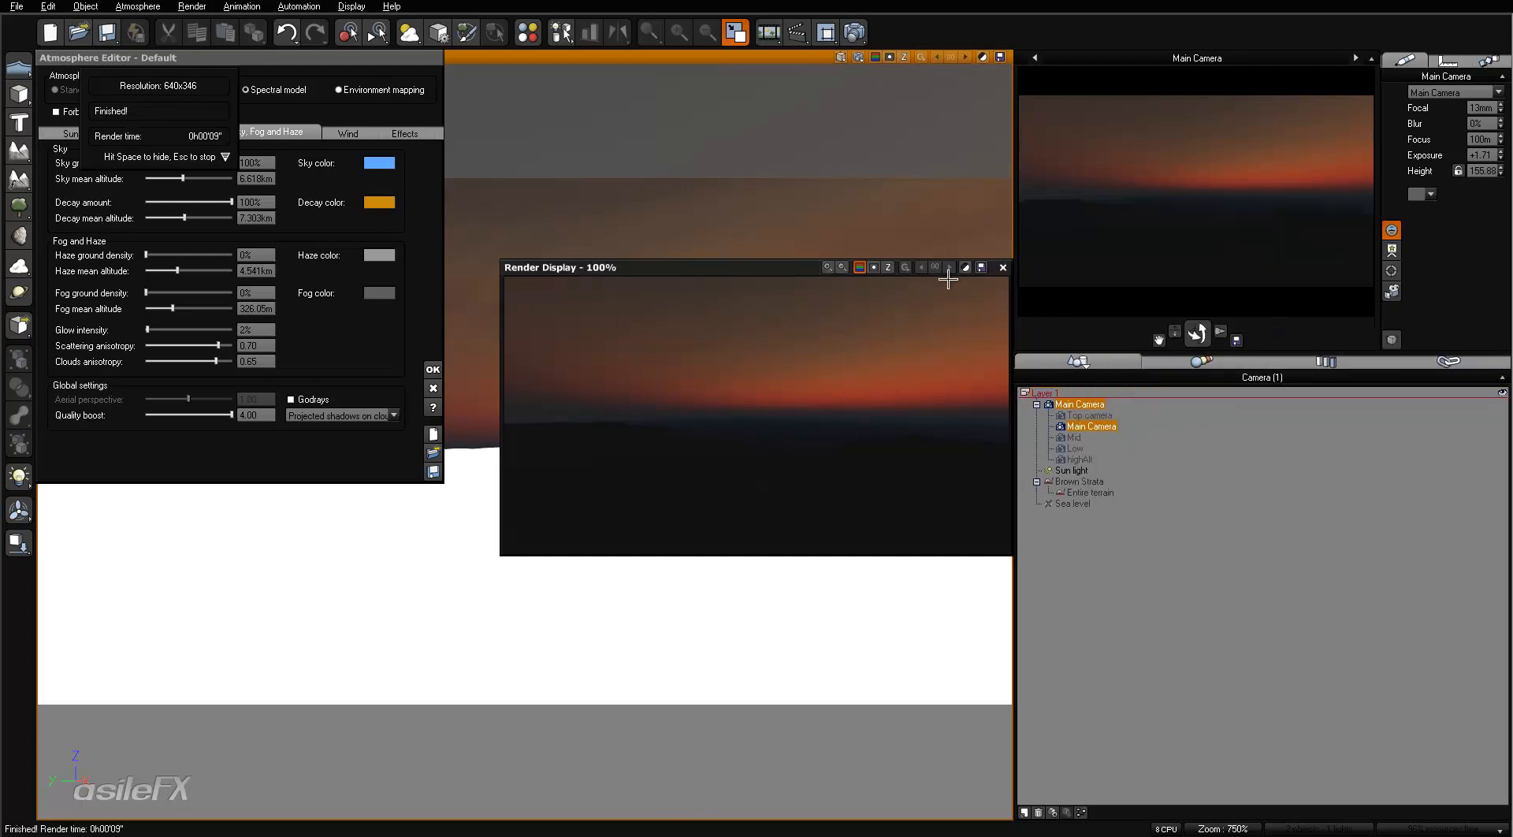
{"action": "left_click", "coordinate": [1004, 266]}
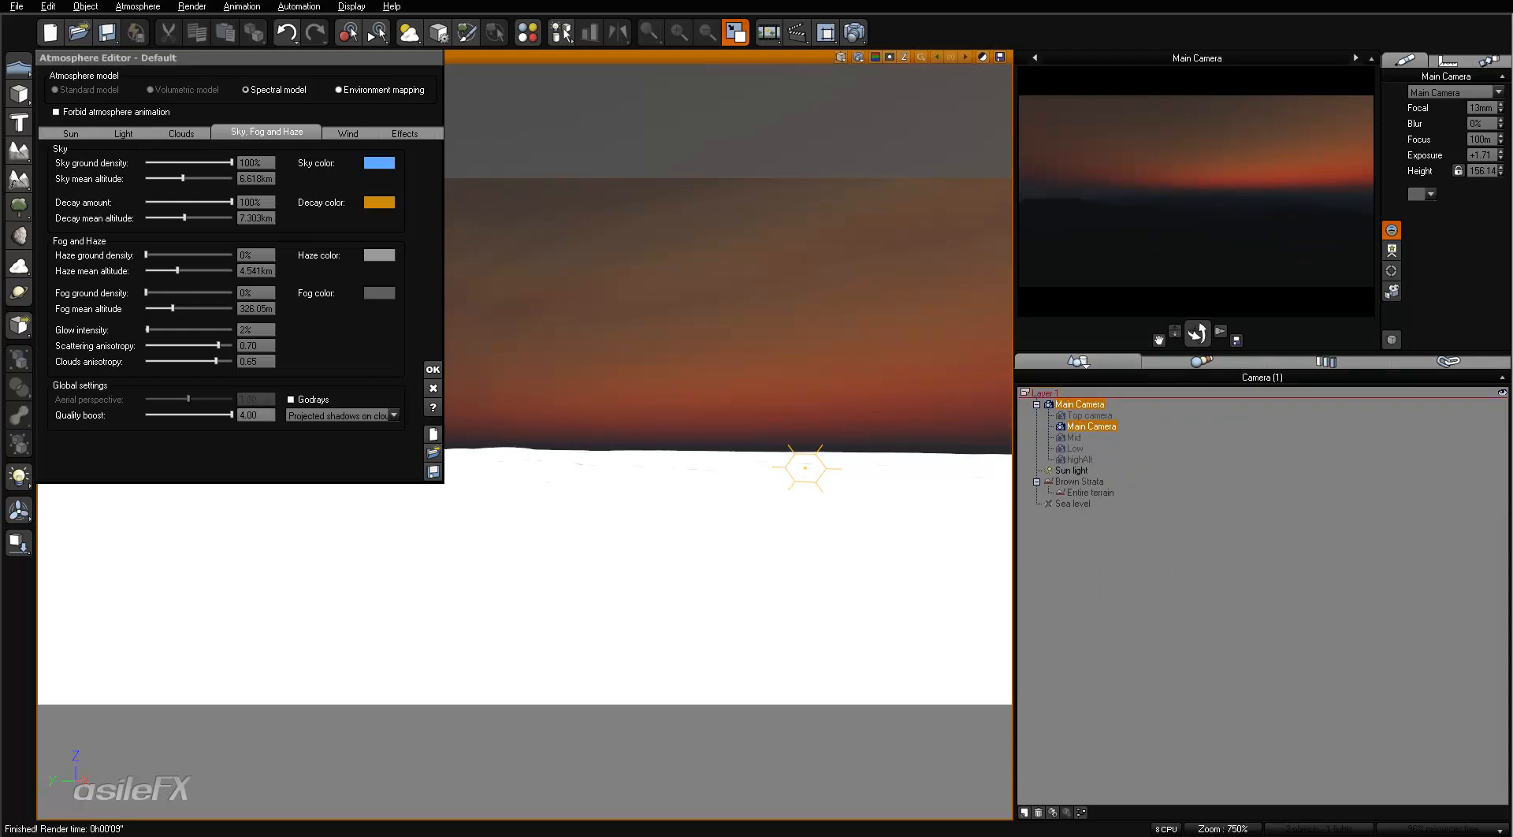
- Set the quality boost to 8.00, accept the atmosphere changes and reopen the Atmosphere Editor
{"action": "left_click", "coordinate": [256, 415]}
{"action": "left_click", "coordinate": [432, 369]}
{"action": "left_click", "coordinate": [855, 31]}
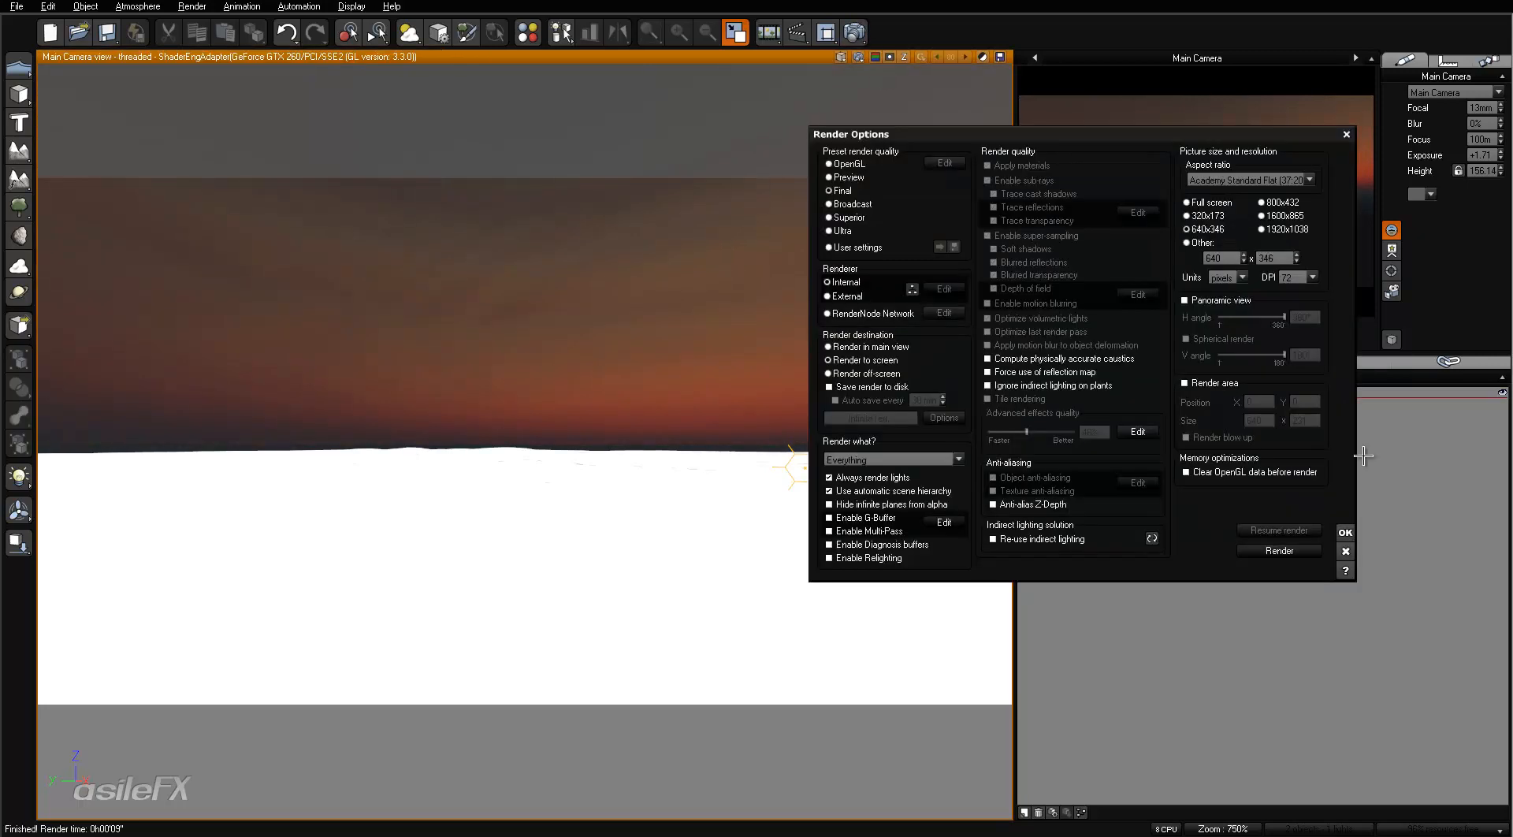
{"action": "left_click", "coordinate": [1349, 554]}
{"action": "key", "text": "F4"}
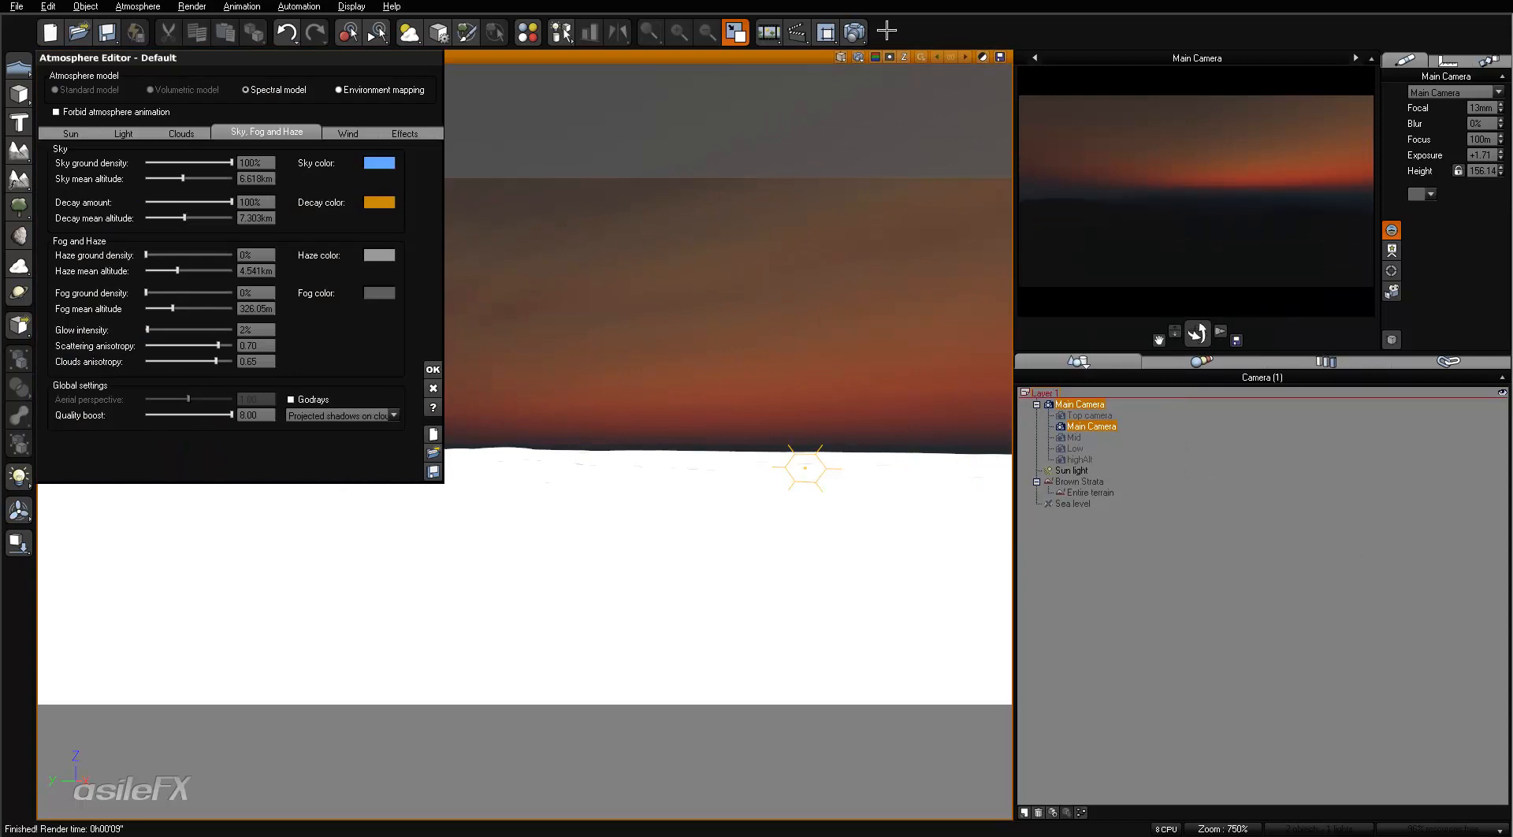
- Run a test render with the 8.00 quality boost, inspect it at 200% zoom and close it
{"action": "left_click", "coordinate": [855, 31]}
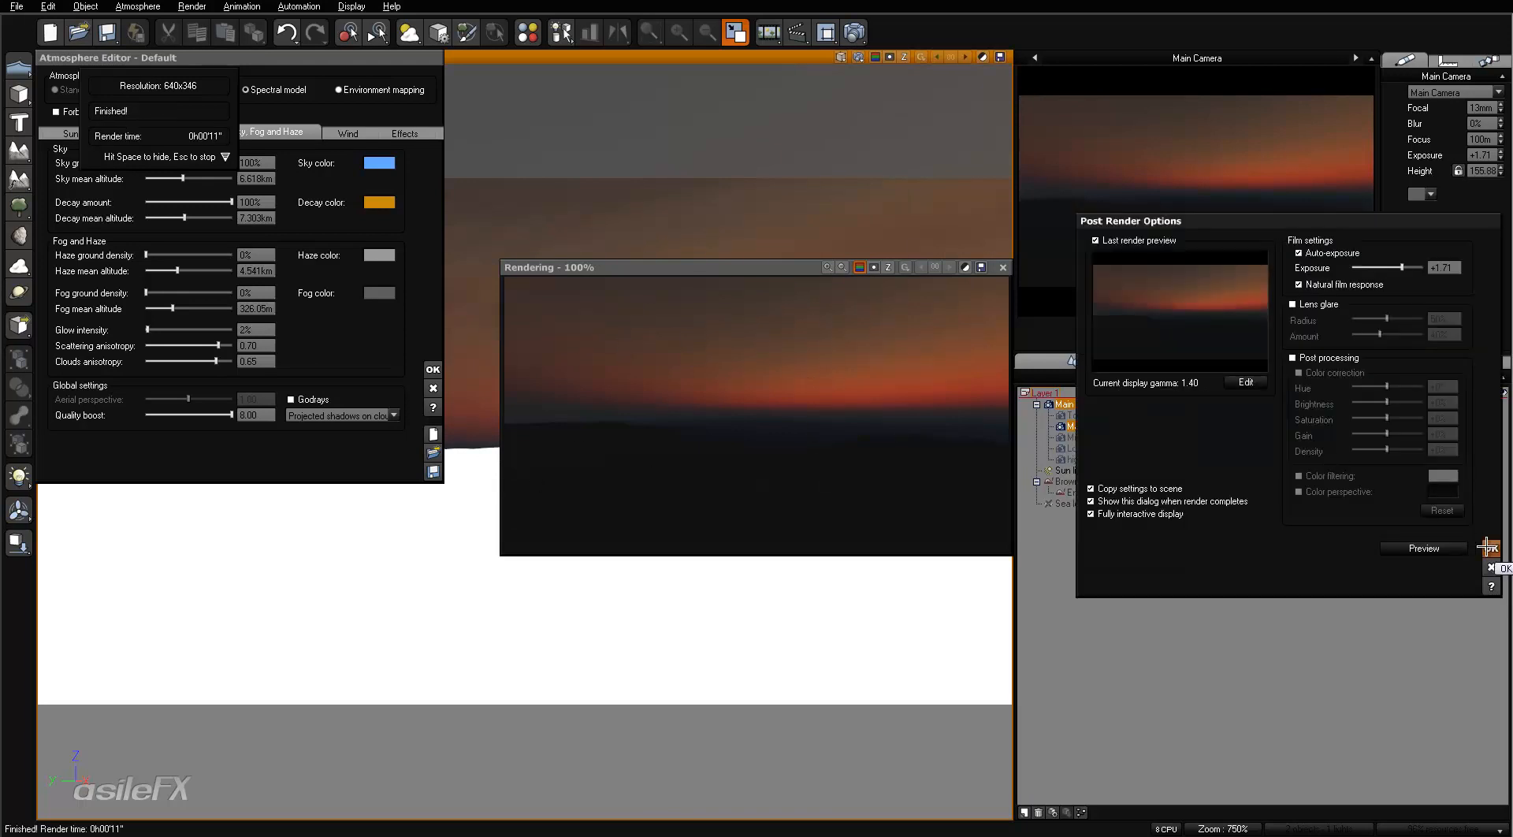
{"action": "left_click", "coordinate": [1488, 547]}
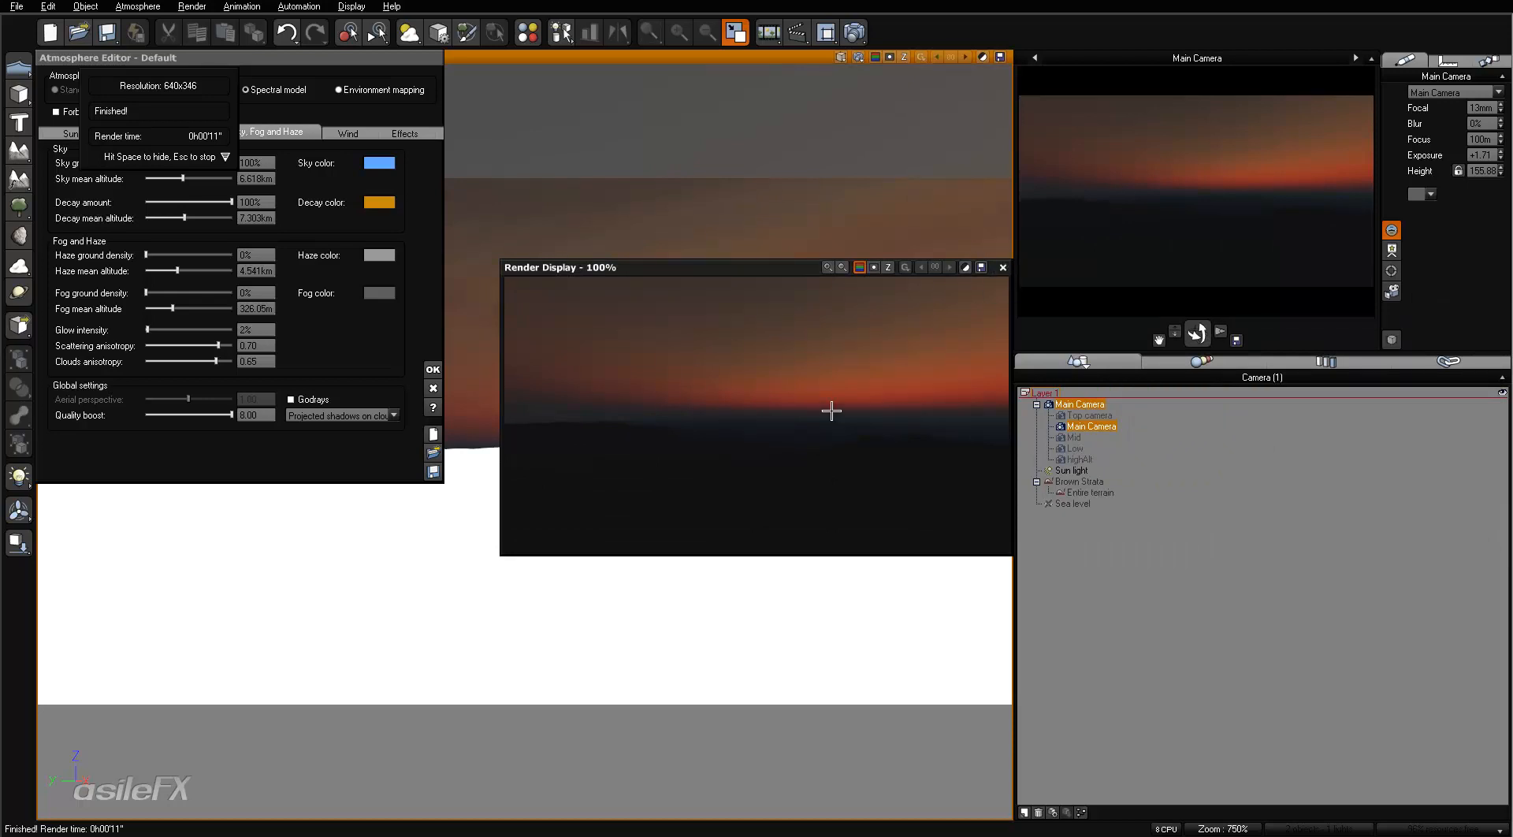
{"action": "left_click", "coordinate": [825, 268]}
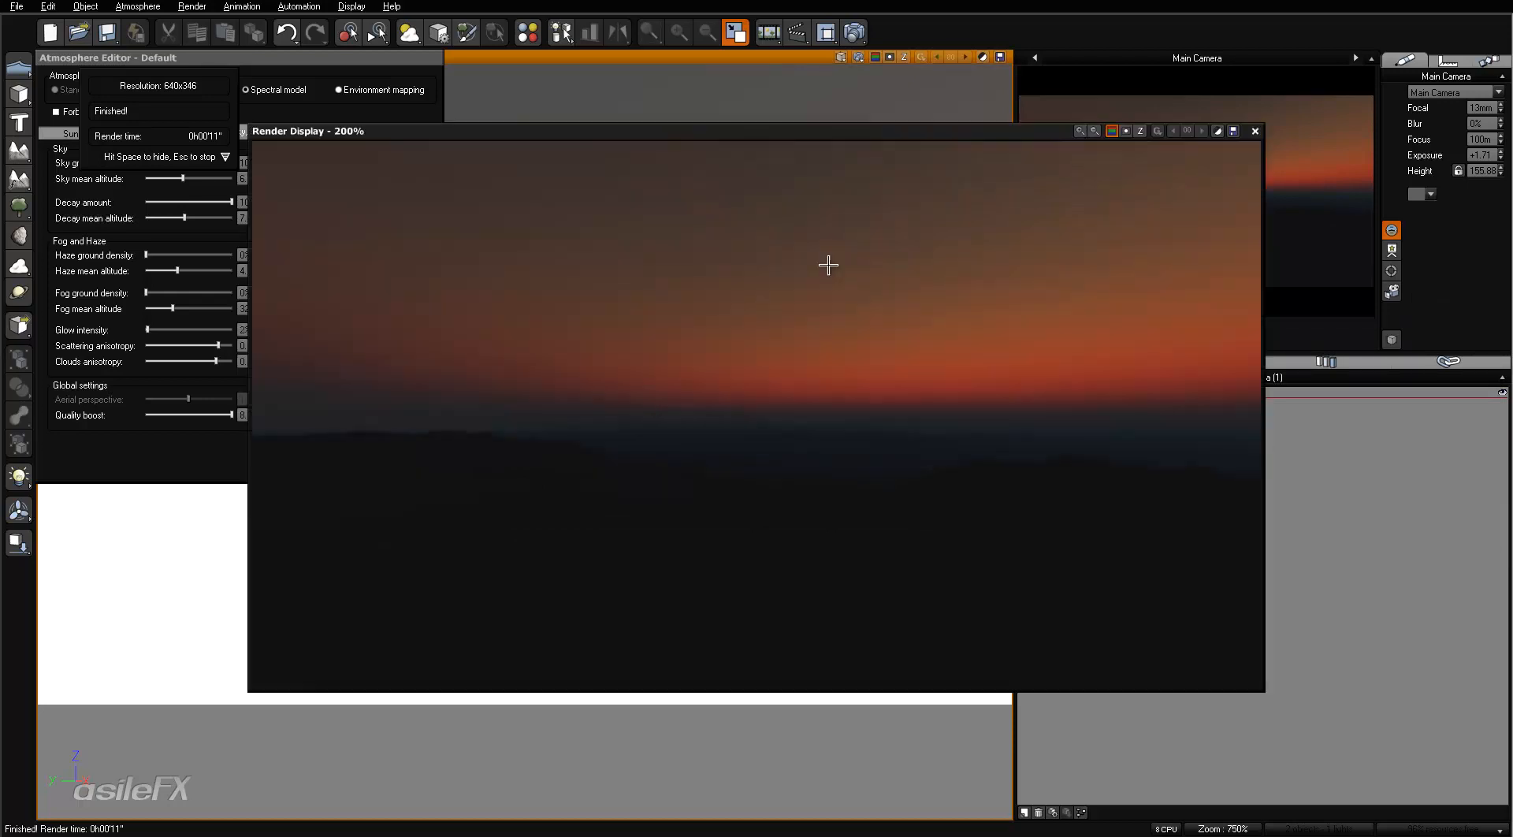
{"action": "left_click", "coordinate": [1255, 130]}
- Set the quality boost to 0.00 and the haze mean altitude to about 1.09 km
{"action": "double_click", "coordinate": [256, 416]}
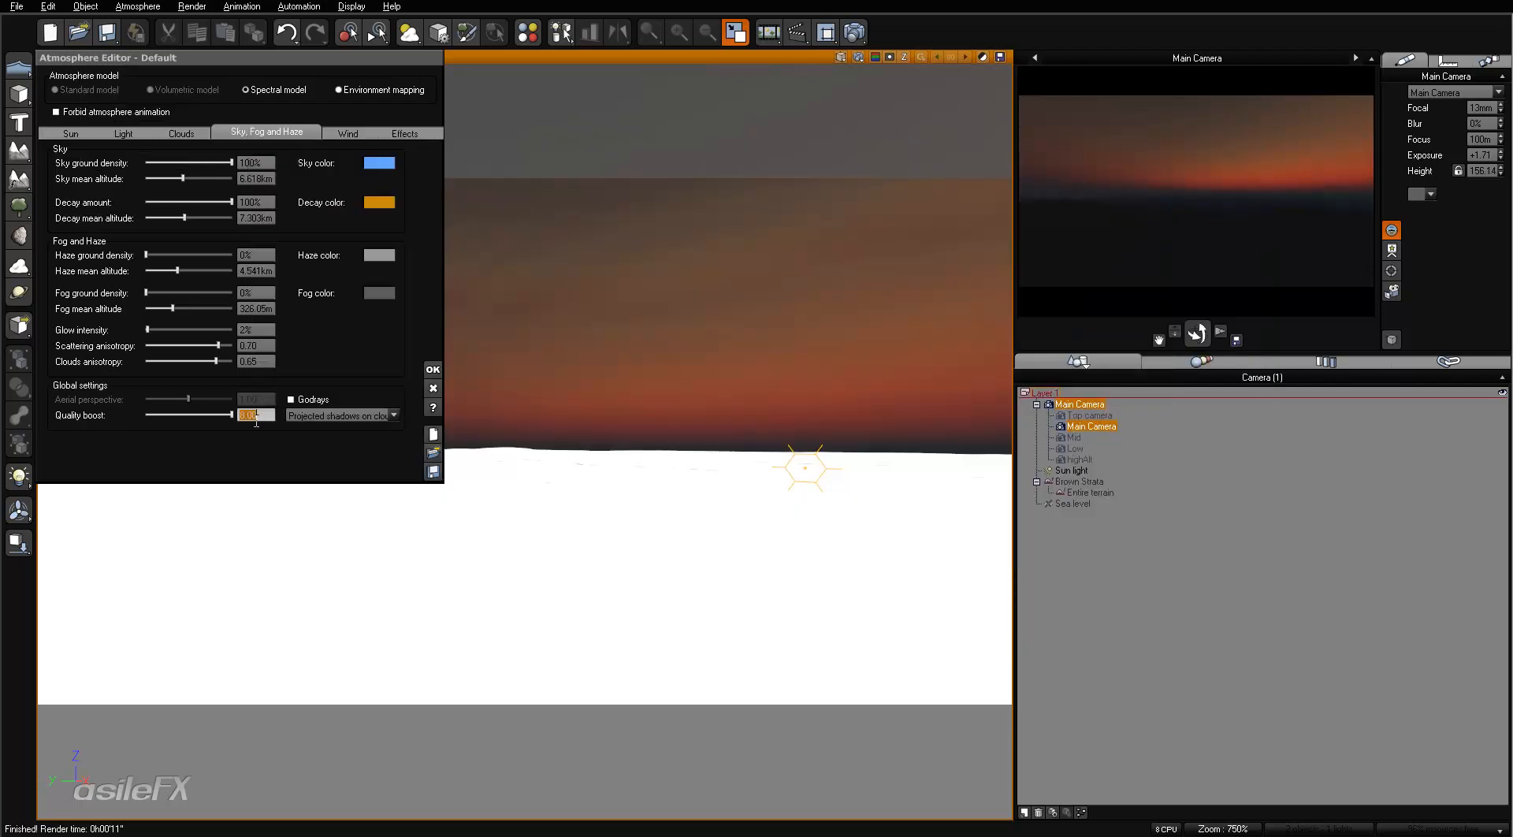
{"action": "type", "text": "0"}
{"action": "left_click_drag", "start_coordinate": [201, 267], "coordinate": [188, 270]}
- Set the decay amount to 28% and refresh the main camera preview
{"action": "left_click_drag", "start_coordinate": [231, 202], "coordinate": [170, 202]}
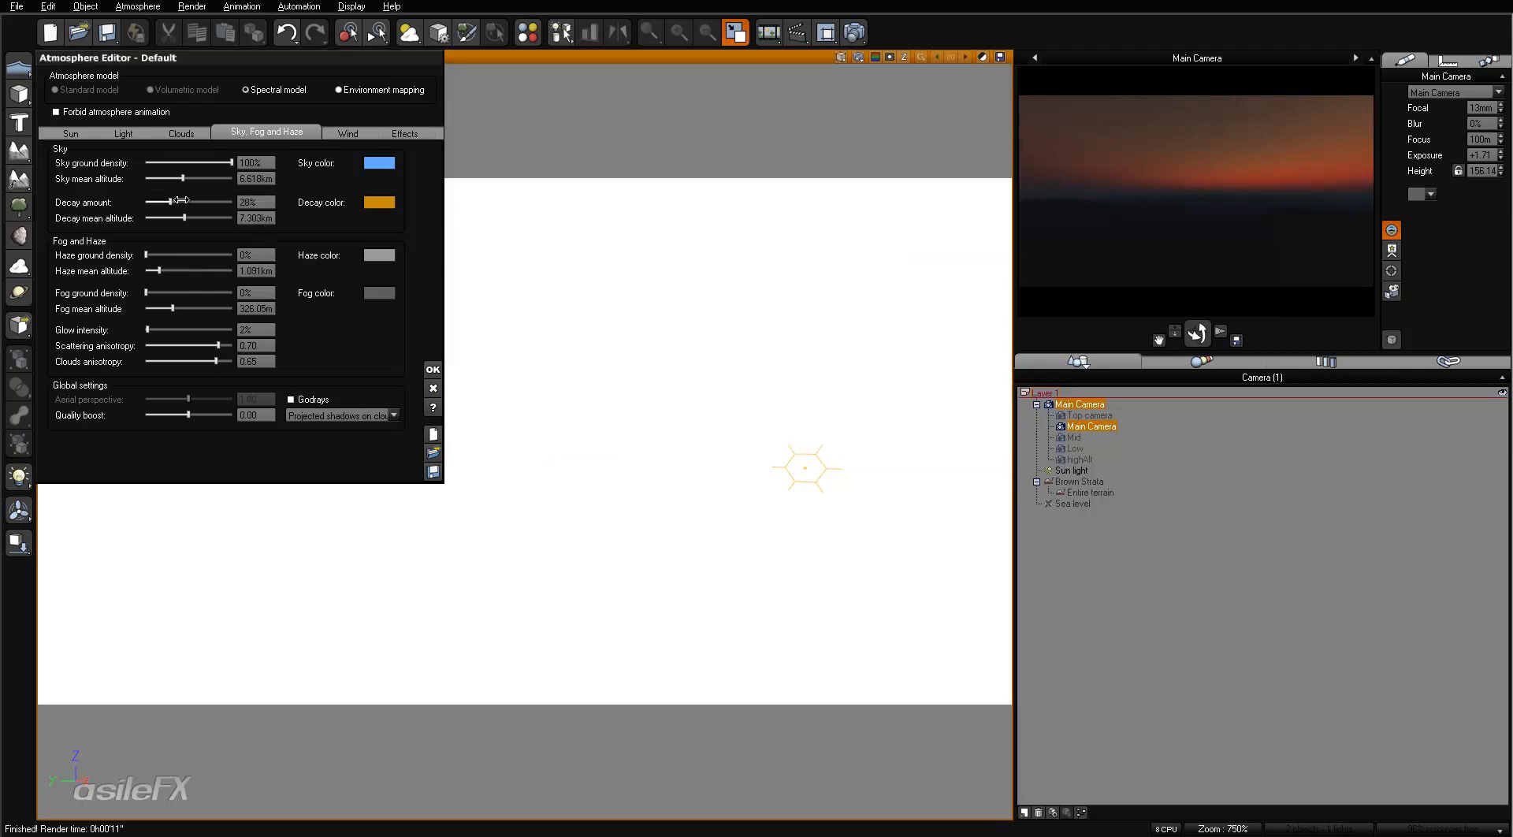
{"action": "right_click", "coordinate": [1193, 174]}
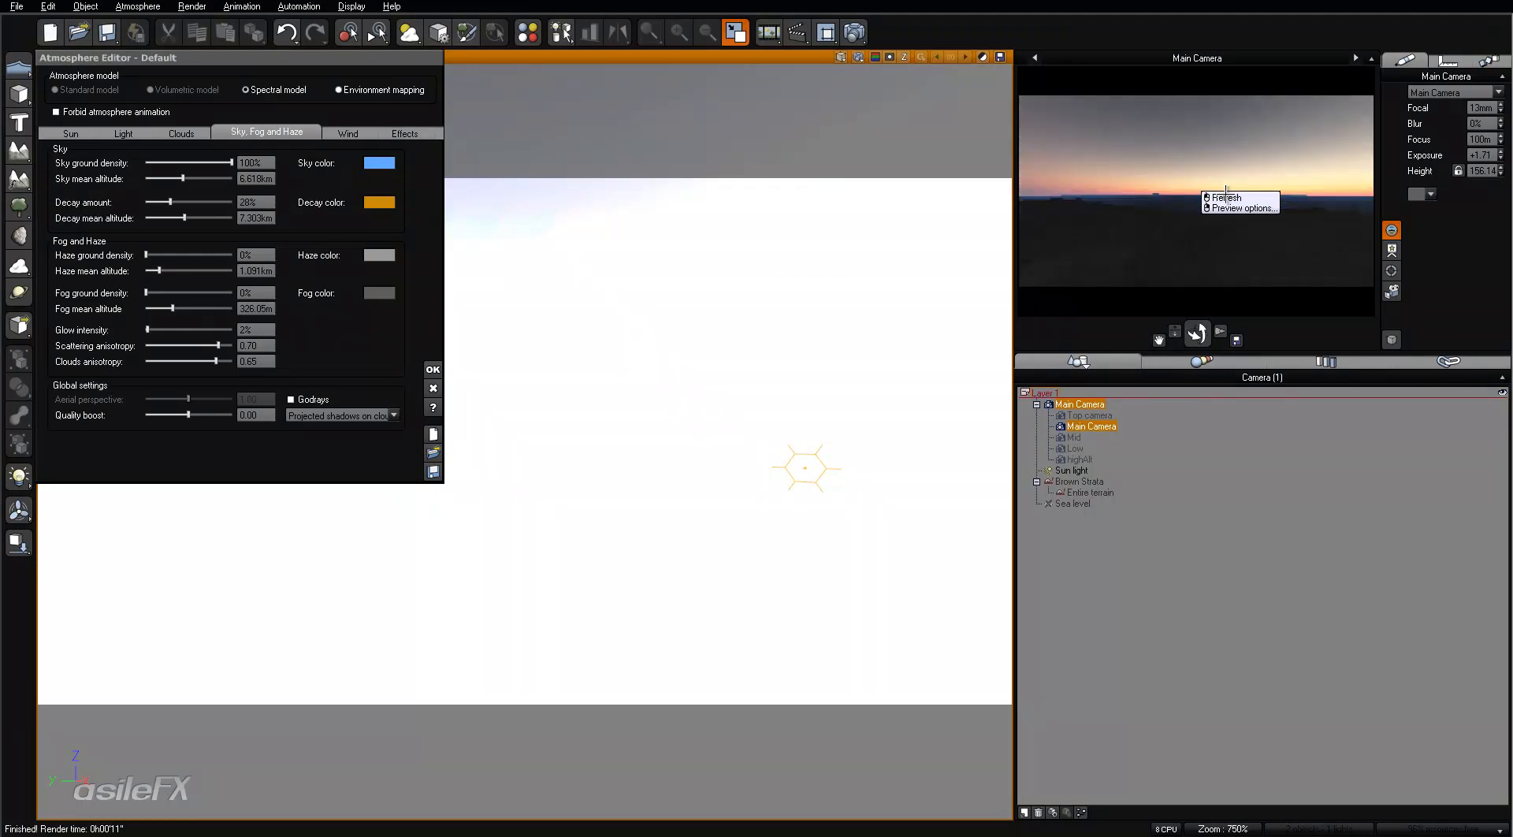
{"action": "left_click", "coordinate": [1226, 197]}
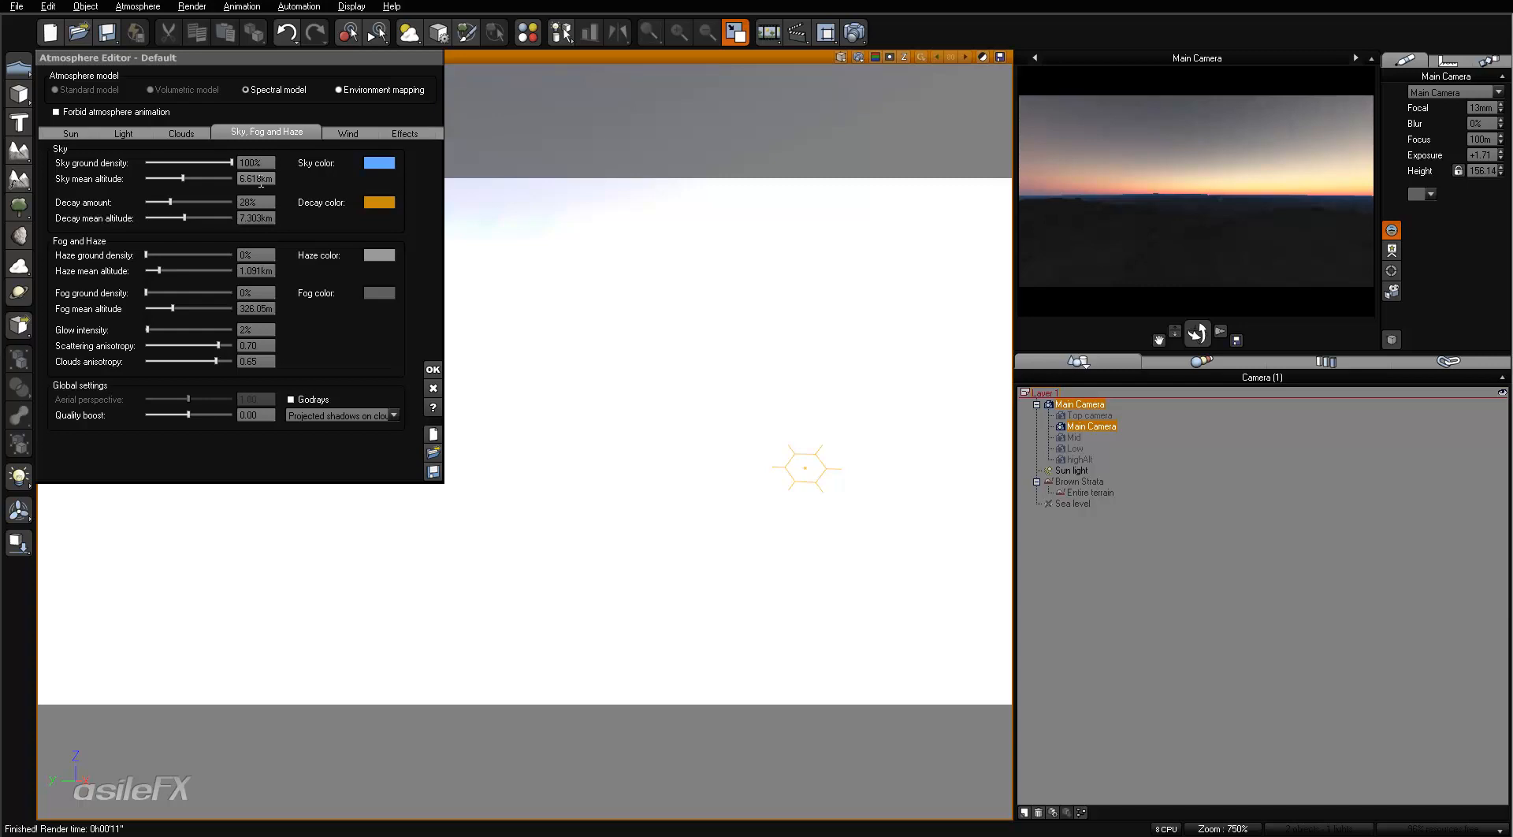
- Change the main camera view's display option to tone down the overexposed sky and terrain
{"action": "left_click", "coordinate": [842, 57]}
{"action": "left_click", "coordinate": [878, 274]}
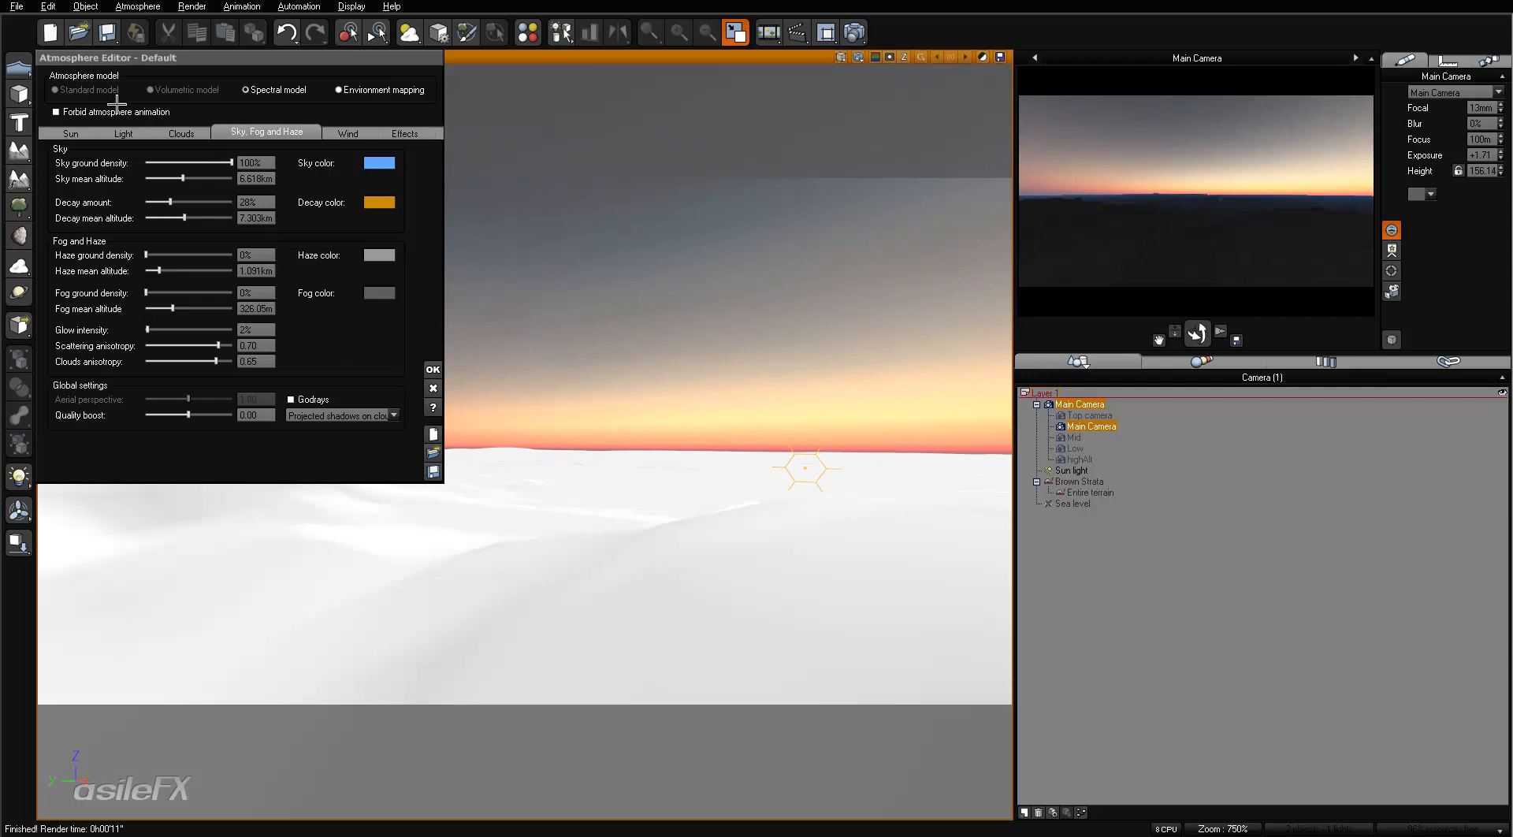
- Check the atmosphere's light settings and the exact sky mean altitude without changing them
{"action": "left_click", "coordinate": [124, 133]}
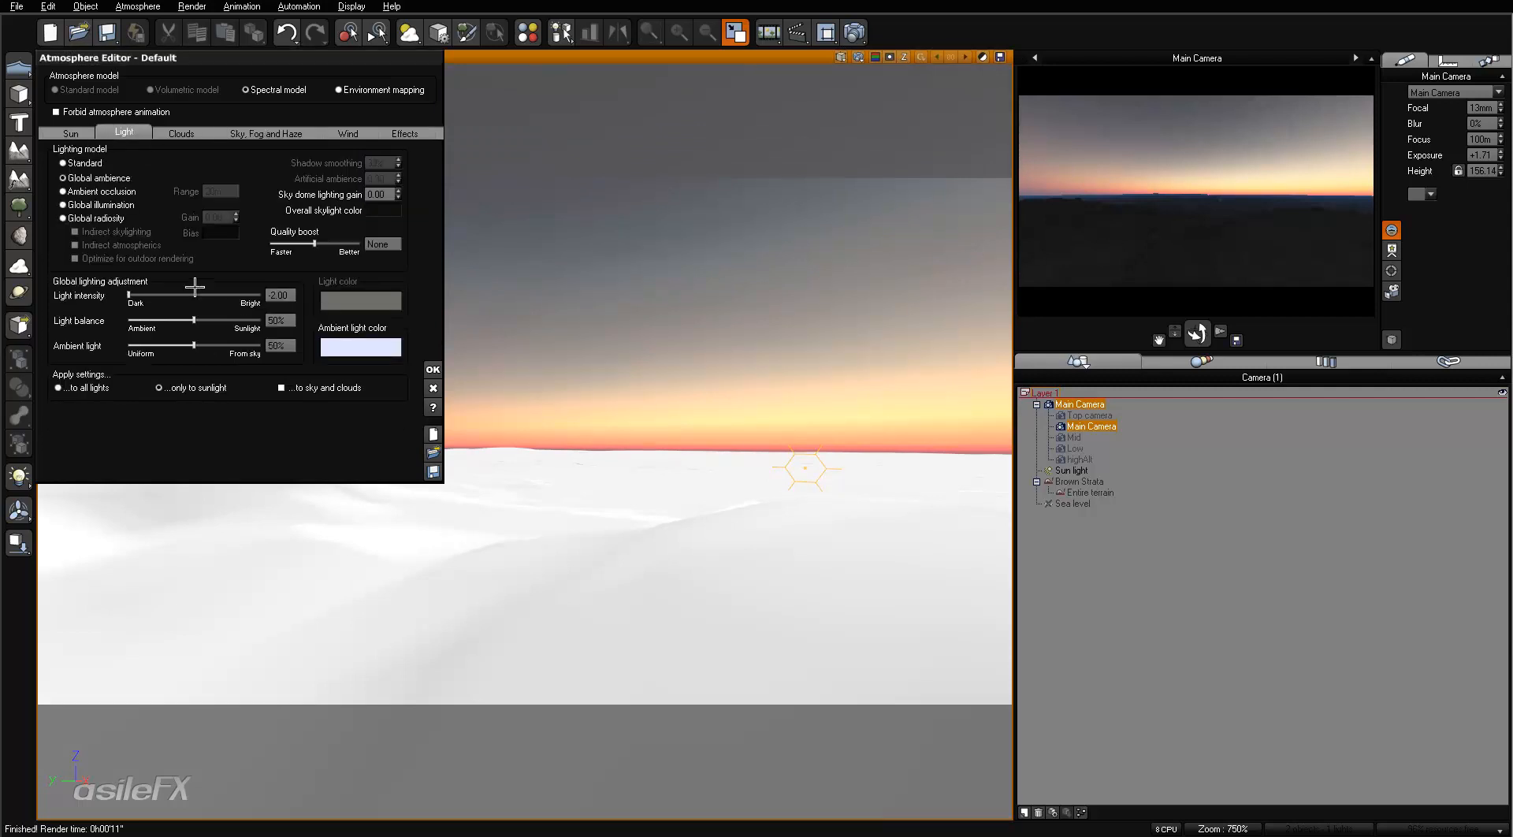
{"action": "left_click", "coordinate": [266, 132]}
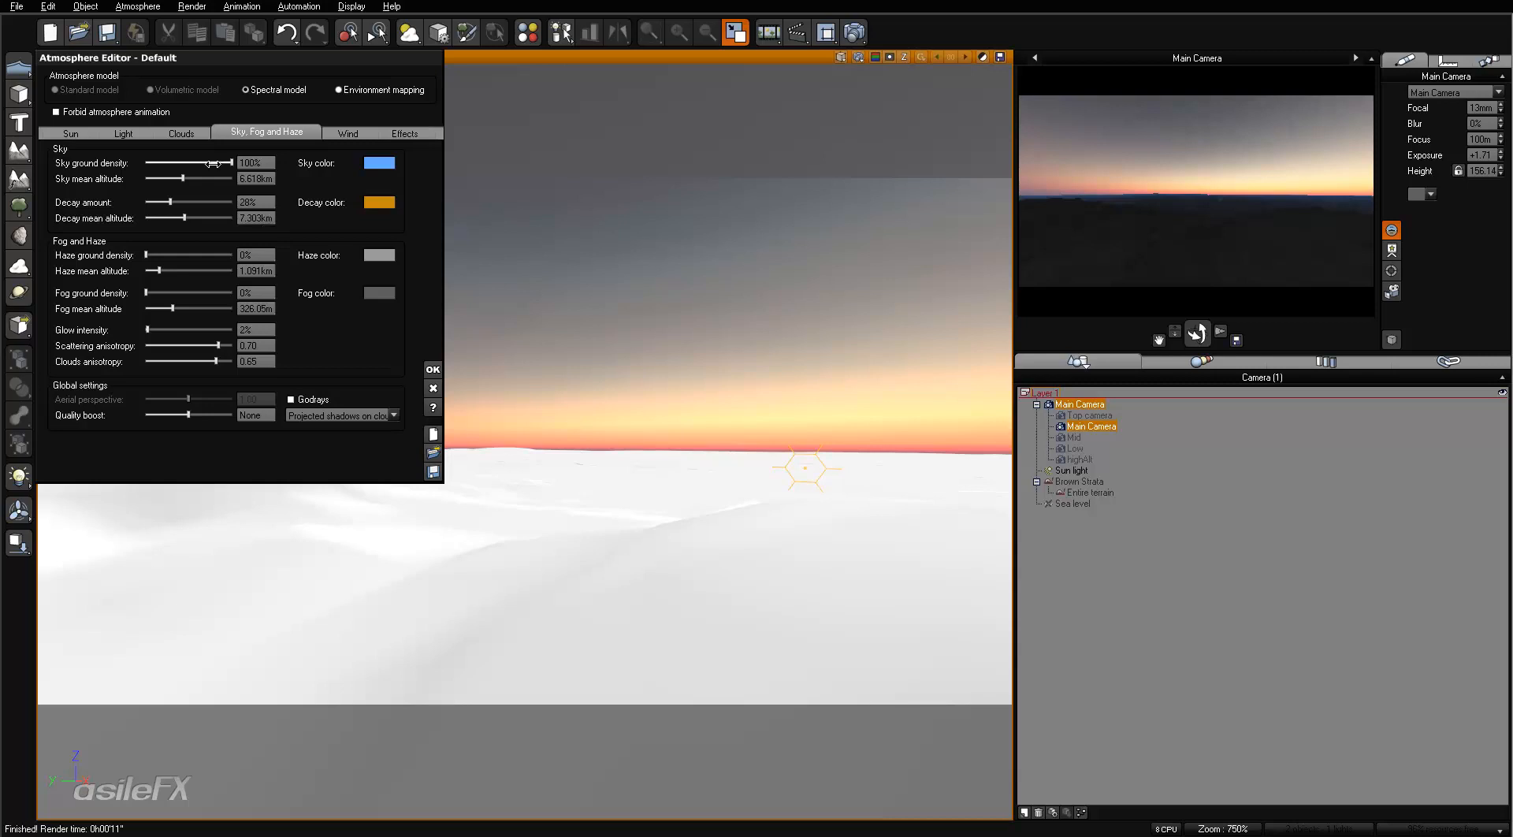
{"action": "left_click", "coordinate": [266, 178]}
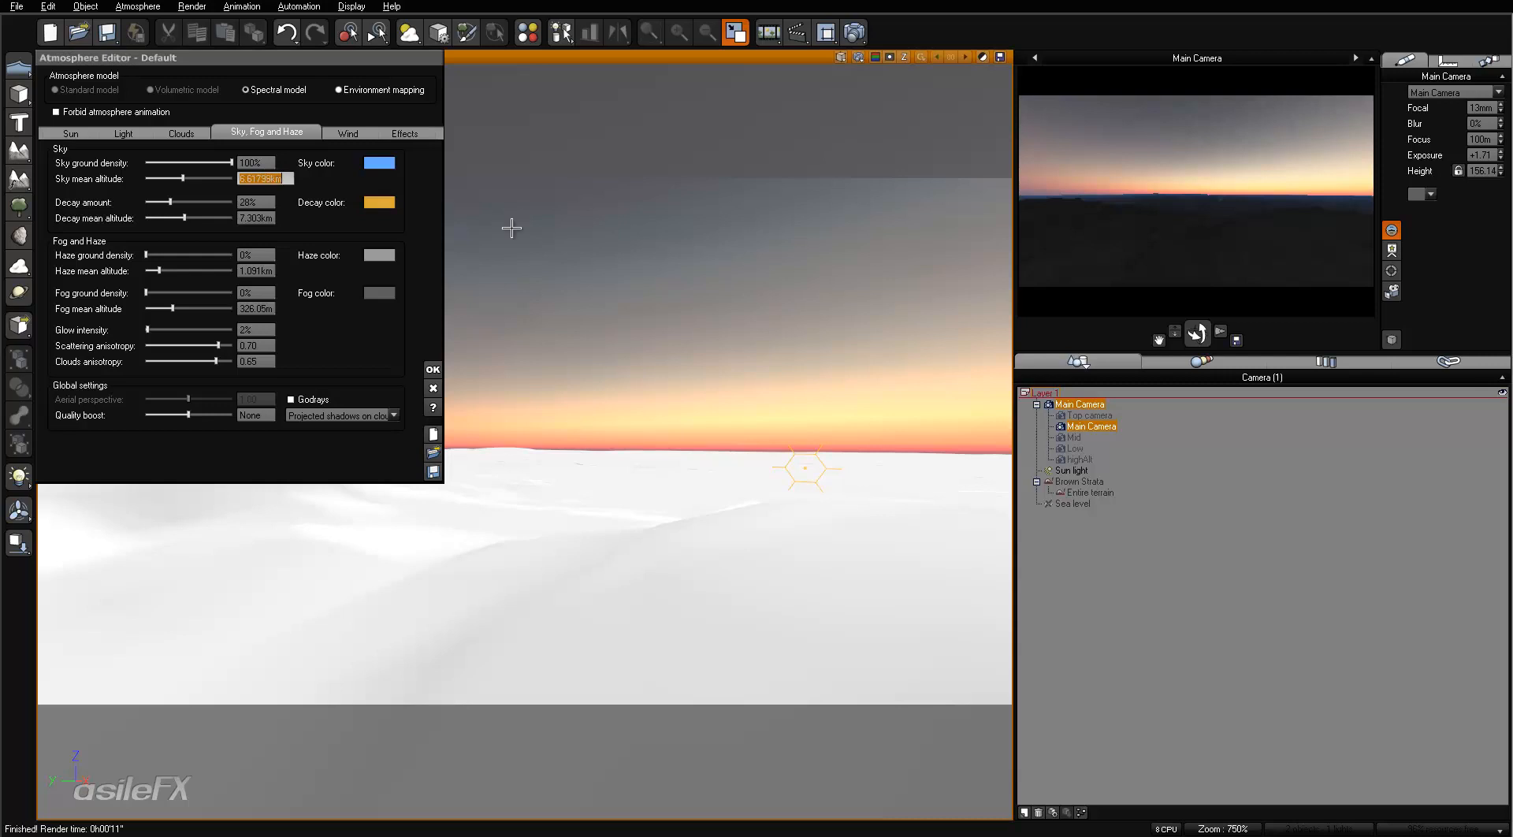
{"action": "left_click", "coordinate": [1066, 212]}
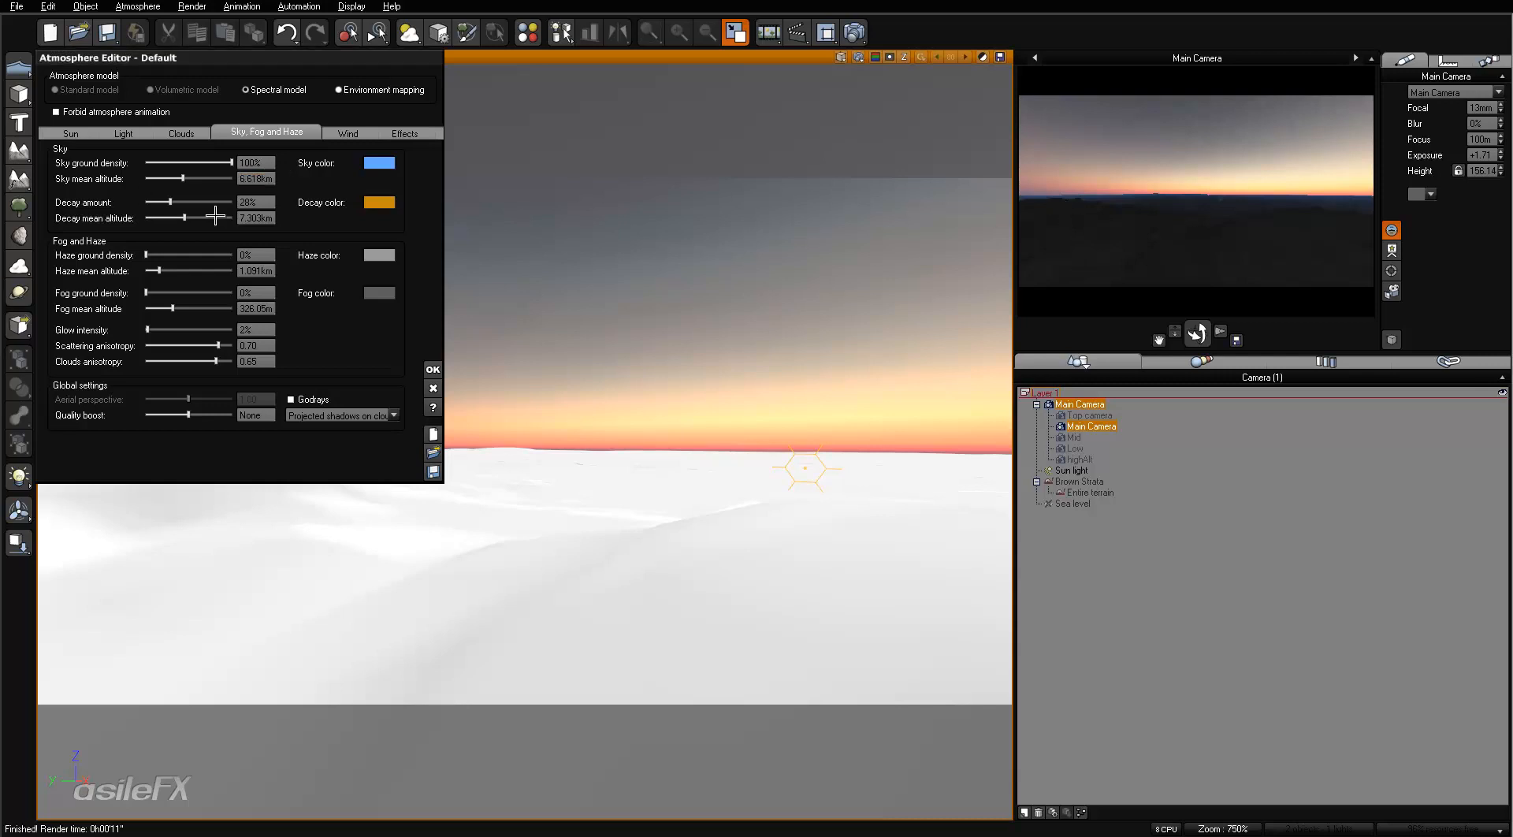
- Set the decay mean altitude to 5 km and the decay amount to 100%
{"action": "left_click_drag", "start_coordinate": [215, 219], "coordinate": [202, 219]}
{"action": "left_click", "coordinate": [273, 218]}
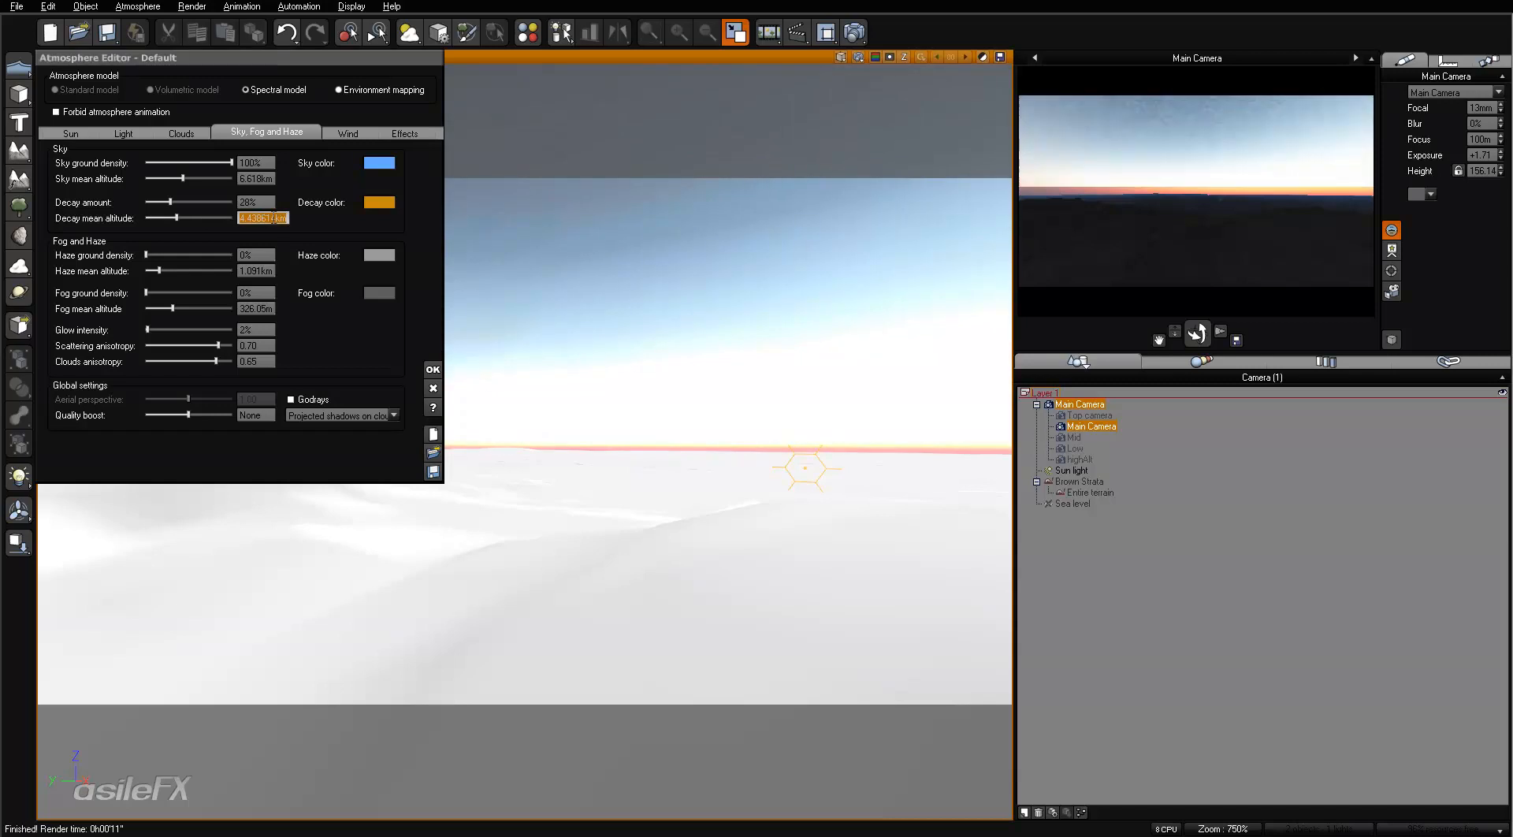
{"action": "type", "text": "5"}
{"action": "key", "text": "Return"}
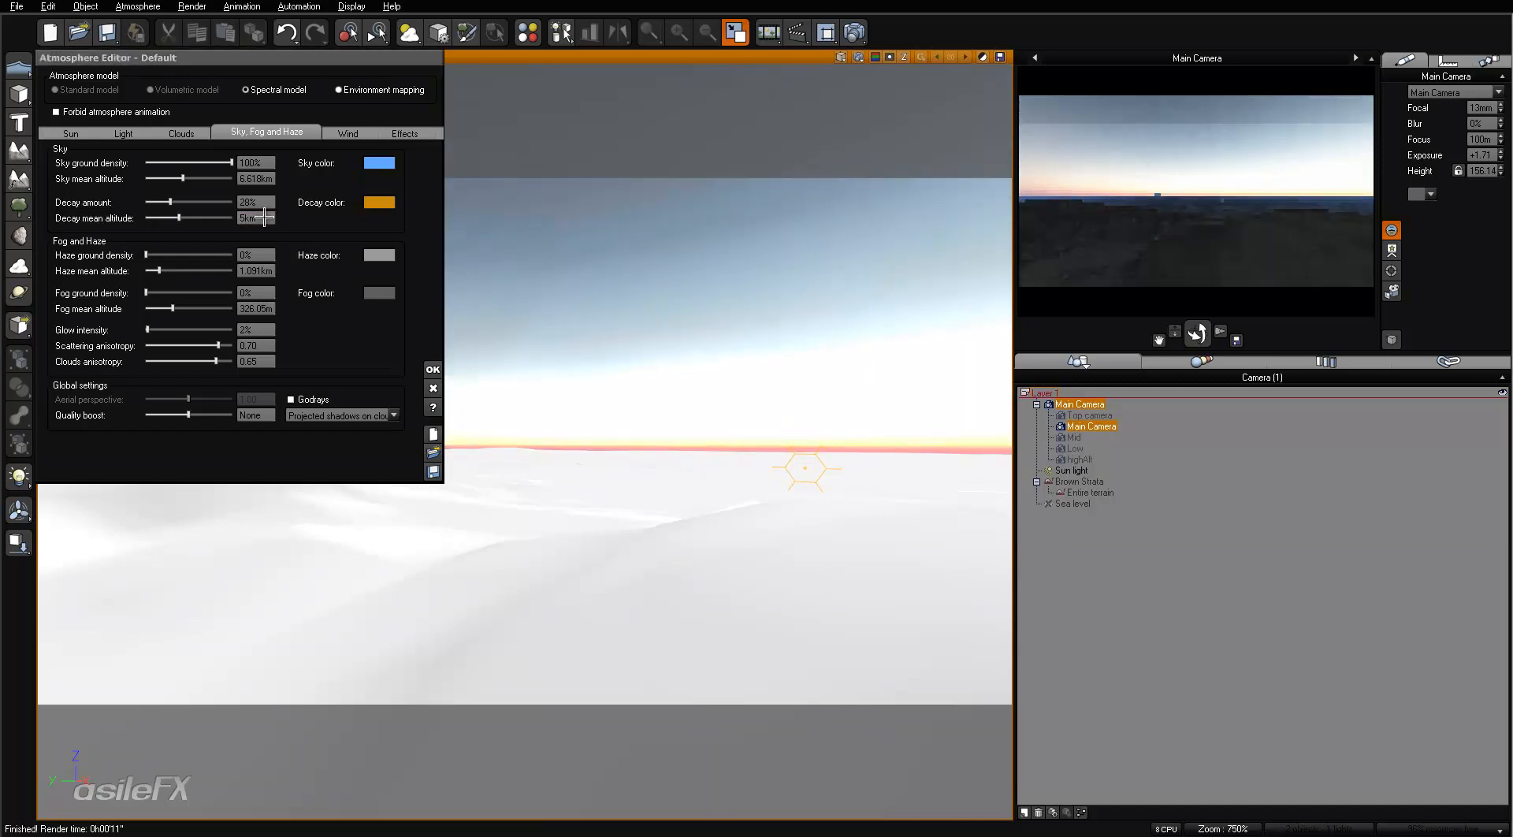
{"action": "left_click_drag", "start_coordinate": [170, 201], "coordinate": [233, 202]}
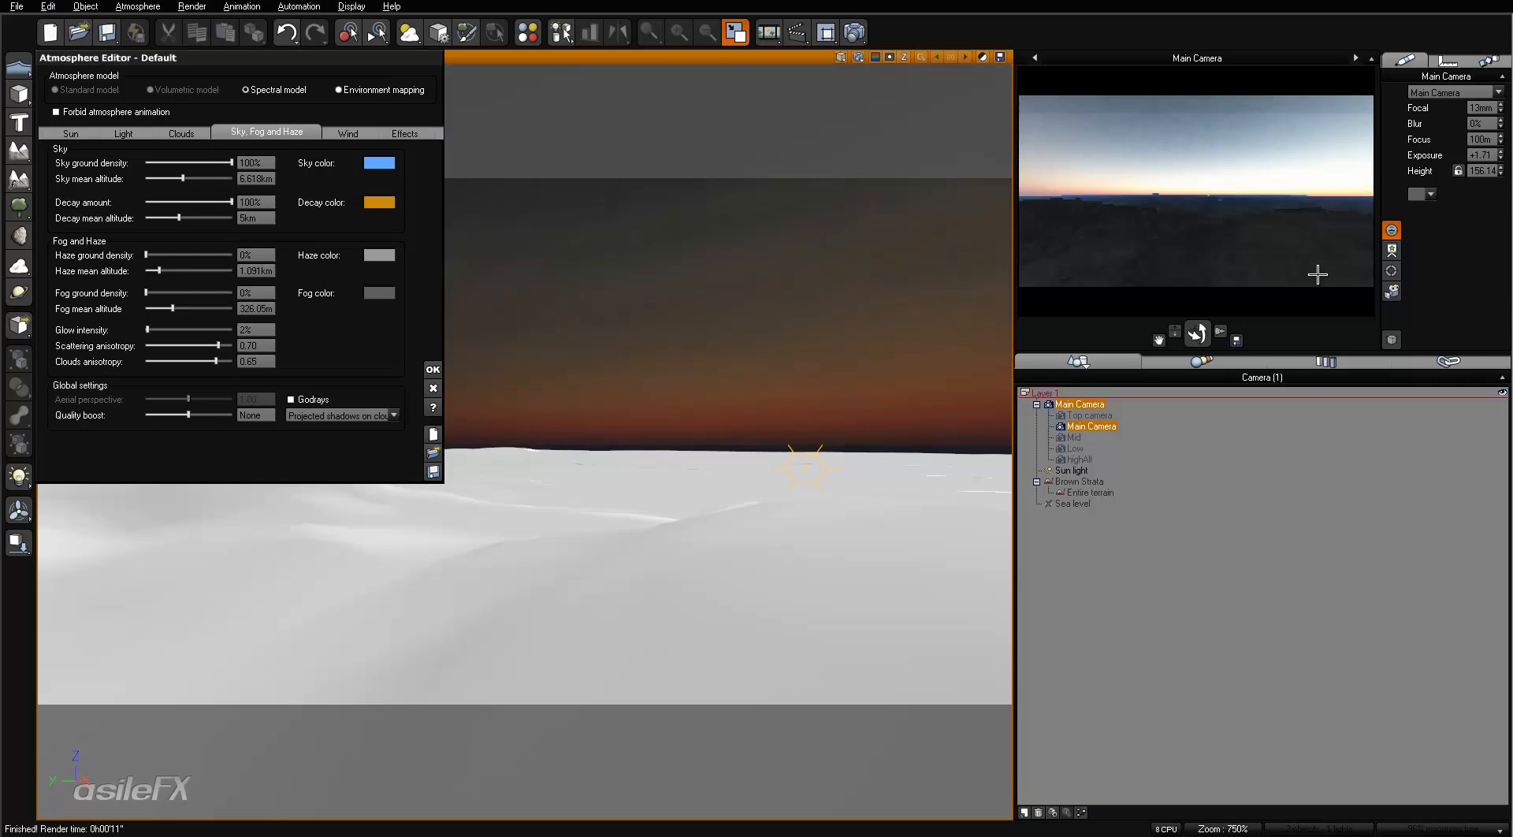
- Refresh the main camera preview, then set the haze mean altitude to 3 km and the haze ground density to 15%
{"action": "right_click", "coordinate": [1163, 252]}
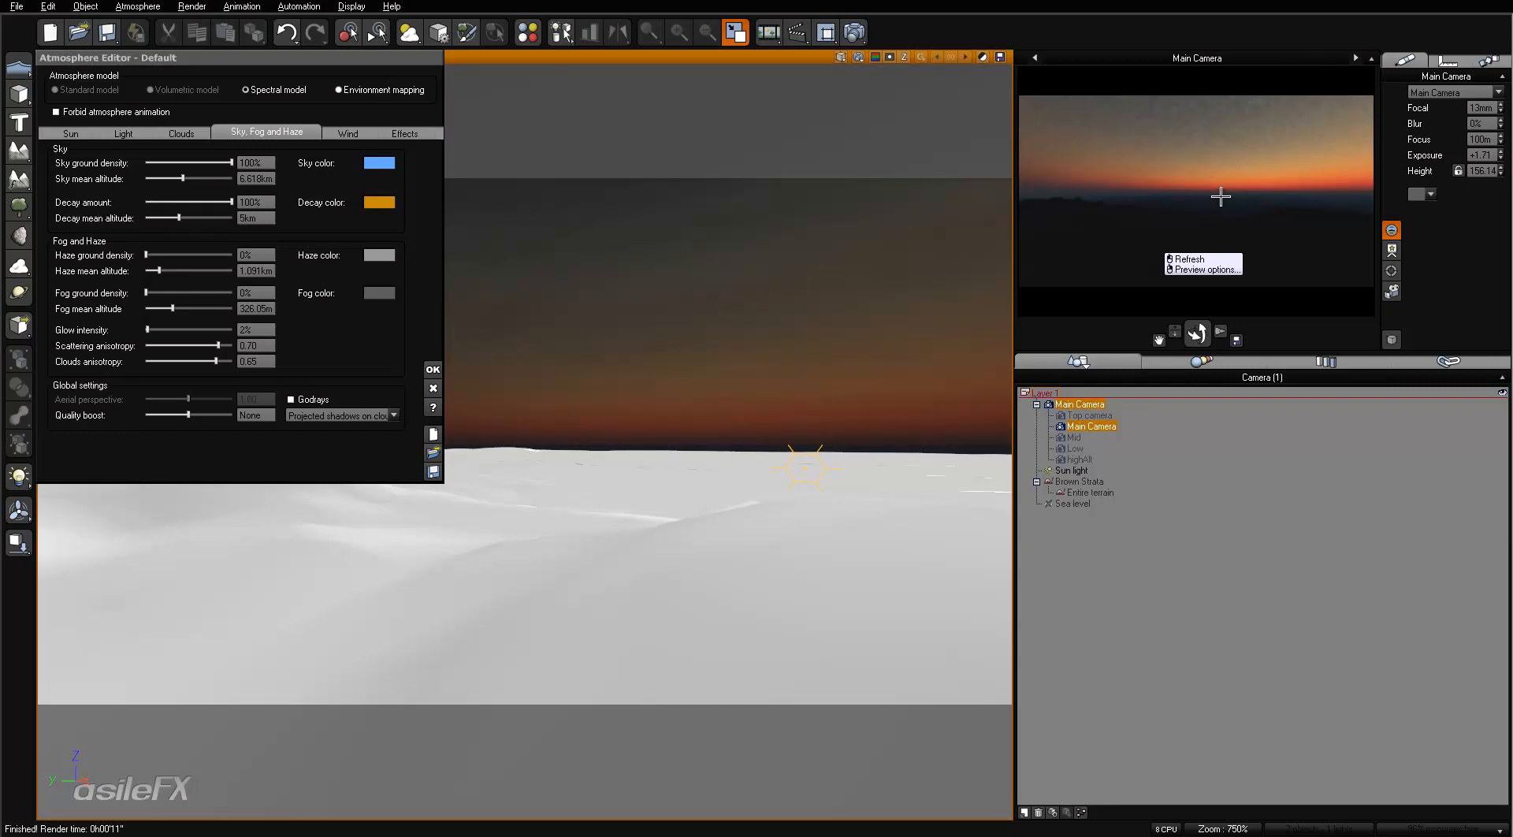
{"action": "left_click", "coordinate": [254, 255]}
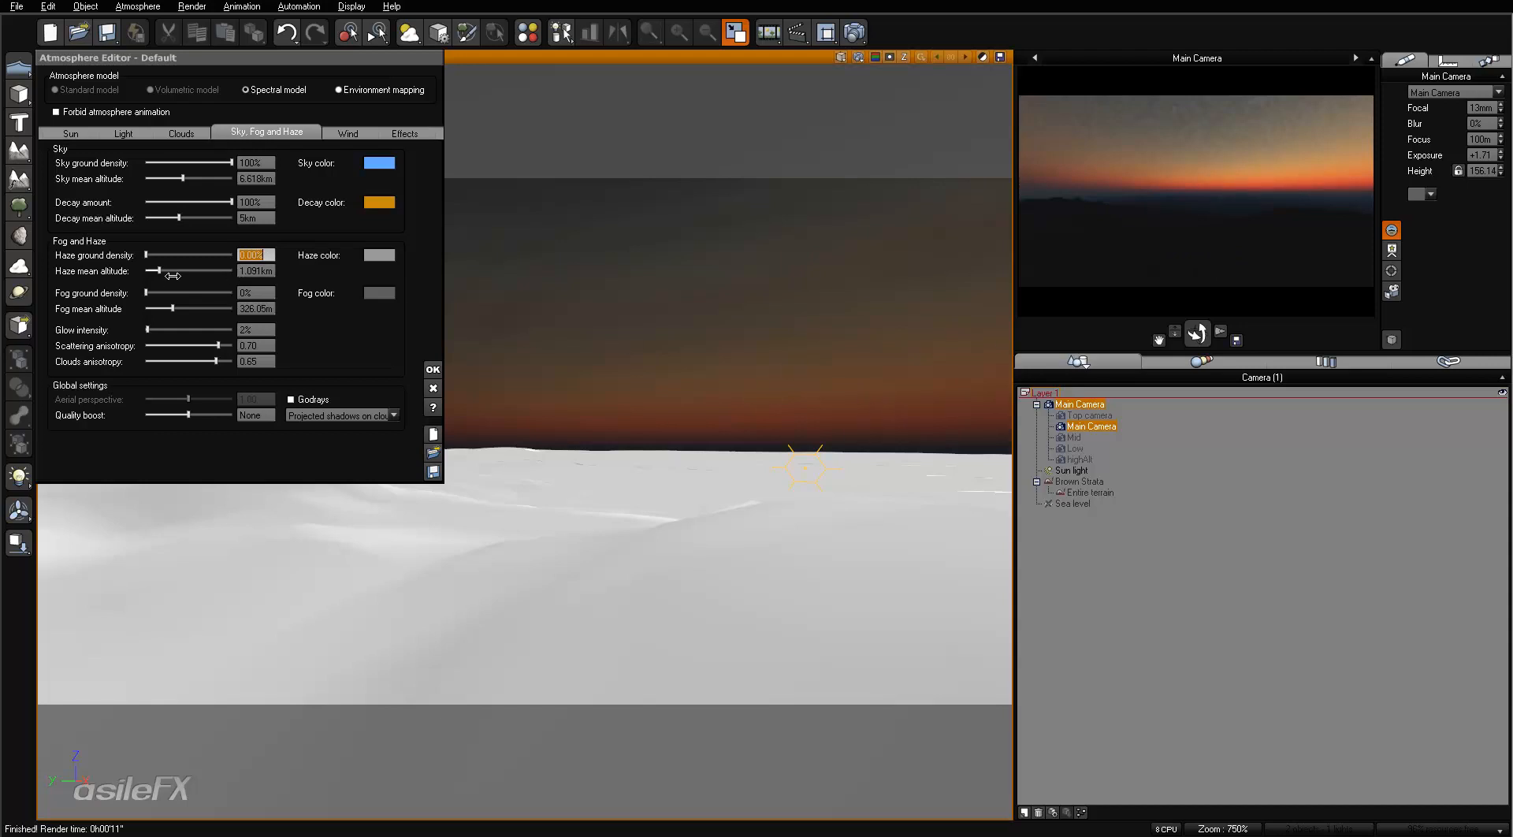
{"action": "key", "text": "Tab"}
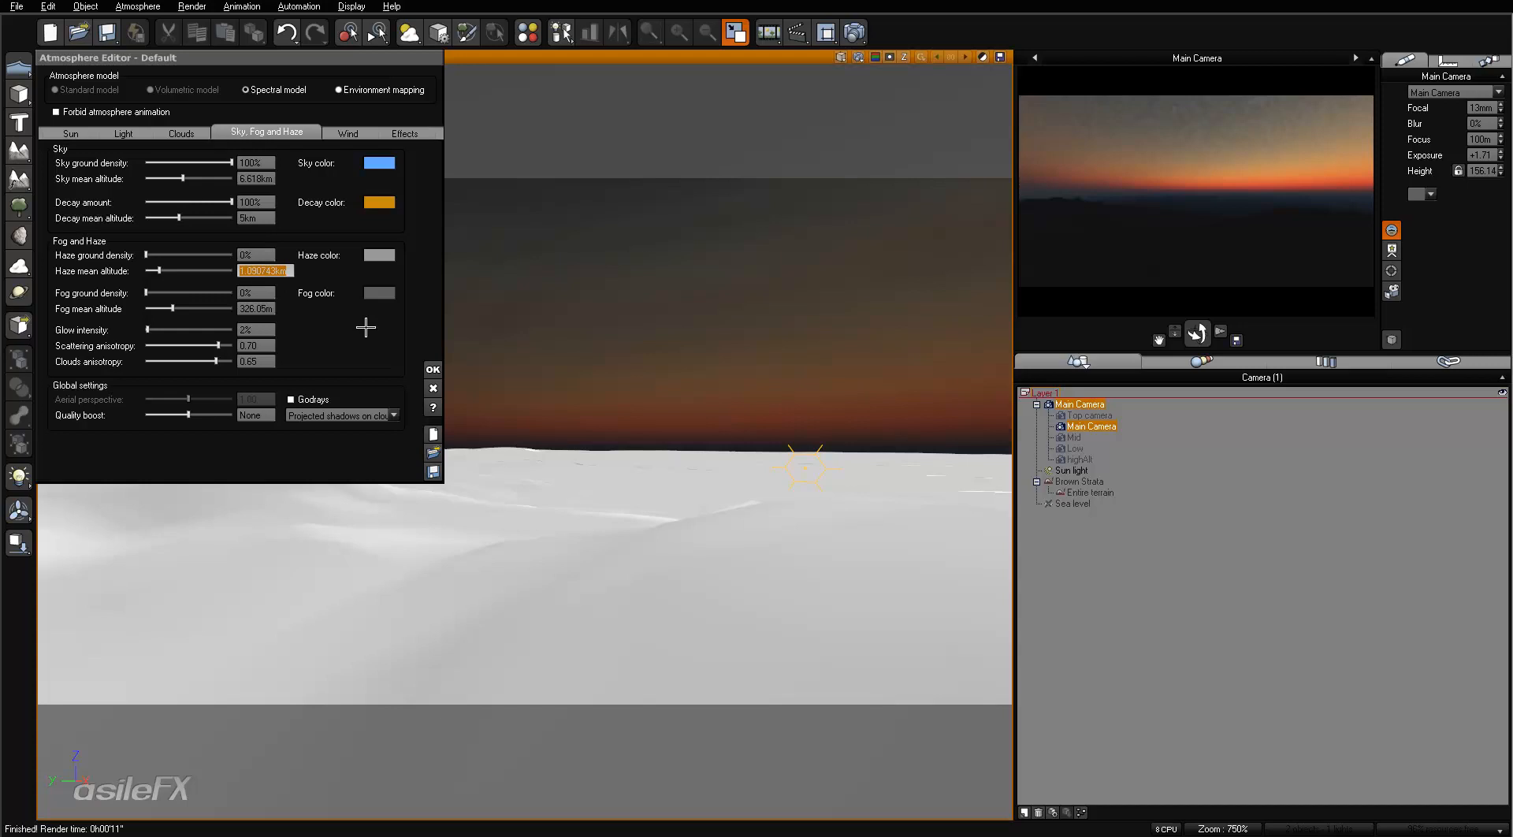
{"action": "type", "text": "3"}
{"action": "key", "text": "Return"}
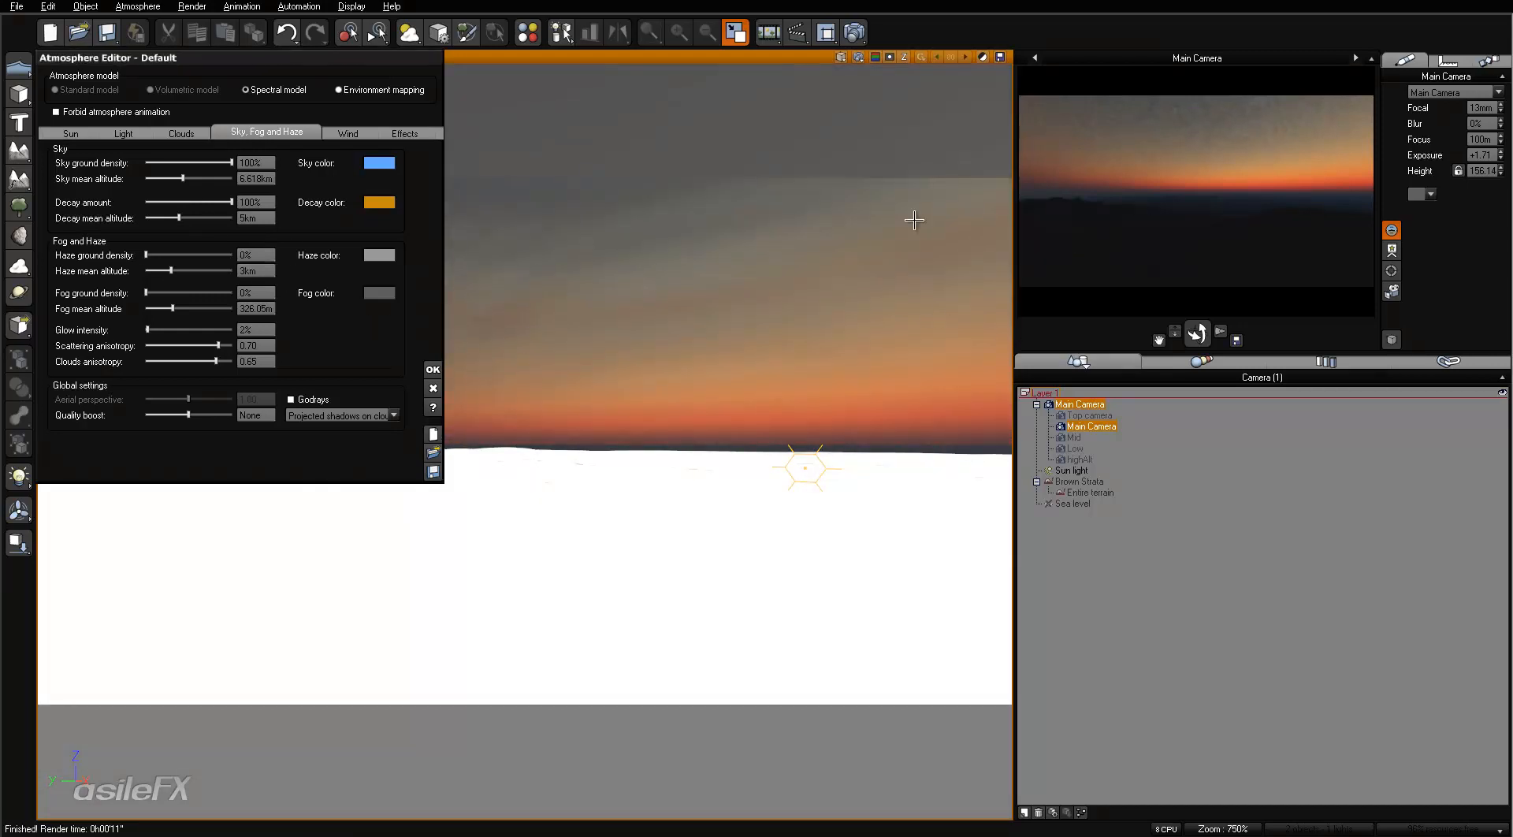
{"action": "left_click", "coordinate": [264, 254]}
{"action": "type", "text": "15"}
{"action": "key", "text": "Return"}
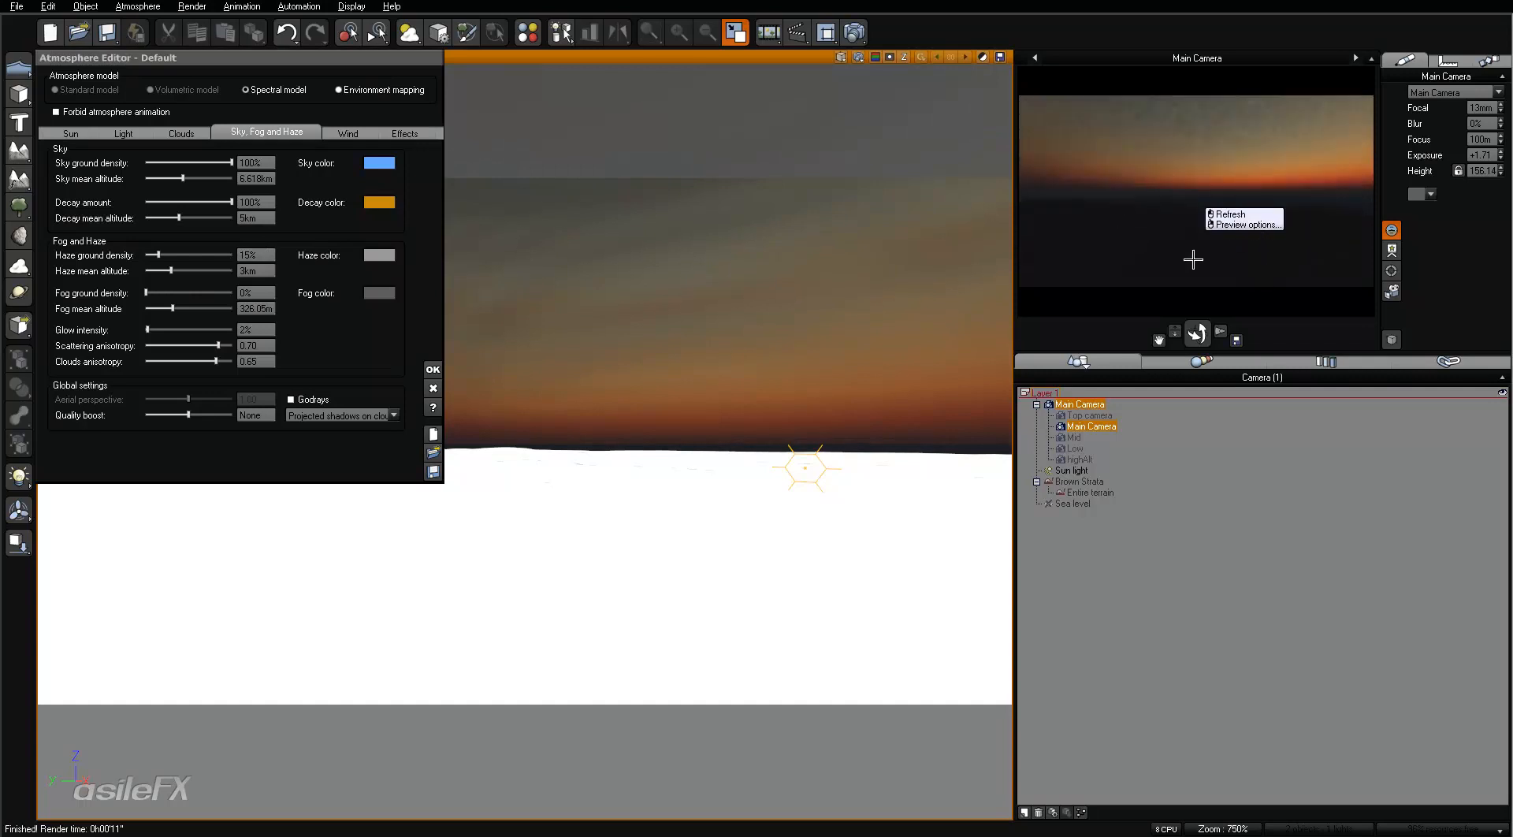
- Render the main camera view and set the post-render exposure to 0
{"action": "left_click", "coordinate": [854, 32]}
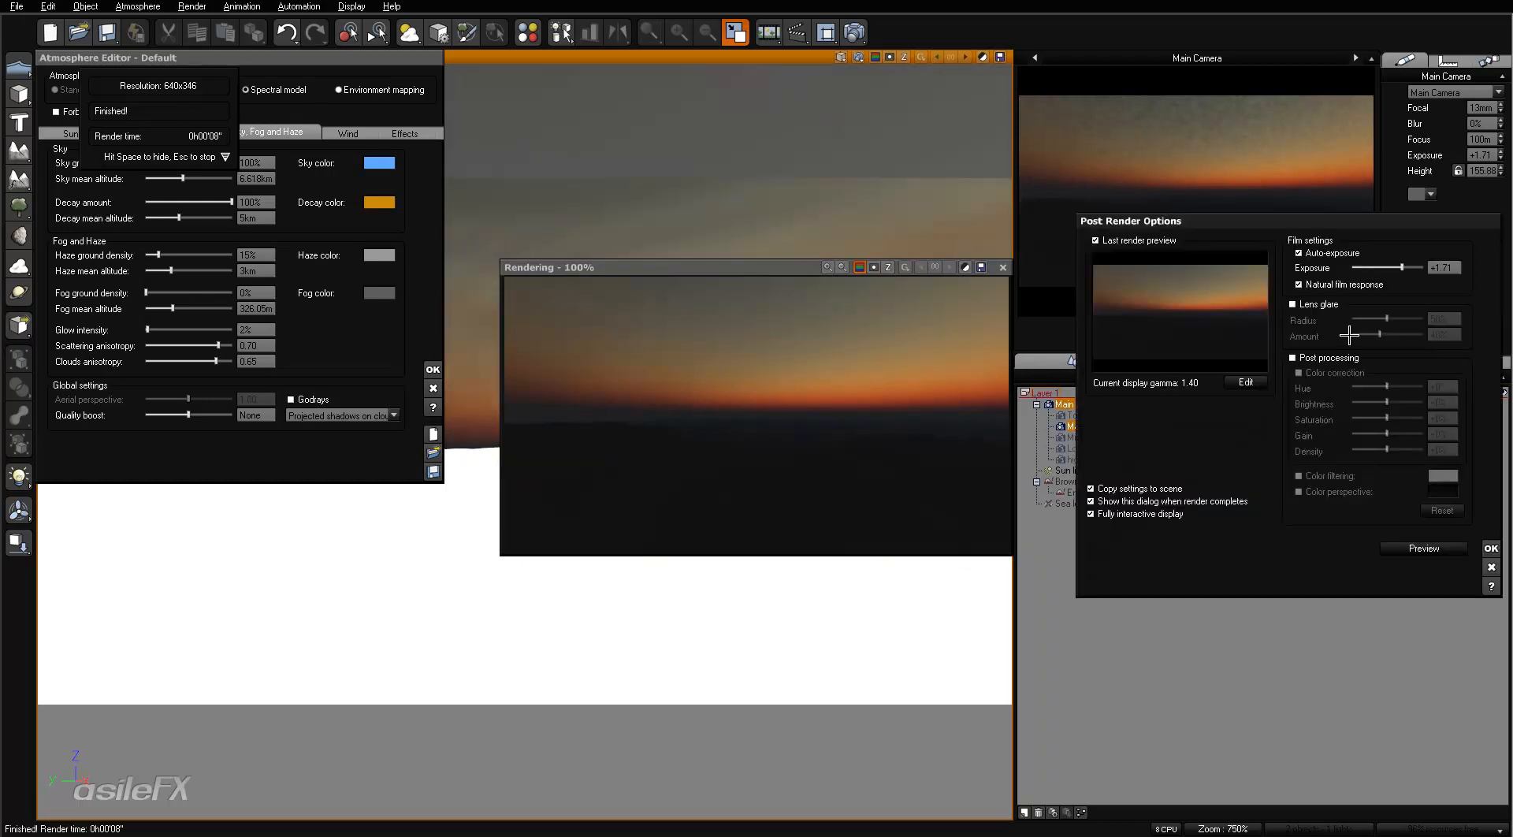
{"action": "mouse_move", "coordinate": [1402, 267]}
{"action": "left_mouse_down"}
{"action": "mouse_move", "coordinate": [1415, 266]}
{"action": "mouse_move", "coordinate": [1380, 265]}
{"action": "left_mouse_up"}
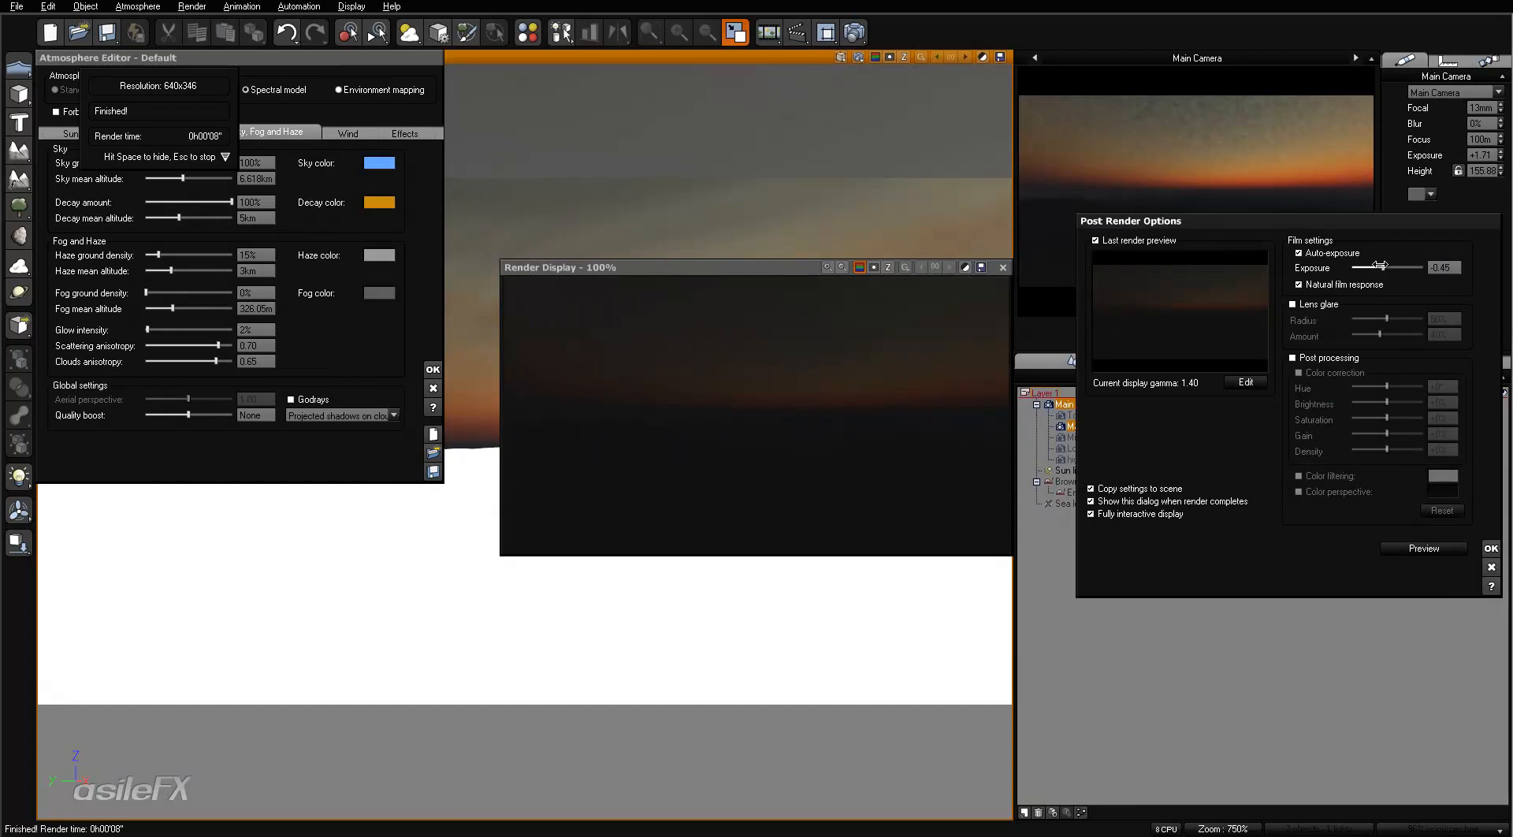
{"action": "left_click", "coordinate": [1438, 268]}
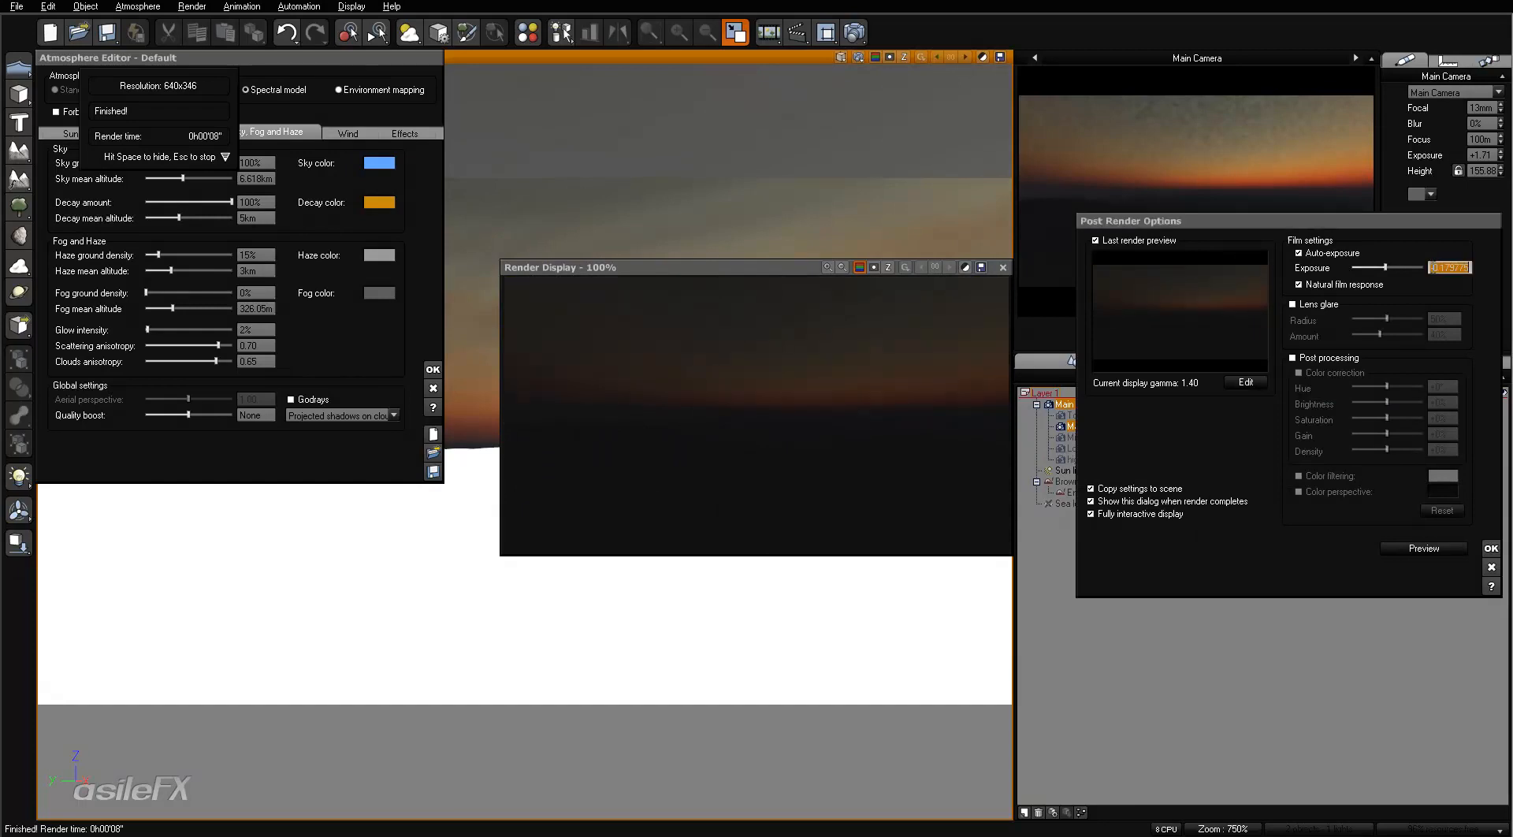
{"action": "type", "text": "0"}
{"action": "key", "text": "Return"}
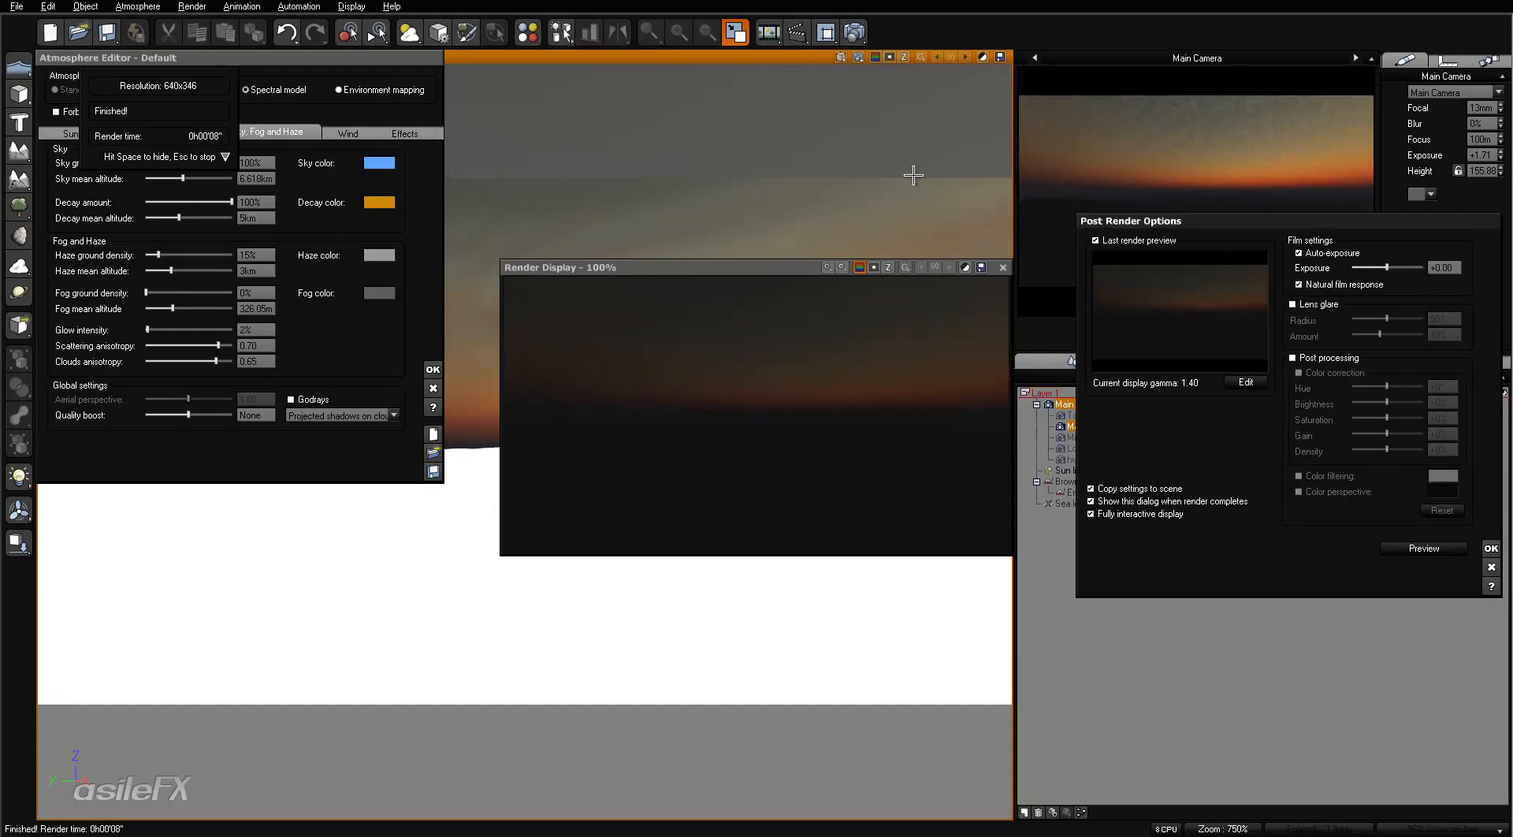
- Try post-render exposures of +3.06 and +1.08 on the finished render
{"action": "left_click", "coordinate": [1381, 267]}
{"action": "left_click_drag", "start_coordinate": [1380, 267], "coordinate": [1415, 267]}
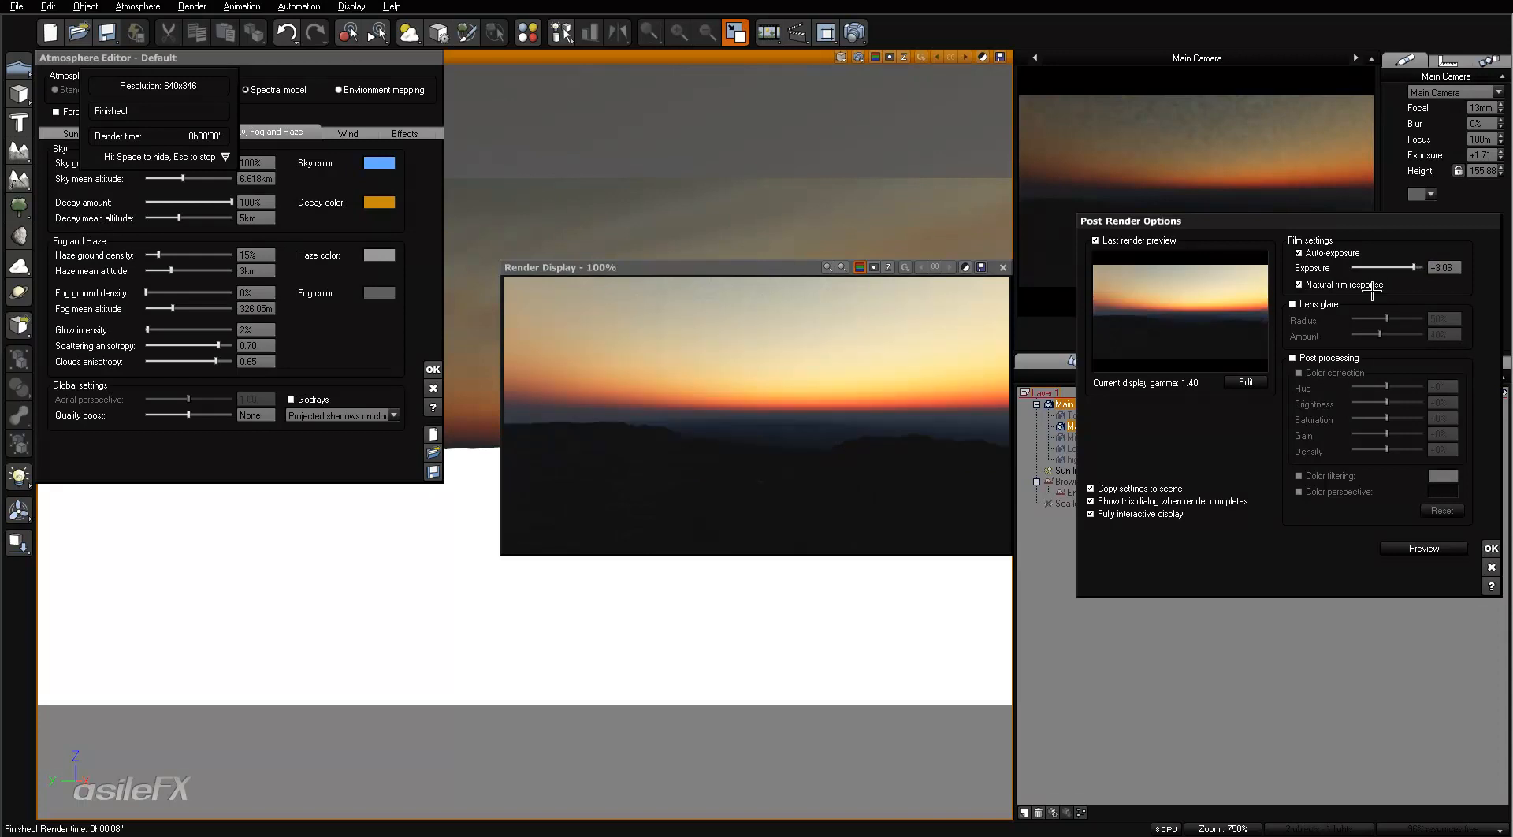
{"action": "left_click", "coordinate": [1381, 268]}
{"action": "left_click", "coordinate": [1381, 267]}
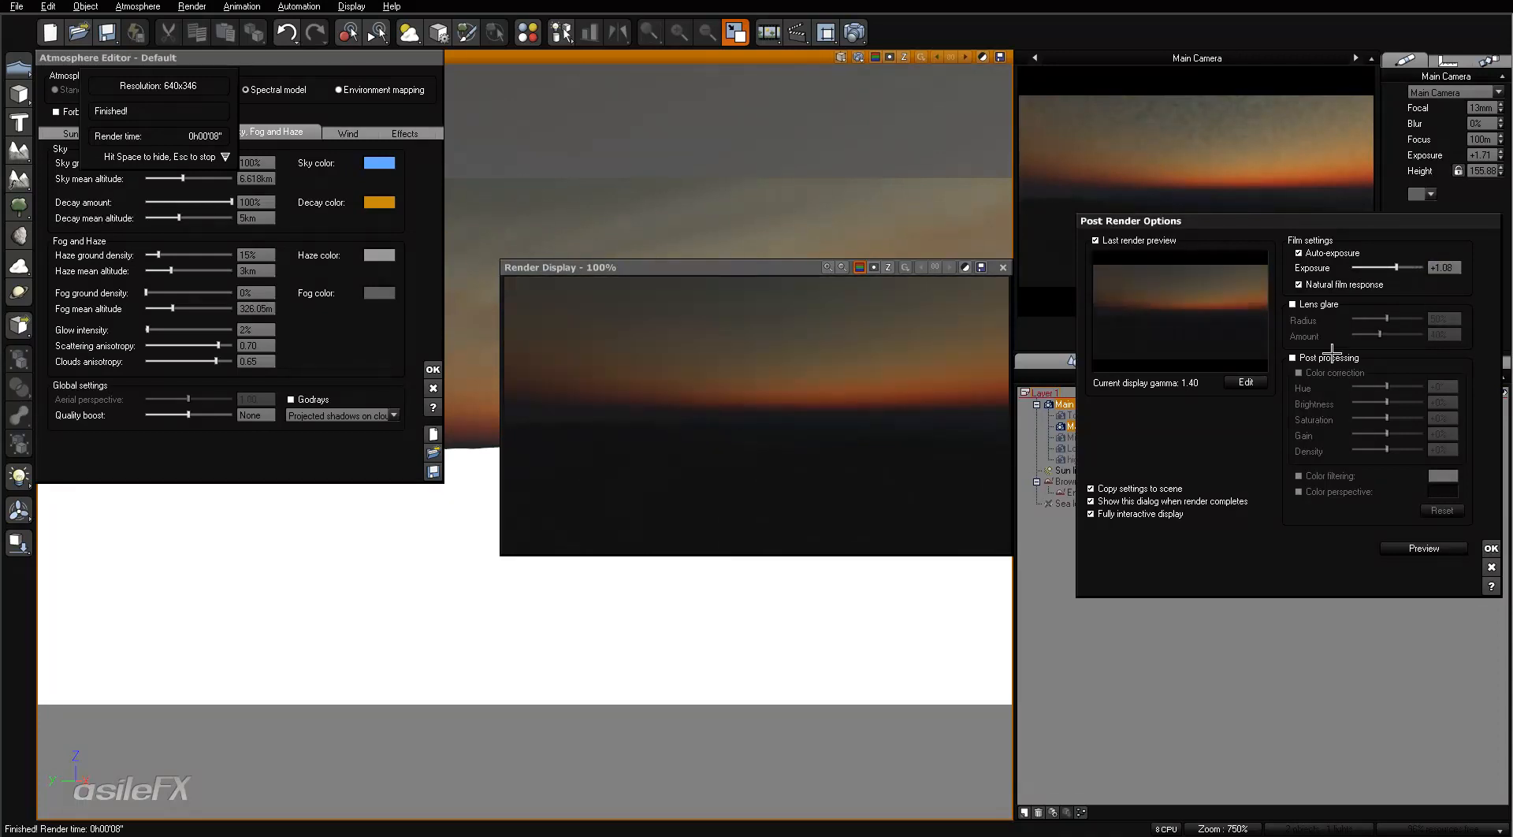
- Compare the render with natural film response off and on at exposure +1.08
{"action": "left_click", "coordinate": [1327, 284]}
{"action": "left_click", "coordinate": [1327, 285]}
{"action": "left_click", "coordinate": [1327, 285]}
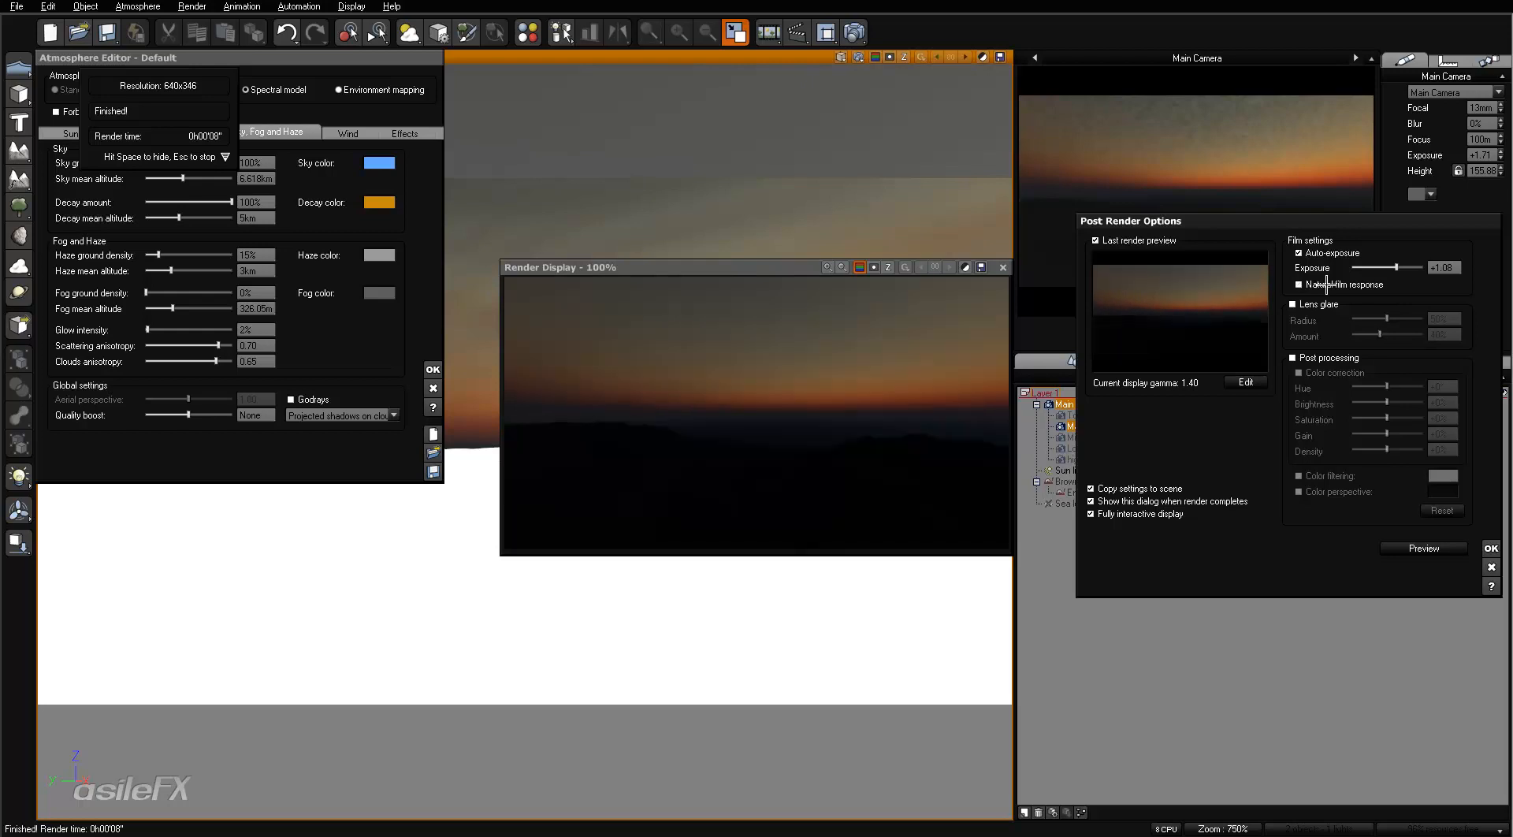
{"action": "left_click", "coordinate": [1327, 284]}
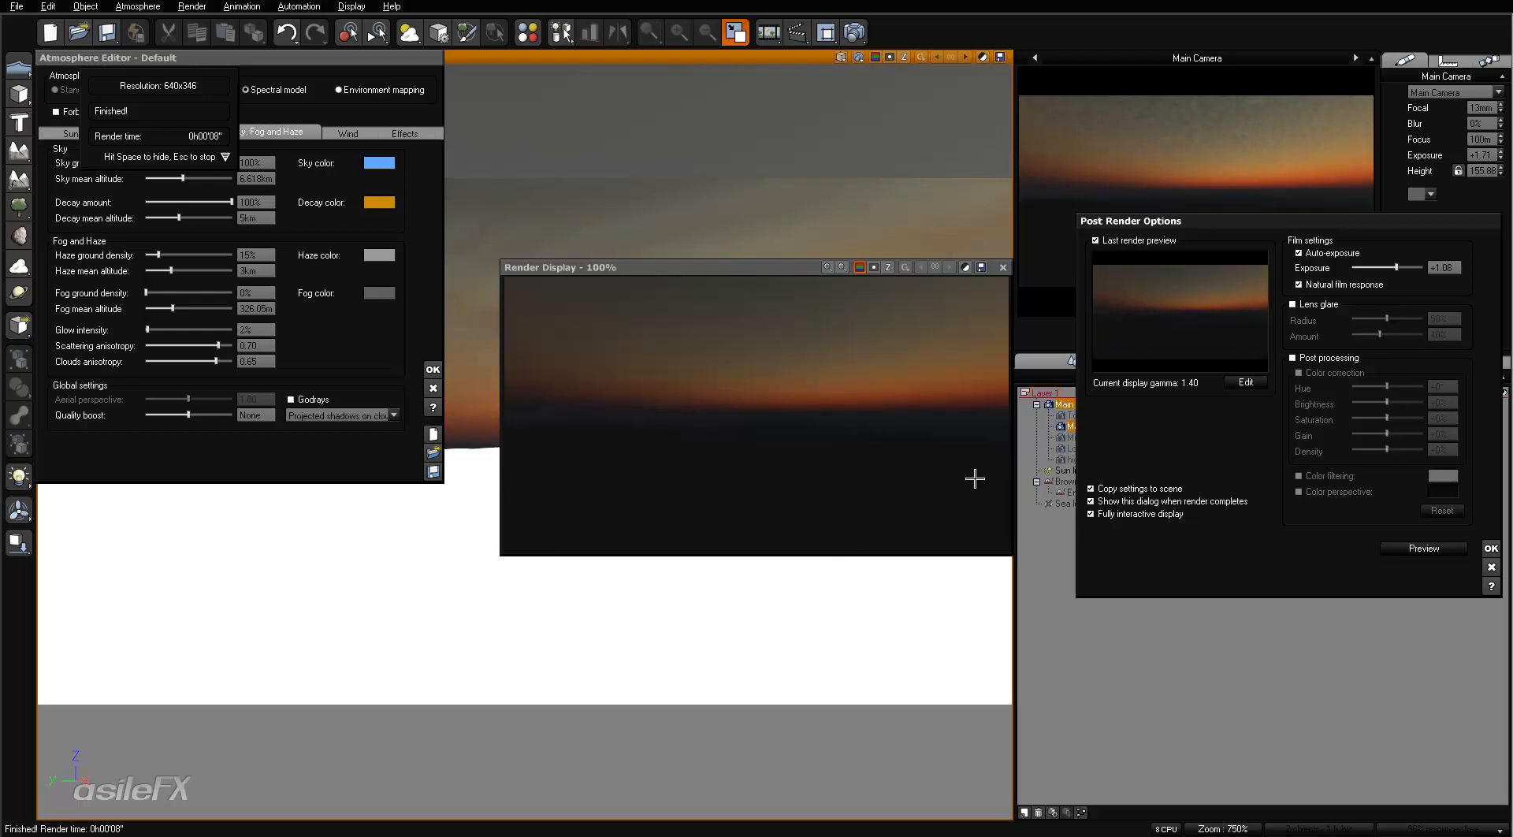
- Raise the post-render exposure to +4.00 and compare the render with and without natural film response
{"action": "left_click_drag", "start_coordinate": [1397, 268], "coordinate": [1438, 264]}
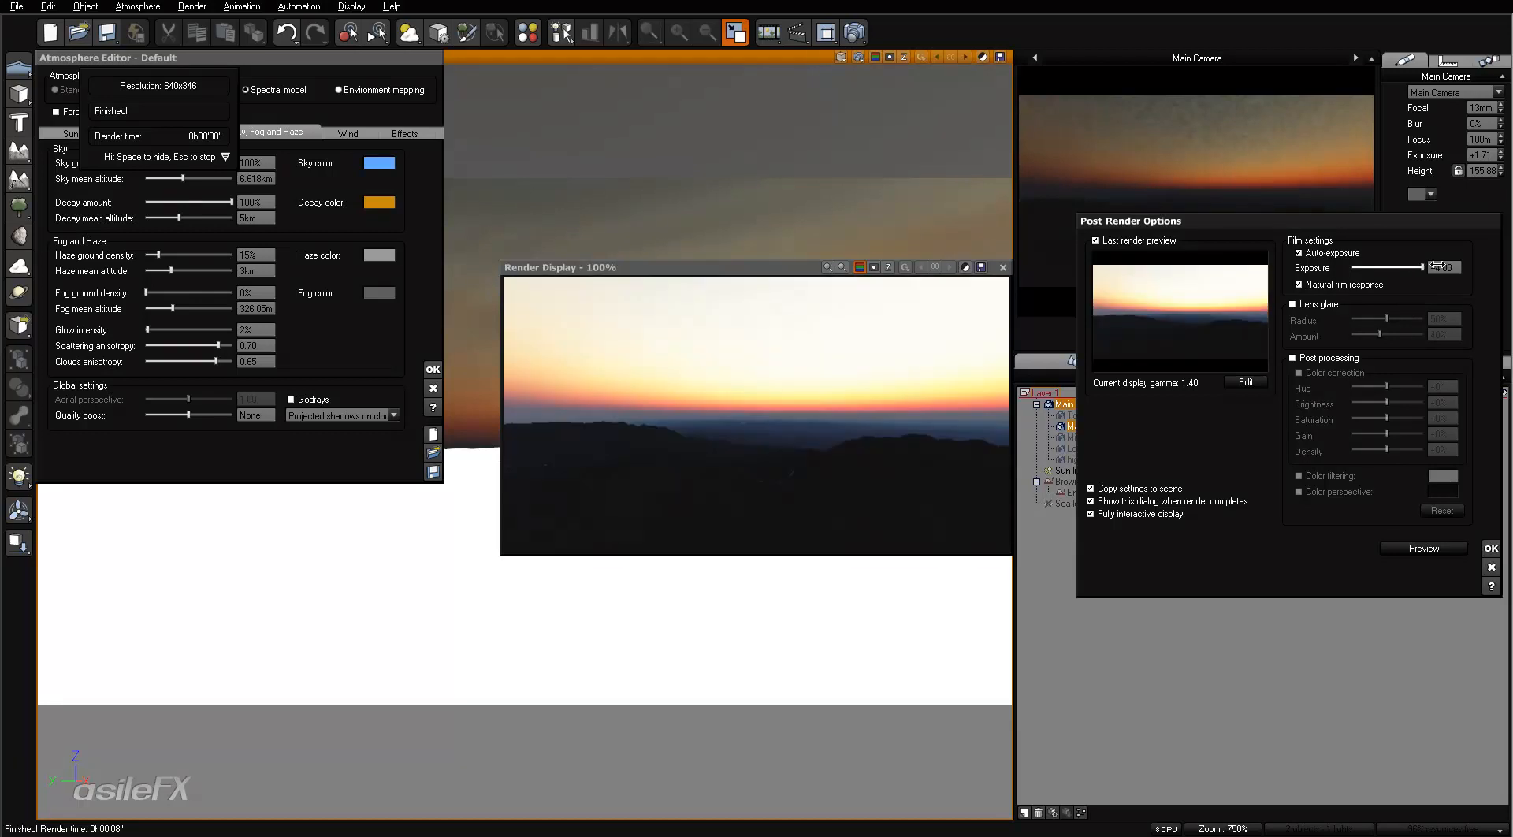
{"action": "left_click", "coordinate": [1313, 282]}
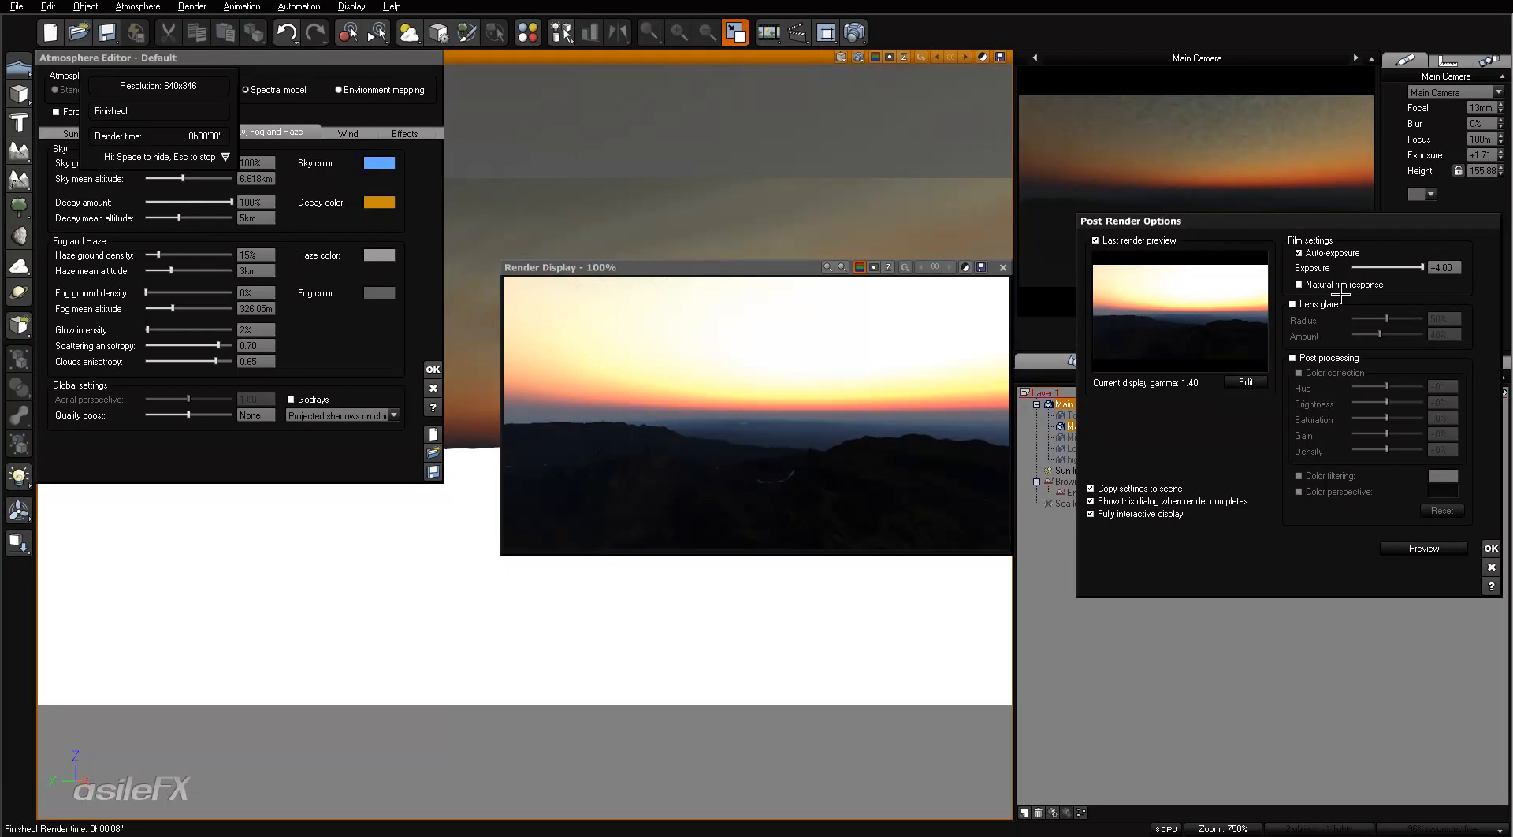
{"action": "left_click", "coordinate": [1371, 285]}
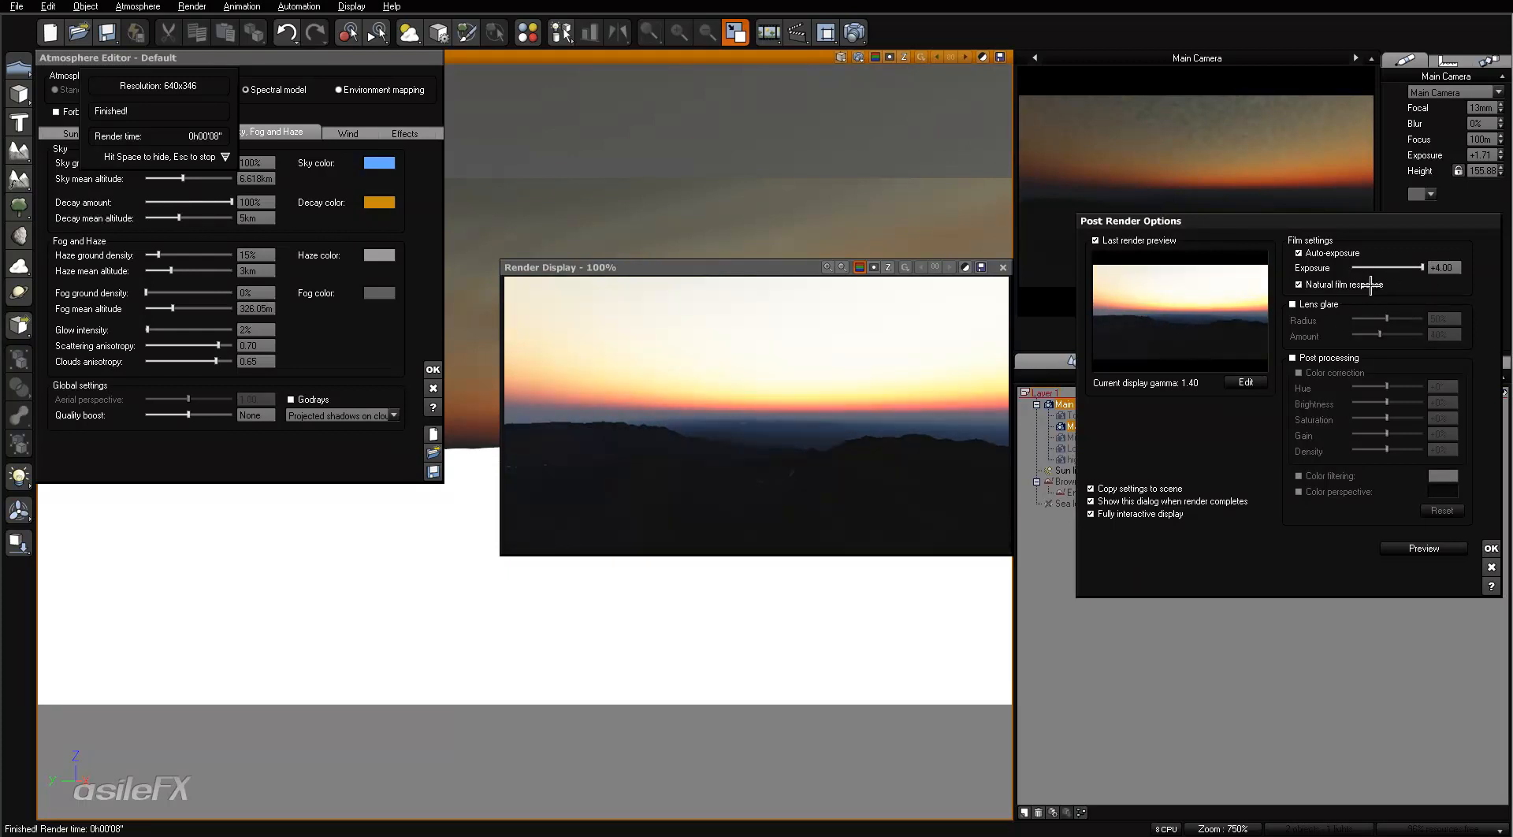
{"action": "left_click", "coordinate": [1371, 285]}
- Set the post-render exposure to +2.38 with natural film response enabled, accept the options and close the render
{"action": "left_click_drag", "start_coordinate": [1423, 268], "coordinate": [1386, 271]}
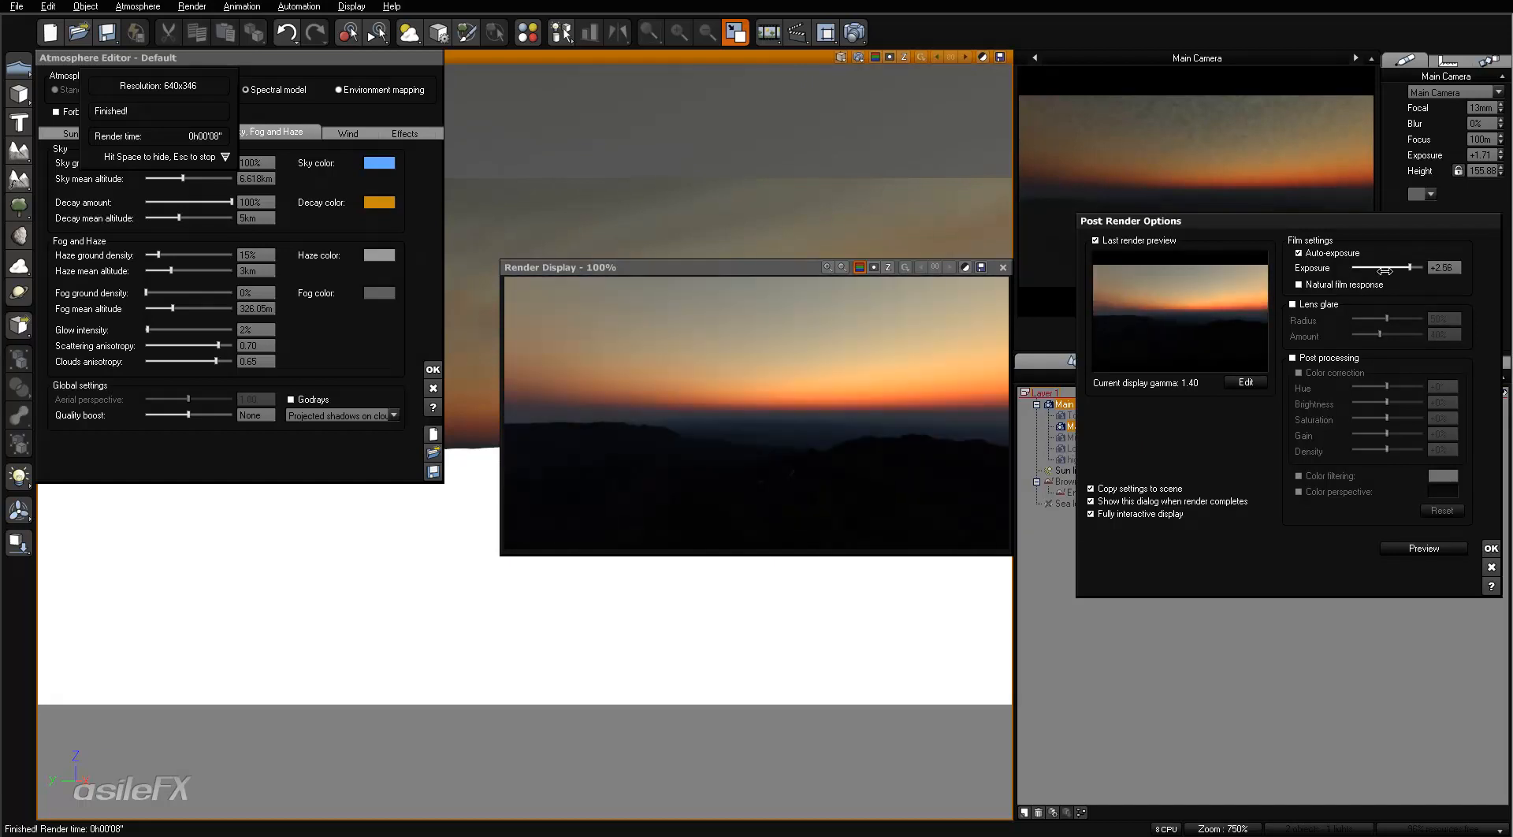
{"action": "left_click", "coordinate": [1363, 285]}
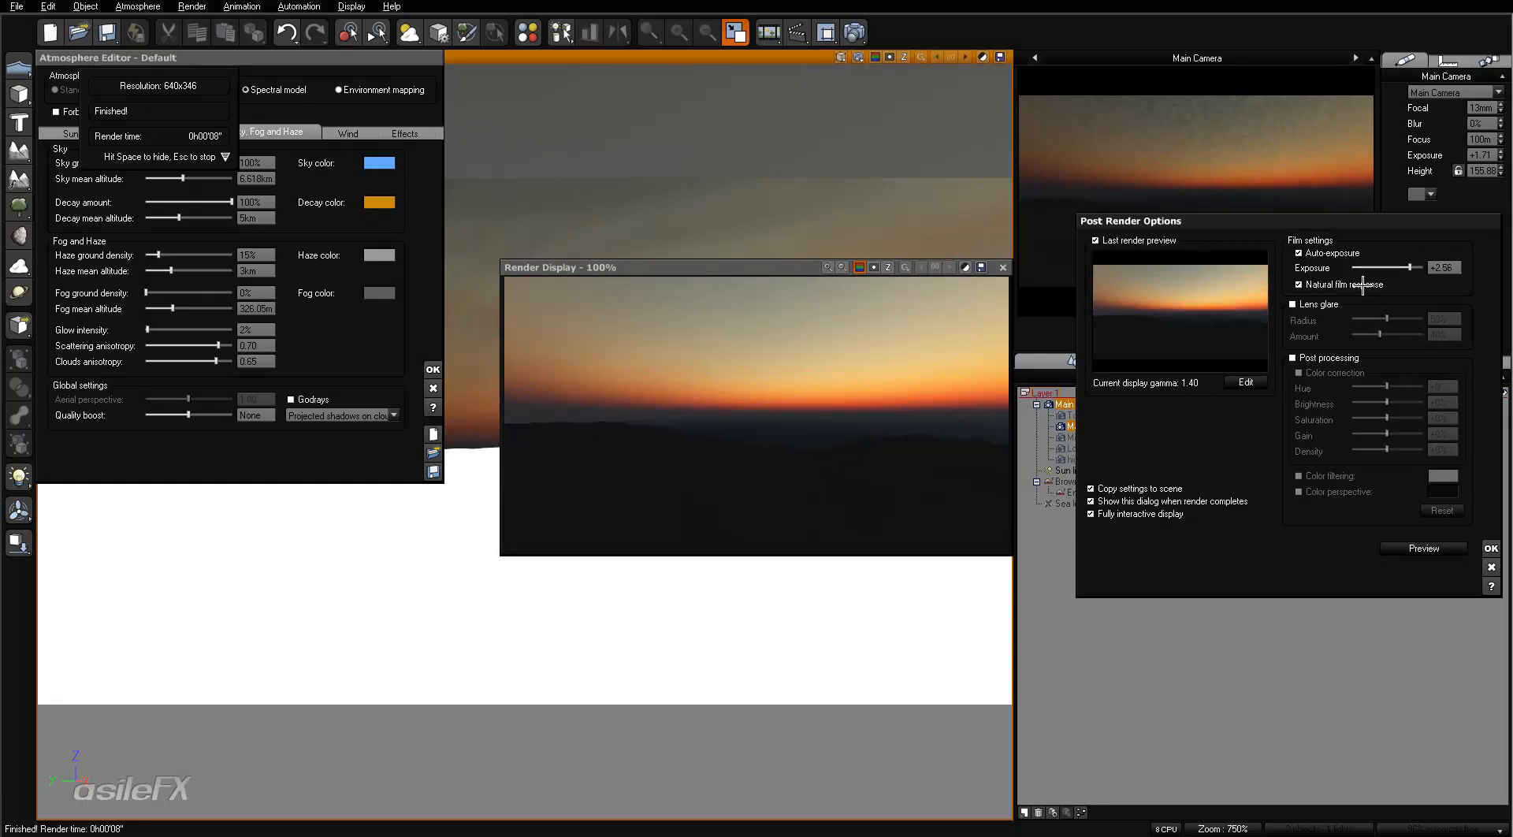
{"action": "mouse_move", "coordinate": [1409, 267]}
{"action": "left_mouse_down"}
{"action": "mouse_move", "coordinate": [1386, 267]}
{"action": "mouse_move", "coordinate": [1408, 267]}
{"action": "left_mouse_up"}
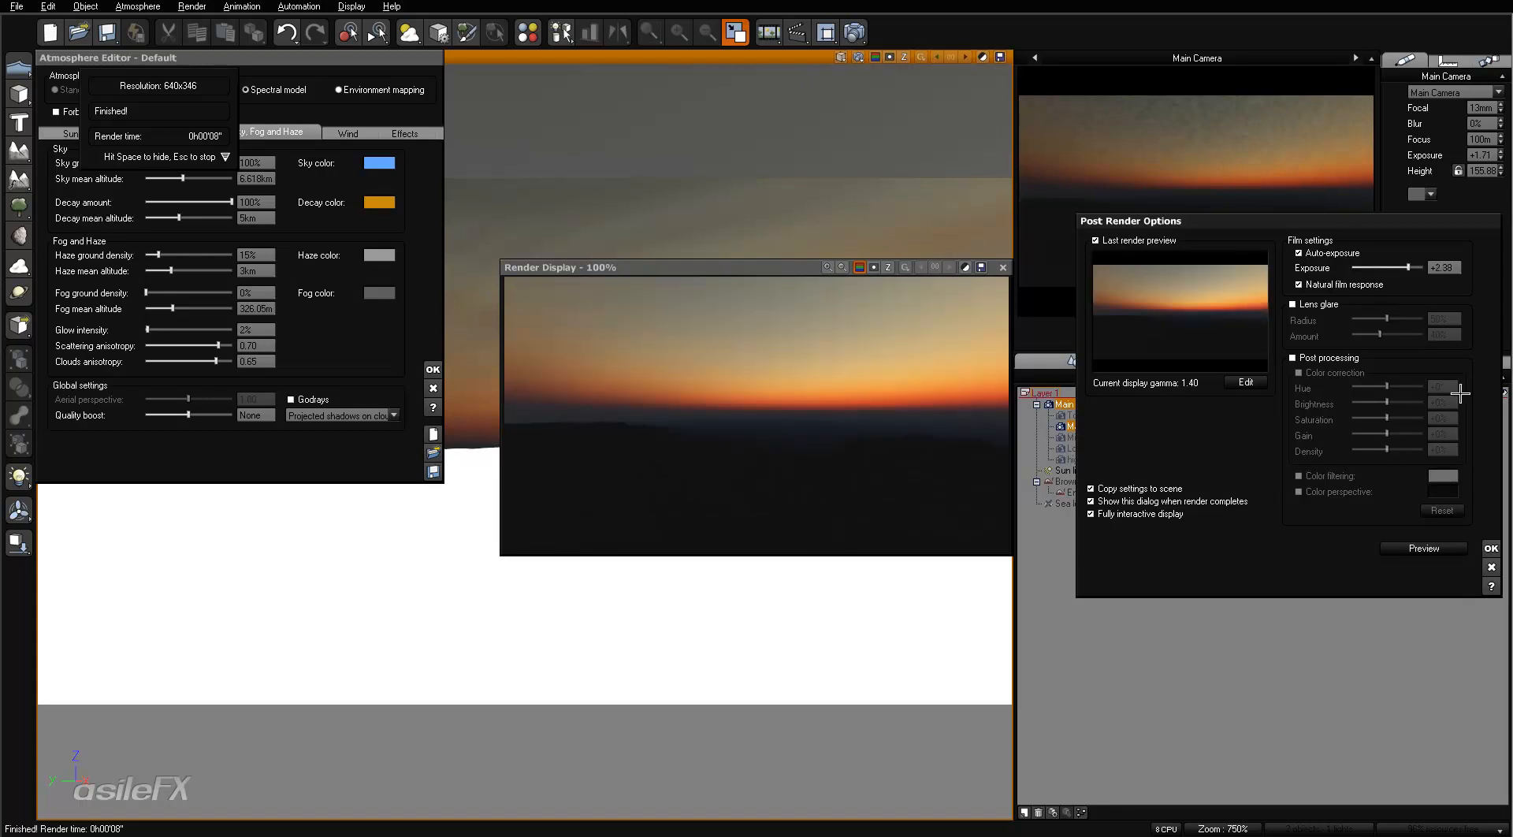
{"action": "left_click", "coordinate": [1489, 547]}
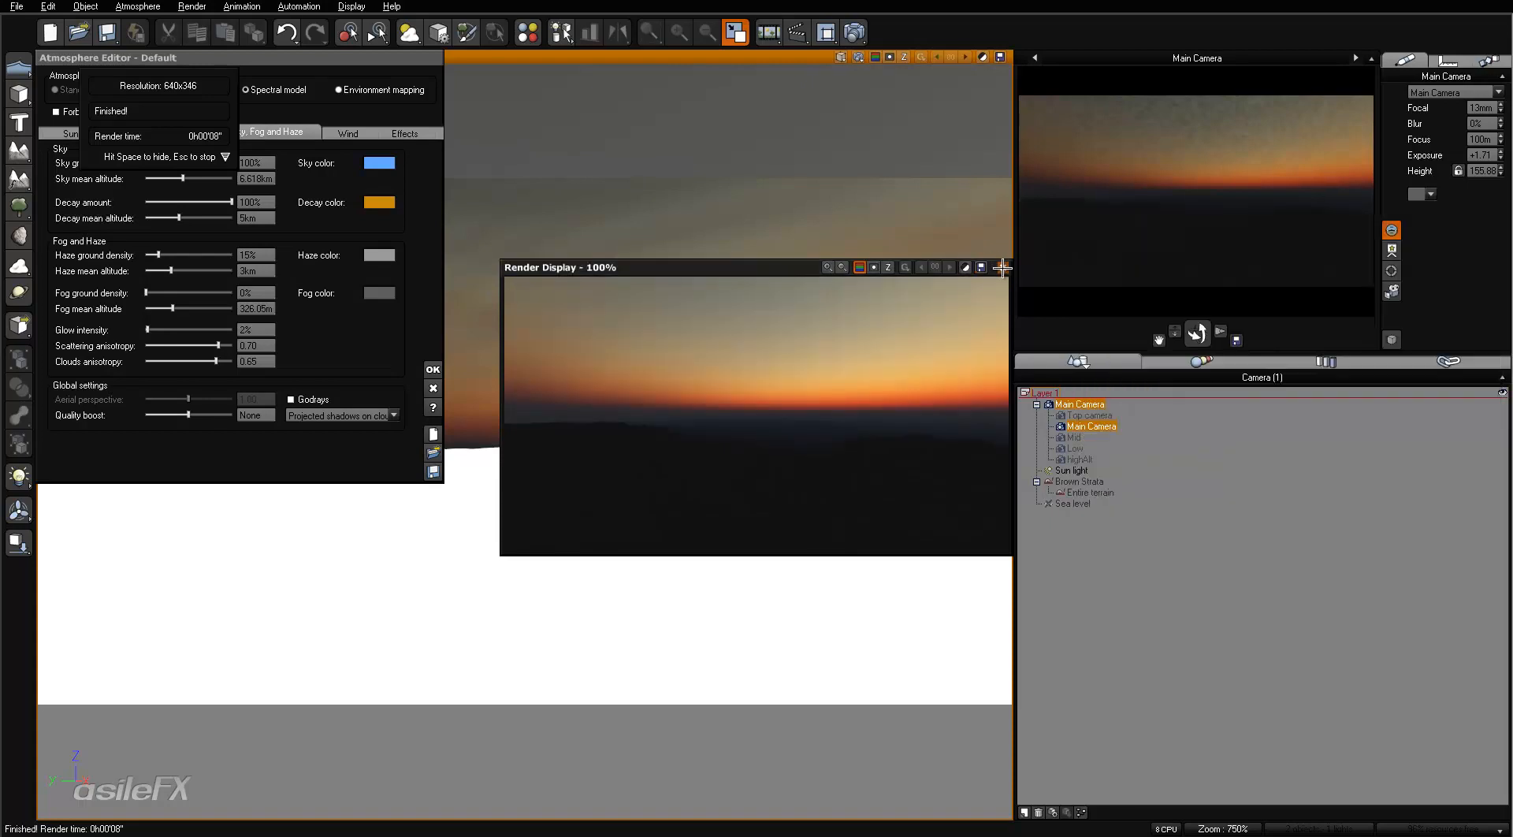
{"action": "left_click", "coordinate": [1002, 267]}
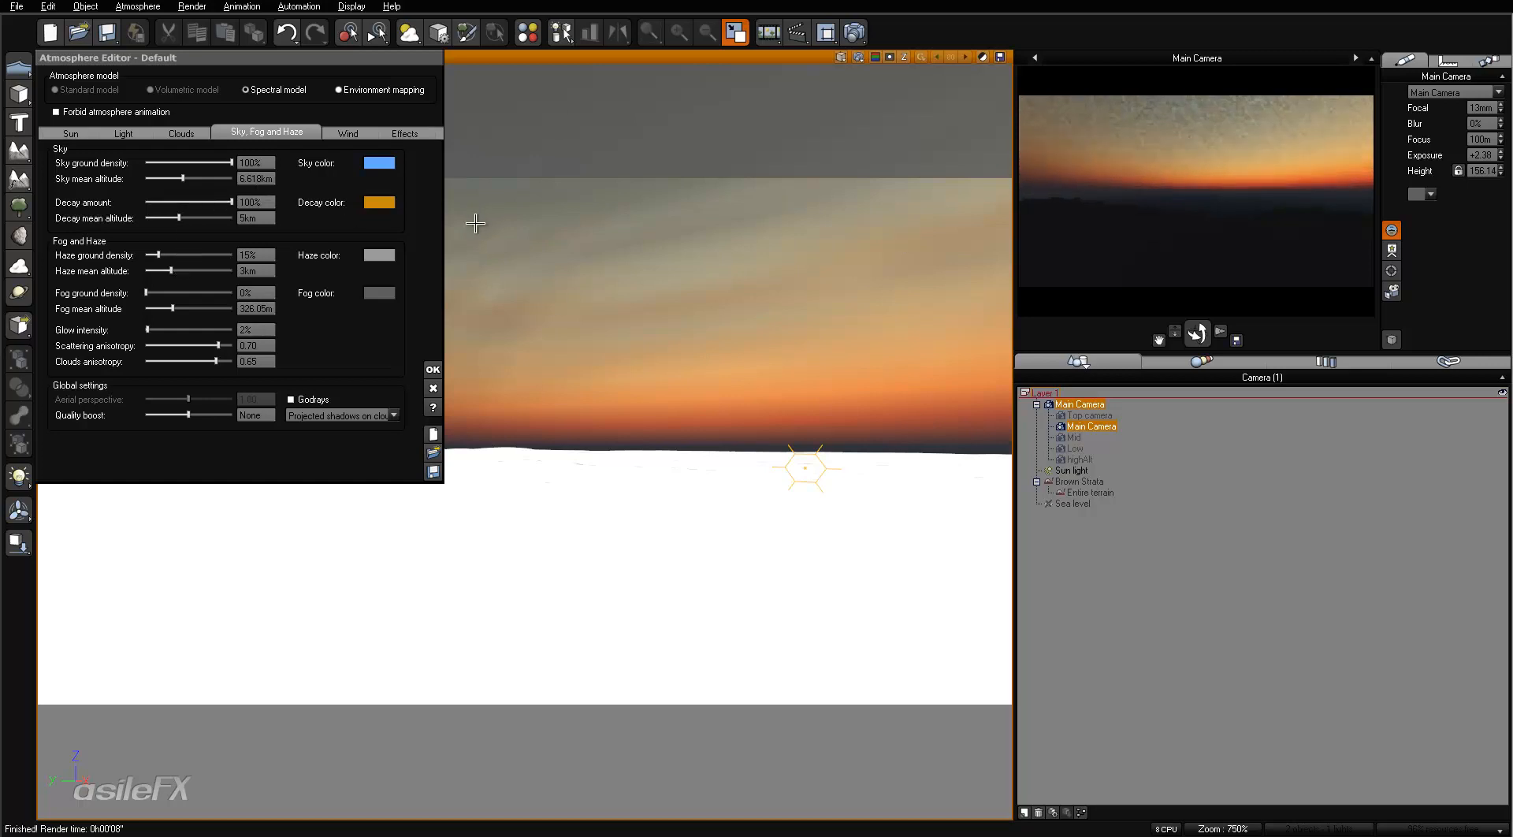
- Inspect the sky color in the color editor without changing it
{"action": "left_click", "coordinate": [385, 163]}
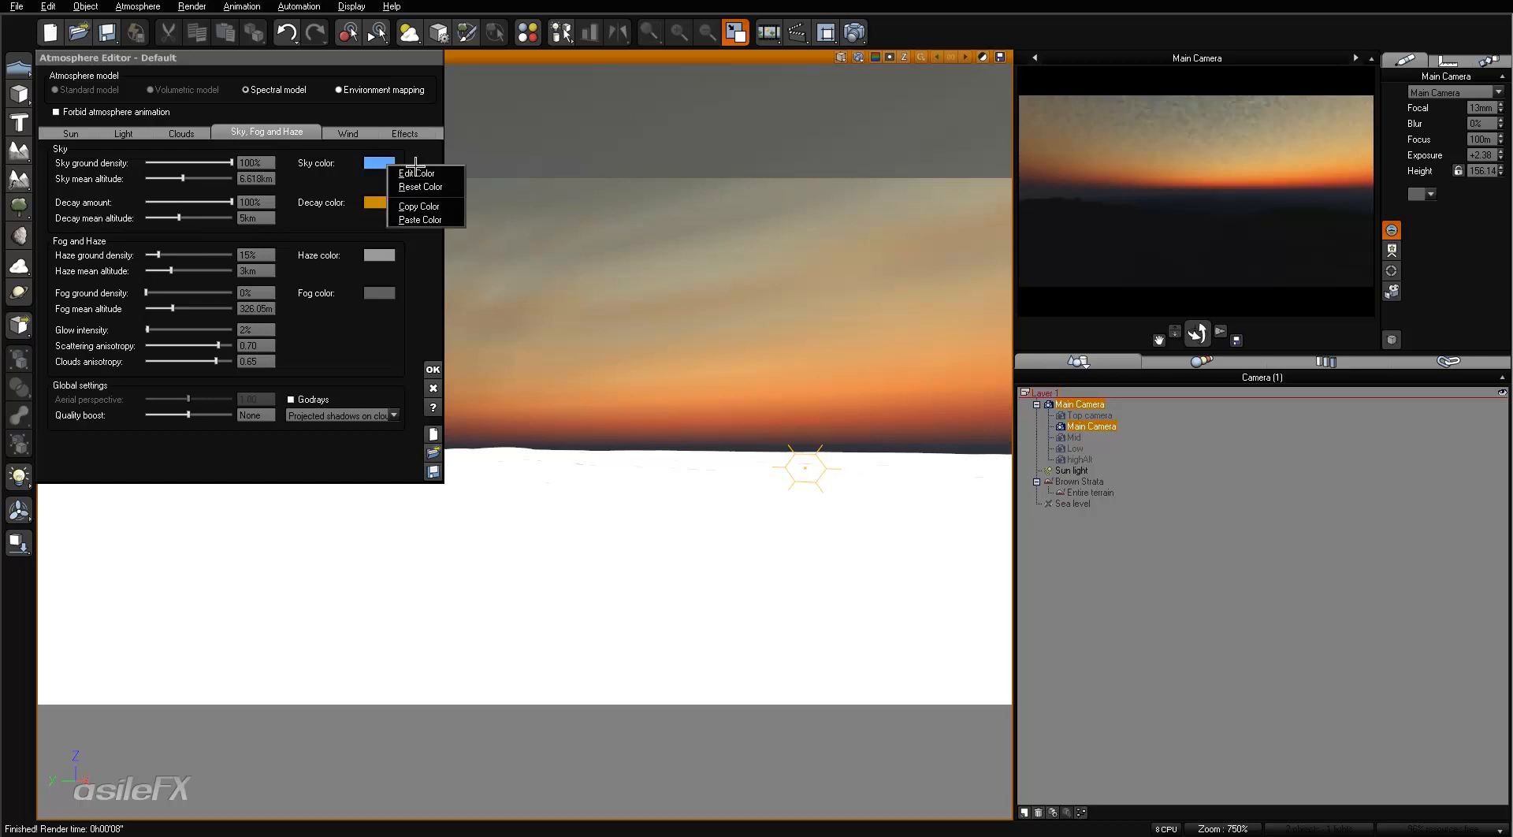
{"action": "left_click", "coordinate": [420, 167]}
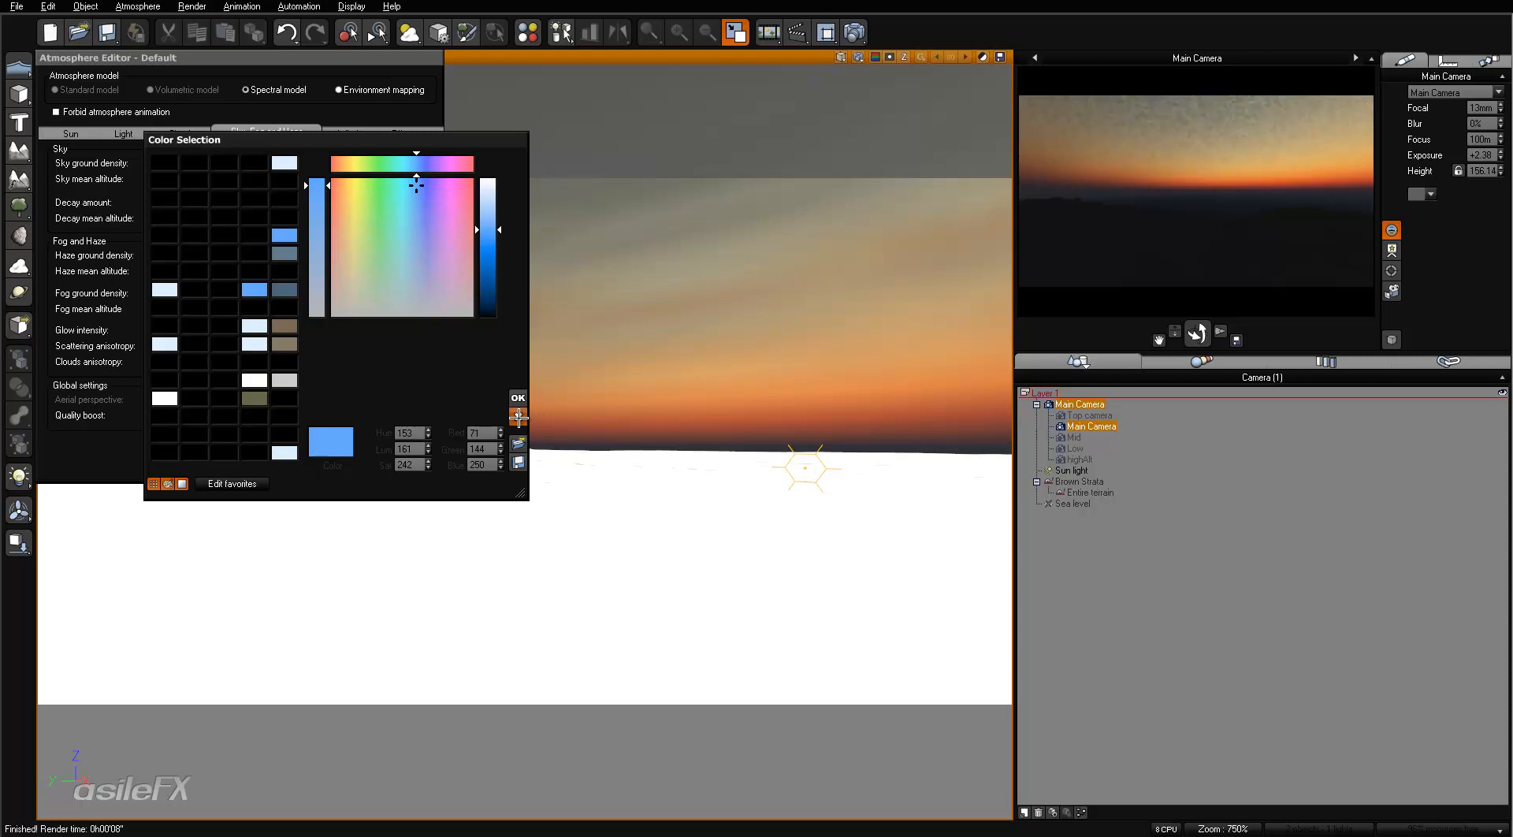
{"action": "left_click", "coordinate": [519, 418]}
{"action": "right_click", "coordinate": [386, 163]}
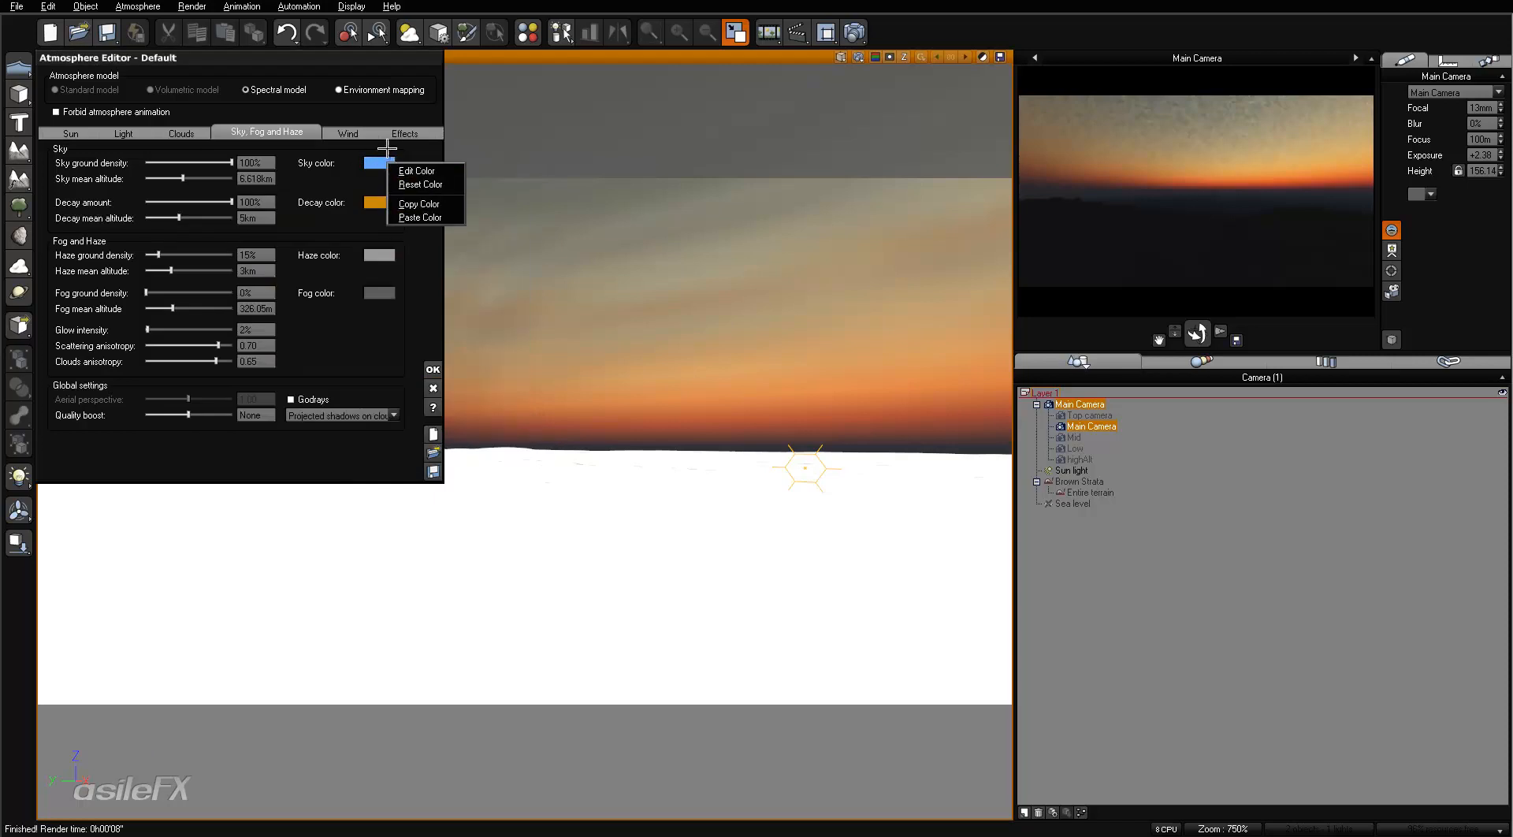
{"action": "left_click", "coordinate": [347, 226]}
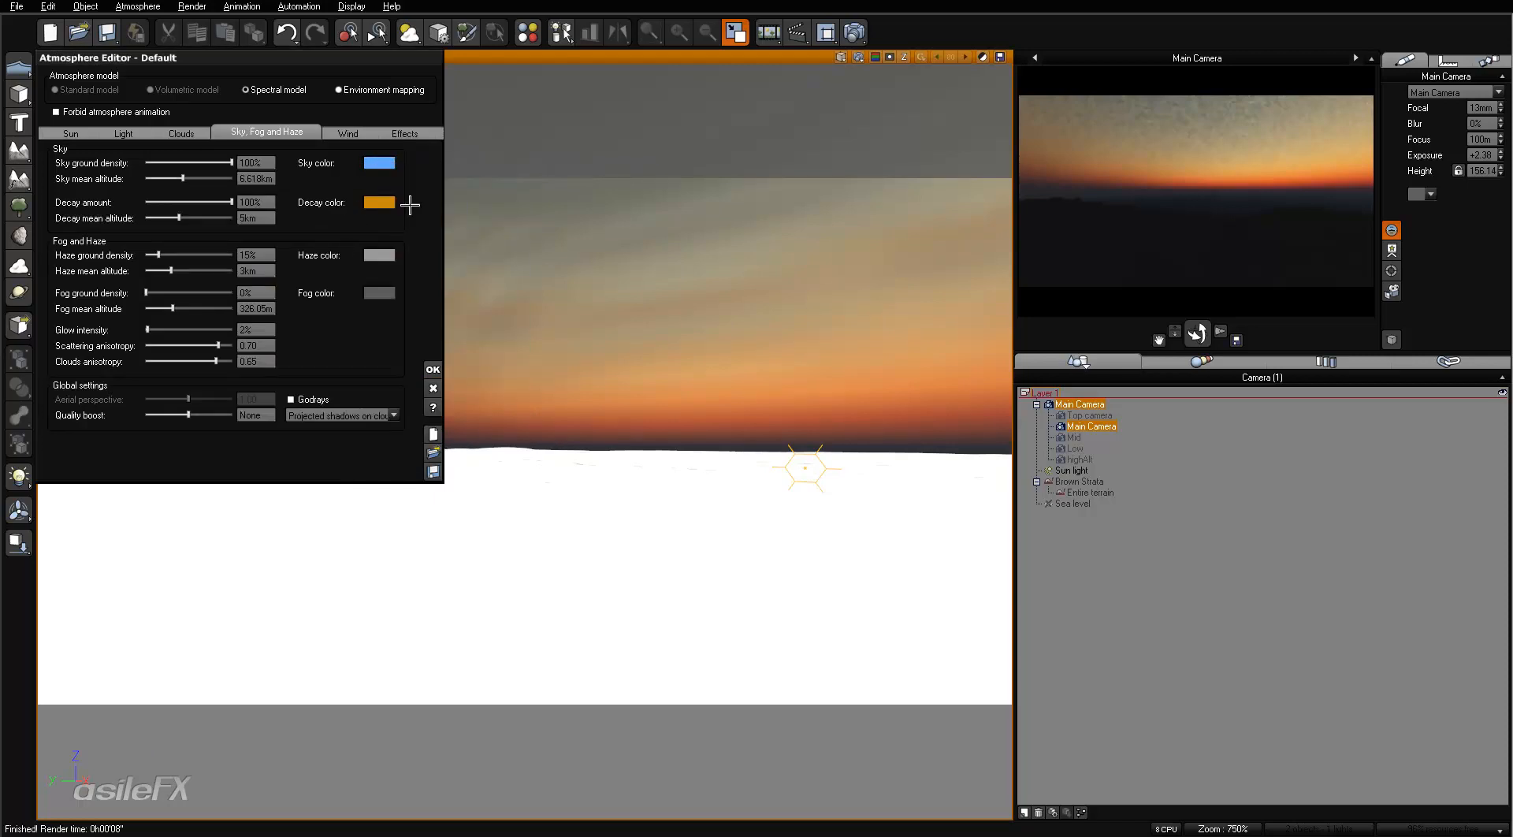
{"action": "right_click", "coordinate": [386, 160]}
{"action": "left_click", "coordinate": [402, 166]}
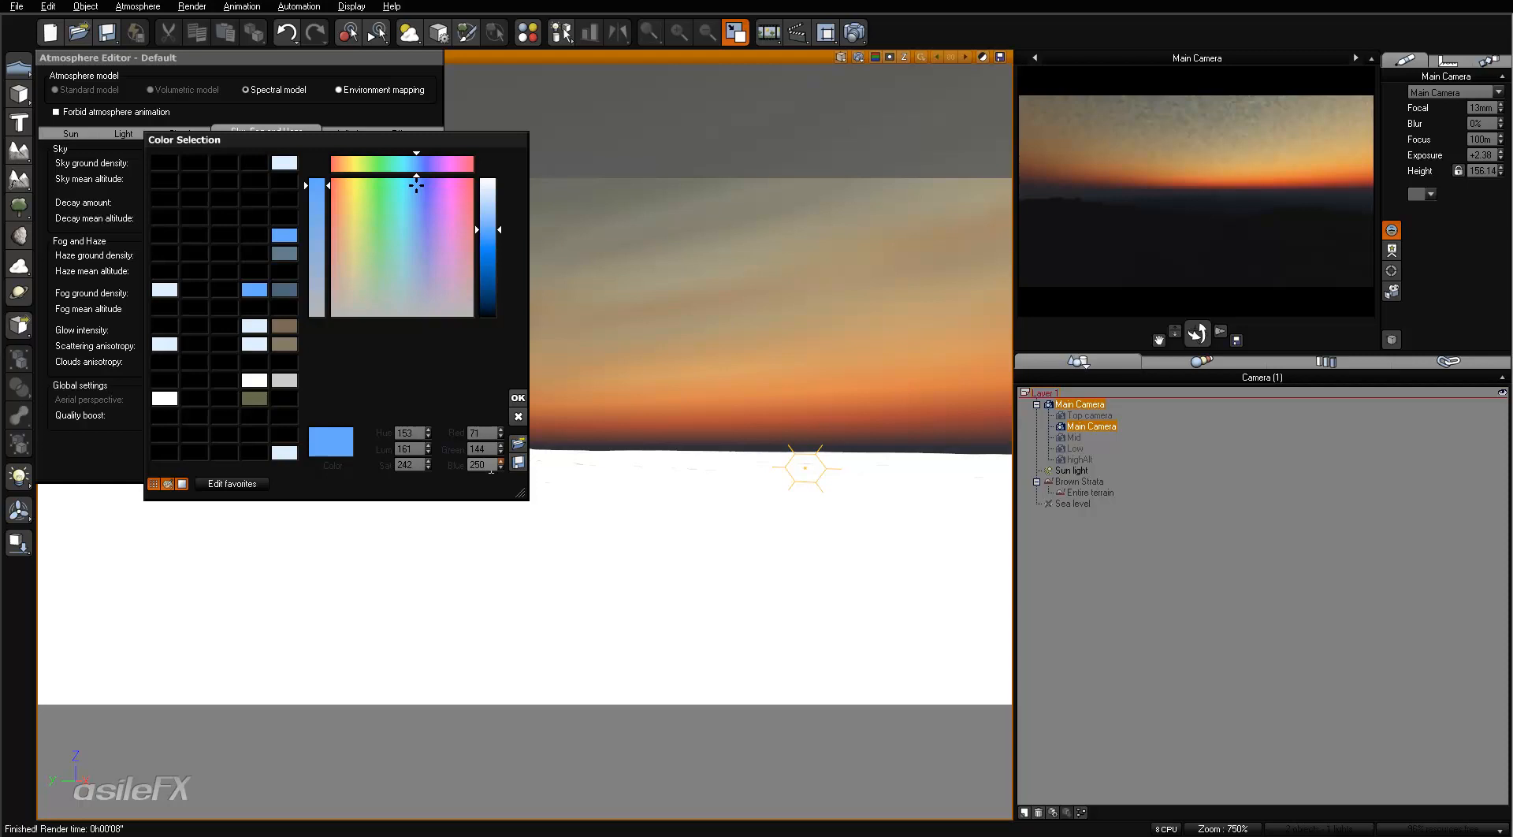
{"action": "left_click", "coordinate": [518, 397]}
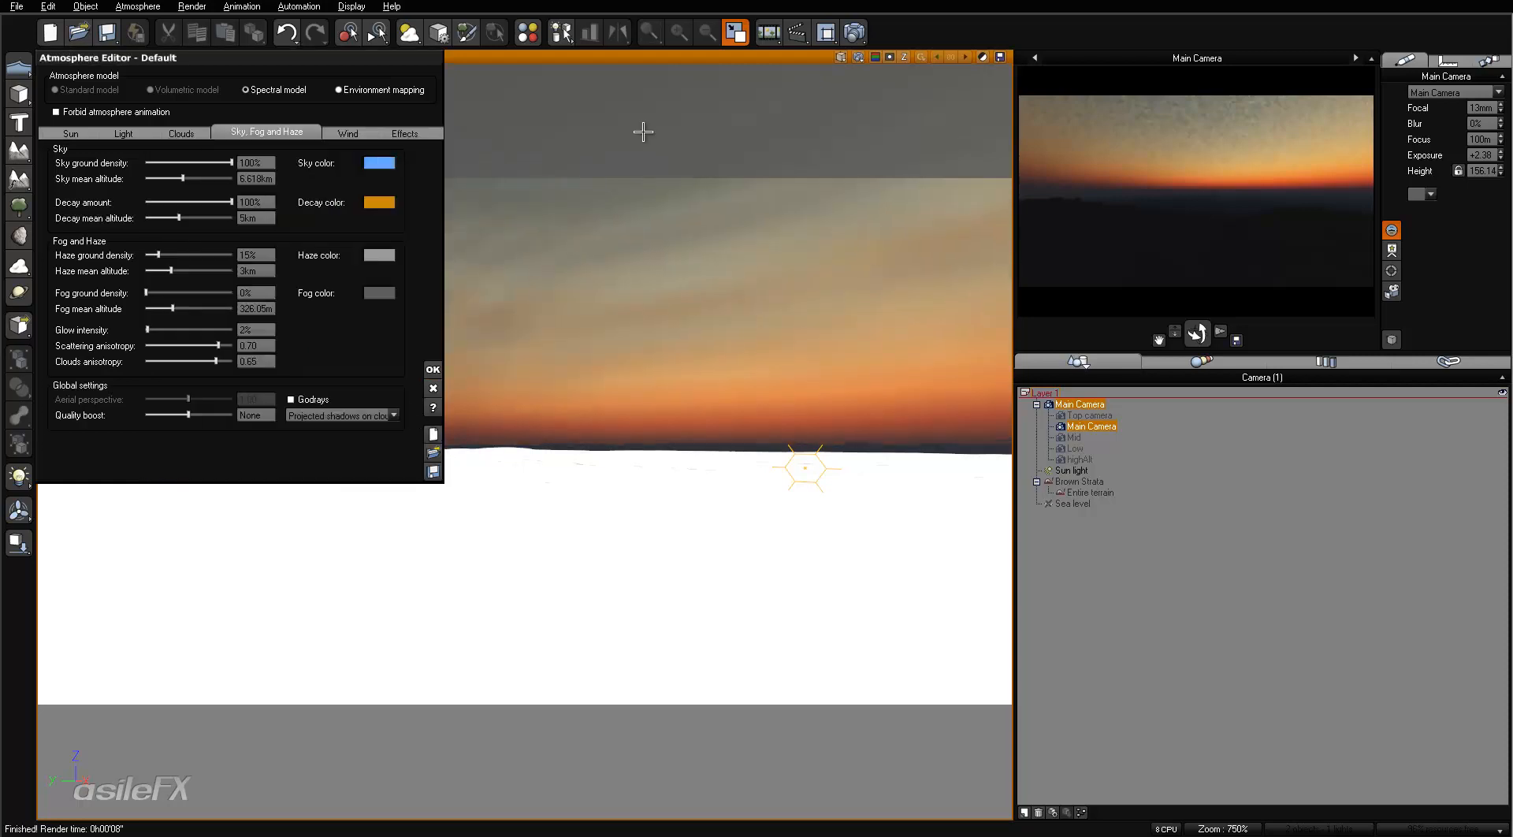
- Reset the sky color and the decay color to their defaults
{"action": "right_click", "coordinate": [384, 158]}
{"action": "left_click", "coordinate": [395, 179]}
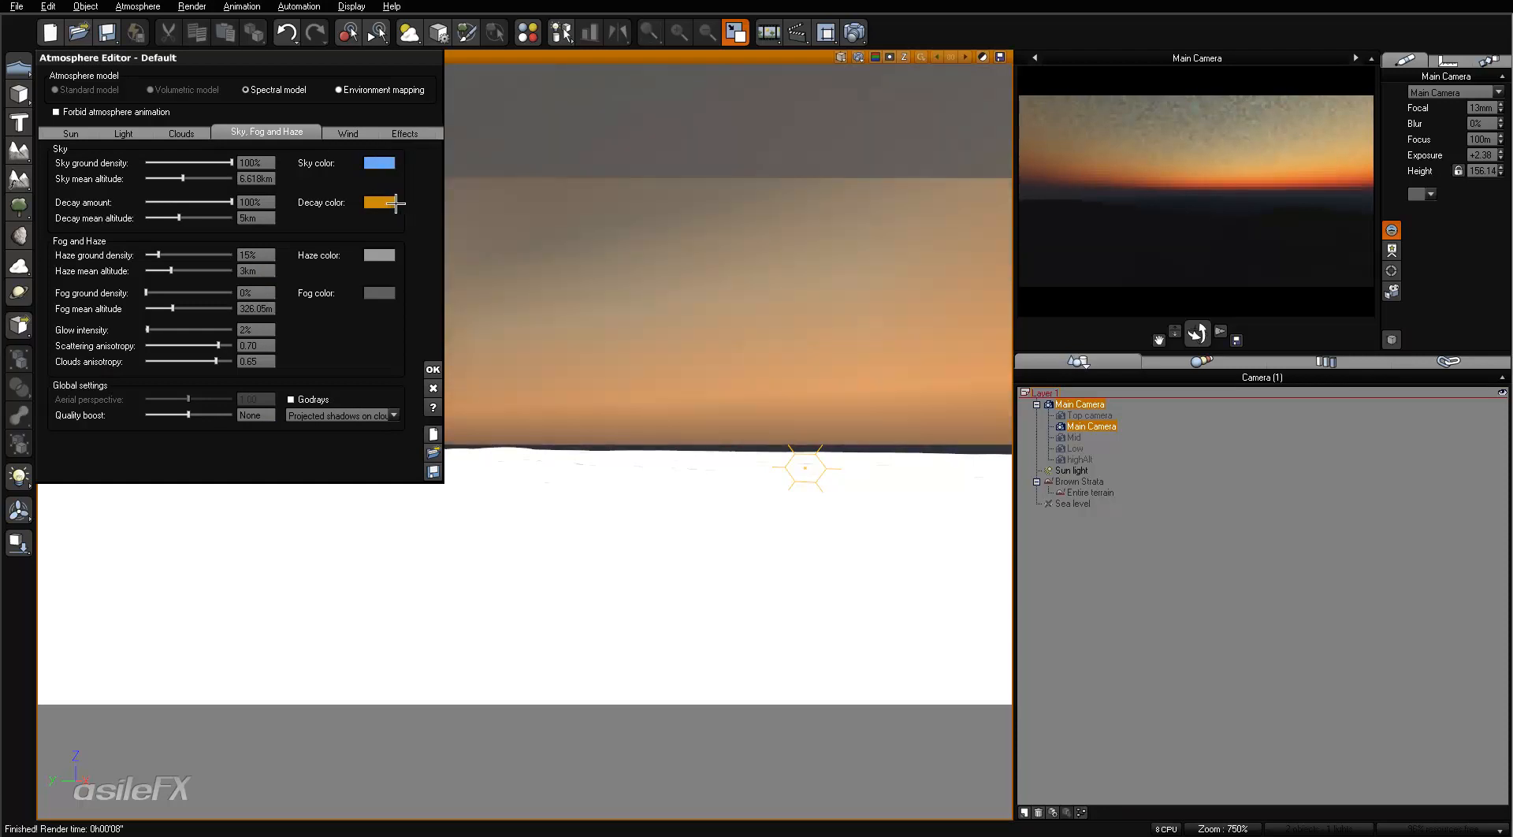
{"action": "right_click", "coordinate": [387, 207]}
{"action": "left_click", "coordinate": [398, 232]}
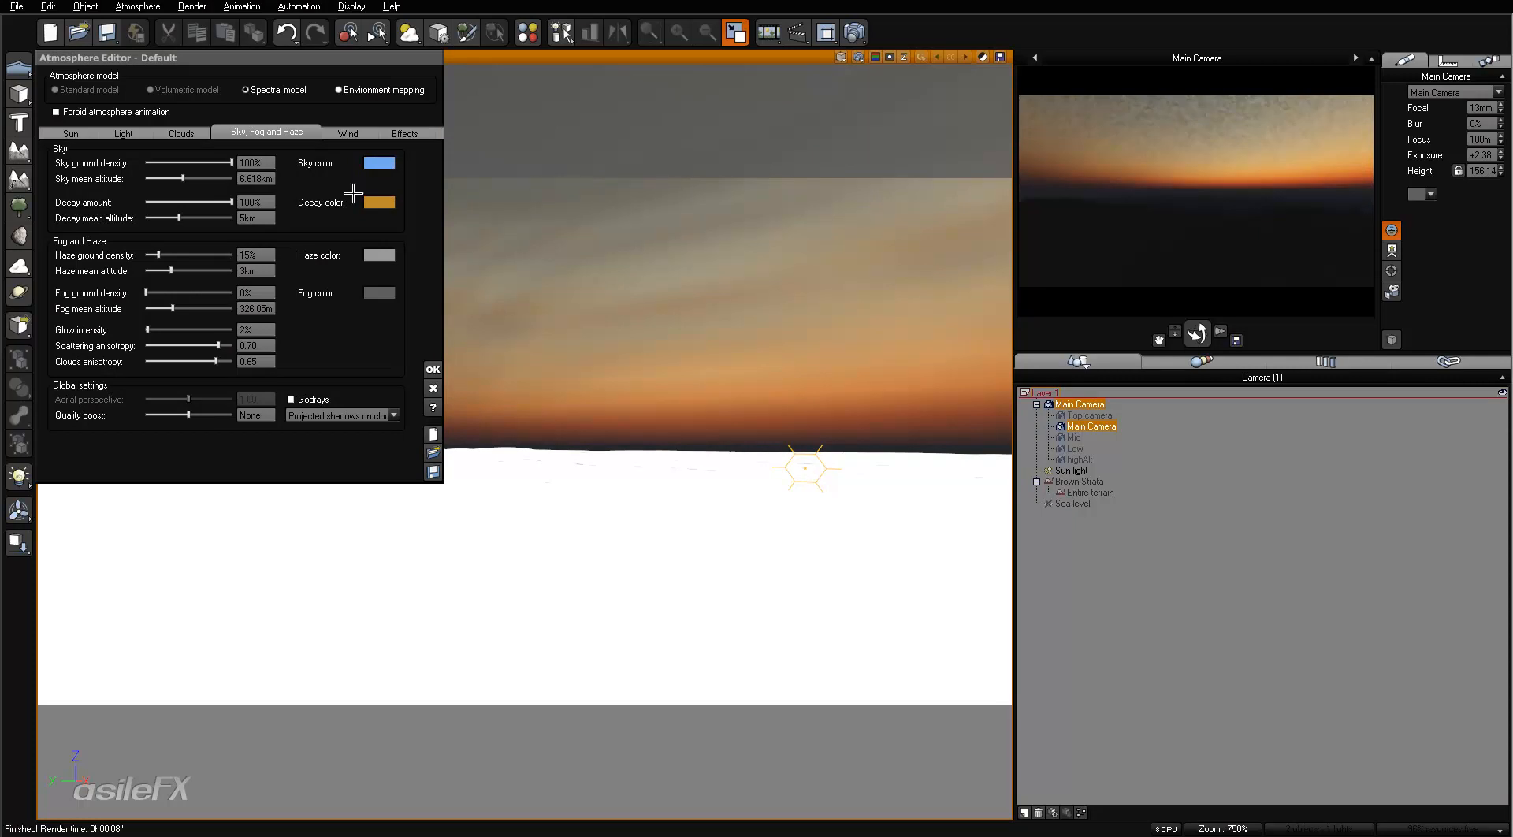
- Set the sky mean altitude to 6 km
{"action": "left_click", "coordinate": [260, 179]}
{"action": "type", "text": "6"}
{"action": "key", "text": "Return"}
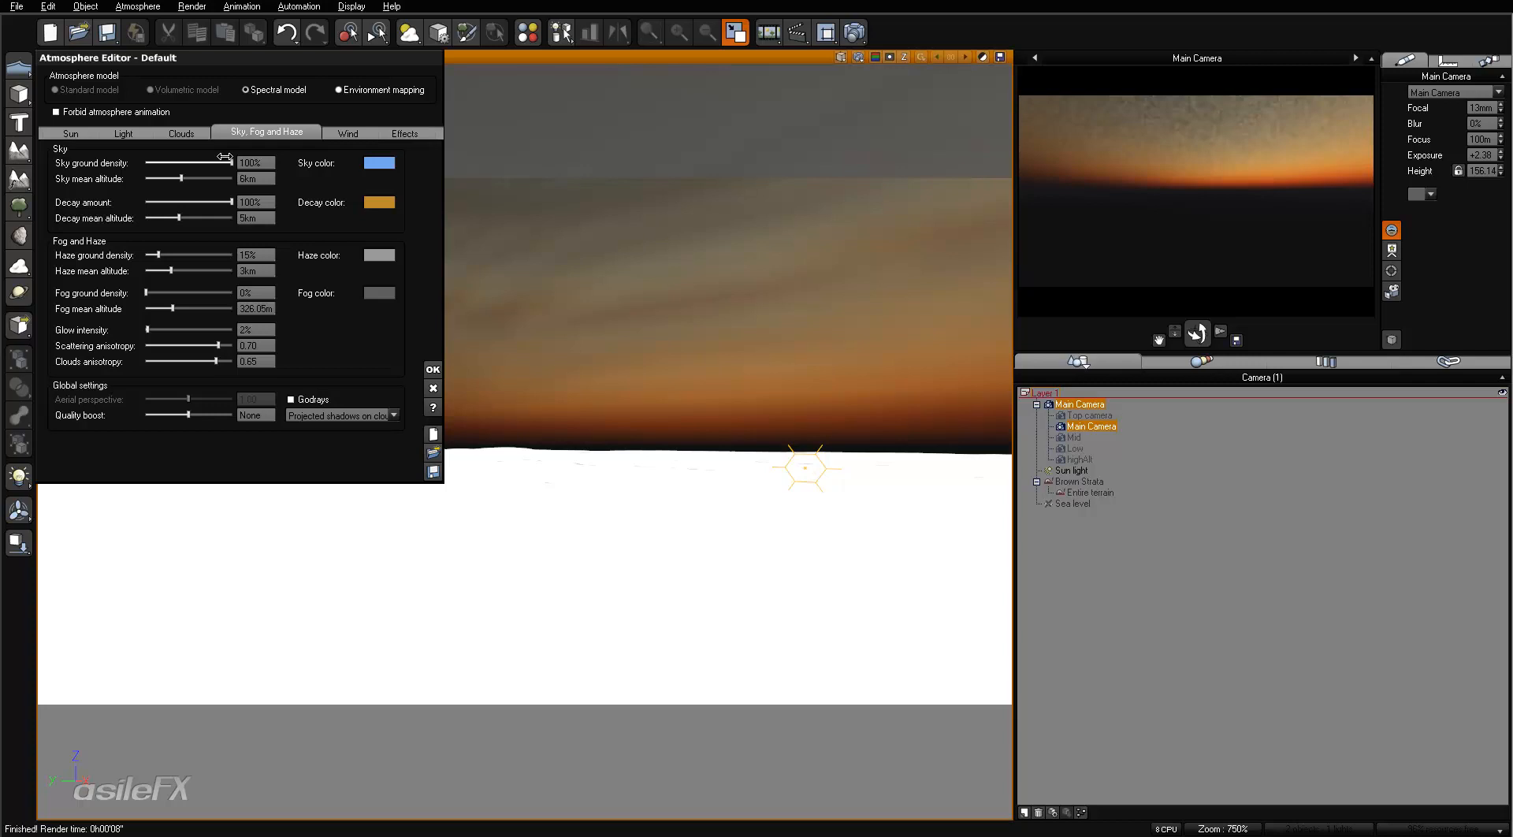
- Test sun sizes of 6% and 26% in the preview, then set the sun to 12% and its corona to 46%
{"action": "left_click", "coordinate": [72, 135]}
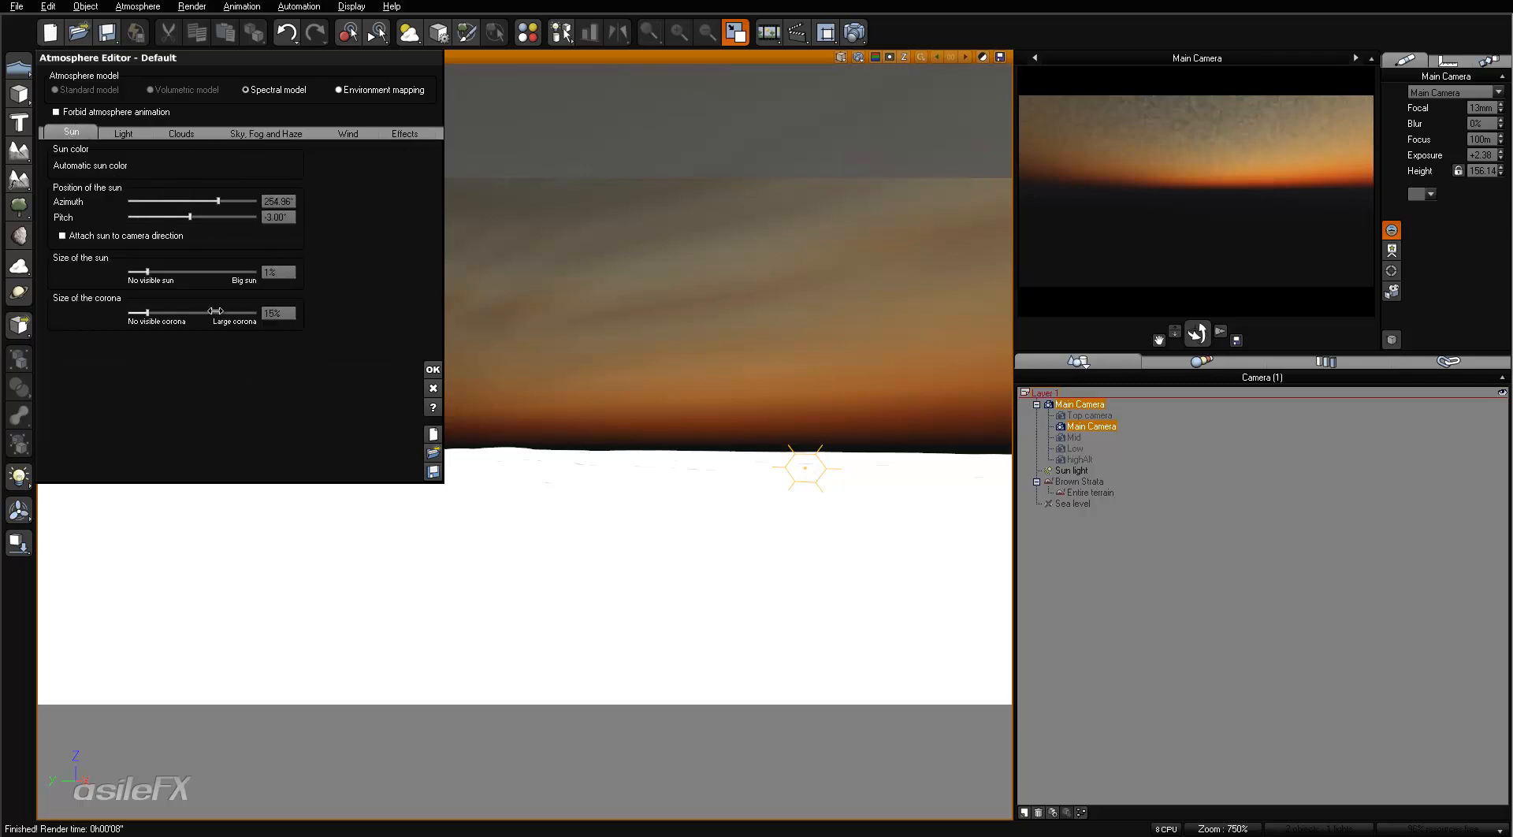
{"action": "left_click", "coordinate": [182, 272]}
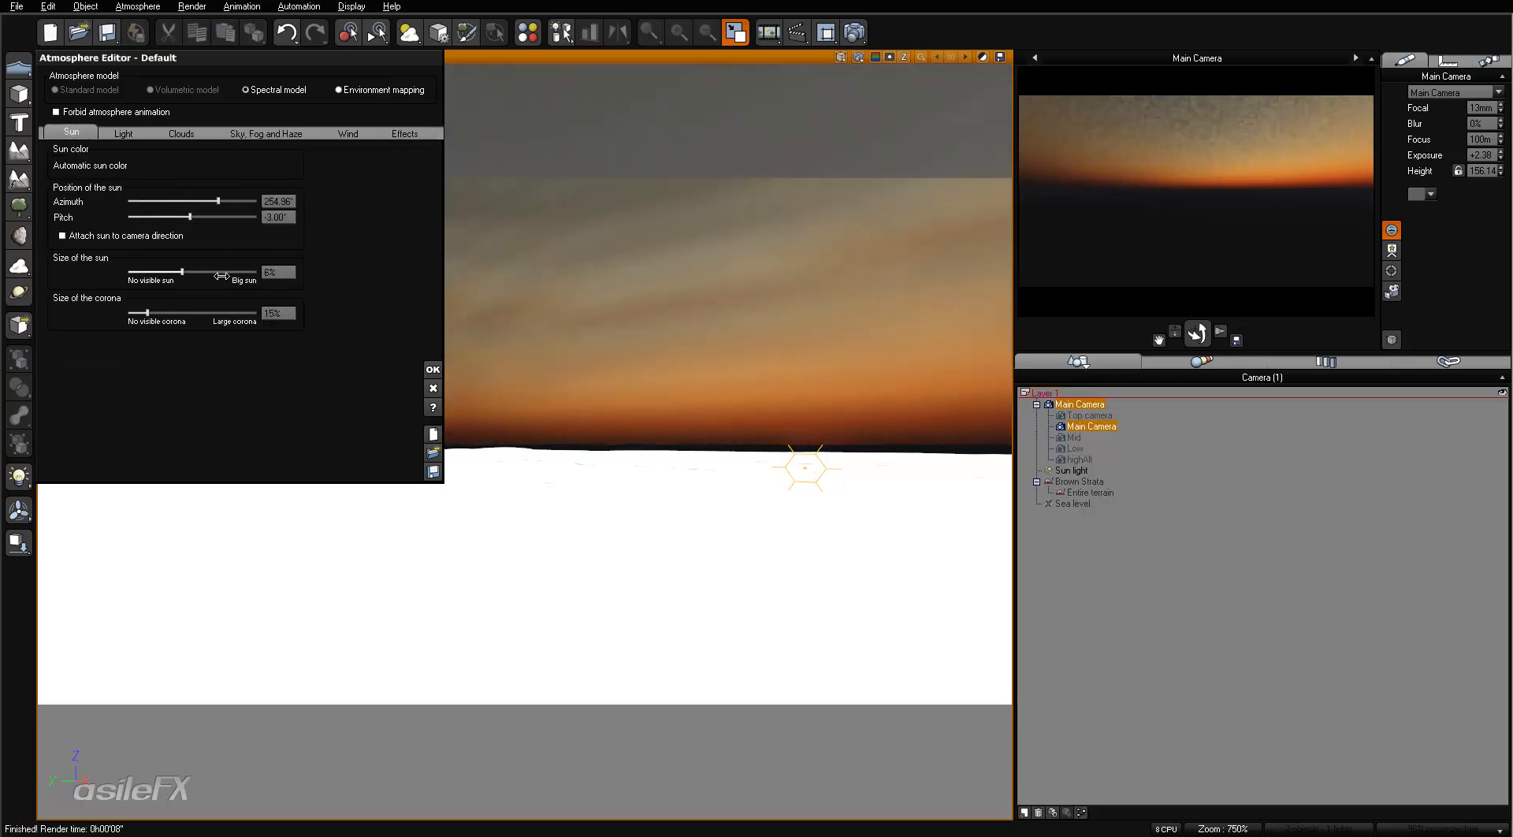
{"action": "right_click", "coordinate": [1160, 200]}
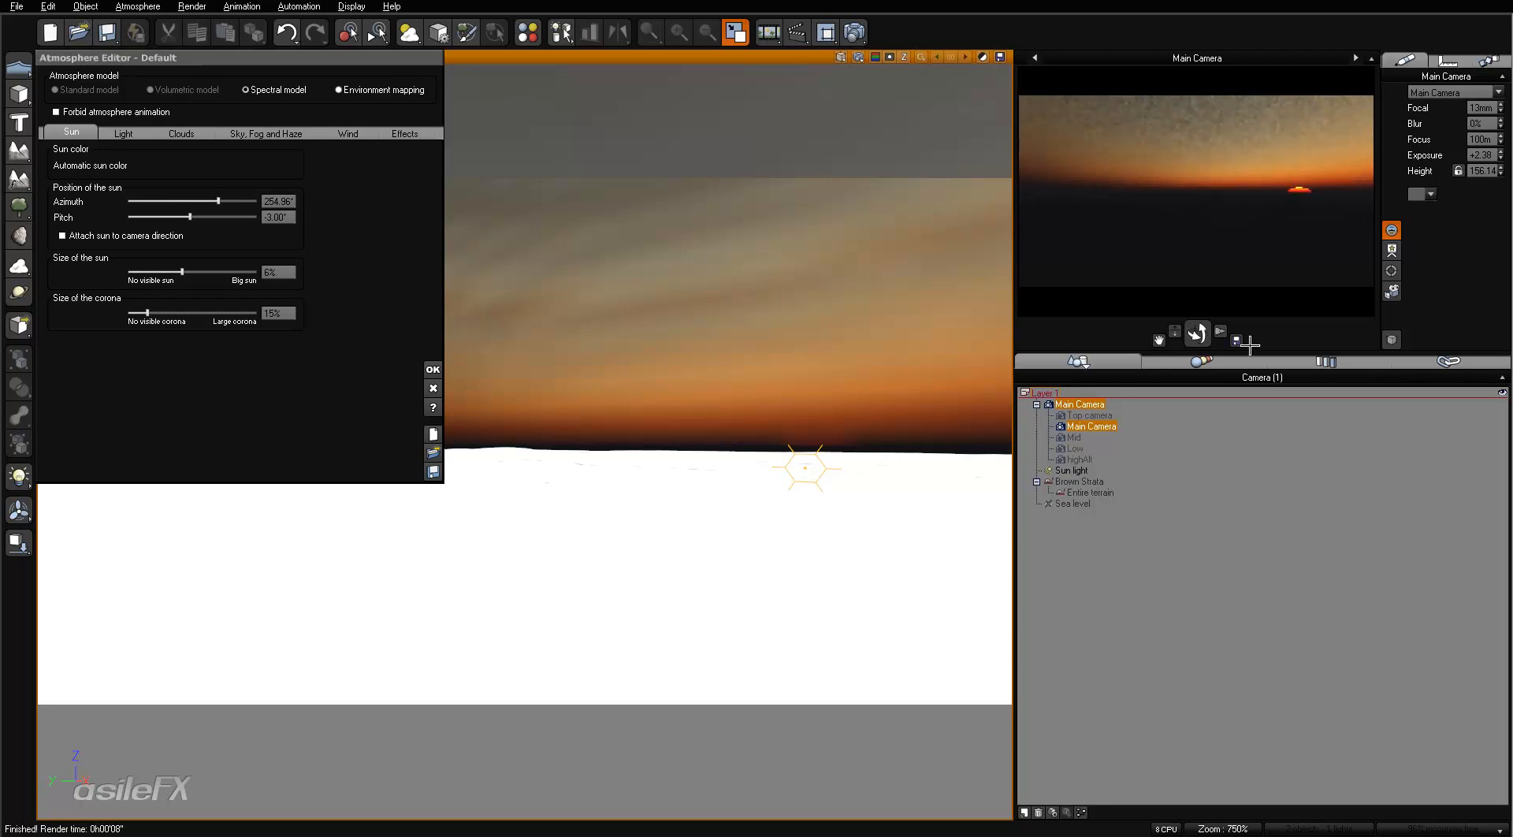
{"action": "left_click", "coordinate": [220, 272]}
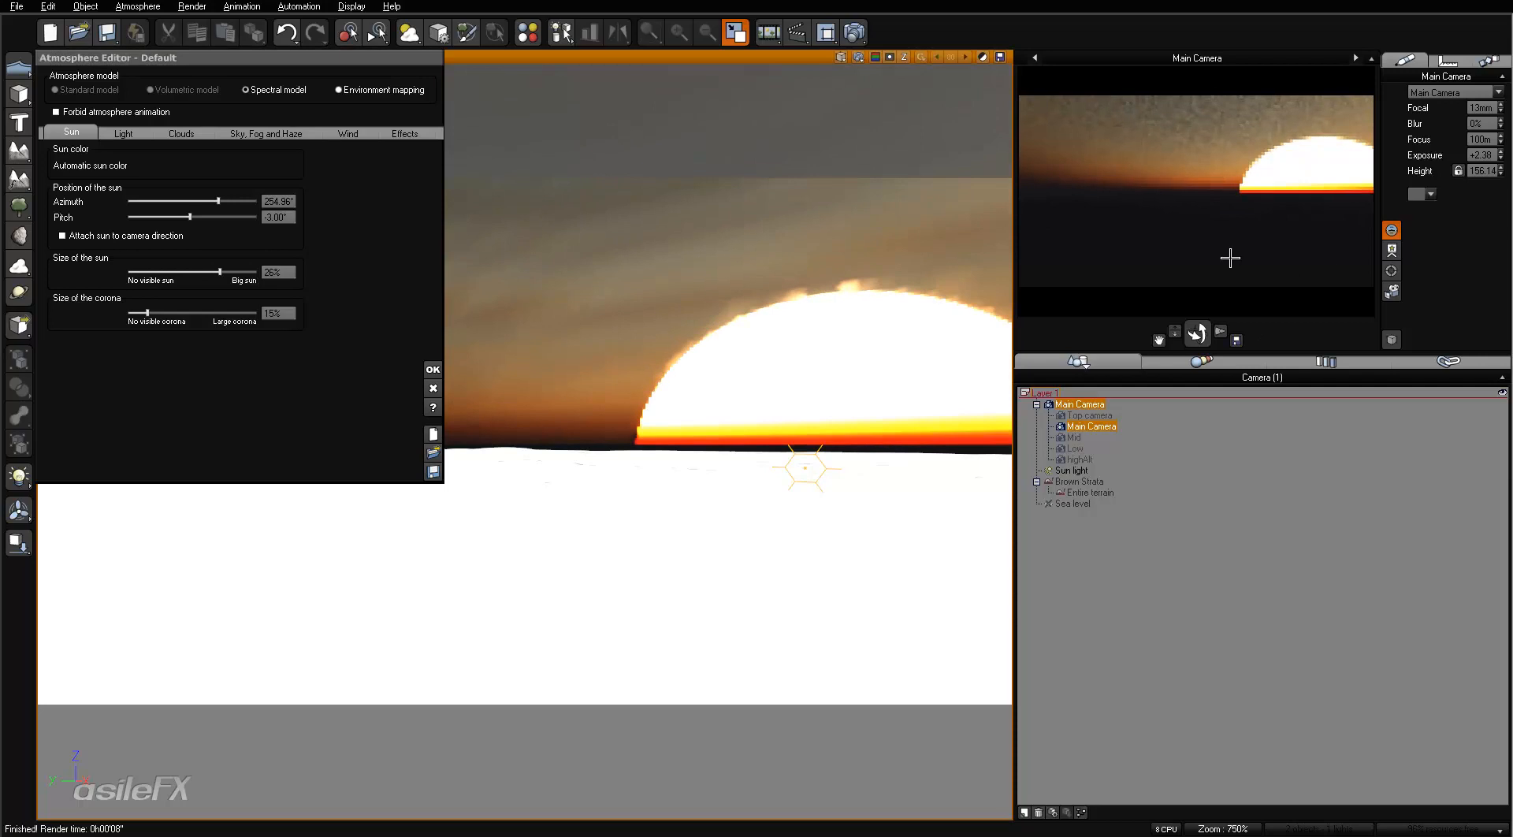
{"action": "left_click_drag", "start_coordinate": [220, 272], "coordinate": [189, 314]}
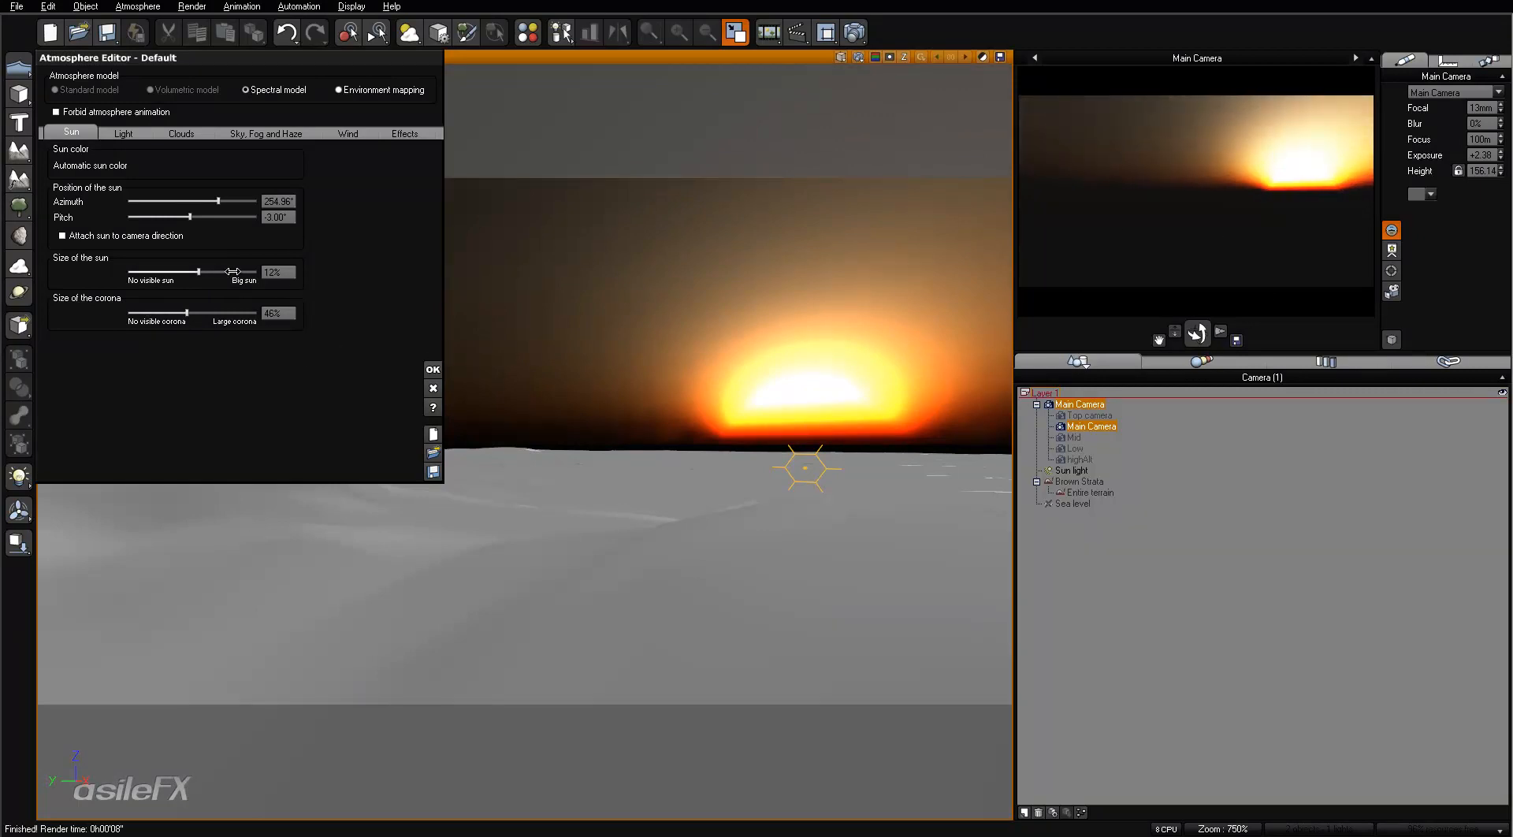
- Reduce the sun size to 6% and the corona size to 36%, and refresh the camera preview
{"action": "left_click_drag", "start_coordinate": [232, 271], "coordinate": [217, 271]}
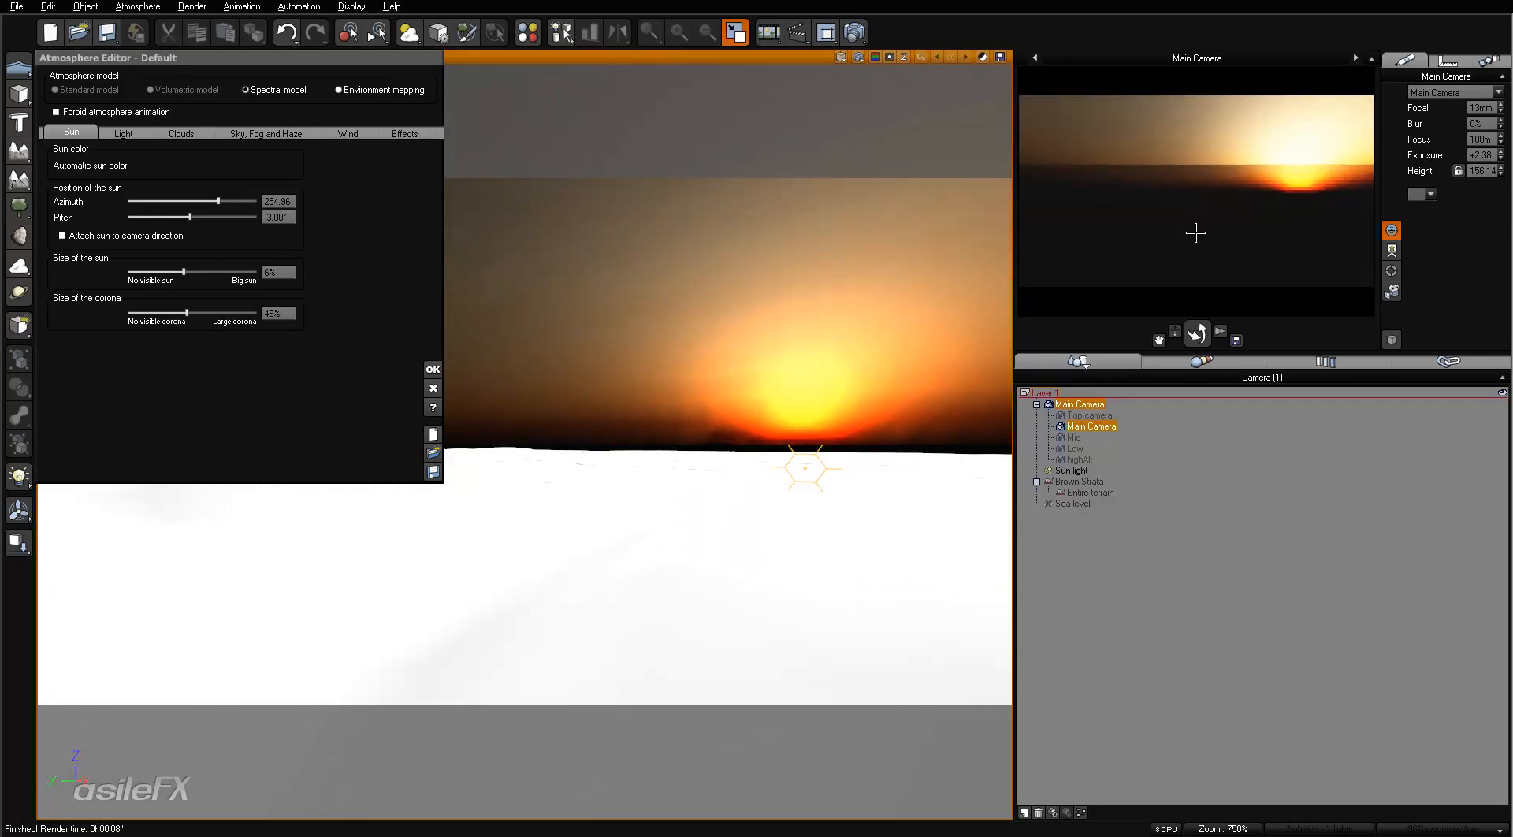
{"action": "left_click_drag", "start_coordinate": [187, 313], "coordinate": [174, 313]}
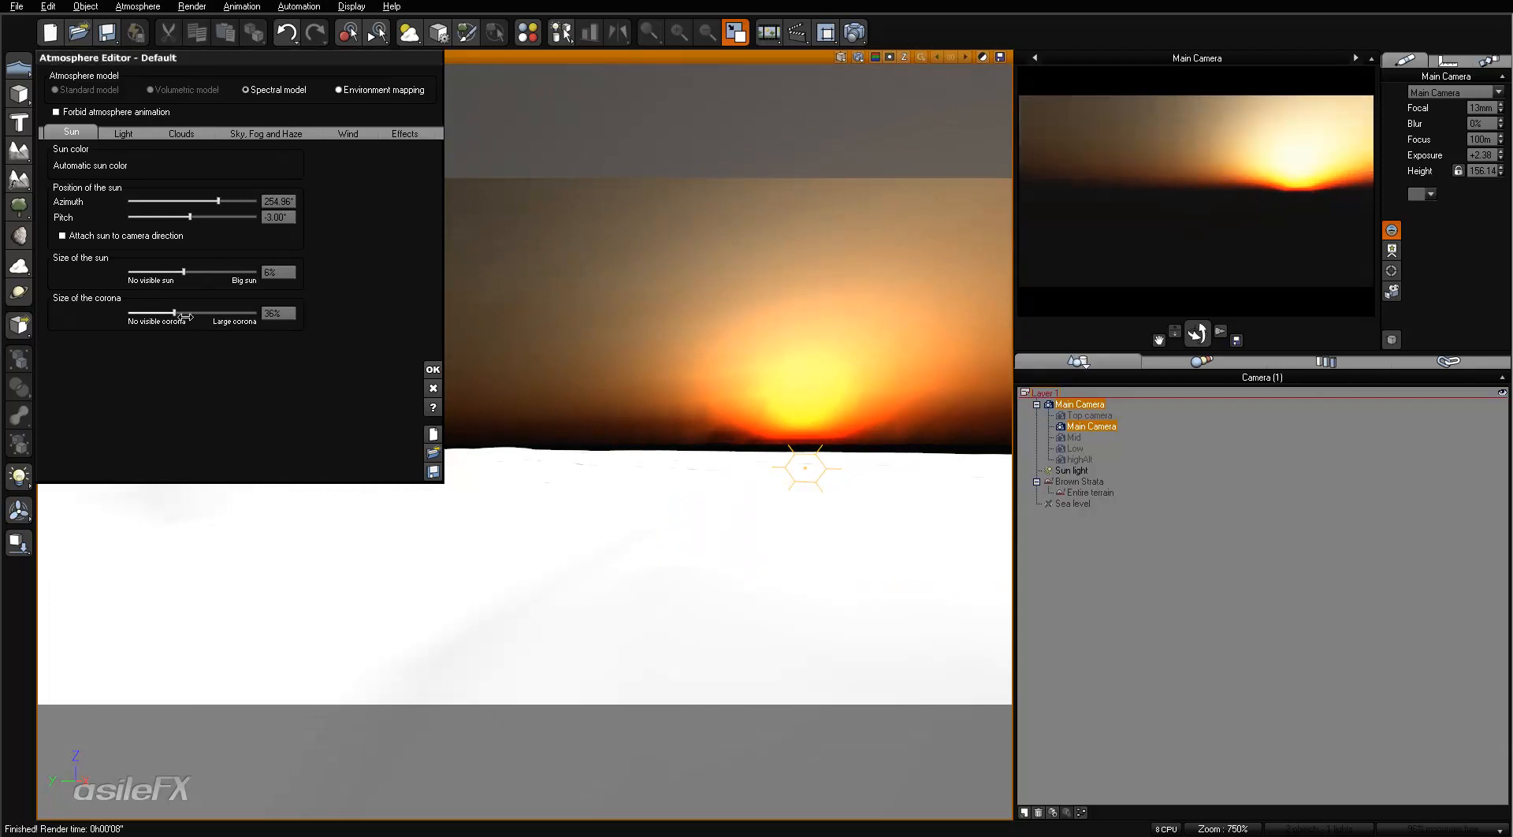
{"action": "right_click", "coordinate": [1181, 231]}
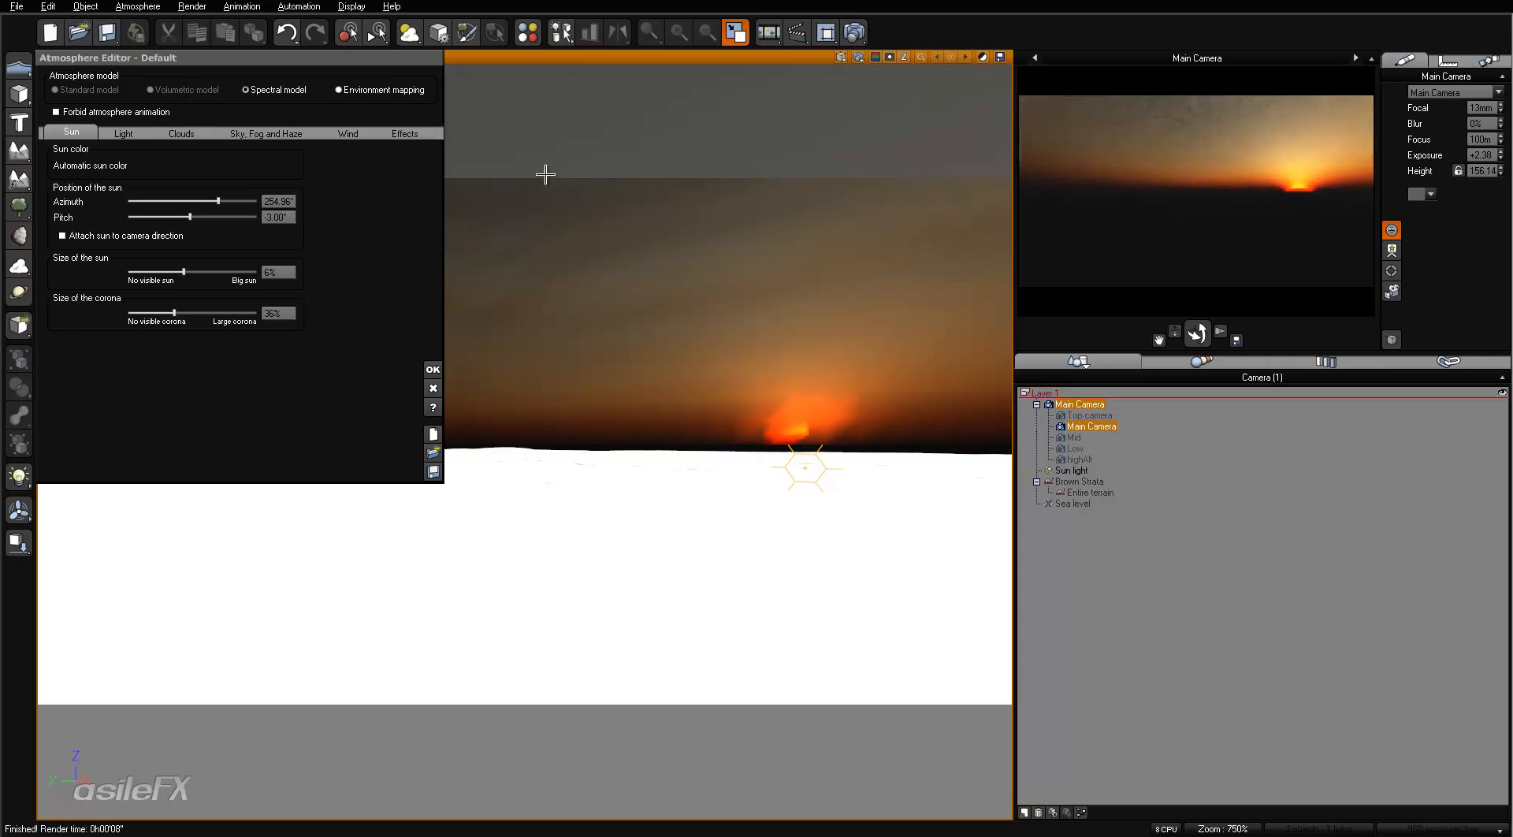
- Test a sun pitch of -1.50° in the camera preview
{"action": "left_click", "coordinate": [274, 217]}
{"action": "type", "text": "-1.5"}
{"action": "key", "text": "Return"}
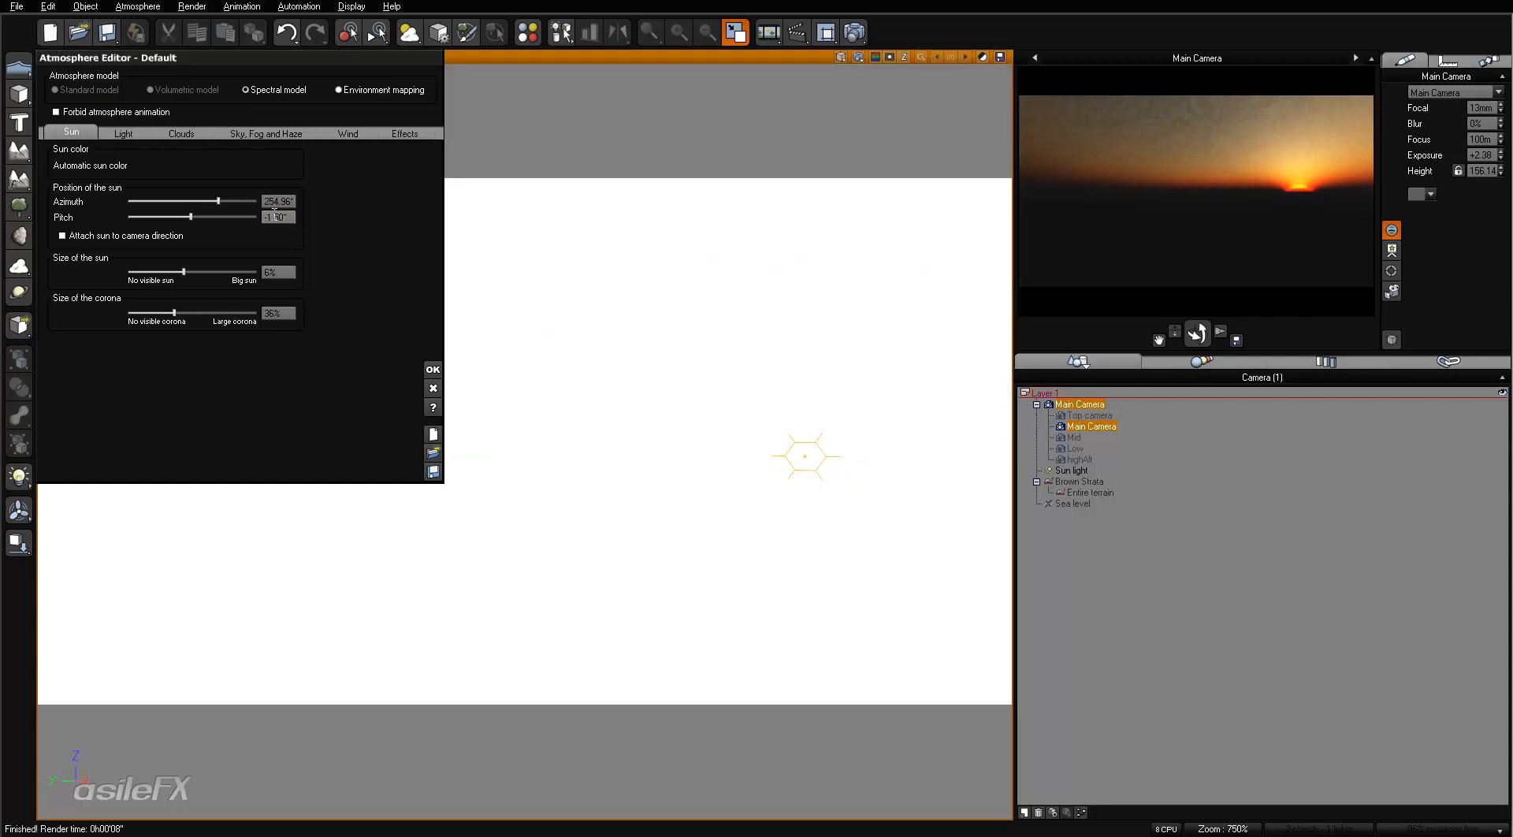
{"action": "right_click", "coordinate": [1310, 211]}
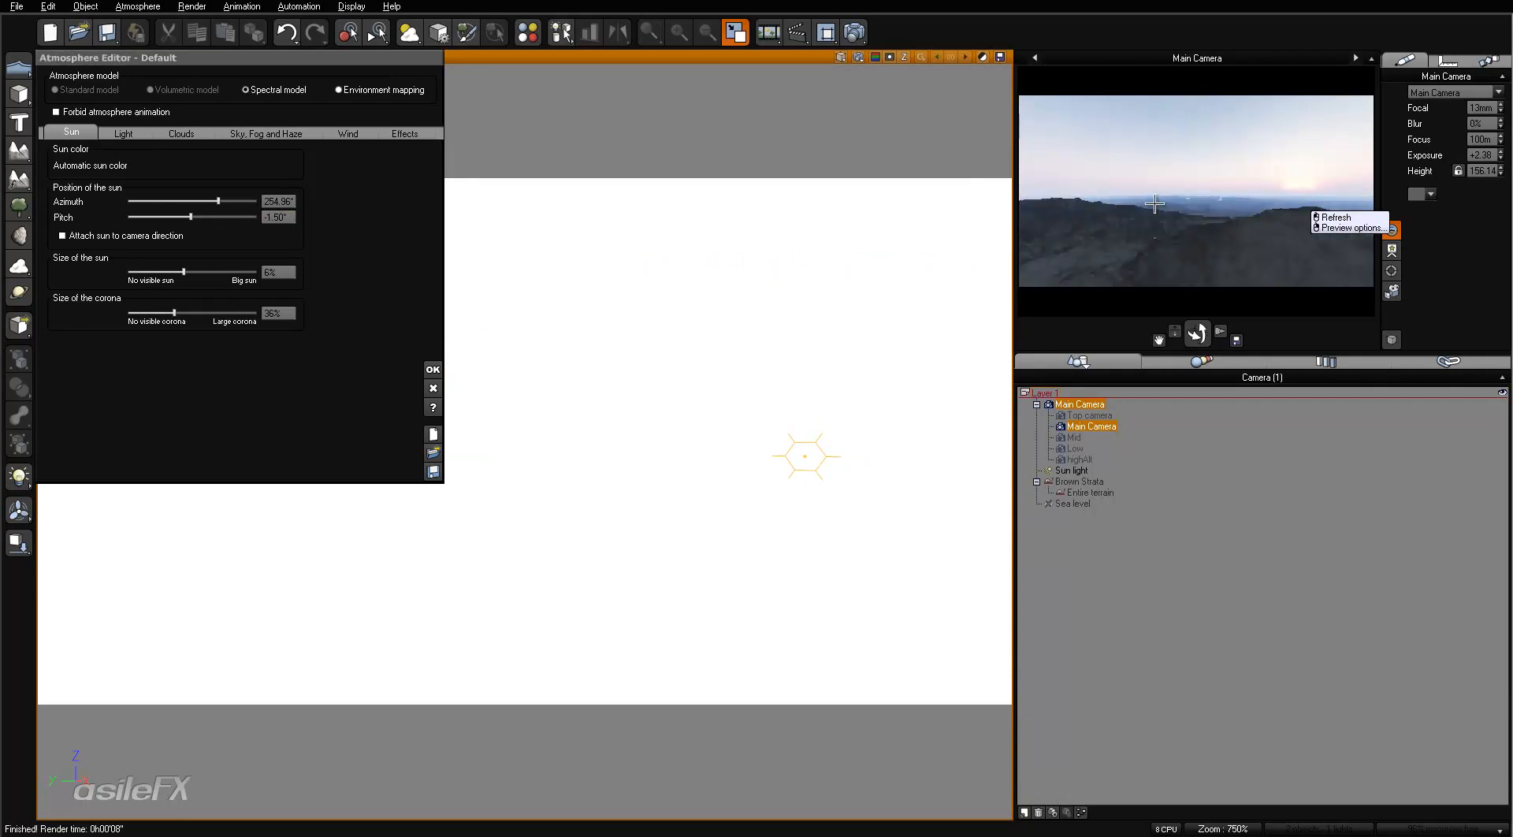
{"action": "left_click", "coordinate": [1216, 134]}
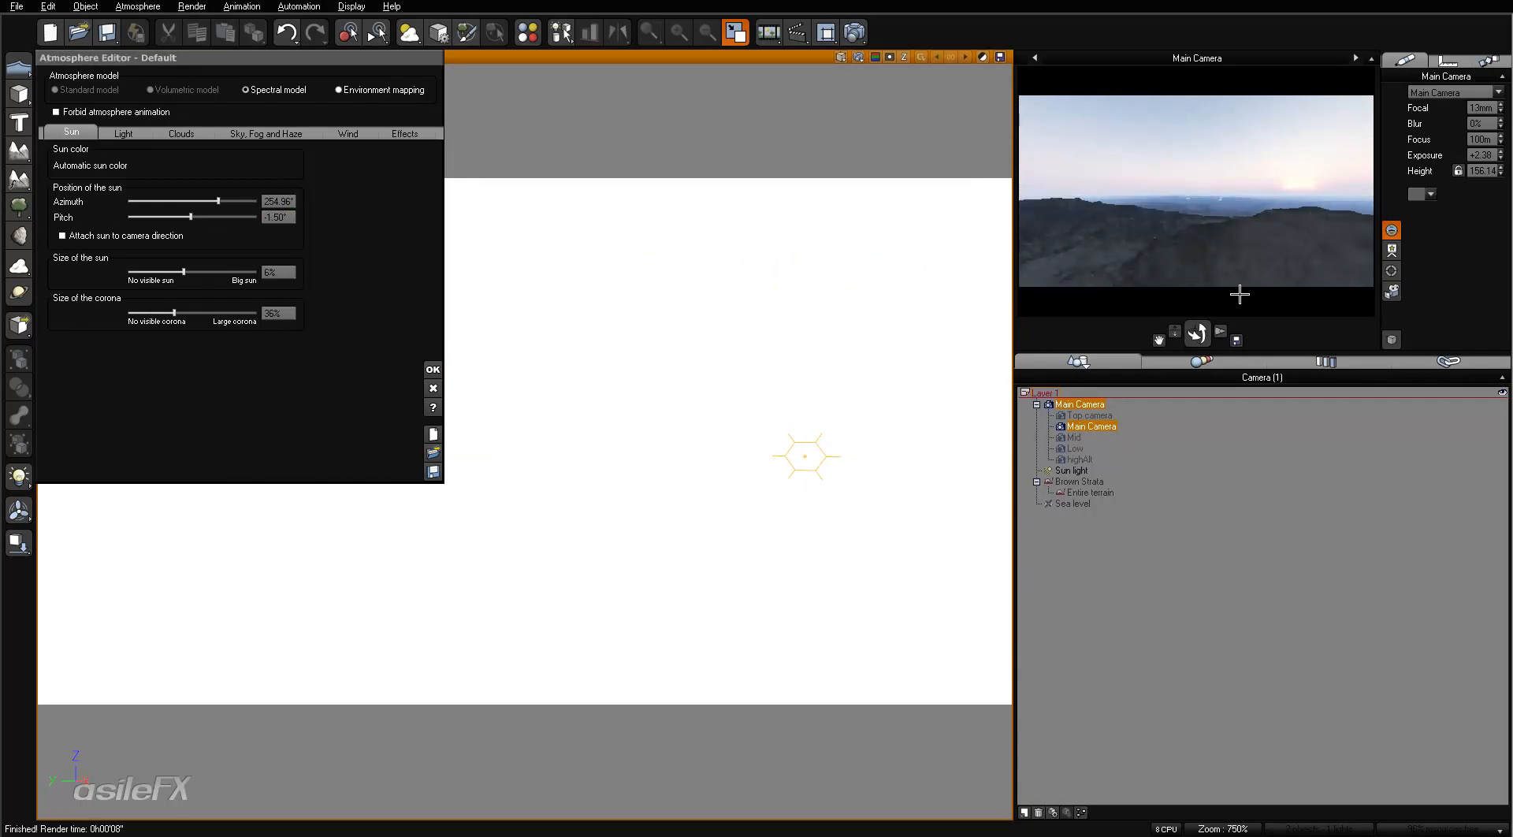
- Set the sun pitch to -2.00° and refresh the camera preview
{"action": "double_click", "coordinate": [277, 217]}
{"action": "type", "text": "-2"}
{"action": "key", "text": "Return"}
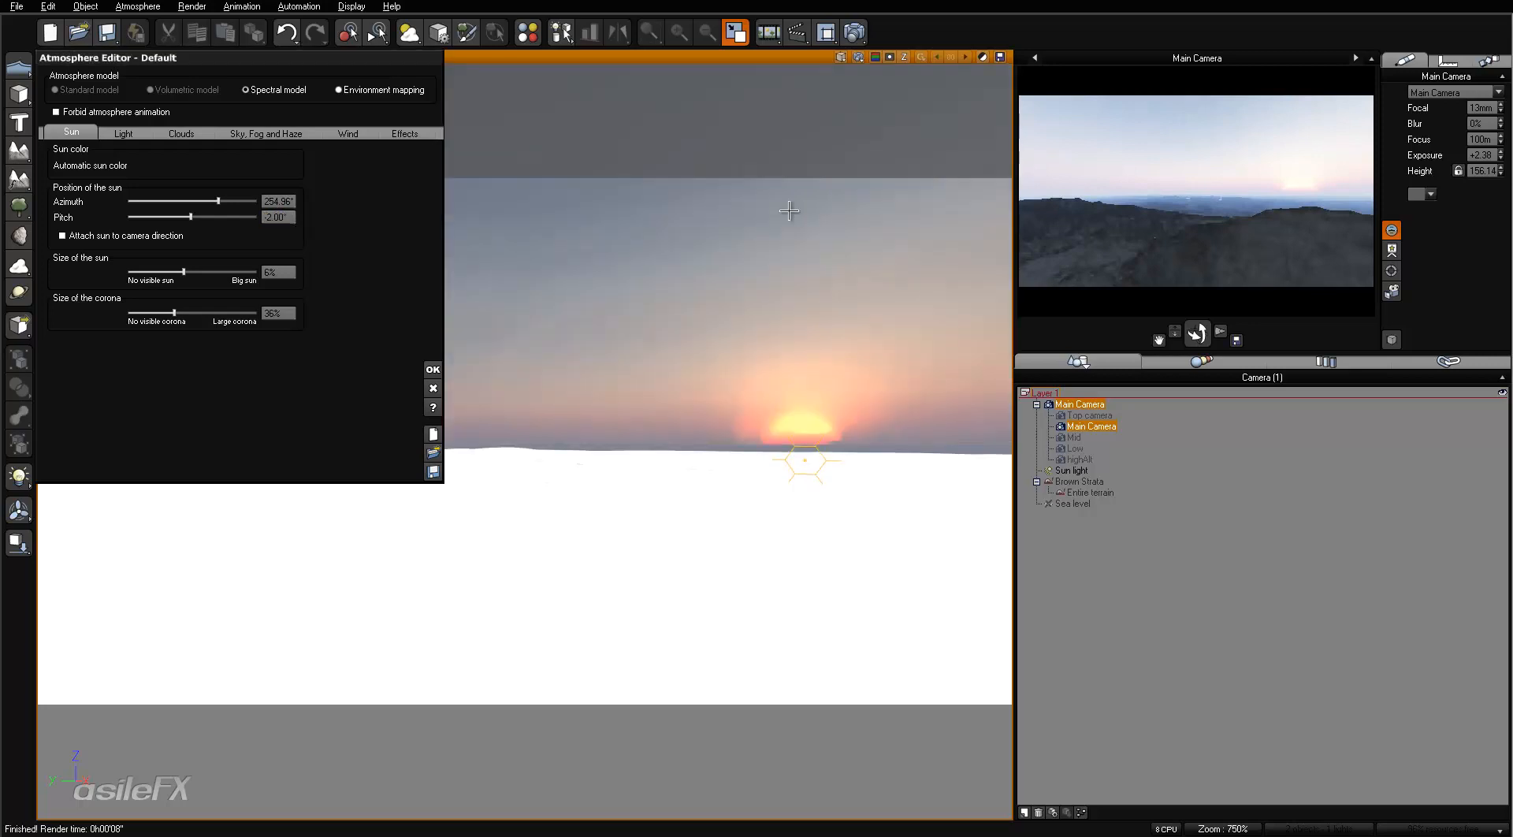
{"action": "right_click", "coordinate": [1322, 200]}
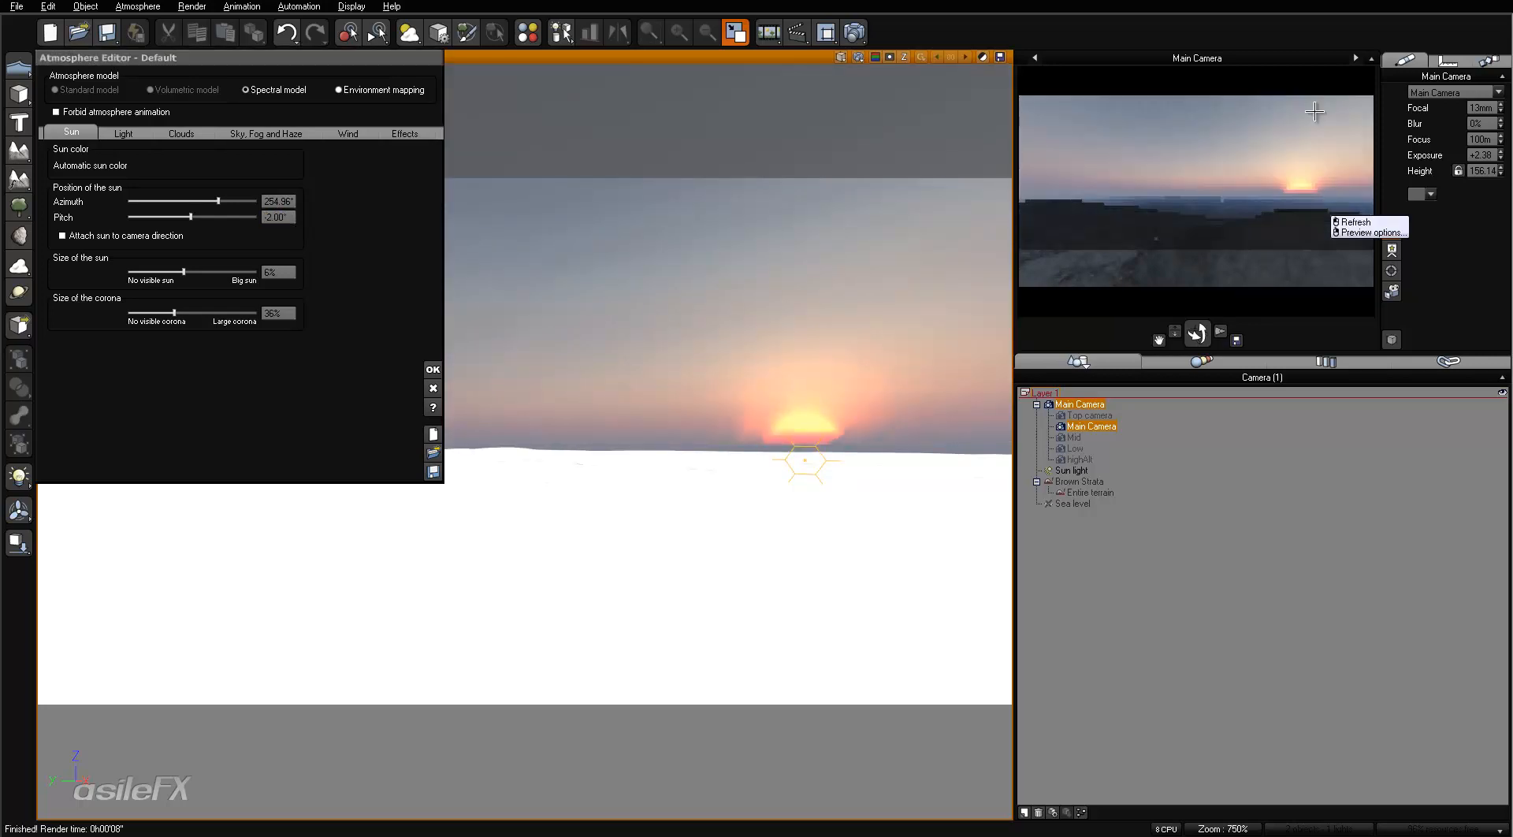
- Test a decay mean altitude of 11.85 km in the preview, then set it back to 5 km
{"action": "left_click", "coordinate": [233, 132]}
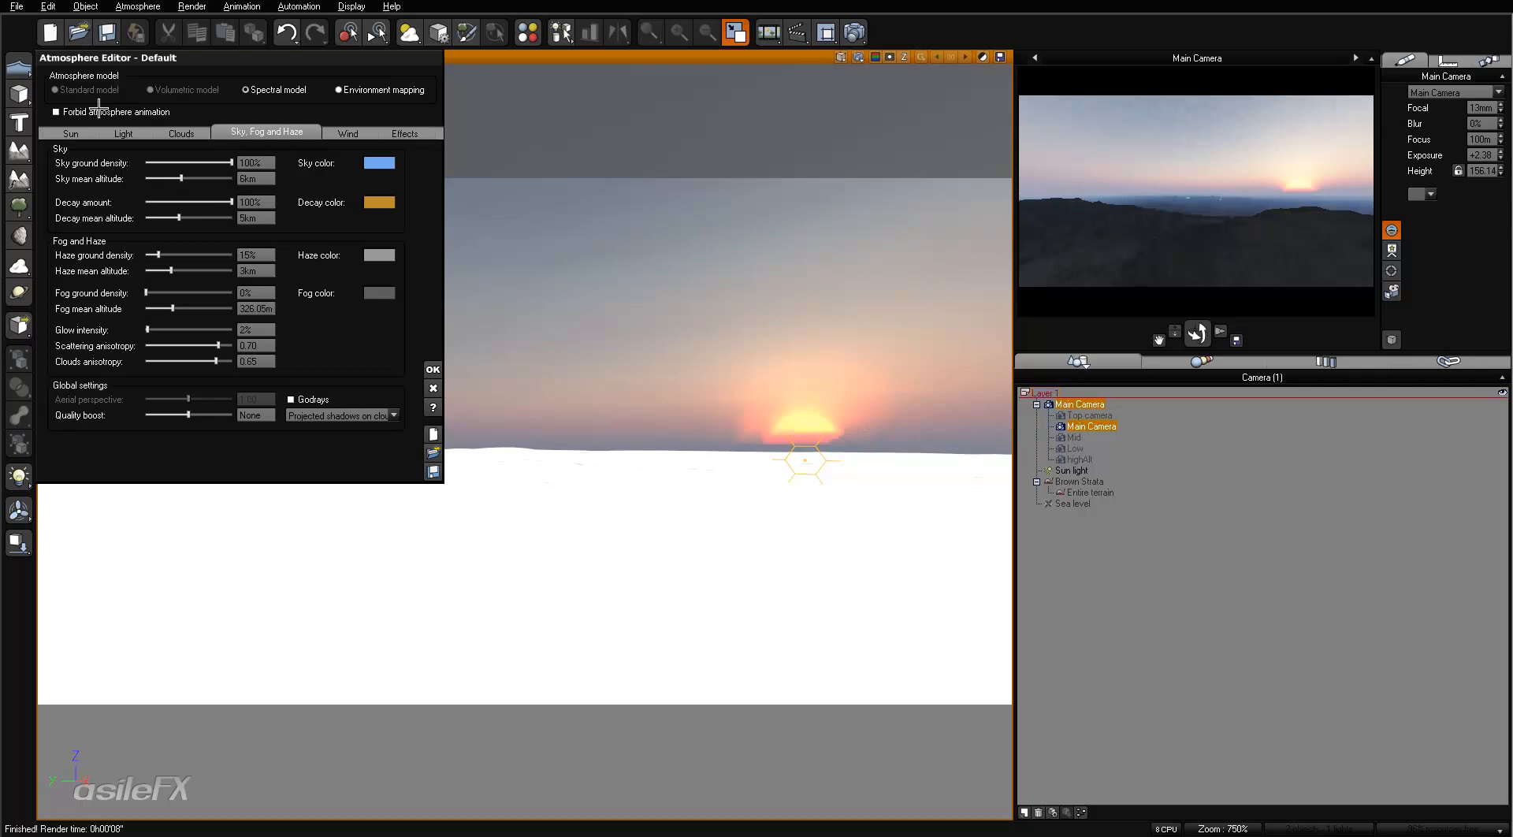
{"action": "left_click", "coordinate": [124, 133]}
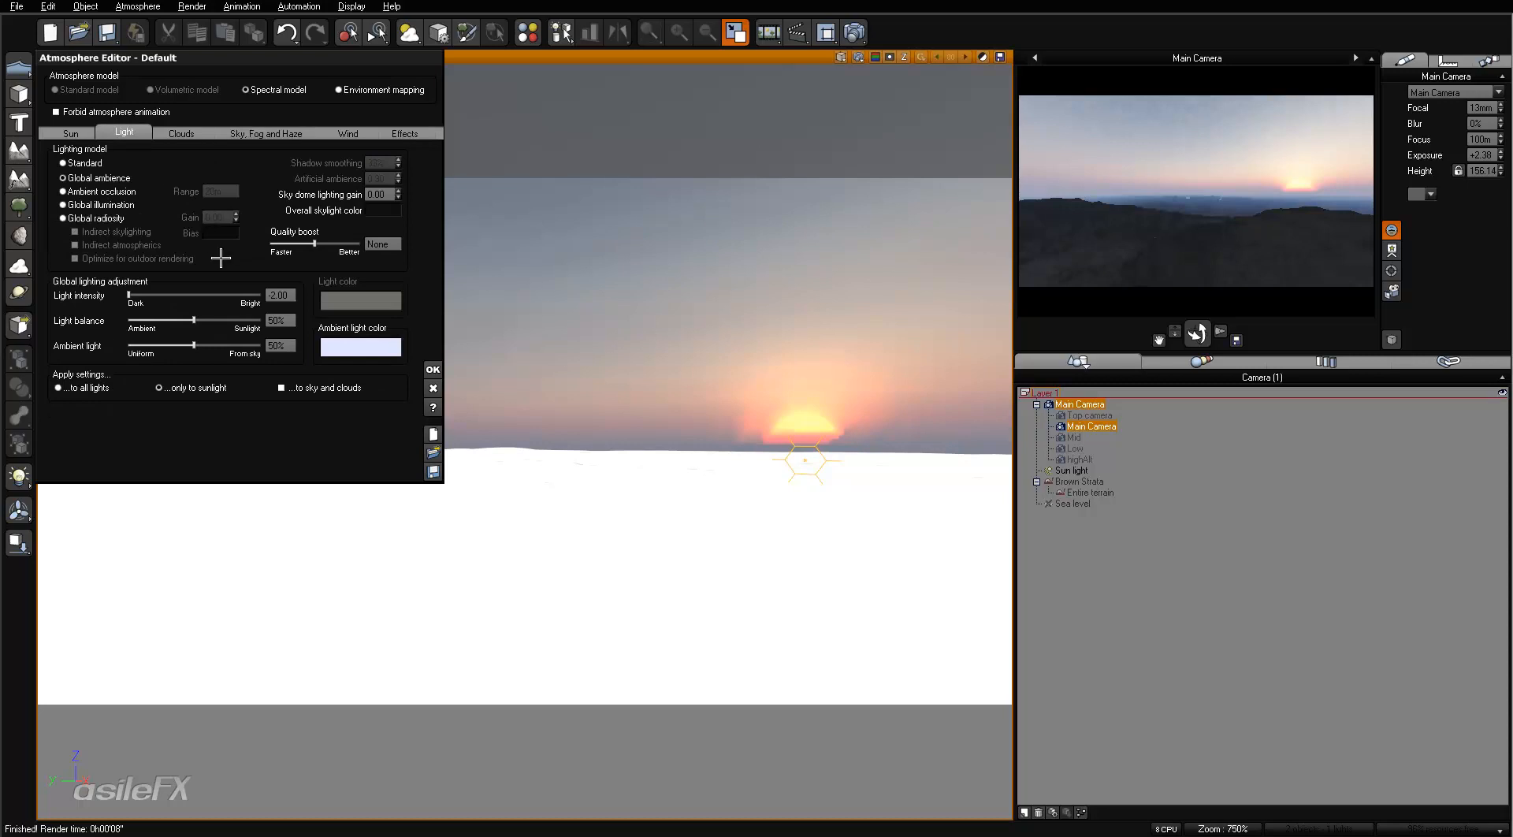
{"action": "left_click", "coordinate": [240, 134]}
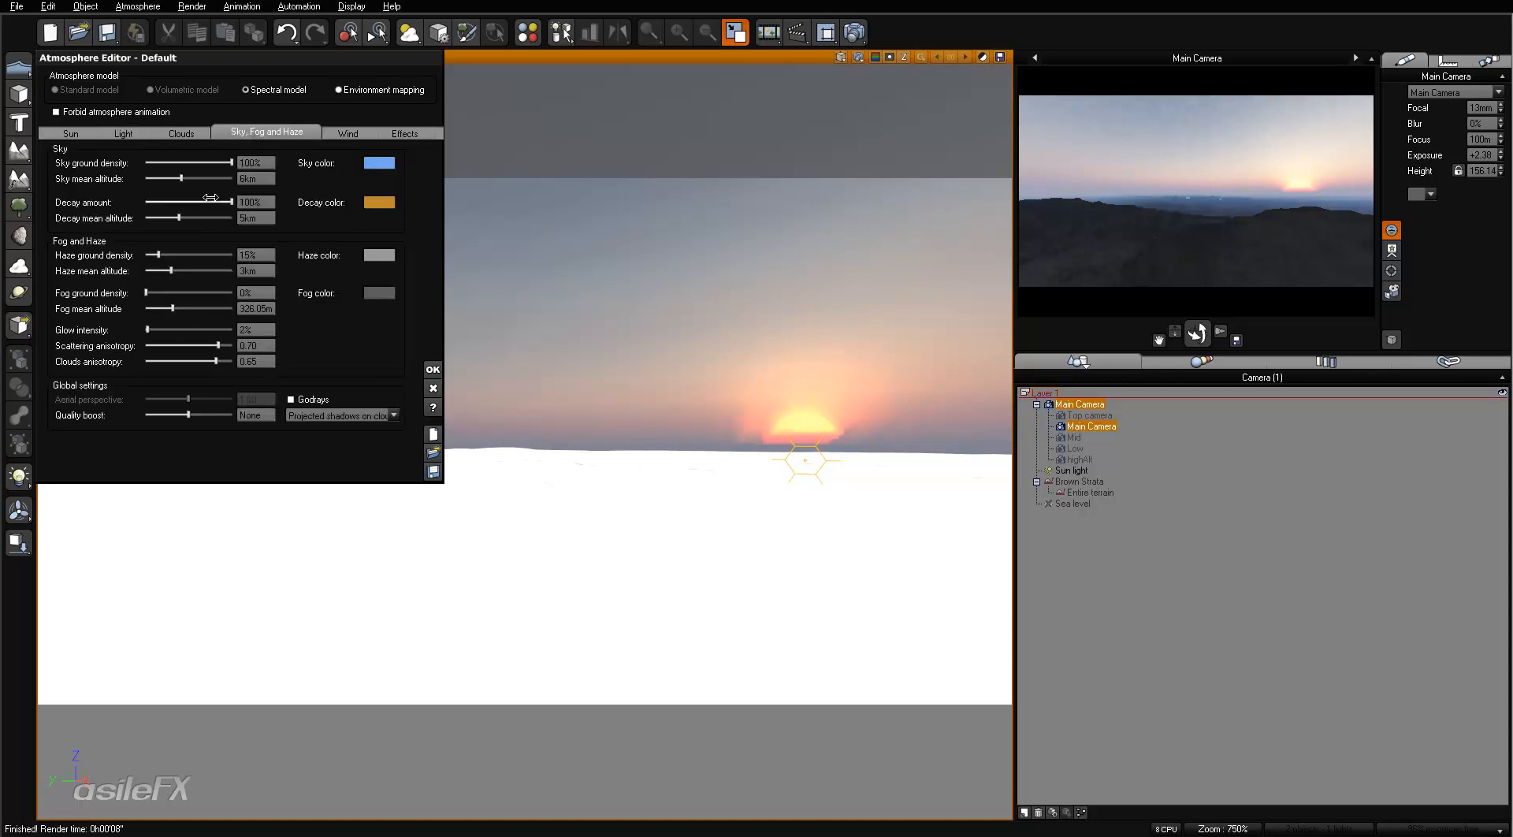
{"action": "left_click_drag", "start_coordinate": [197, 219], "coordinate": [210, 220]}
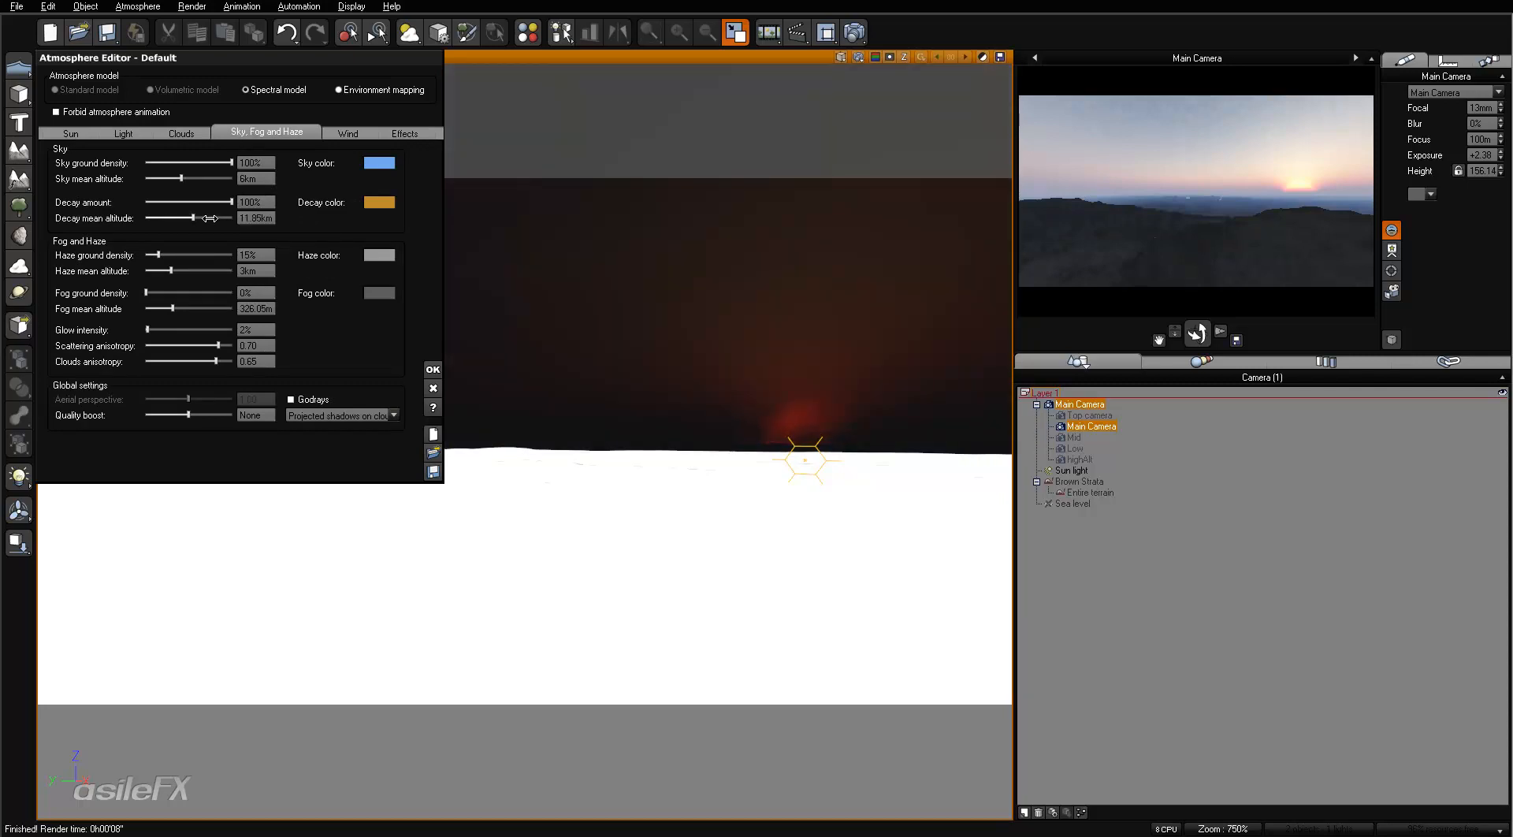
{"action": "right_click", "coordinate": [1063, 180]}
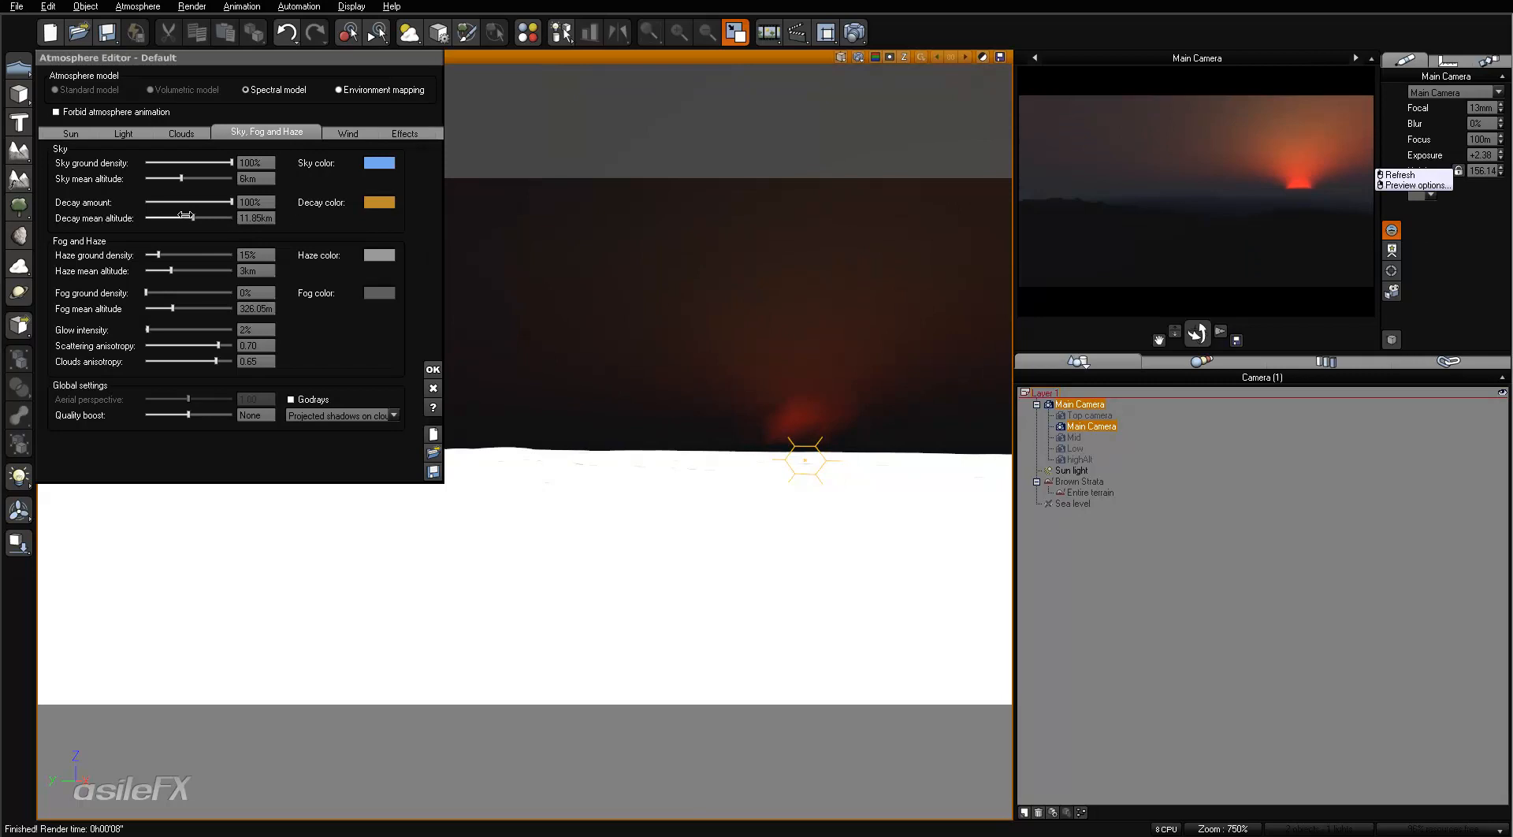
{"action": "left_click", "coordinate": [247, 216]}
{"action": "type", "text": "5"}
{"action": "key", "text": "Return"}
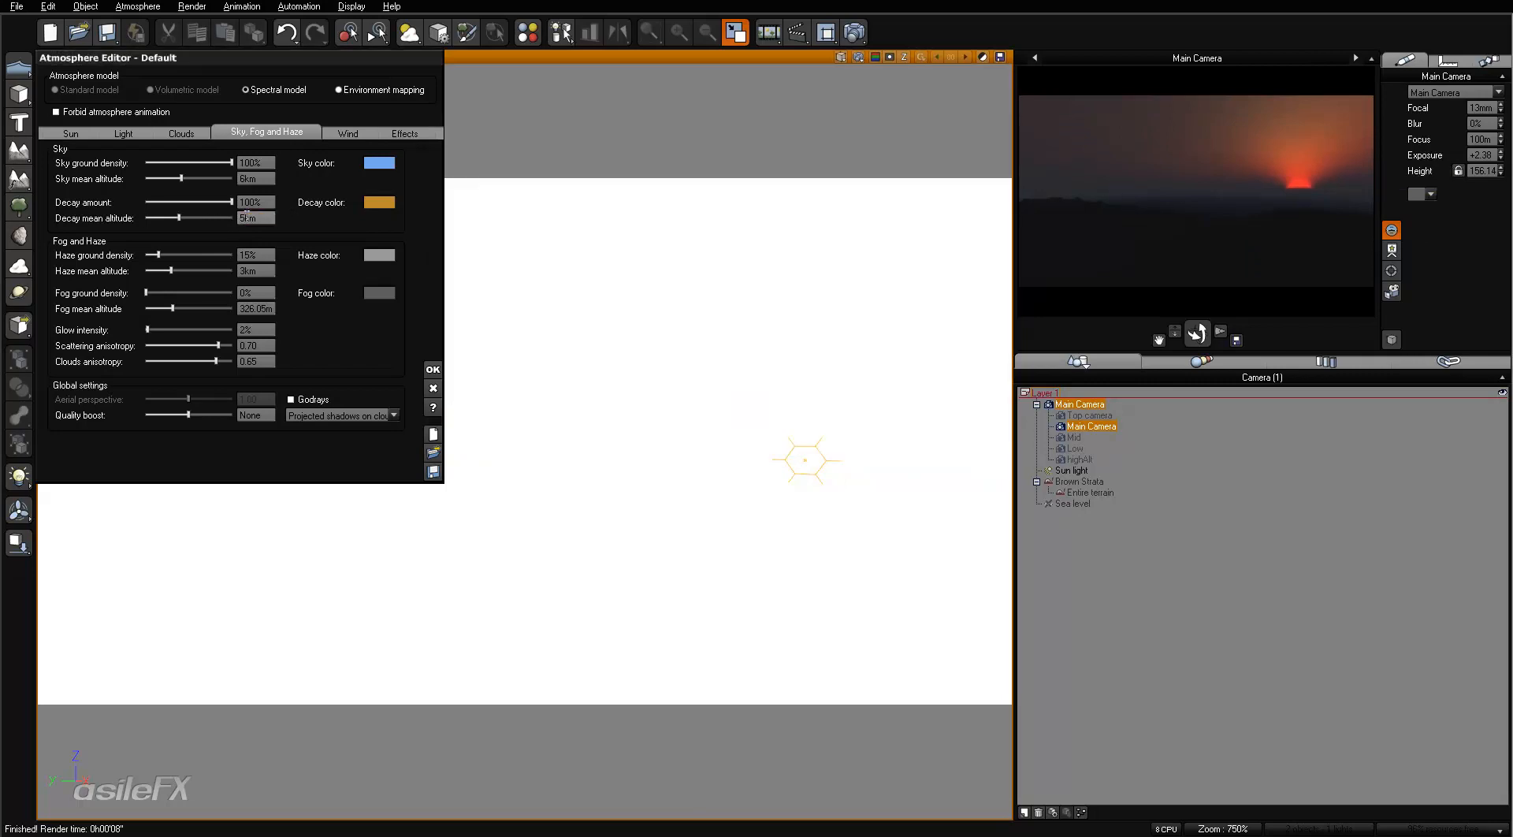
- Test sky mean altitudes of 3.212 km and 4 km, then set the sky mean altitude to 3 km
{"action": "left_click_drag", "start_coordinate": [204, 178], "coordinate": [196, 177]}
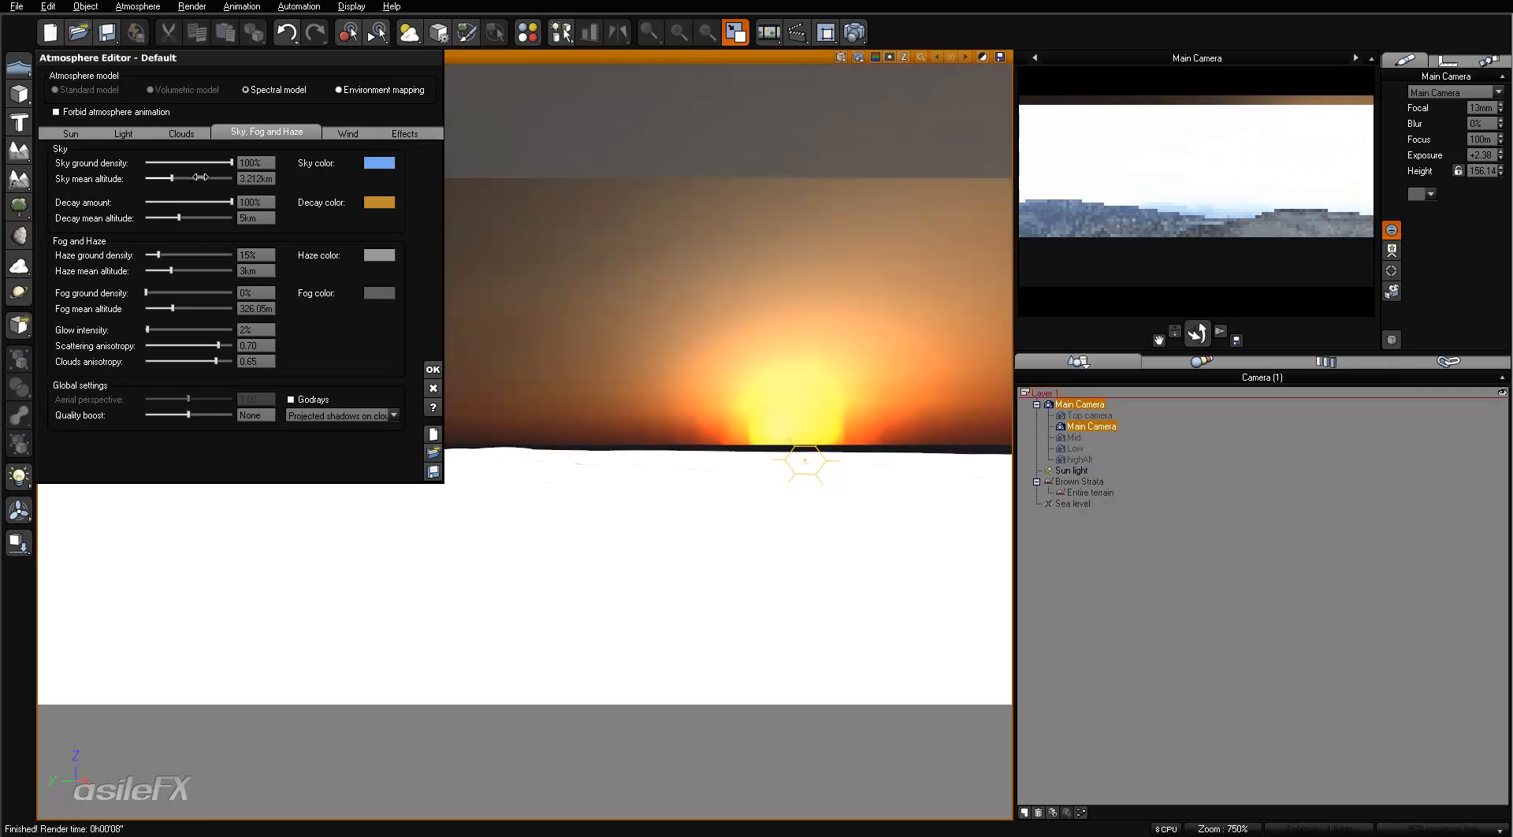
{"action": "left_click", "coordinate": [258, 178]}
{"action": "type", "text": "4"}
{"action": "key", "text": "Return"}
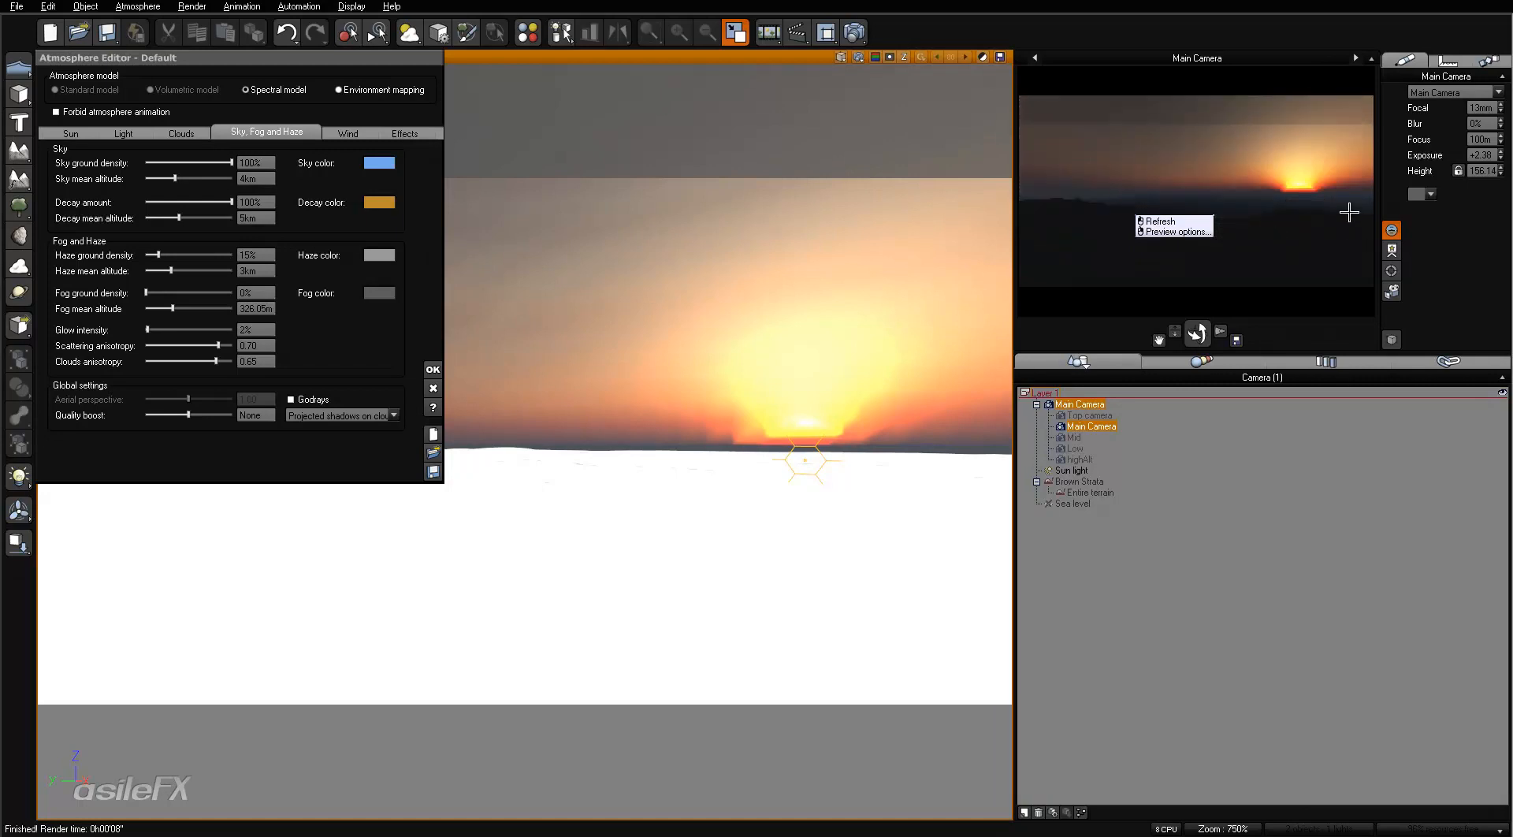
{"action": "left_click", "coordinate": [263, 179]}
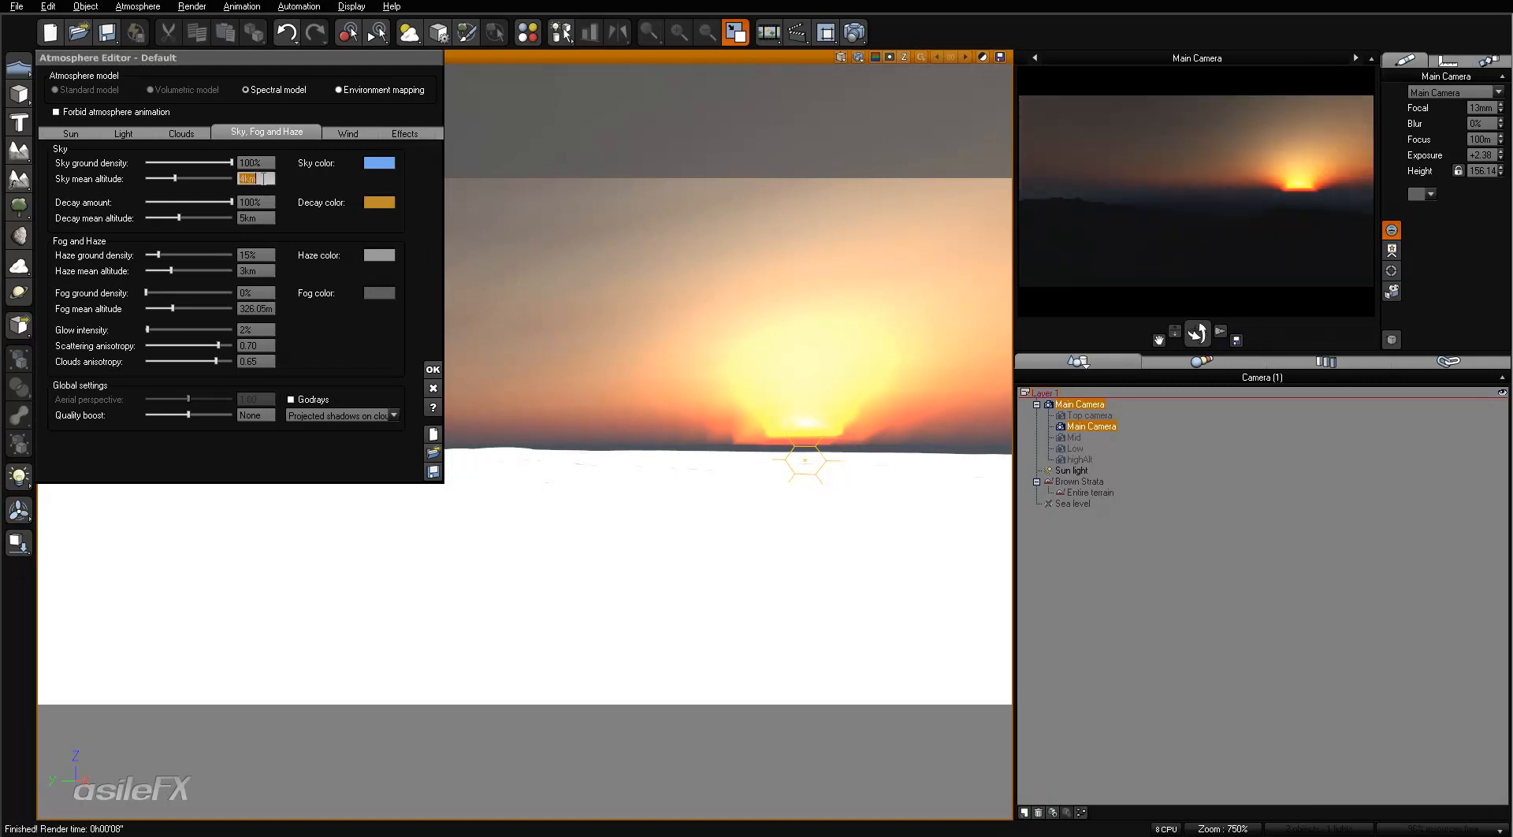
{"action": "type", "text": "3"}
{"action": "key", "text": "Return"}
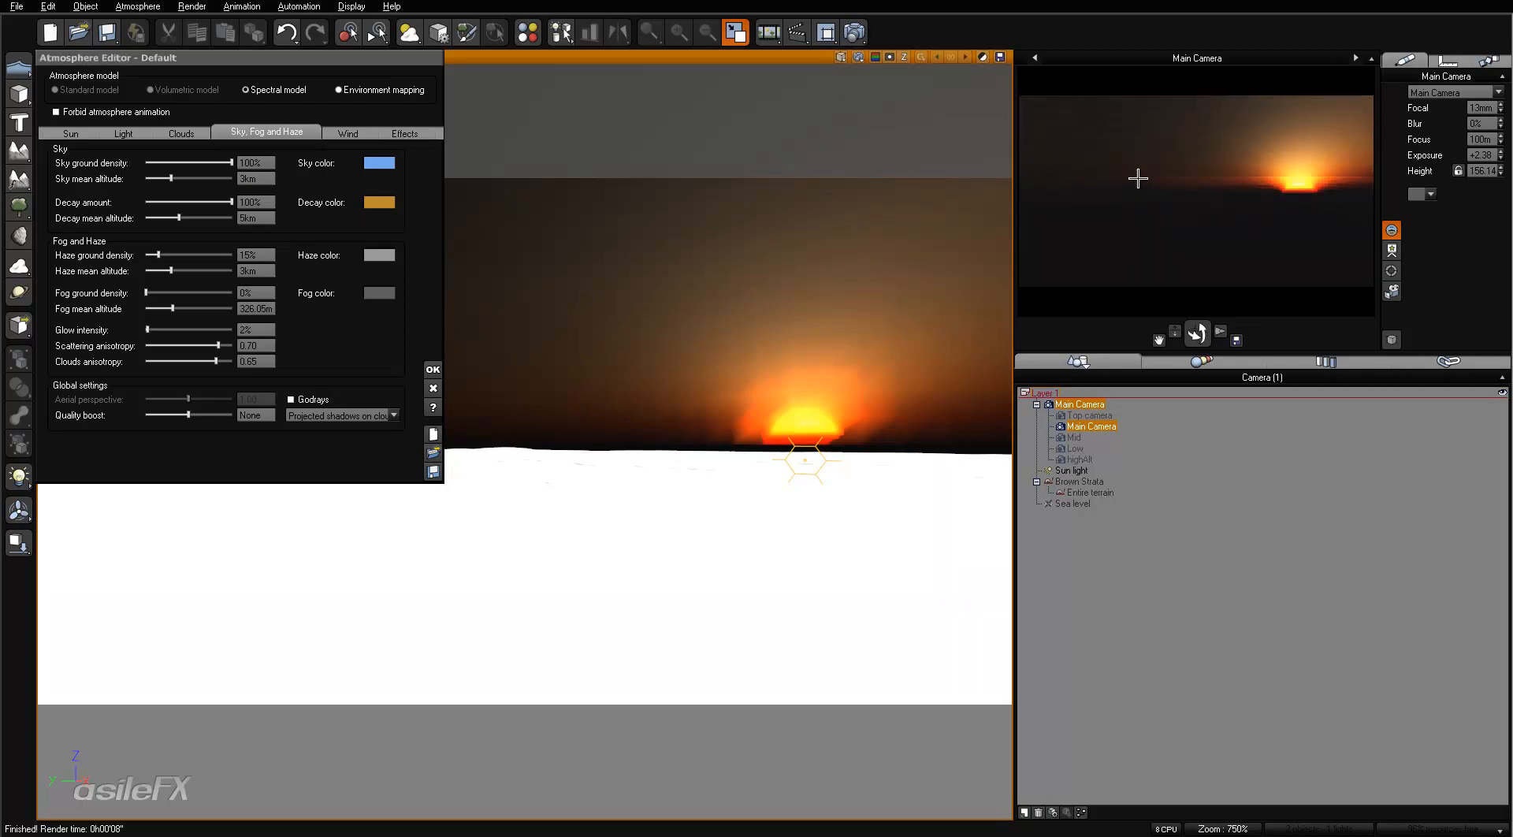
- Raise the glow intensity to 30% and on to 64%, then set the sky mean altitude to 4 km
{"action": "left_click_drag", "start_coordinate": [157, 327], "coordinate": [181, 328]}
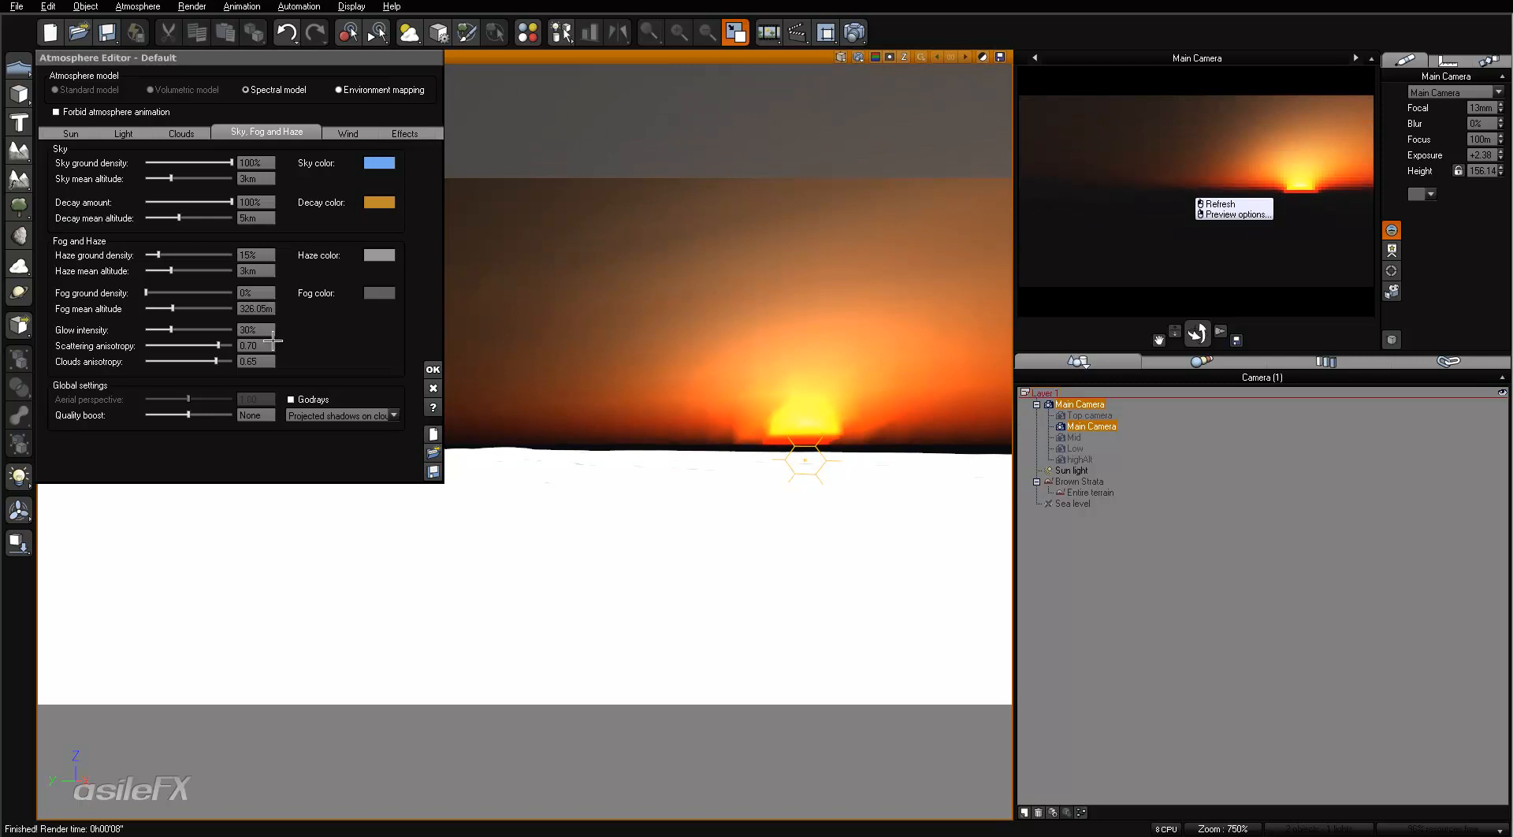
{"action": "left_click_drag", "start_coordinate": [171, 329], "coordinate": [201, 330]}
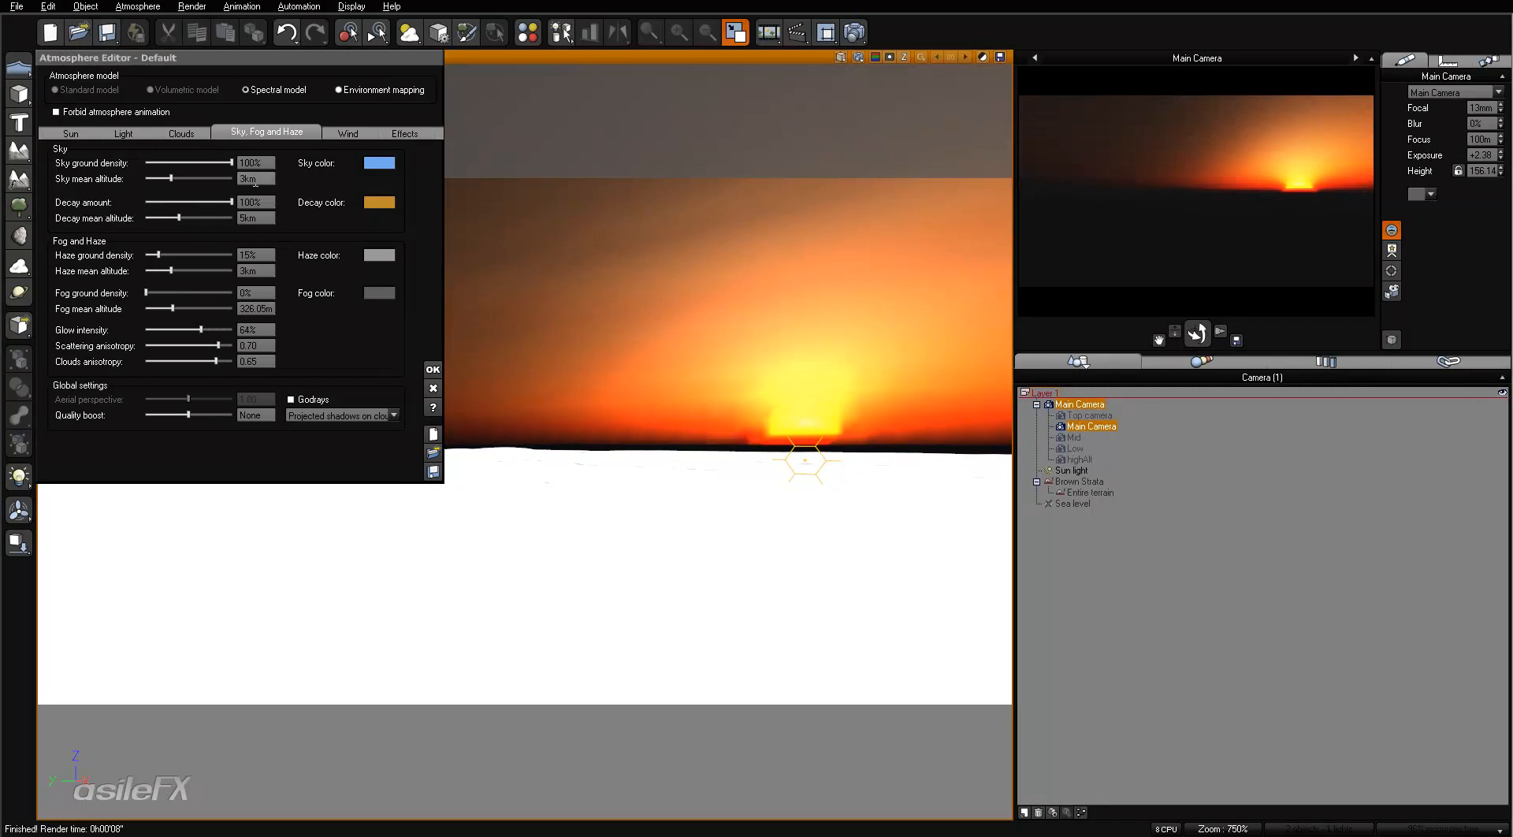
{"action": "double_click", "coordinate": [250, 178]}
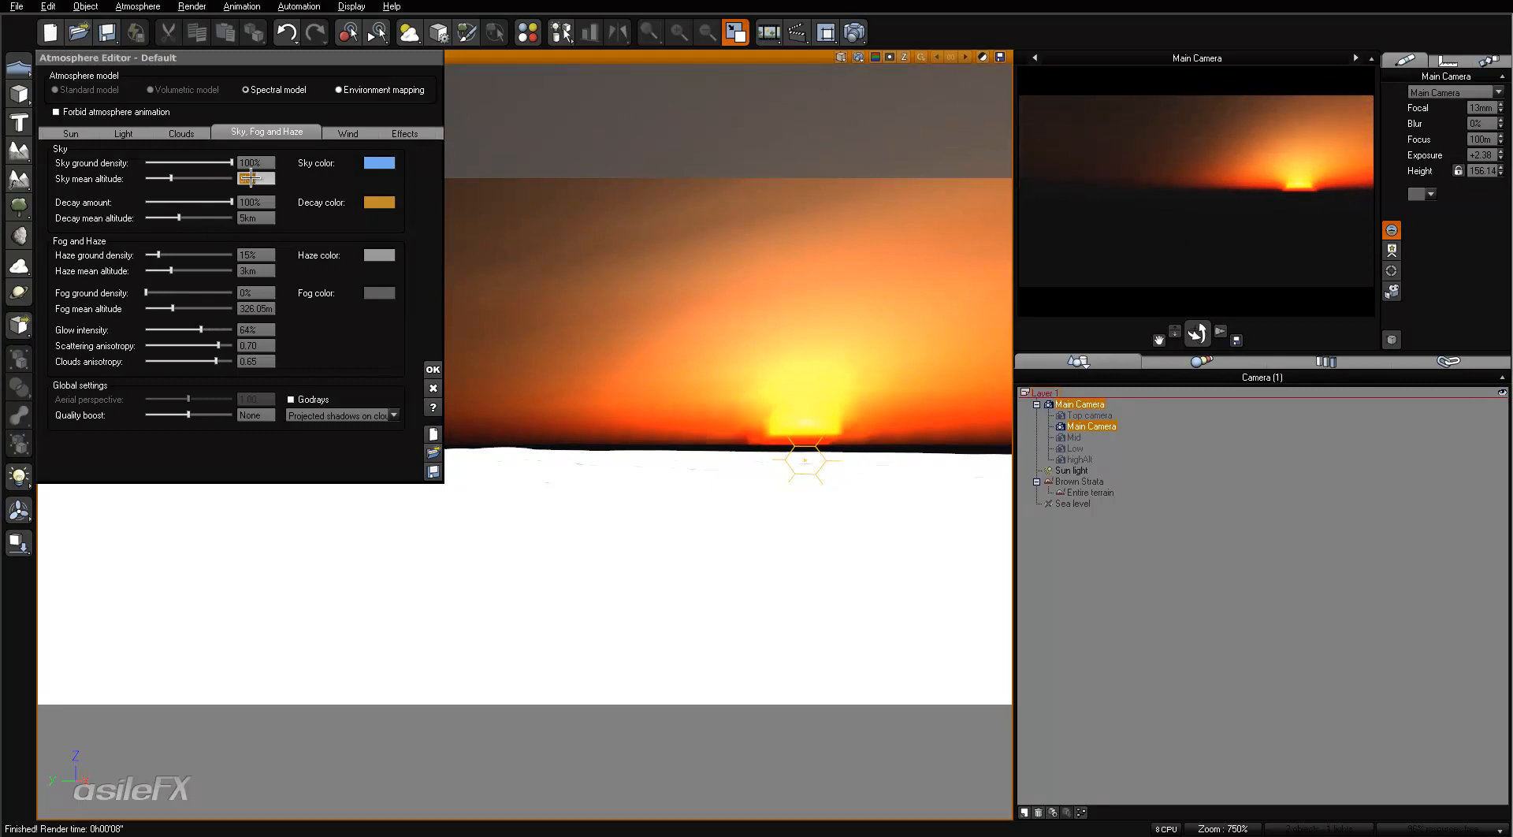
{"action": "type", "text": "4km"}
{"action": "key", "text": "Return"}
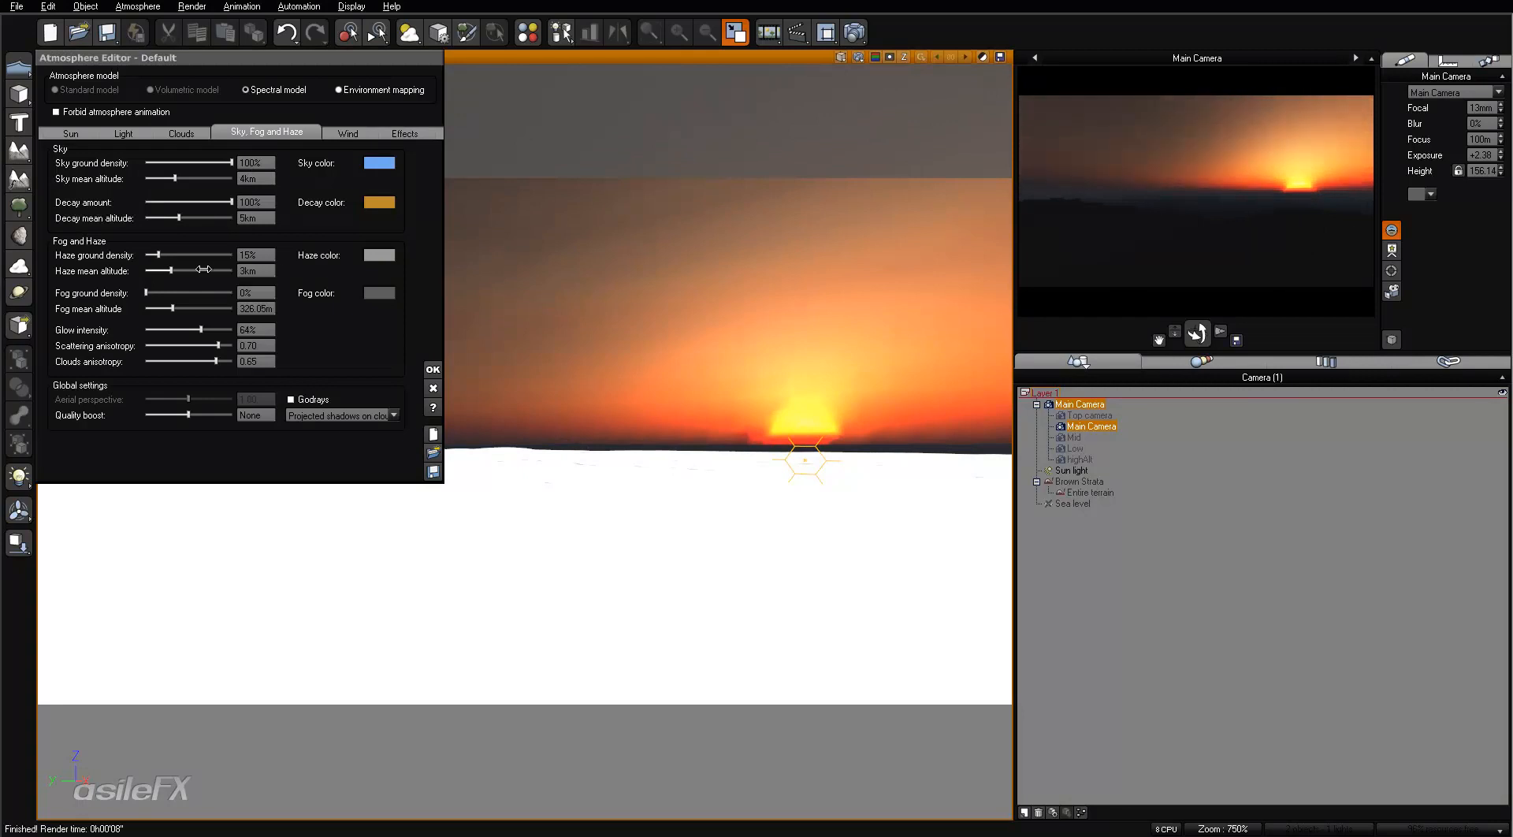
- Set the haze mean altitude to 1.5 km and refresh the camera preview
{"action": "left_click", "coordinate": [268, 271]}
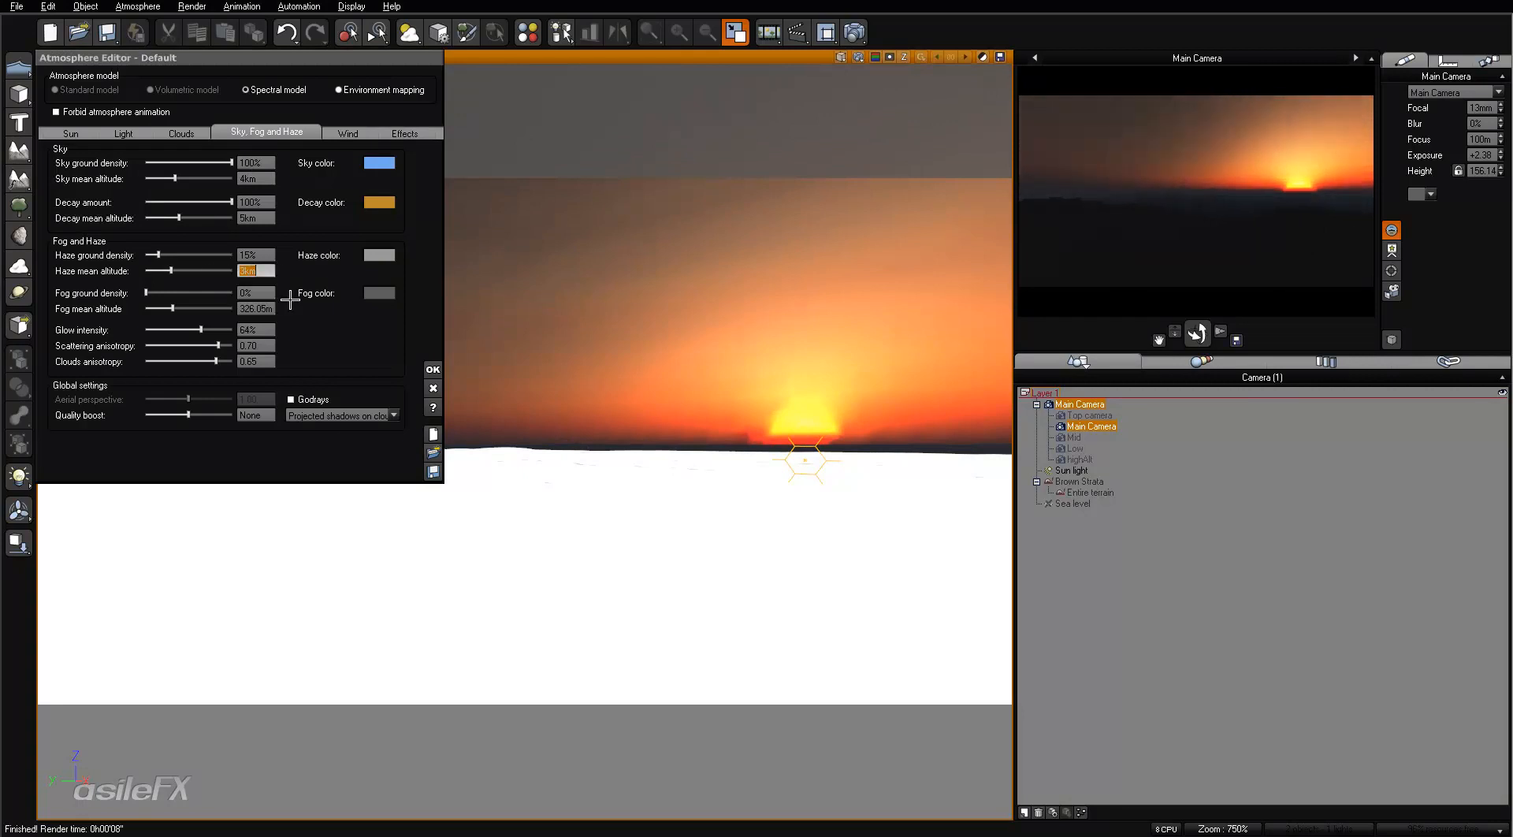
{"action": "type", "text": "1.5"}
{"action": "key", "text": "Return"}
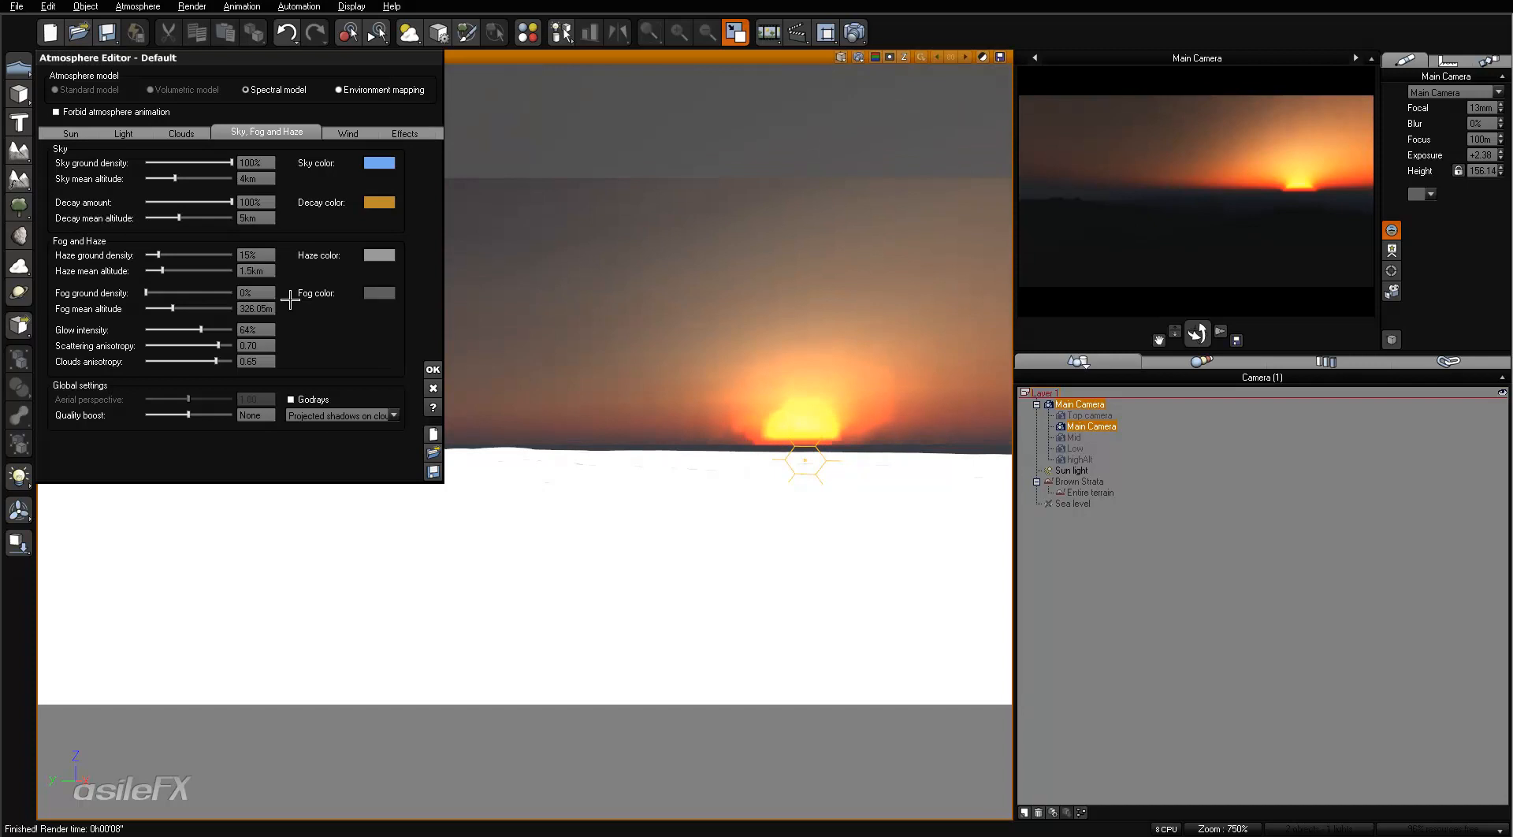
{"action": "left_click", "coordinate": [1215, 247]}
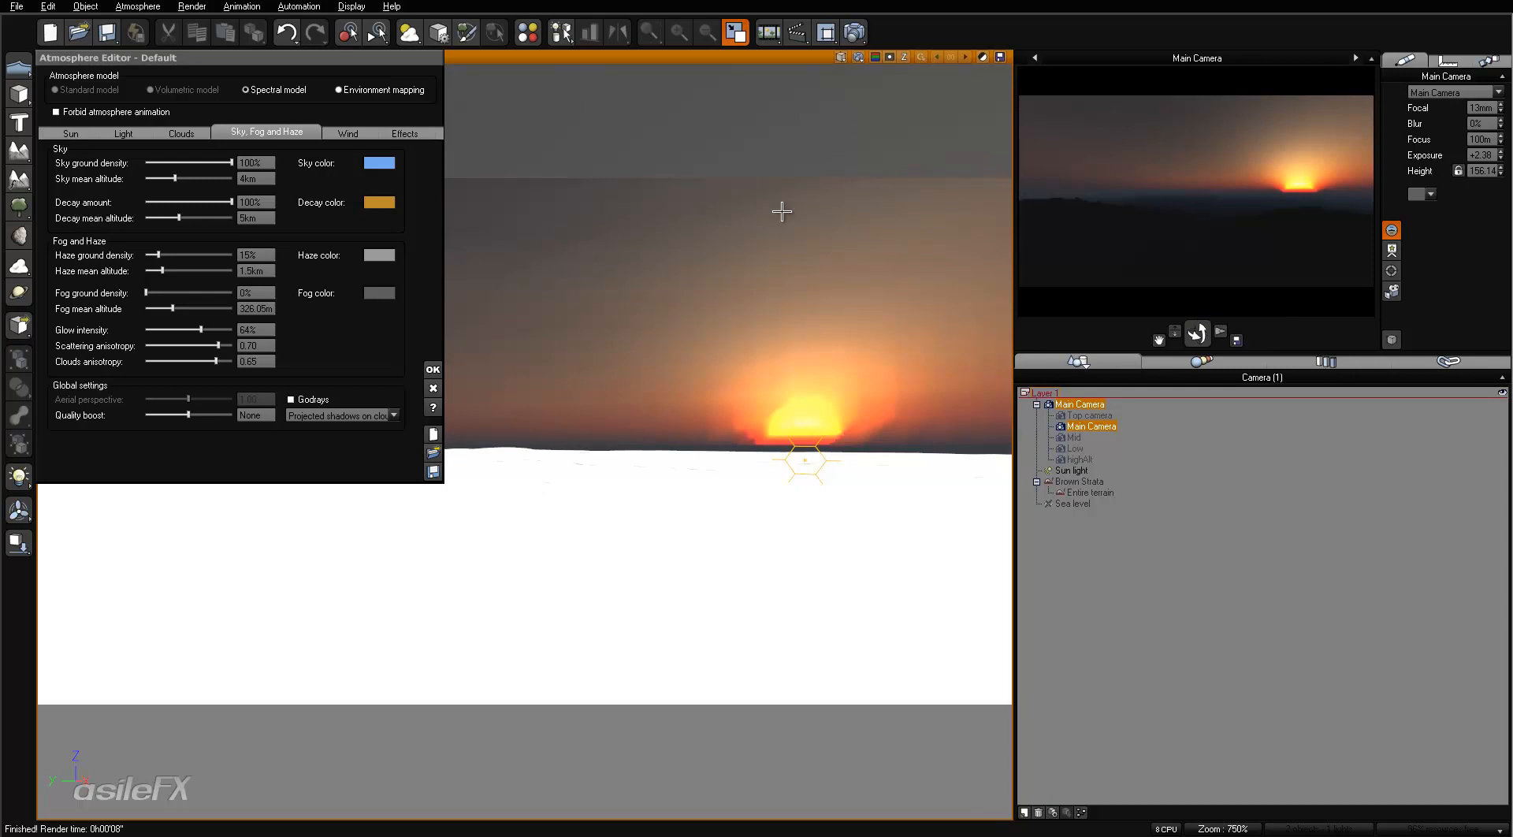
- Lower the sky ground density to about 5% and set the haze mean altitude to 500 m
{"action": "left_click_drag", "start_coordinate": [231, 163], "coordinate": [133, 158]}
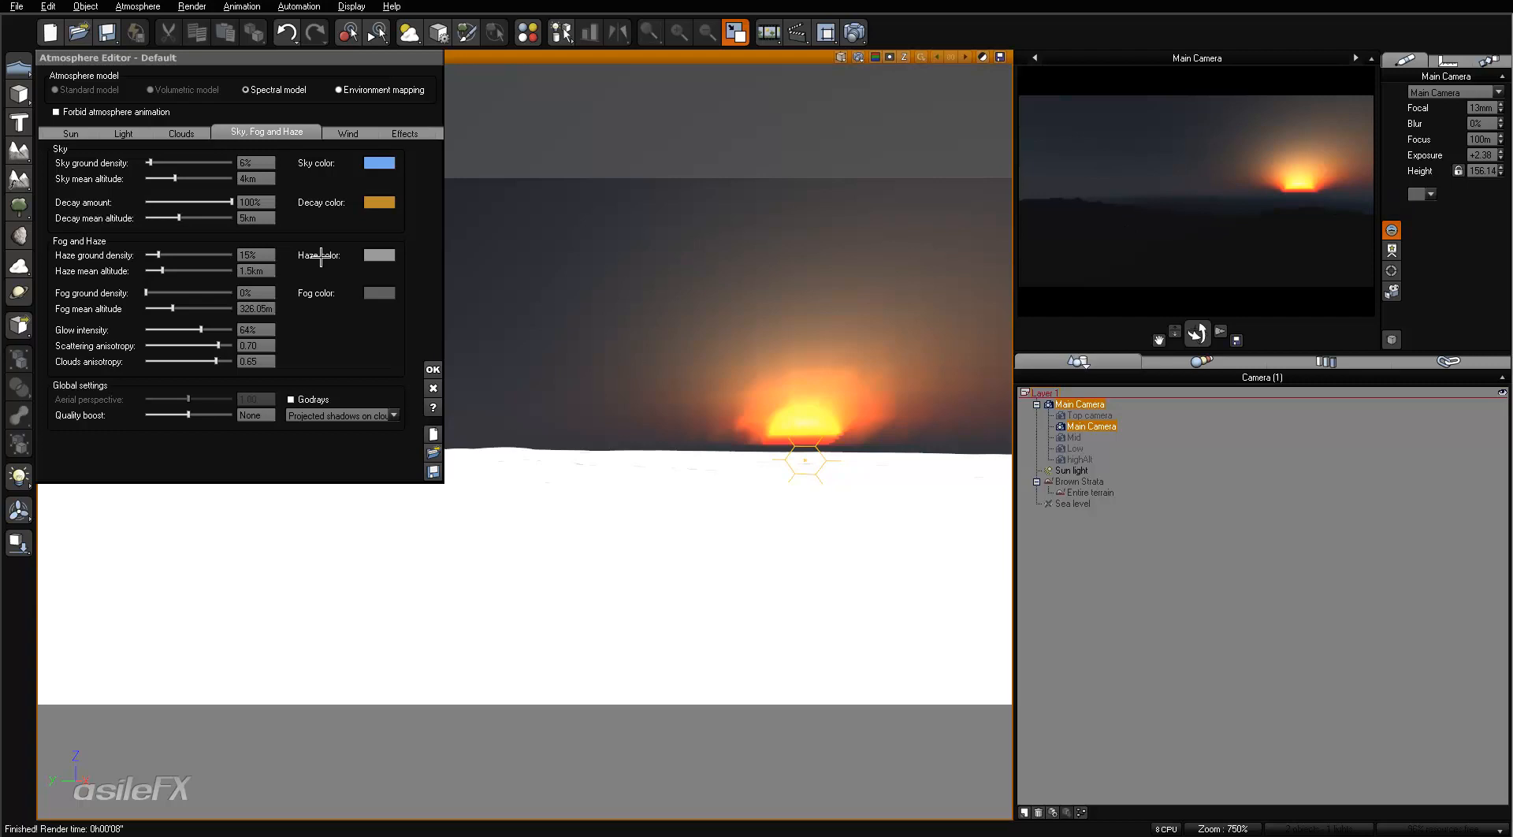
{"action": "left_click", "coordinate": [264, 272]}
{"action": "type", "text": "500"}
{"action": "key", "text": "Return"}
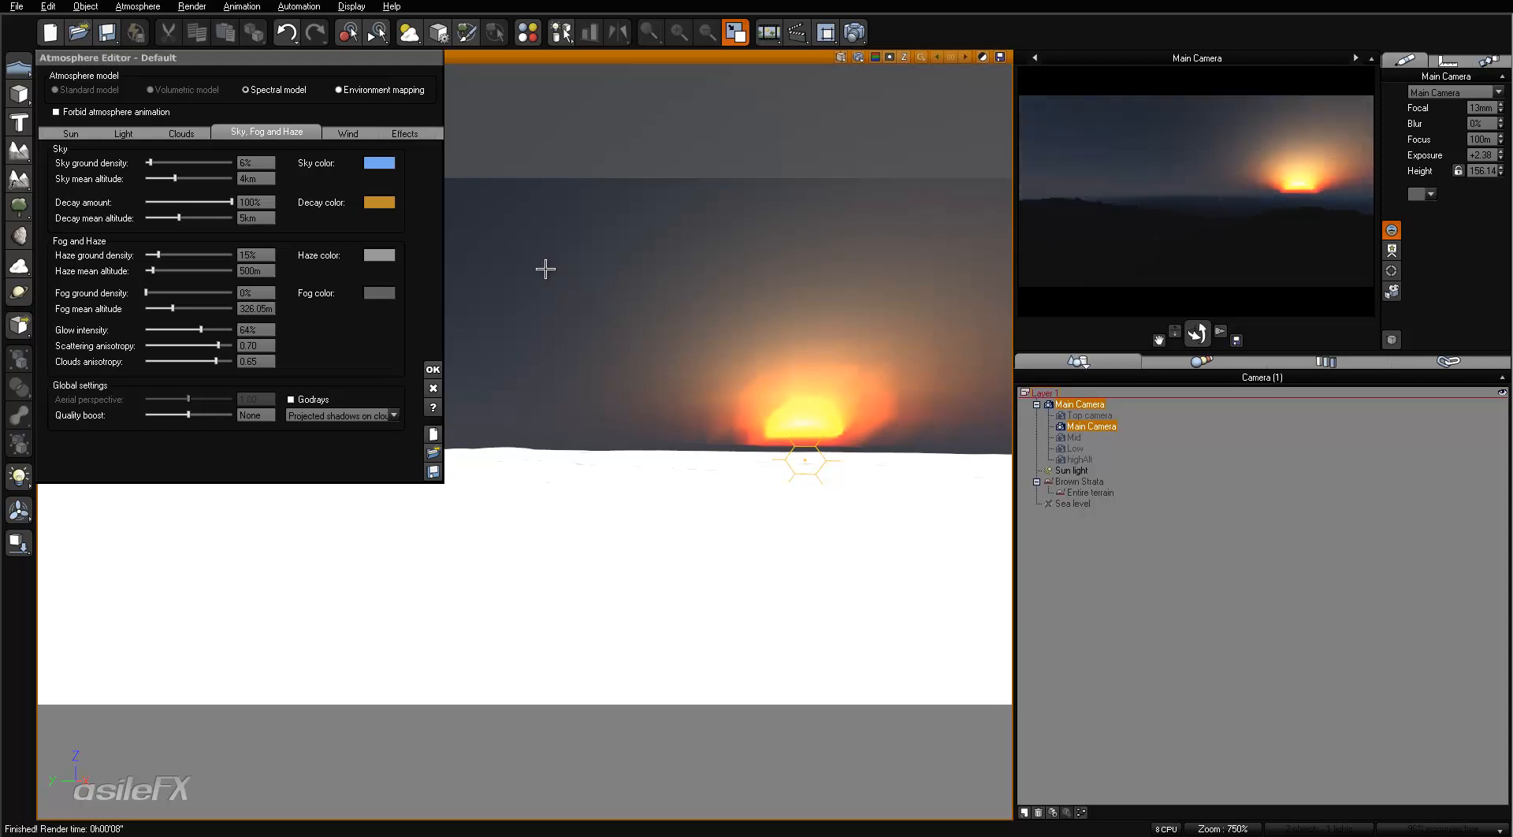
- Lower the glow intensity to 24% and set the haze ground density to 50%
{"action": "left_click_drag", "start_coordinate": [201, 329], "coordinate": [166, 329]}
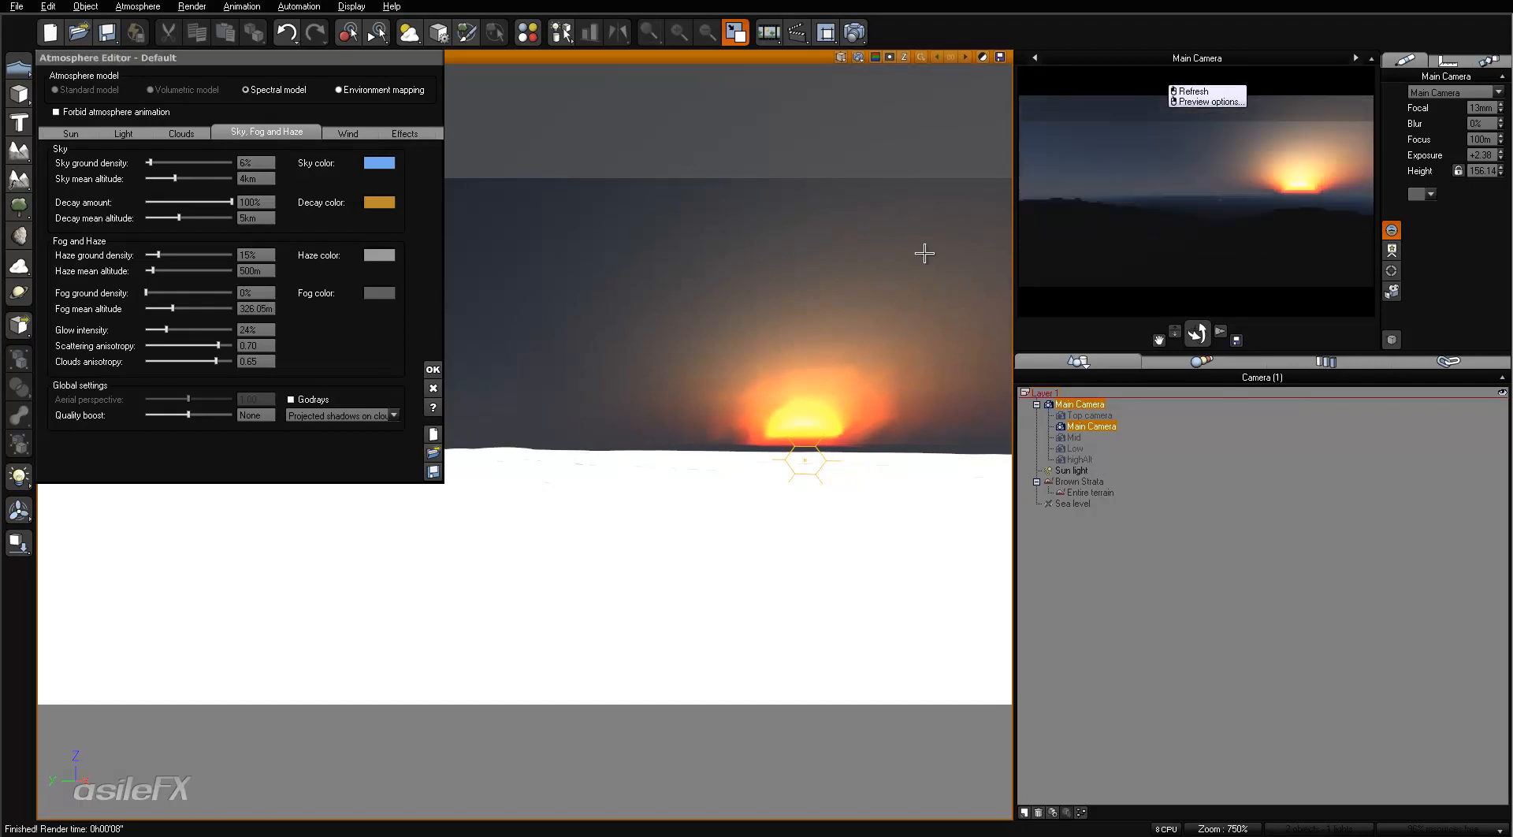
{"action": "left_click", "coordinate": [267, 253]}
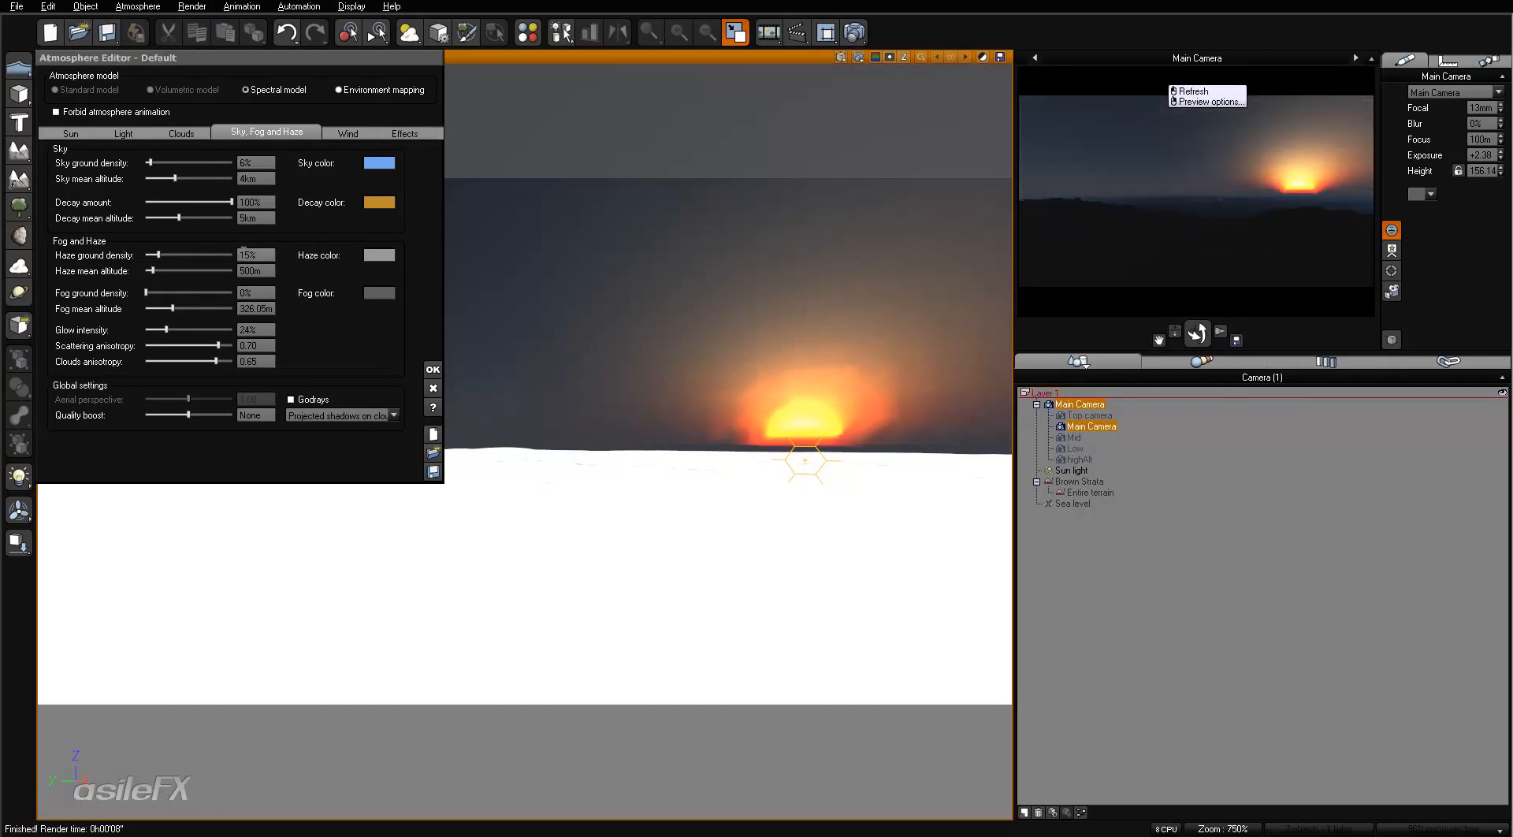
{"action": "type", "text": "50"}
{"action": "key", "text": "Return"}
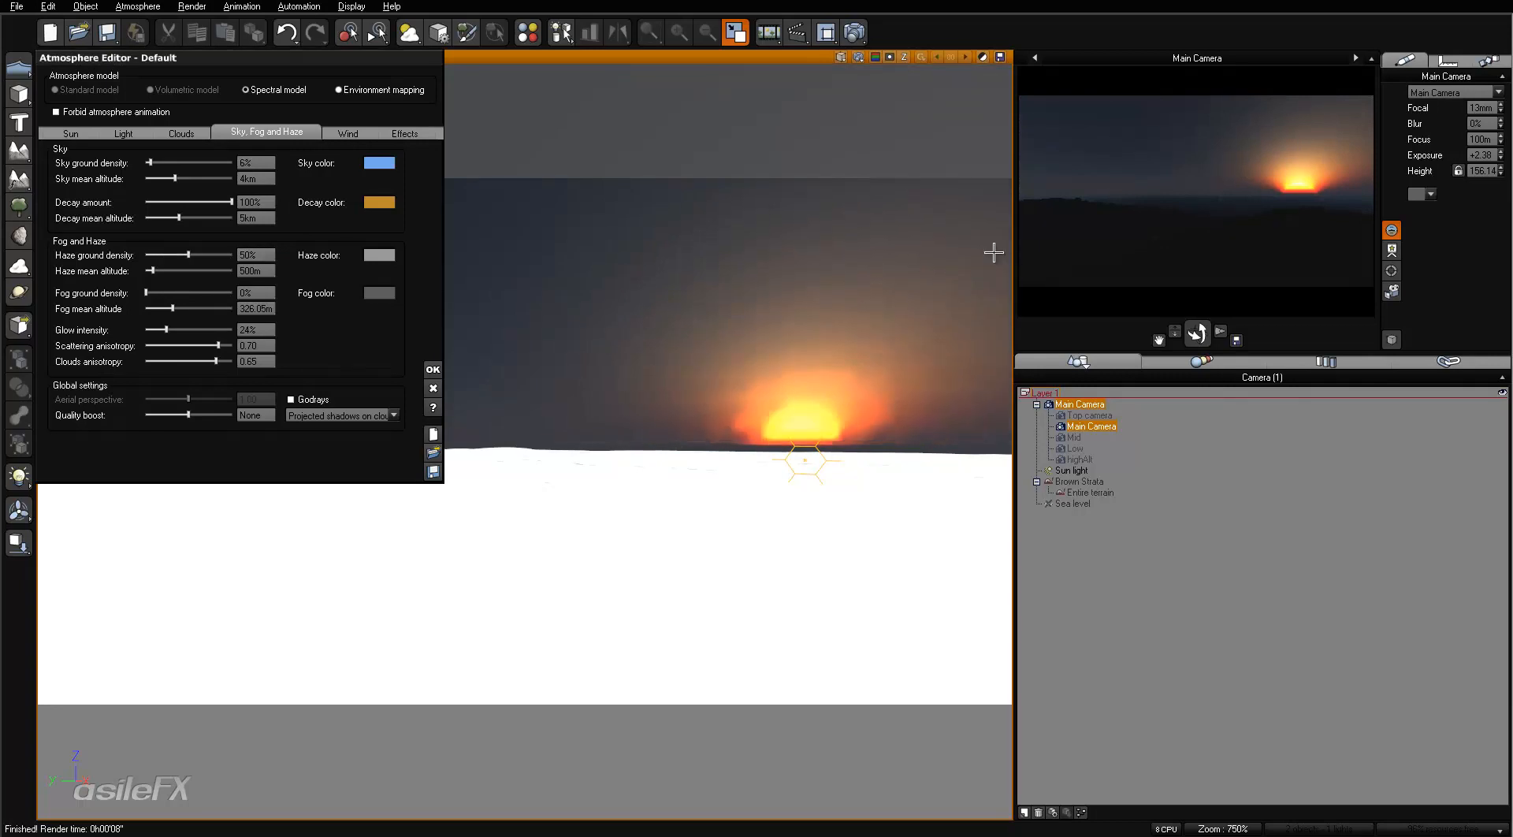
- Set the haze mean altitude to 1 km and refresh the camera preview
{"action": "left_click", "coordinate": [249, 270]}
{"action": "type", "text": "1km"}
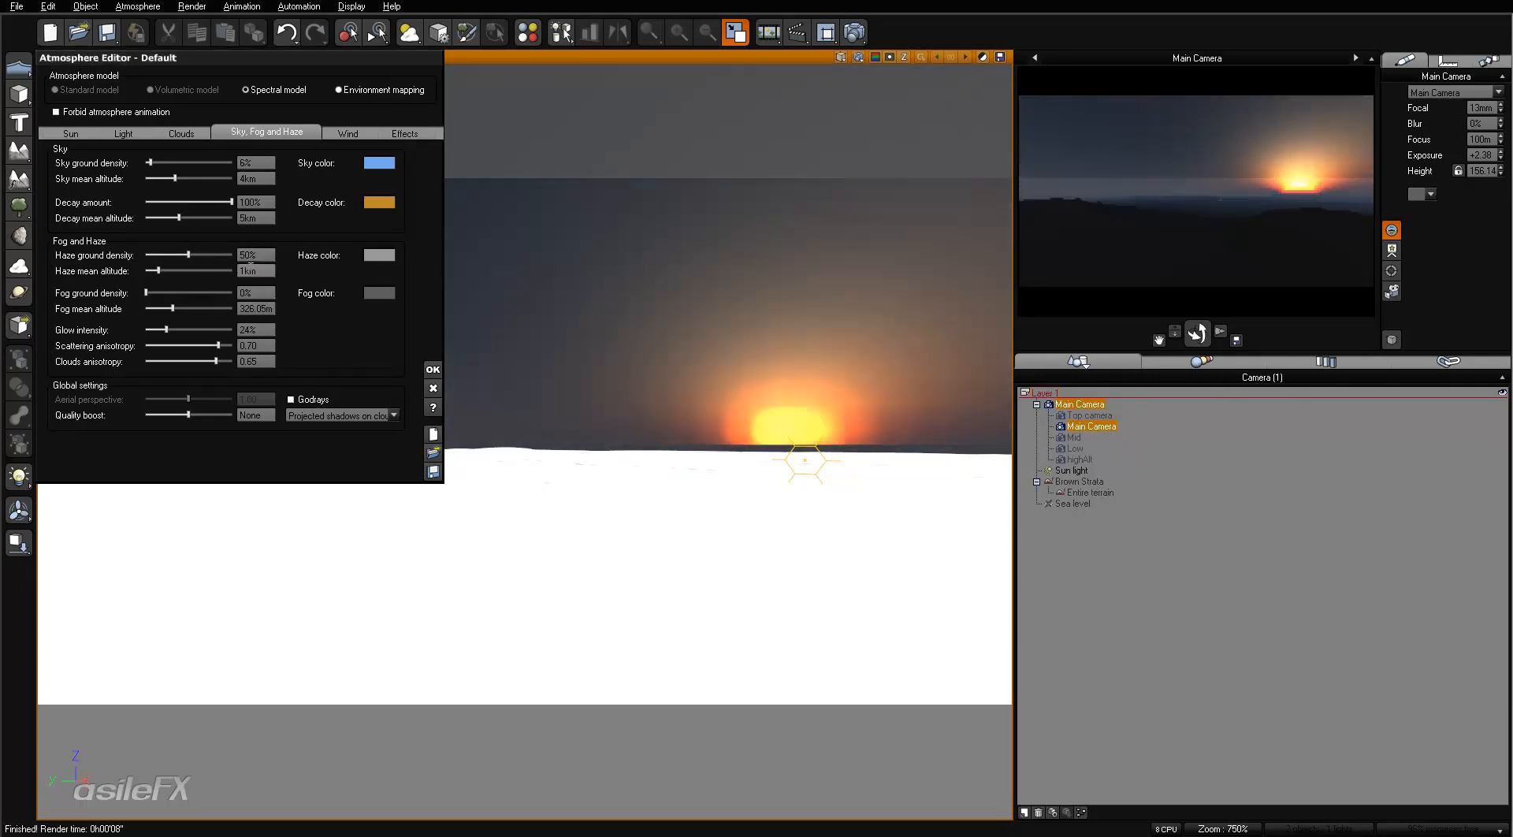
{"action": "key", "text": "Return"}
{"action": "right_click", "coordinate": [1171, 192]}
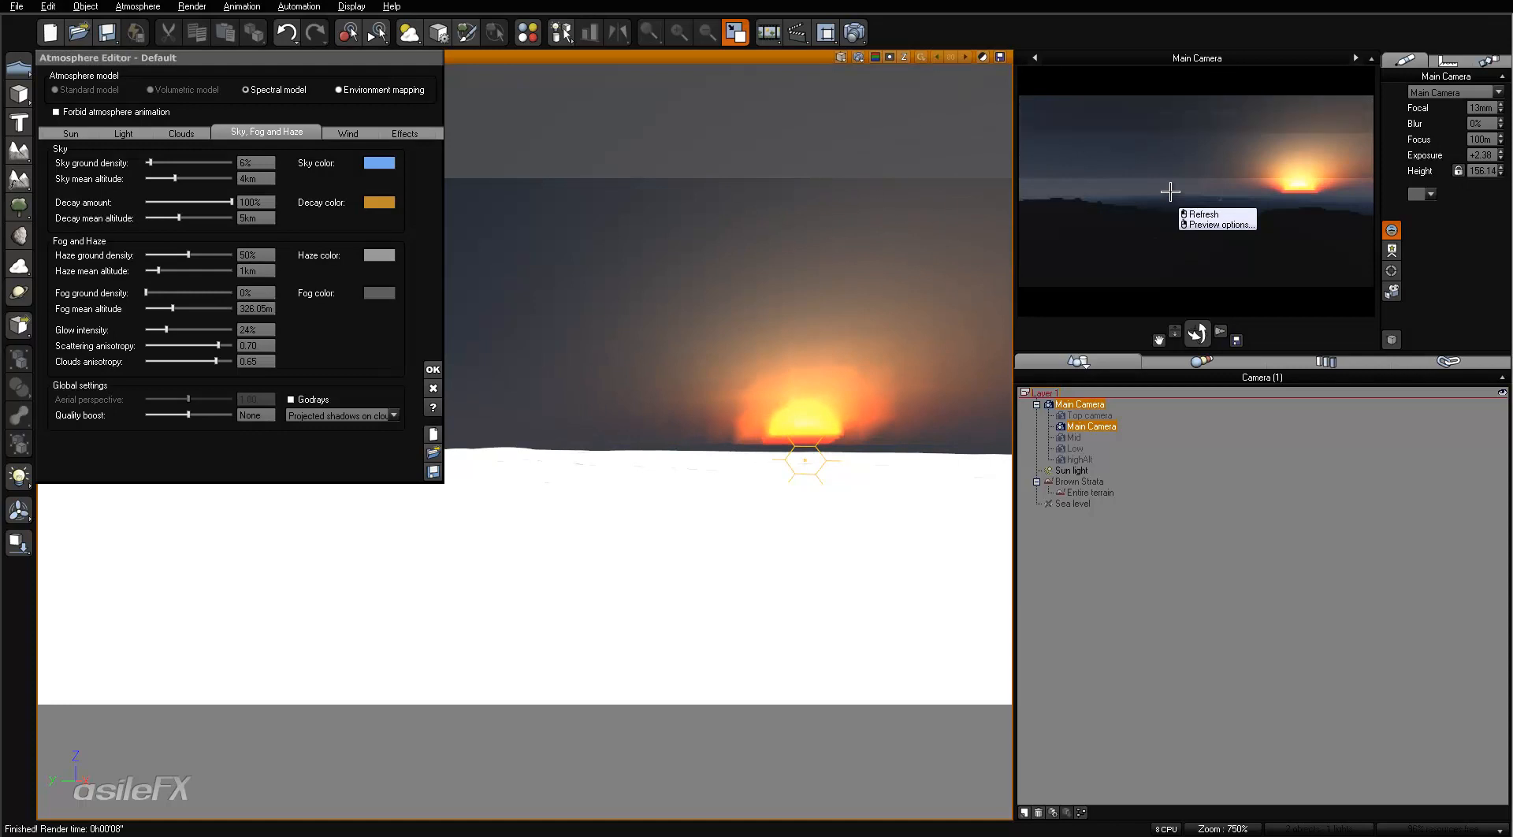
{"action": "left_click", "coordinate": [1200, 214]}
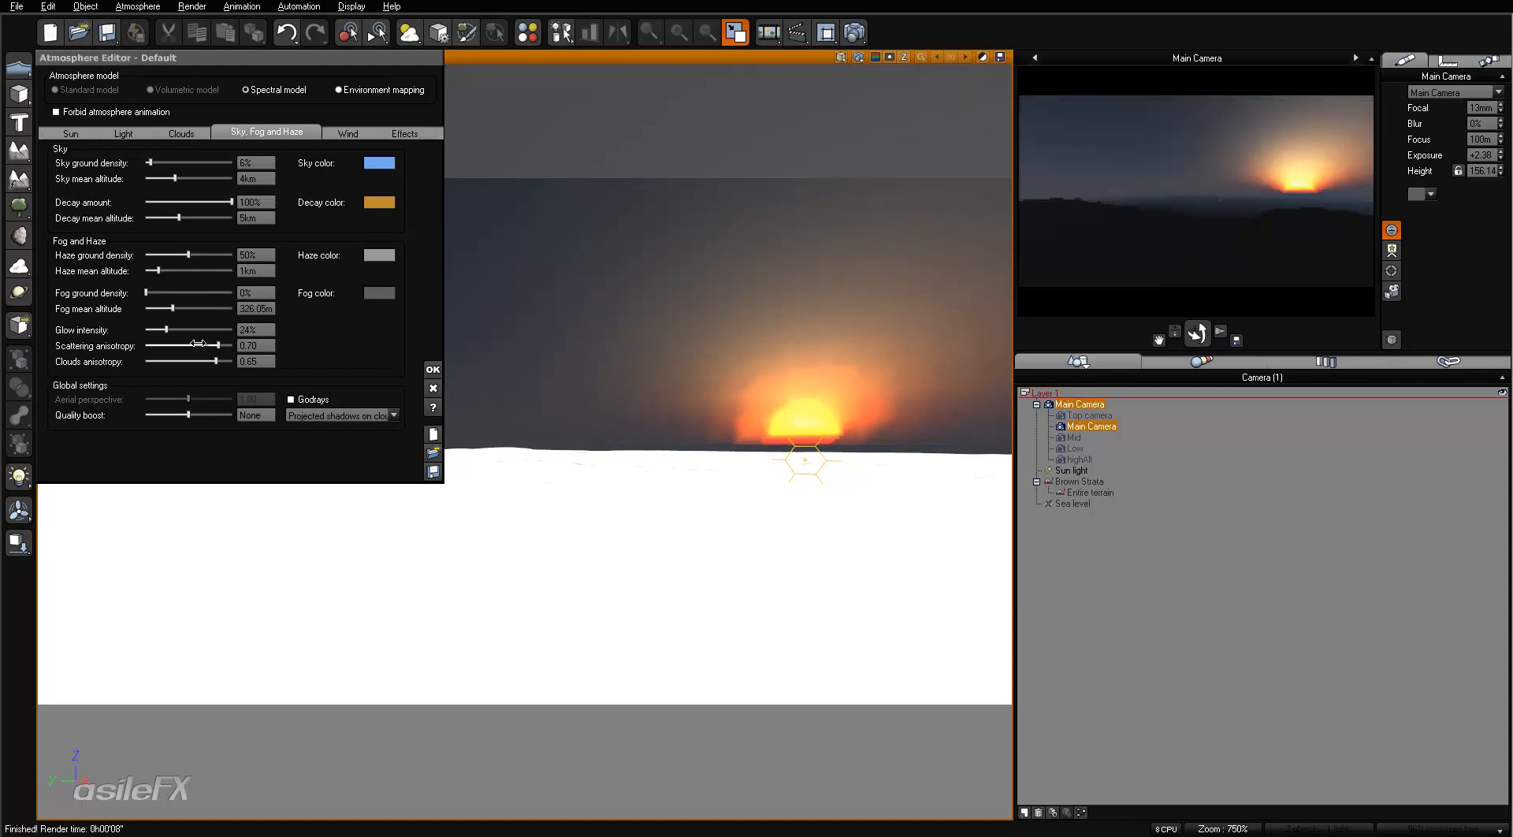
- Try the glow intensity at 100% with a refreshed camera preview and set it to 25%
{"action": "left_click_drag", "start_coordinate": [167, 329], "coordinate": [250, 329]}
{"action": "right_click", "coordinate": [1193, 187]}
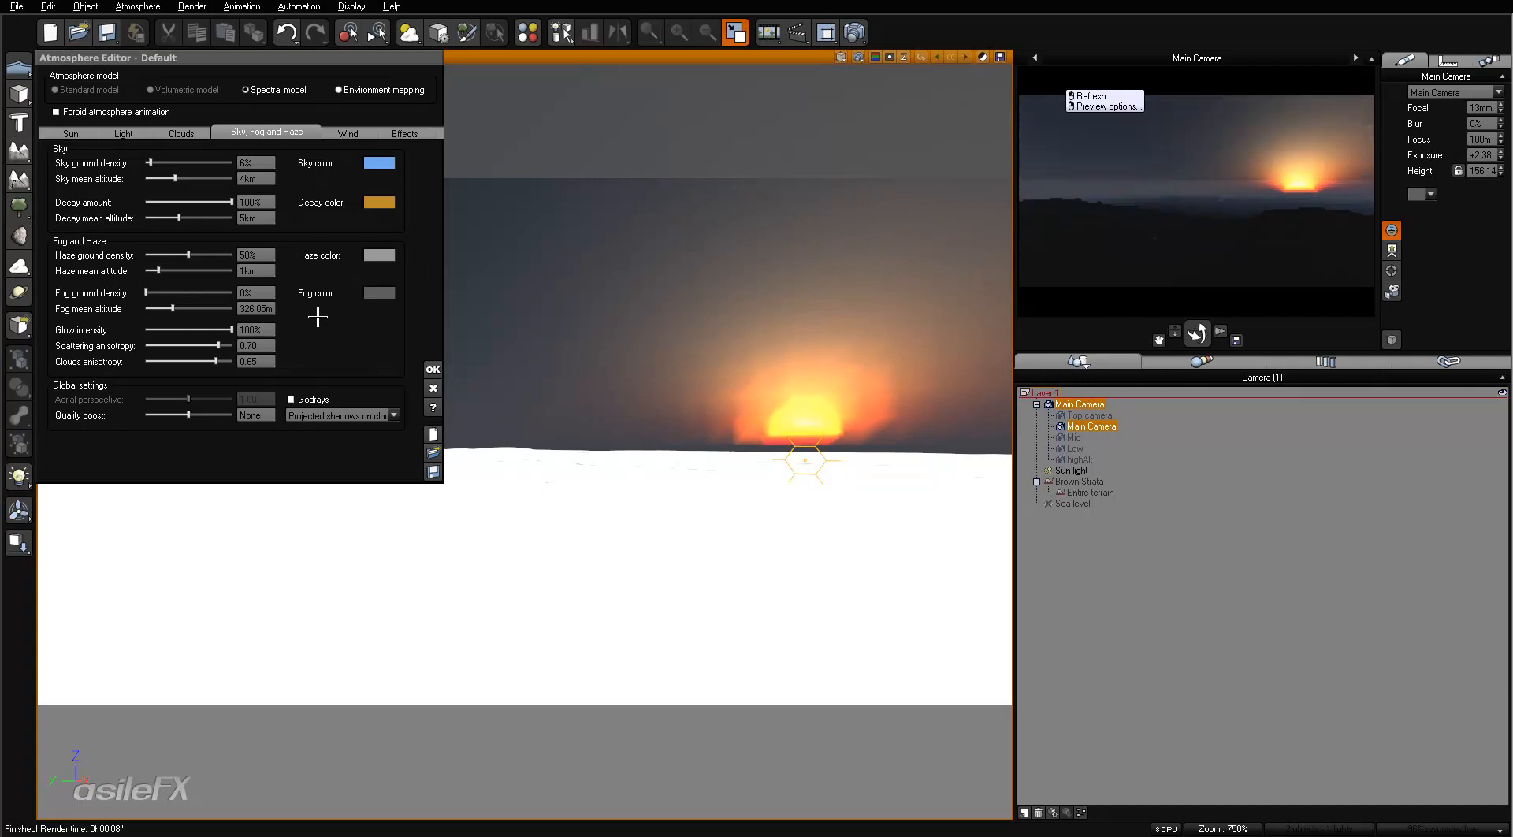
{"action": "left_click_drag", "start_coordinate": [231, 330], "coordinate": [161, 327]}
{"action": "left_click", "coordinate": [252, 326]}
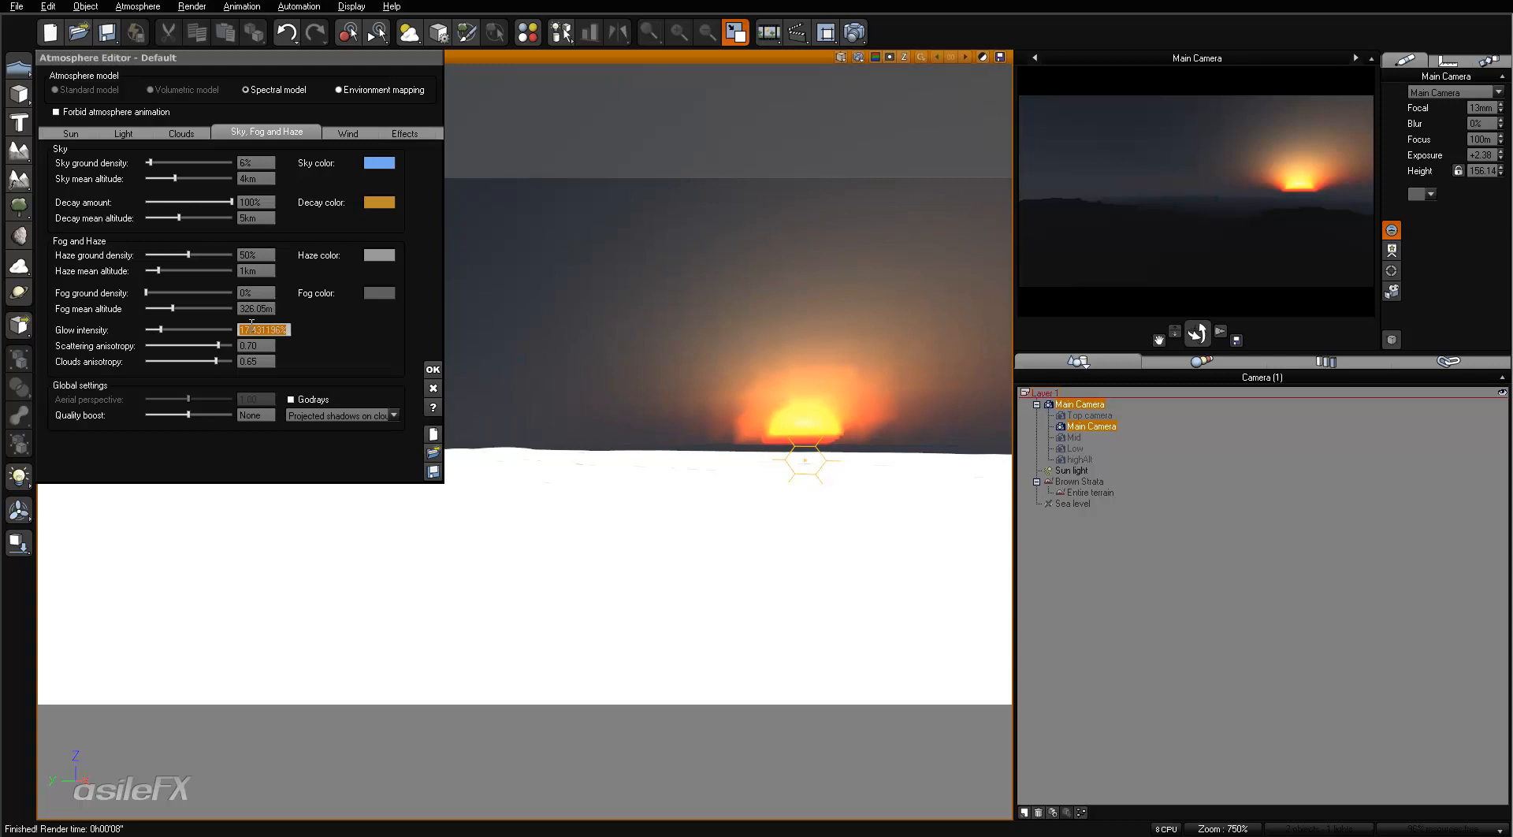
{"action": "type", "text": "25"}
{"action": "key", "text": "Return"}
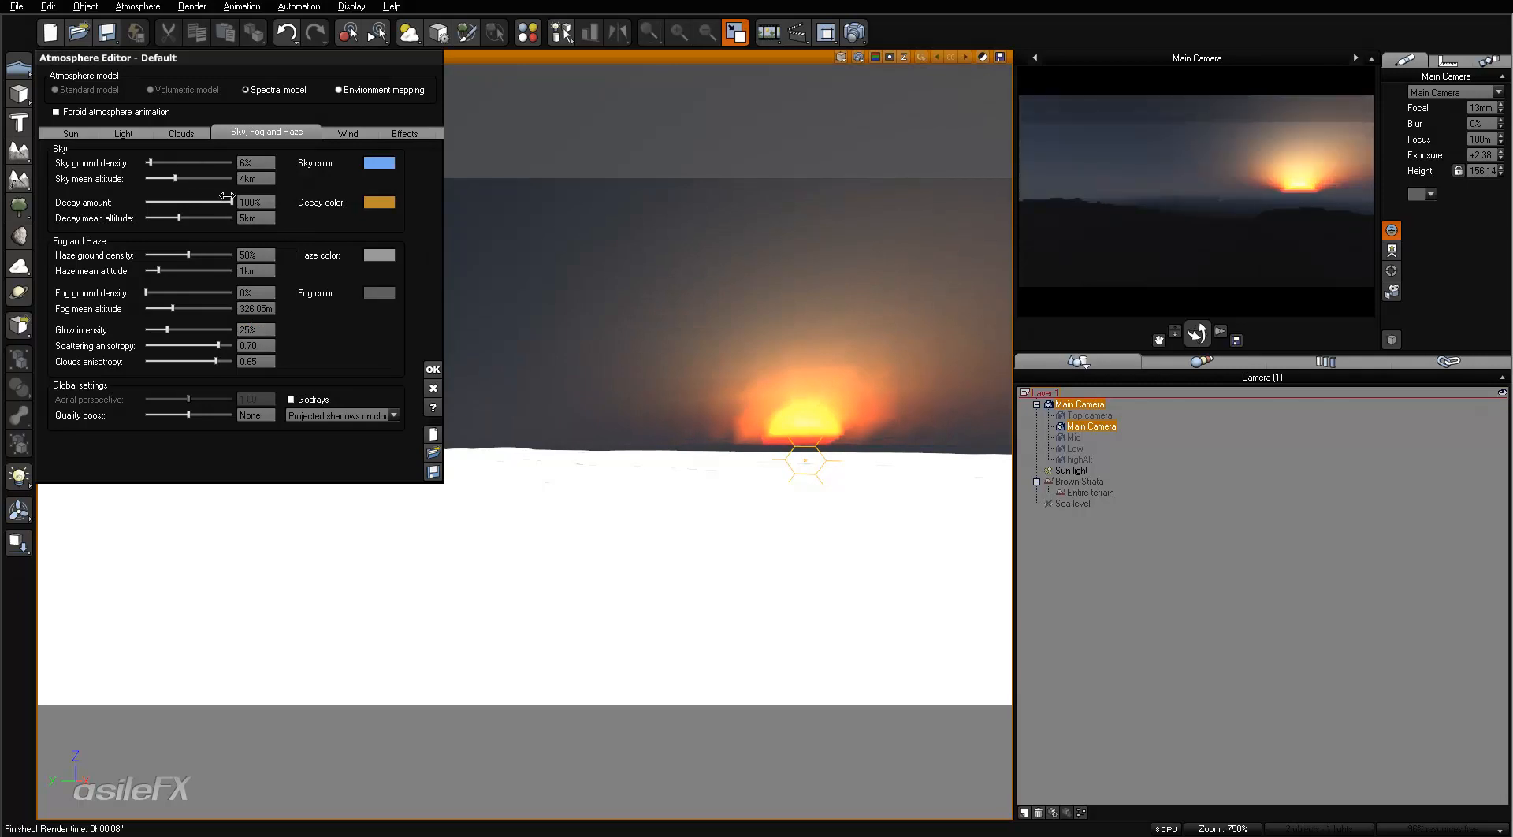
- Try a decay amount of 500% and return it to 100%
{"action": "left_click", "coordinate": [258, 201]}
{"action": "type", "text": "500"}
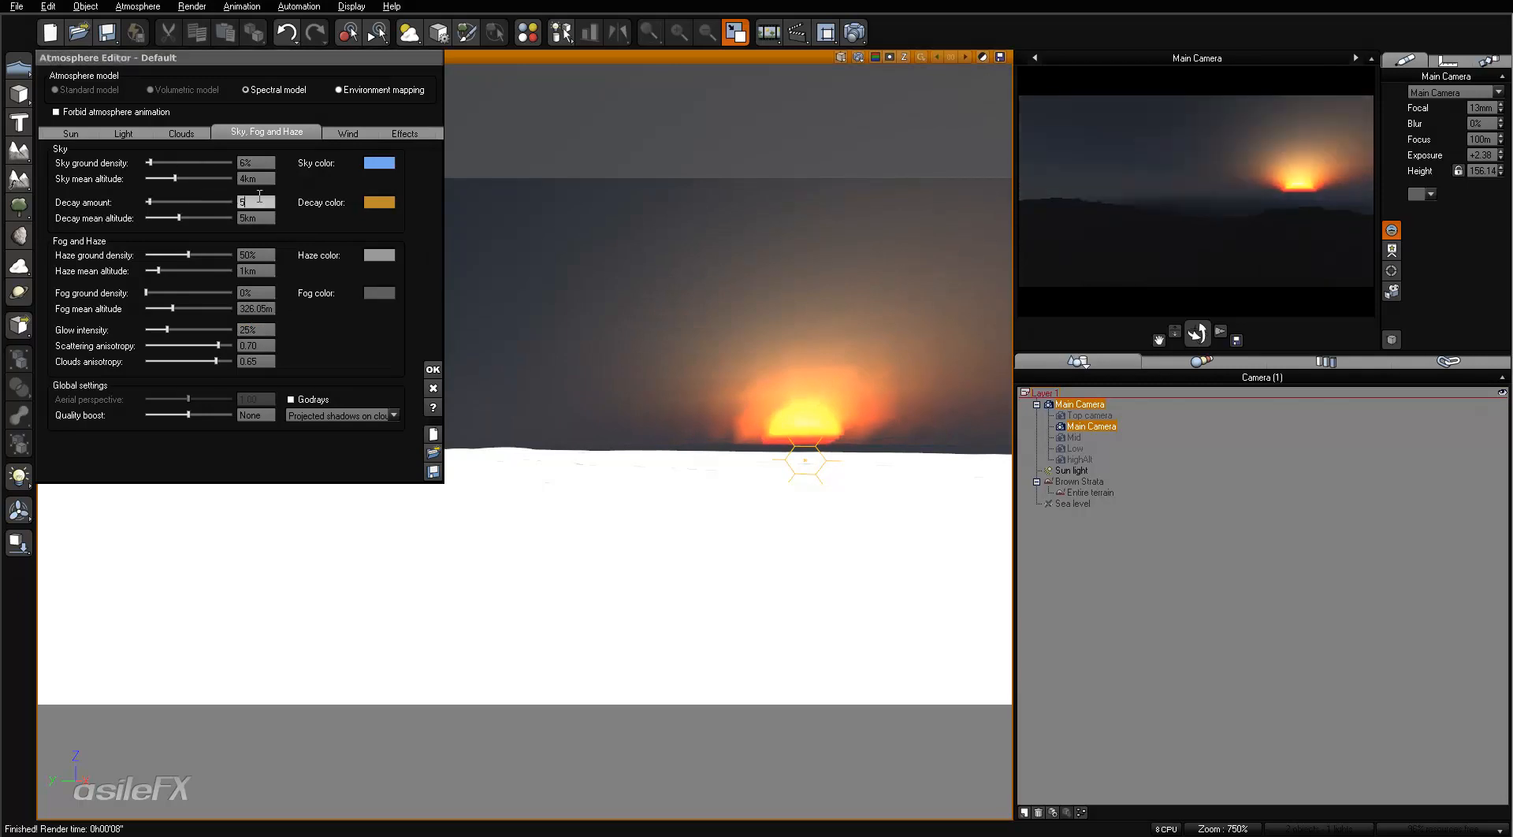
{"action": "key", "text": "Return"}
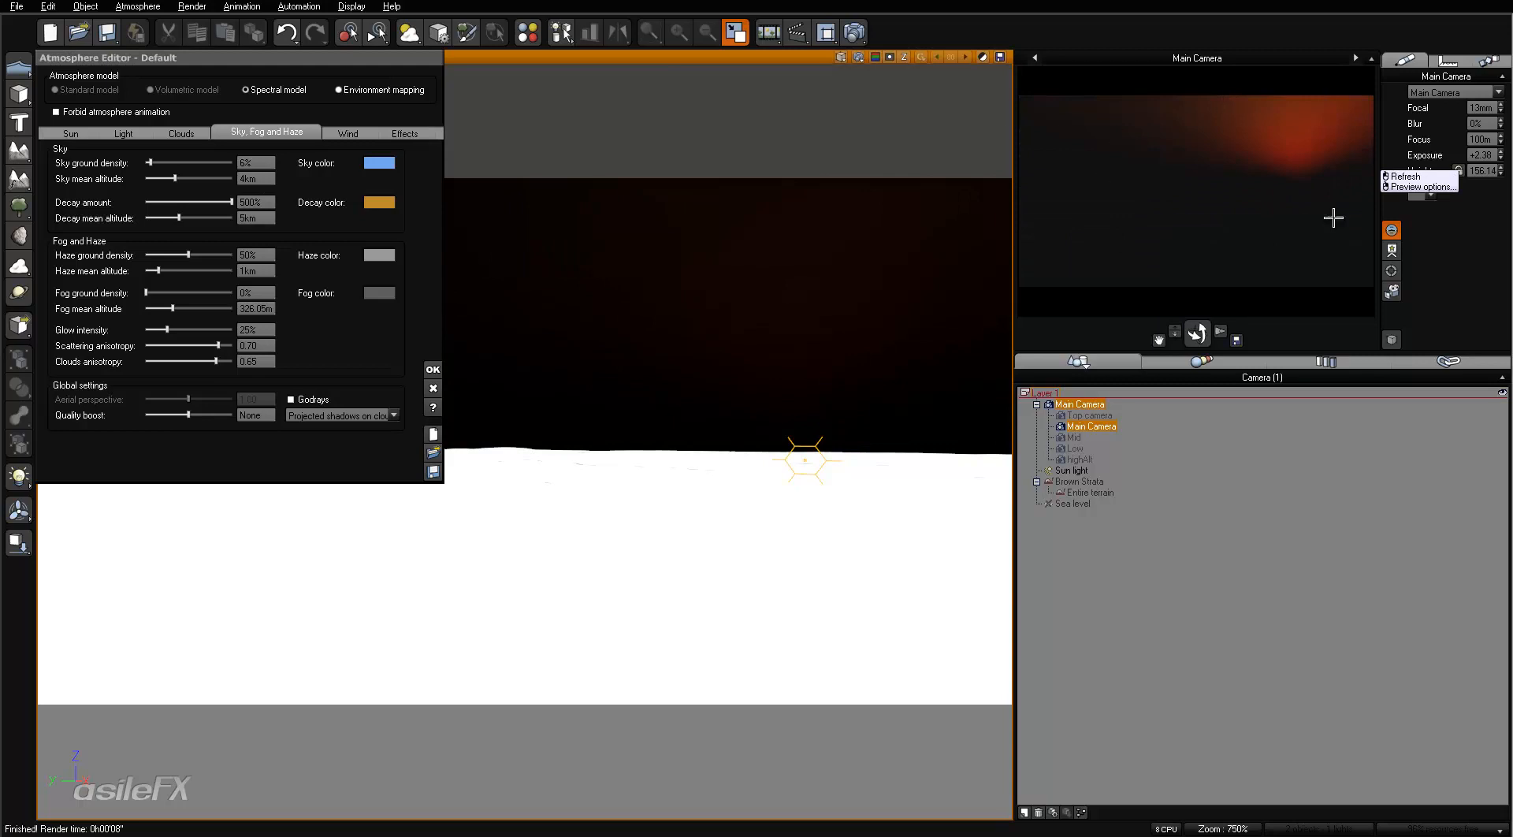
{"action": "left_click", "coordinate": [259, 203]}
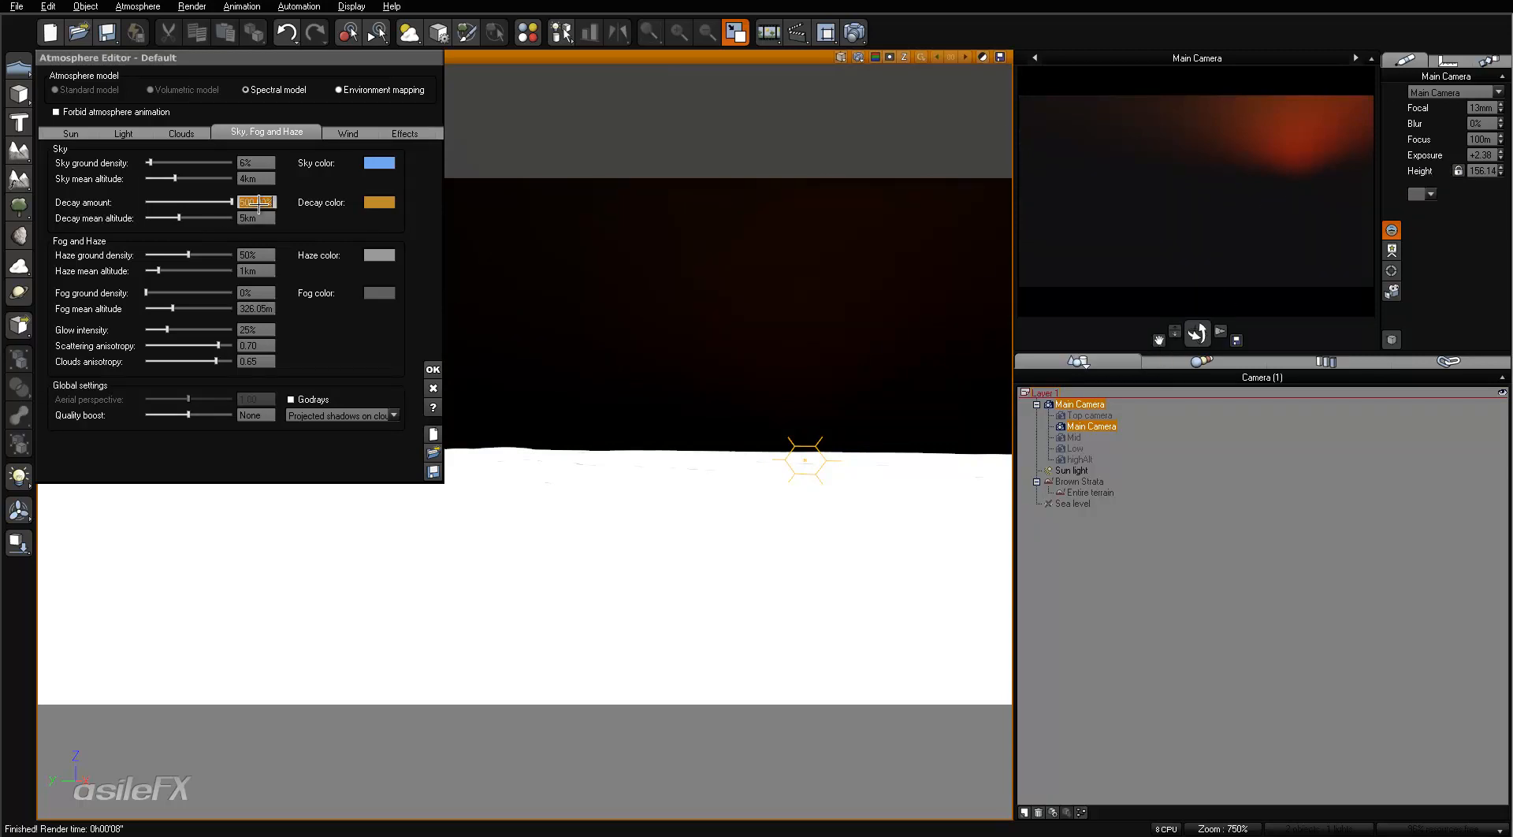
{"action": "type", "text": "100"}
{"action": "key", "text": "Return"}
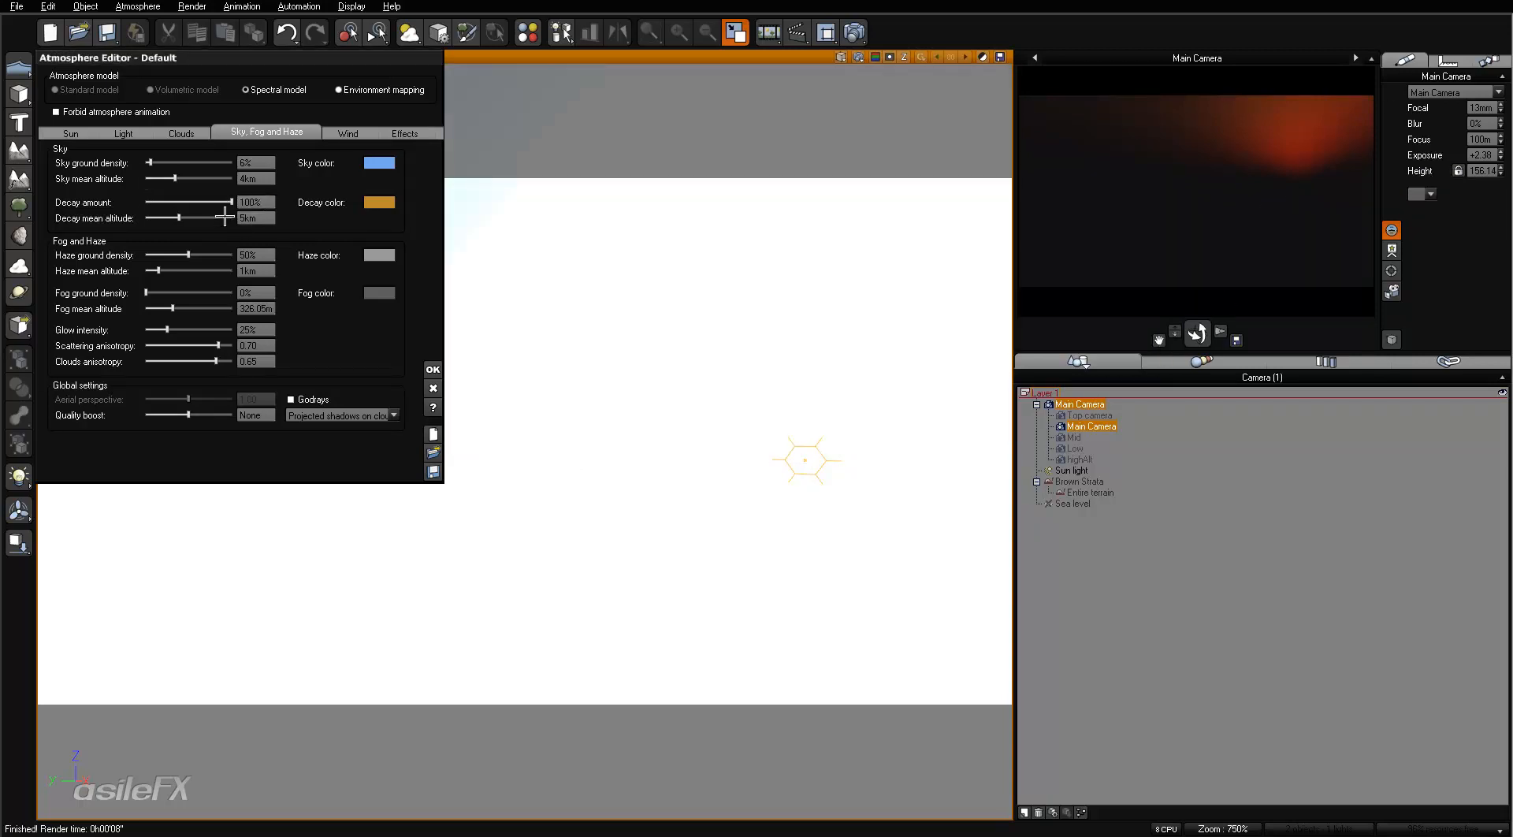
- Try sky ground densities of 100% and 300%
{"action": "left_click", "coordinate": [268, 162]}
{"action": "type", "text": "100"}
{"action": "key", "text": "Return"}
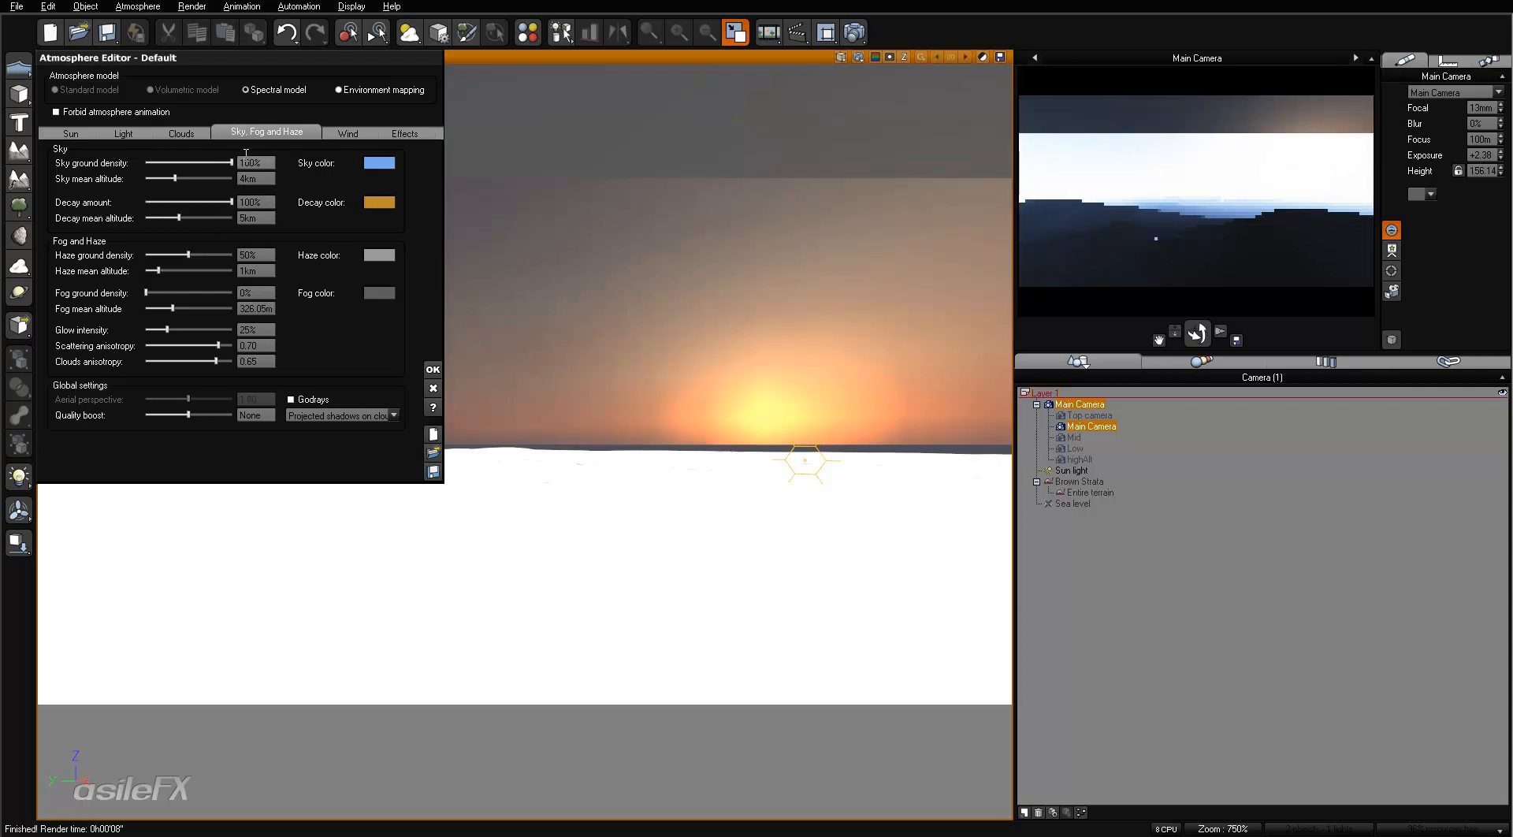
{"action": "type", "text": "300"}
{"action": "key", "text": "Return"}
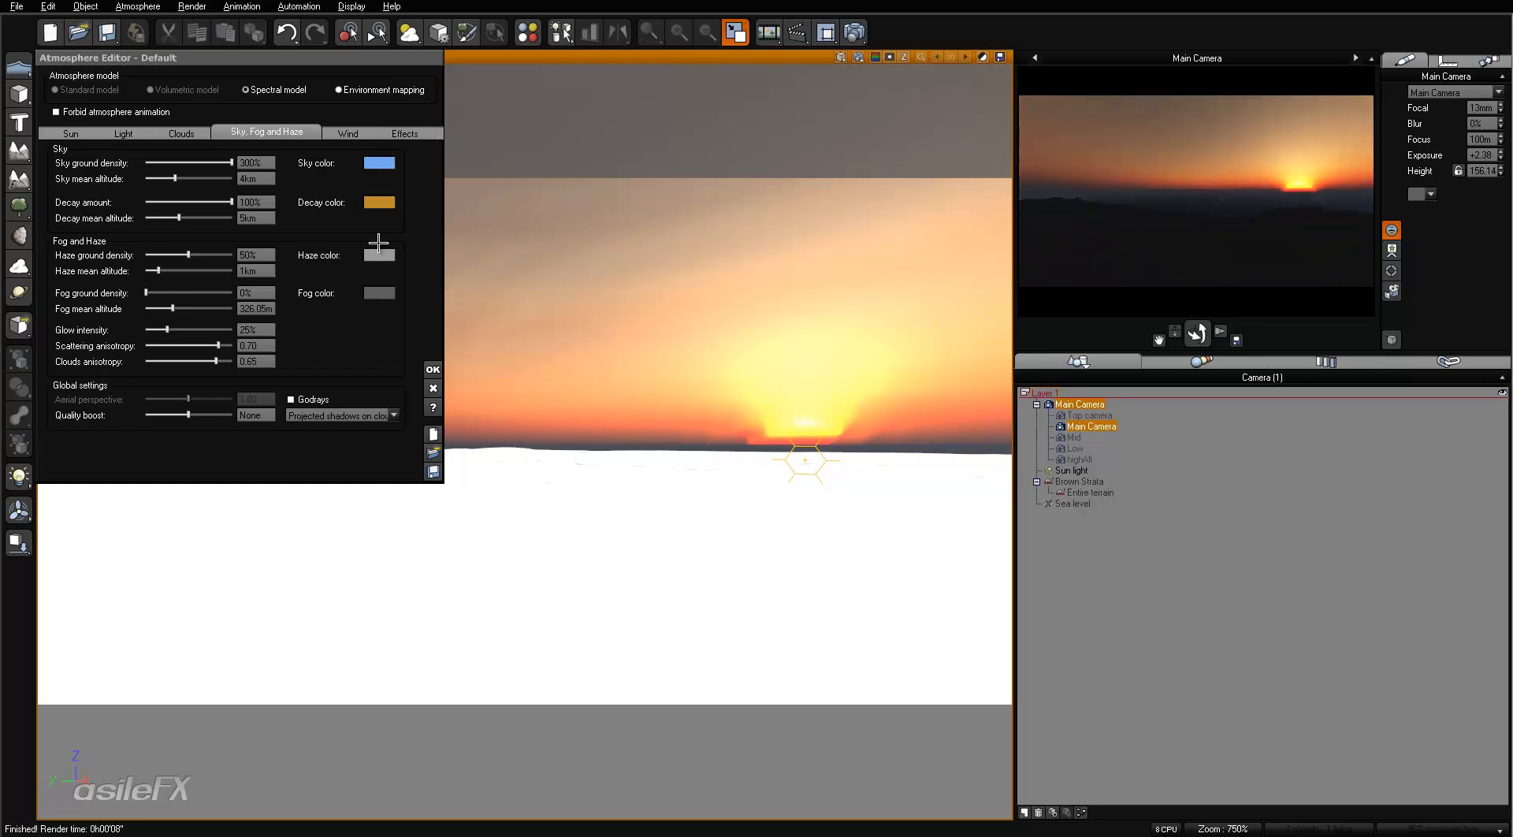
- Try a sky ground density of 400% and refresh the camera preview
{"action": "double_click", "coordinate": [256, 164]}
{"action": "type", "text": "400"}
{"action": "key", "text": "Return"}
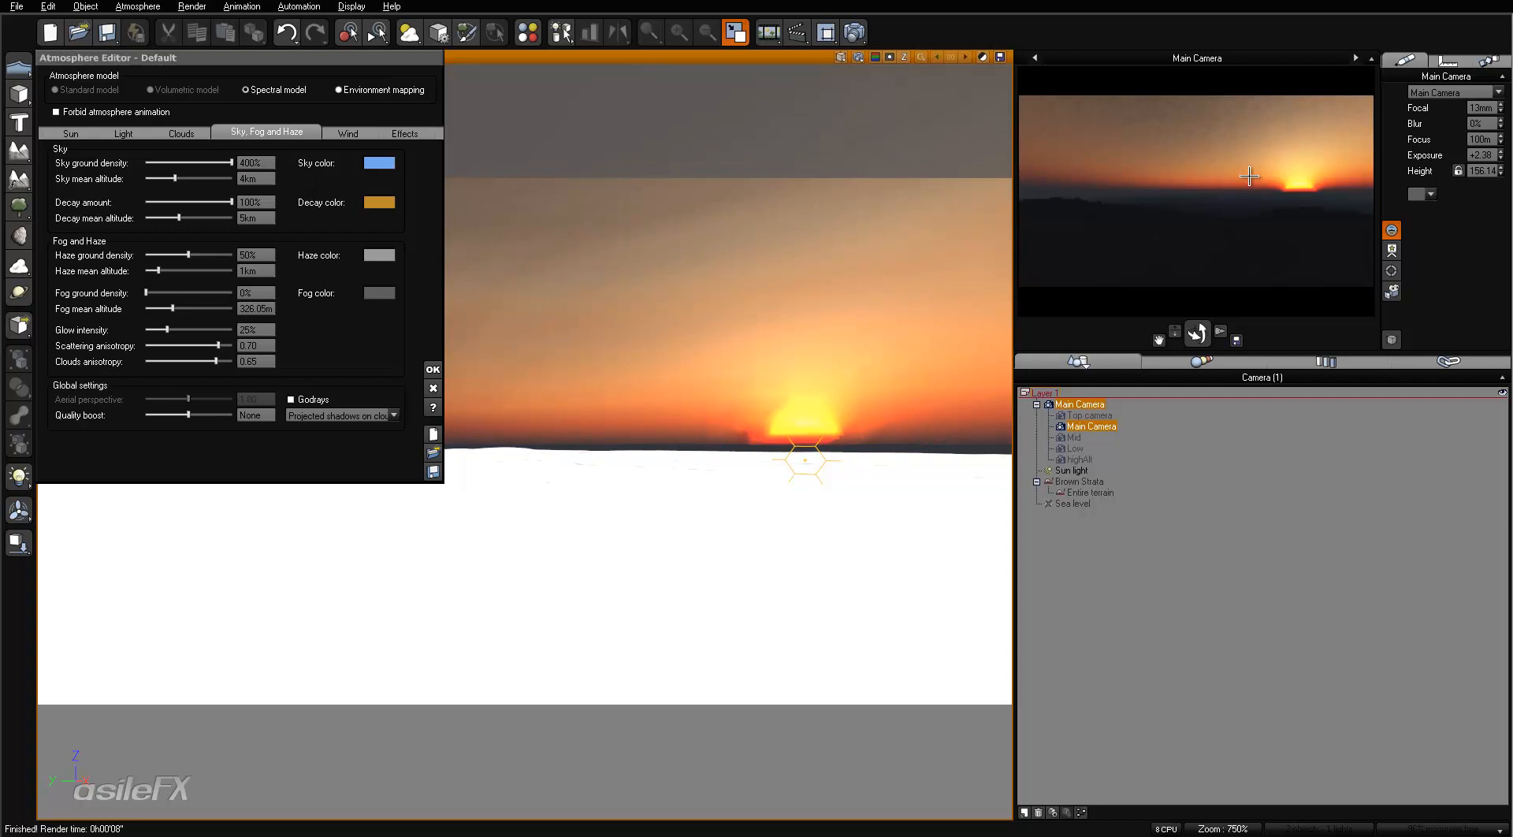
{"action": "right_click", "coordinate": [1249, 177]}
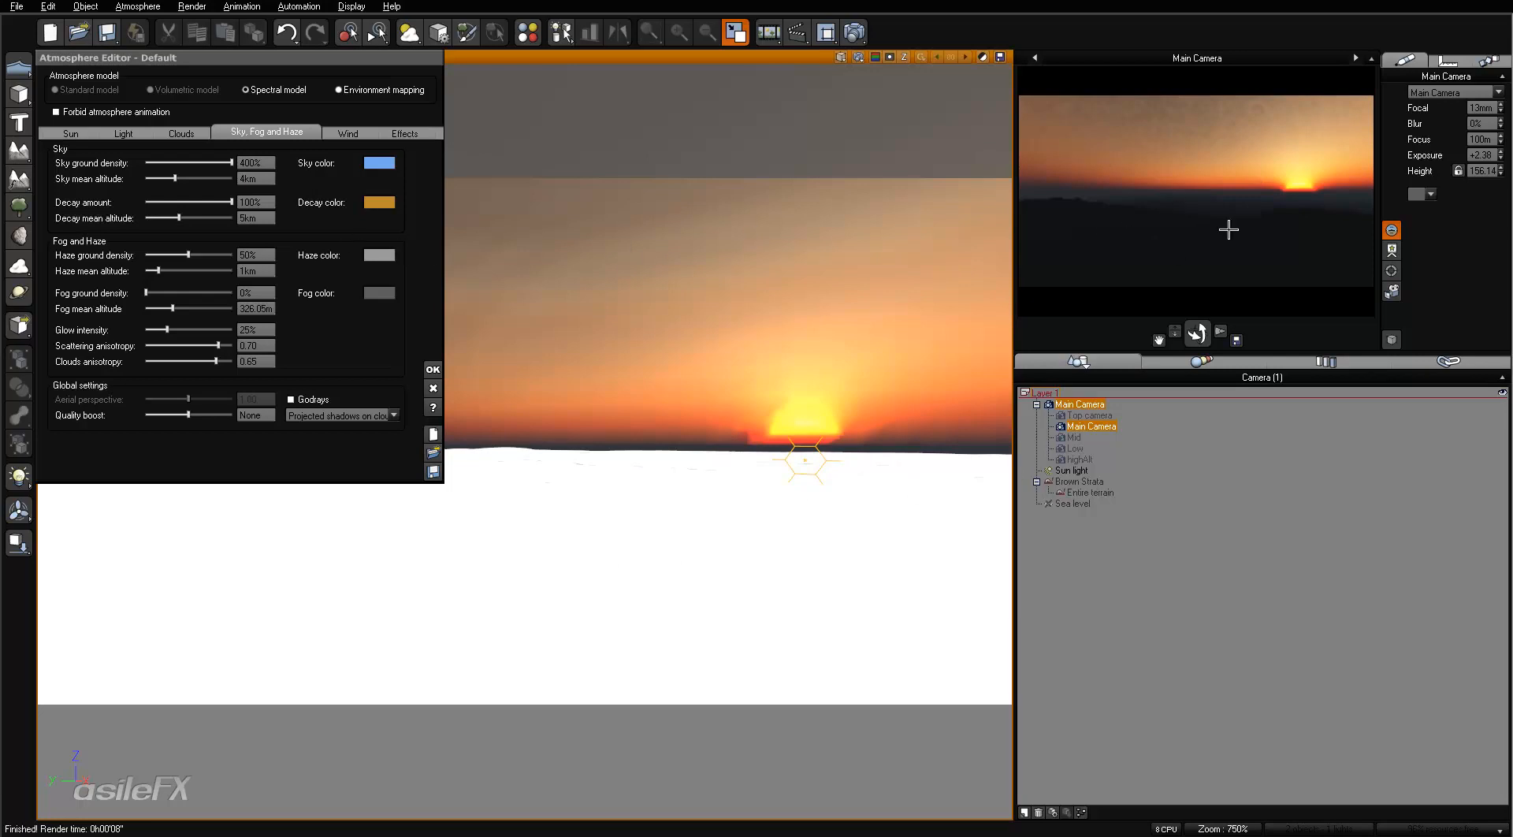
- Set the sky ground density to 100%
{"action": "left_click", "coordinate": [268, 162]}
{"action": "type", "text": "100"}
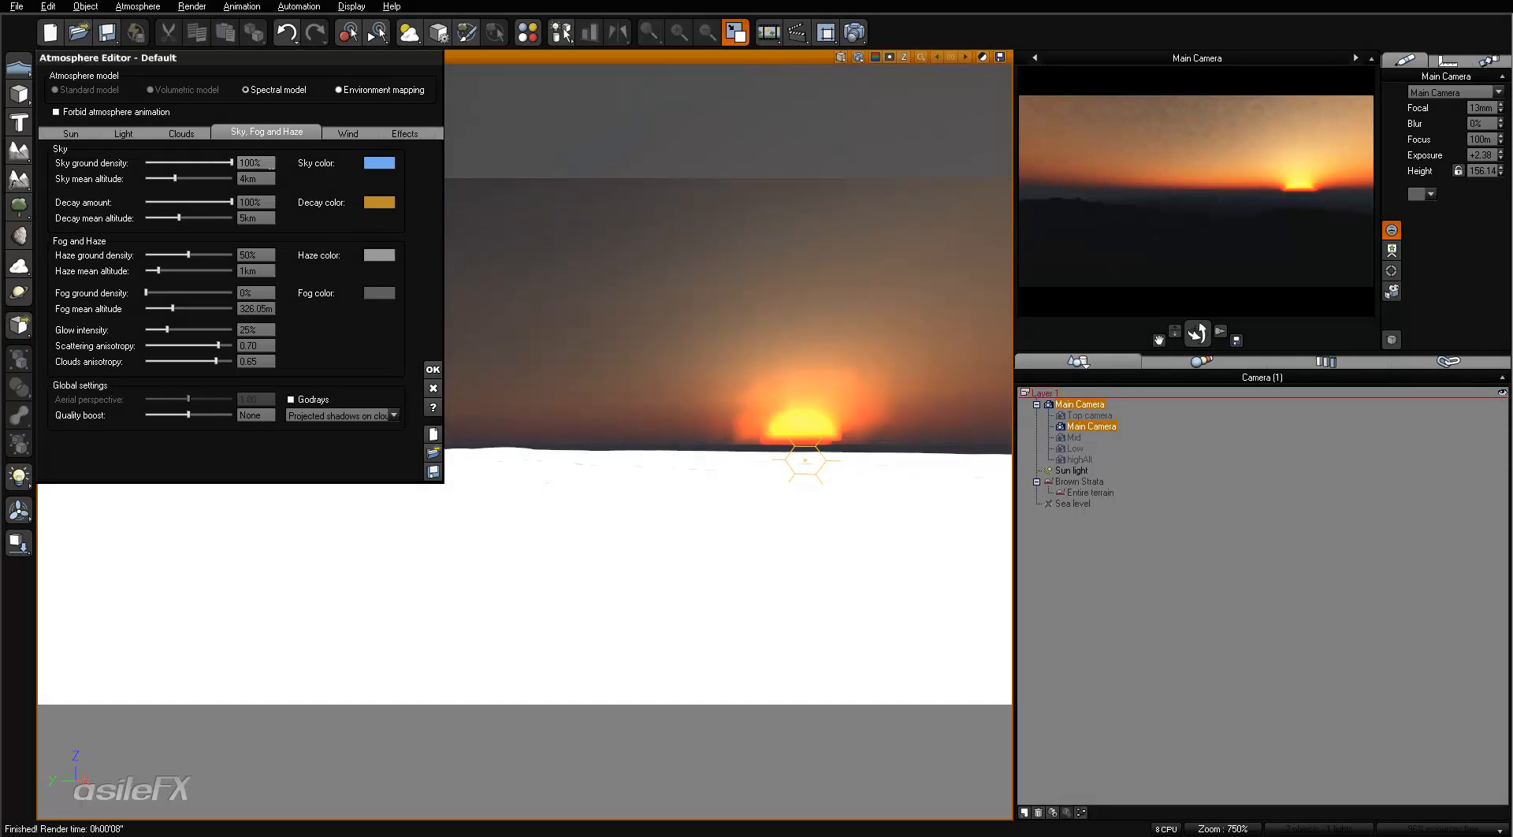
{"action": "key", "text": "Return"}
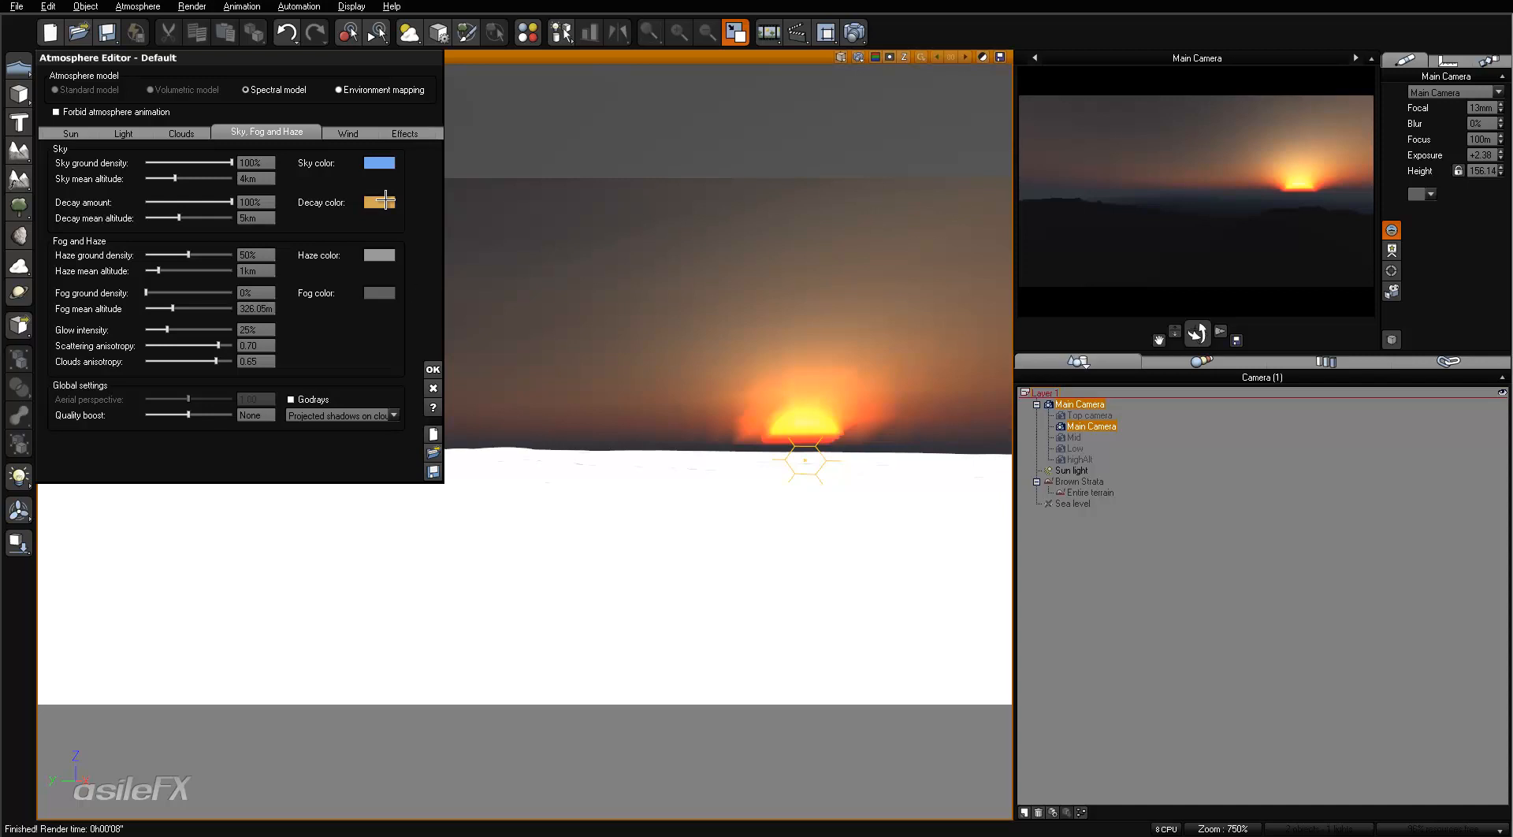
- Add a Dark Cumulus cloud layer from the Spectral 2 collection to the atmosphere
{"action": "left_click", "coordinate": [182, 131]}
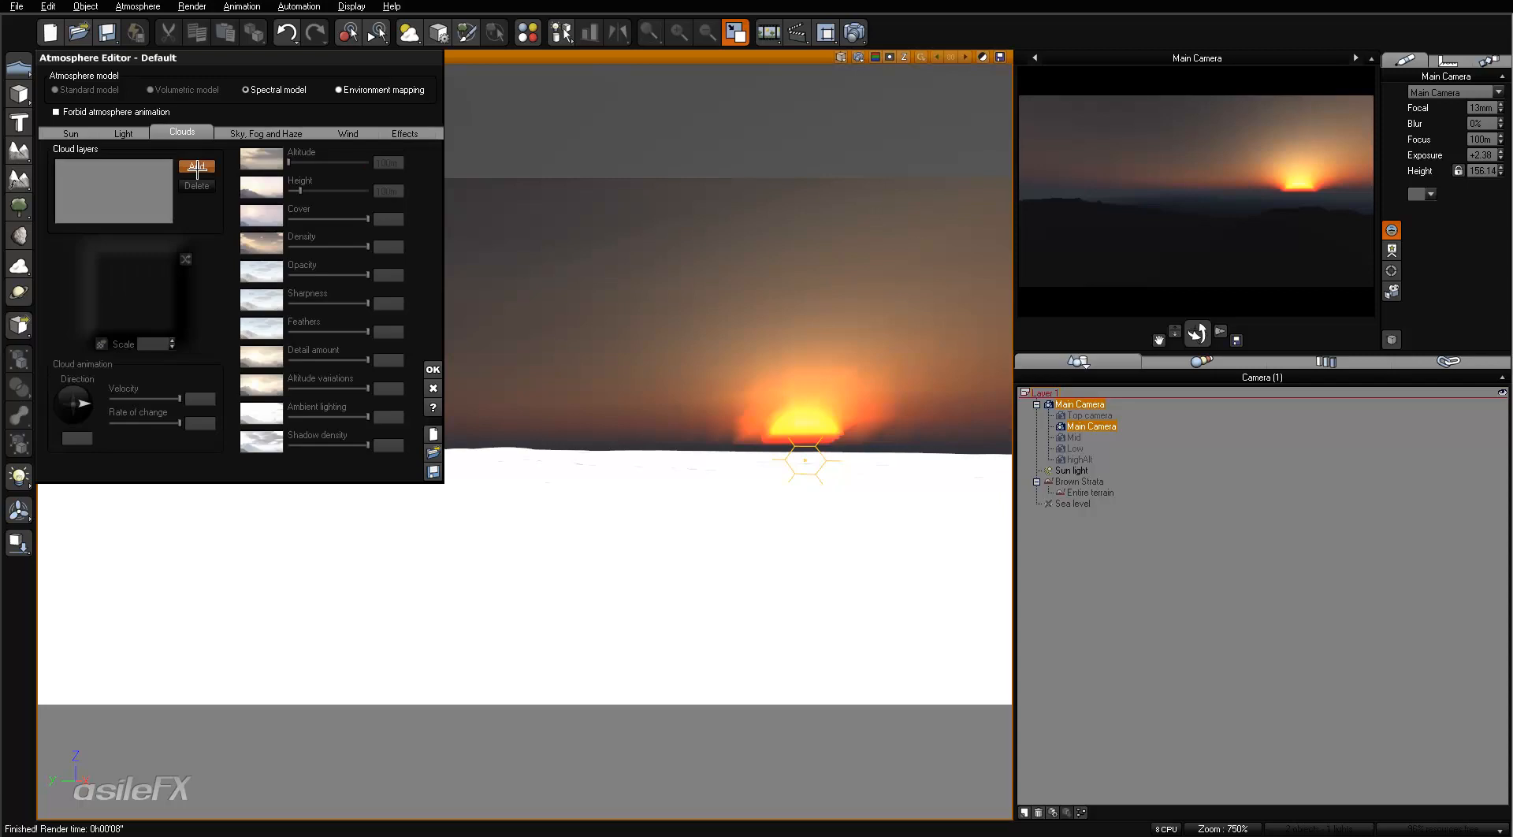
{"action": "left_click", "coordinate": [197, 166]}
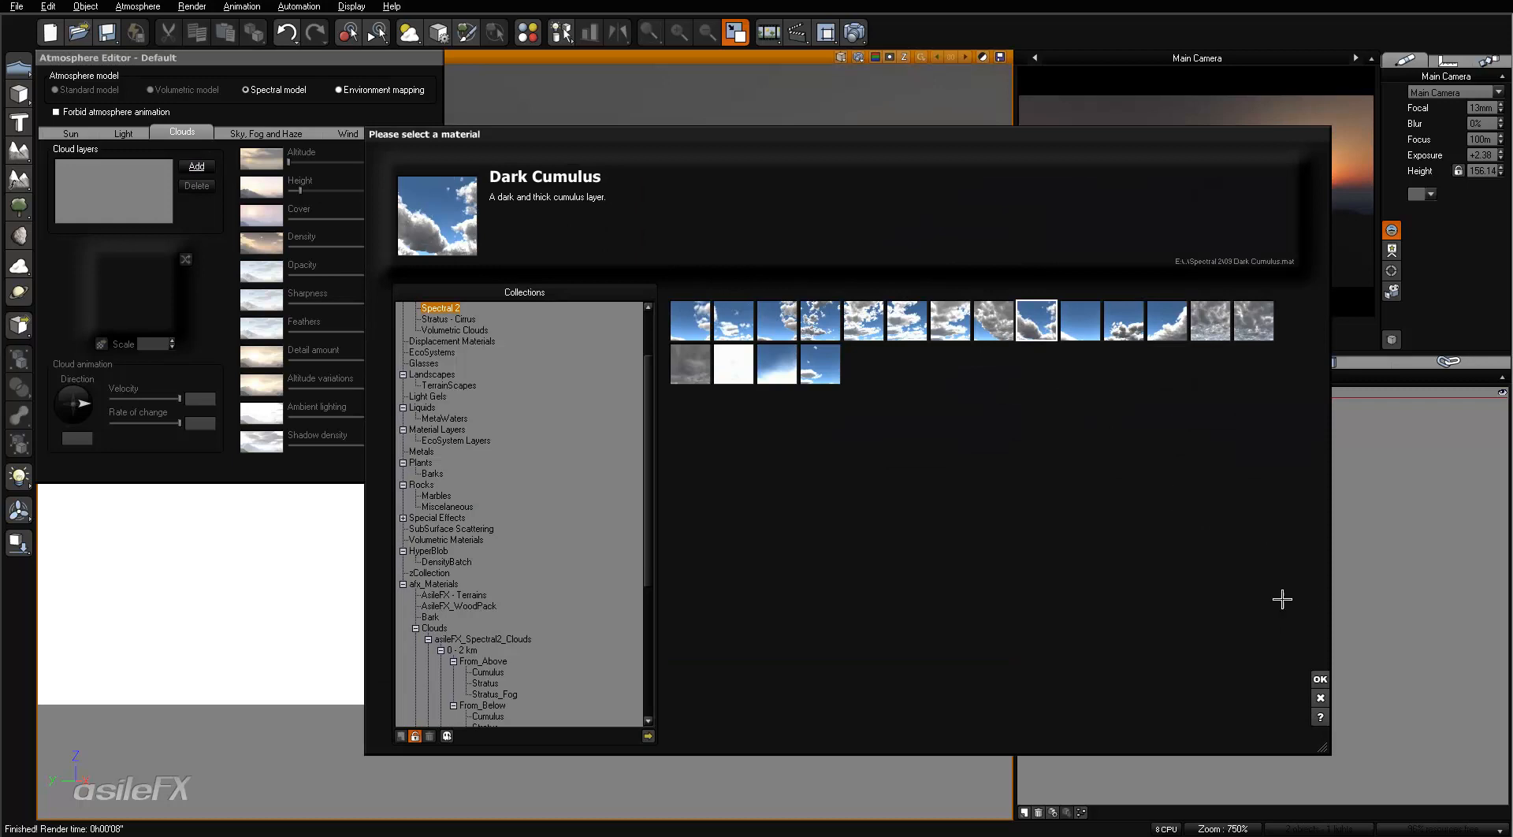
{"action": "left_click", "coordinate": [1320, 678]}
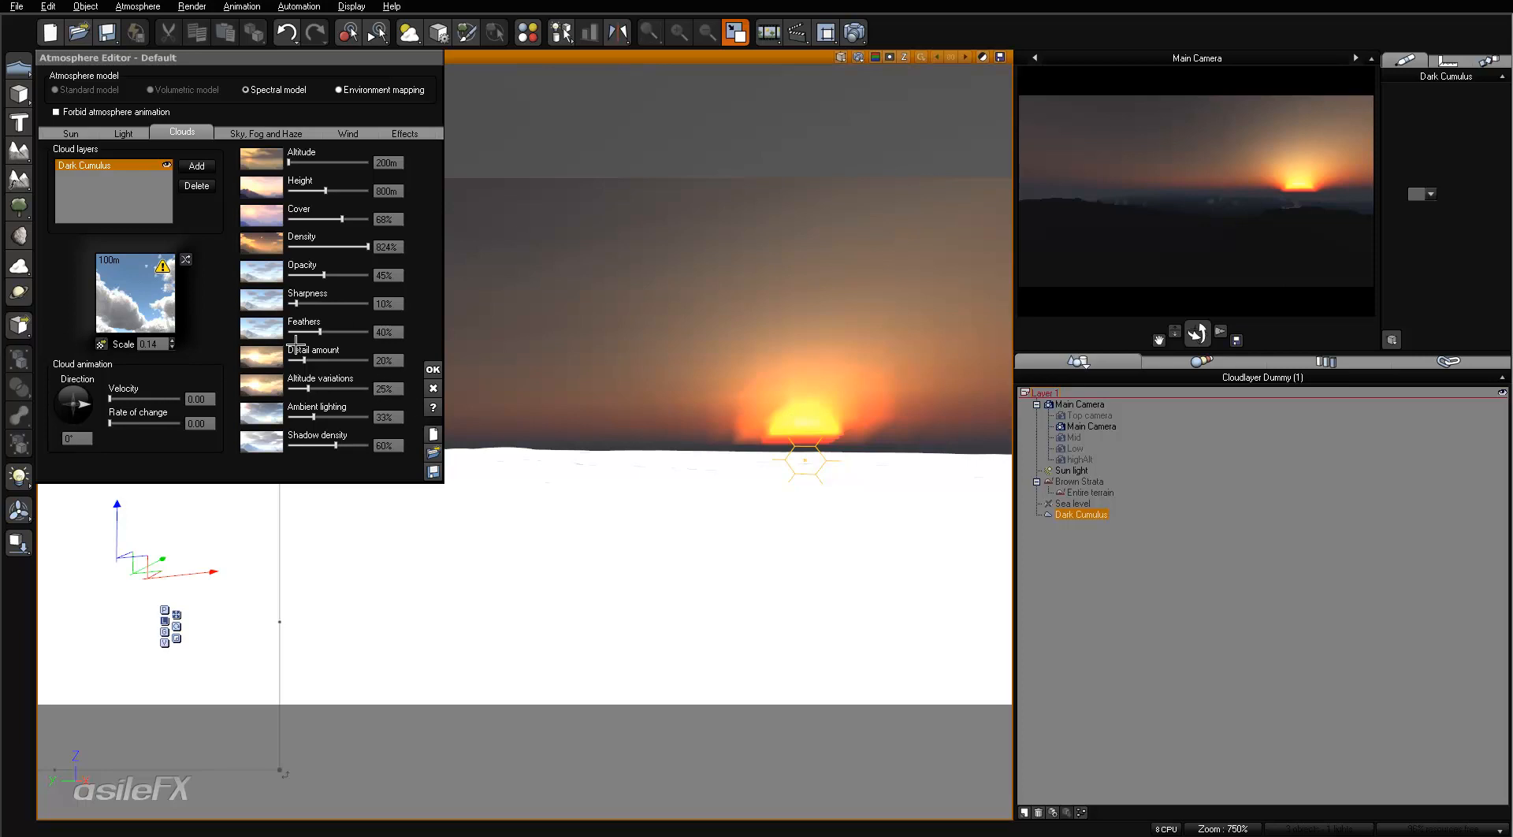
- Set the Dark Cumulus layer's altitude variations to 3% and refresh the camera preview
{"action": "left_click_drag", "start_coordinate": [331, 383], "coordinate": [319, 384]}
{"action": "left_click", "coordinate": [383, 388]}
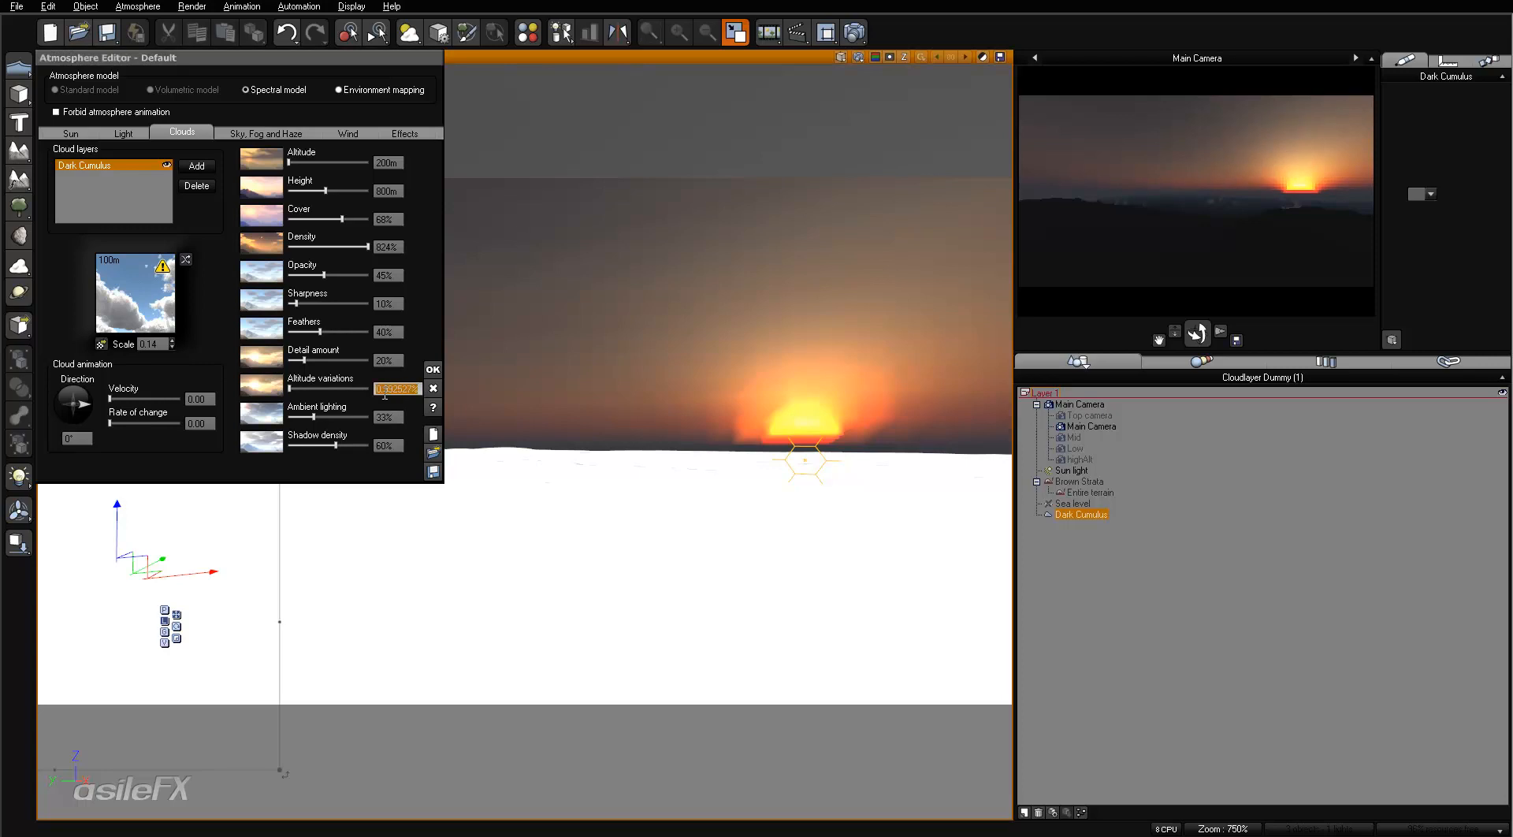
{"action": "type", "text": "3"}
{"action": "key", "text": "Return"}
{"action": "left_click", "coordinate": [1175, 220]}
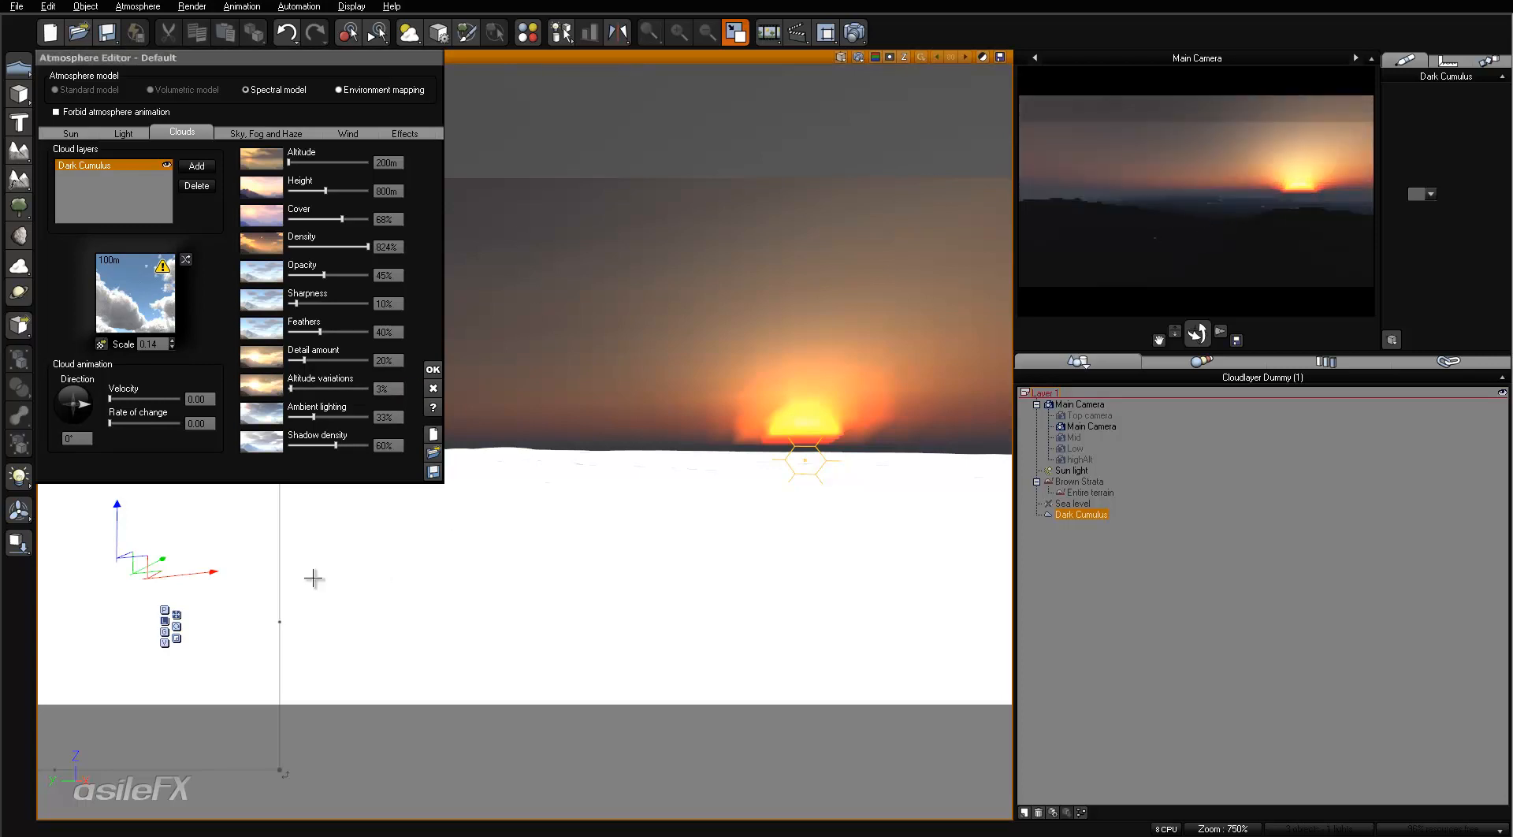
- Raise the Dark Cumulus layer slightly in the main camera view and refresh the sky and camera preview
{"action": "left_click_drag", "start_coordinate": [118, 523], "coordinate": [118, 447]}
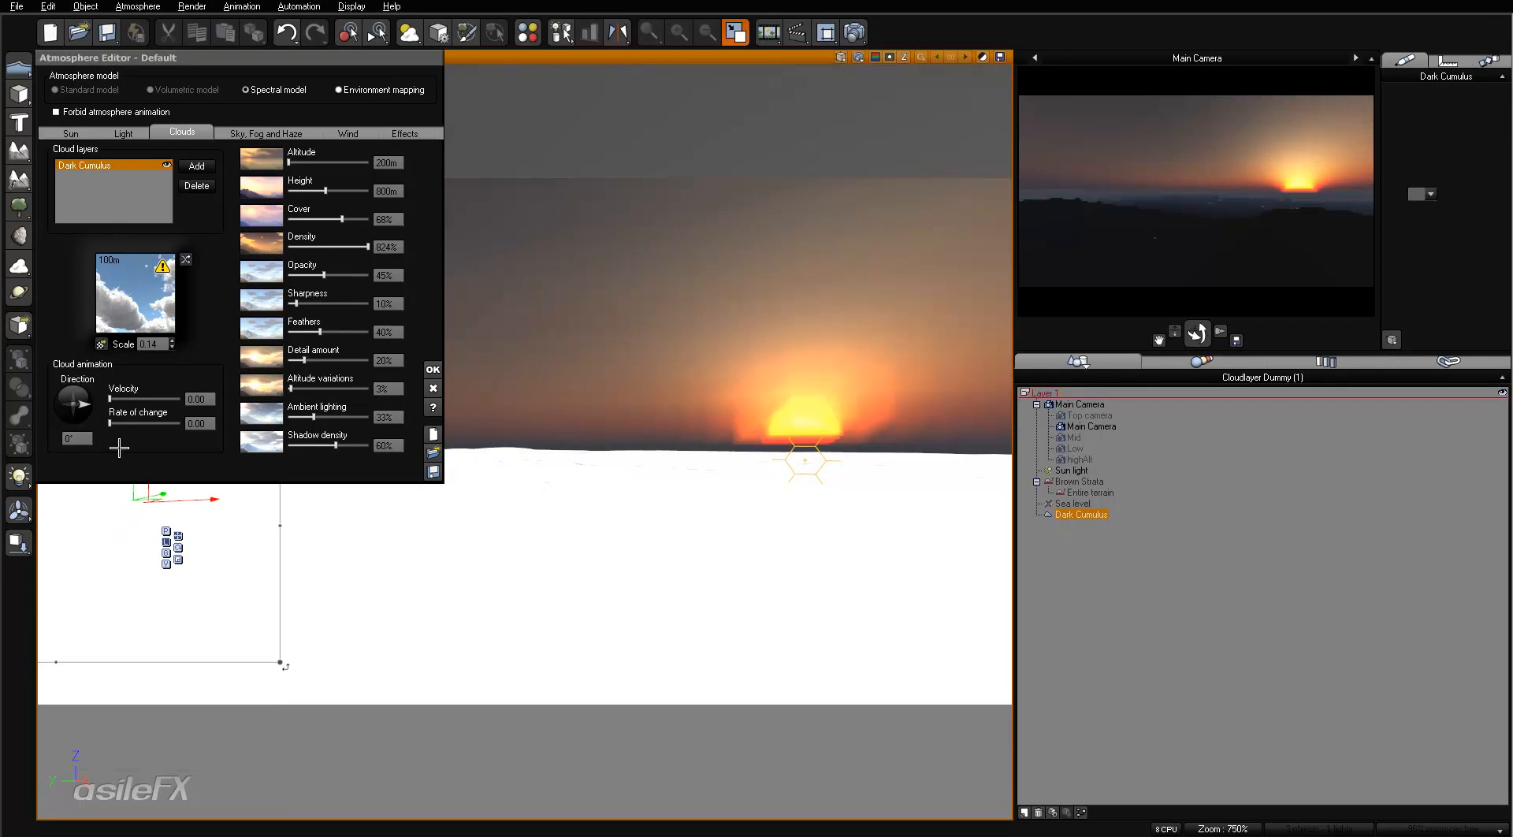
{"action": "left_click", "coordinate": [841, 57]}
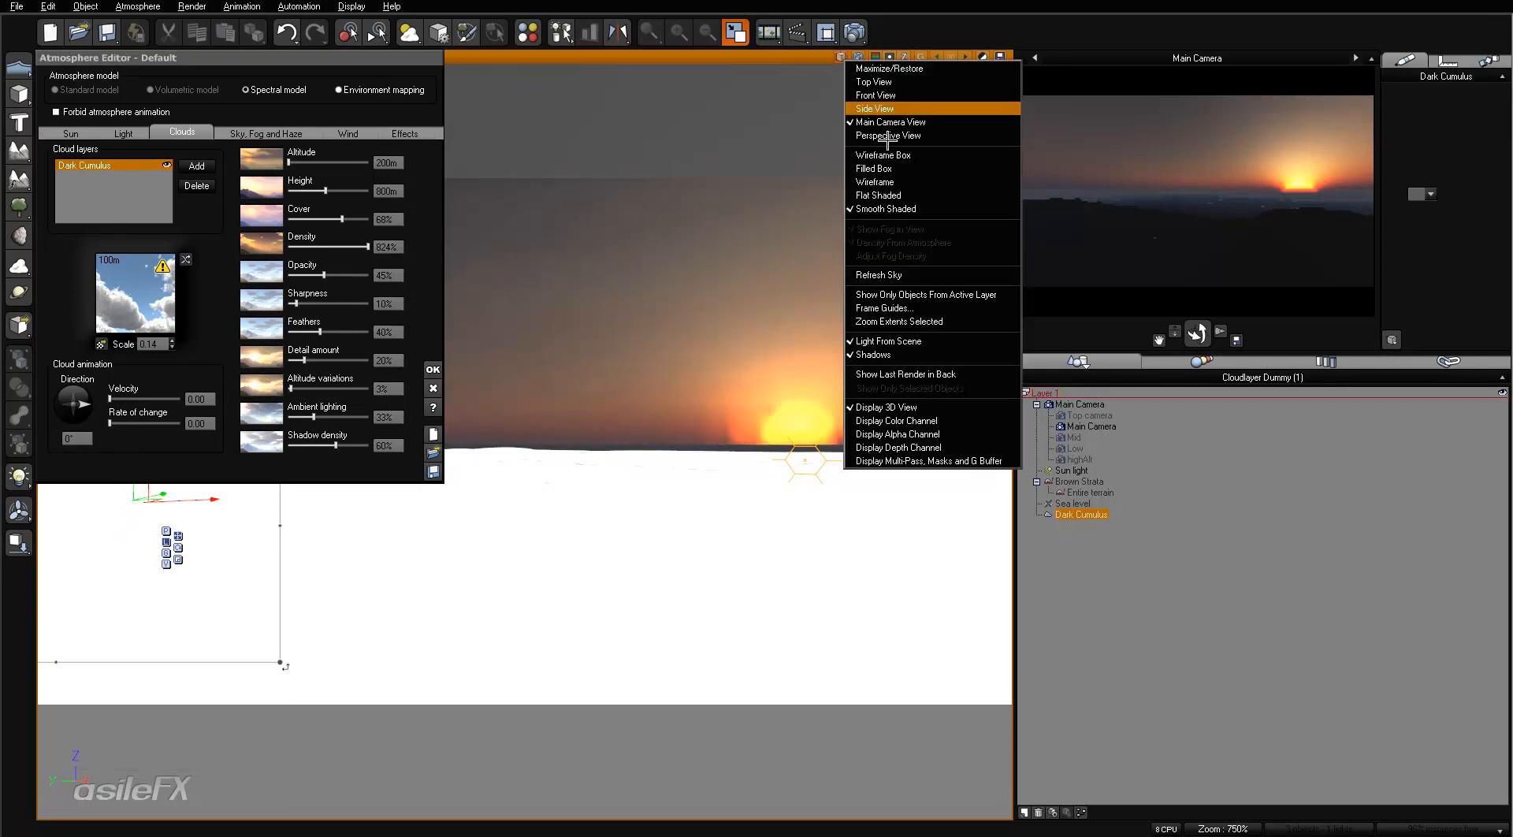
{"action": "left_click", "coordinate": [905, 266]}
{"action": "right_click", "coordinate": [1230, 220]}
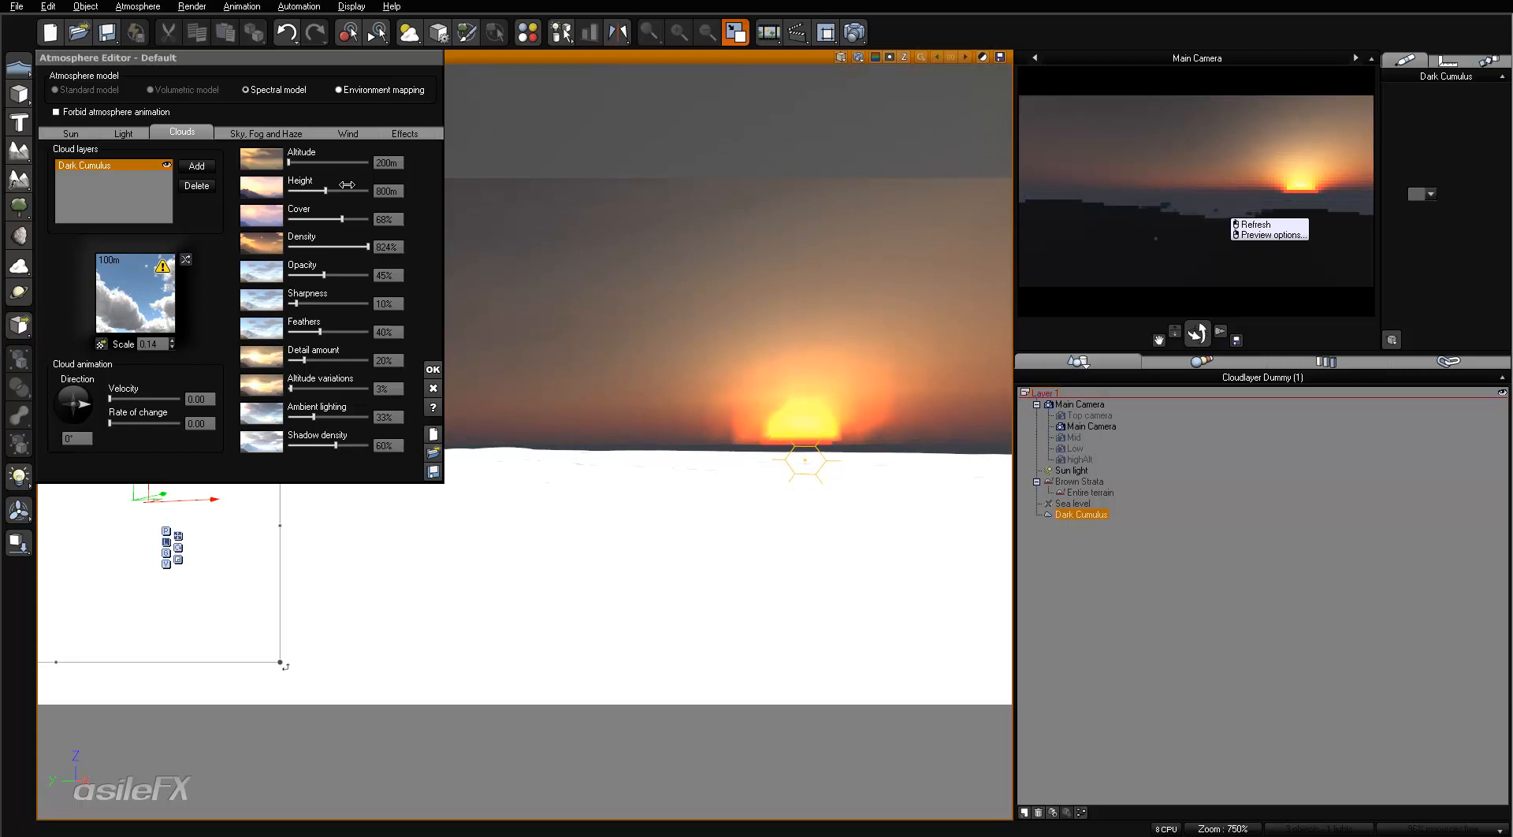
- Accept the atmosphere settings and raise the Dark Cumulus layer to an altitude of about 2.1 km, refreshing the camera preview
{"action": "left_click", "coordinate": [432, 369]}
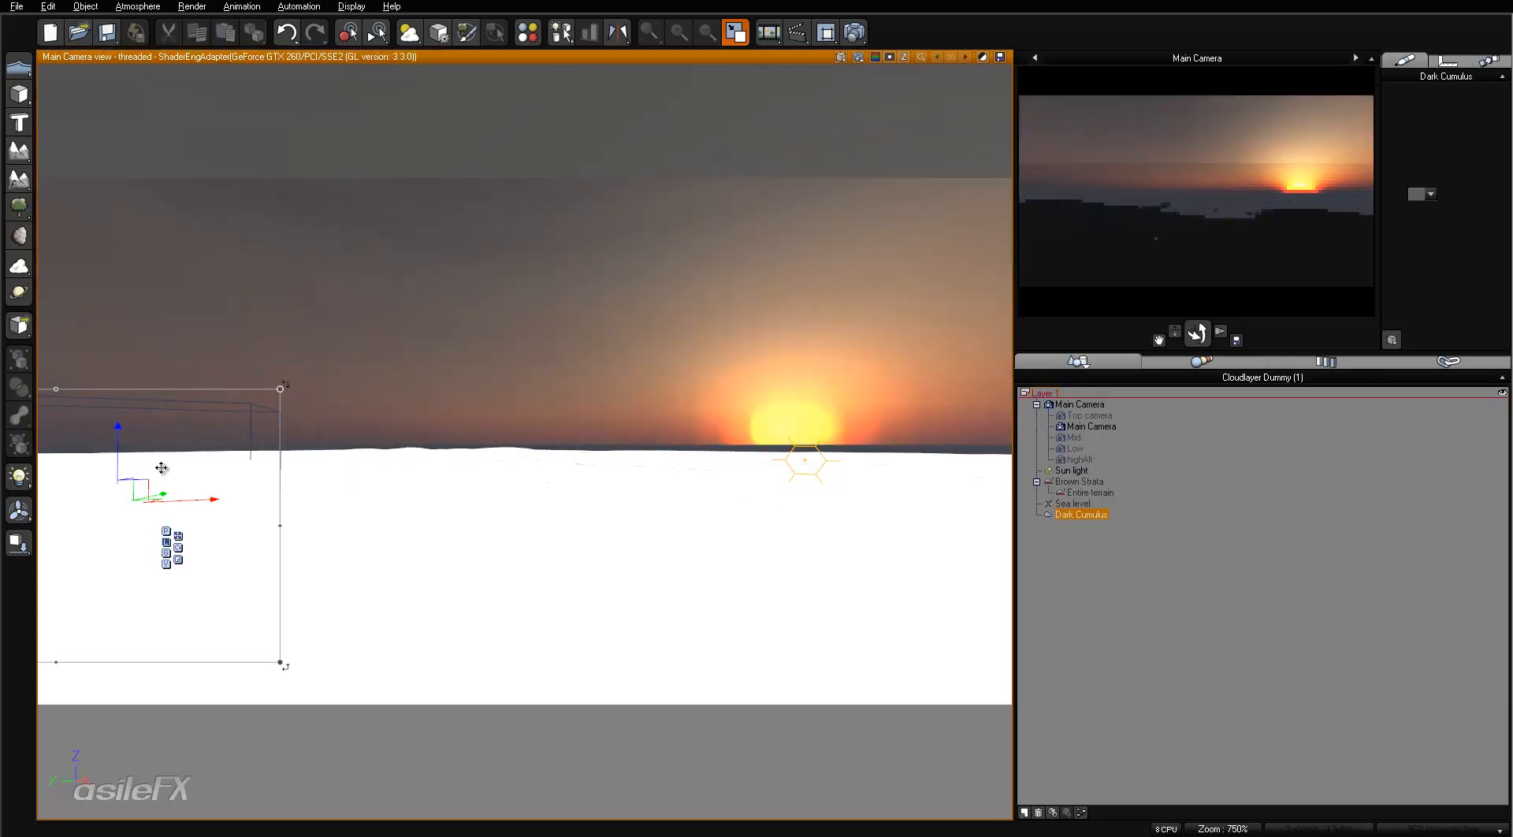
{"action": "left_click_drag", "start_coordinate": [161, 468], "coordinate": [33, 341]}
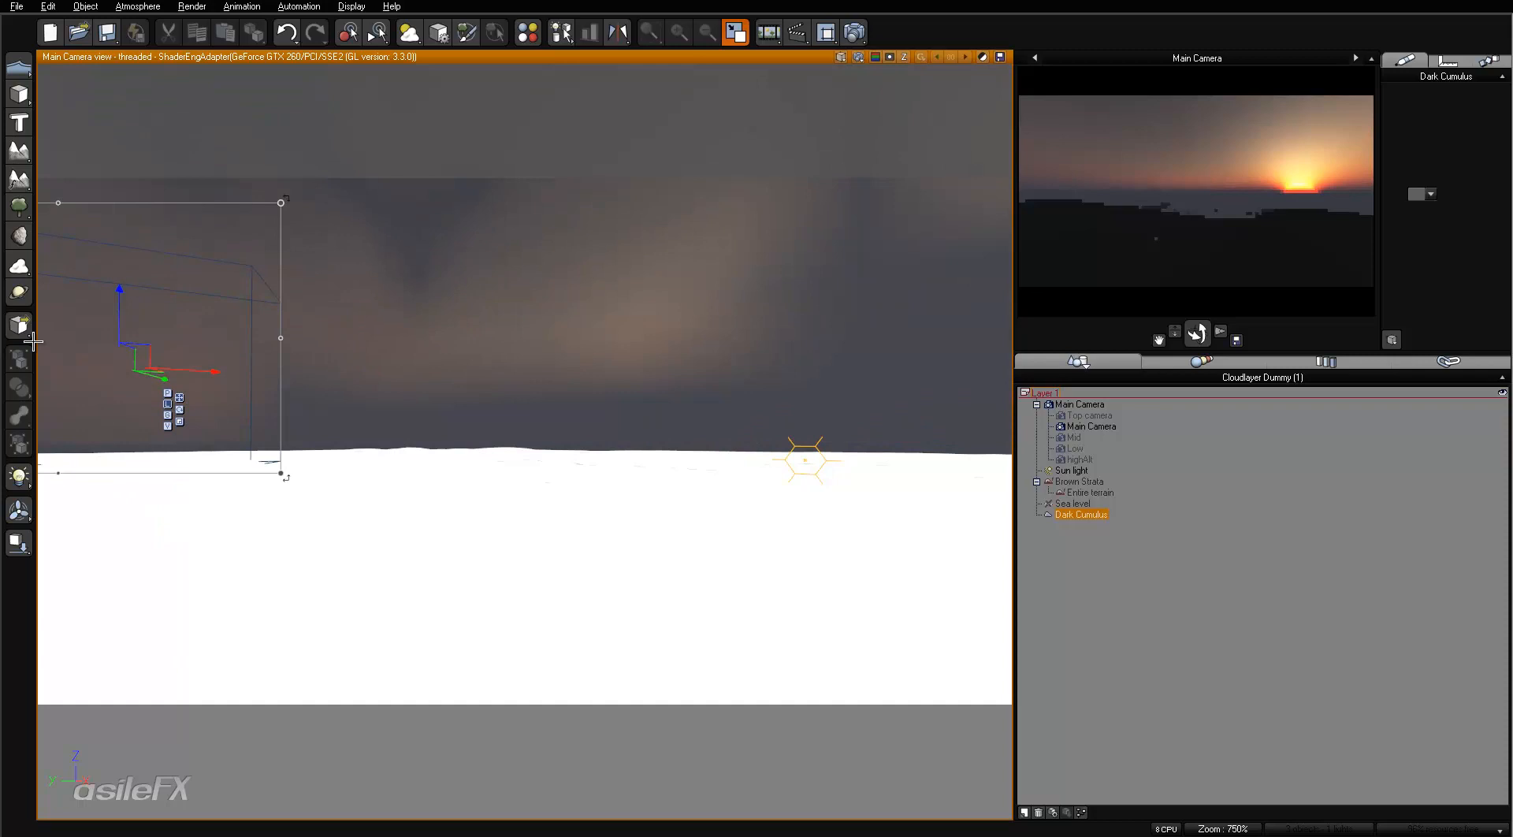
{"action": "left_click_drag", "start_coordinate": [119, 315], "coordinate": [130, 115]}
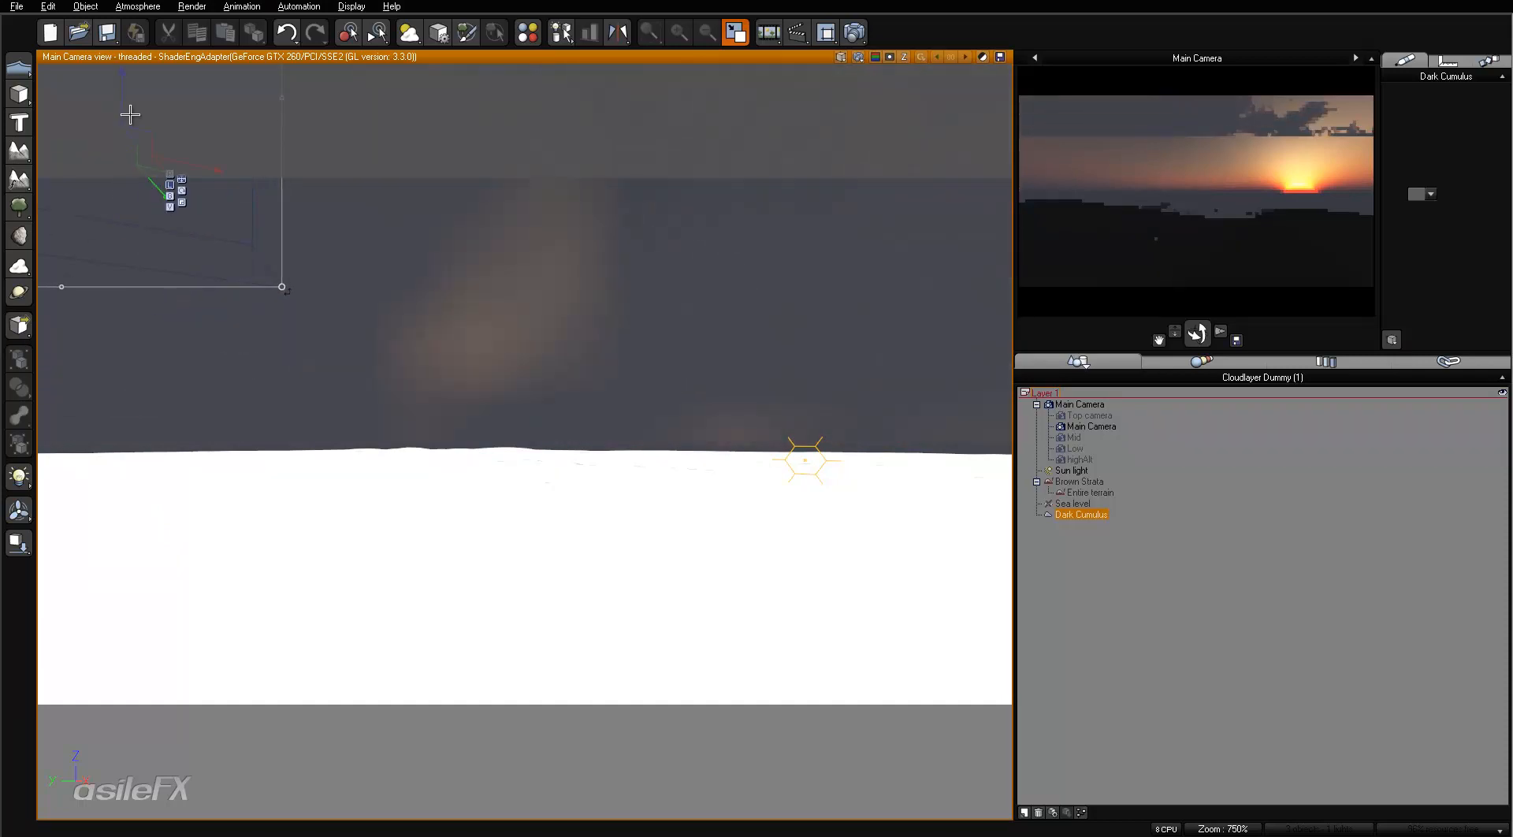
{"action": "right_click", "coordinate": [1205, 186]}
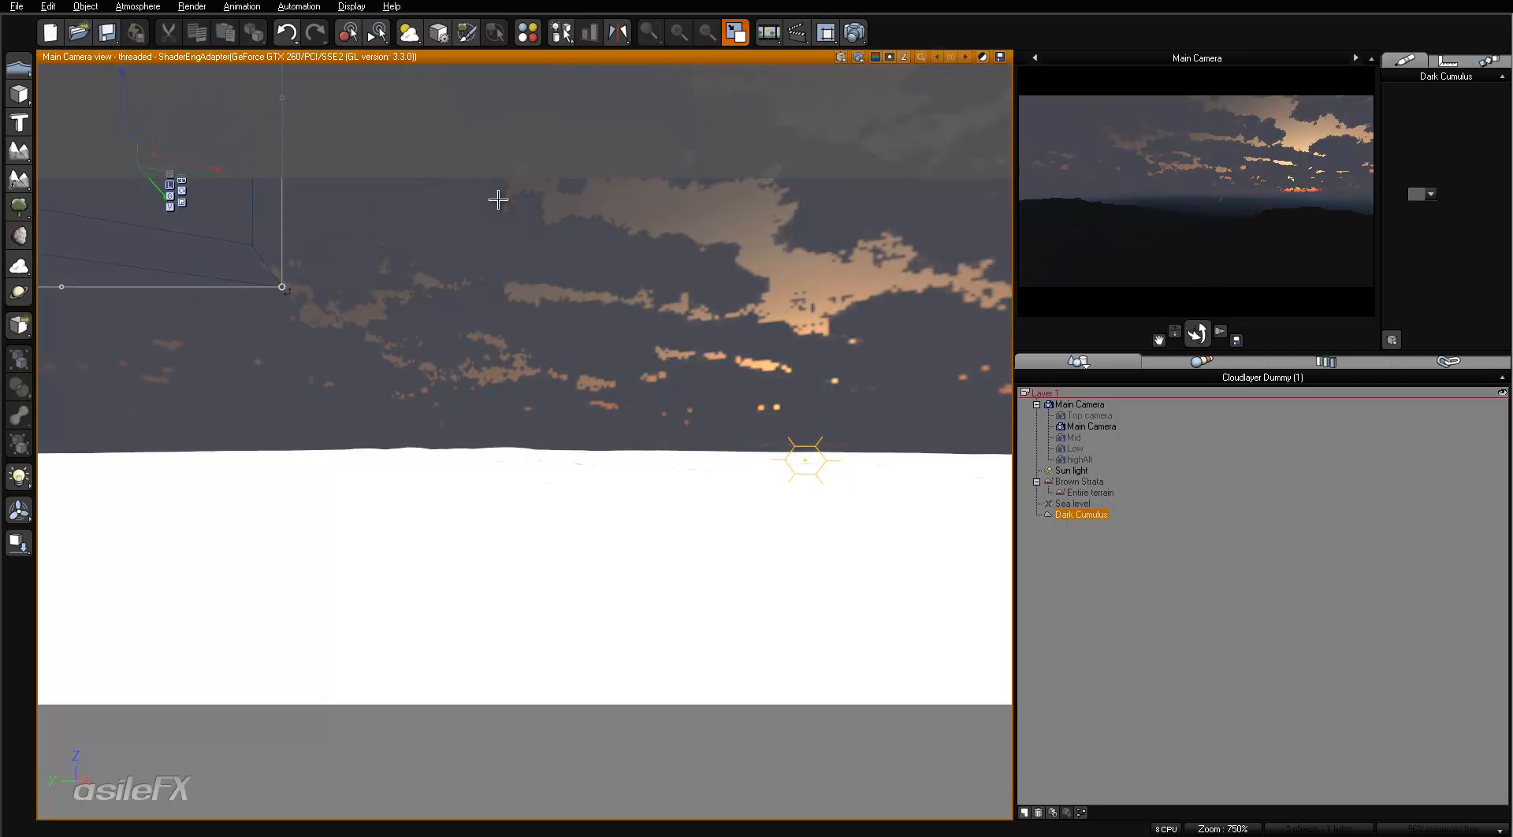
{"action": "left_click_drag", "start_coordinate": [123, 96], "coordinate": [123, 53]}
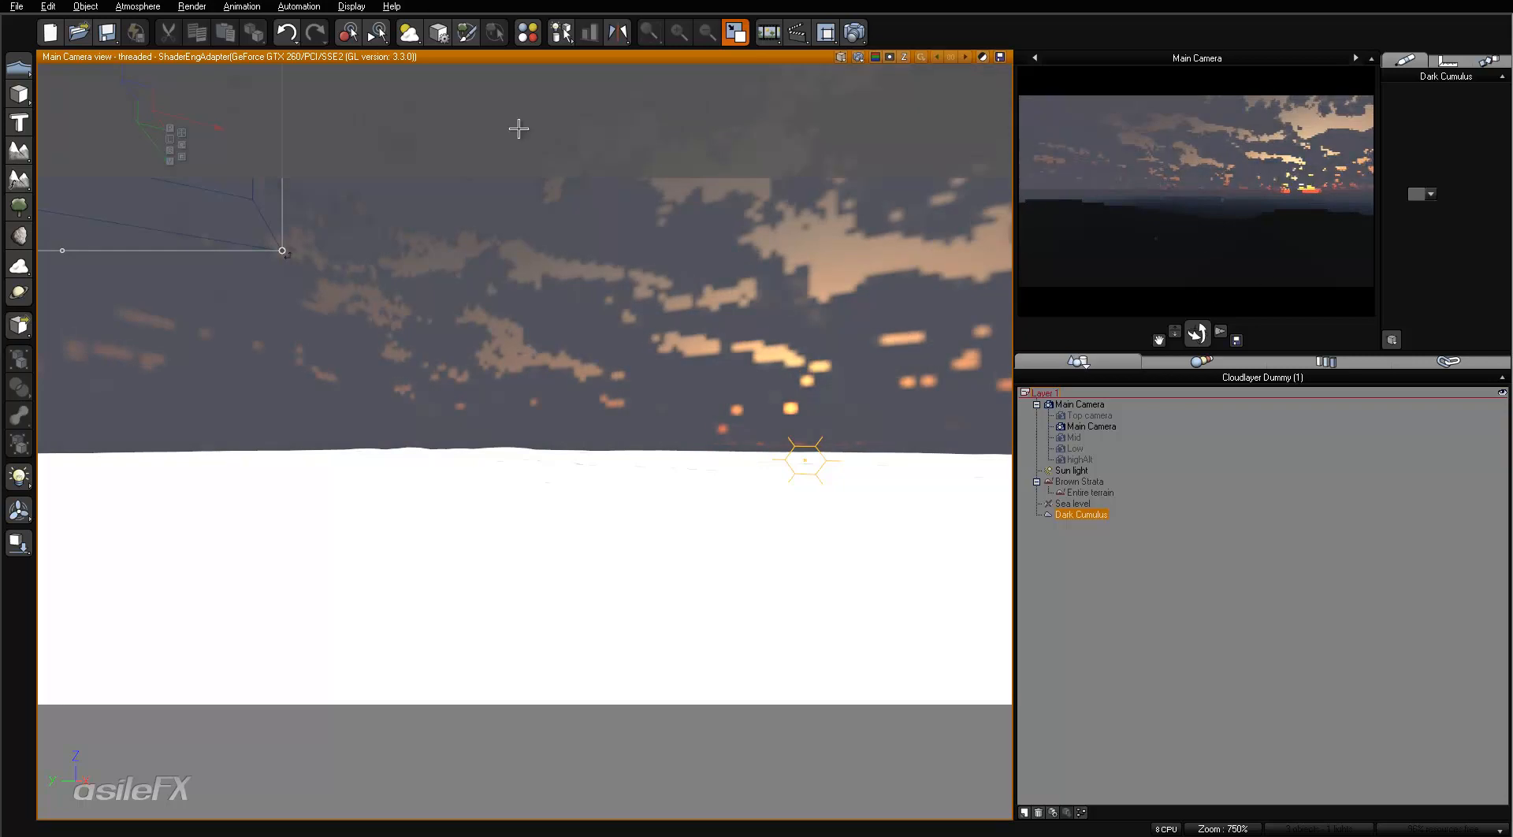
- Reopen the Atmosphere Editor and show its light settings
{"action": "left_click", "coordinate": [122, 7]}
{"action": "left_click", "coordinate": [146, 55]}
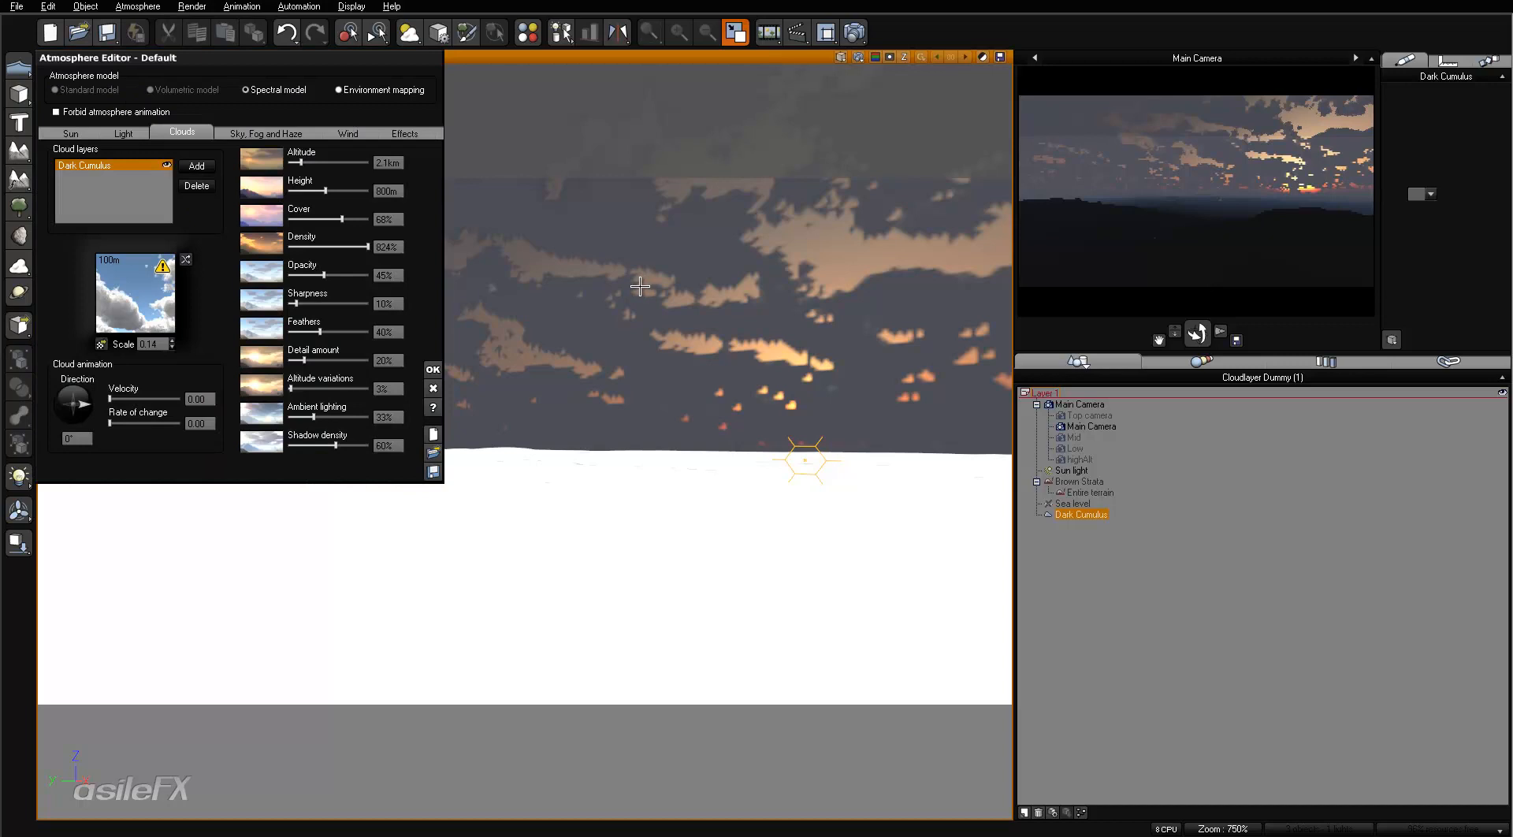
{"action": "left_click", "coordinate": [139, 132]}
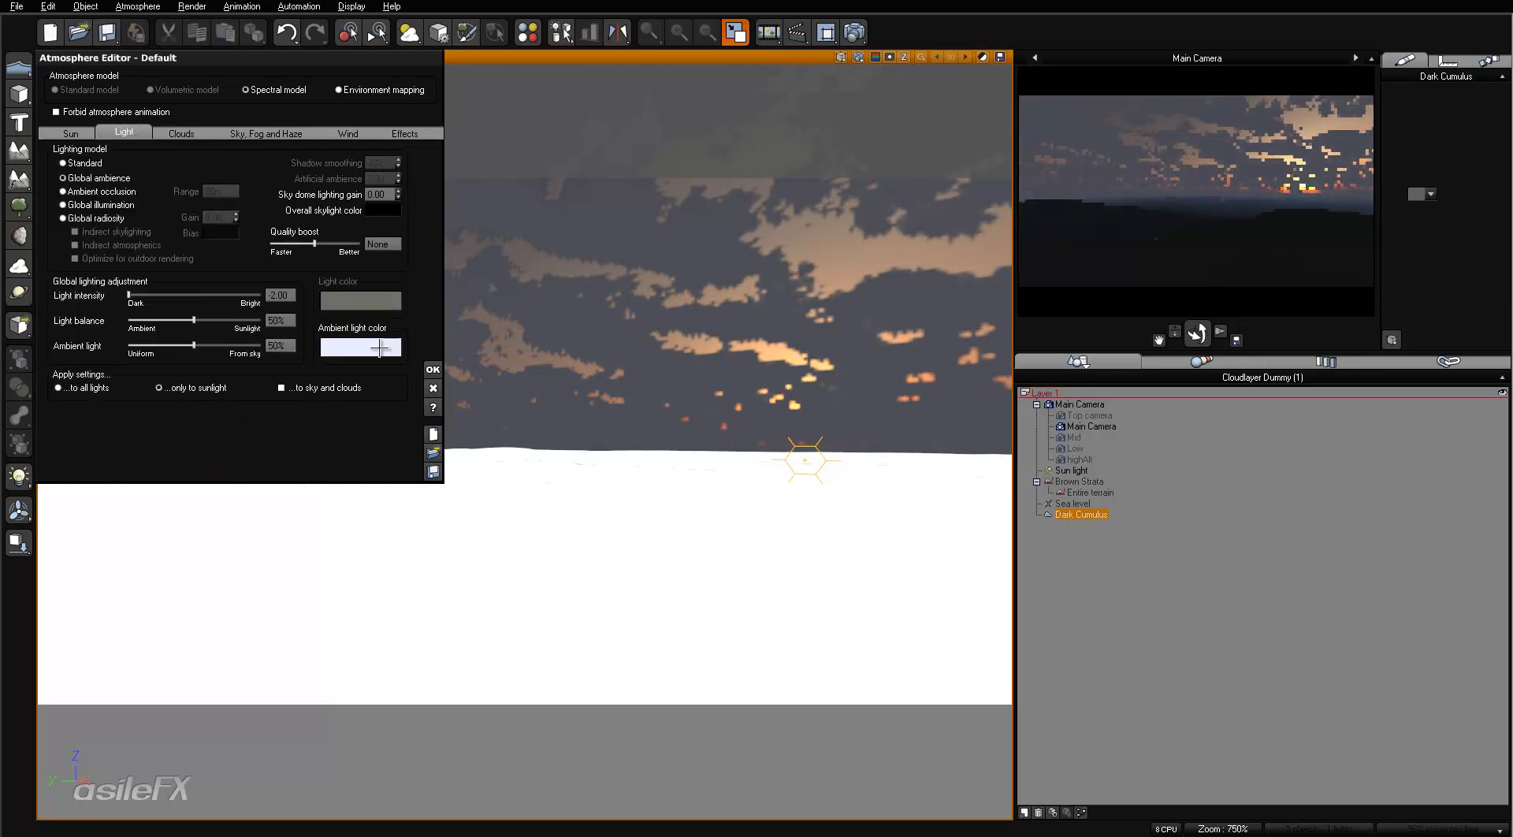
- Try black as the ambient light color and refresh the camera preview
{"action": "right_click", "coordinate": [391, 350]}
{"action": "left_click", "coordinate": [415, 357]}
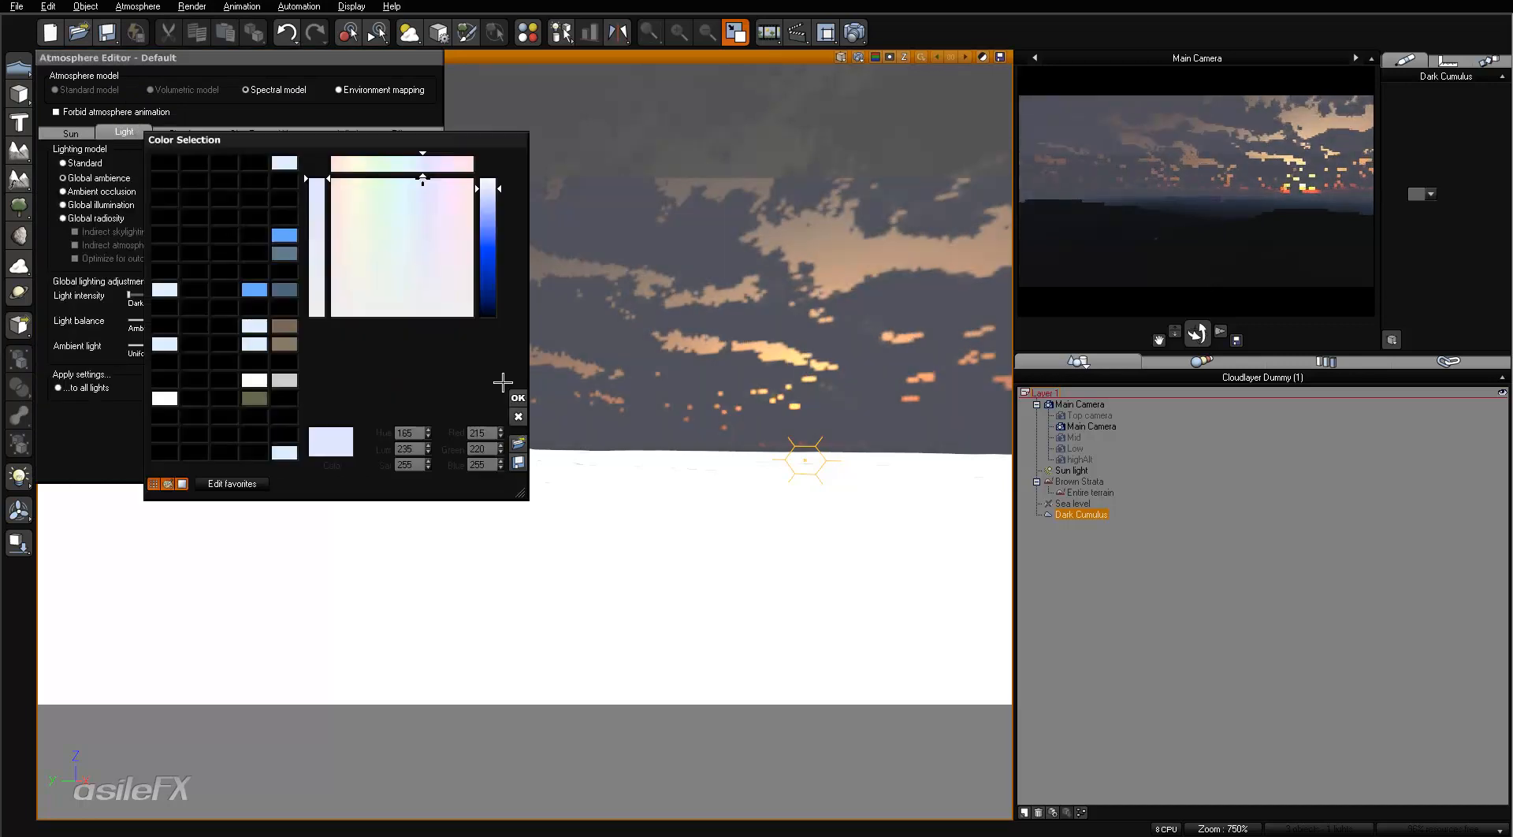
{"action": "left_click", "coordinate": [487, 315]}
{"action": "left_click", "coordinate": [517, 397]}
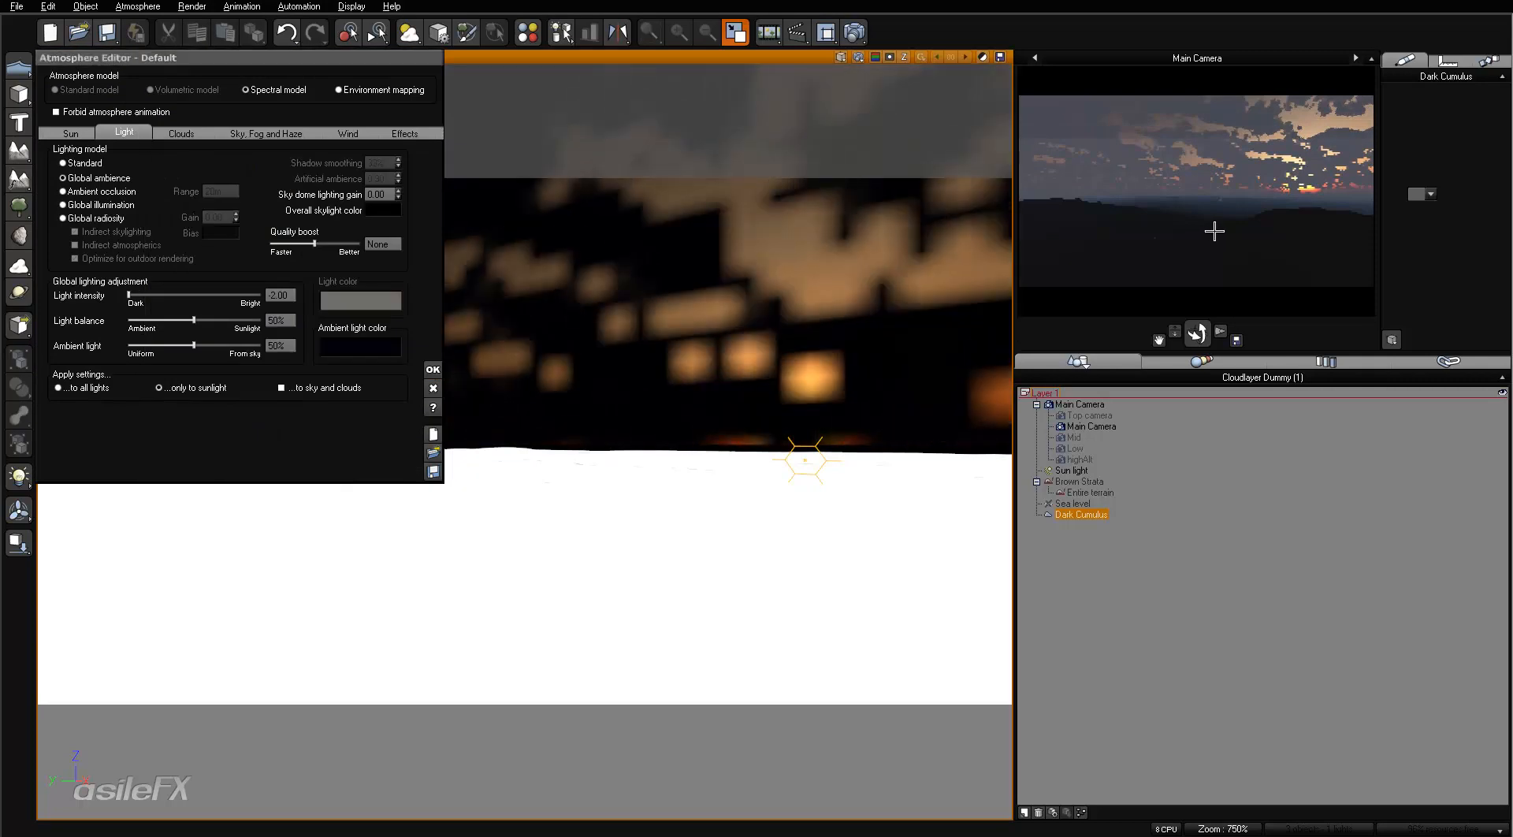
{"action": "right_click", "coordinate": [1332, 247]}
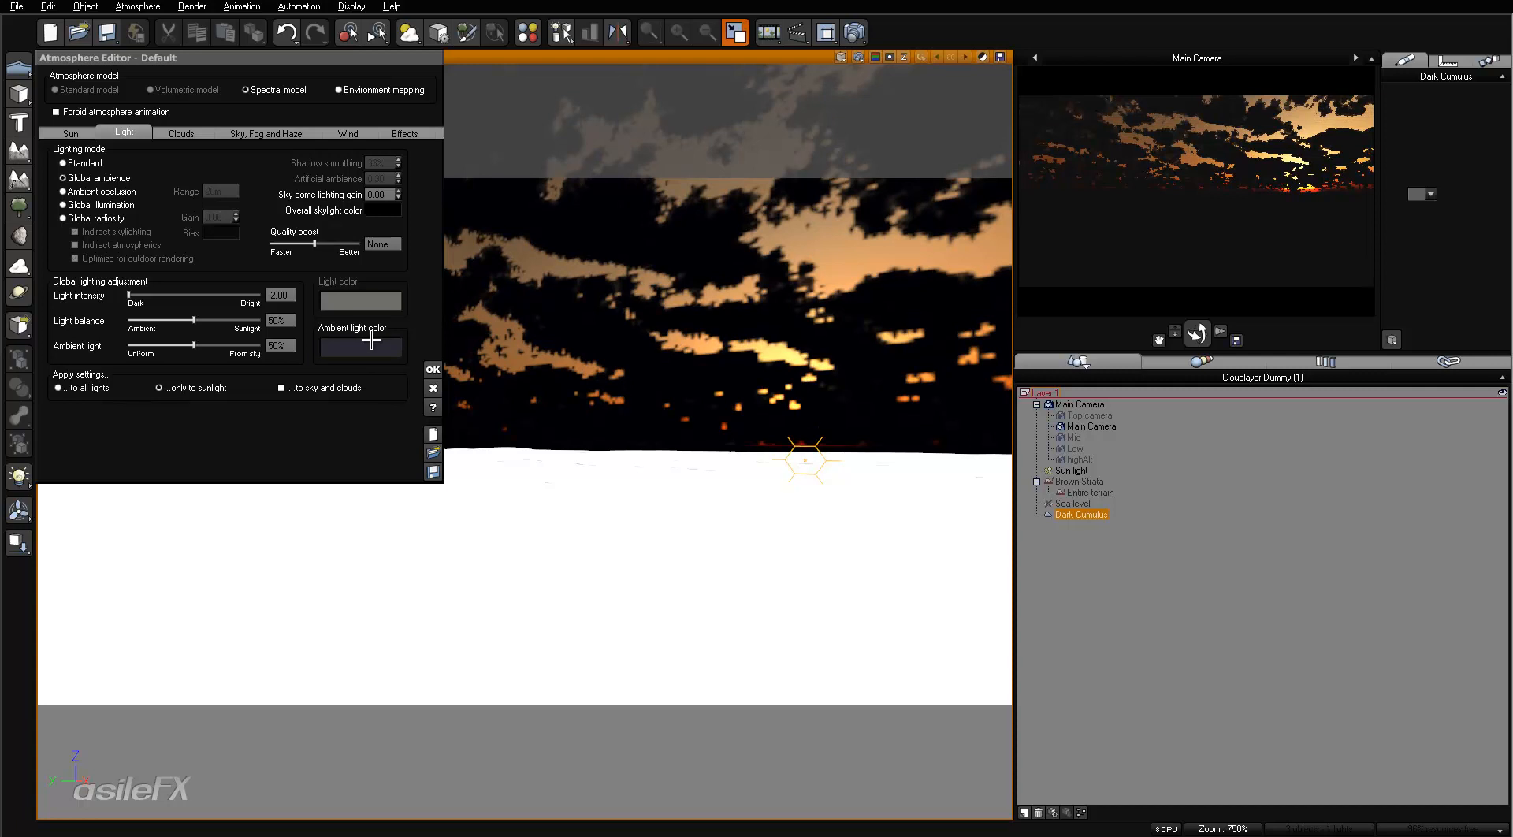
- Try a dark grey ambient light color and restore the pale lavender one
{"action": "left_click", "coordinate": [371, 340]}
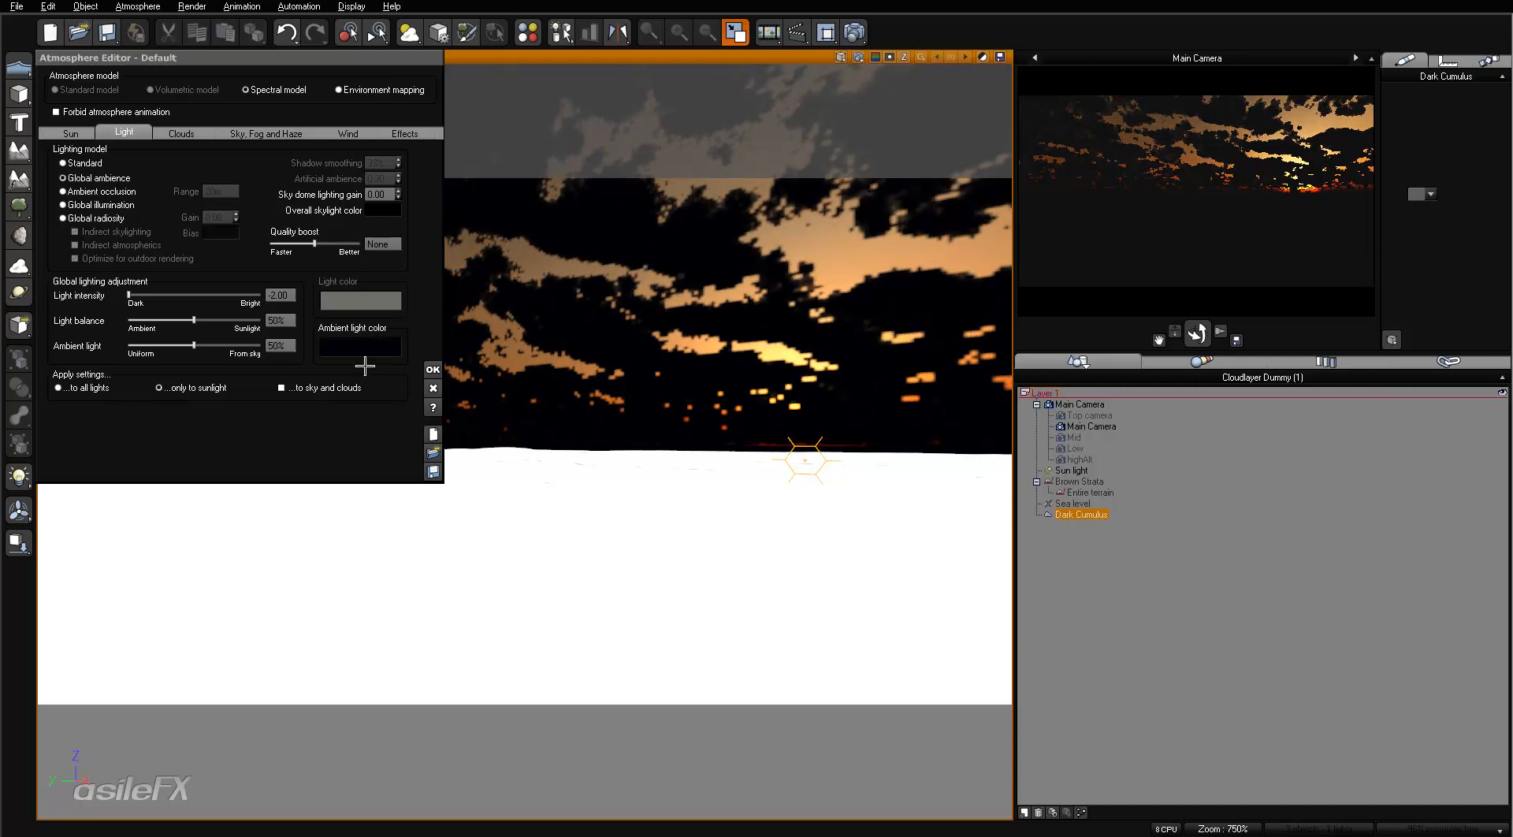
{"action": "mouse_move", "coordinate": [418, 393]}
{"action": "left_mouse_down"}
{"action": "mouse_move", "coordinate": [405, 422]}
{"action": "mouse_move", "coordinate": [474, 384]}
{"action": "mouse_move", "coordinate": [408, 417]}
{"action": "left_mouse_up"}
{"action": "left_click", "coordinate": [482, 384]}
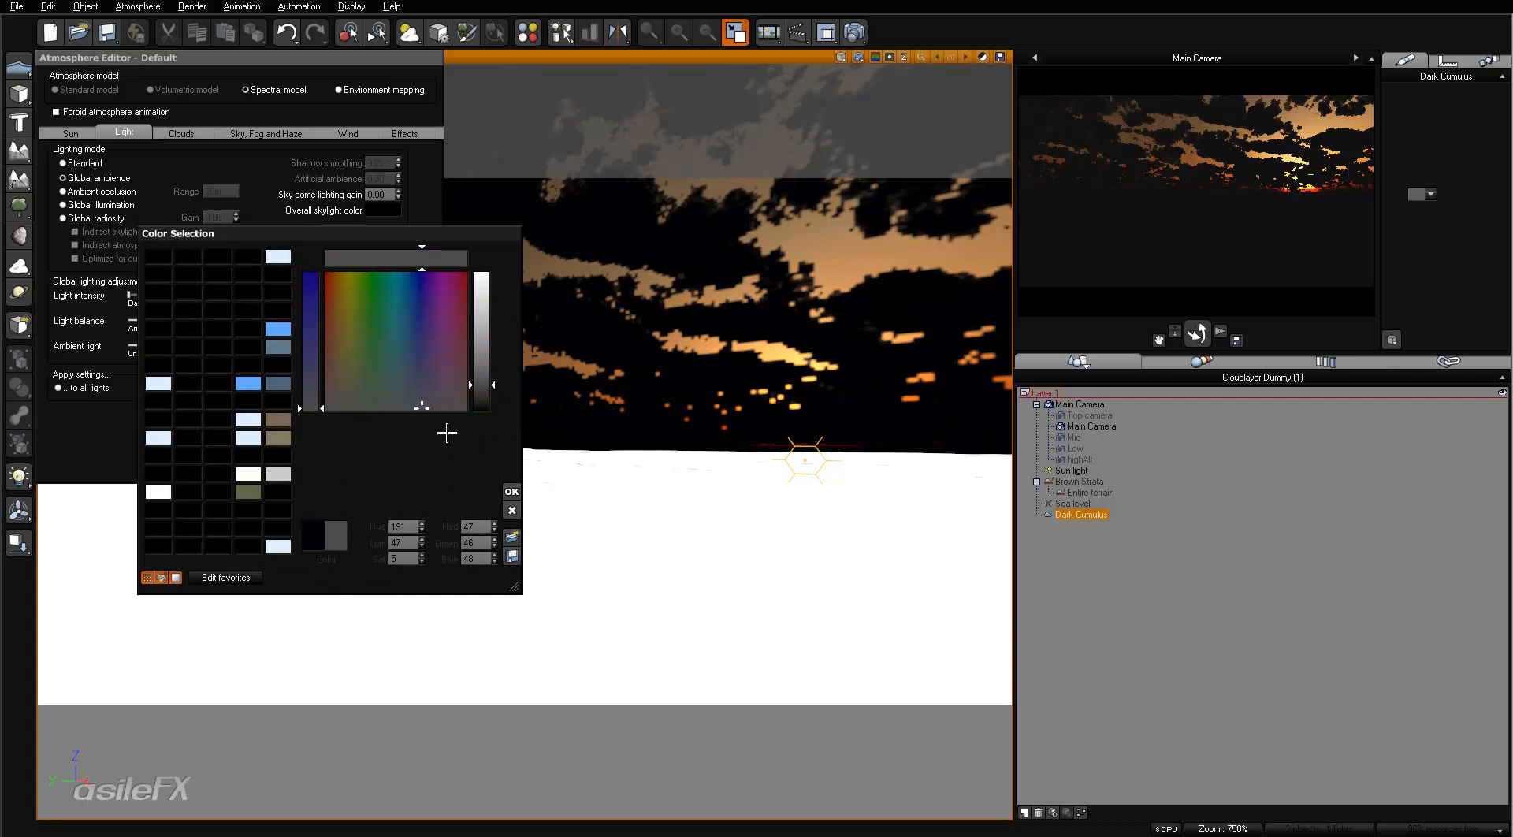
{"action": "left_click", "coordinate": [512, 491]}
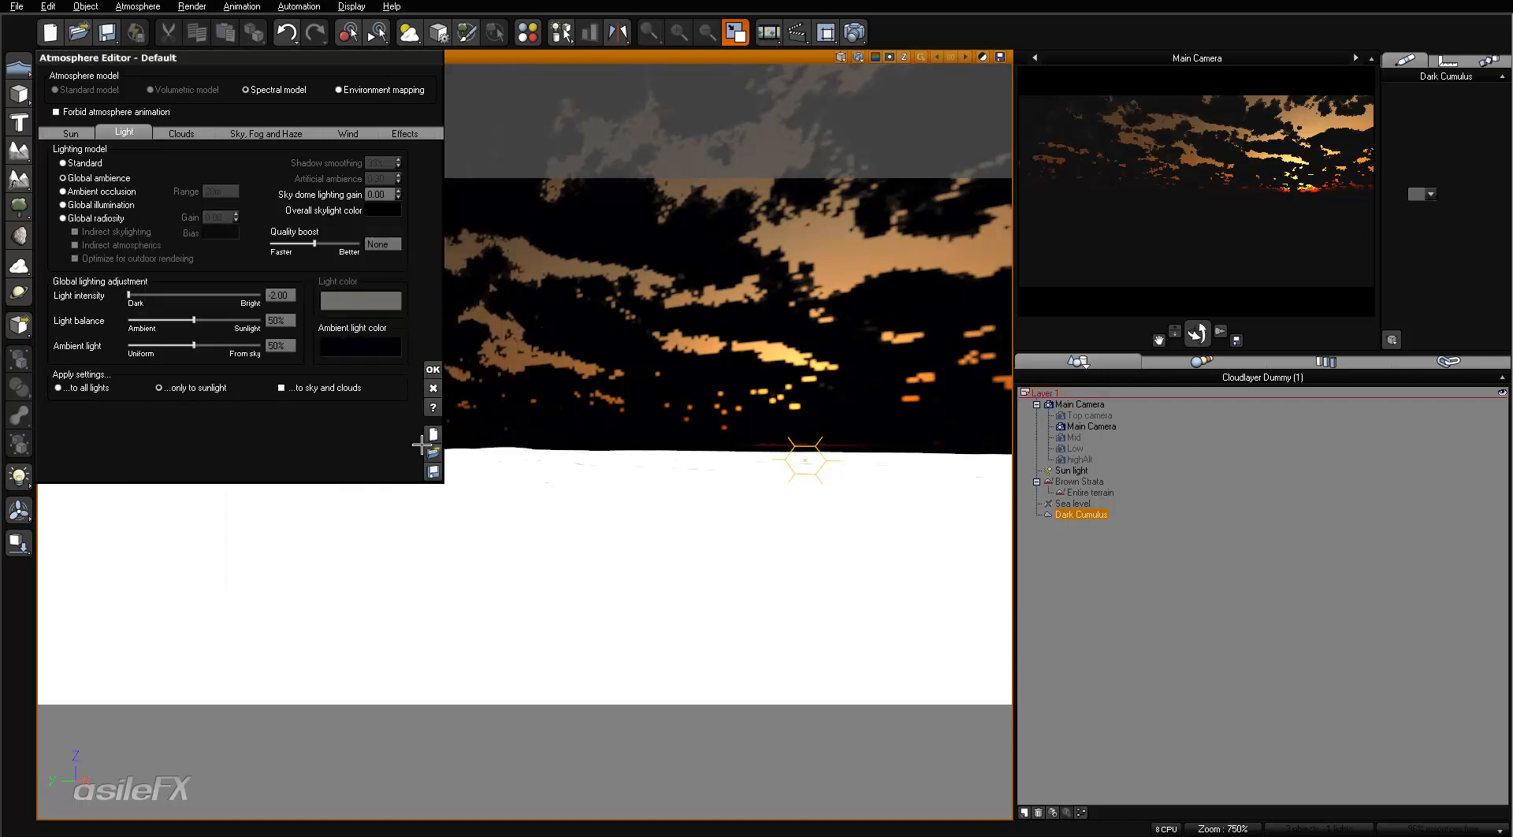
{"action": "right_click", "coordinate": [351, 343]}
{"action": "left_click", "coordinate": [372, 357]}
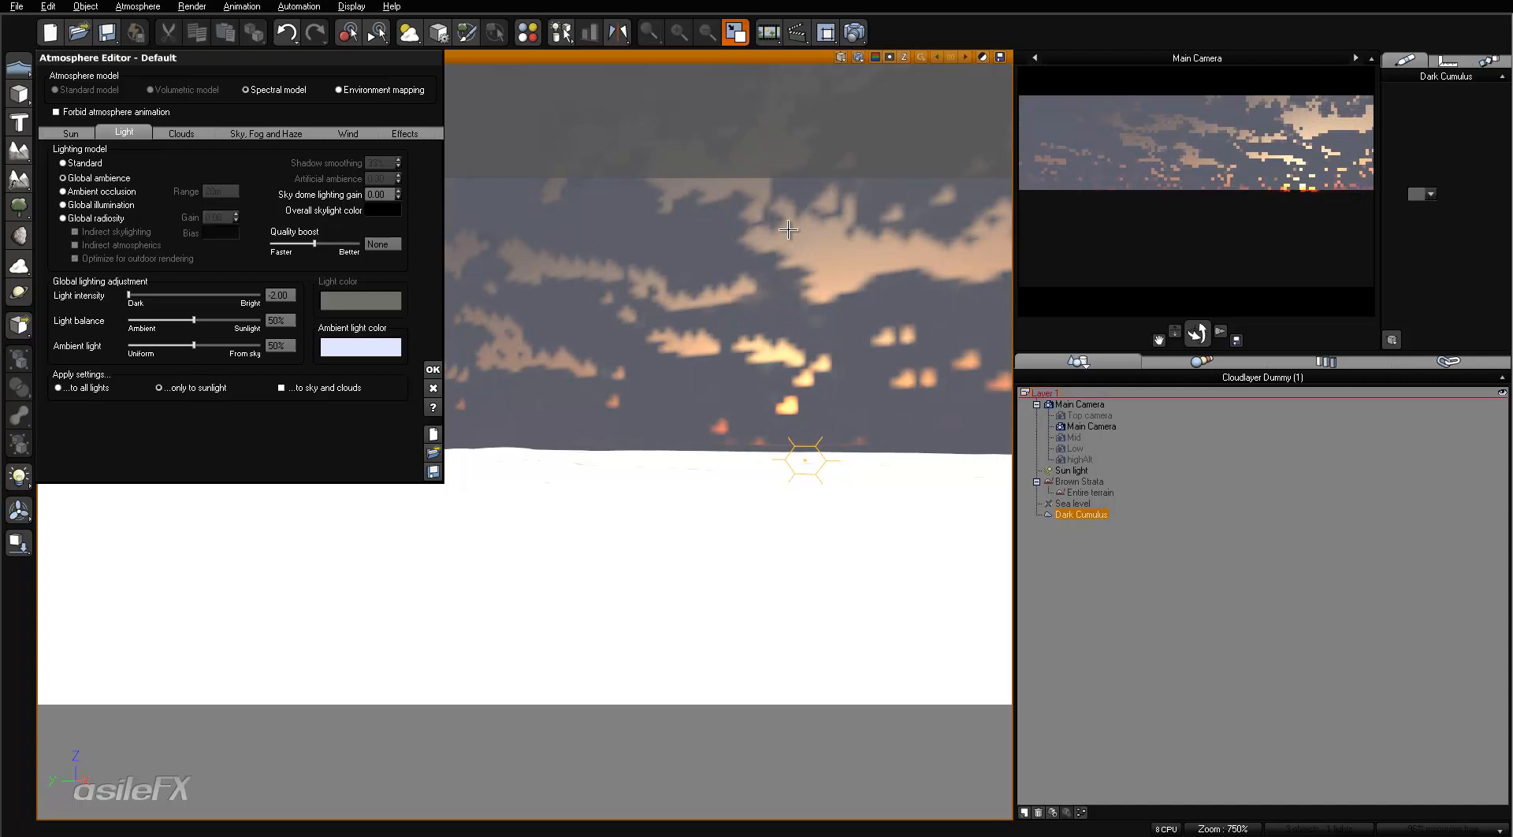
- Set the Dark Cumulus layer's ambient lighting to 0%
{"action": "left_click", "coordinate": [266, 133]}
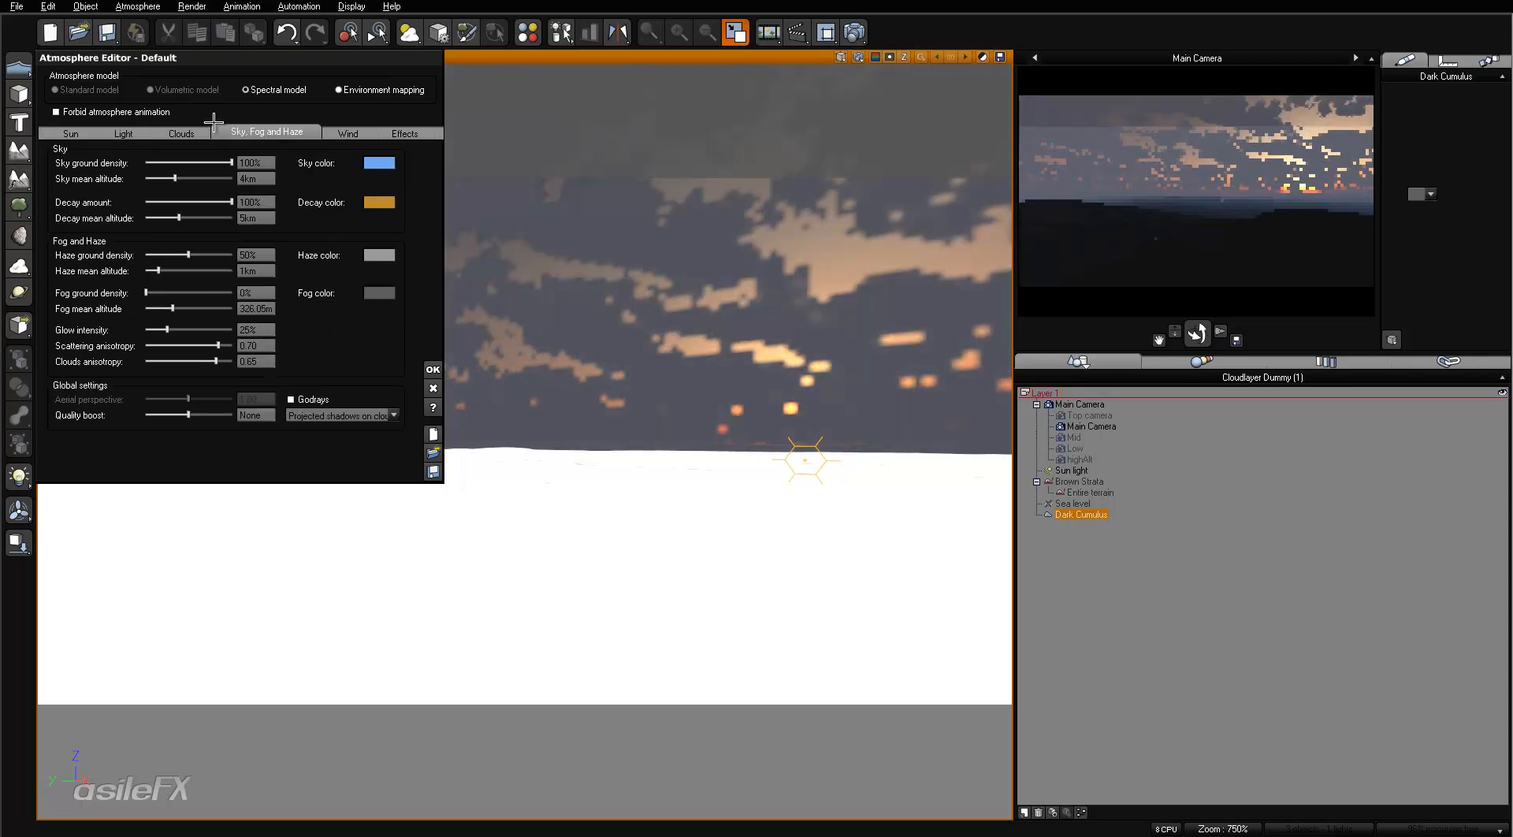
{"action": "left_click", "coordinate": [182, 132]}
{"action": "left_click_drag", "start_coordinate": [336, 409], "coordinate": [272, 411]}
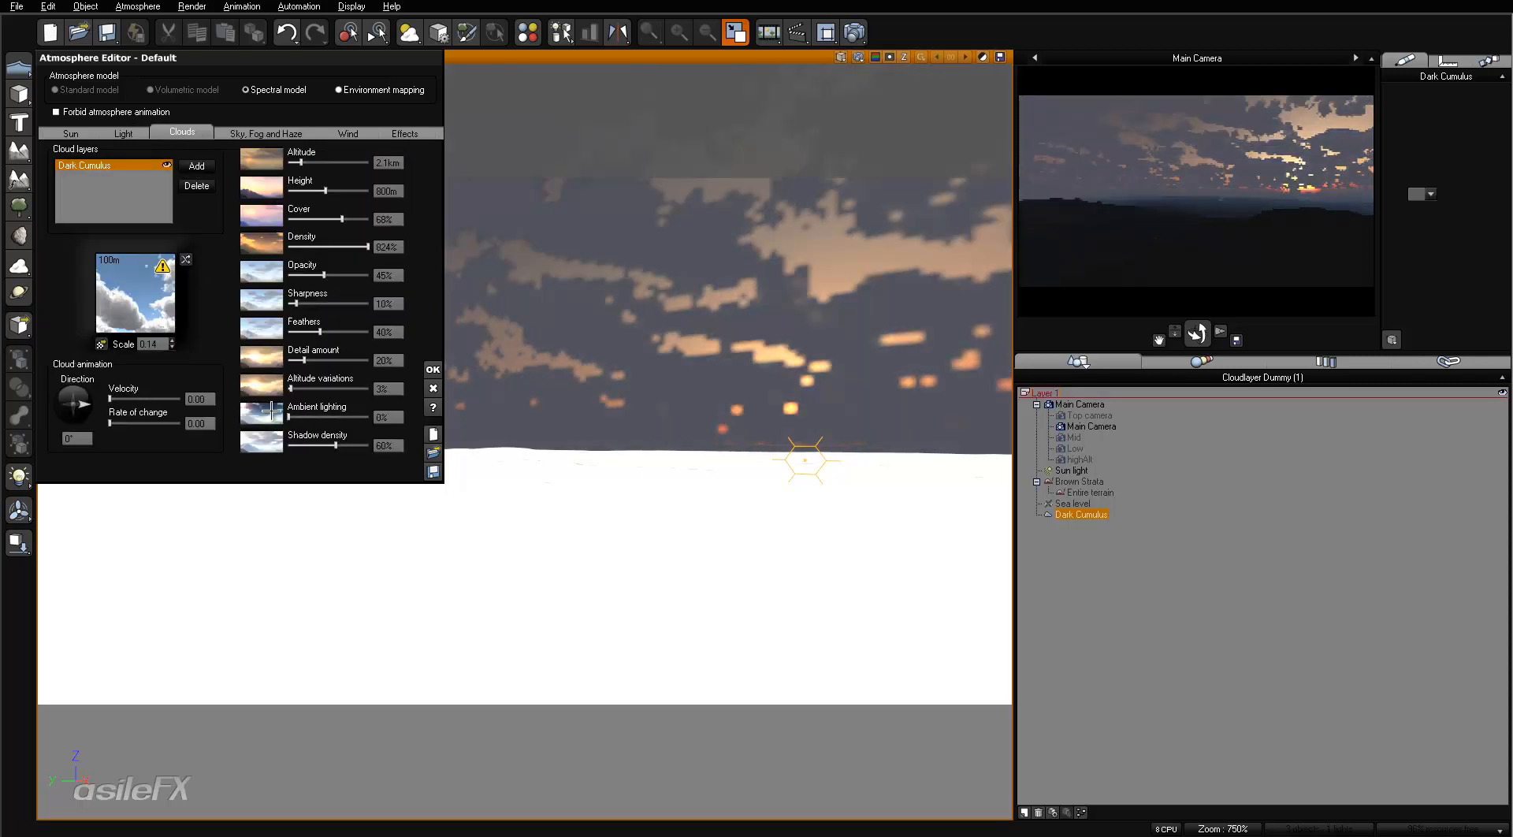
- Examine the lighting and effects settings of the Dark Cumulus material, leaving its material editor without changes
{"action": "right_click", "coordinate": [146, 293]}
{"action": "left_click", "coordinate": [181, 302]}
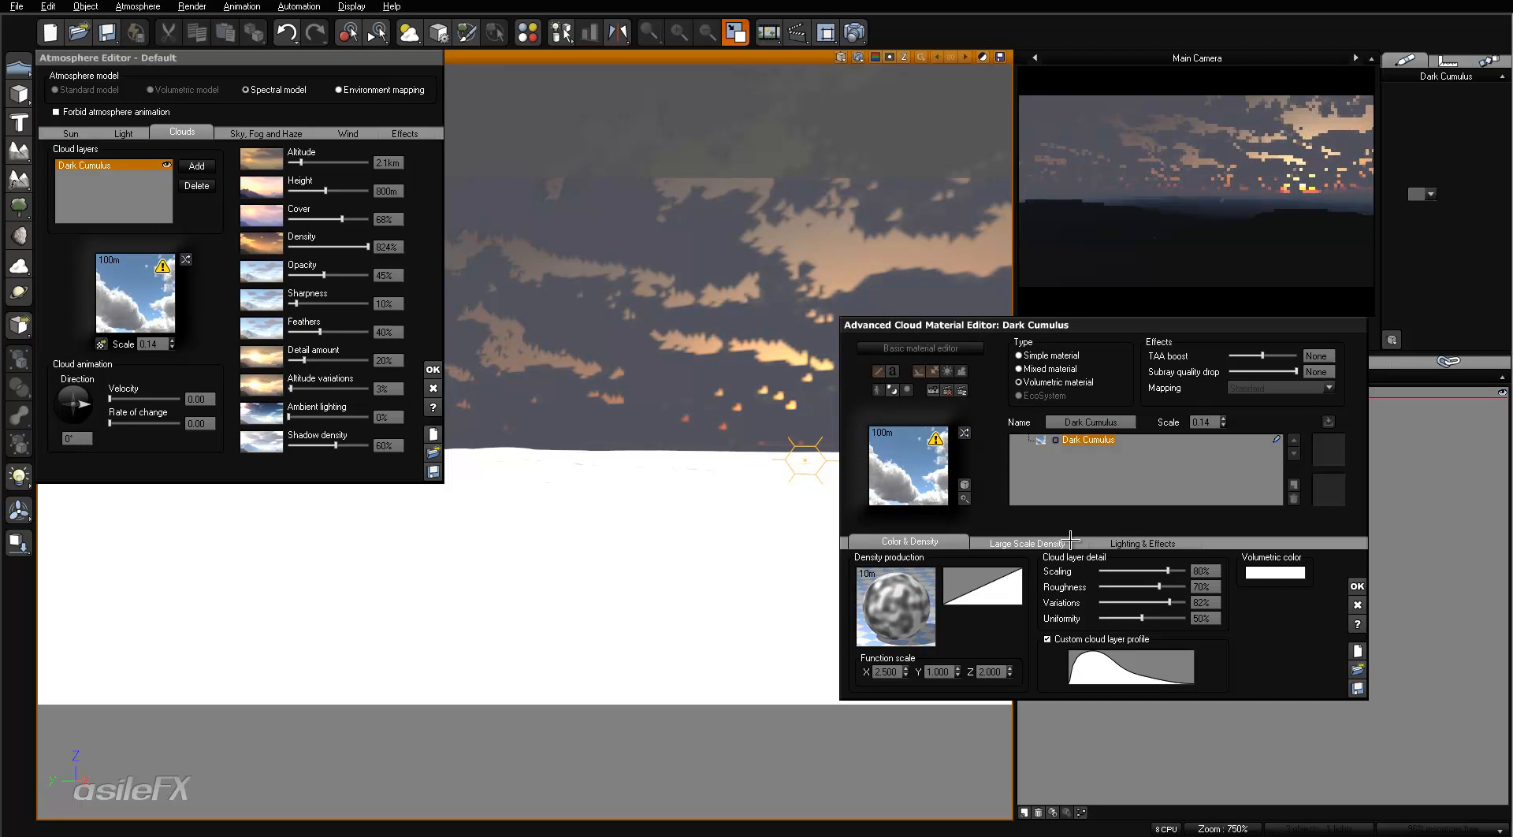
{"action": "left_click", "coordinate": [1143, 543]}
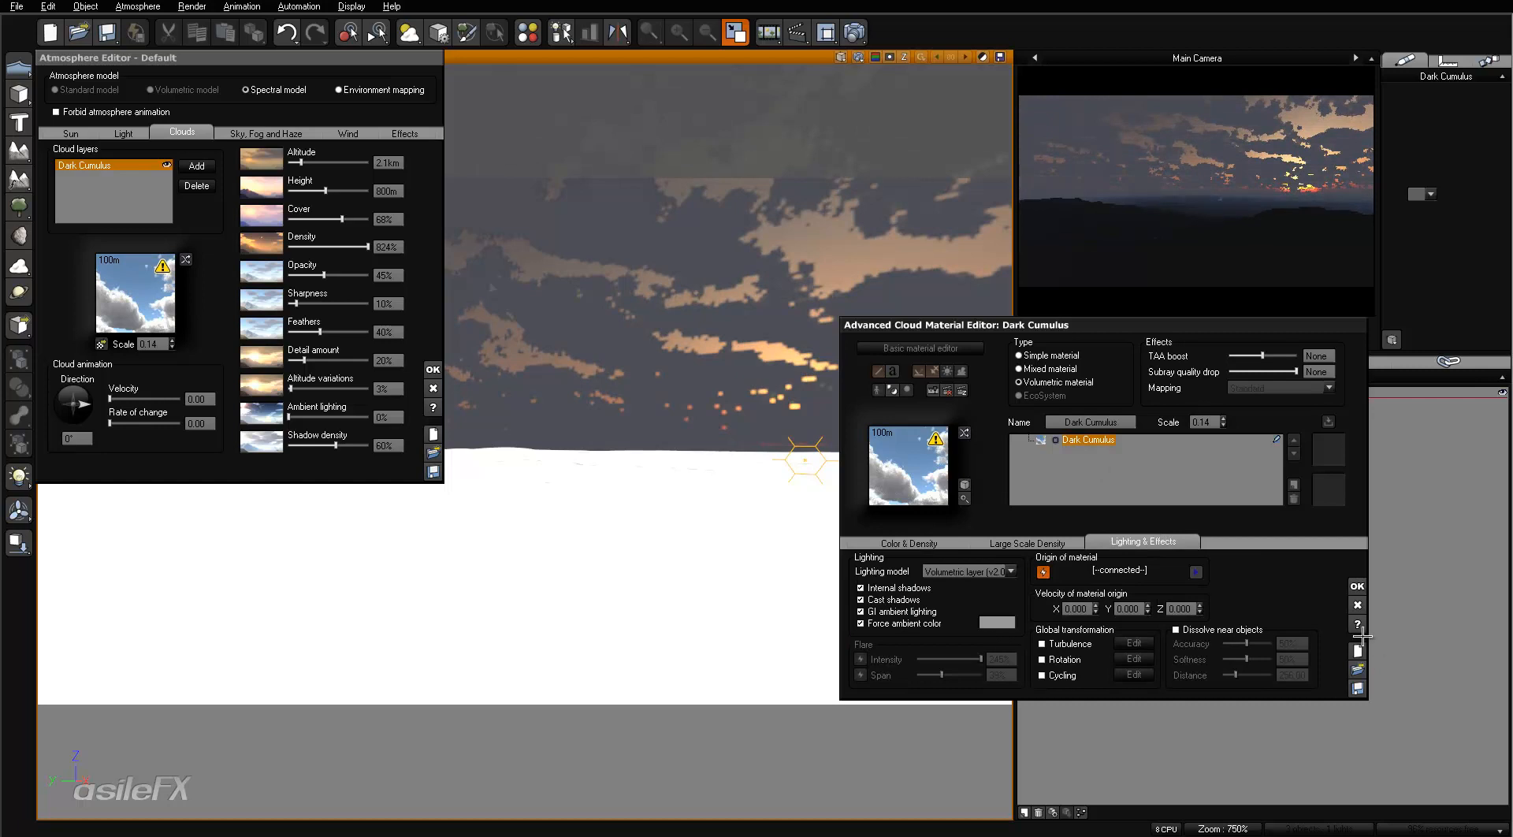
{"action": "left_click", "coordinate": [1358, 604]}
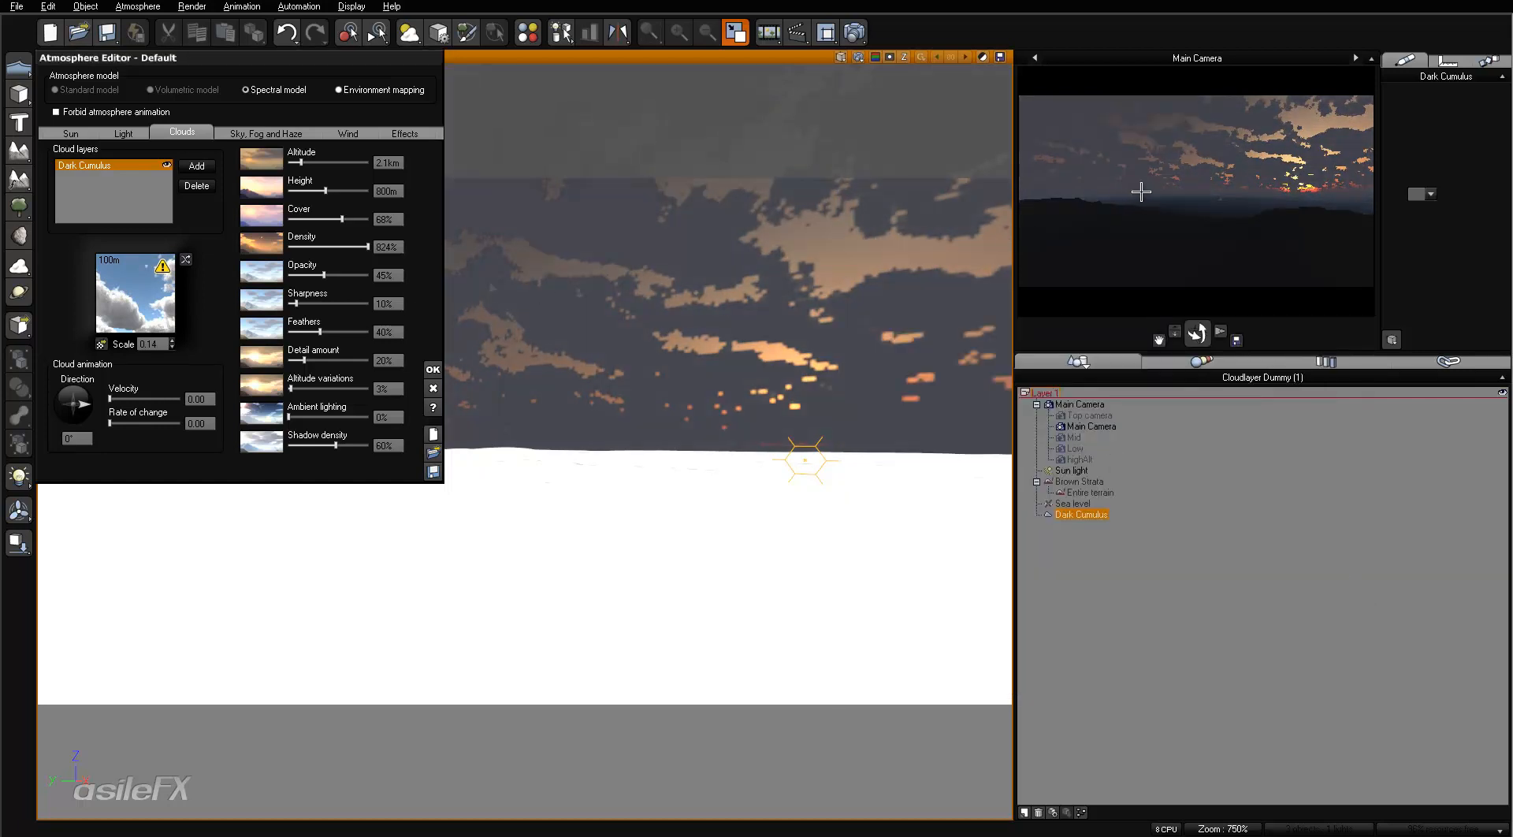
- Try the Dark Cumulus layer at 100% opacity, set the opacity to 0% and refresh the camera preview
{"action": "right_click", "coordinate": [1185, 202]}
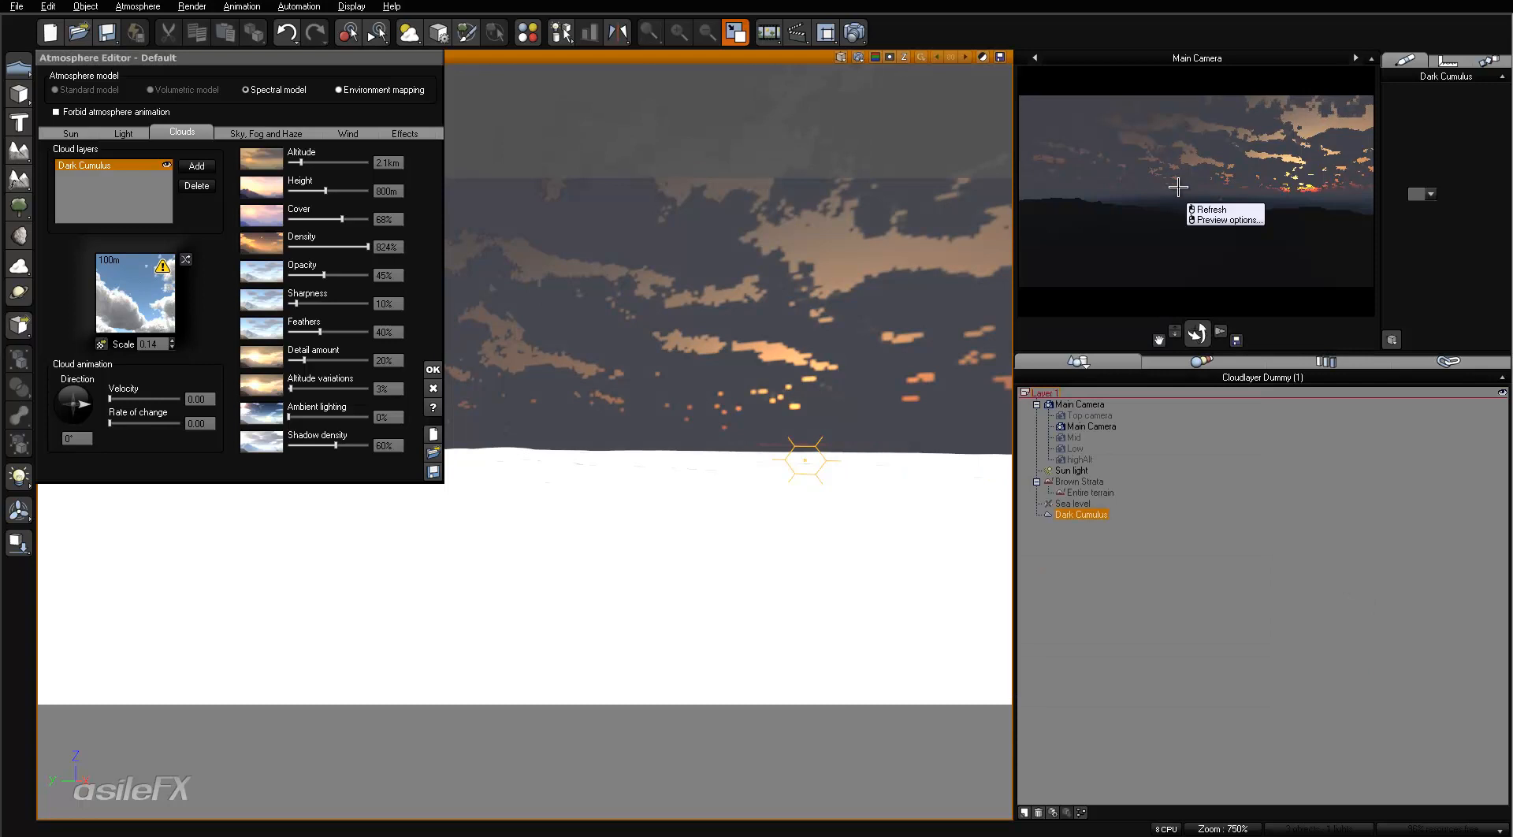
{"action": "left_click_drag", "start_coordinate": [335, 277], "coordinate": [381, 278]}
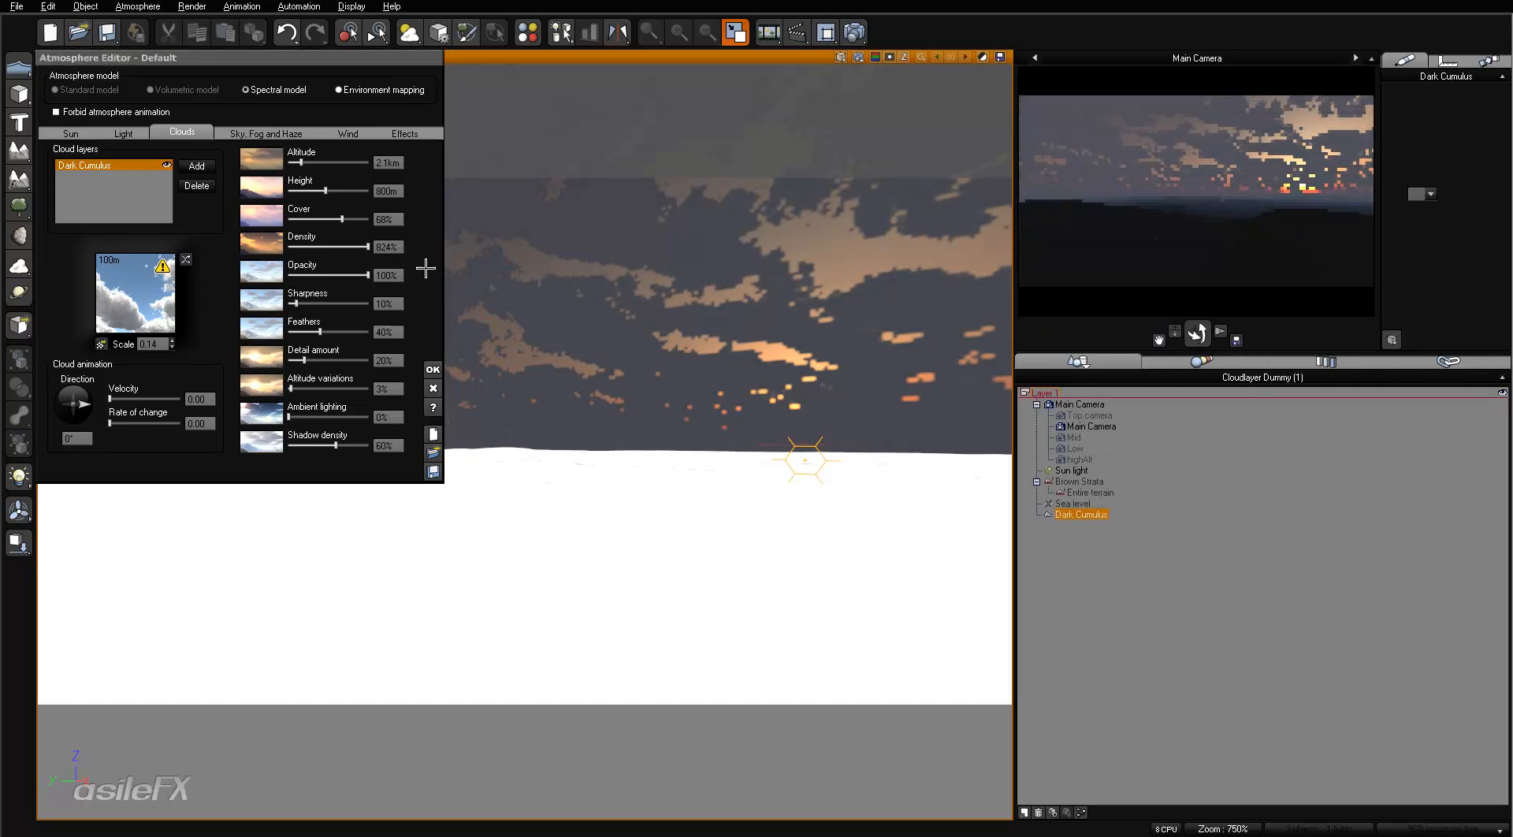
{"action": "left_click_drag", "start_coordinate": [344, 281], "coordinate": [288, 282]}
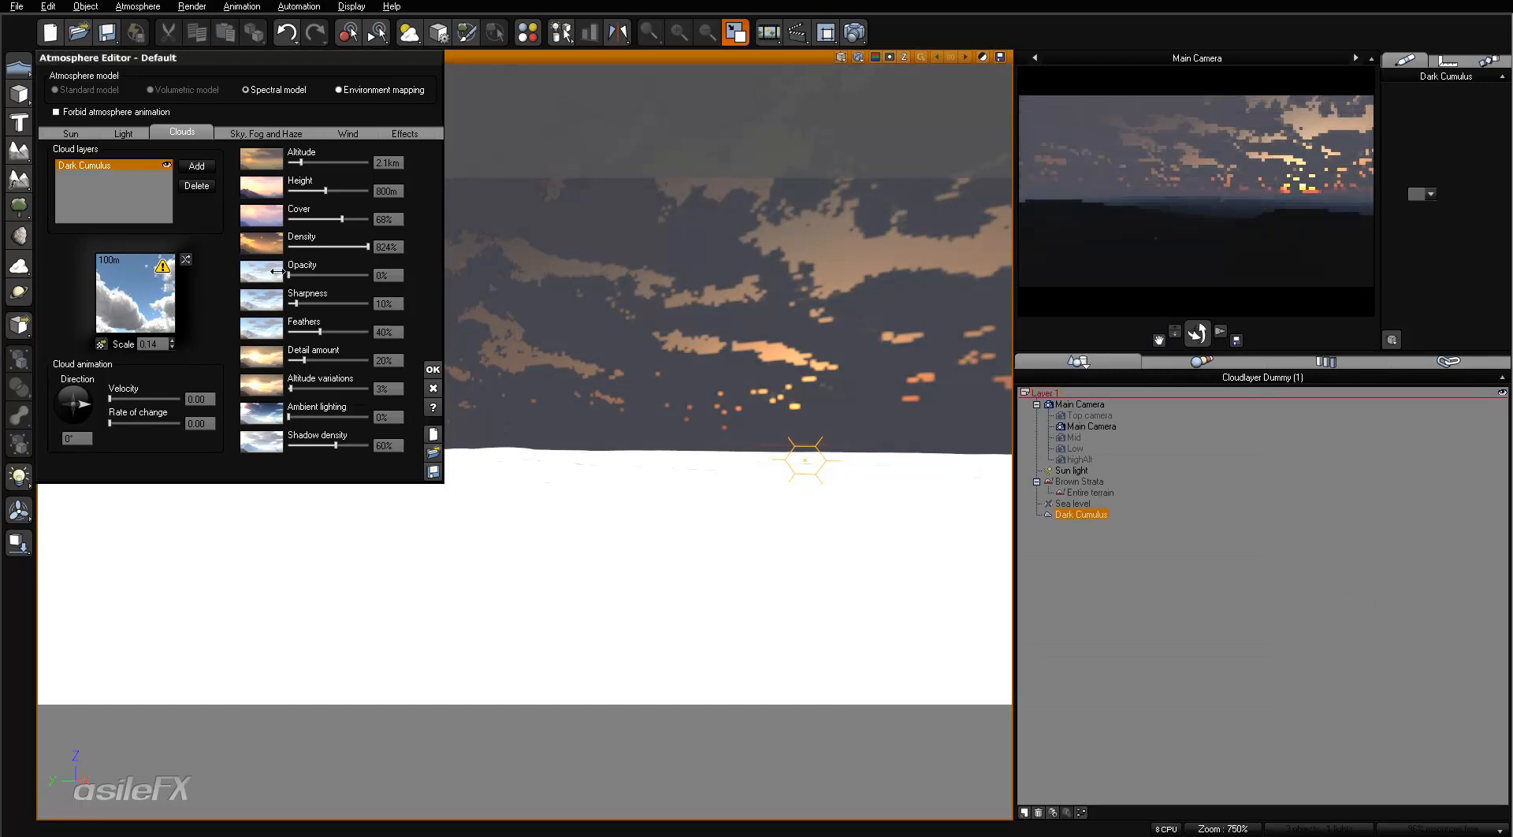
{"action": "right_click", "coordinate": [1204, 189]}
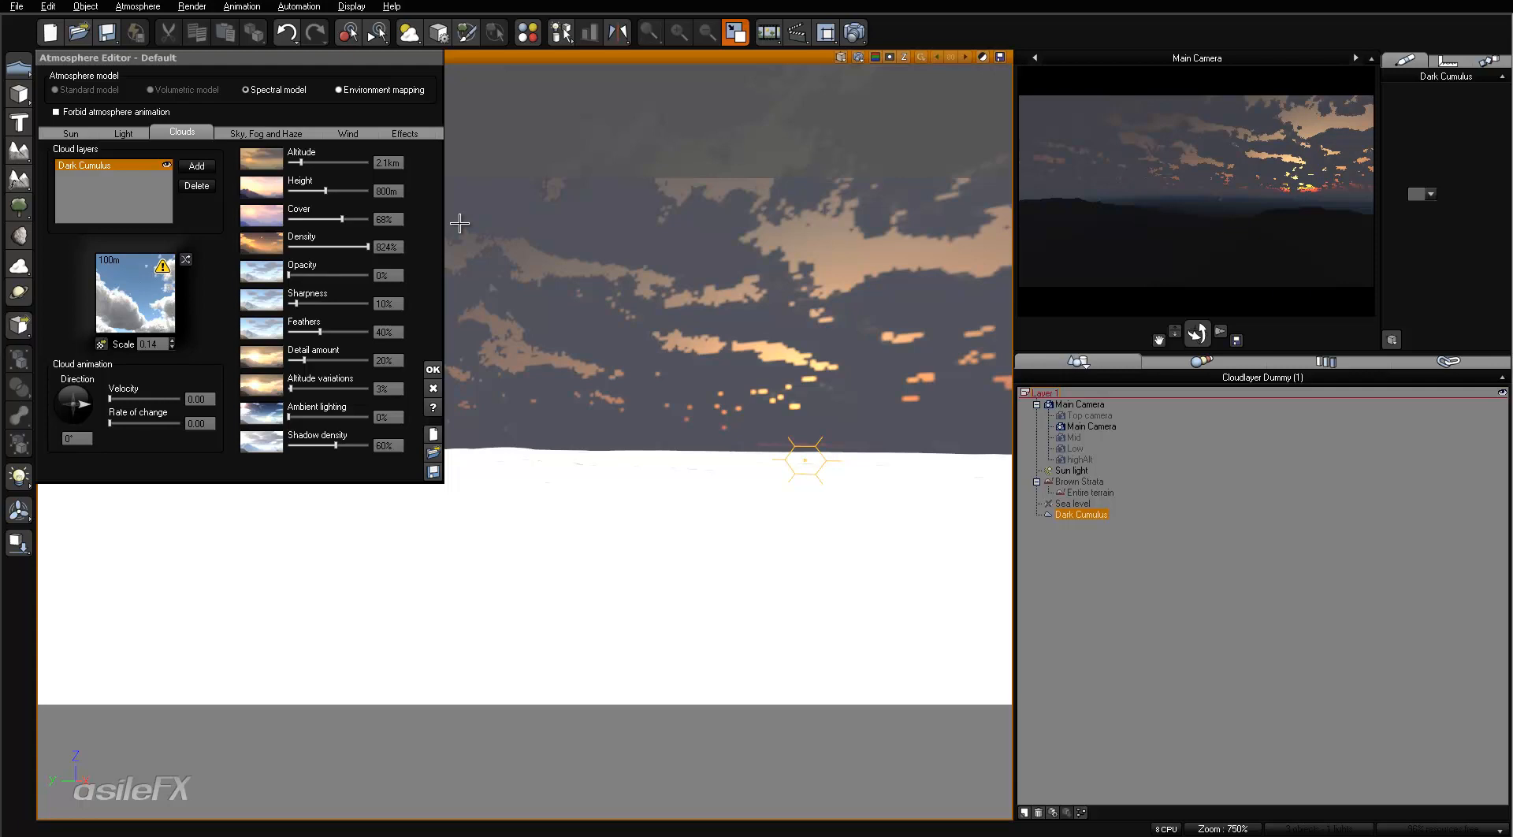
- Compare Dark Cumulus densities of 48%, 11% and 91% in the camera preview and settle on 100%
{"action": "left_click", "coordinate": [402, 246]}
{"action": "mouse_move", "coordinate": [368, 246]}
{"action": "left_mouse_down"}
{"action": "mouse_move", "coordinate": [349, 246]}
{"action": "mouse_move", "coordinate": [374, 247]}
{"action": "left_mouse_up"}
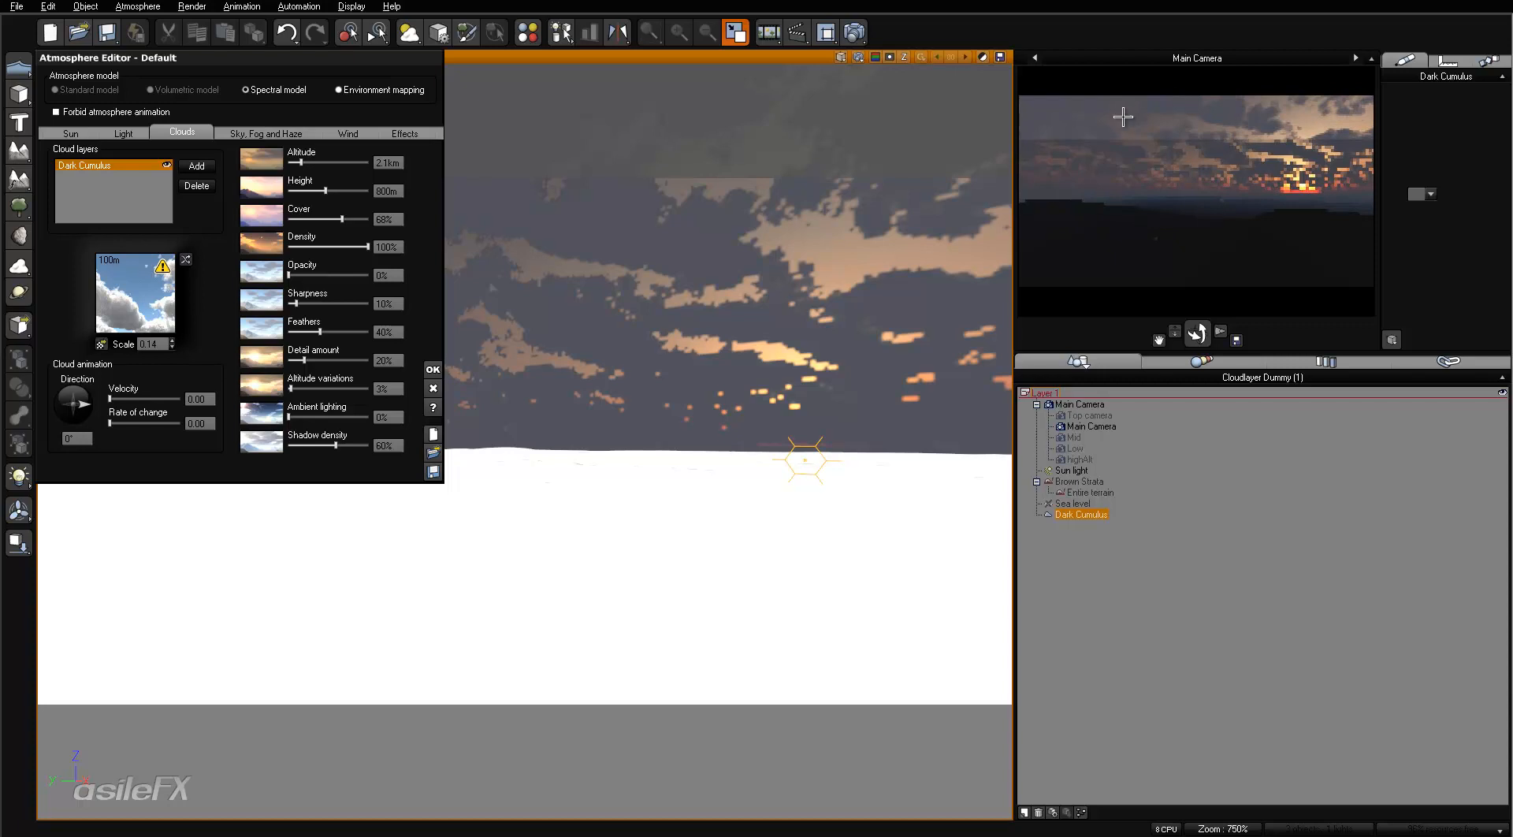
{"action": "left_click_drag", "start_coordinate": [368, 247], "coordinate": [320, 246]}
{"action": "right_click", "coordinate": [1233, 191]}
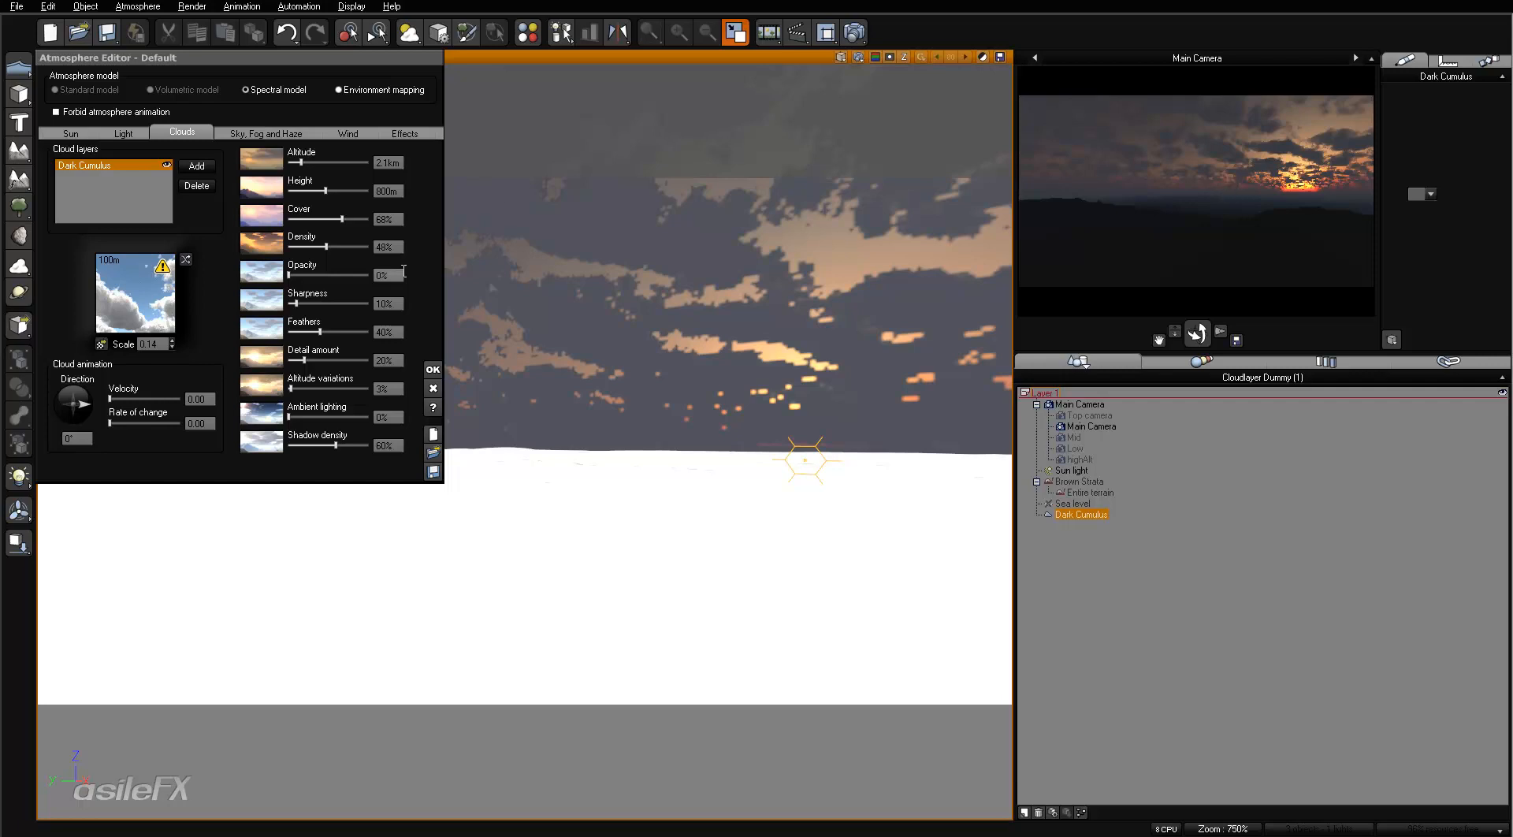
{"action": "left_click_drag", "start_coordinate": [348, 241], "coordinate": [314, 240]}
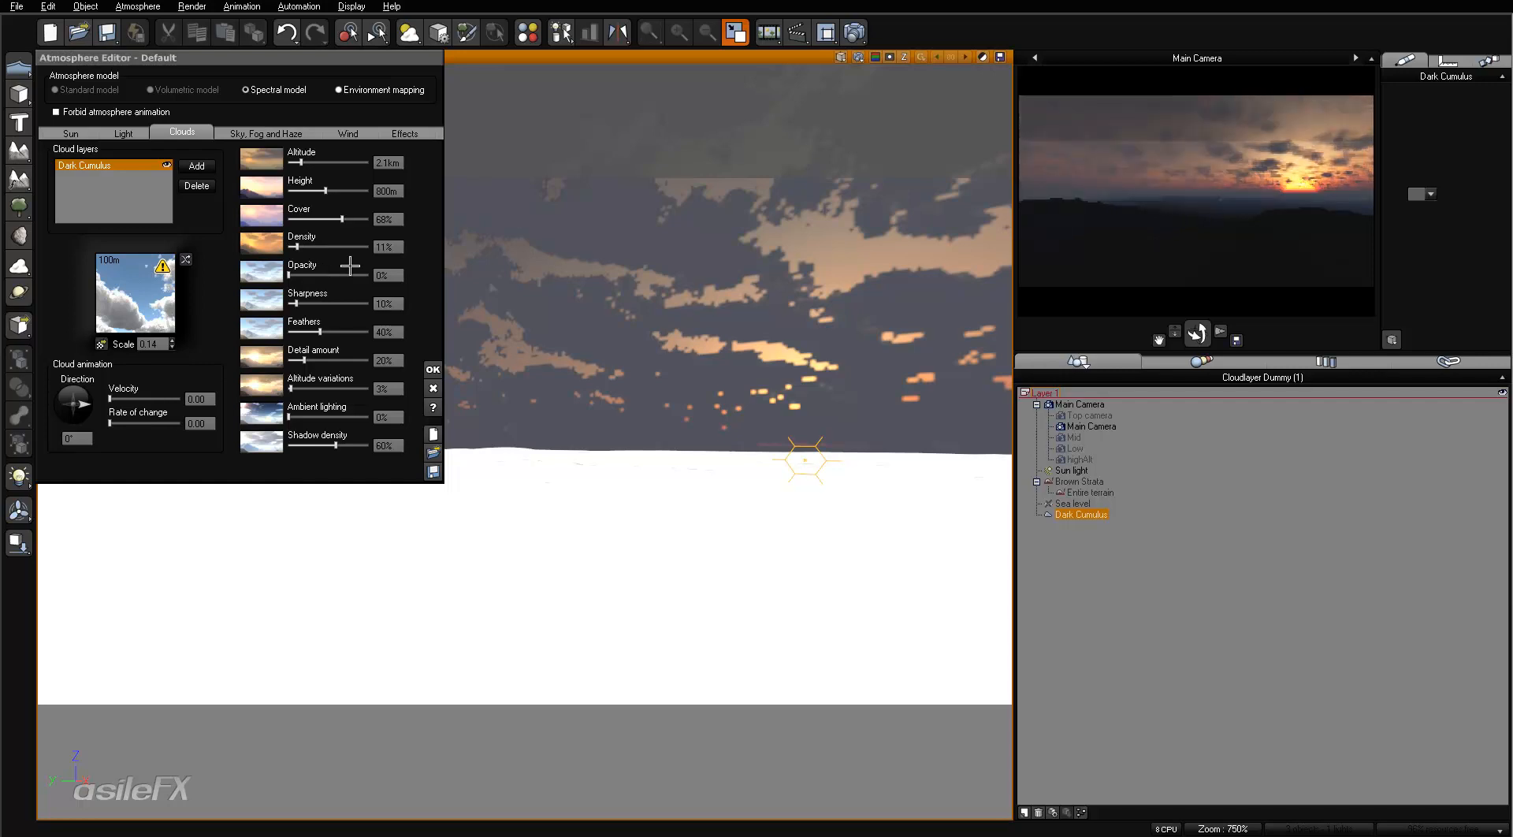
{"action": "left_click_drag", "start_coordinate": [297, 247], "coordinate": [359, 247]}
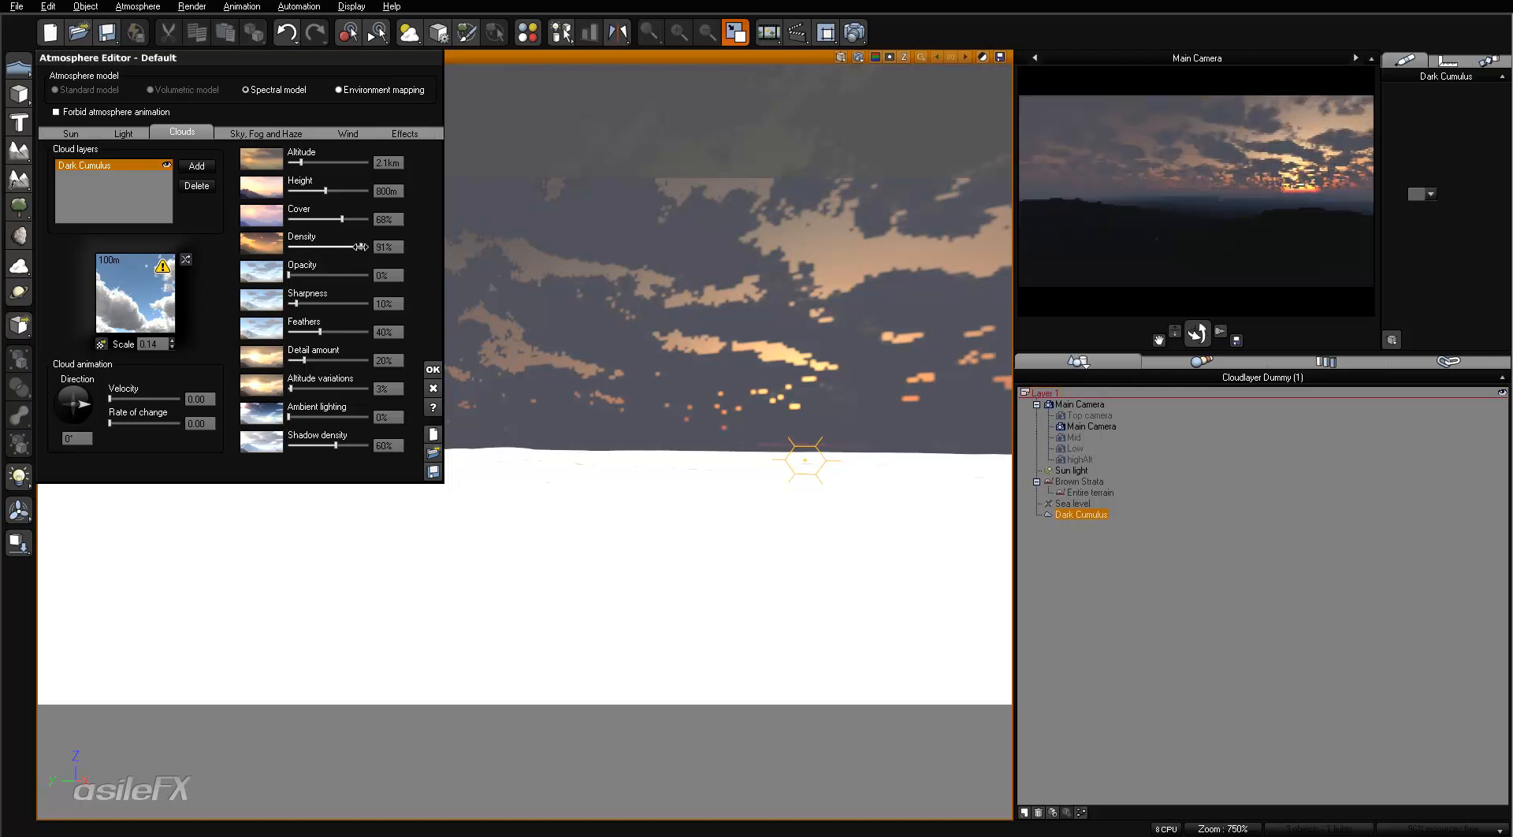
{"action": "left_click_drag", "start_coordinate": [359, 247], "coordinate": [368, 247]}
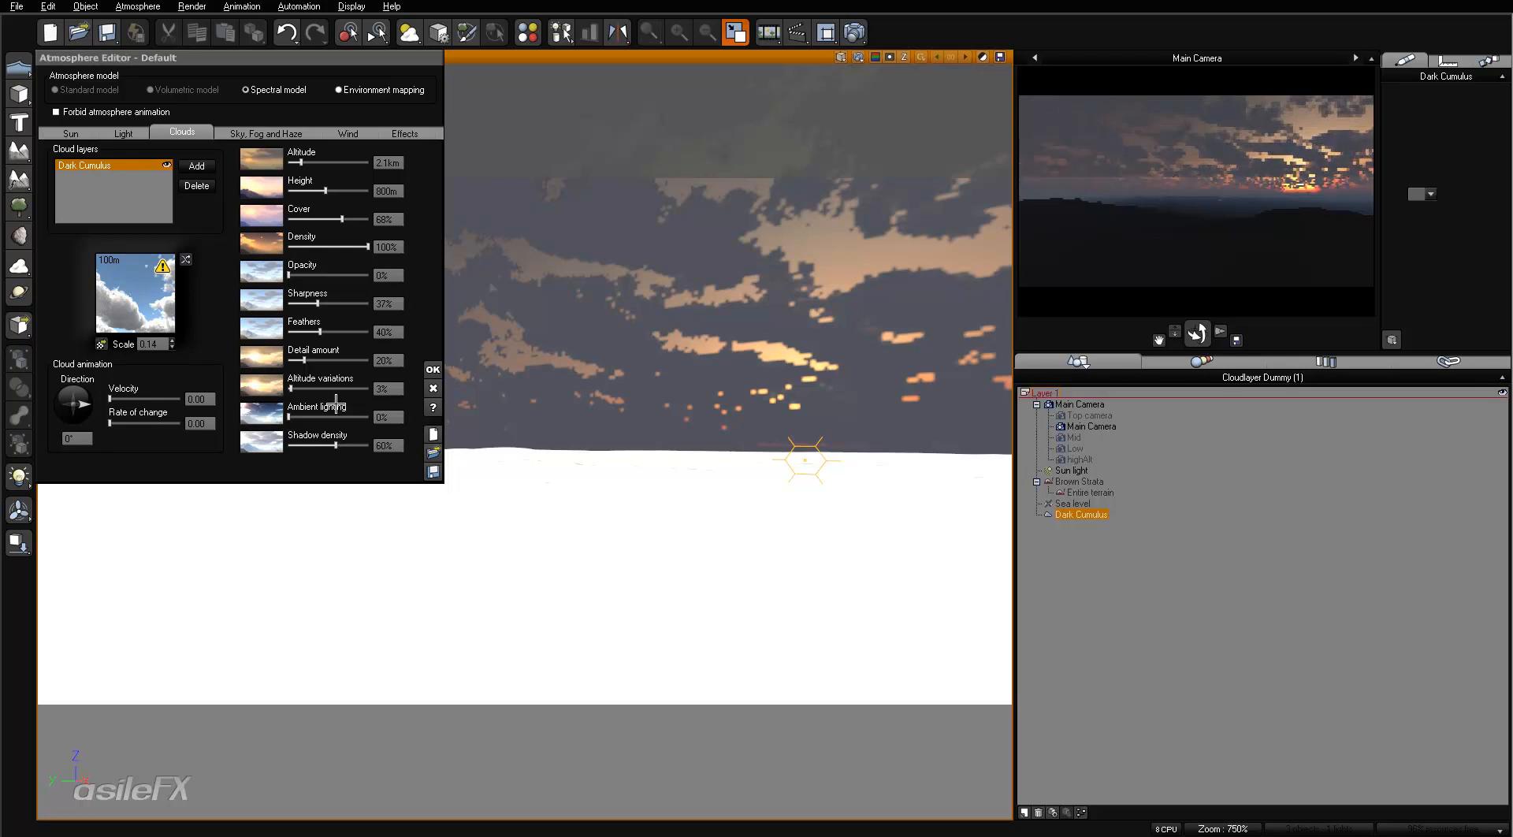
- Set the Dark Cumulus layer's sharpness to 37% and its ambient lighting to 24%, refreshing the camera preview
{"action": "left_click_drag", "start_coordinate": [318, 417], "coordinate": [321, 418]}
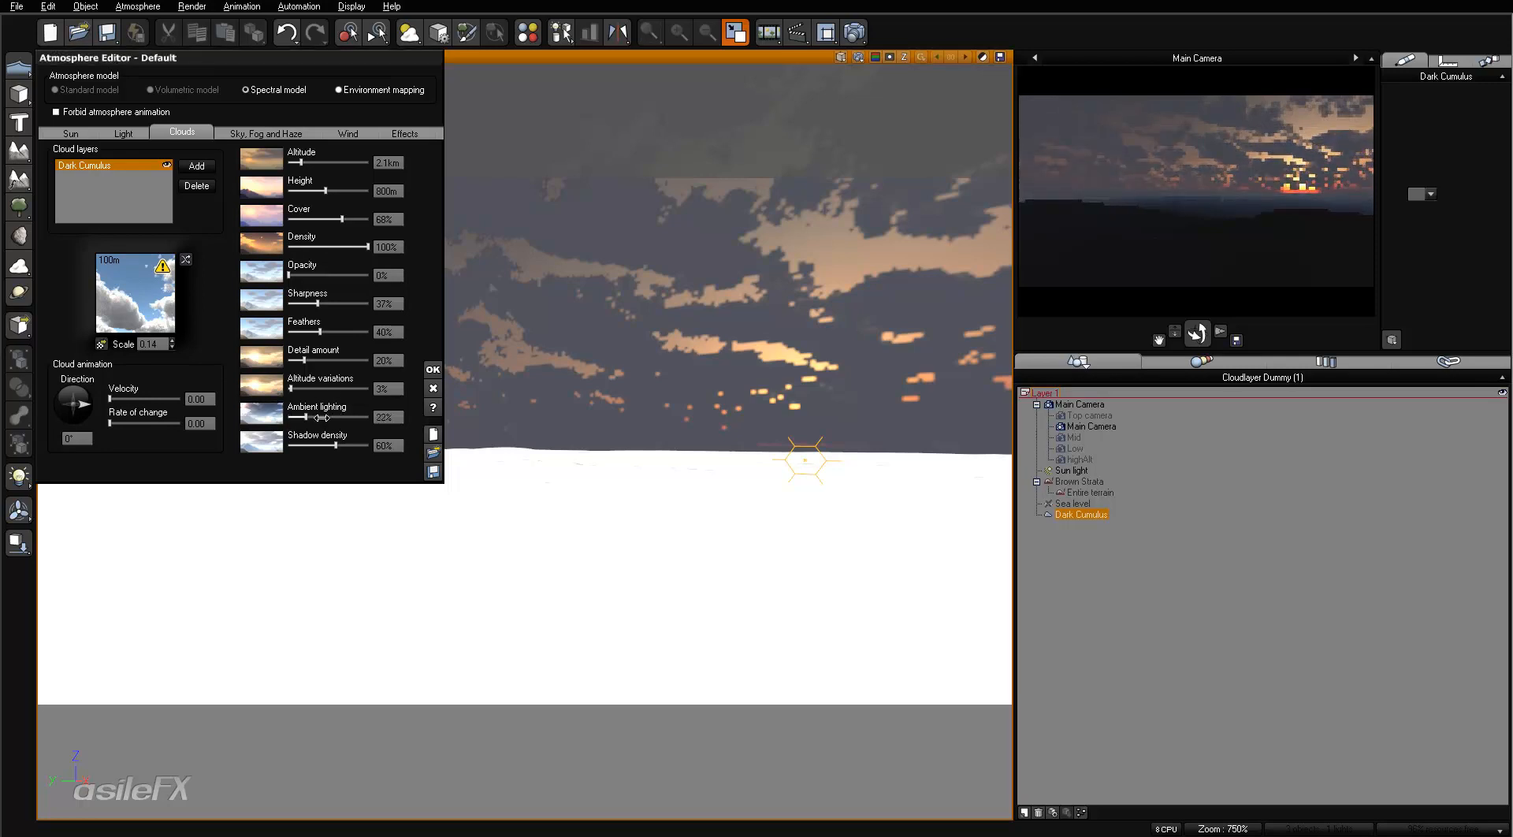
{"action": "left_click", "coordinate": [1313, 158]}
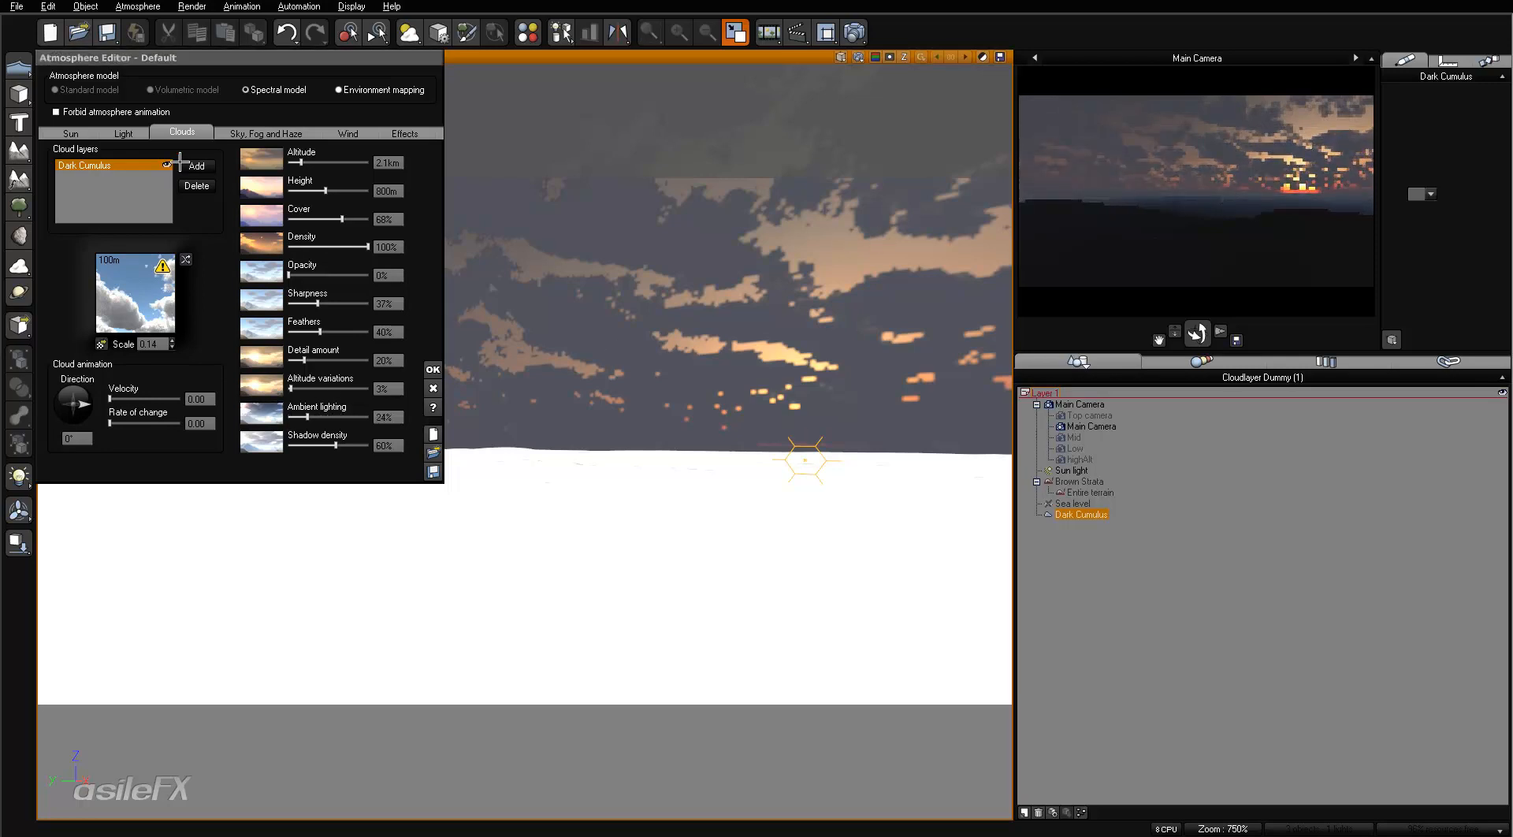
- Try a sun pitch of 3° in the atmosphere's sun settings and refresh the camera preview
{"action": "left_click", "coordinate": [71, 133]}
{"action": "double_click", "coordinate": [290, 216]}
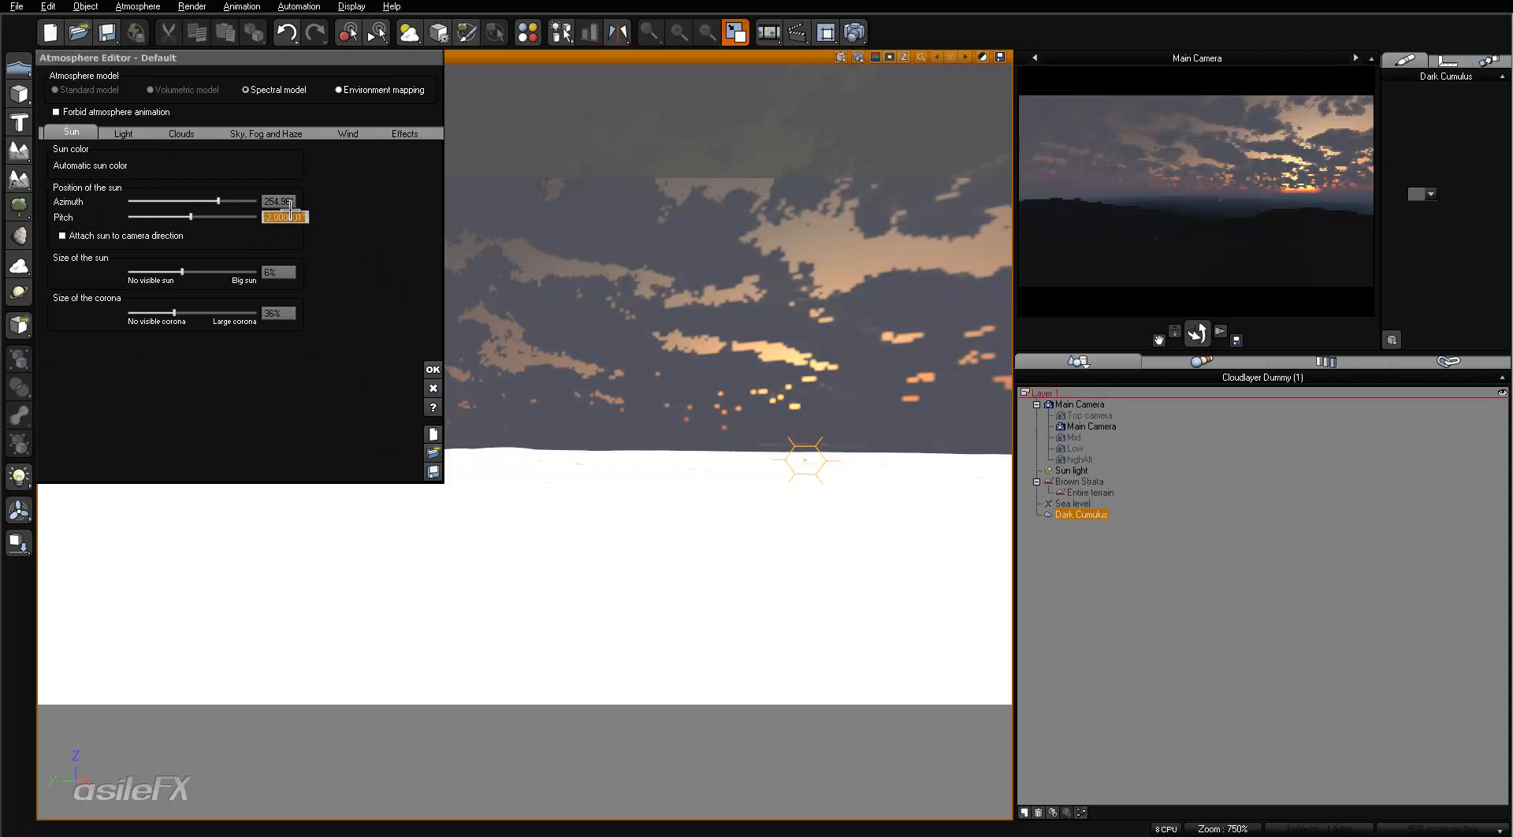
{"action": "type", "text": "3"}
{"action": "key", "text": "Return"}
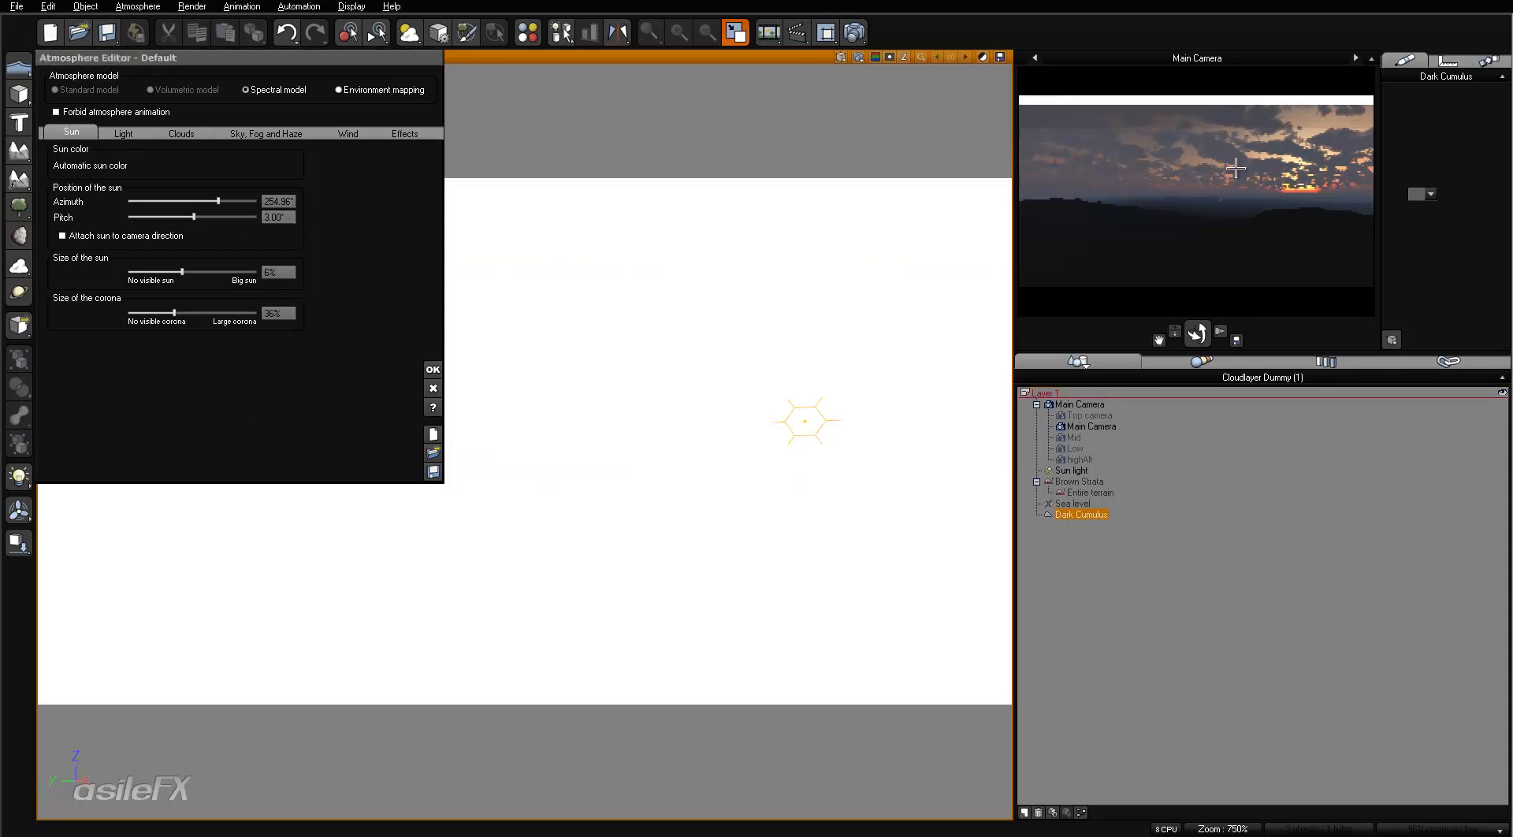
{"action": "right_click", "coordinate": [1244, 188]}
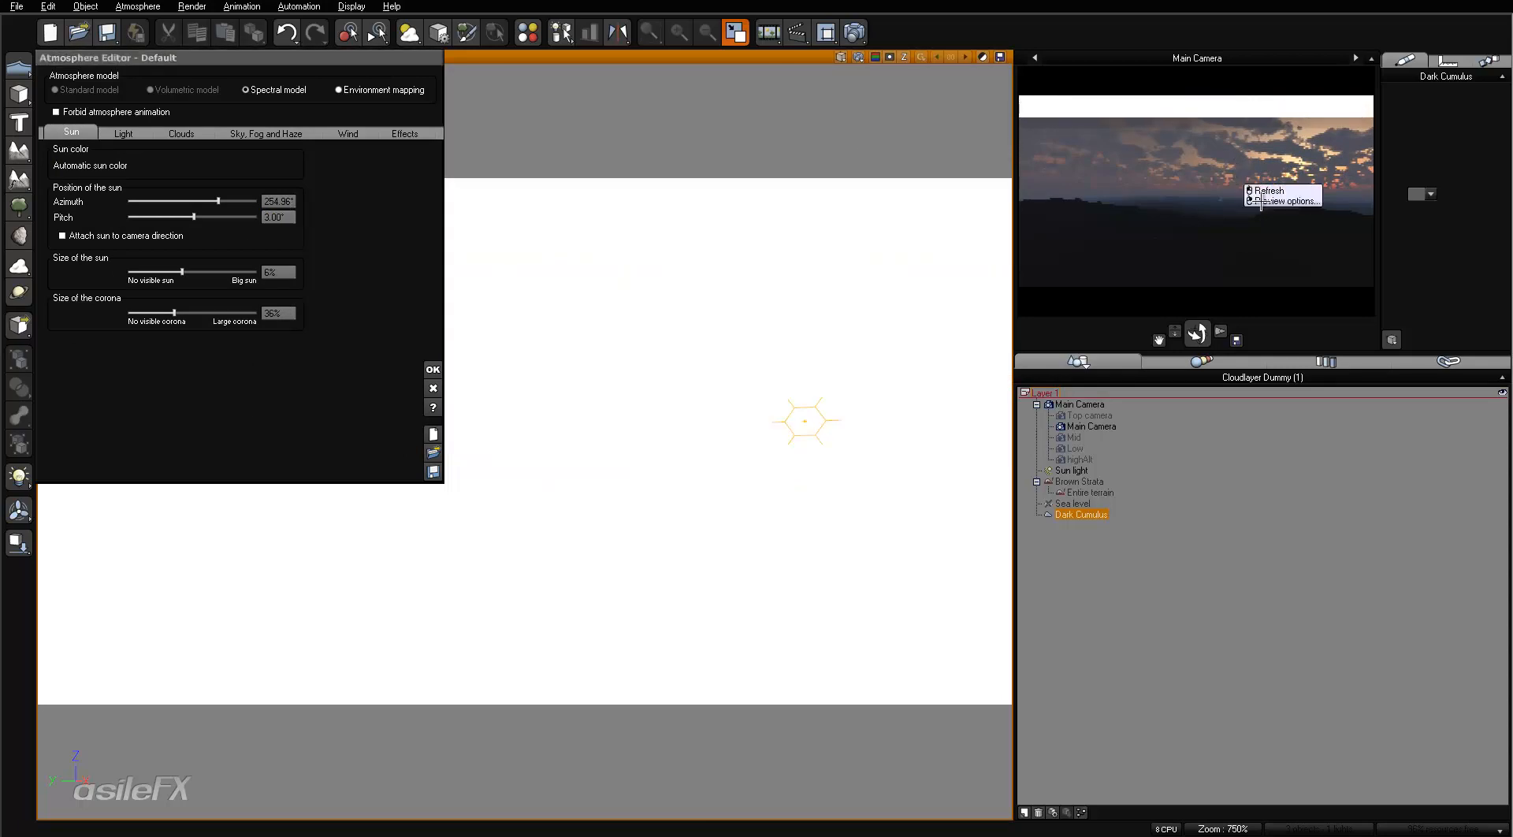
- Set the sun's pitch to 1° and refresh the camera preview
{"action": "double_click", "coordinate": [280, 217]}
{"action": "type", "text": "1."}
{"action": "key", "text": "Return"}
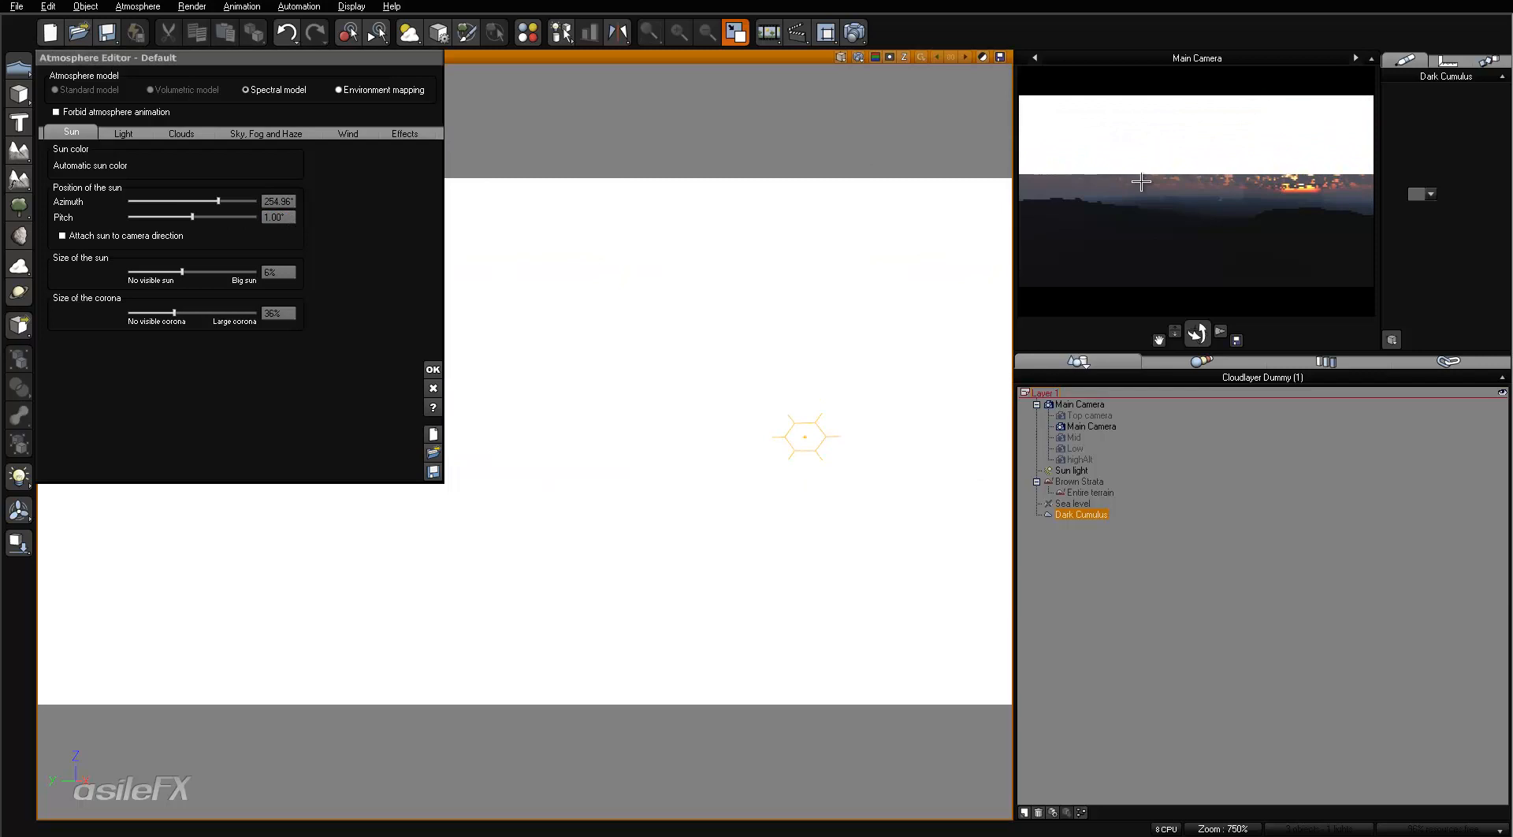
{"action": "right_click", "coordinate": [1194, 227]}
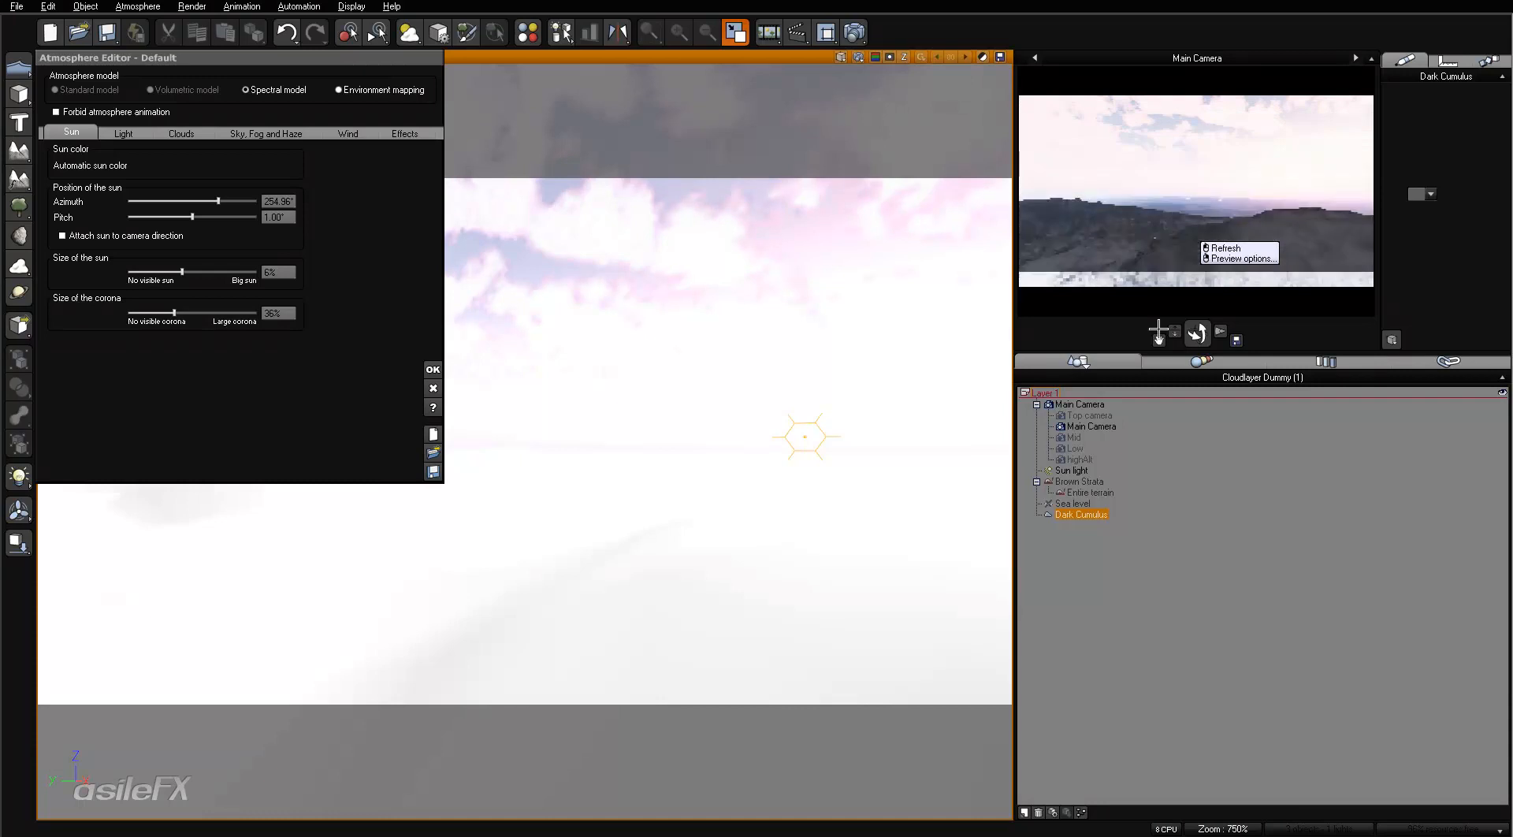
- Set the Main Camera's exposure to +0.00 with auto-exposure enabled in its advanced options, and accept them
{"action": "double_click", "coordinate": [1092, 426]}
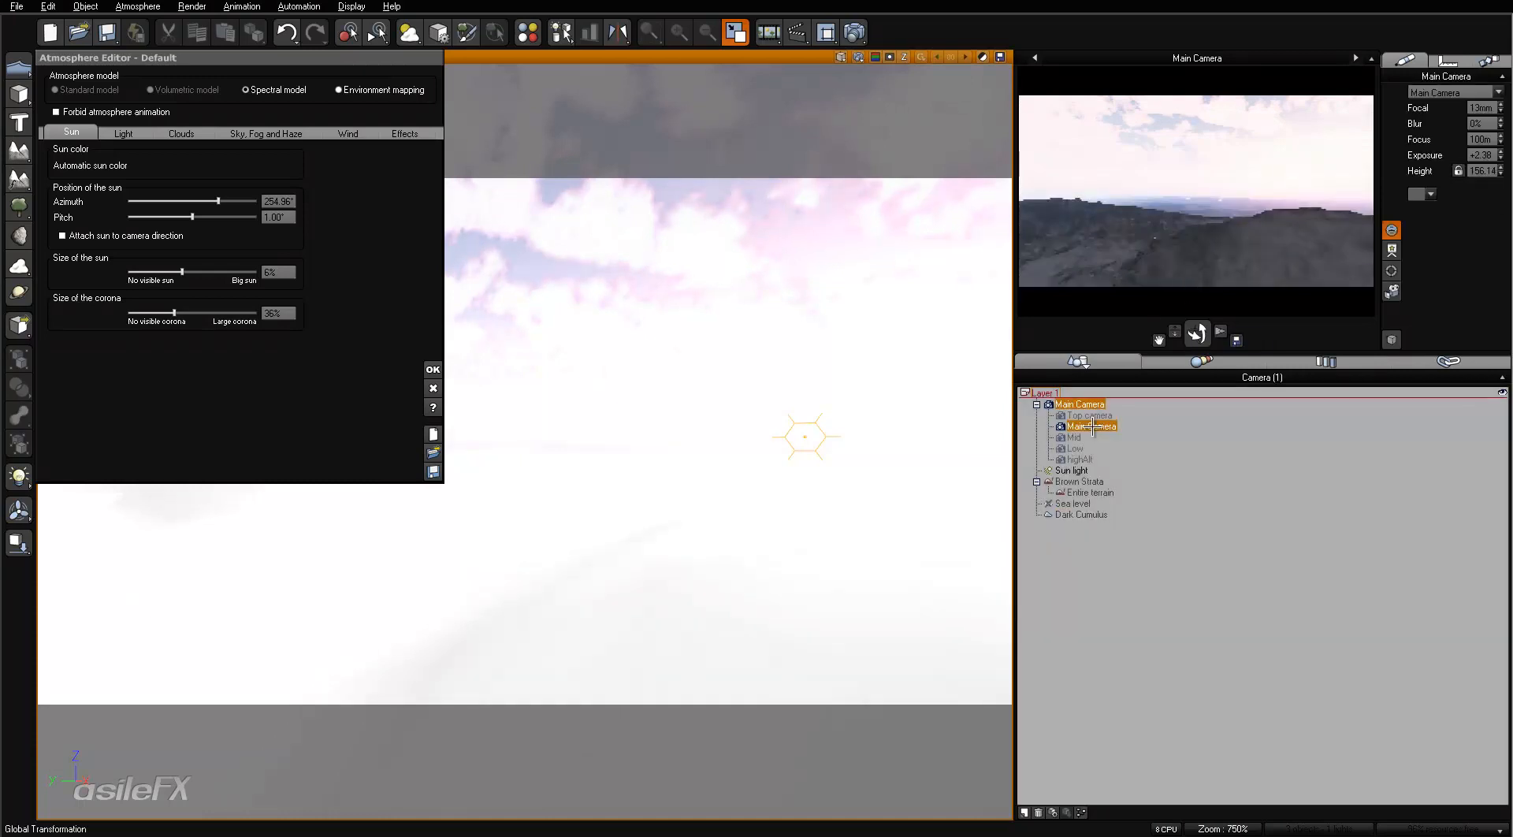
{"action": "left_click_drag", "start_coordinate": [1416, 266], "coordinate": [1388, 267]}
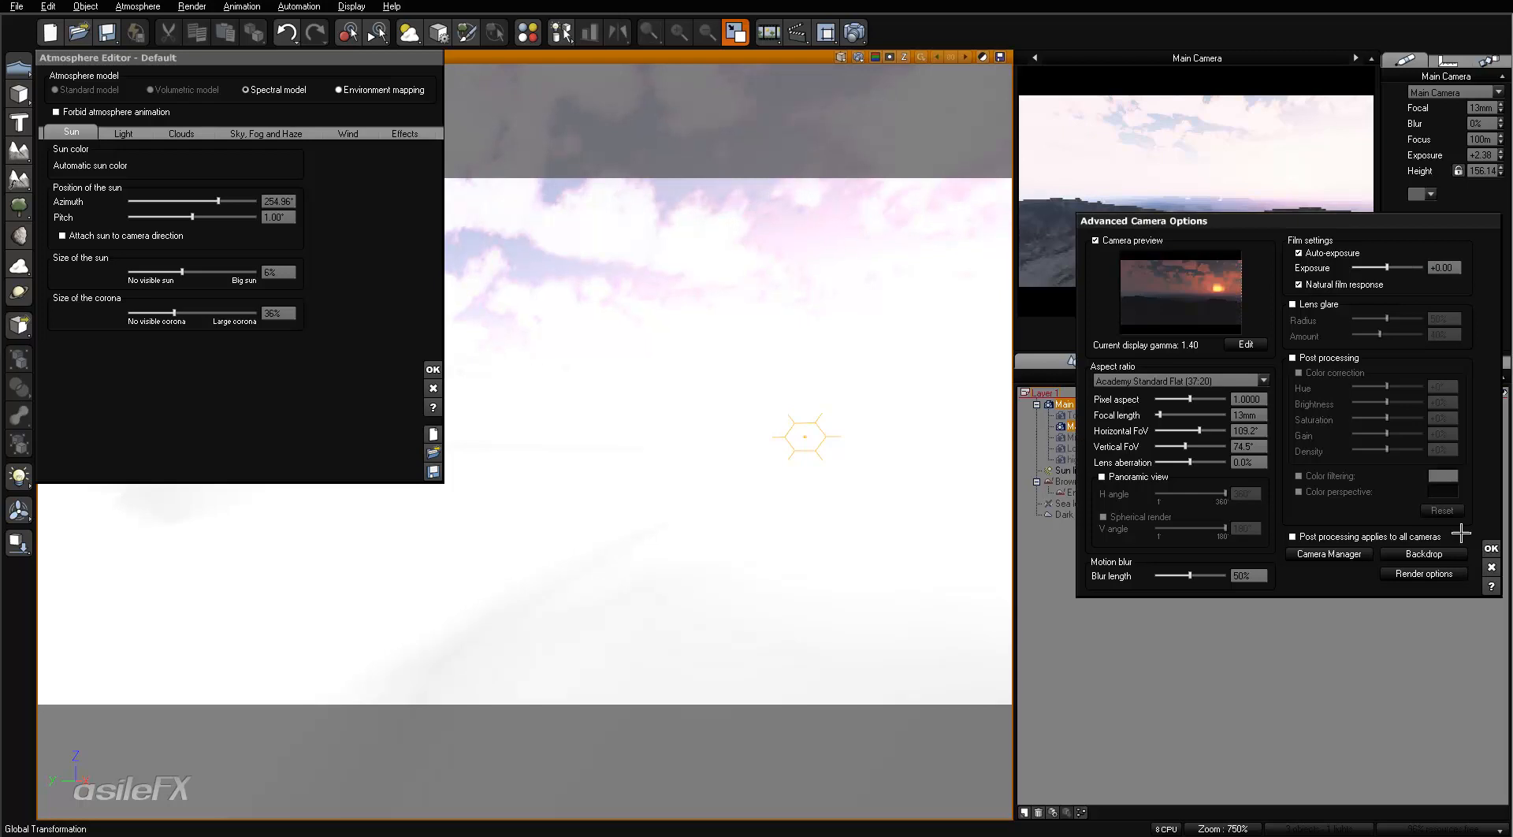
{"action": "left_click", "coordinate": [1491, 548]}
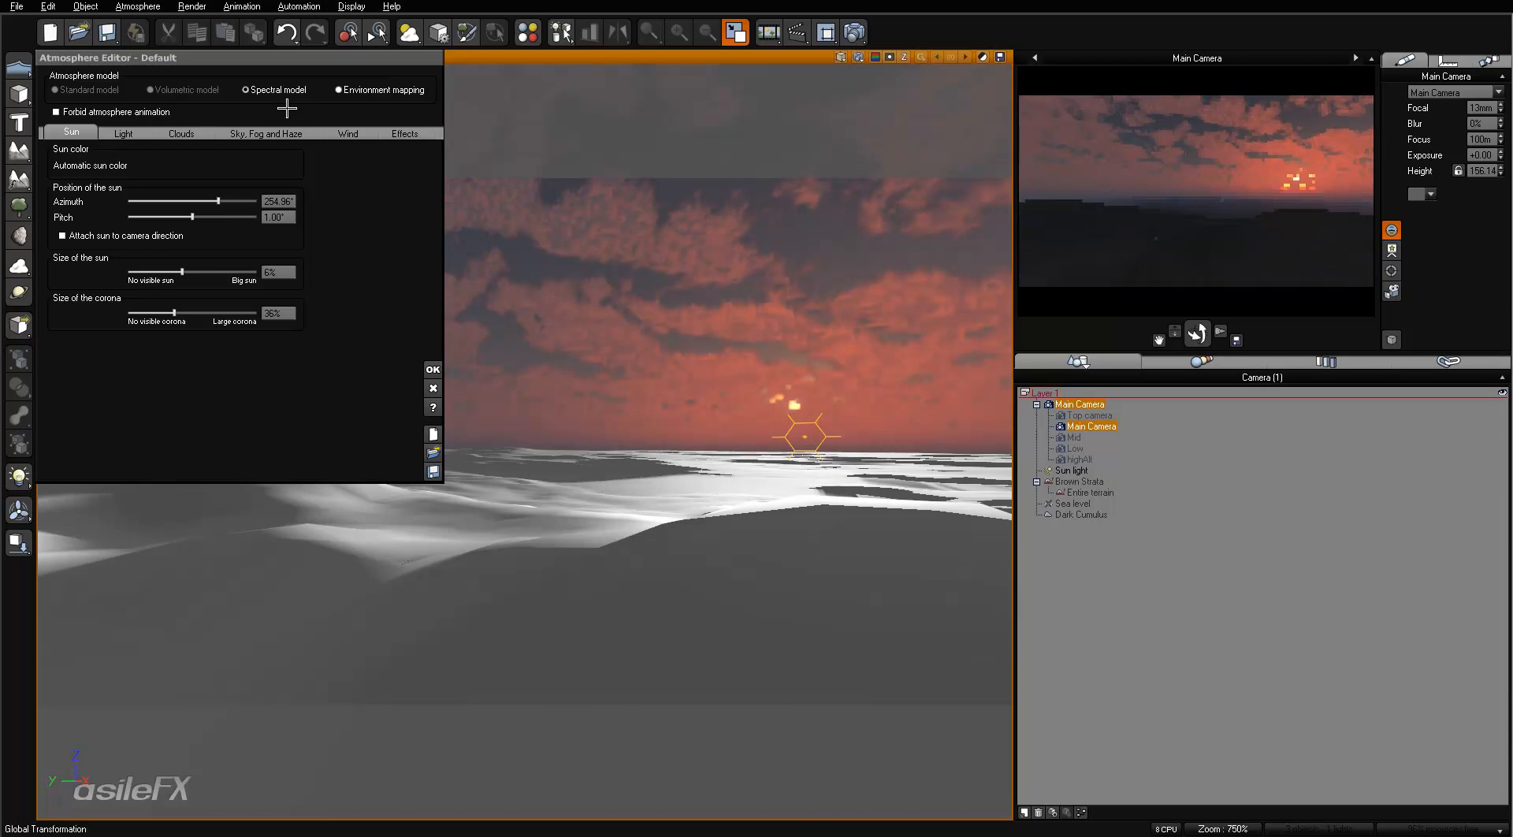
- Try the atmosphere with the No shadows on clouds option
{"action": "left_click", "coordinate": [285, 132]}
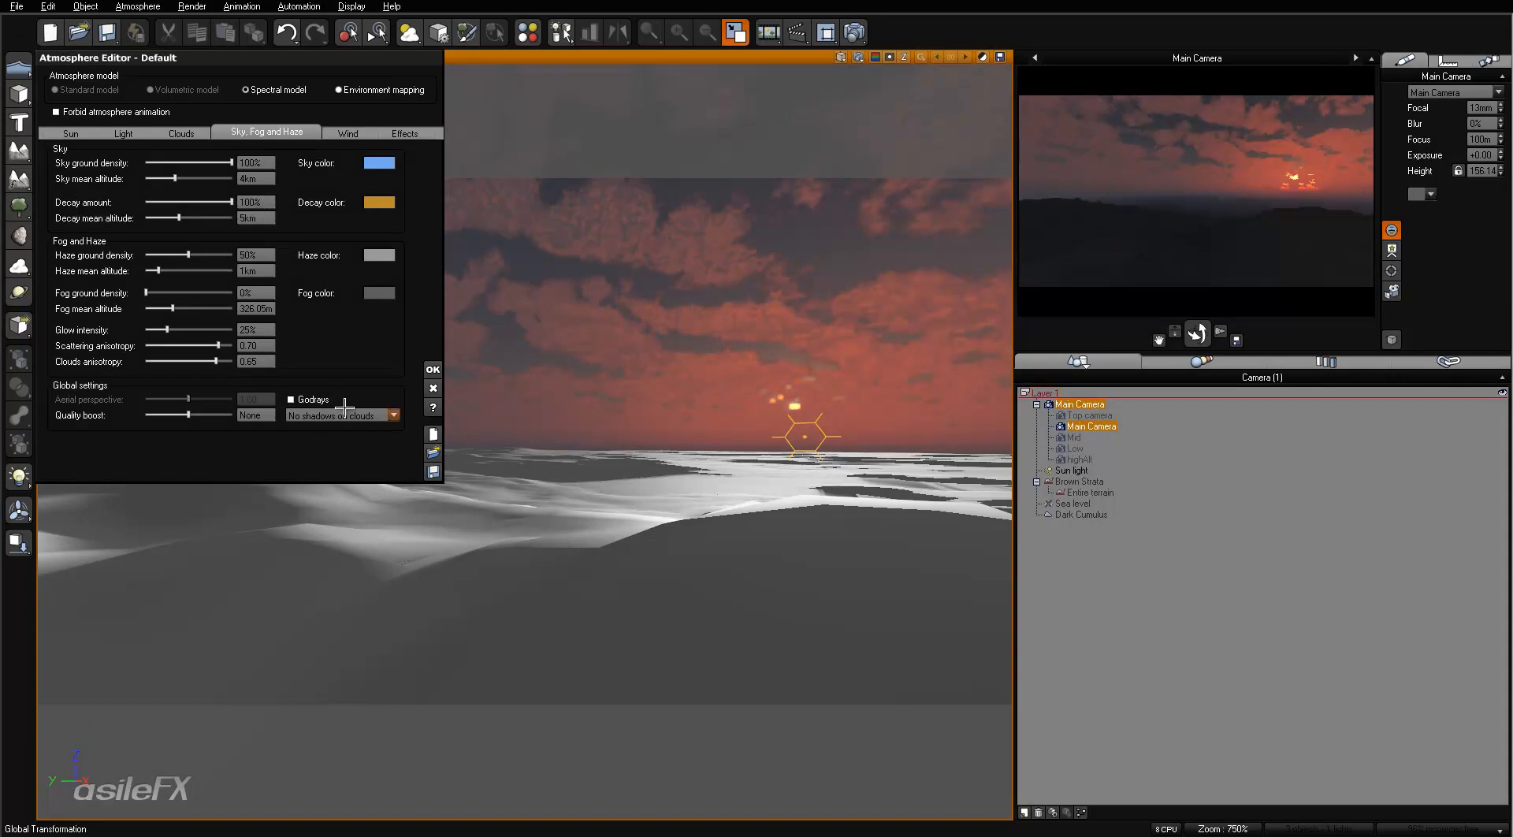
{"action": "left_click", "coordinate": [366, 421]}
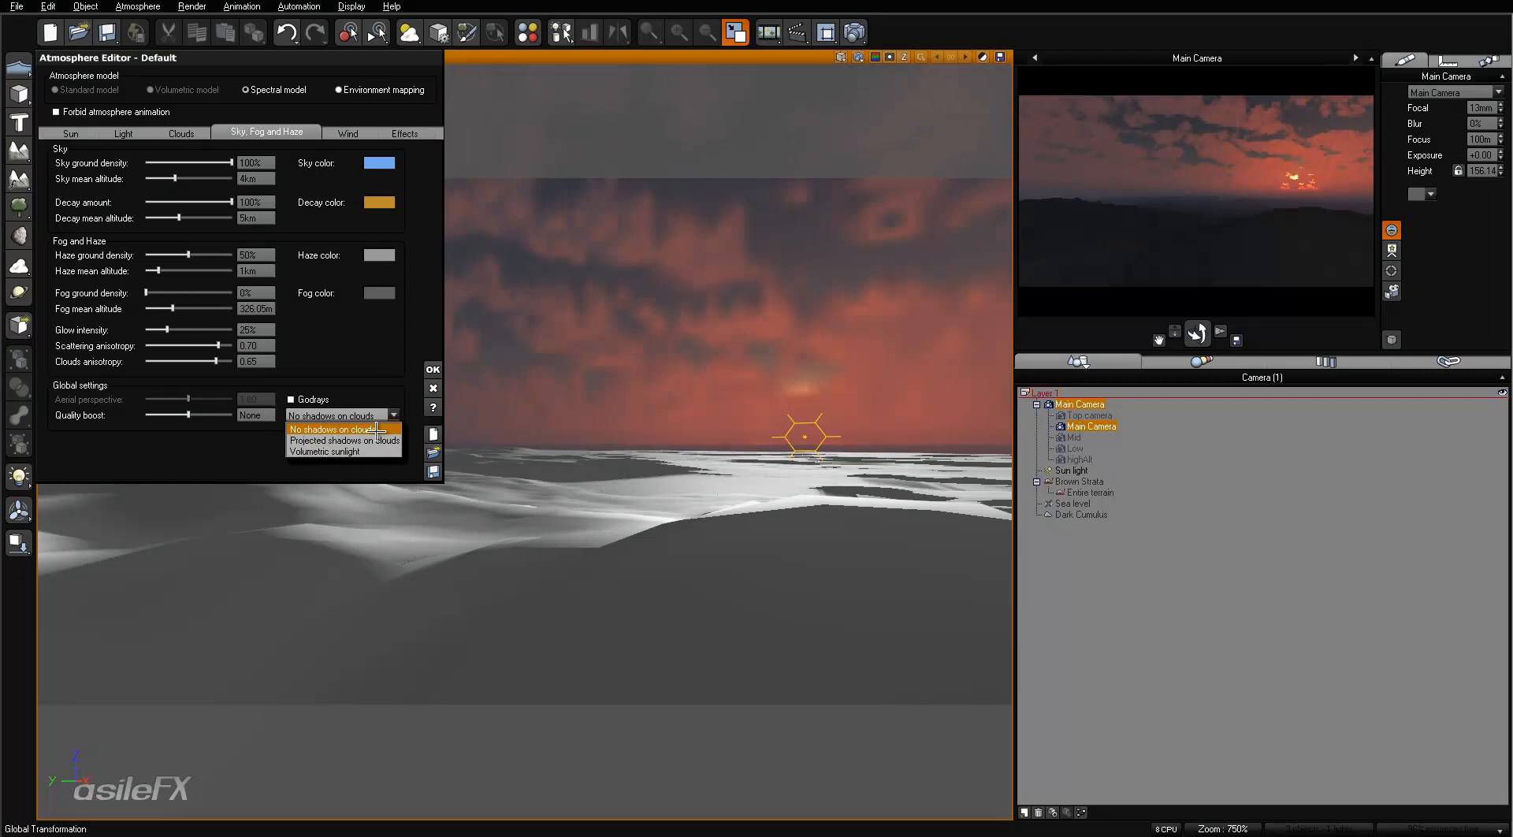
{"action": "left_click", "coordinate": [377, 431]}
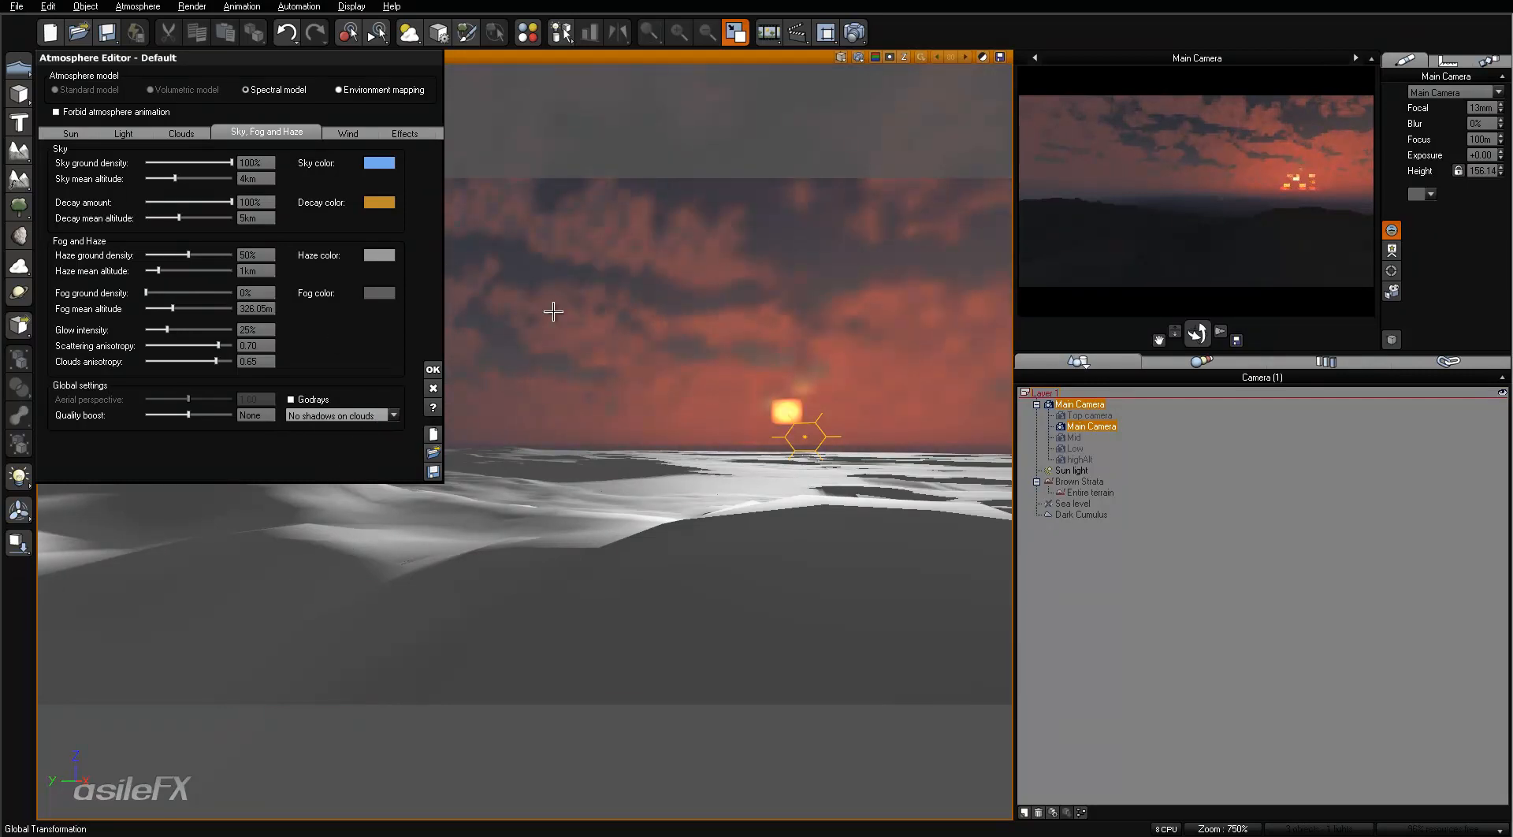
- Lower the sun light slightly towards the horizon in the main camera view
{"action": "left_click", "coordinate": [1072, 471]}
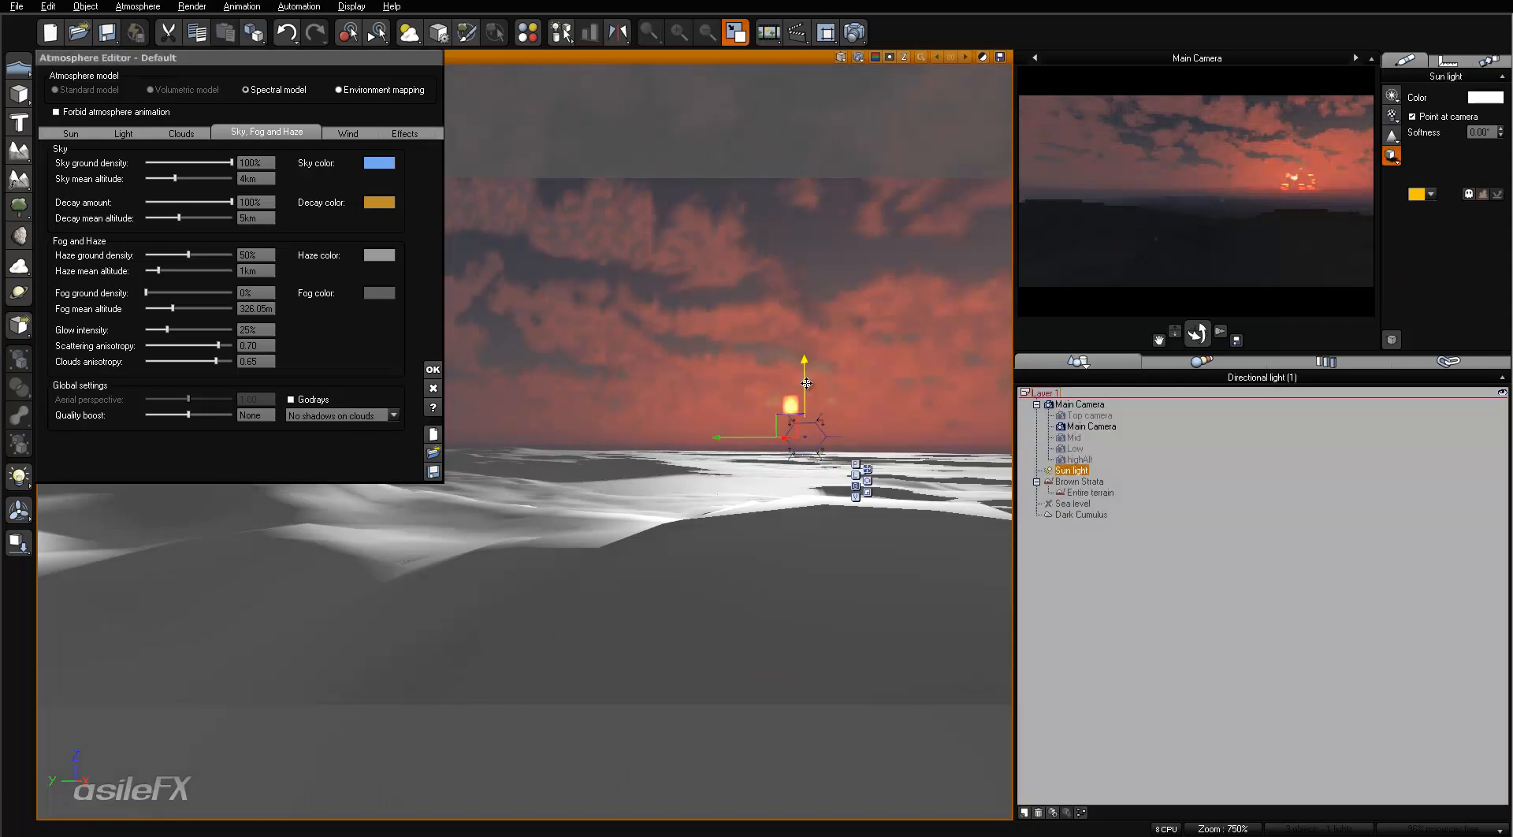
{"action": "left_click_drag", "start_coordinate": [804, 387], "coordinate": [804, 404]}
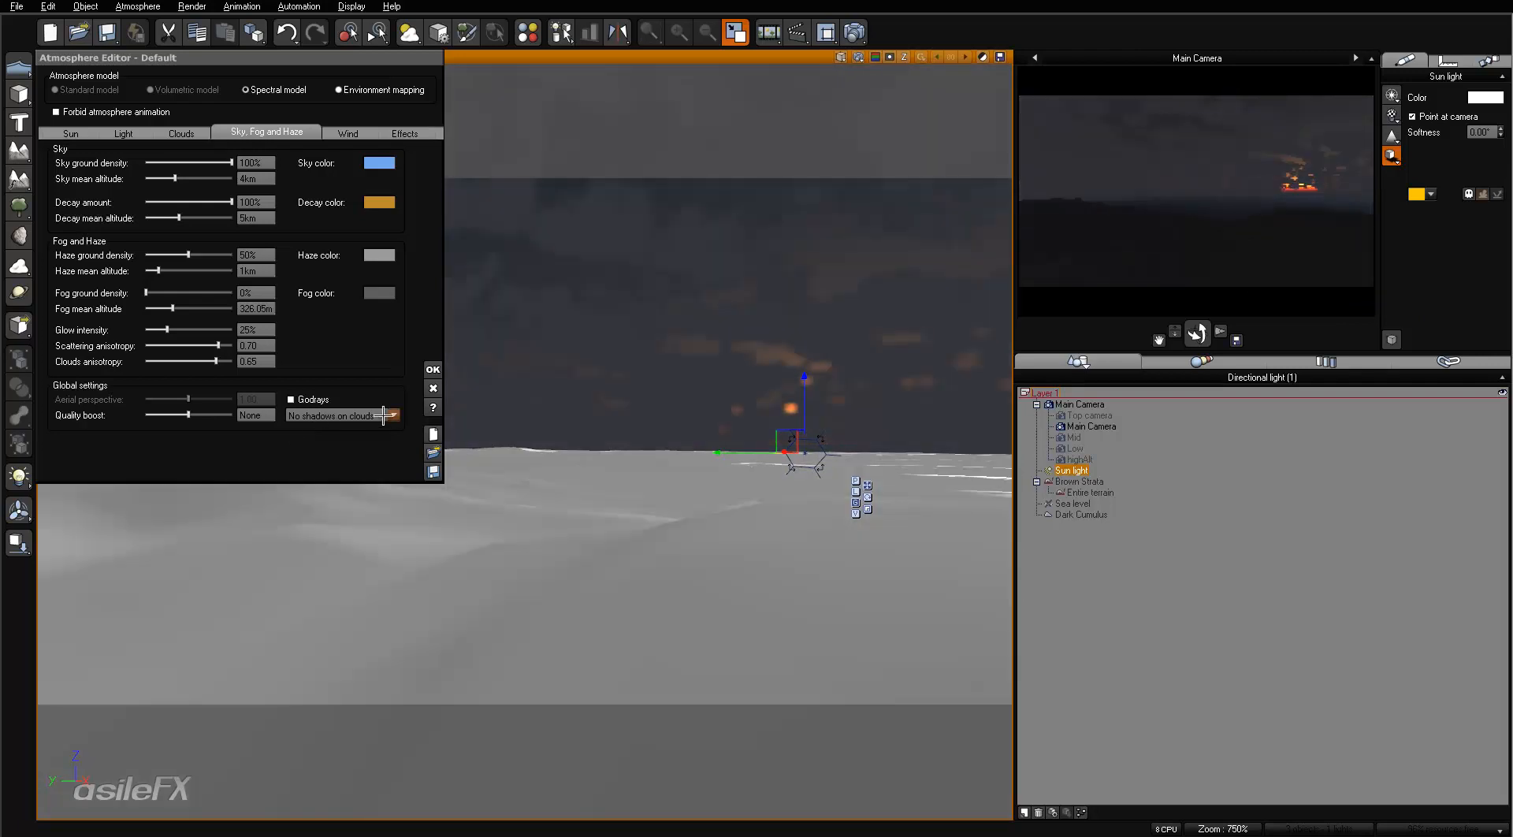
- Switch the atmosphere back to Projected shadows on clouds and refresh the camera preview
{"action": "left_click", "coordinate": [382, 416]}
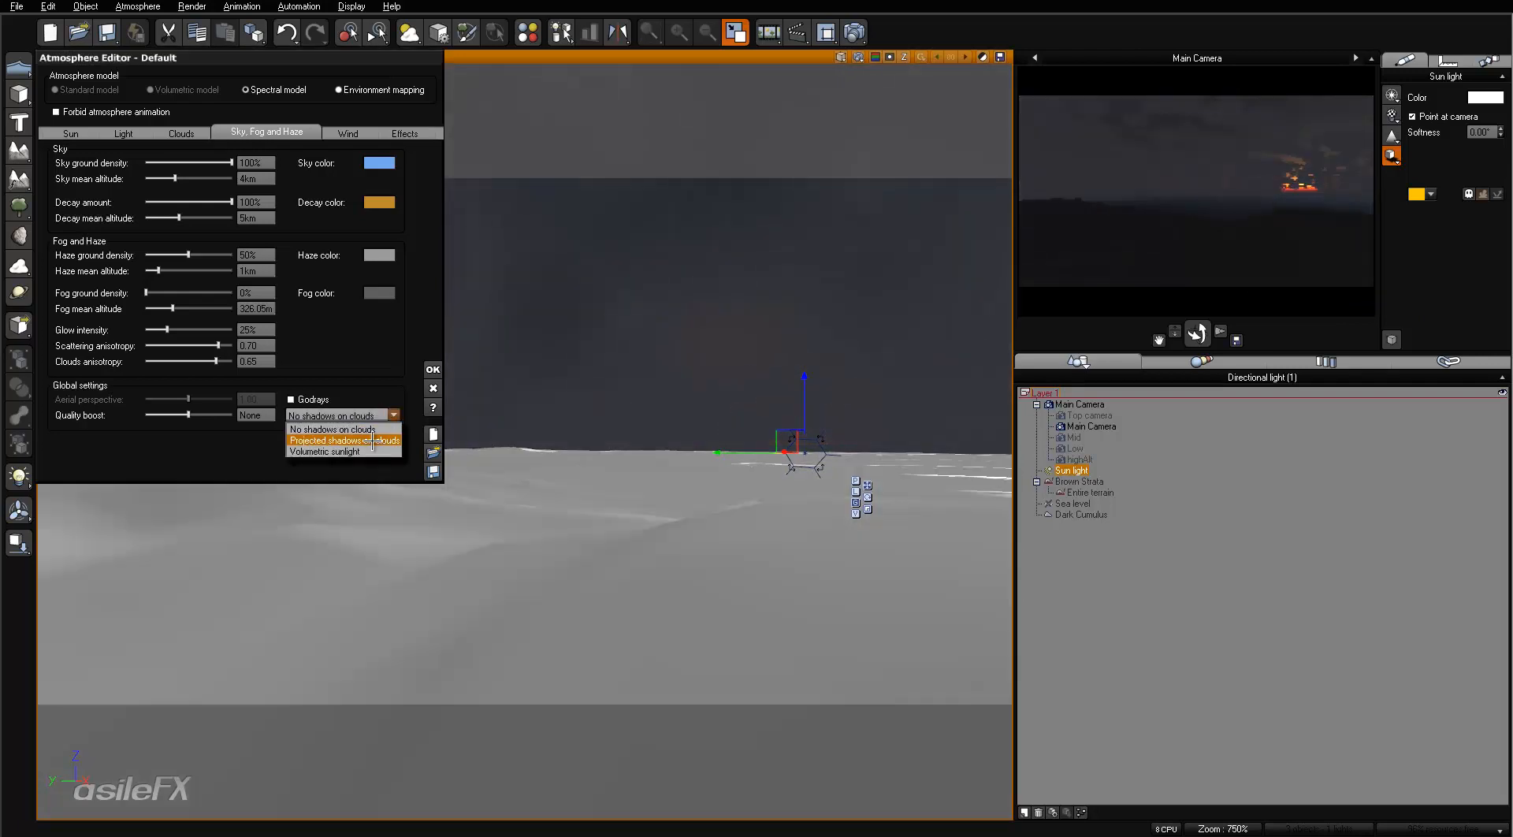
{"action": "left_click", "coordinate": [378, 431]}
{"action": "right_click", "coordinate": [1194, 217]}
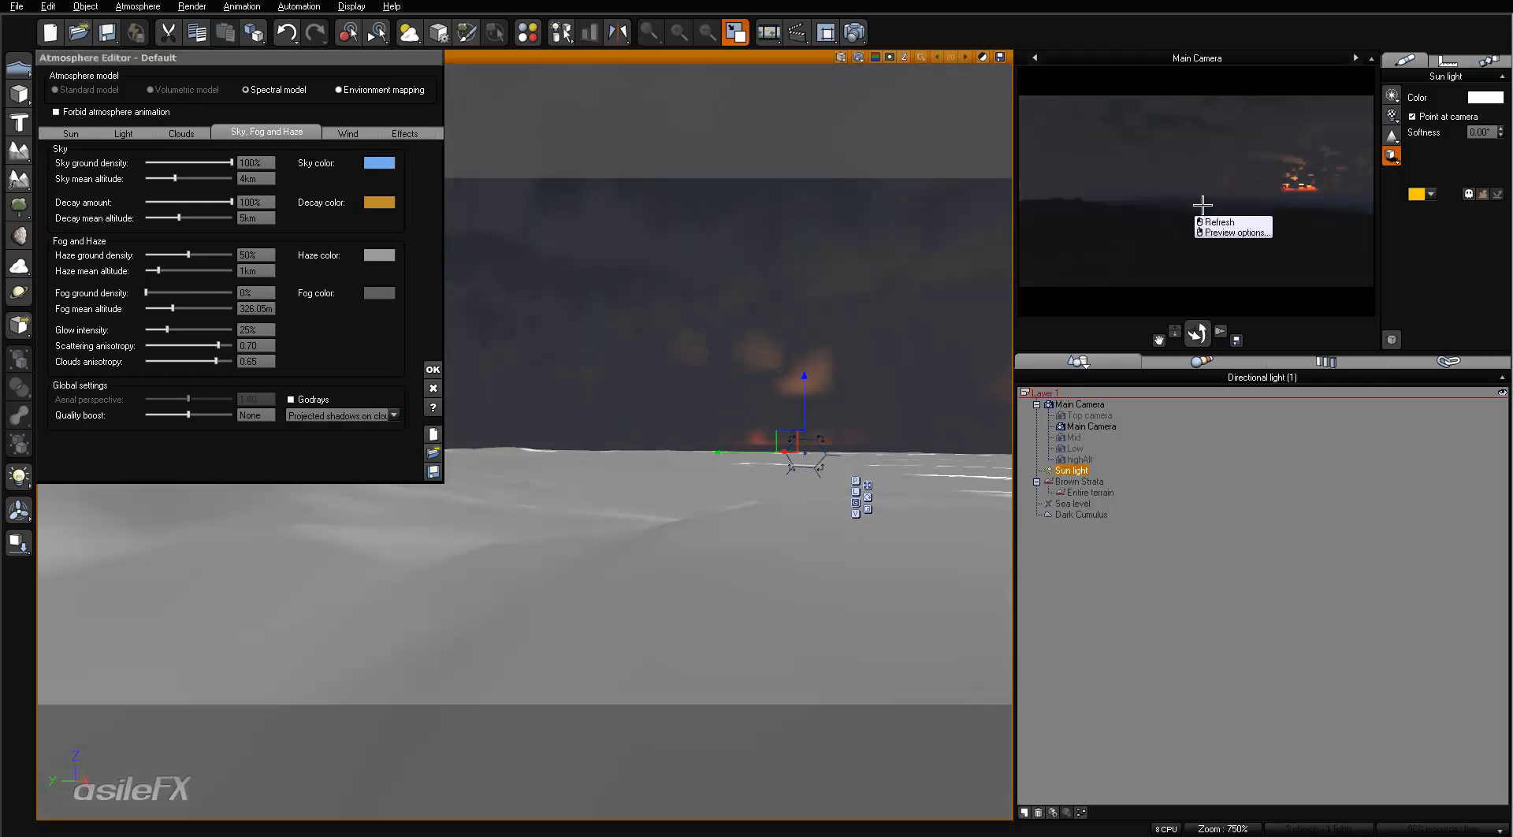
- Enable planetary terrains for the spherical scene in the units and coordinates options, accepting the terrain change
{"action": "left_click", "coordinate": [606, 456]}
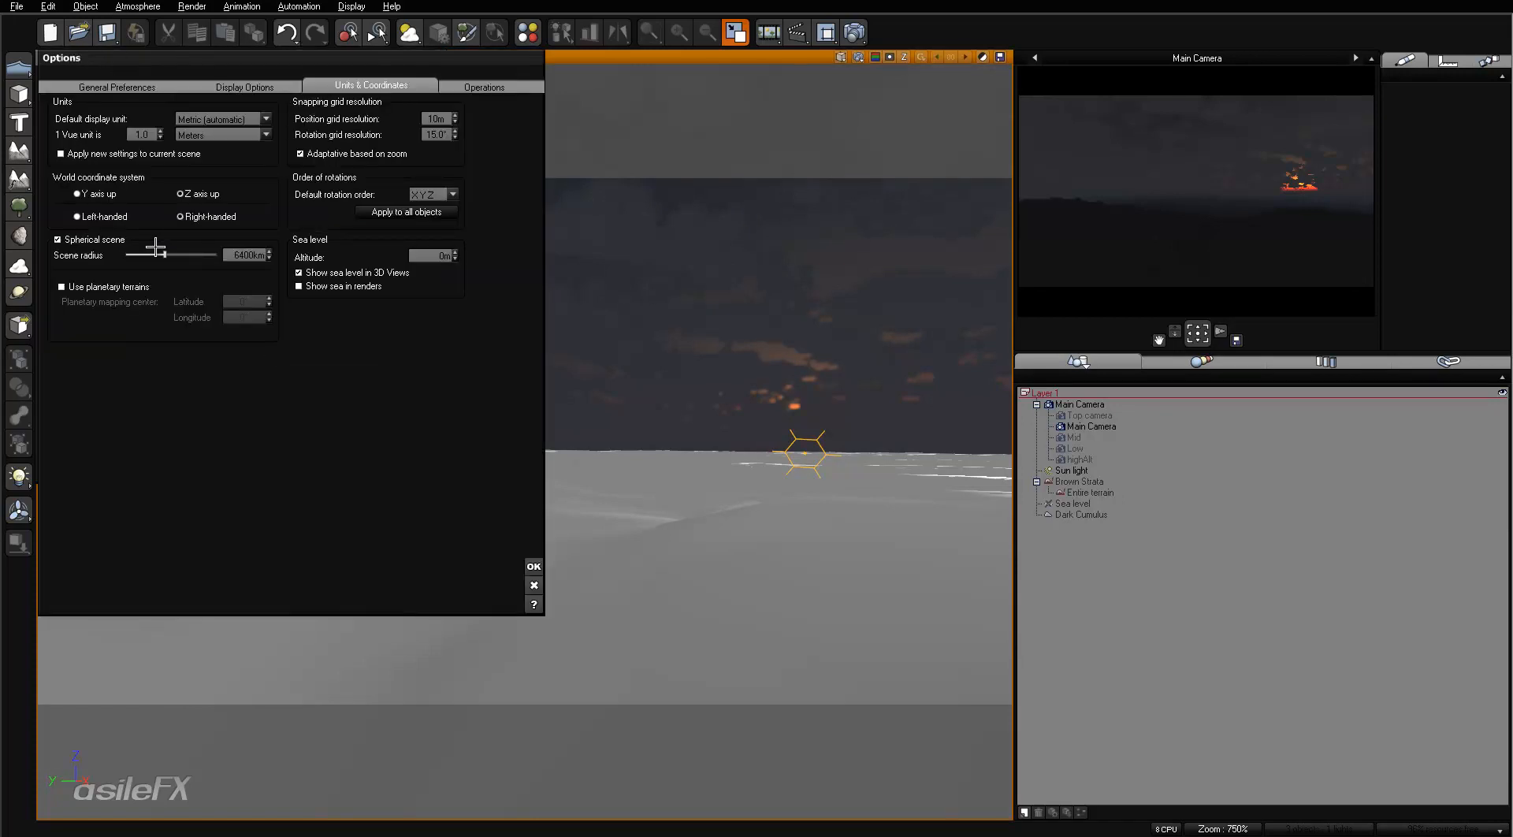
{"action": "left_click", "coordinate": [61, 287]}
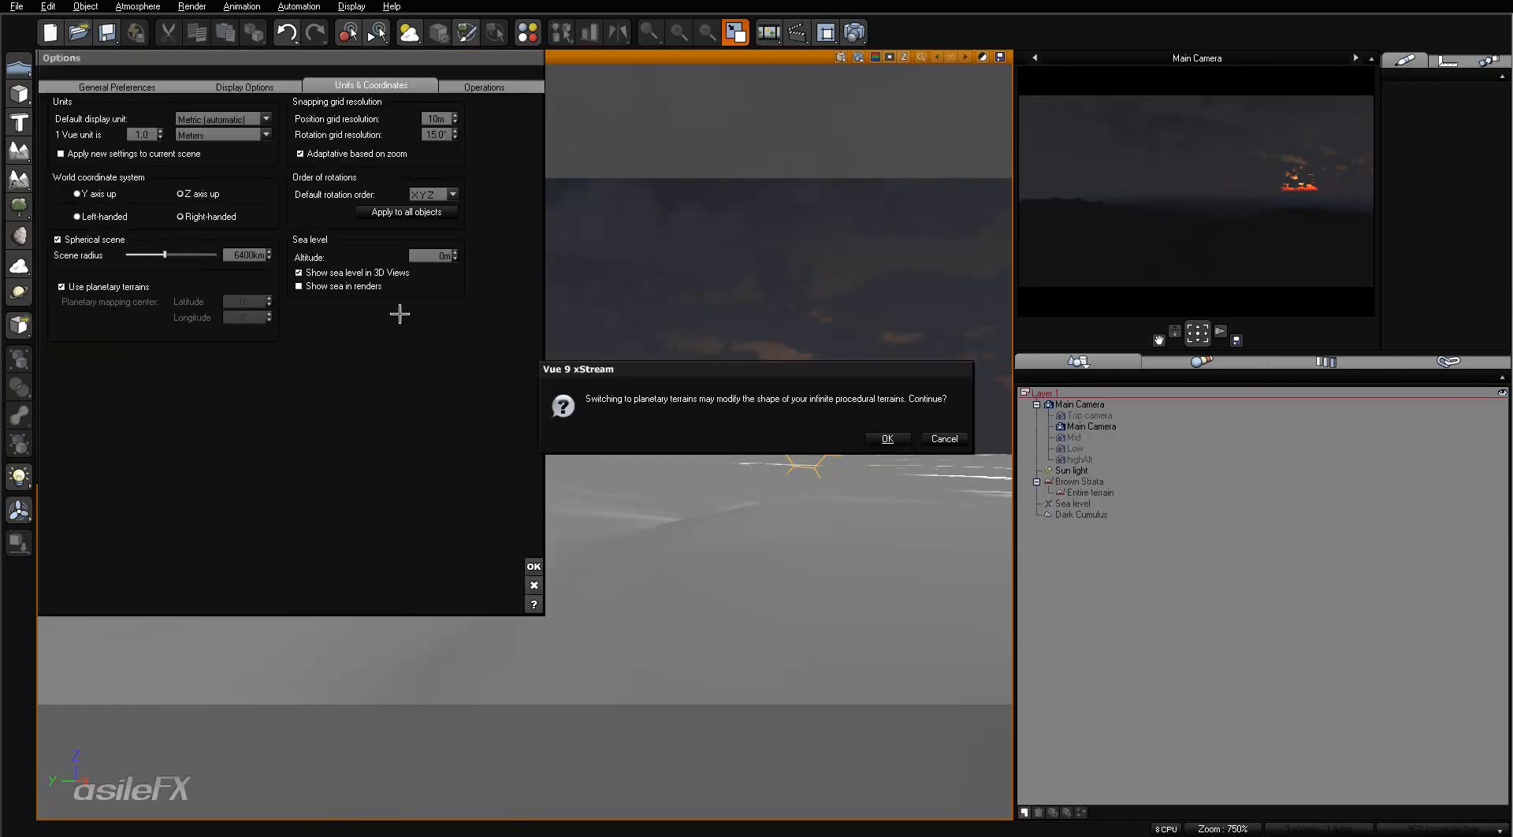
{"action": "left_click", "coordinate": [887, 438]}
{"action": "left_click", "coordinate": [532, 565]}
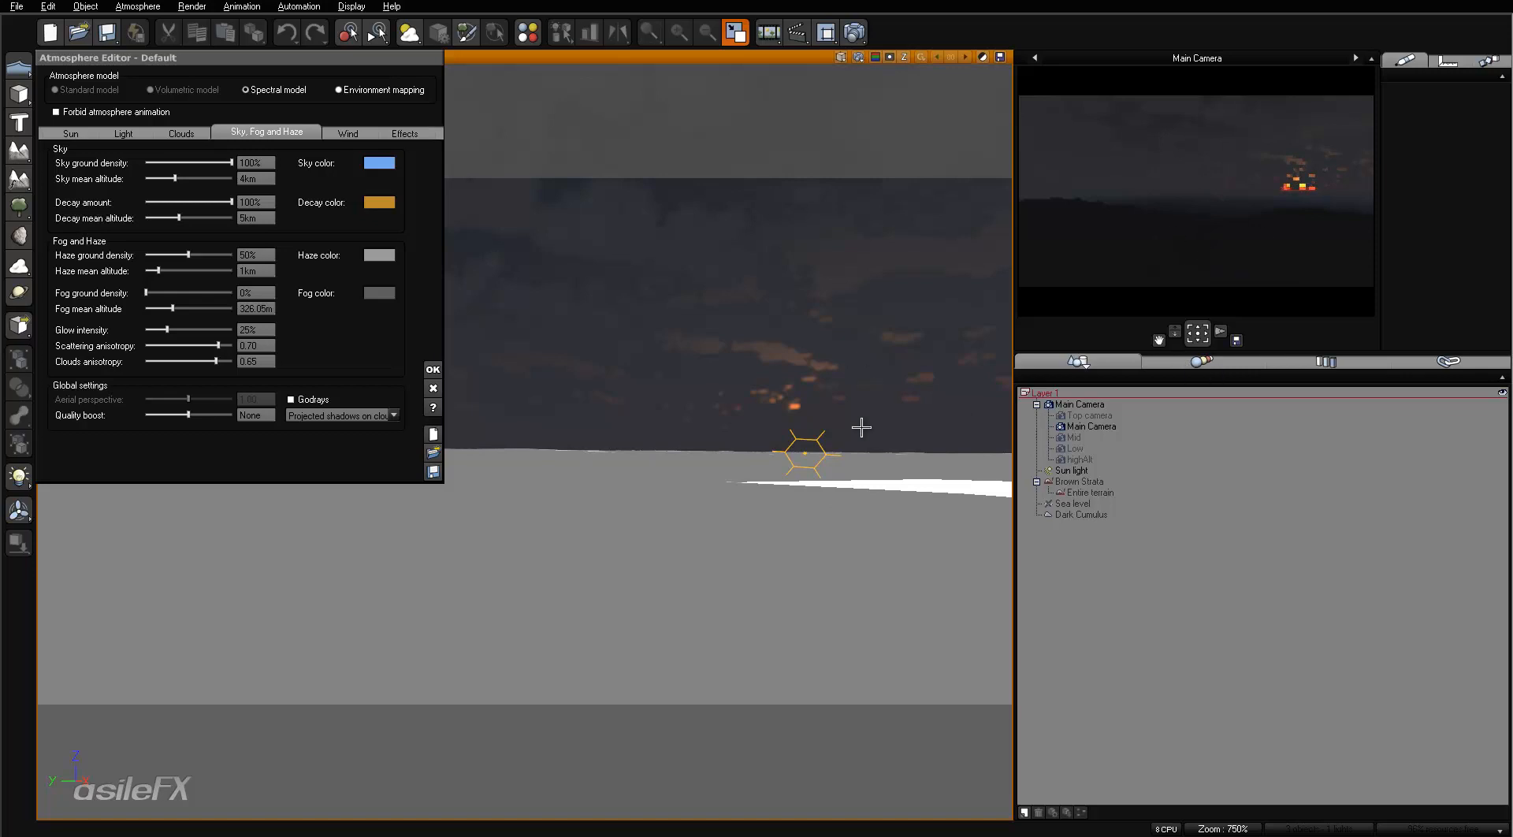
- Raise the sun light slightly above the horizon in the main camera view
{"action": "left_click", "coordinate": [1081, 471]}
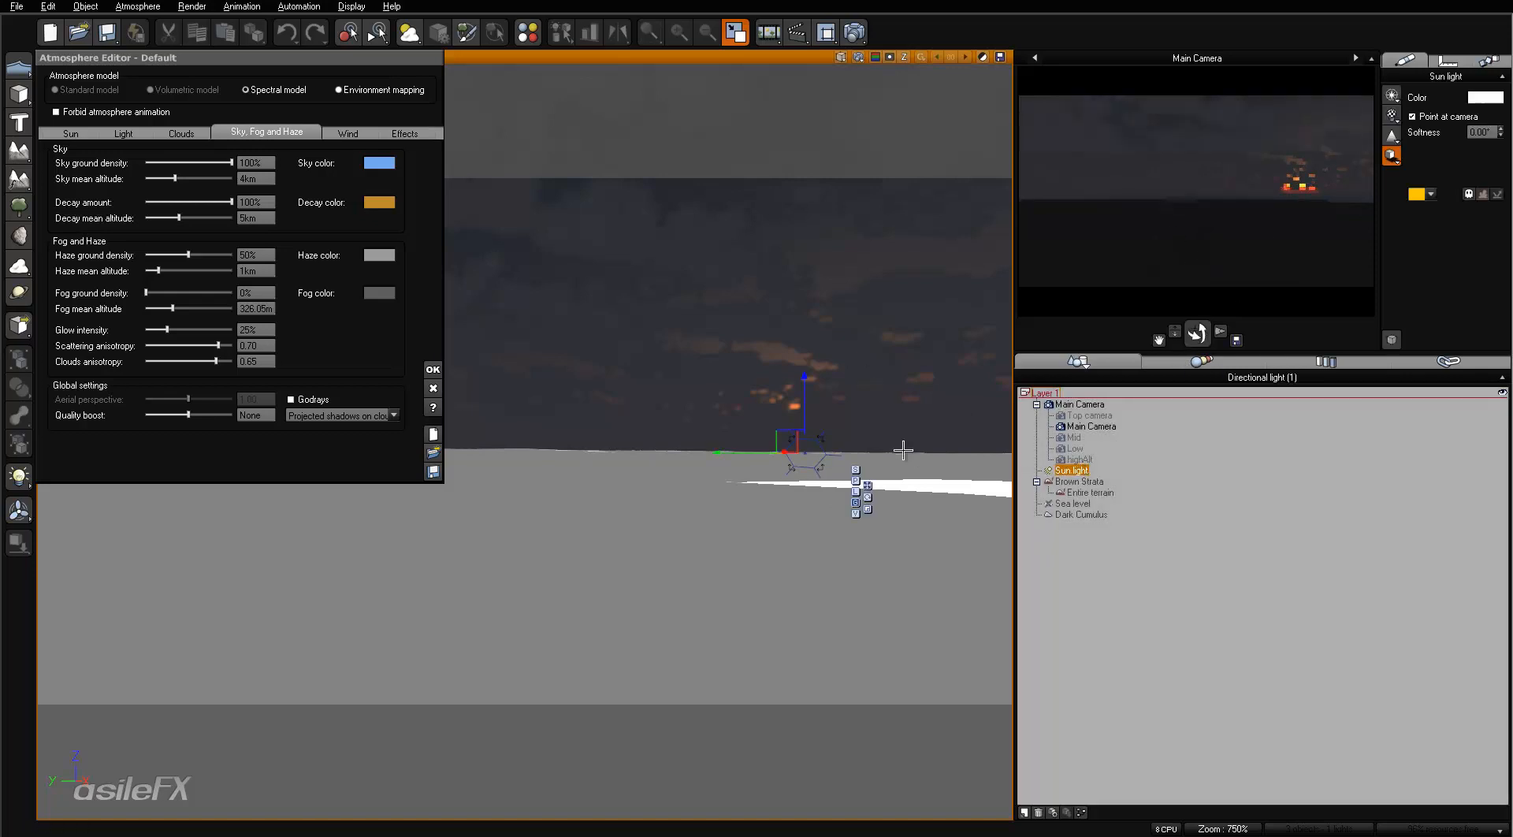
{"action": "left_click_drag", "start_coordinate": [808, 411], "coordinate": [808, 407]}
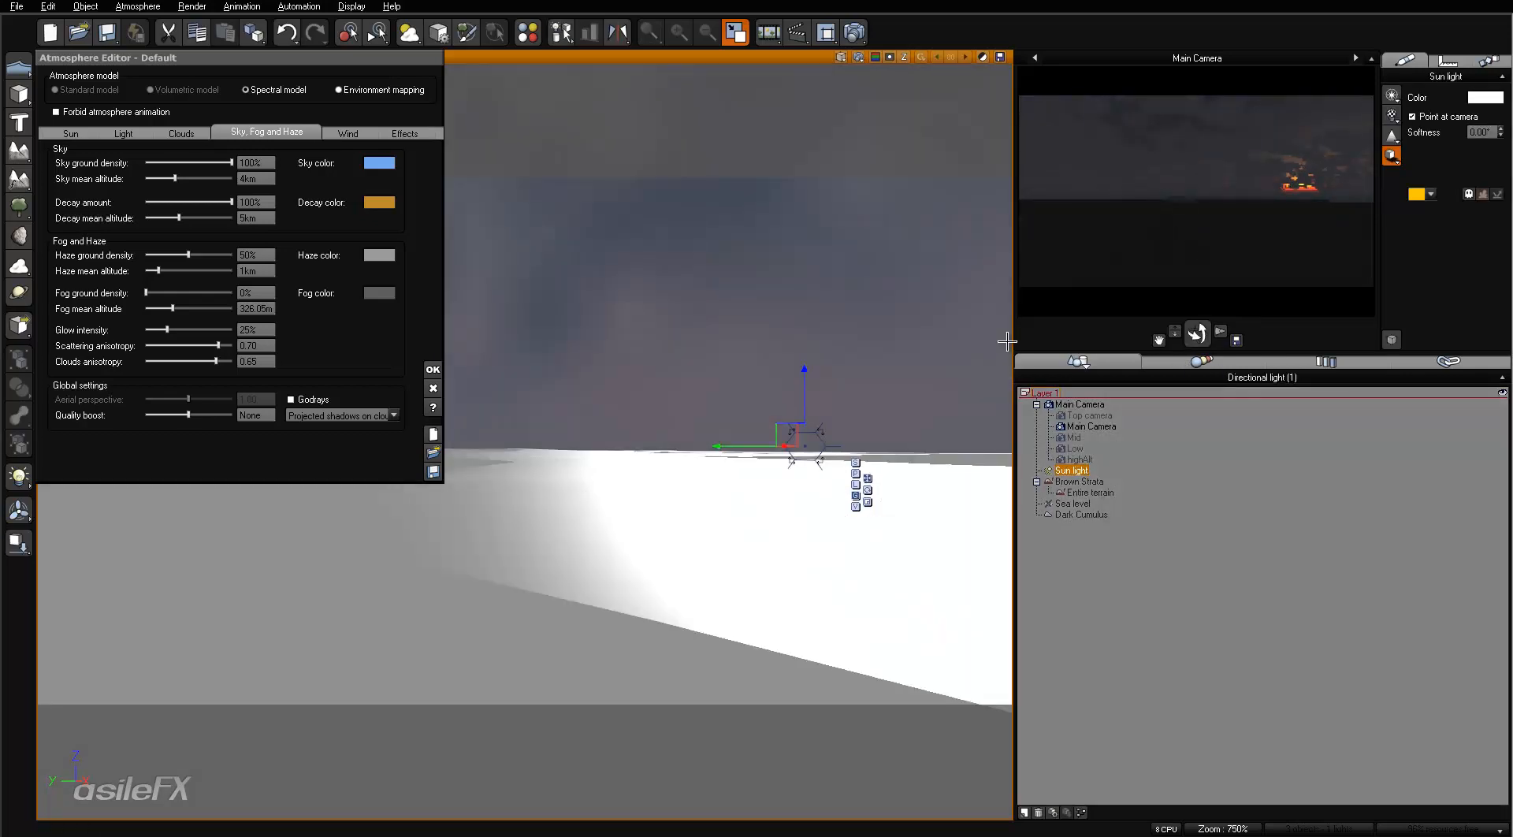
- Raise the sun light slightly, lower it back close to the horizon, and refresh the main camera preview
{"action": "left_click", "coordinate": [1172, 163]}
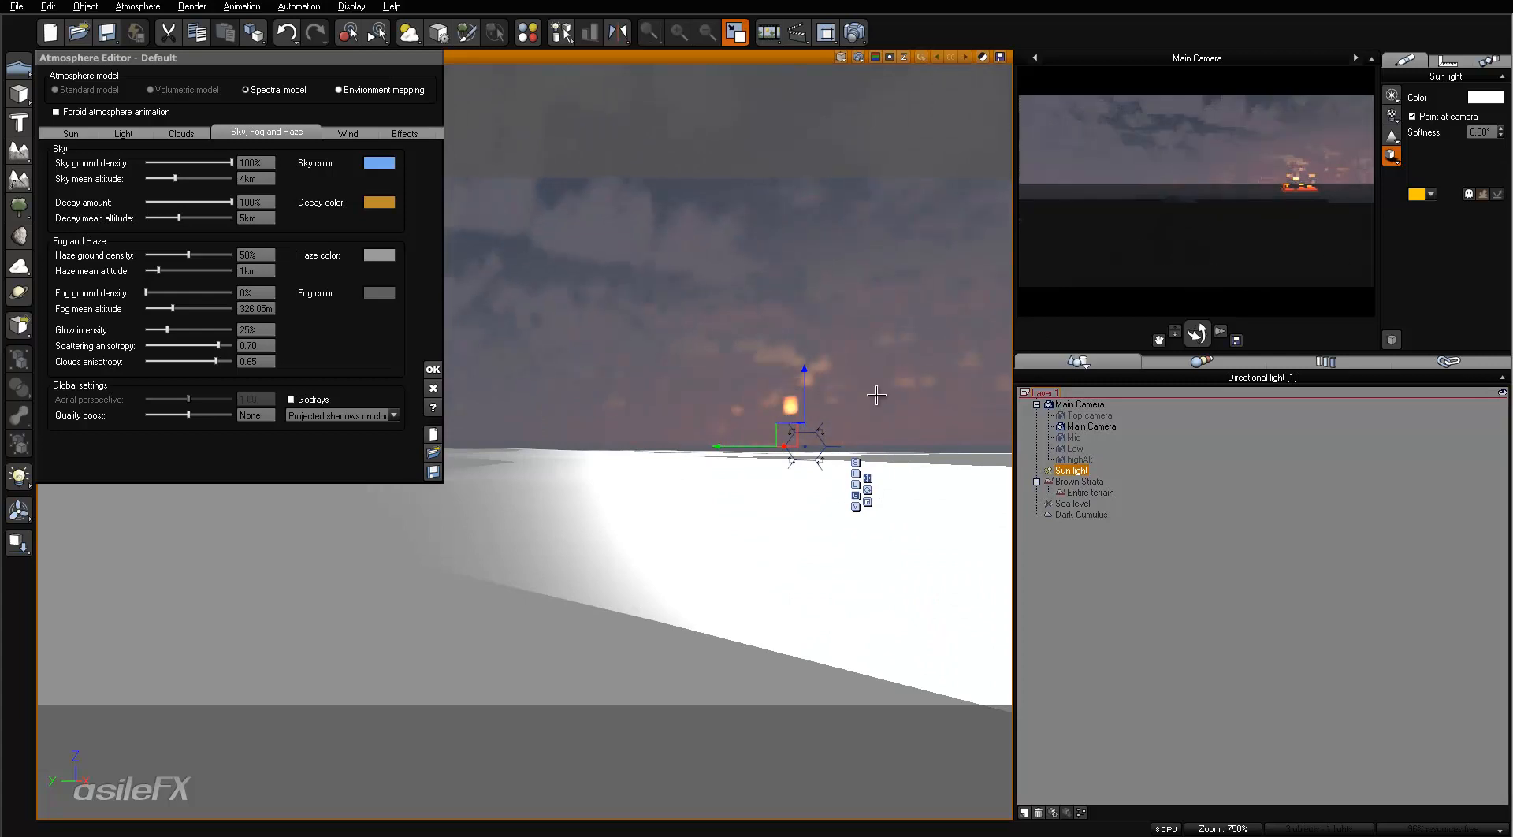
{"action": "left_click_drag", "start_coordinate": [804, 410], "coordinate": [805, 401]}
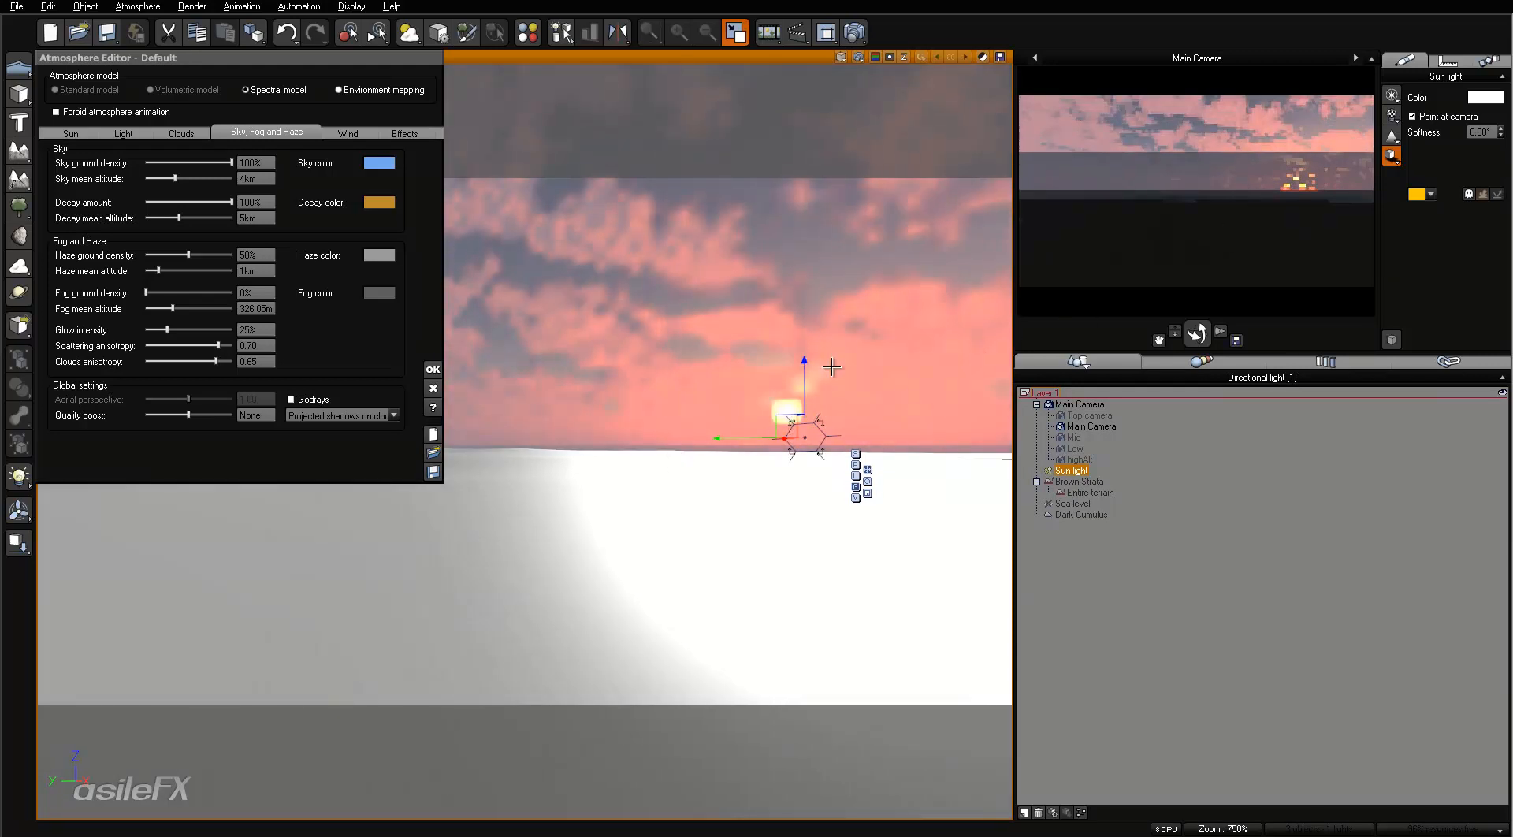
{"action": "left_click_drag", "start_coordinate": [804, 376], "coordinate": [805, 386]}
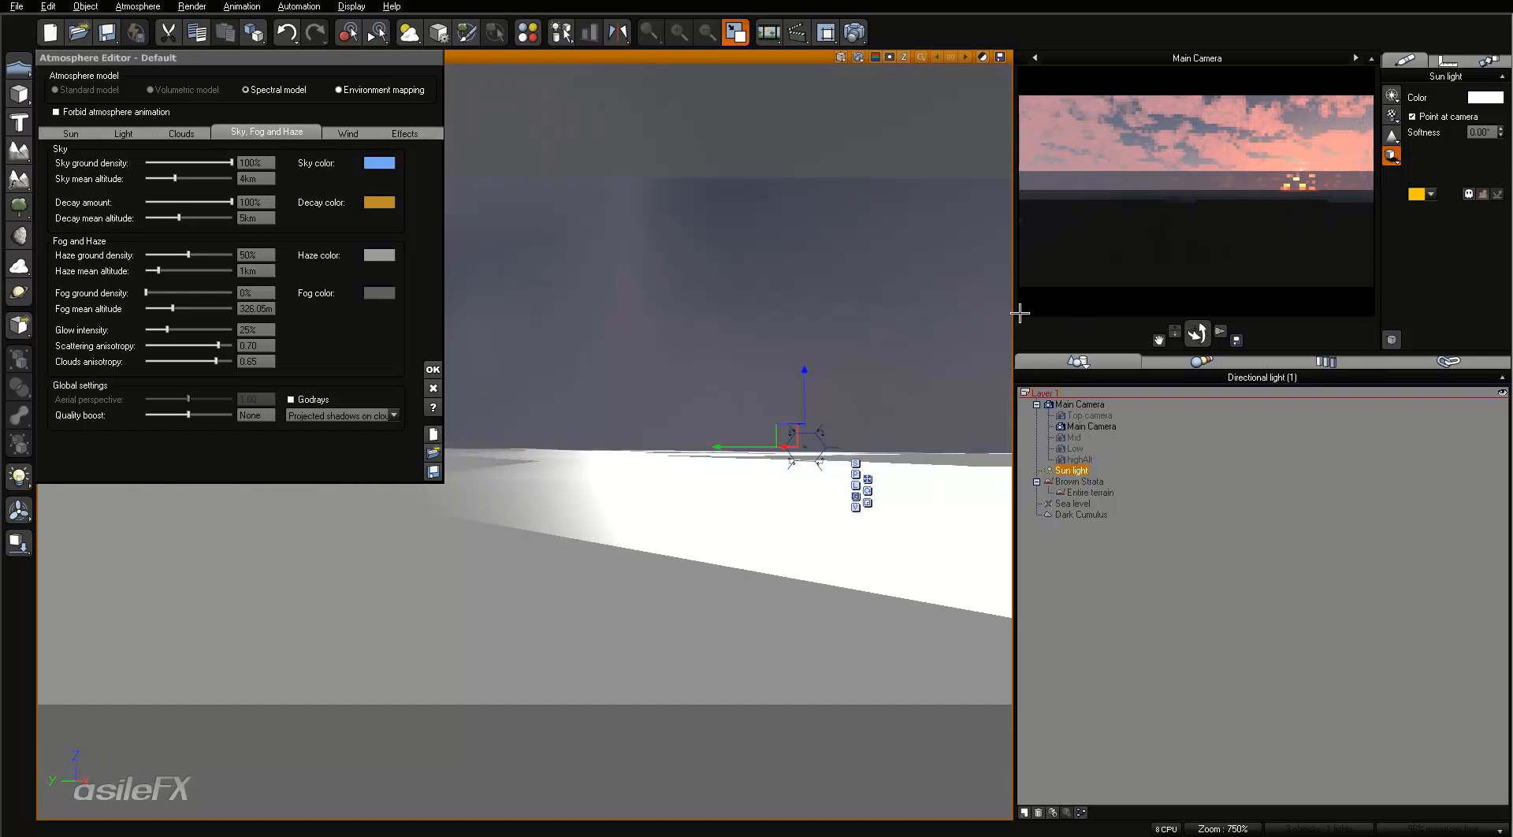
{"action": "right_click", "coordinate": [1150, 180]}
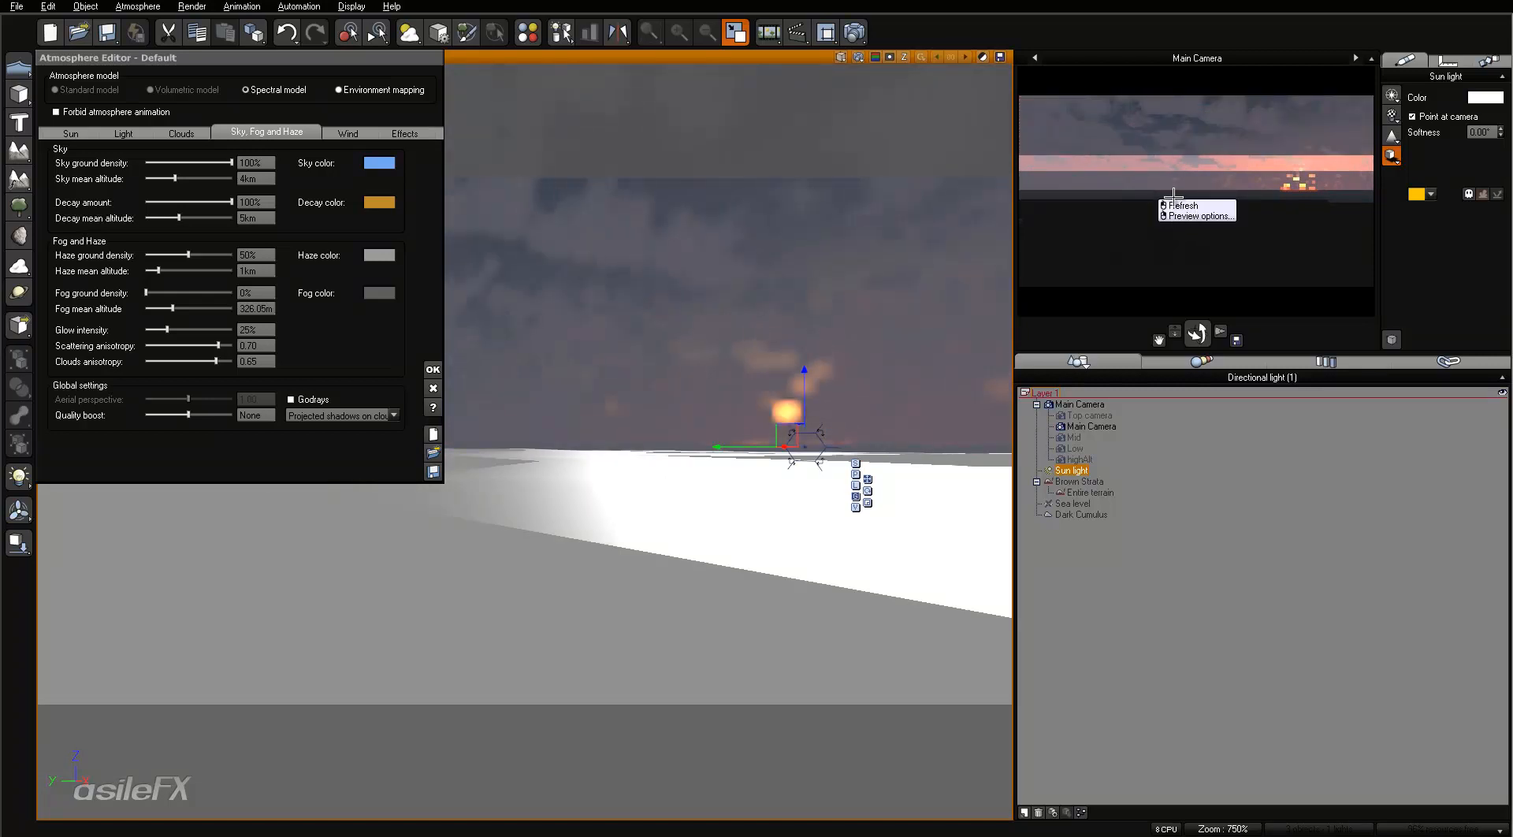
{"action": "left_click", "coordinate": [1274, 212]}
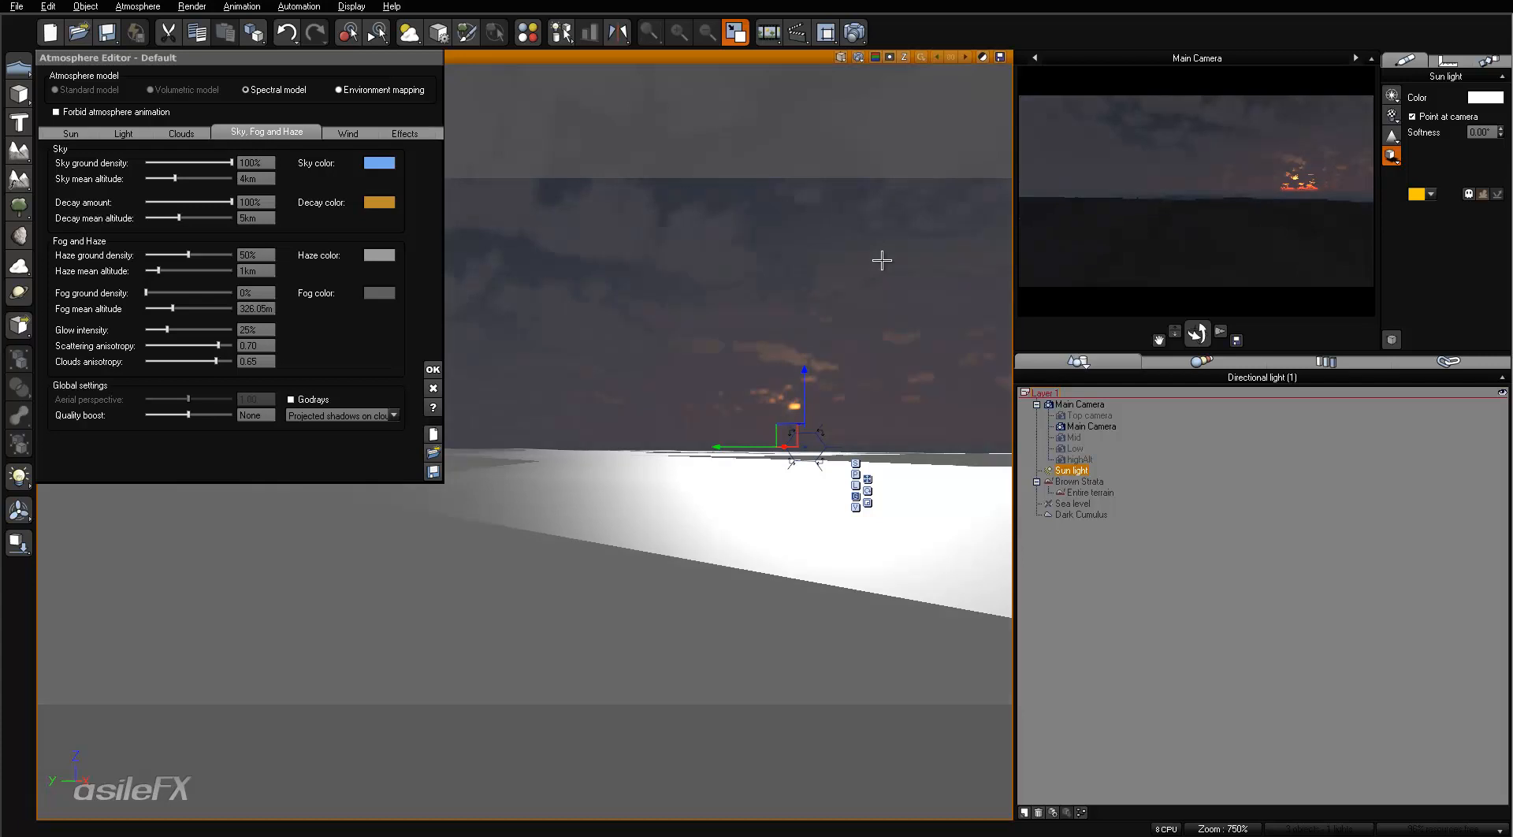
- Set the haze ground density to 15% and refresh the main camera preview
{"action": "left_click", "coordinate": [253, 256]}
{"action": "type", "text": "15"}
{"action": "key", "text": "Return"}
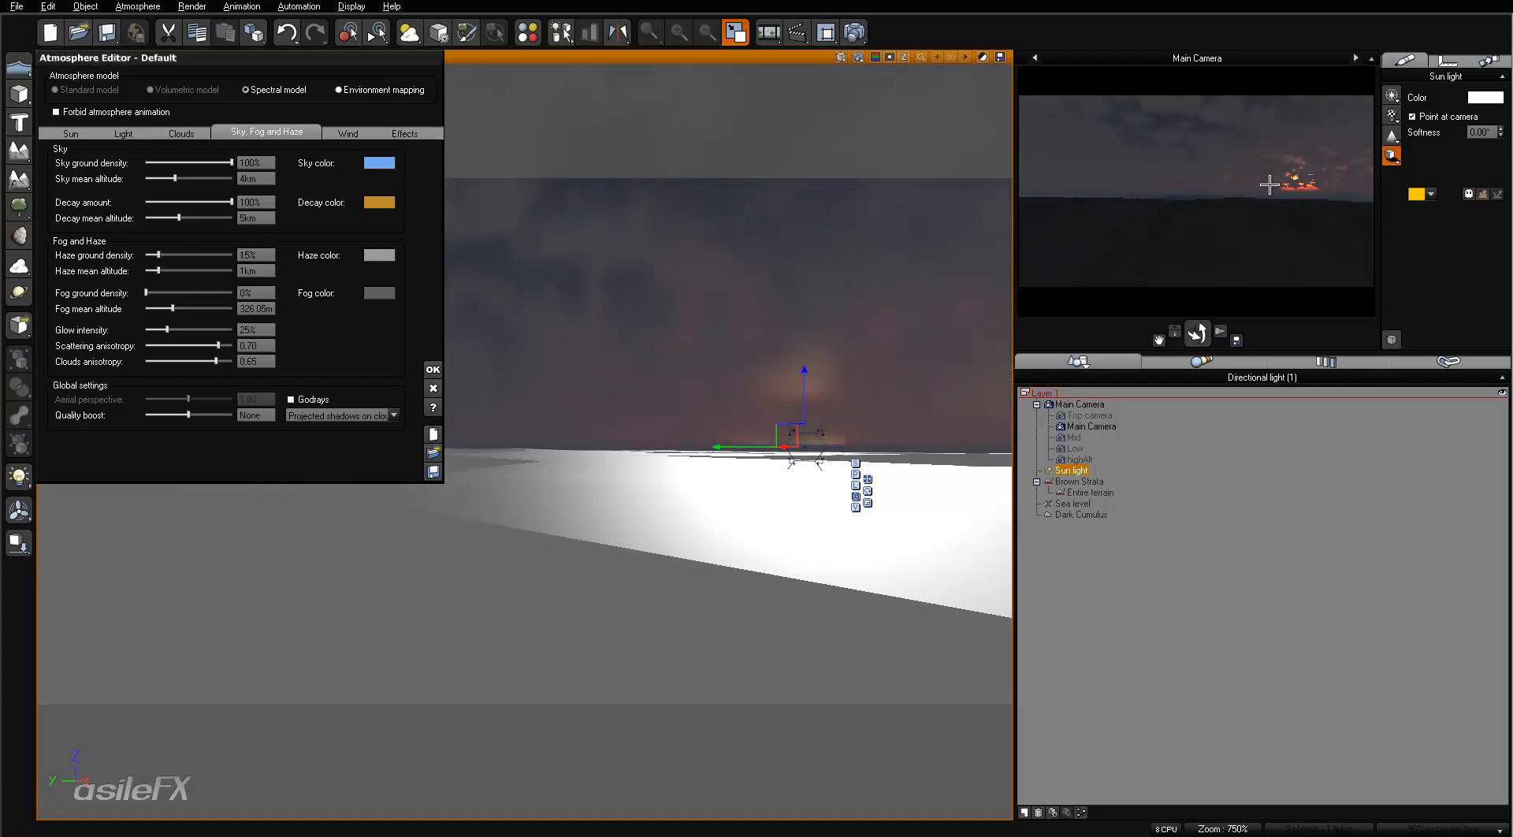
{"action": "right_click", "coordinate": [1233, 190]}
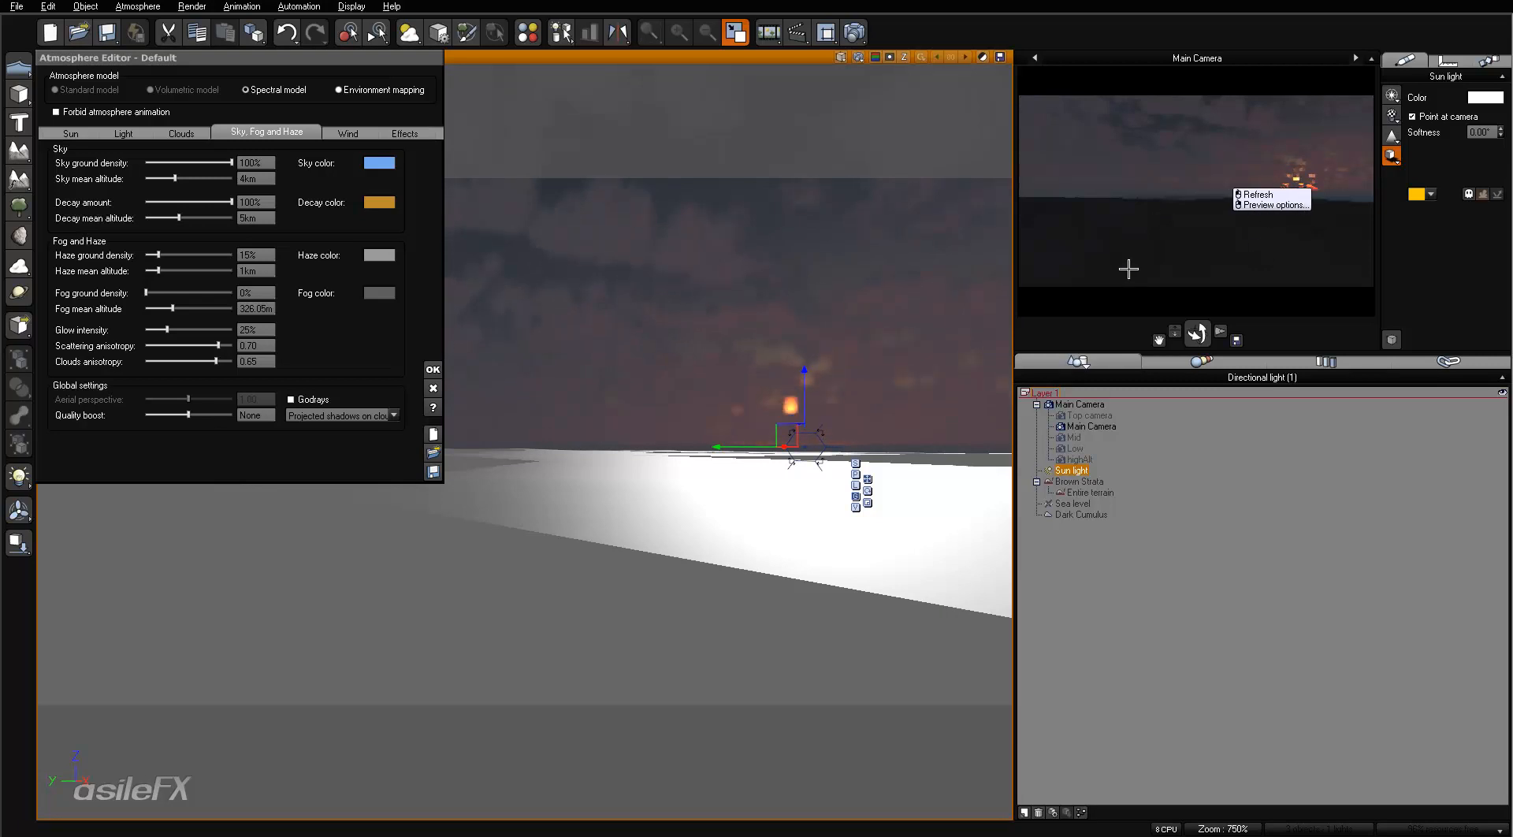
{"action": "left_click", "coordinate": [1129, 269]}
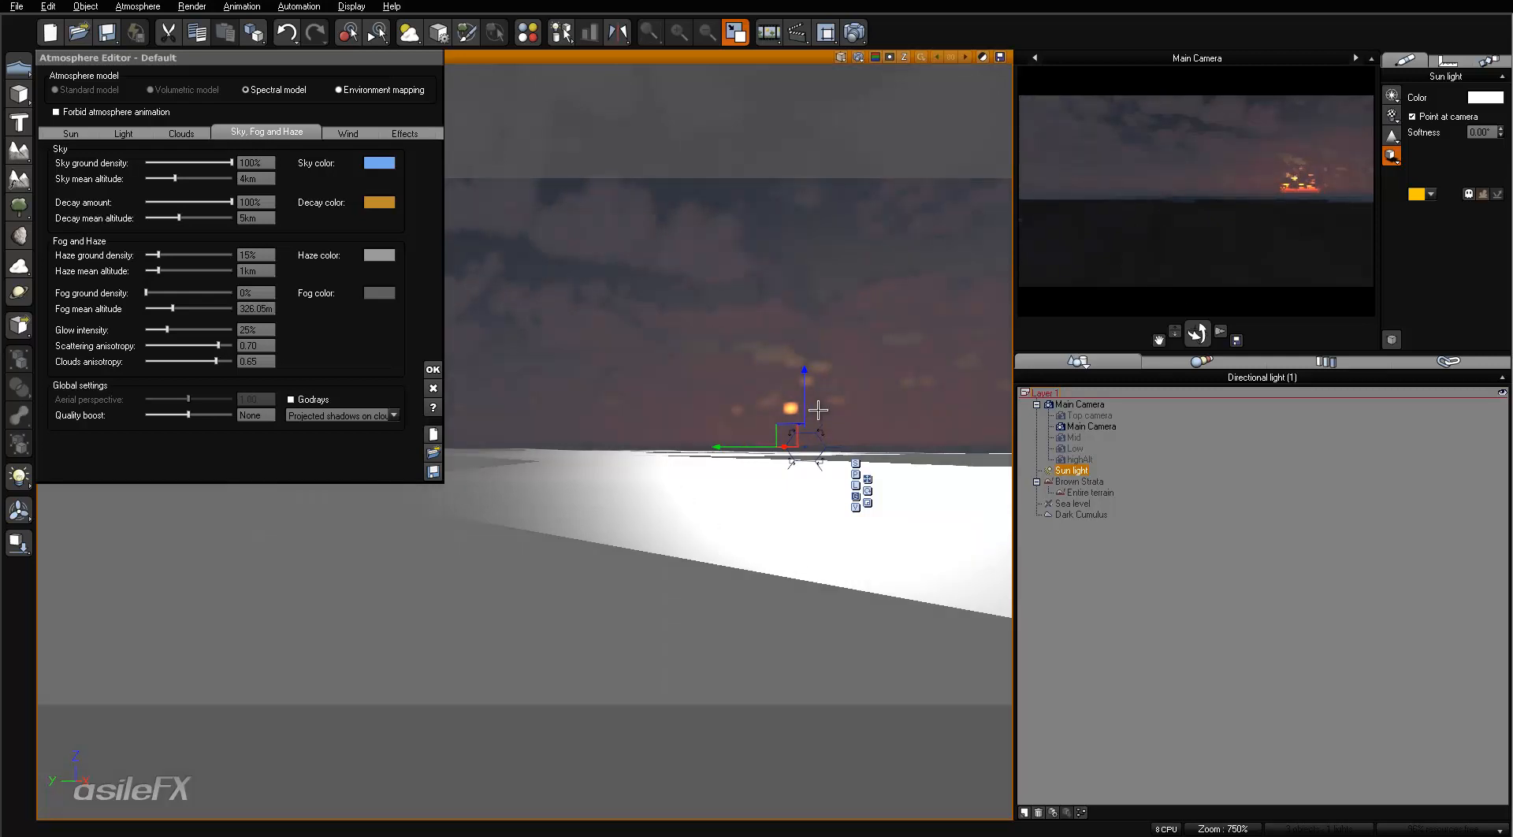
- Check the atmosphere's sun settings, render the main camera view, accept the post render options and close the finished render
{"action": "left_click", "coordinate": [81, 132]}
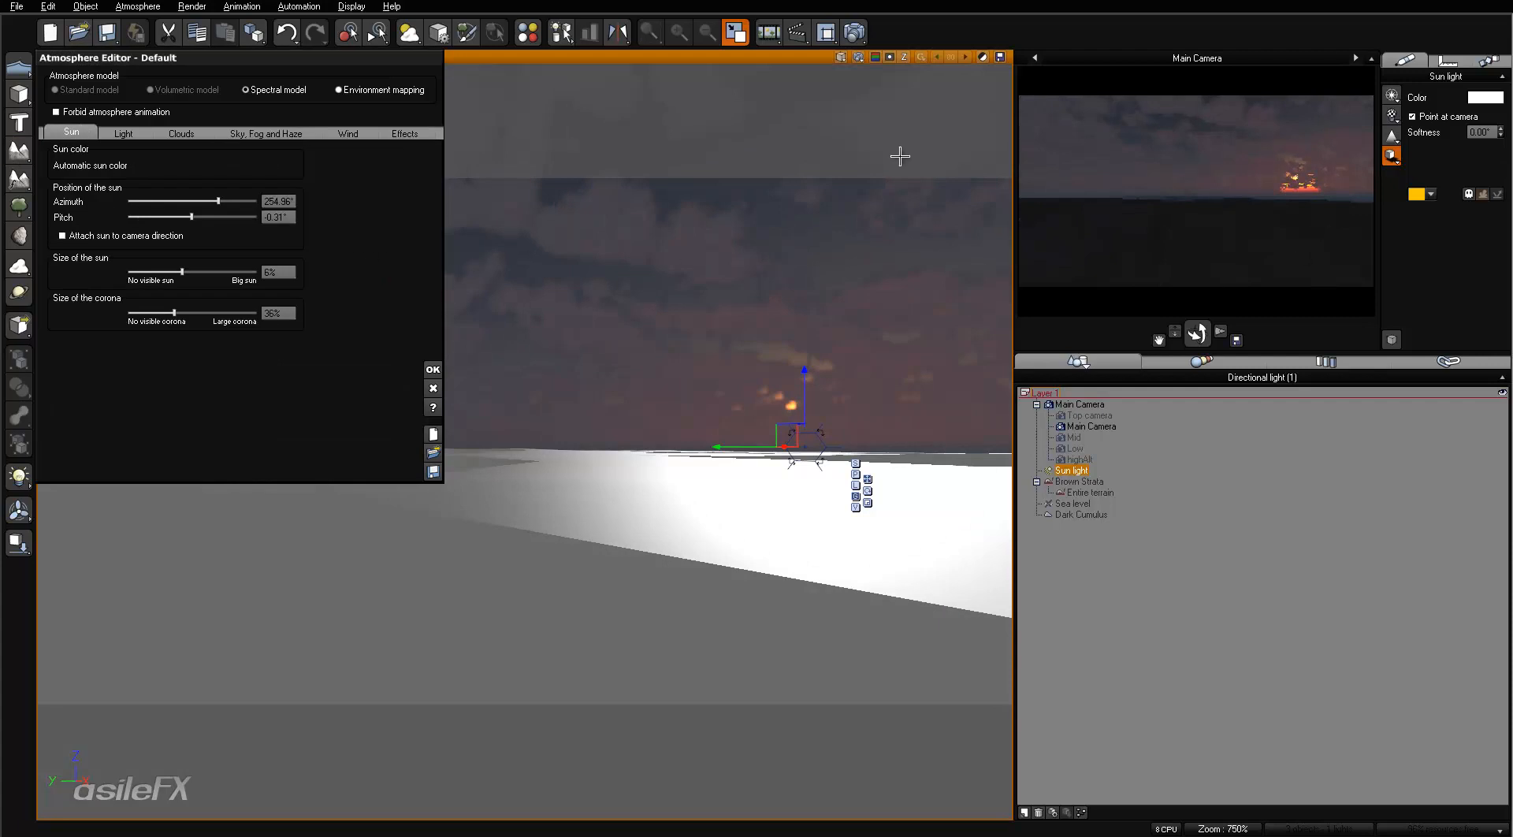
{"action": "left_click", "coordinate": [854, 32]}
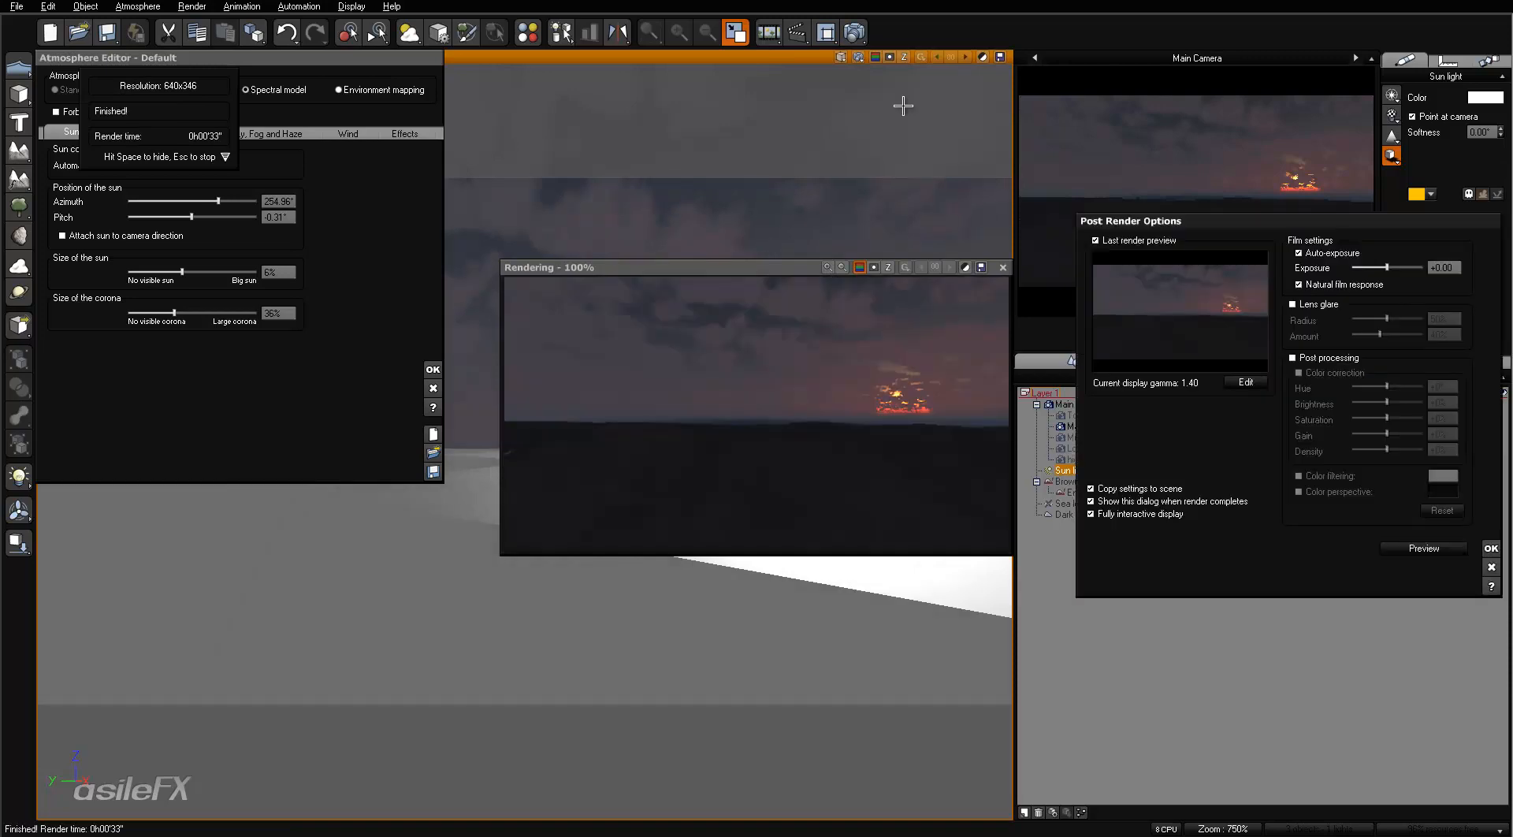
{"action": "left_click", "coordinate": [1491, 548]}
{"action": "left_click", "coordinate": [1002, 267]}
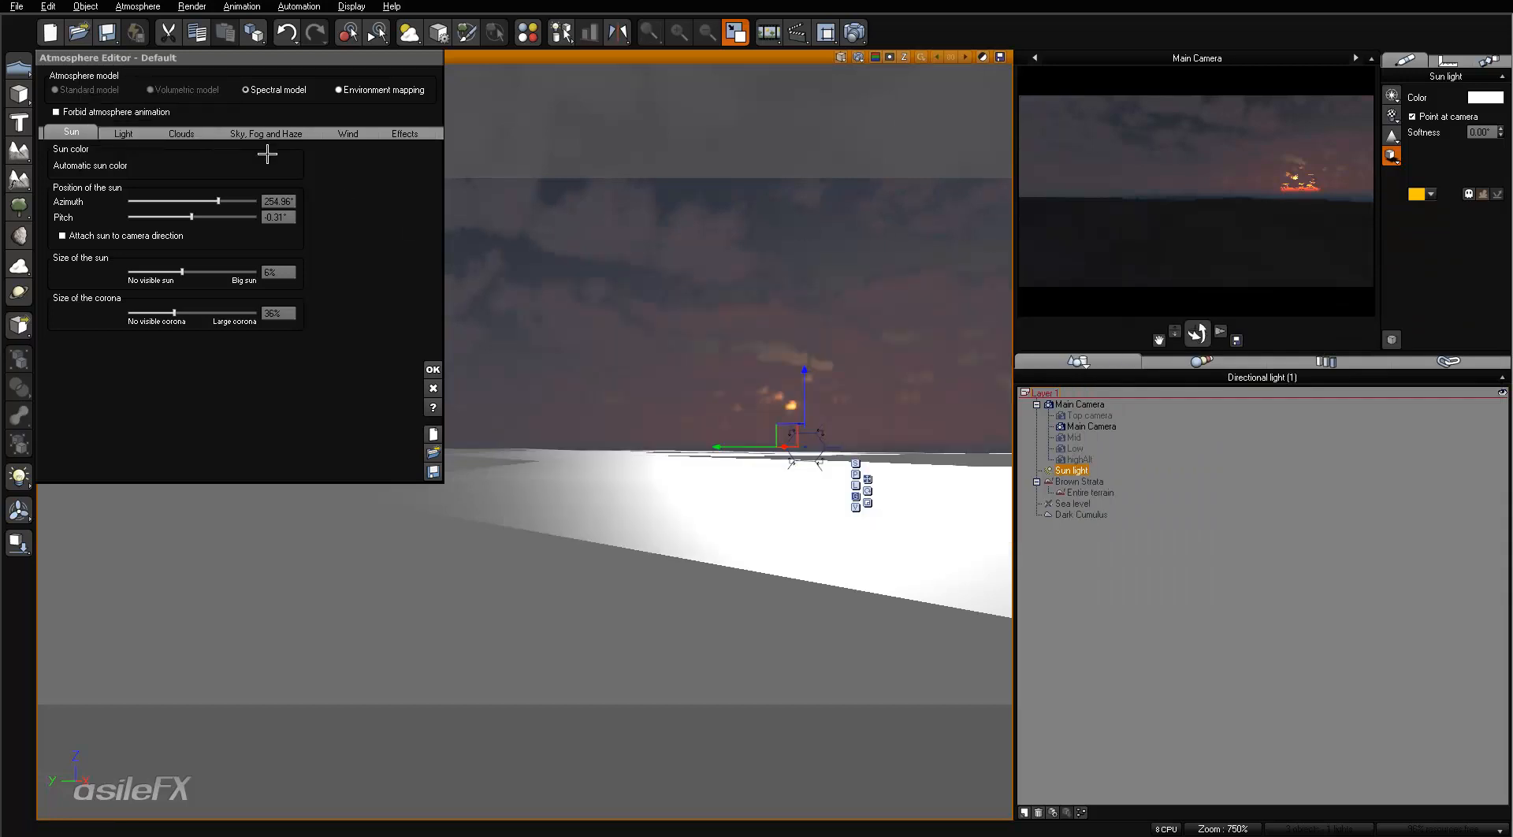
- Set the atmosphere's global light intensity to 0 and refresh the main camera preview
{"action": "left_click", "coordinate": [123, 132]}
{"action": "left_click", "coordinate": [240, 296]}
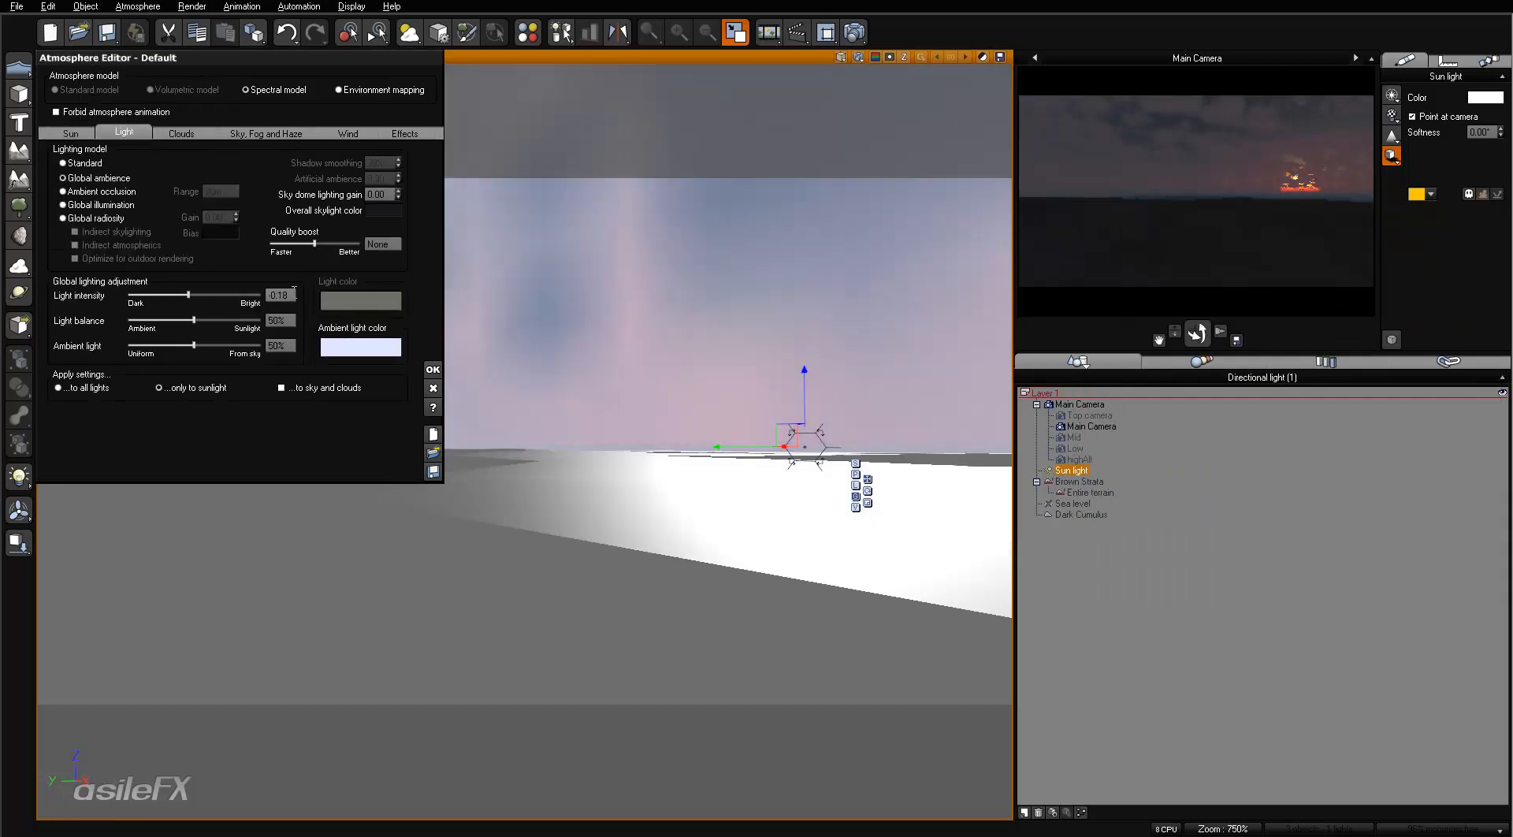
{"action": "left_click", "coordinate": [282, 296]}
{"action": "type", "text": "0"}
{"action": "key", "text": "Return"}
{"action": "right_click", "coordinate": [1291, 119]}
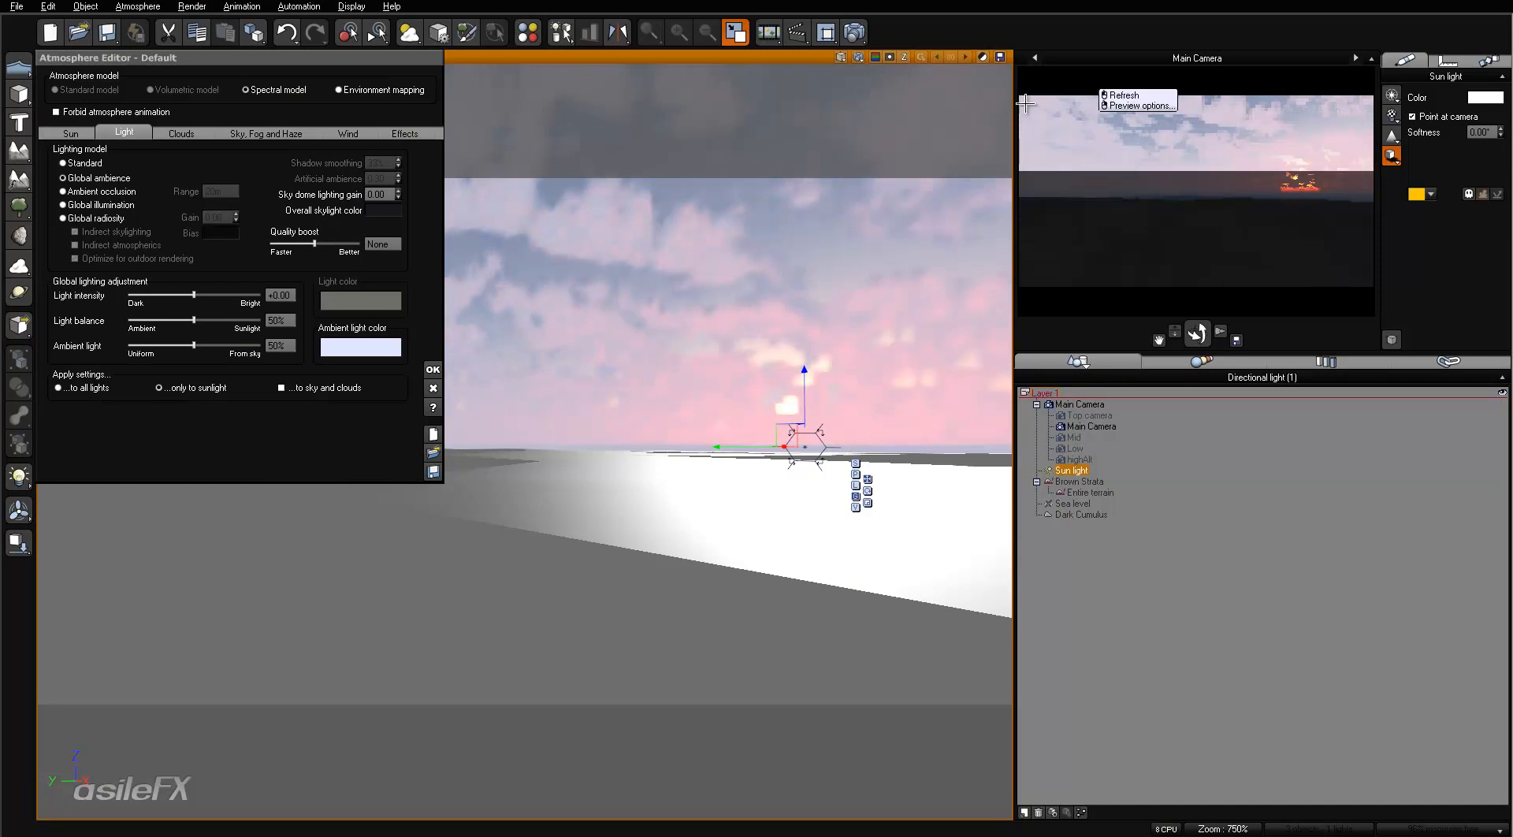
- Raise the Dark Cumulus layer's opacity to 81% and refresh the main camera preview
{"action": "left_click", "coordinate": [182, 133]}
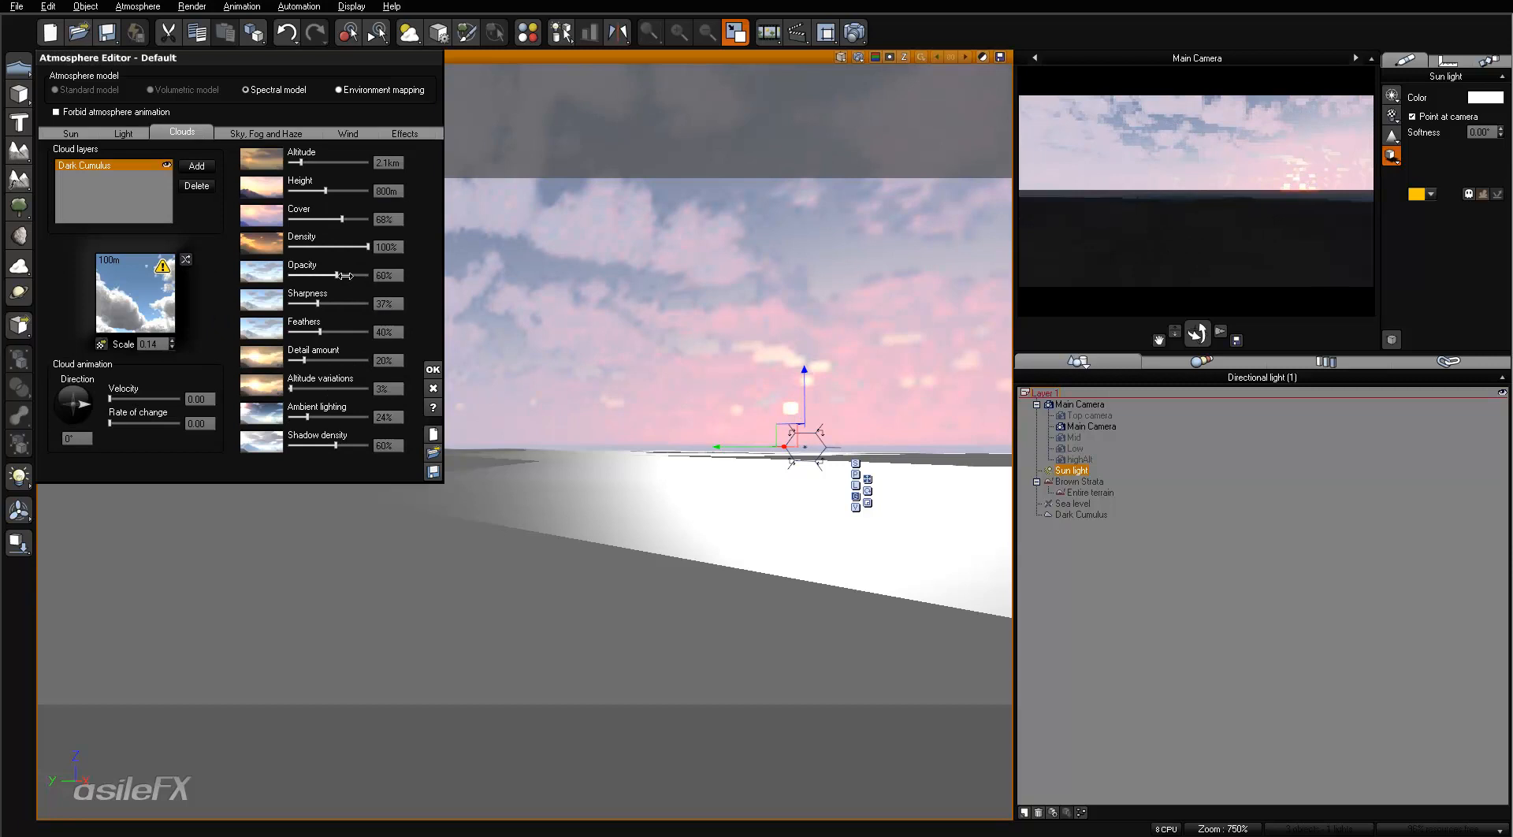
{"action": "left_click_drag", "start_coordinate": [360, 274], "coordinate": [353, 275]}
{"action": "left_click", "coordinate": [1266, 178]}
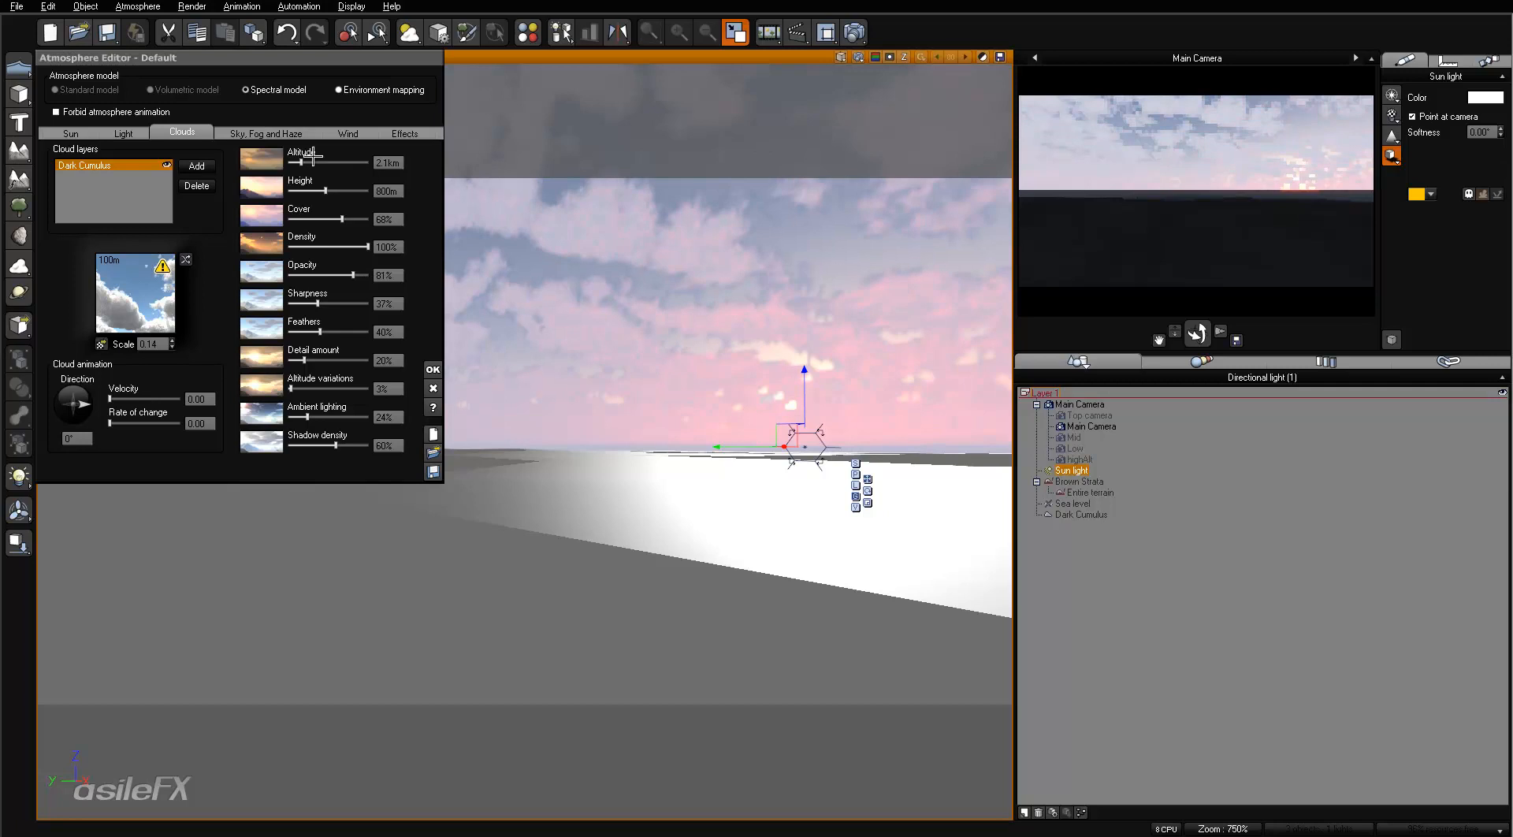
- Set the haze mean altitude to 4 km in the sky, fog and haze settings
{"action": "left_click", "coordinate": [272, 133]}
{"action": "left_click", "coordinate": [256, 271]}
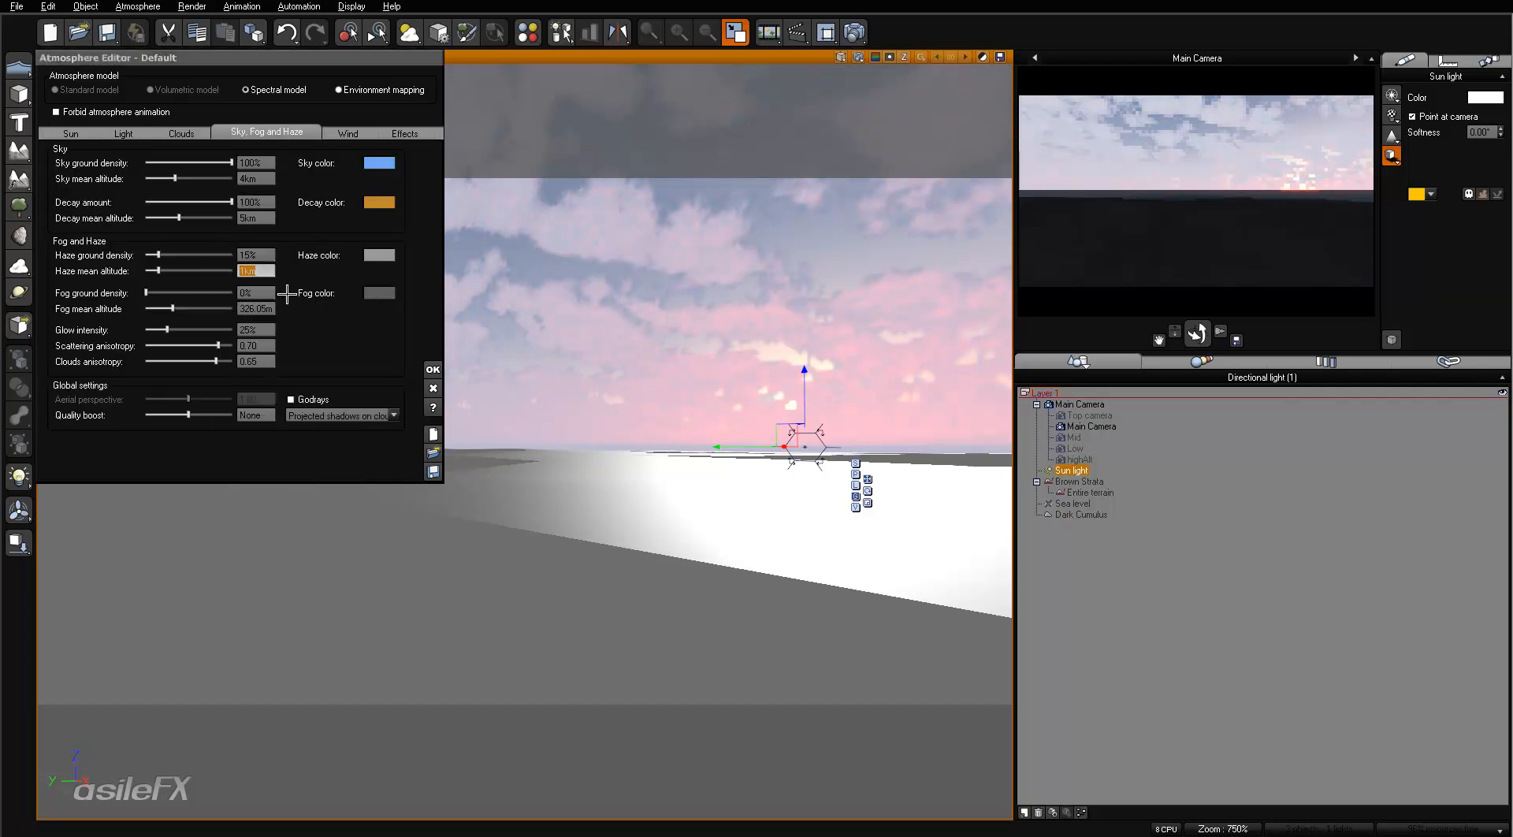
{"action": "type", "text": "4"}
{"action": "key", "text": "Return"}
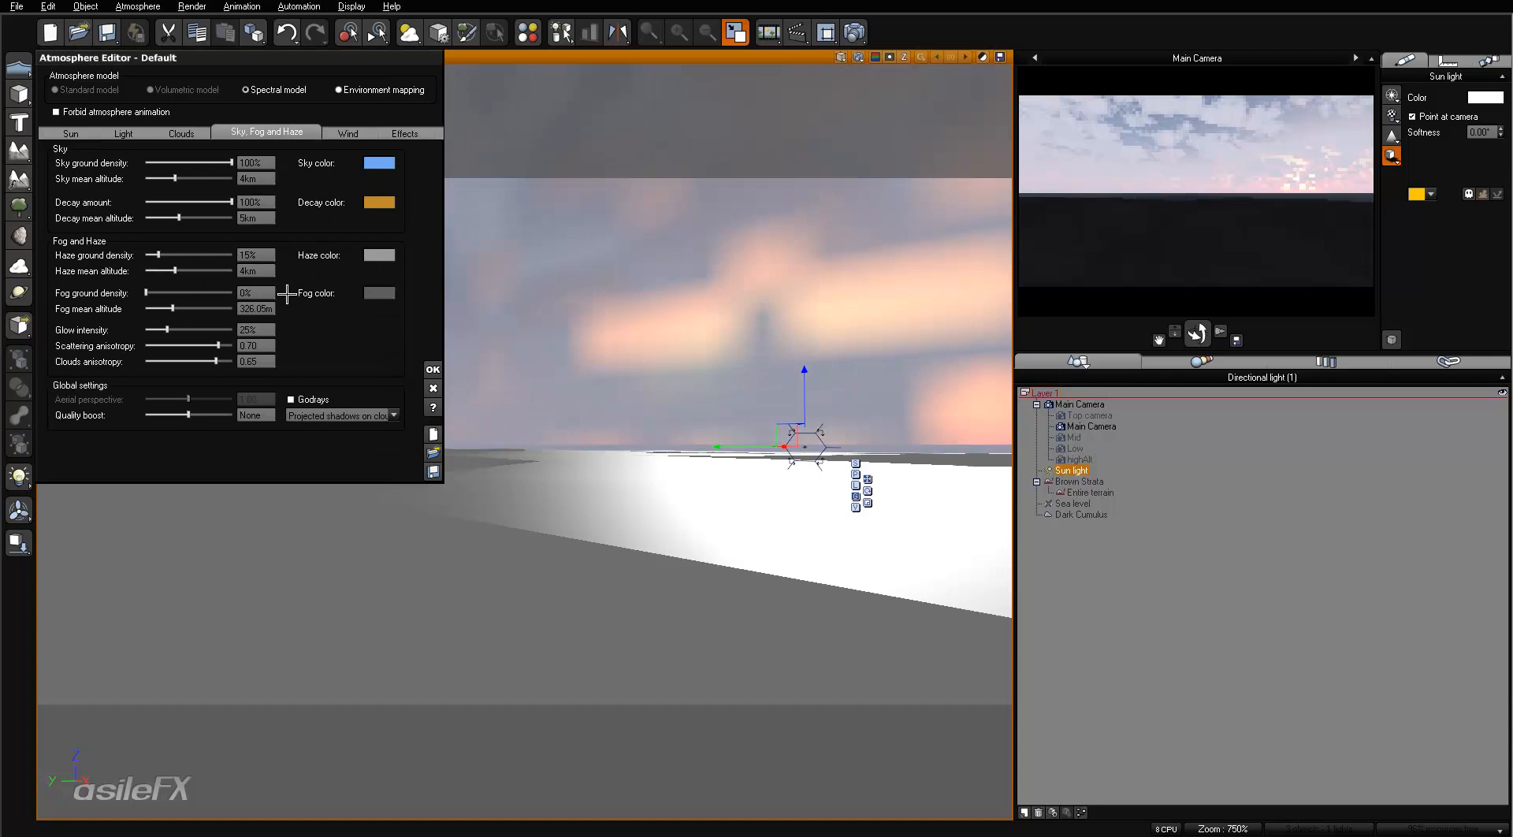
- Set the sky mean altitude to 5.3 km
{"action": "left_click", "coordinate": [258, 179]}
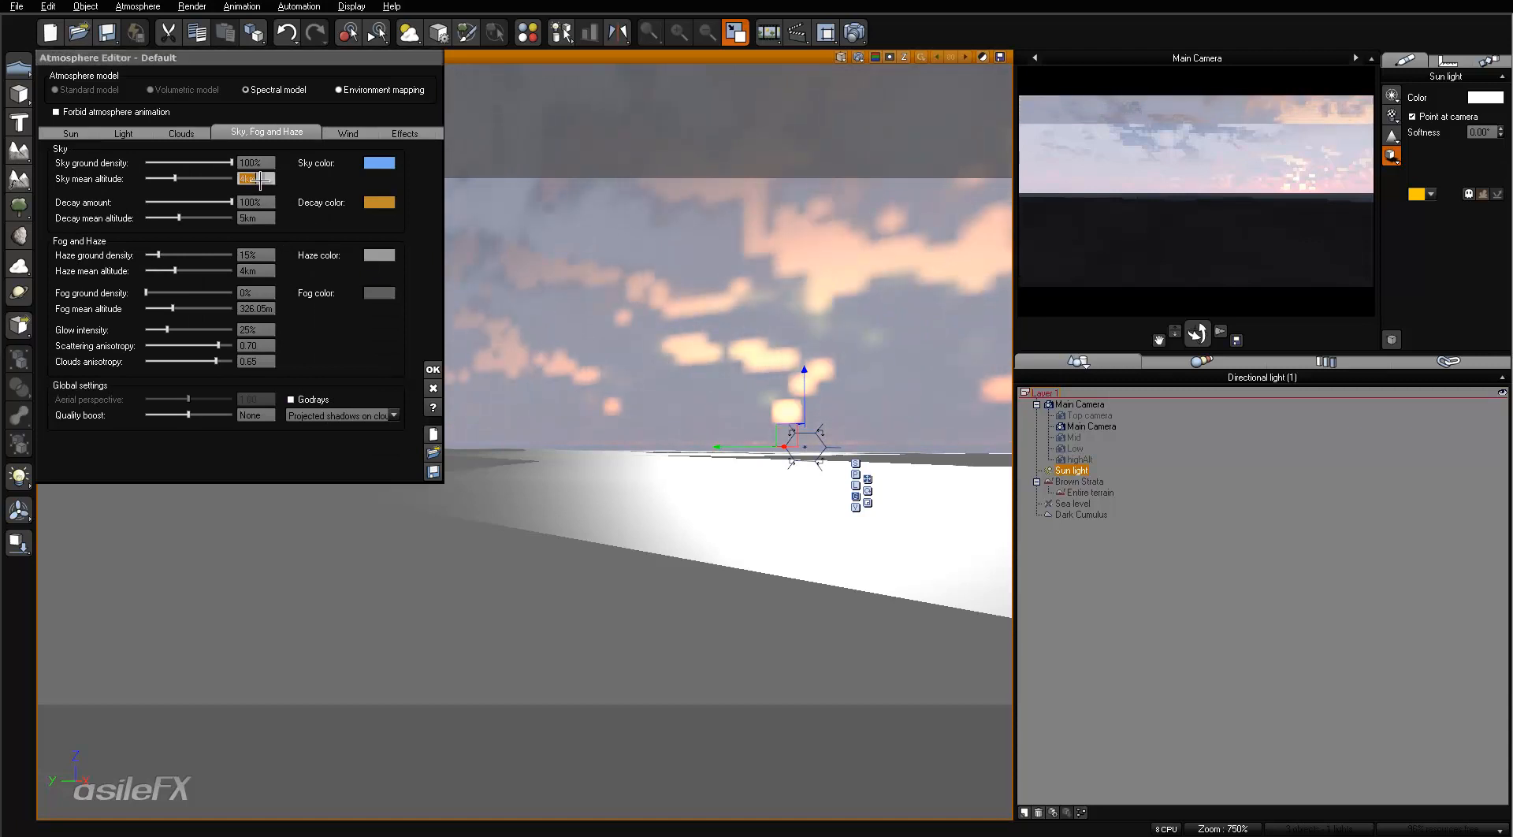
{"action": "type", "text": "5"}
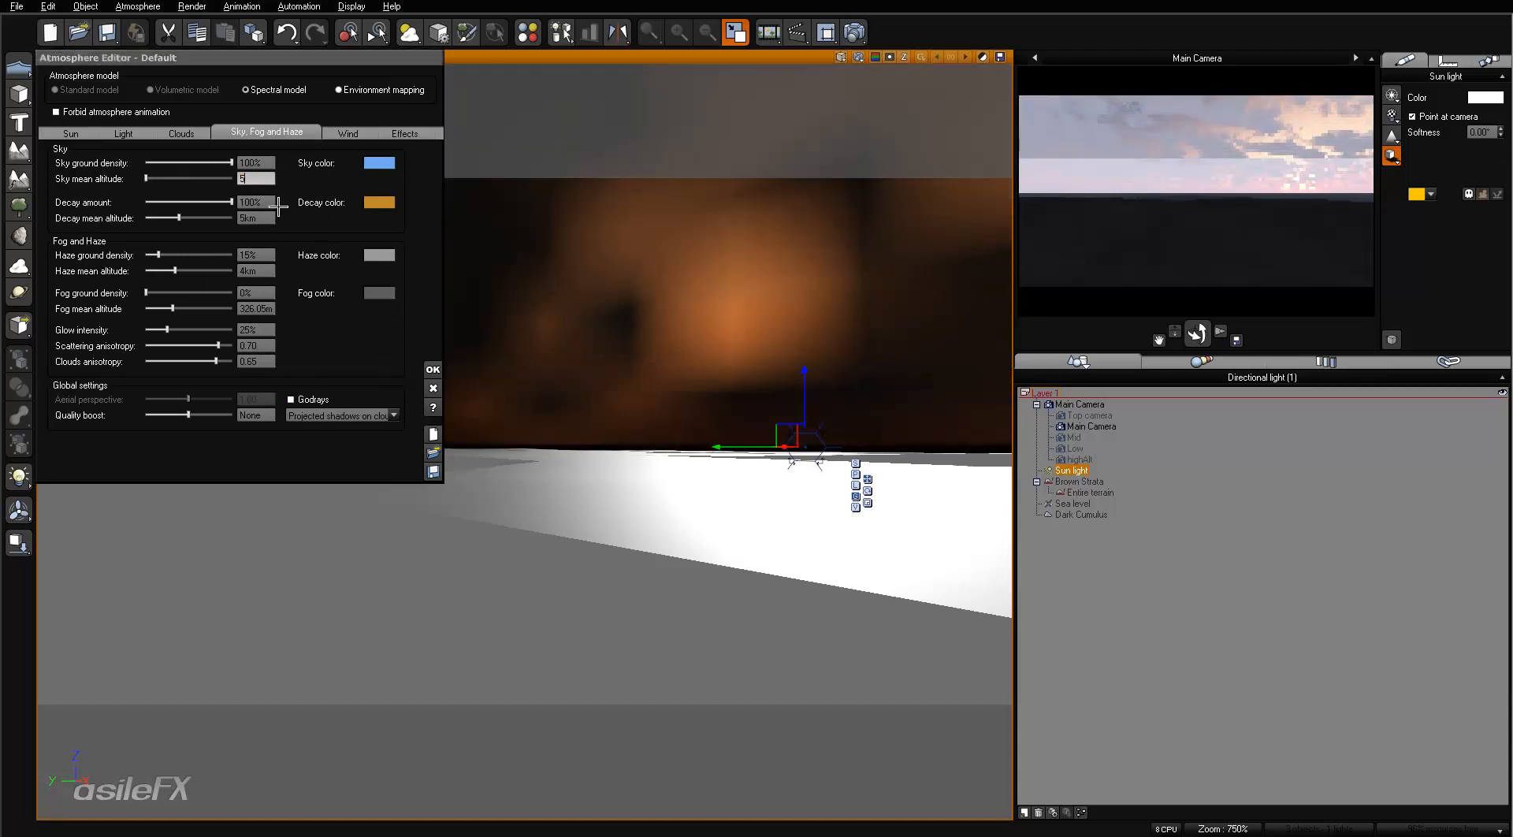
{"action": "type", "text": ".3"}
{"action": "key", "text": "Return"}
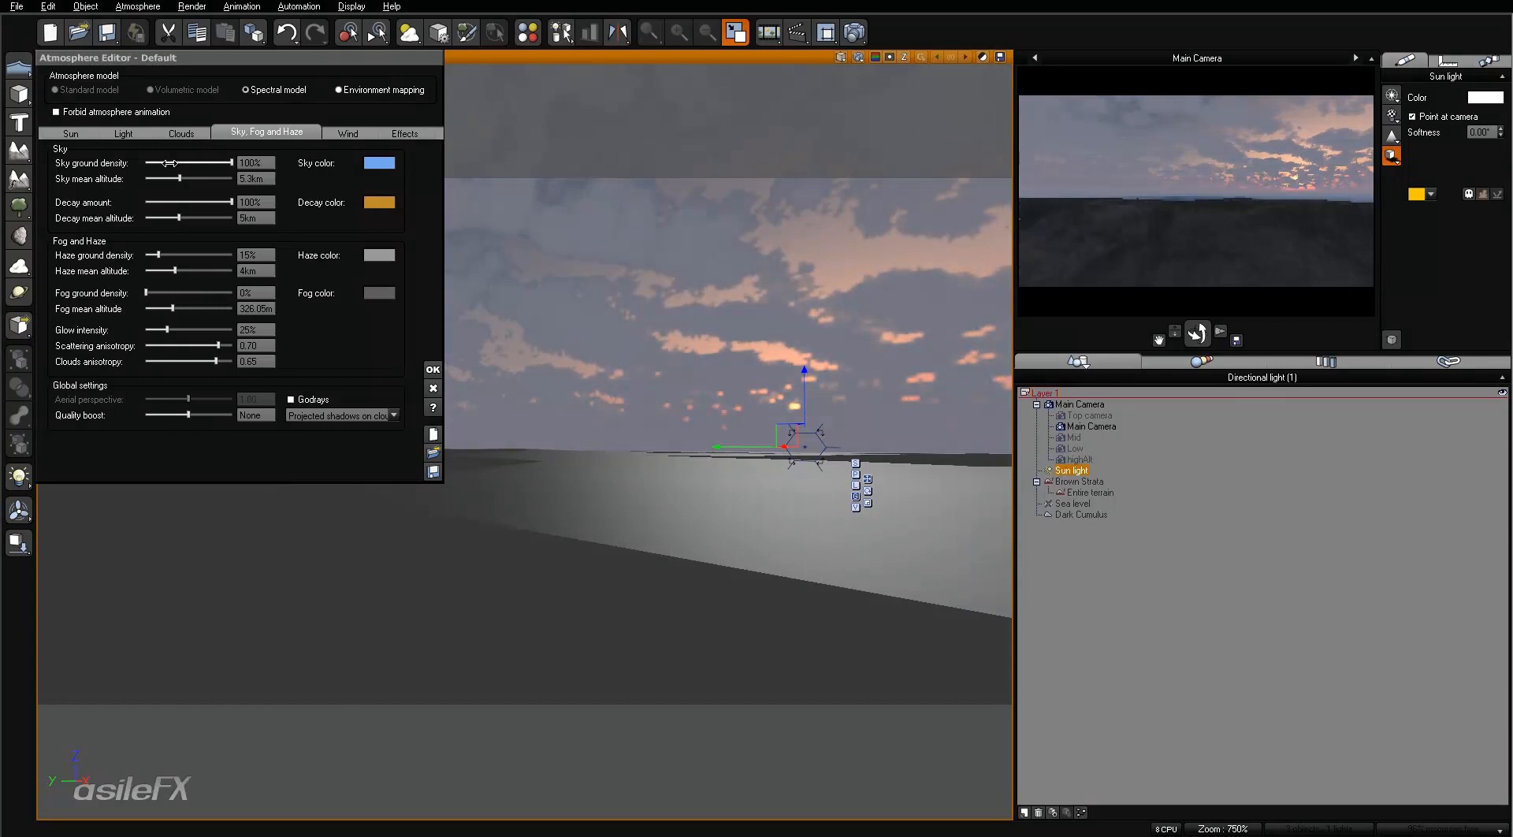
- Lower the sky mean altitude to 0 m and render the main camera view
{"action": "left_click_drag", "start_coordinate": [180, 178], "coordinate": [147, 178]}
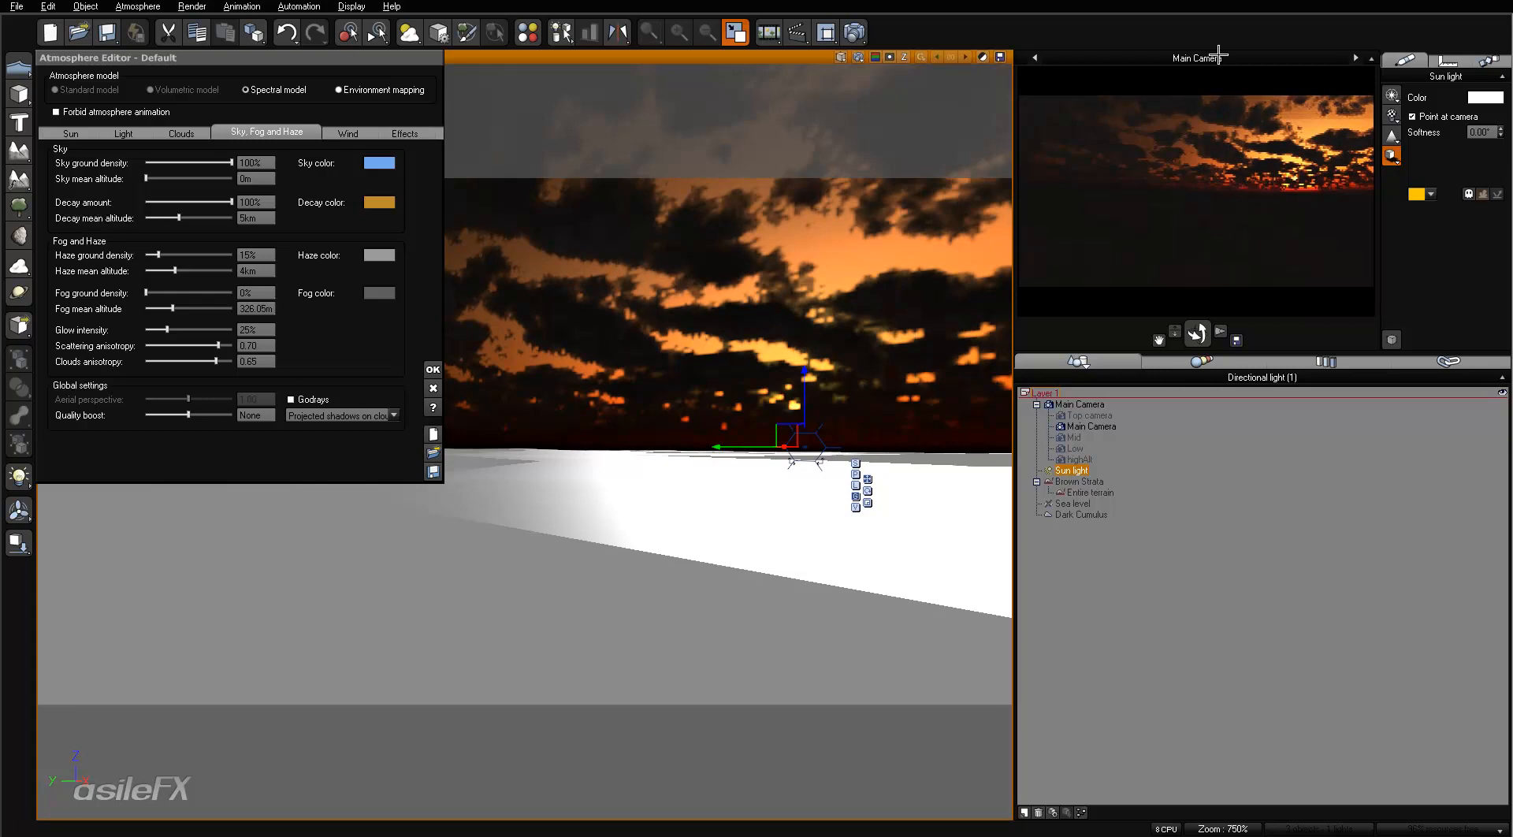
{"action": "left_click", "coordinate": [854, 32]}
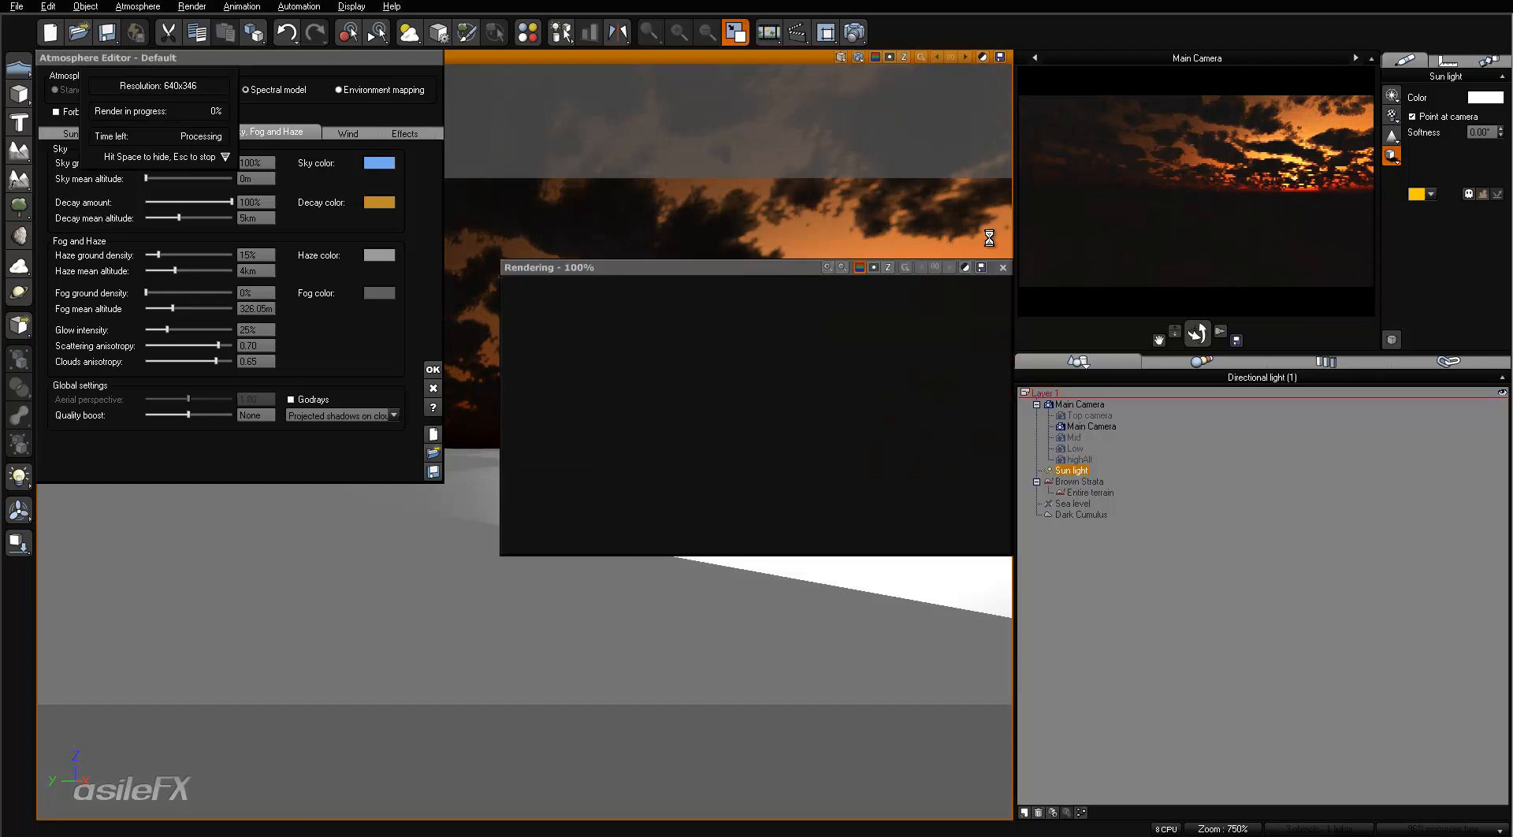
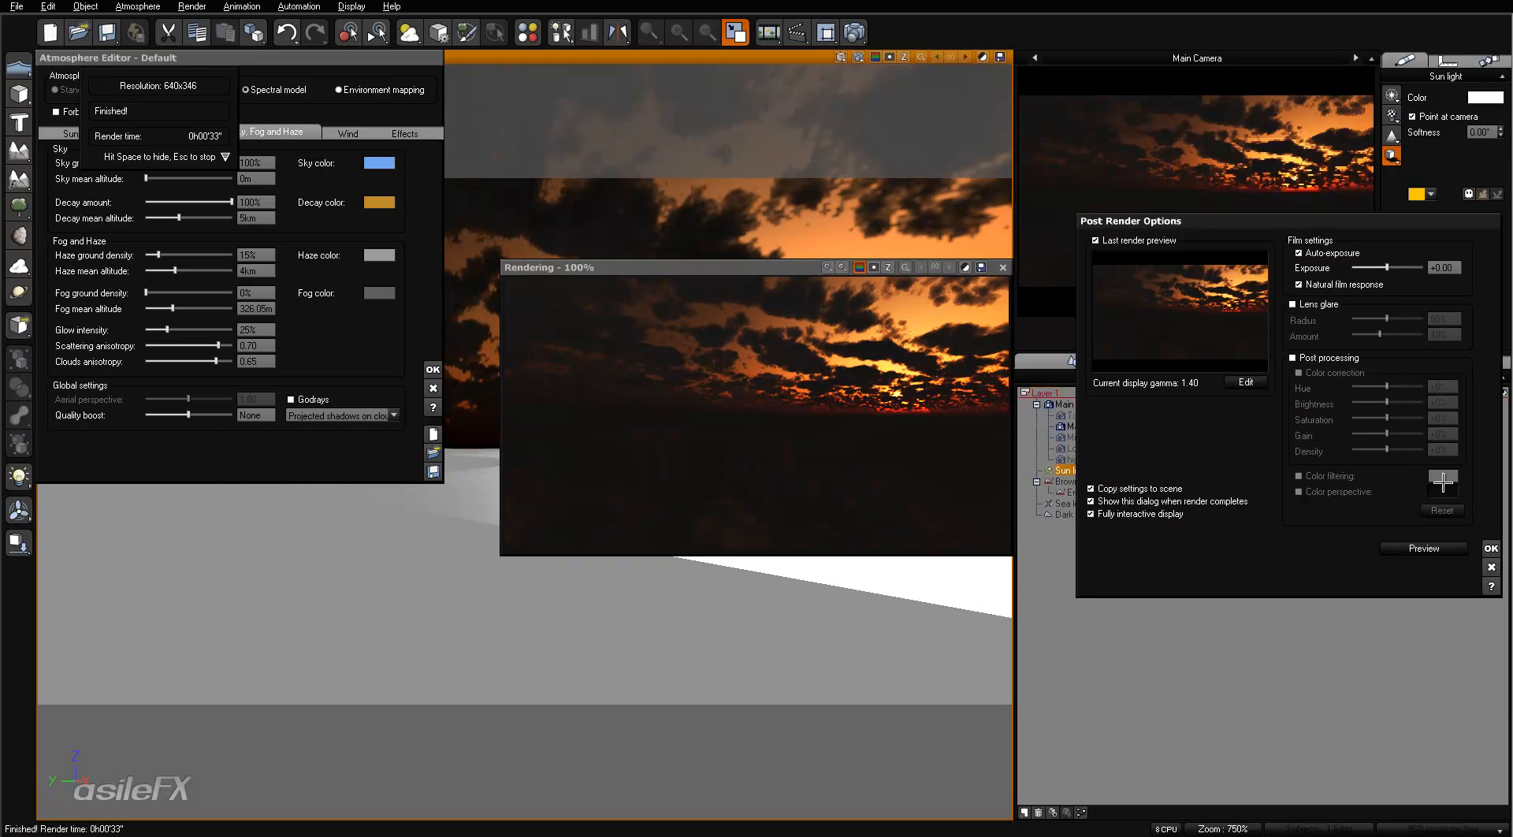
- Close the finished render, then set the haze ground density to 100% and the haze mean altitude to 8.432 km
{"action": "left_click", "coordinate": [1491, 547]}
{"action": "left_click", "coordinate": [1002, 267]}
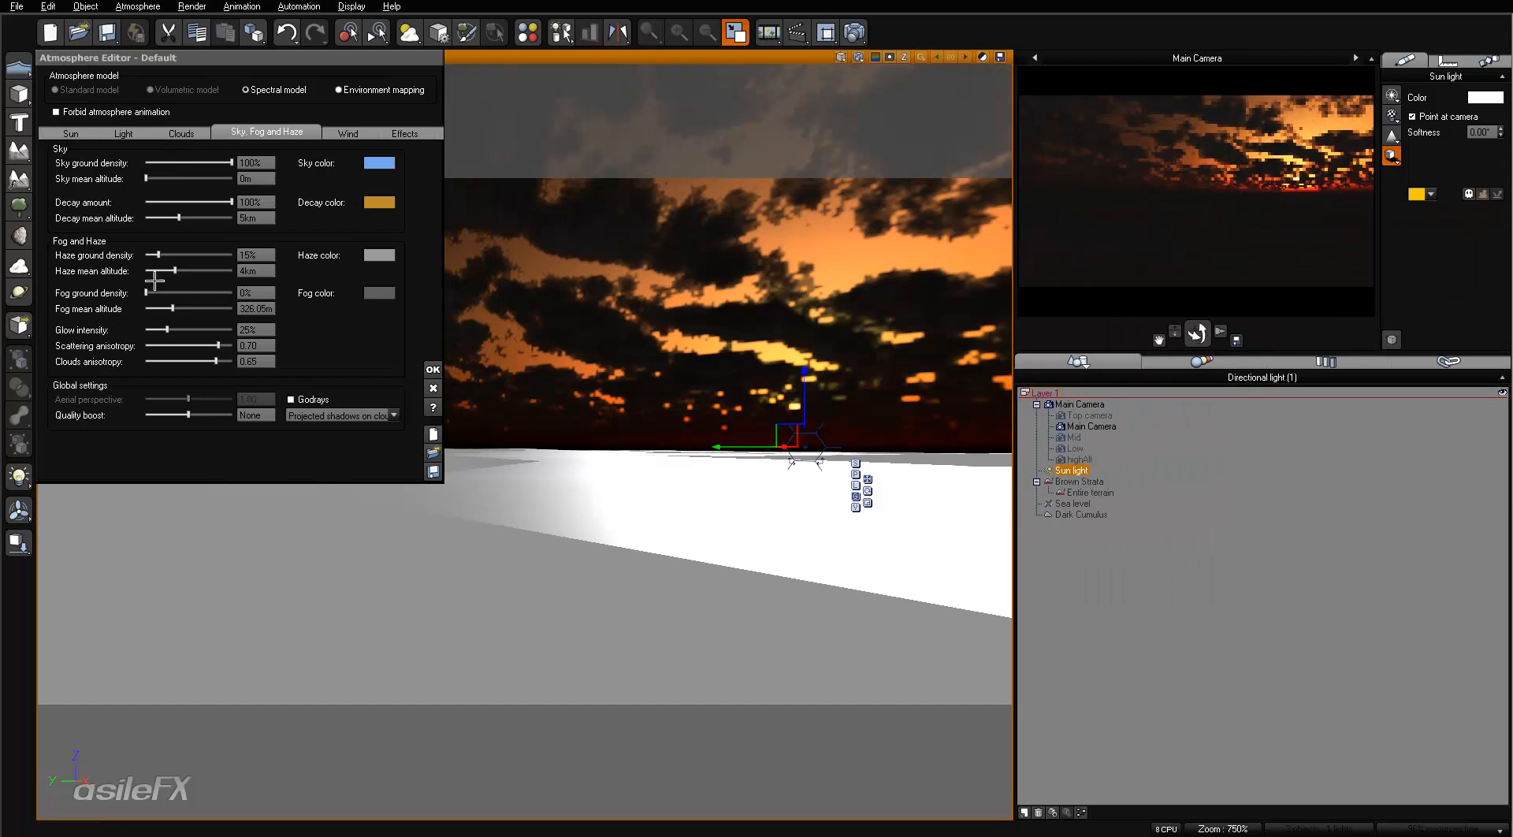
{"action": "left_click_drag", "start_coordinate": [164, 247], "coordinate": [998, 269]}
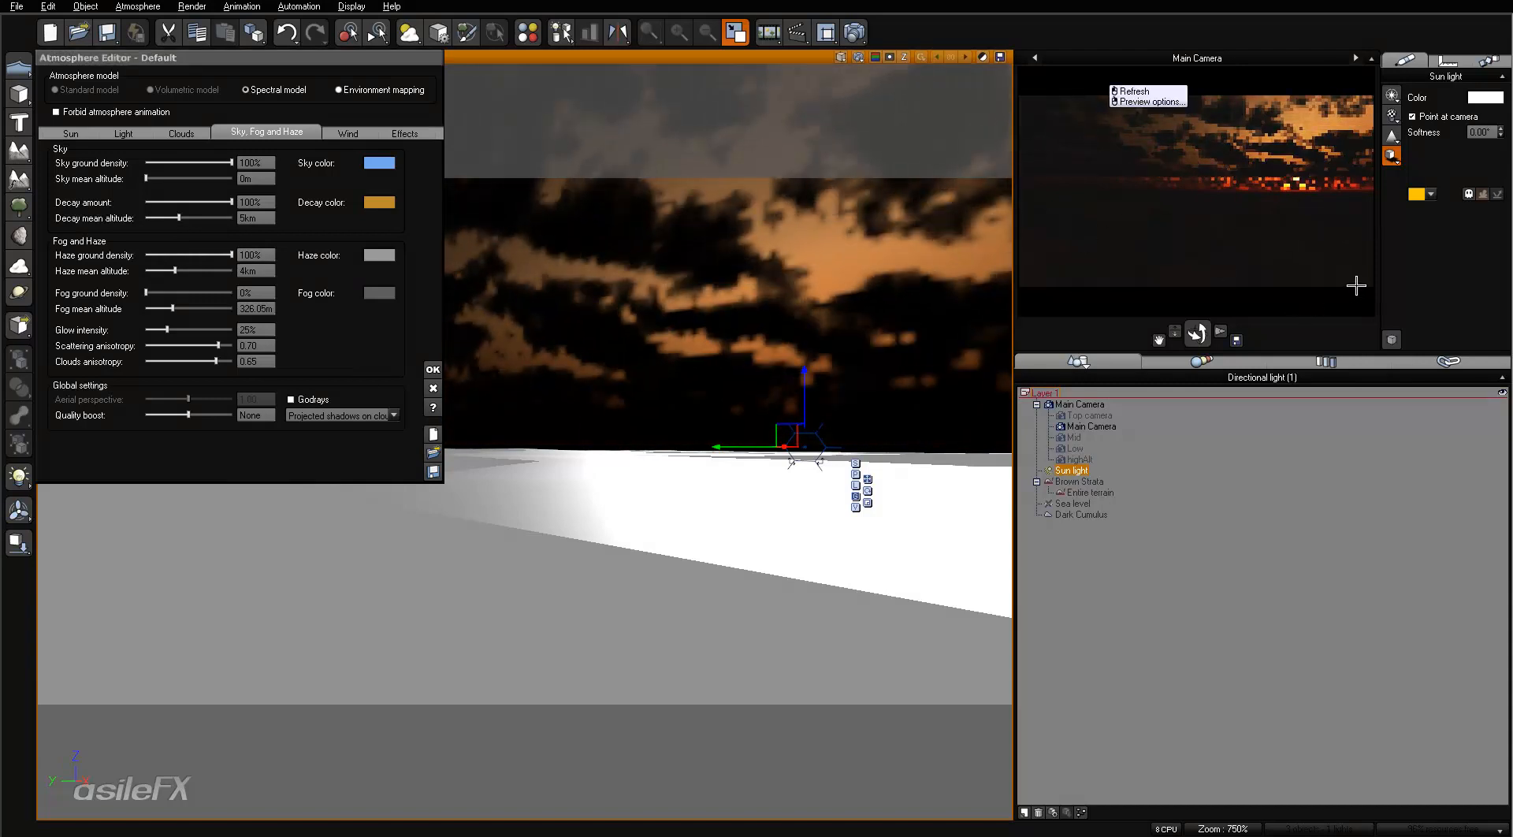
{"action": "left_click_drag", "start_coordinate": [211, 271], "coordinate": [225, 271]}
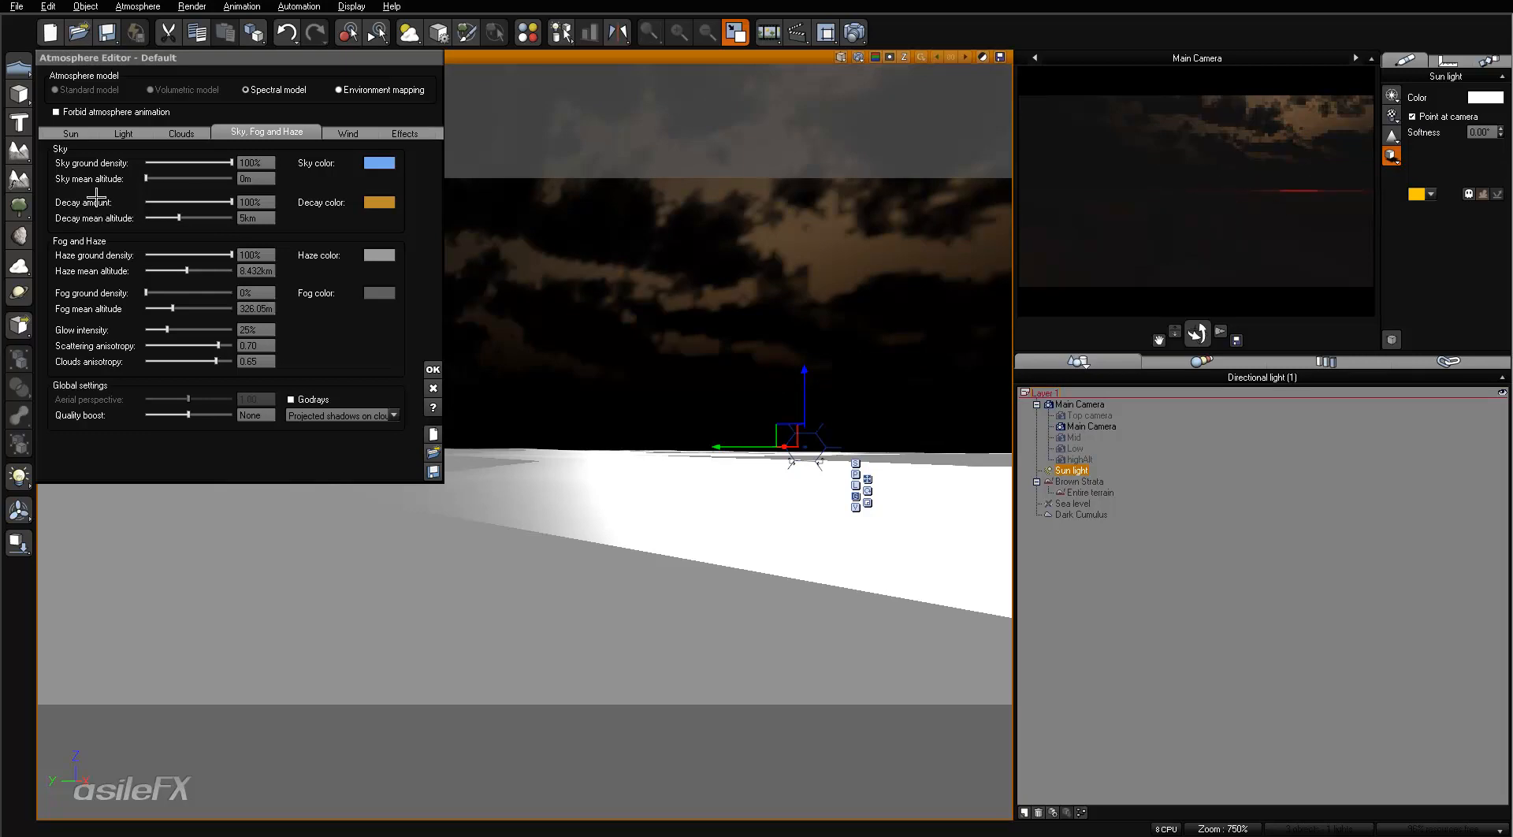
- Set the sky mean altitude to 4.238 km and the sky ground density to 0%, and refresh the main camera preview
{"action": "left_click_drag", "start_coordinate": [145, 178], "coordinate": [176, 178]}
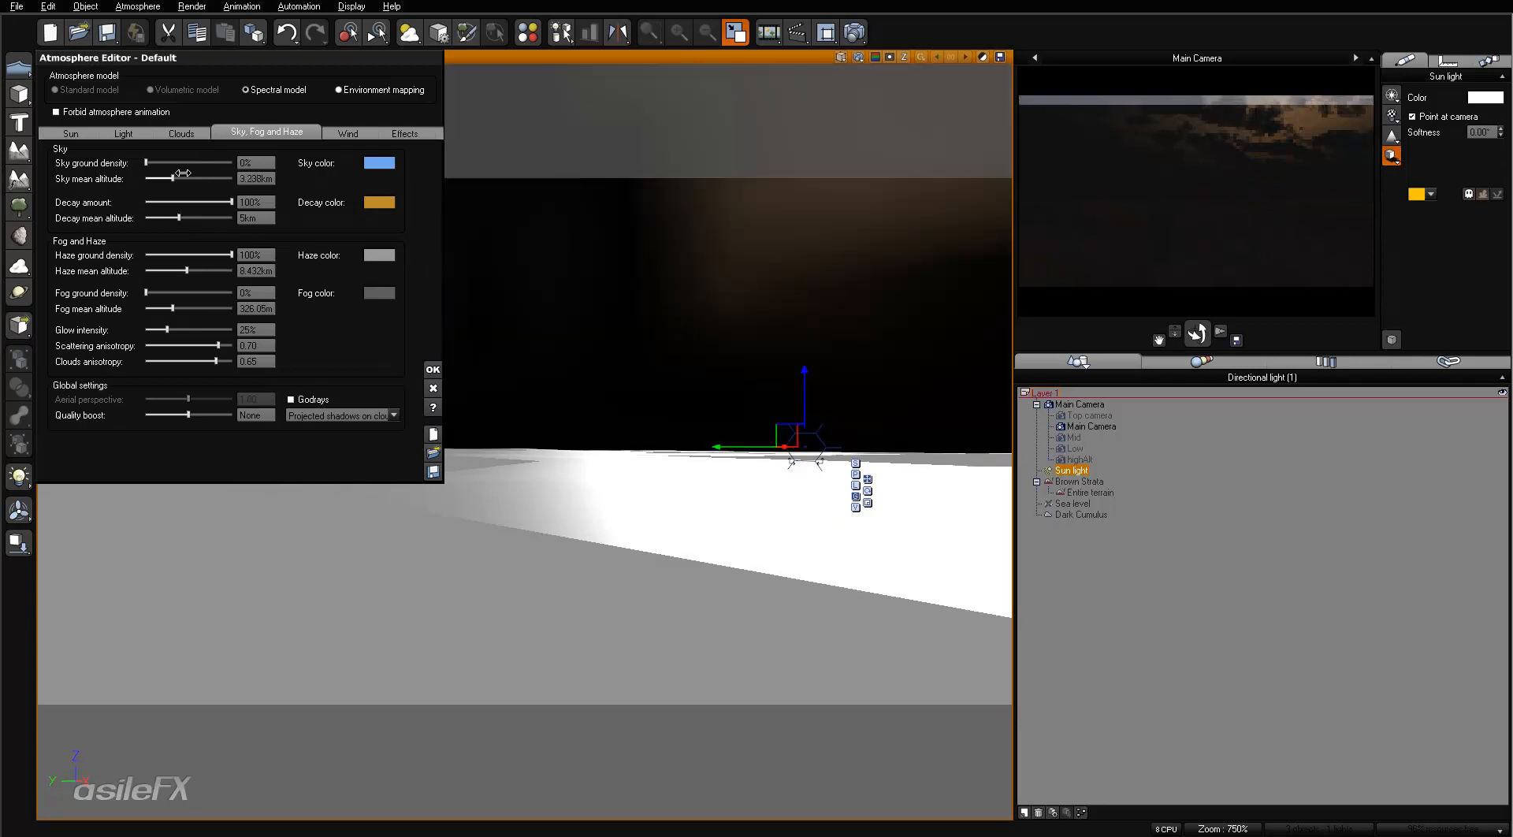
{"action": "right_click", "coordinate": [1246, 184]}
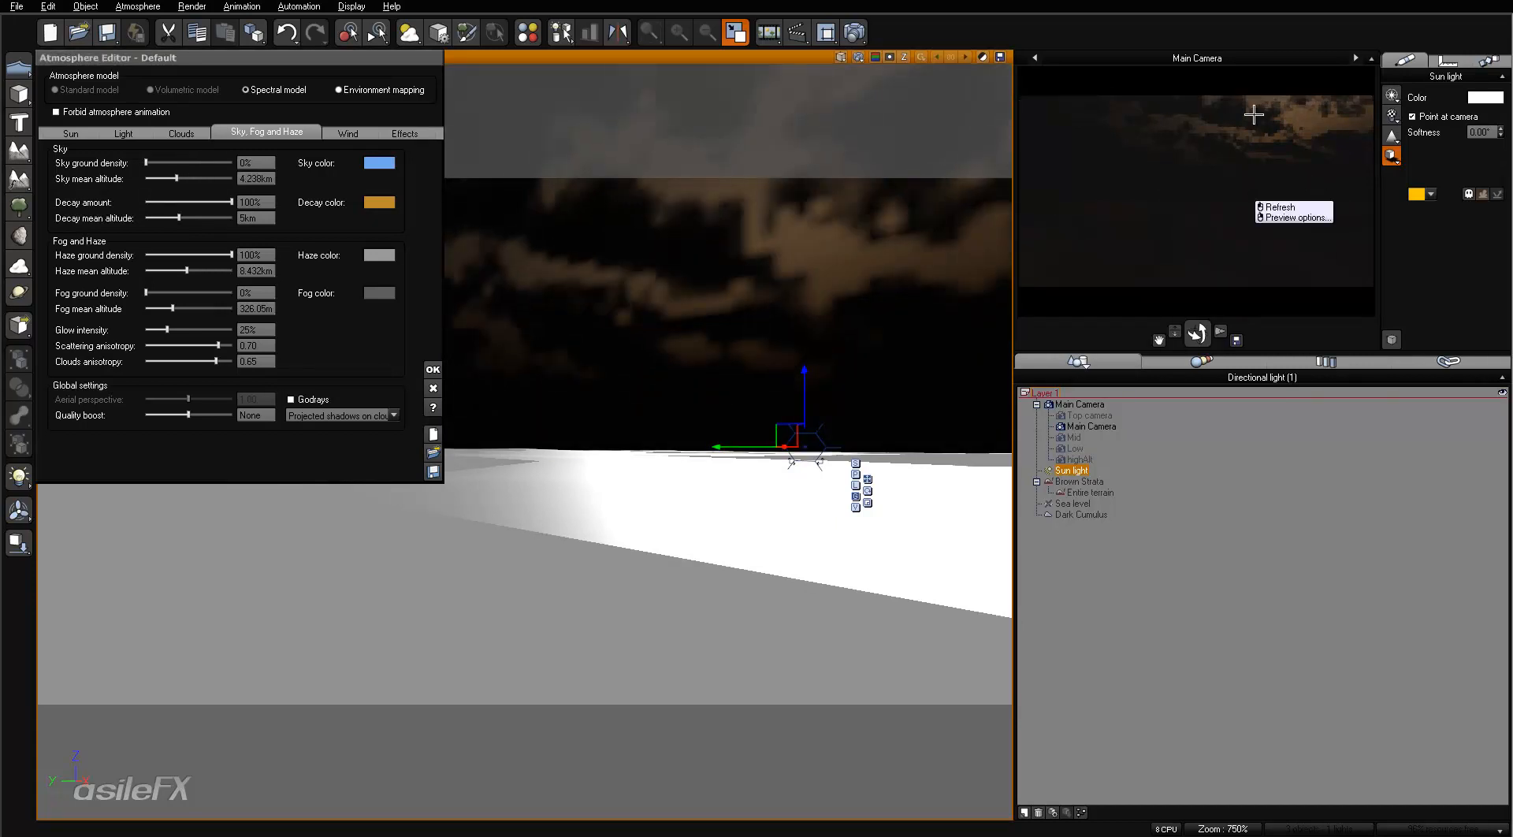
{"action": "right_click", "coordinate": [1235, 234]}
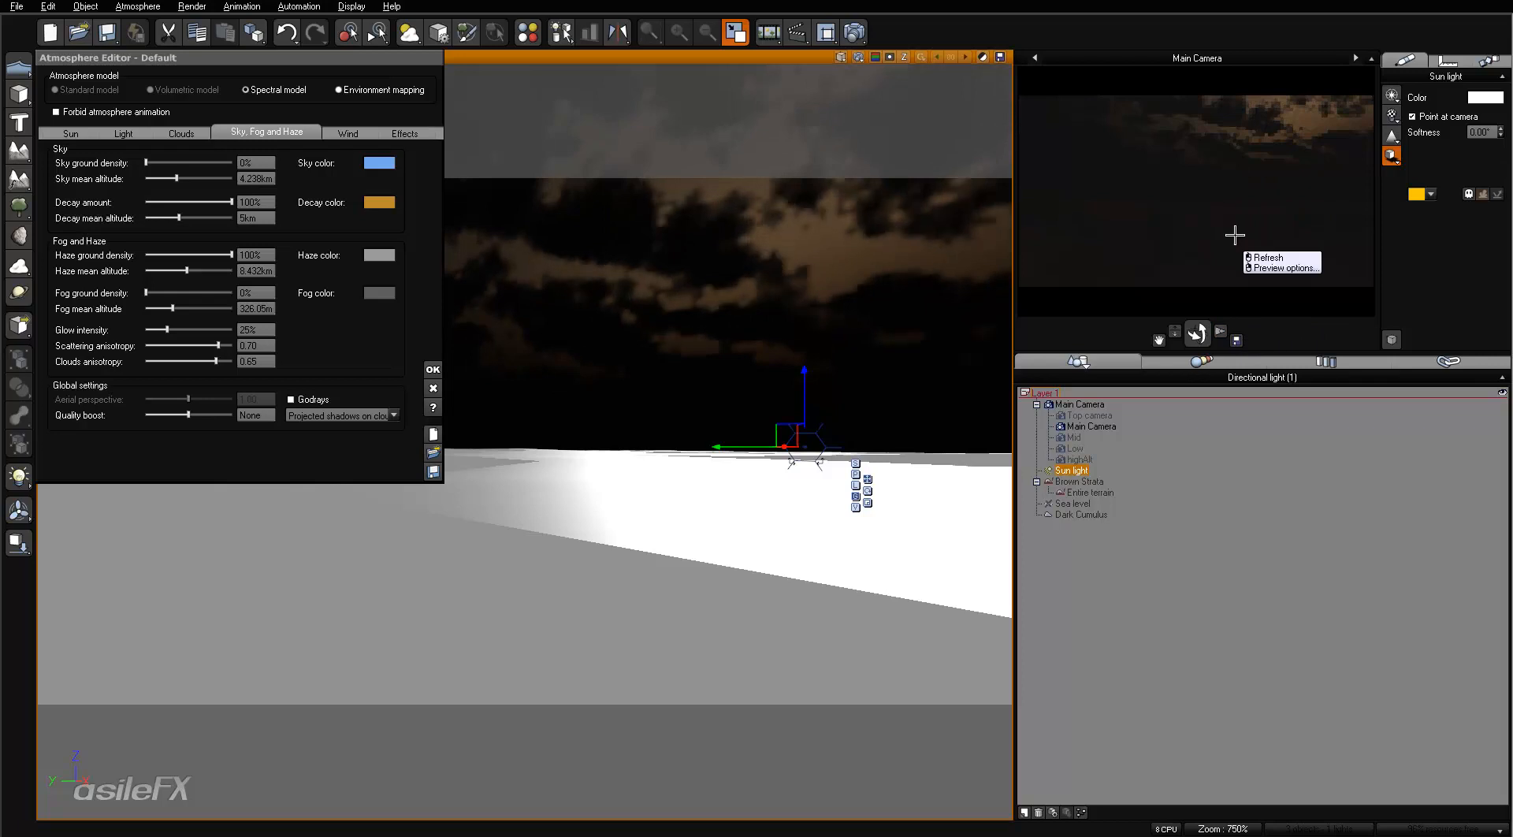
{"action": "left_click", "coordinate": [1265, 257]}
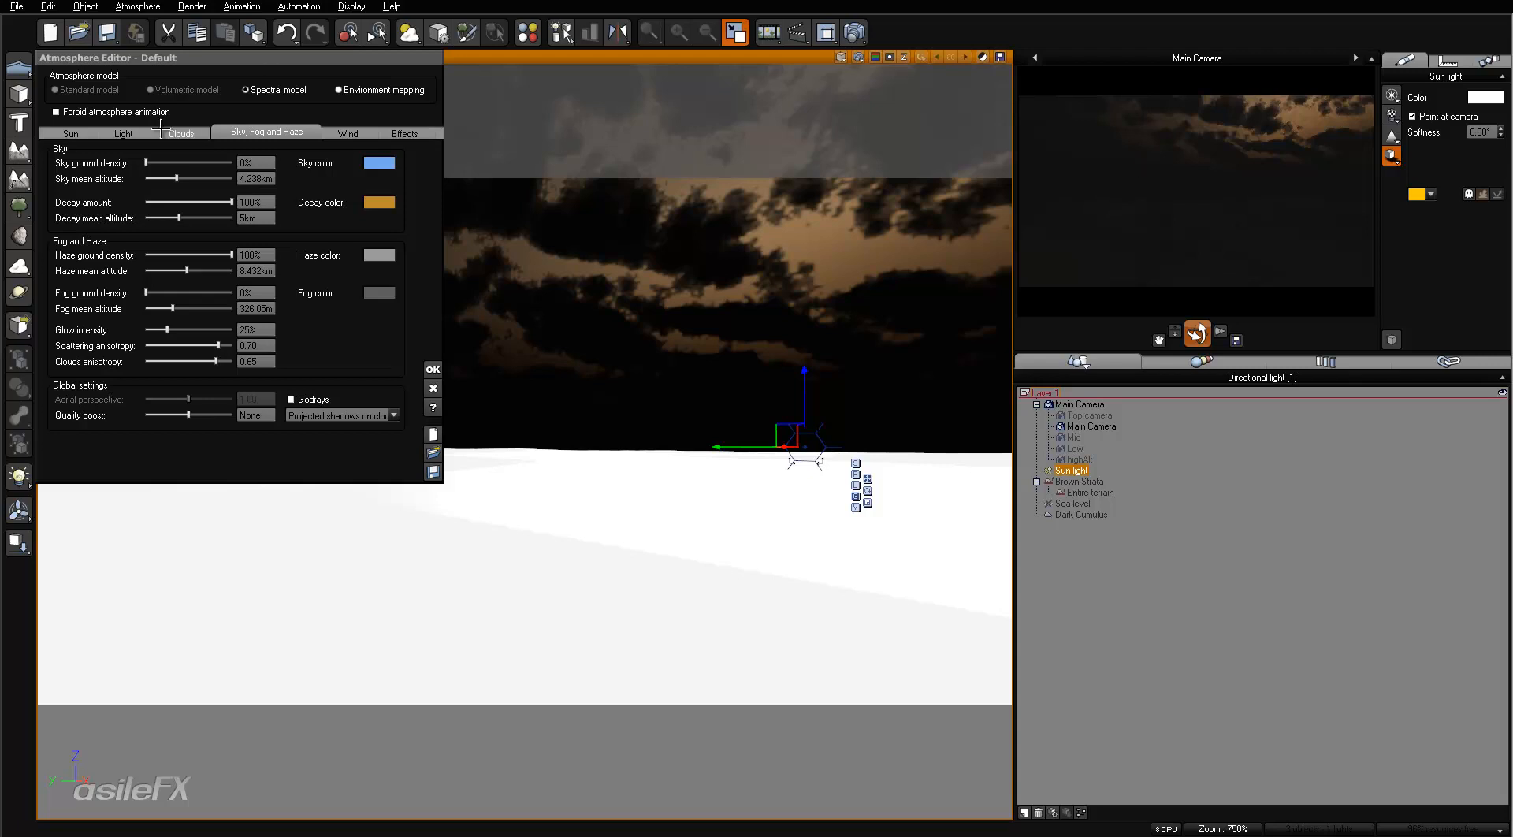
- Raise the atmosphere's global light intensity to +2.00 and refresh the main camera preview
{"action": "left_click", "coordinate": [126, 132]}
{"action": "left_click_drag", "start_coordinate": [194, 295], "coordinate": [261, 295]}
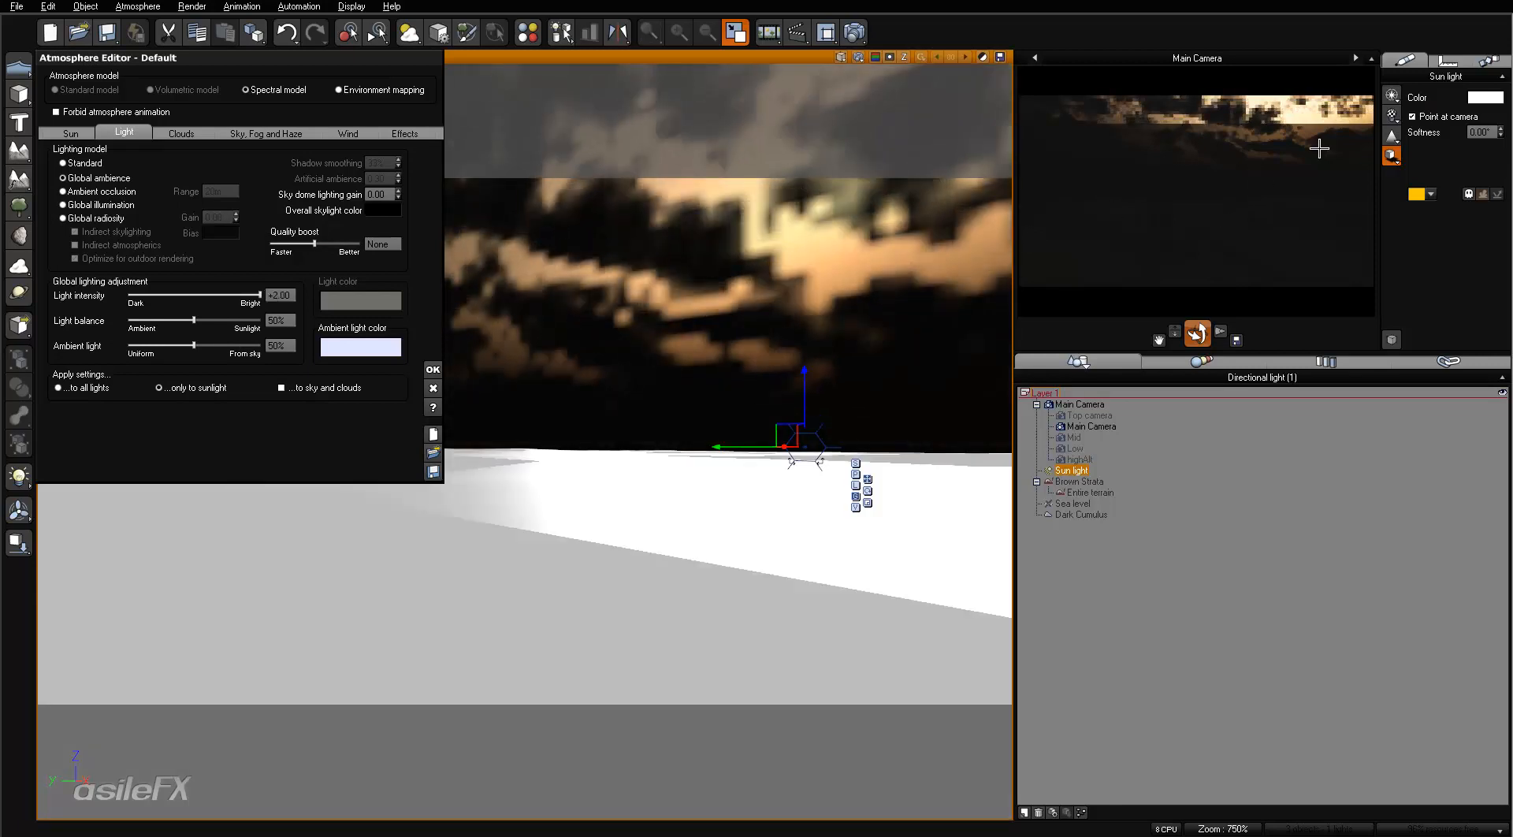
{"action": "right_click", "coordinate": [1209, 251]}
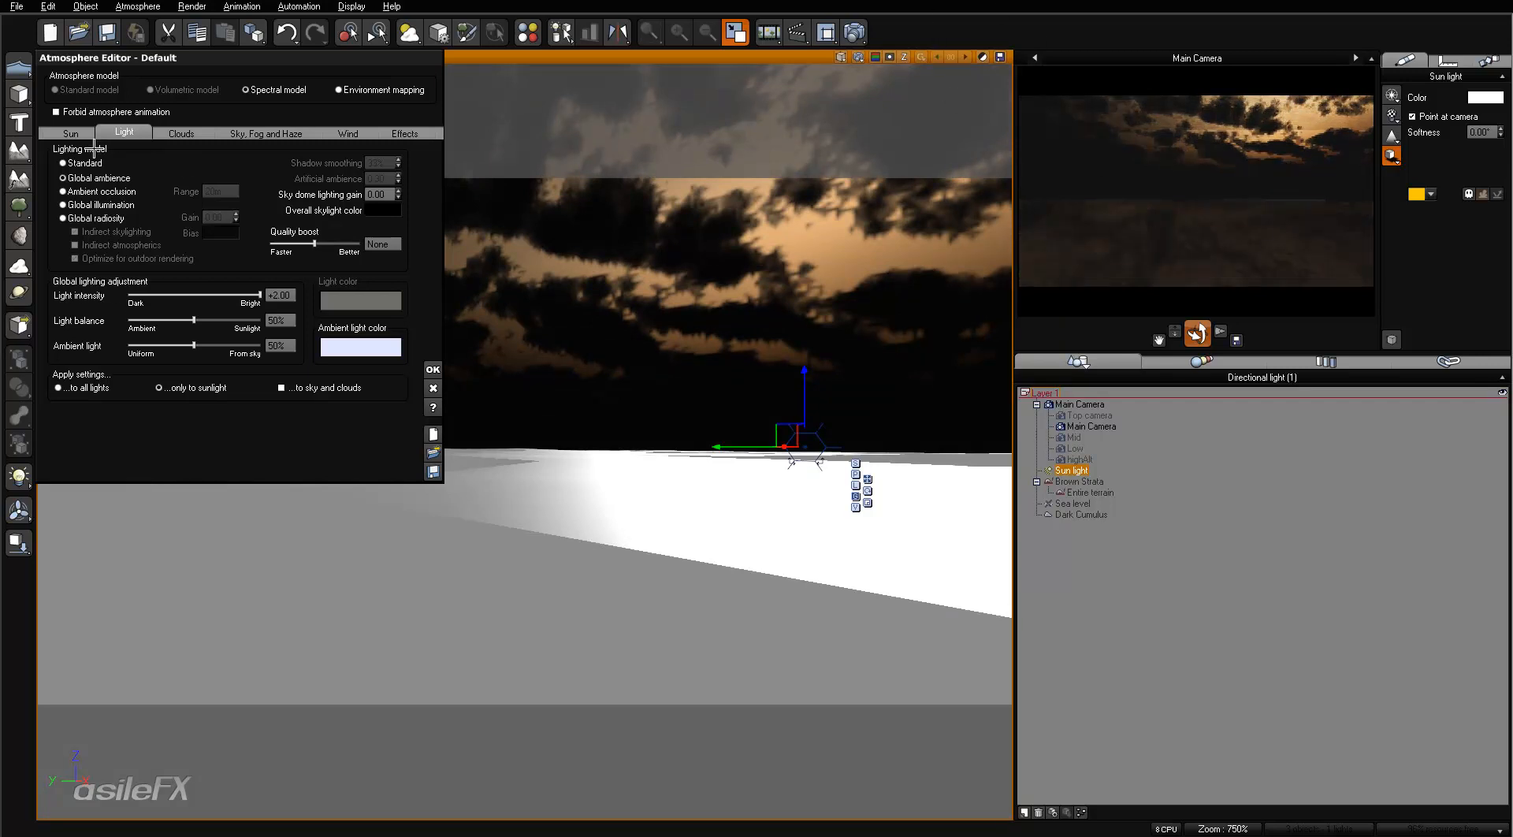
- Review the sun and sky, fog and haze settings, then render the main camera view and close the finished render
{"action": "left_click", "coordinate": [71, 133]}
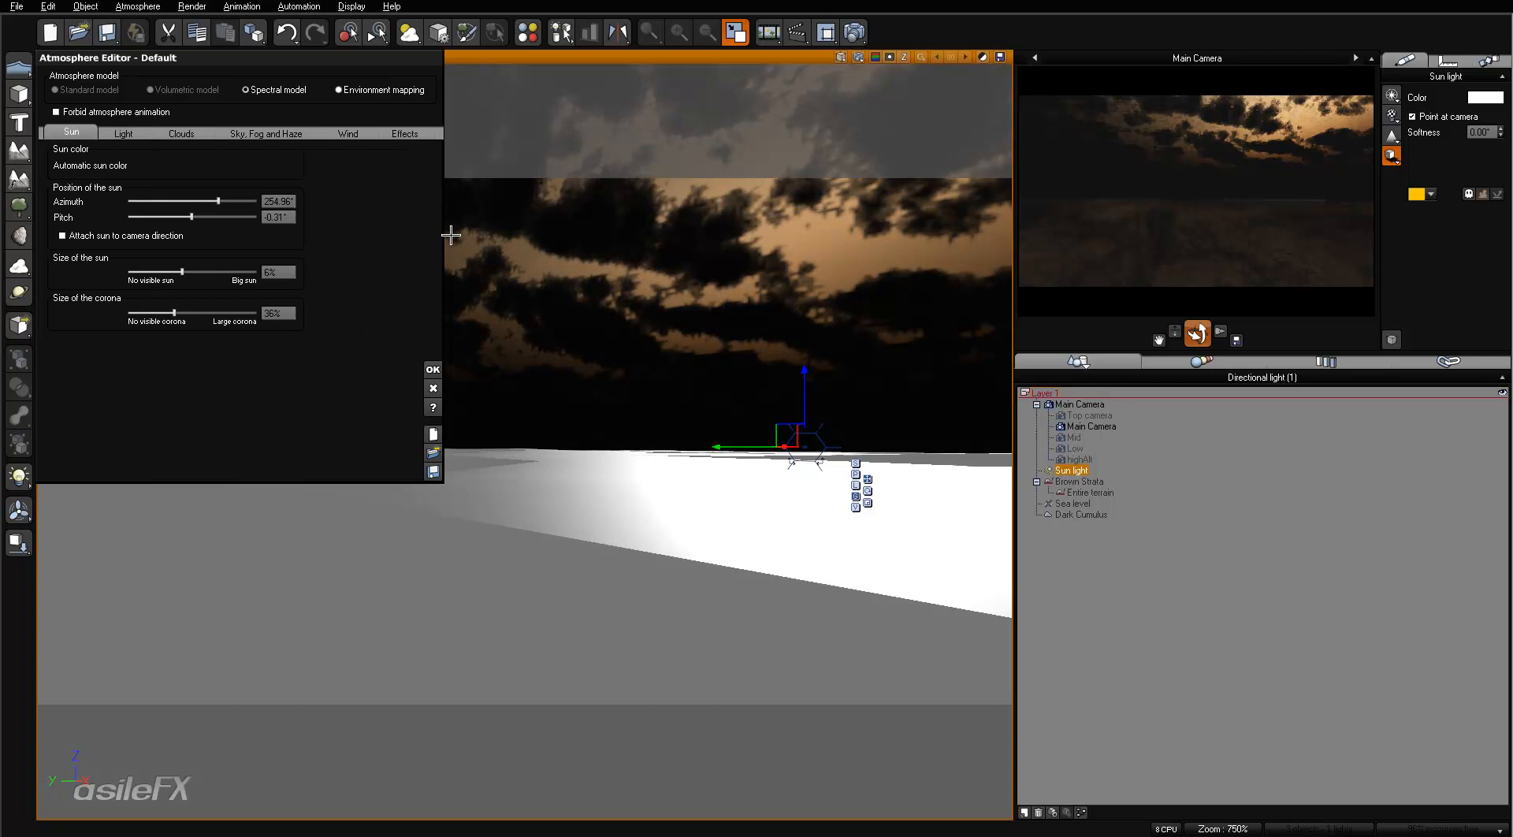
{"action": "left_click", "coordinate": [224, 132]}
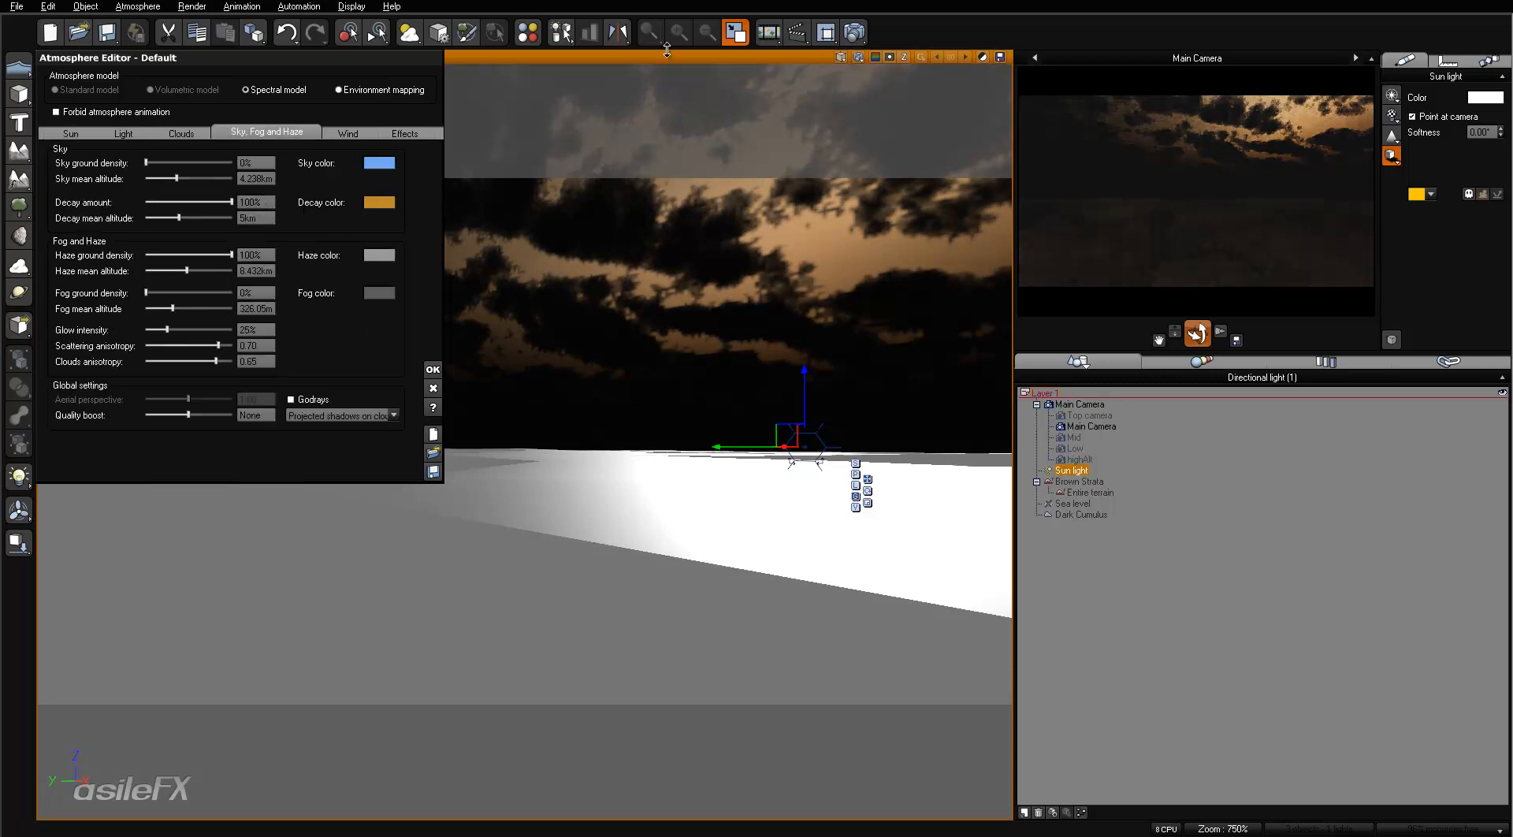
{"action": "left_click", "coordinate": [854, 31]}
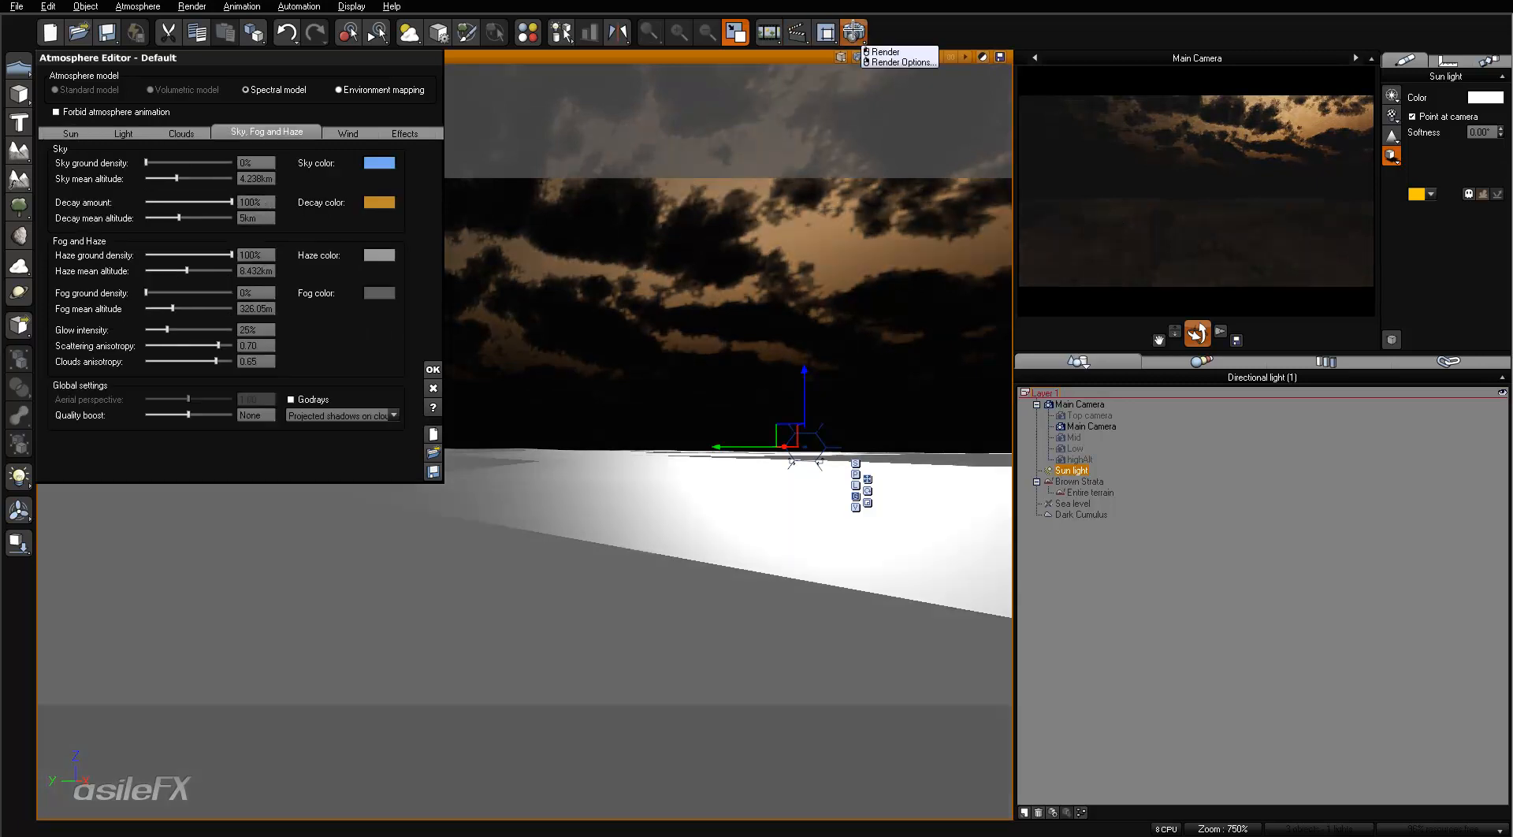
{"action": "left_click", "coordinate": [883, 52]}
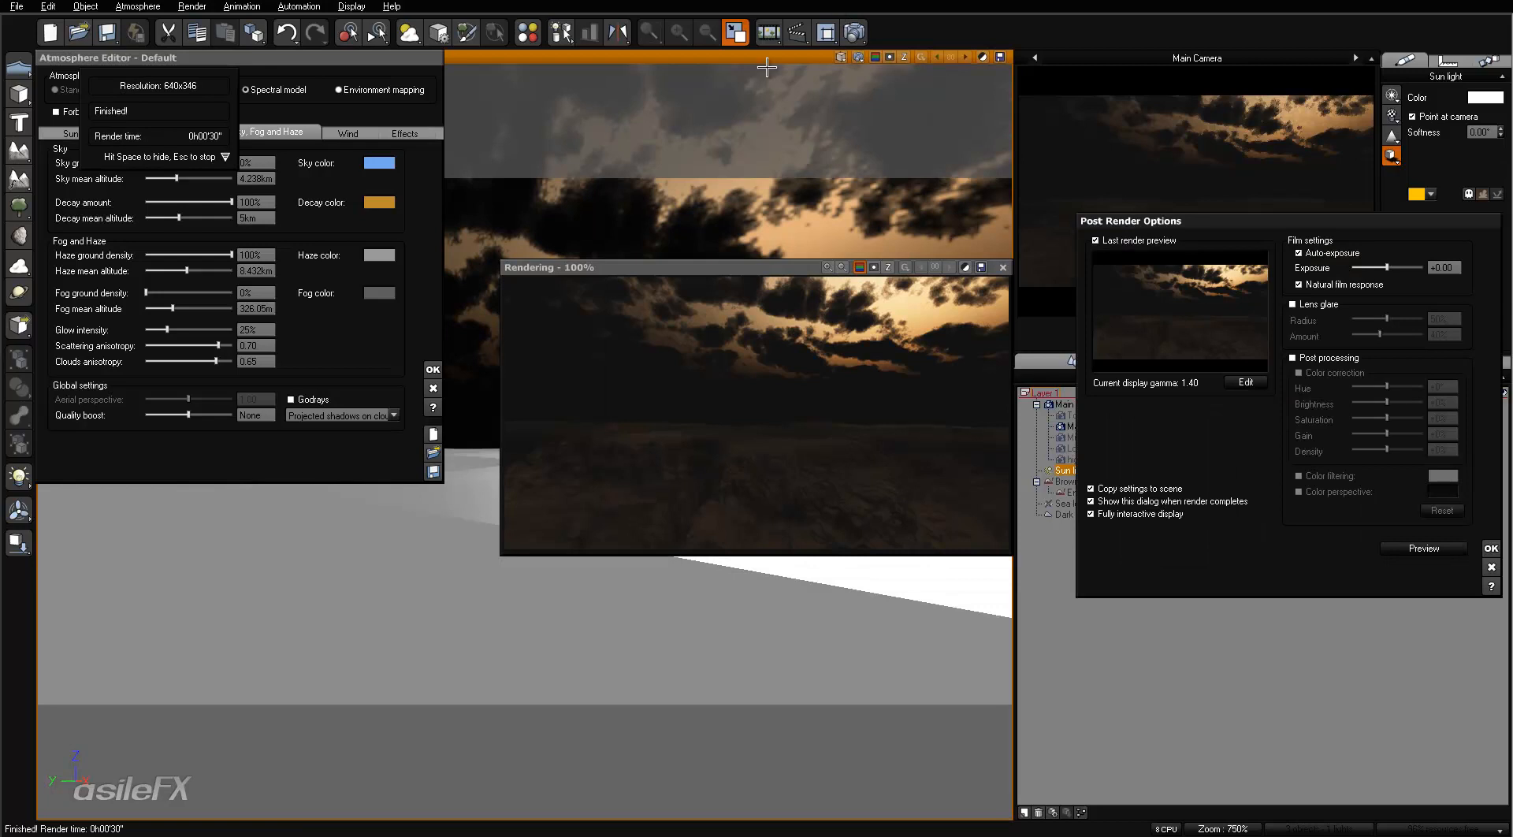
{"action": "left_click", "coordinate": [1489, 546]}
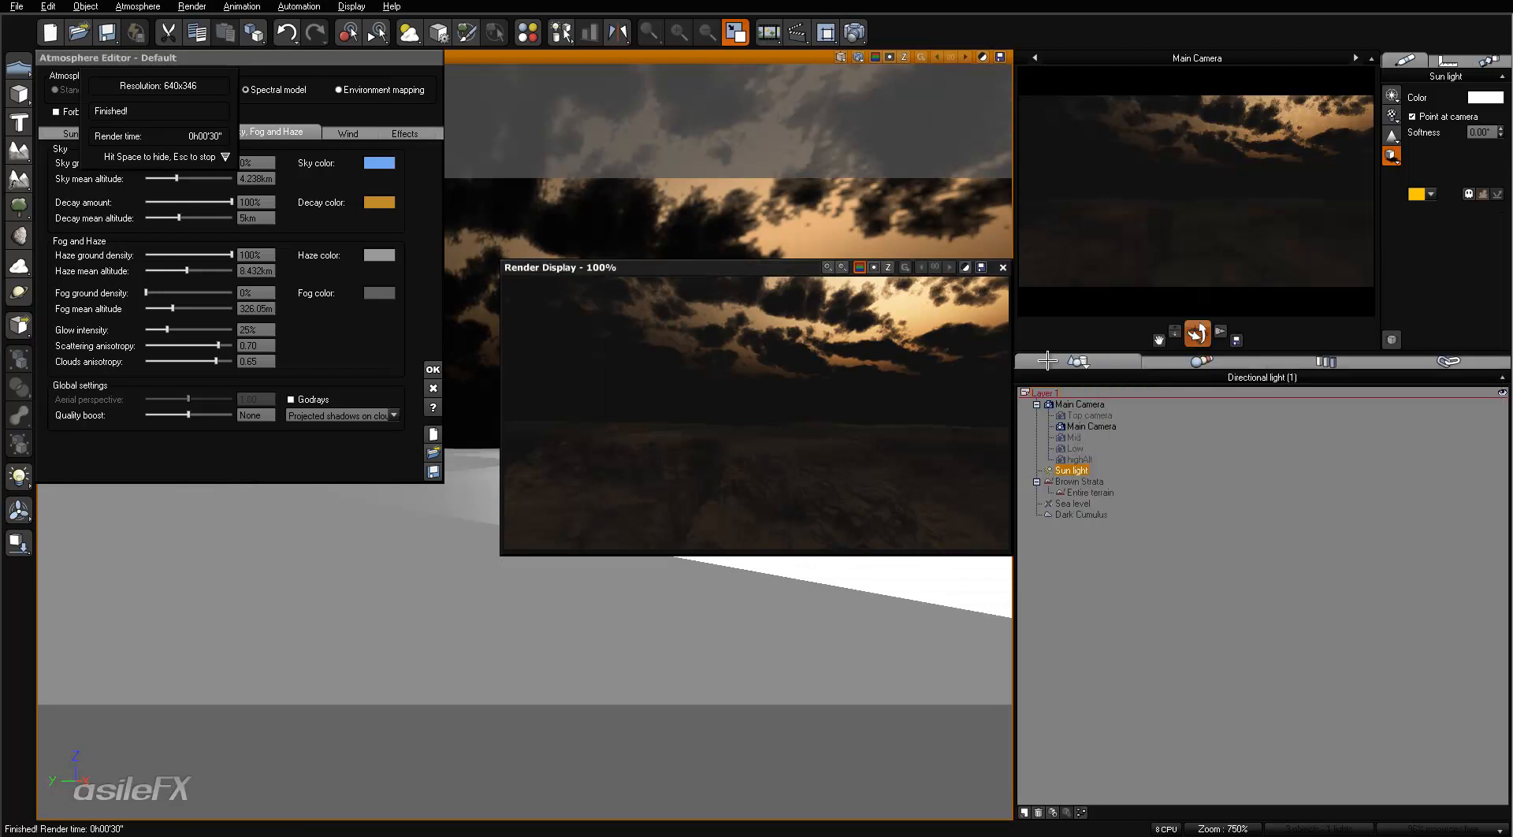
{"action": "left_click", "coordinate": [1003, 268]}
- Set the sky ground density to 100% and lower the haze ground density to 57%, refreshing the main camera preview
{"action": "left_click_drag", "start_coordinate": [152, 167], "coordinate": [233, 167]}
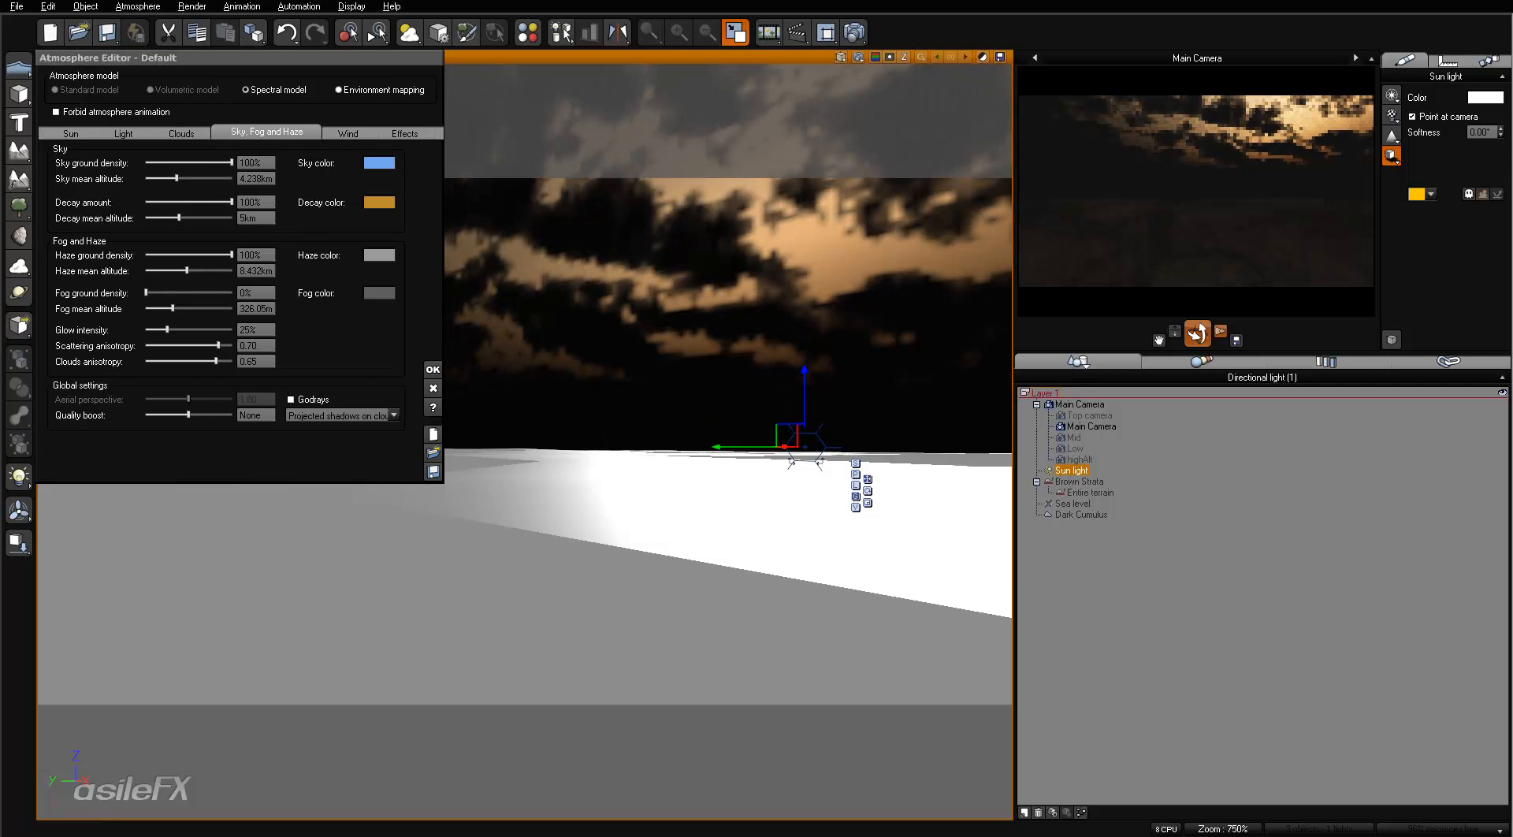
{"action": "right_click", "coordinate": [1231, 175]}
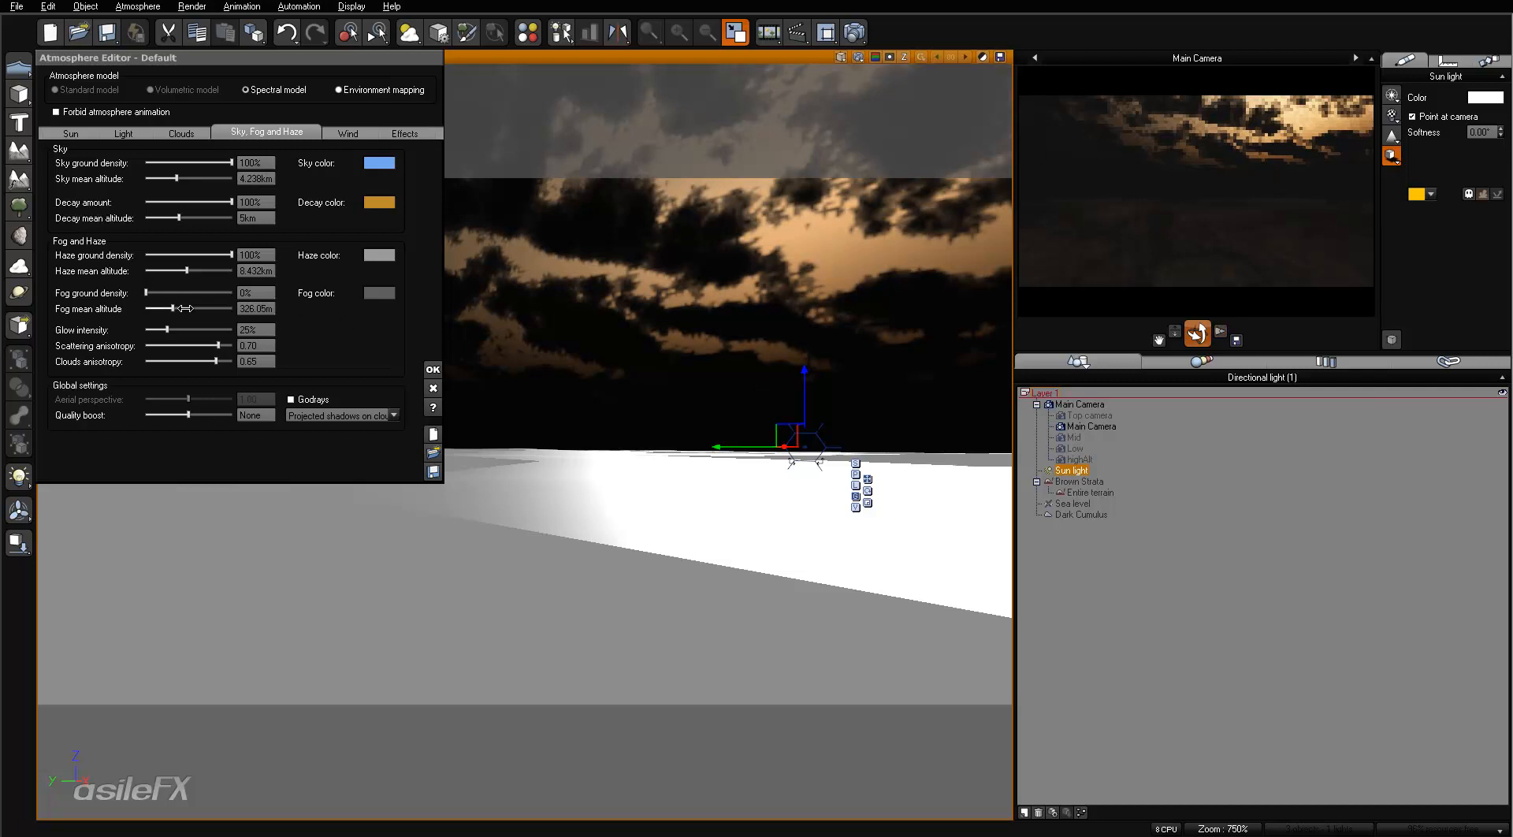
{"action": "left_click", "coordinate": [201, 252]}
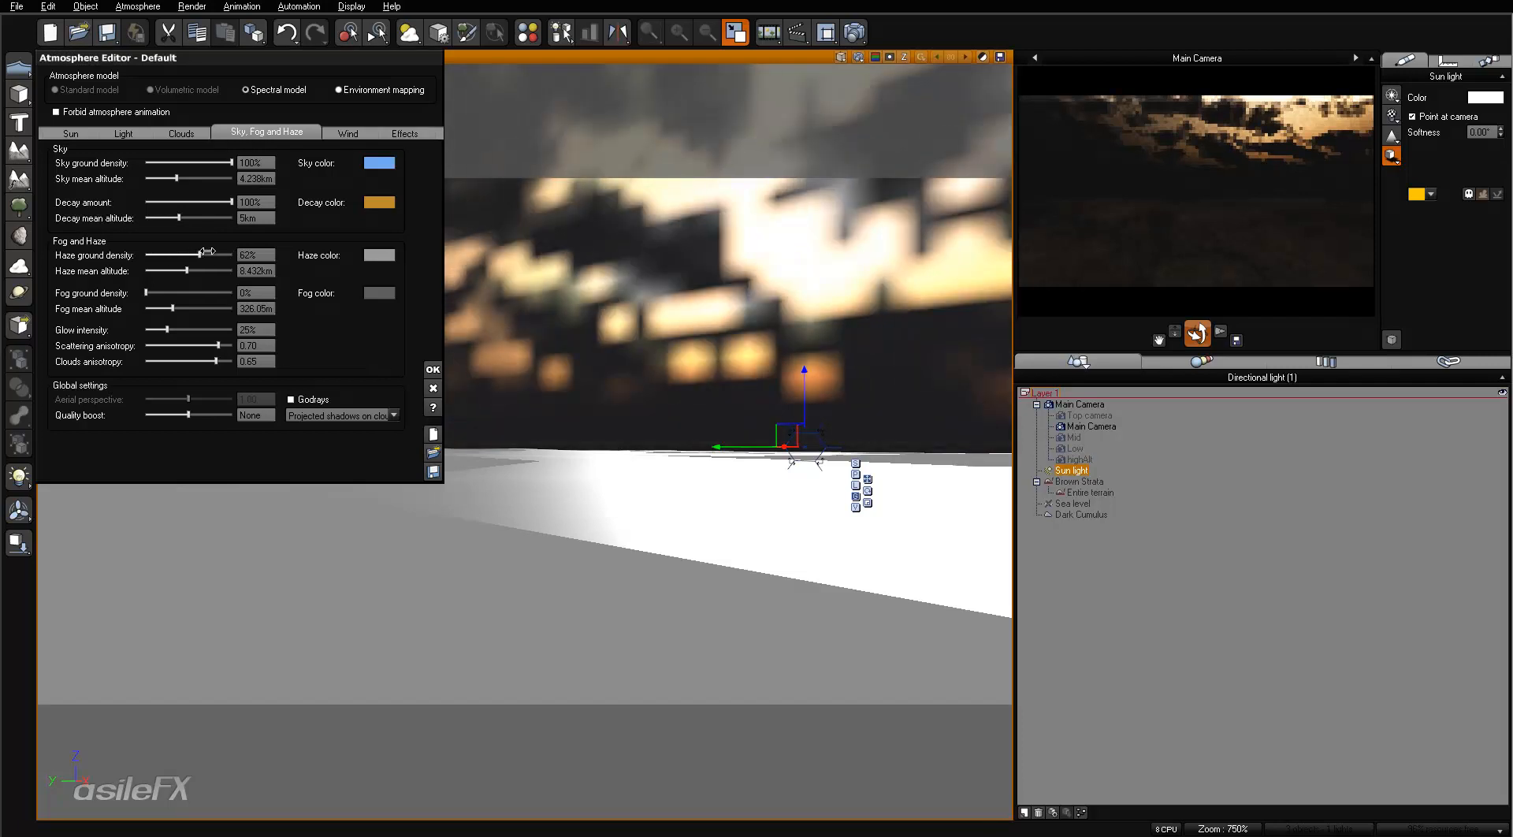
{"action": "mouse_move", "coordinate": [207, 252]}
{"action": "left_mouse_down"}
{"action": "mouse_move", "coordinate": [175, 251]}
{"action": "mouse_move", "coordinate": [195, 253]}
{"action": "left_mouse_up"}
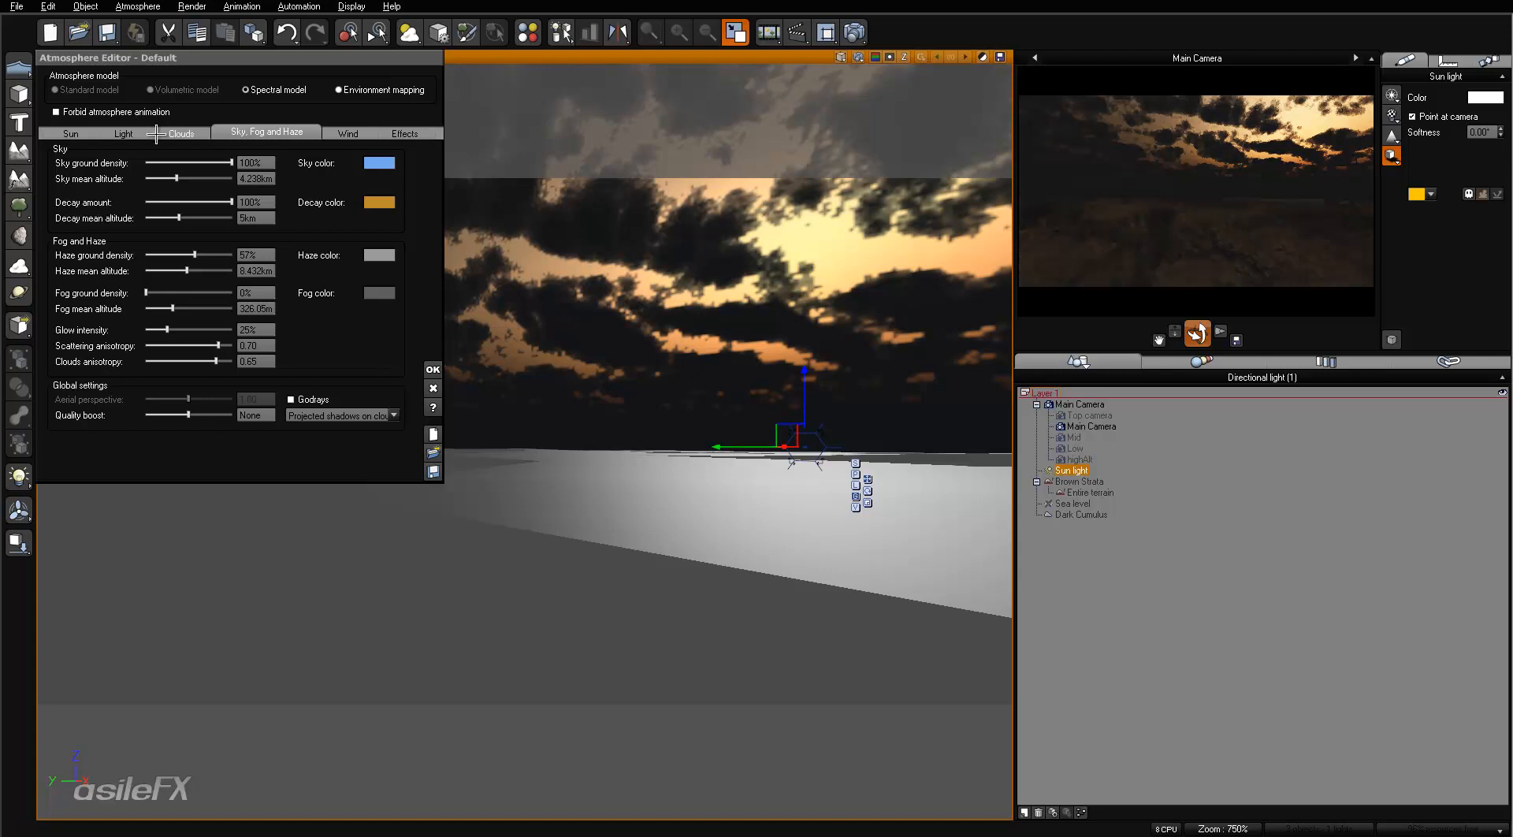
{"action": "right_click", "coordinate": [1234, 266]}
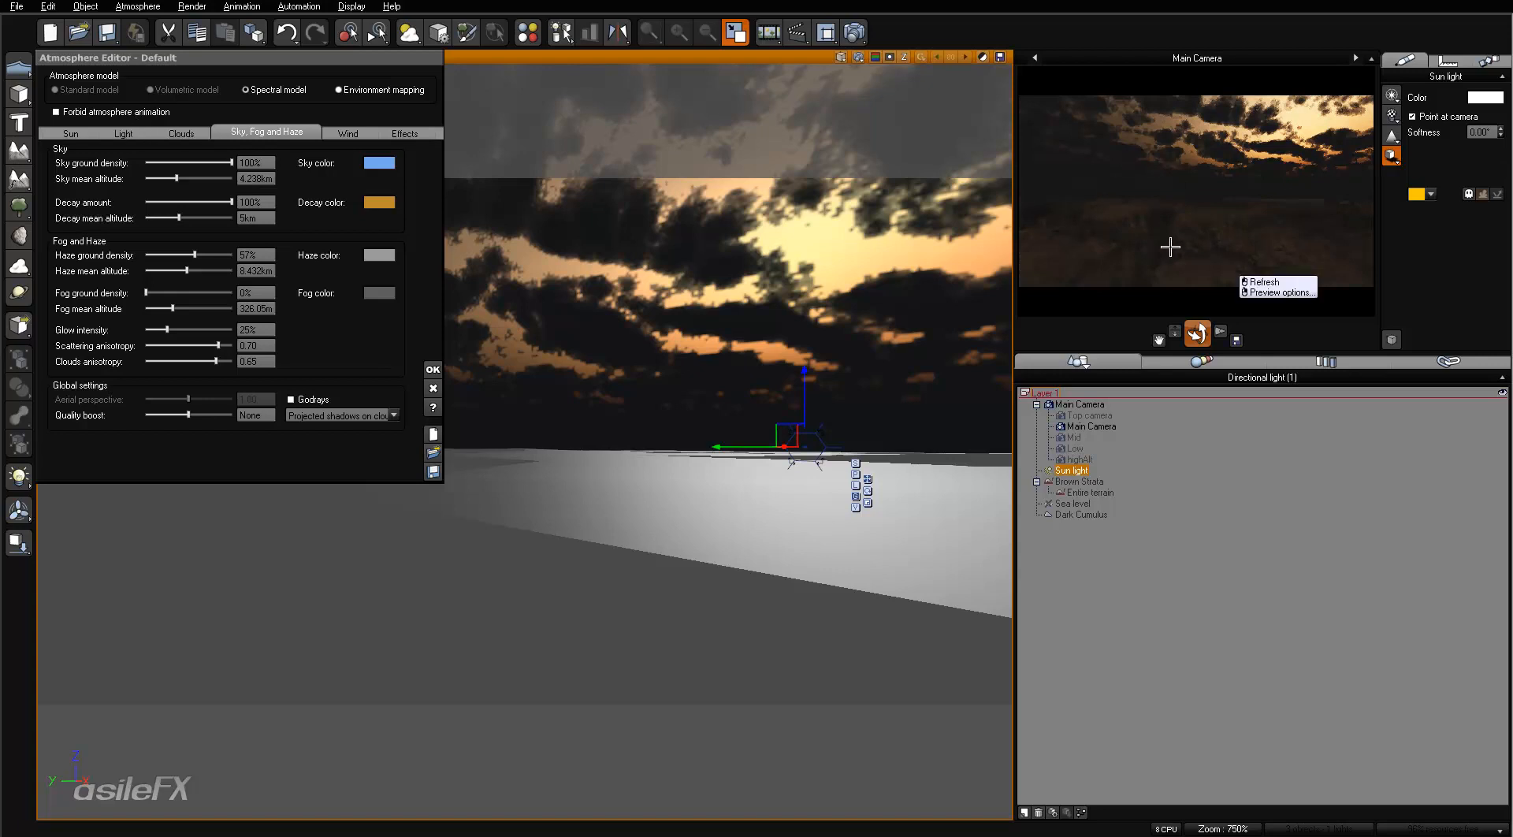
{"action": "left_click", "coordinate": [123, 131]}
{"action": "right_click", "coordinate": [391, 207]}
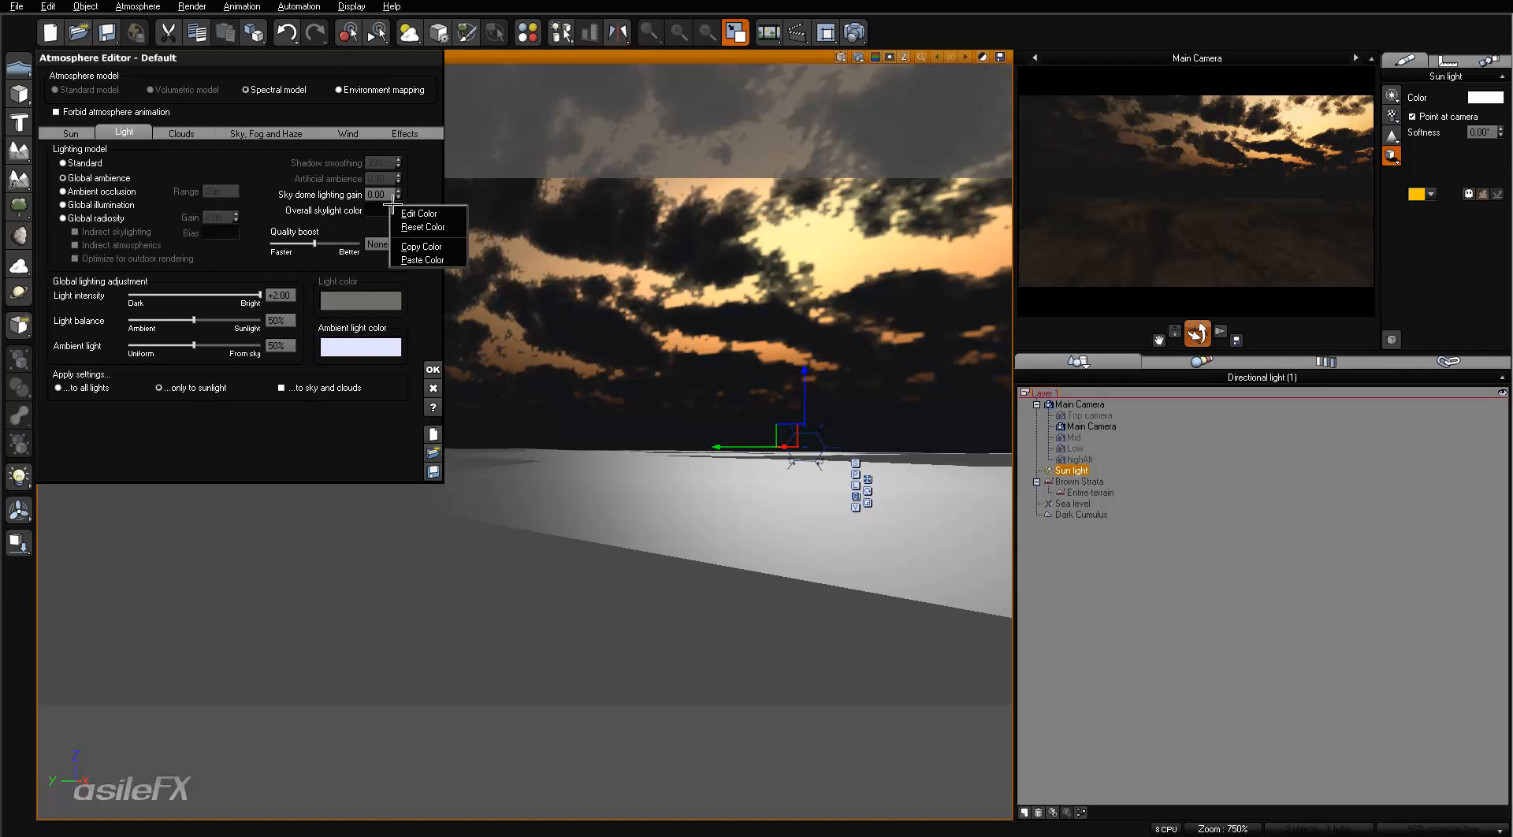
{"action": "left_click", "coordinate": [412, 209]}
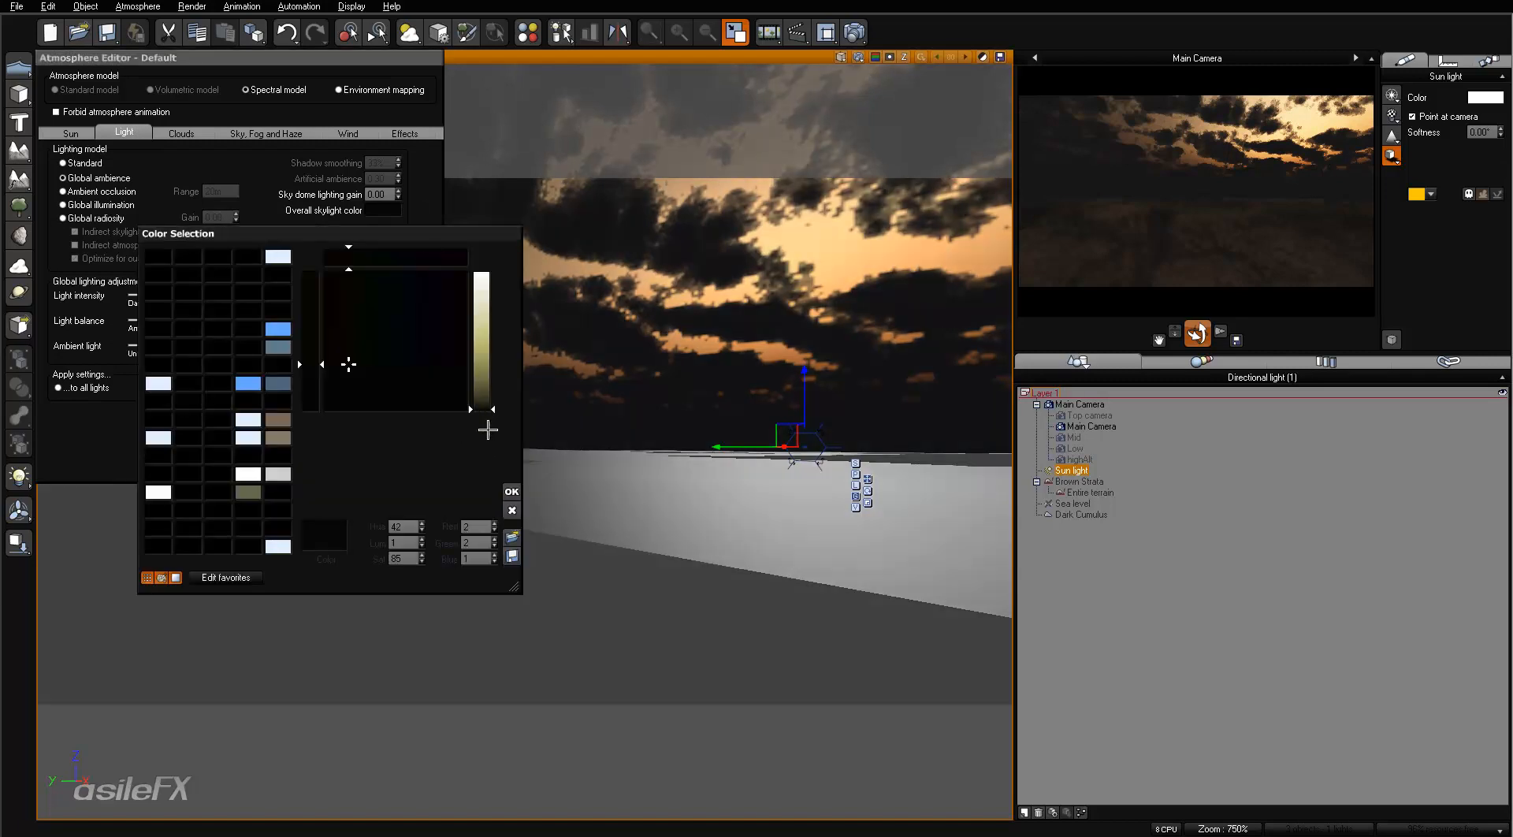
{"action": "left_click", "coordinate": [510, 512]}
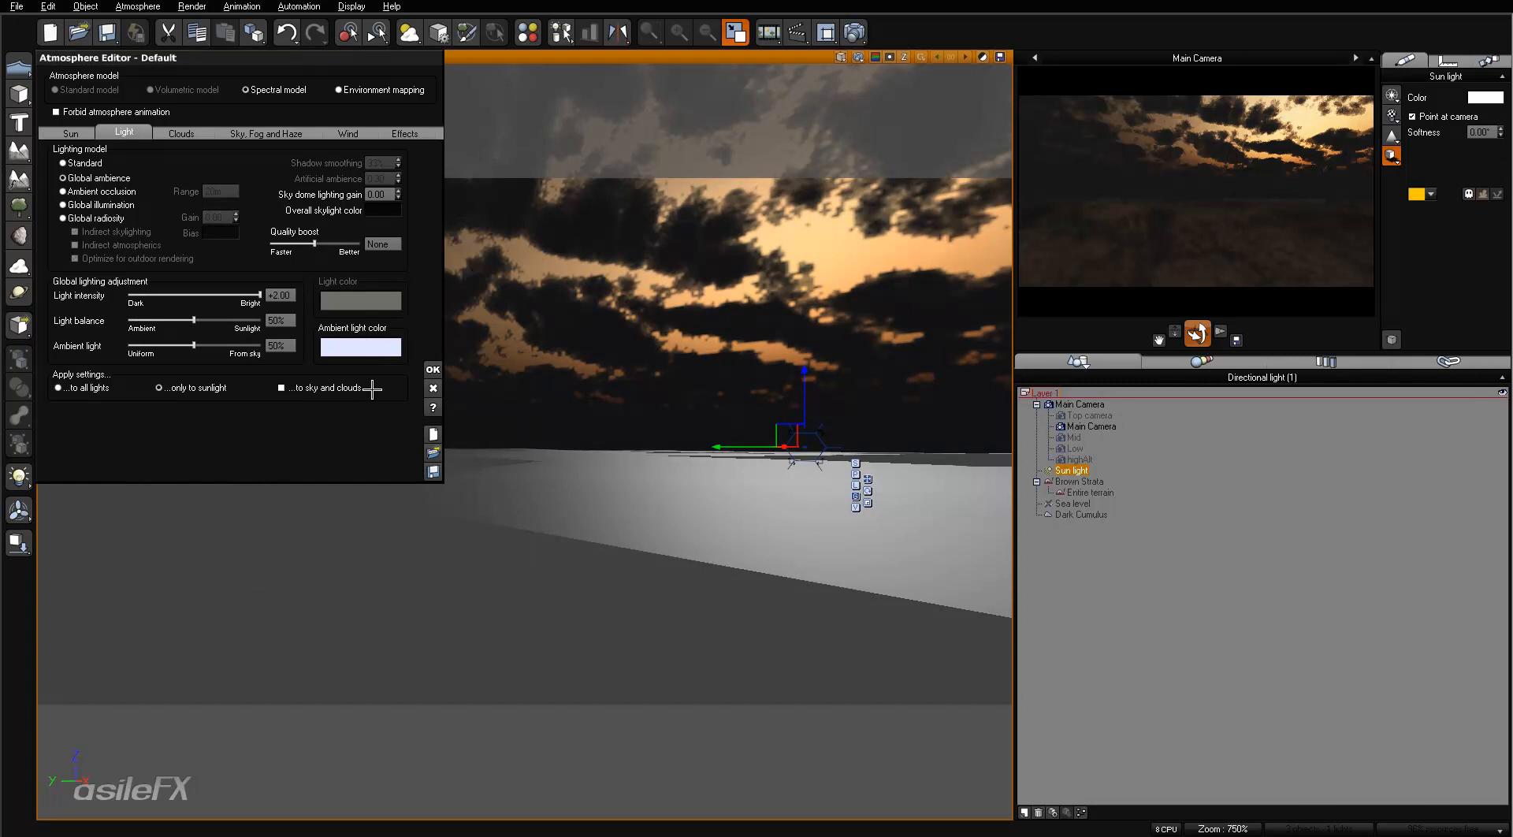
- Set the sky dome lighting gain to -1 and refresh the main camera preview
{"action": "left_click", "coordinate": [377, 194]}
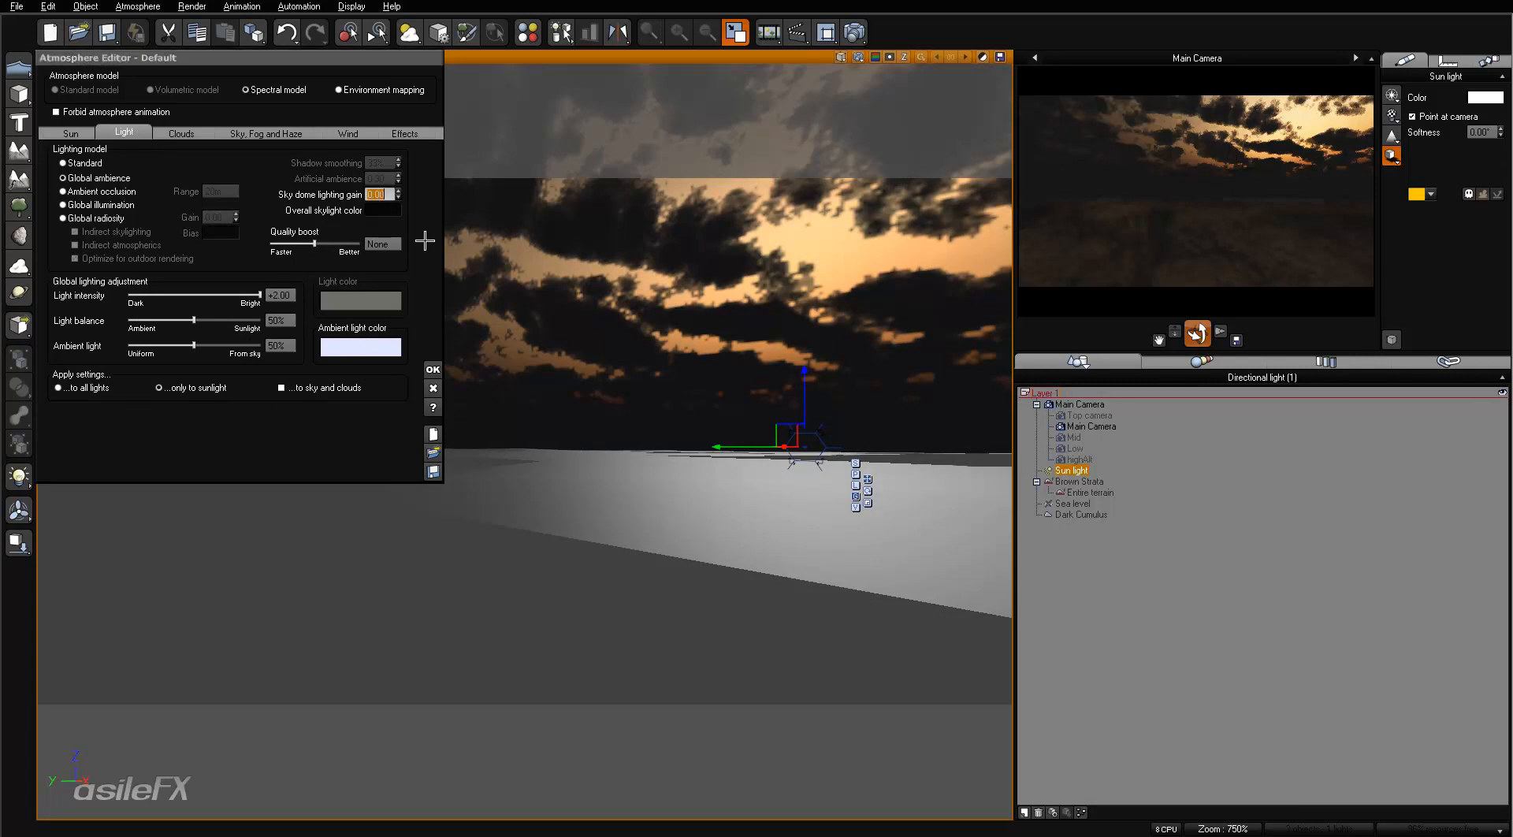
{"action": "type", "text": "-1"}
{"action": "key", "text": "Return"}
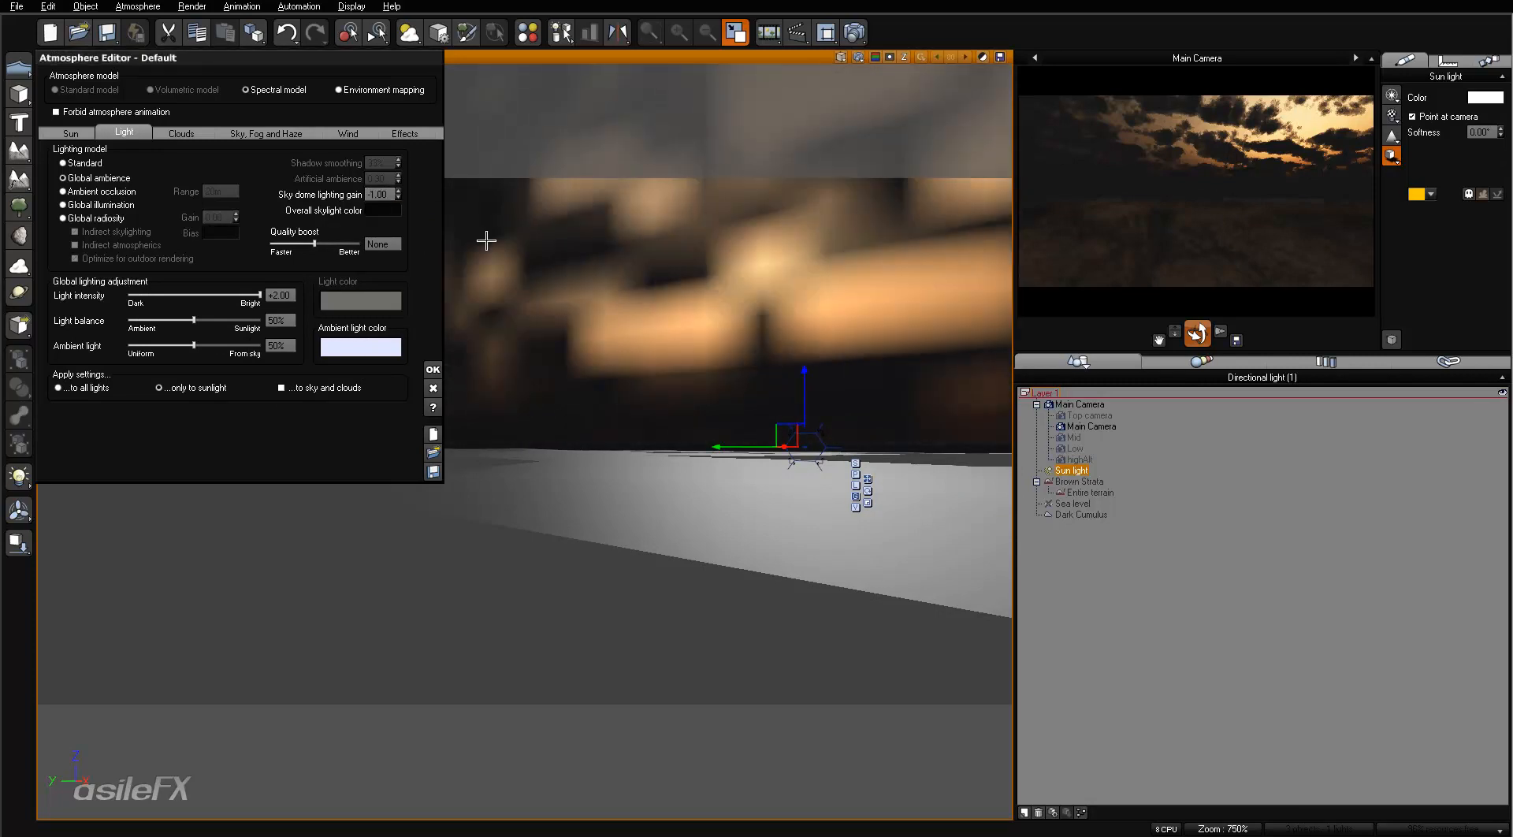
{"action": "right_click", "coordinate": [1327, 231]}
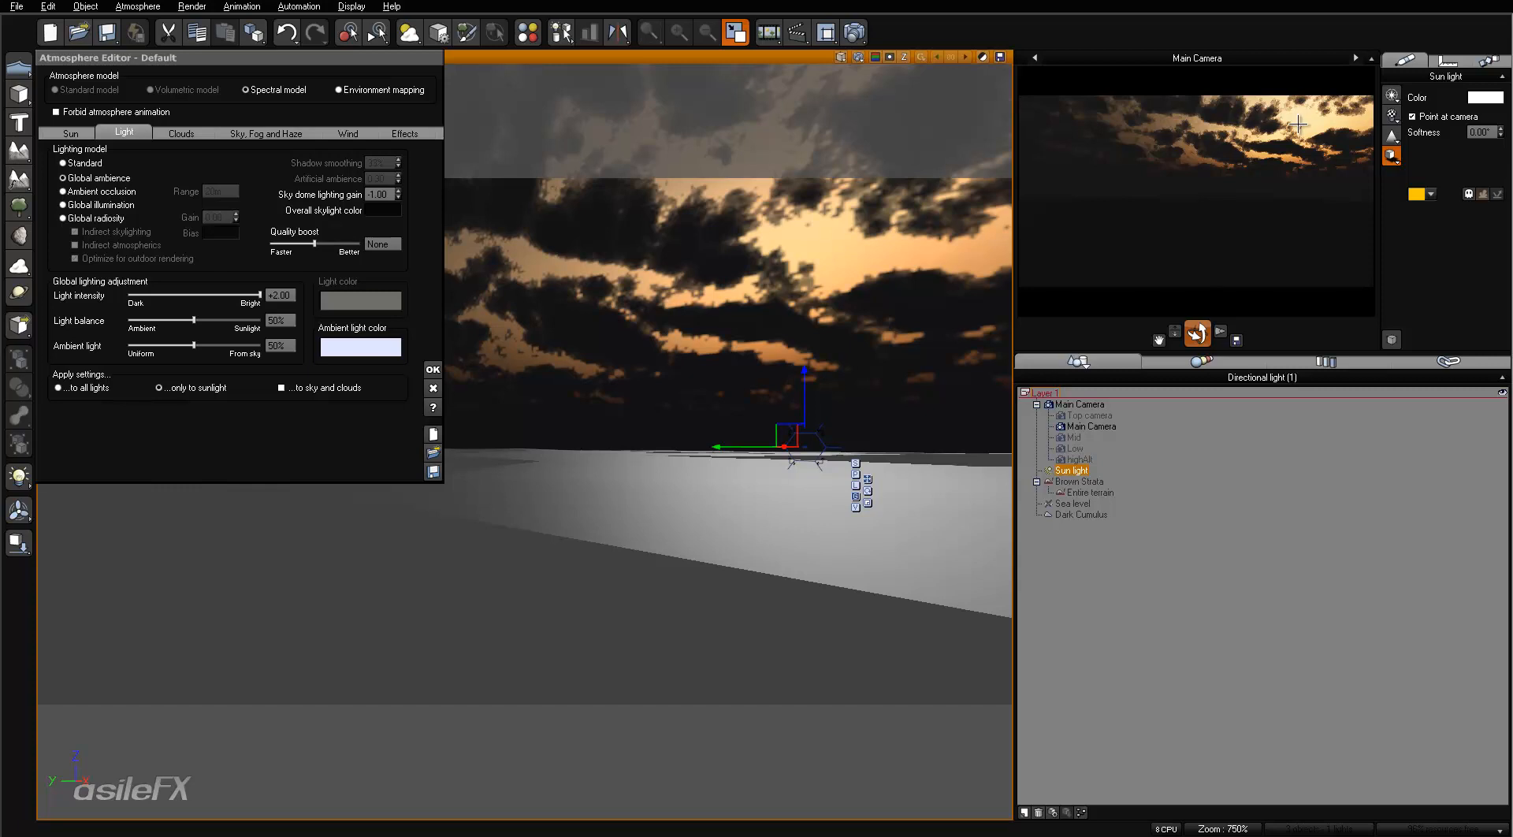
{"action": "right_click", "coordinate": [1240, 129]}
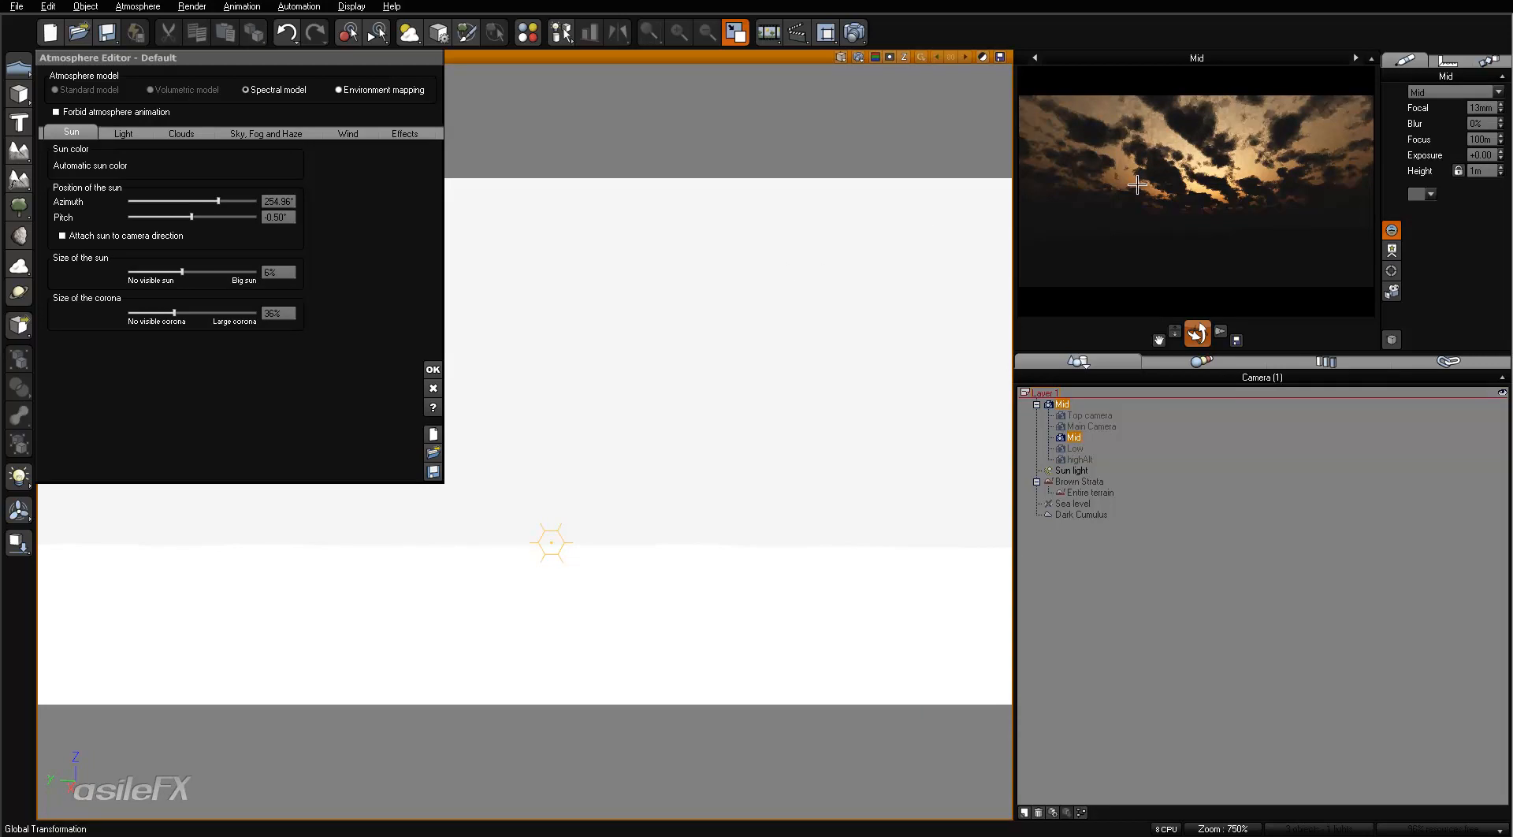
- Refresh the Mid camera preview and switch through the Low camera to the highAlt camera
{"action": "right_click", "coordinate": [1245, 221]}
{"action": "left_click", "coordinate": [1355, 57]}
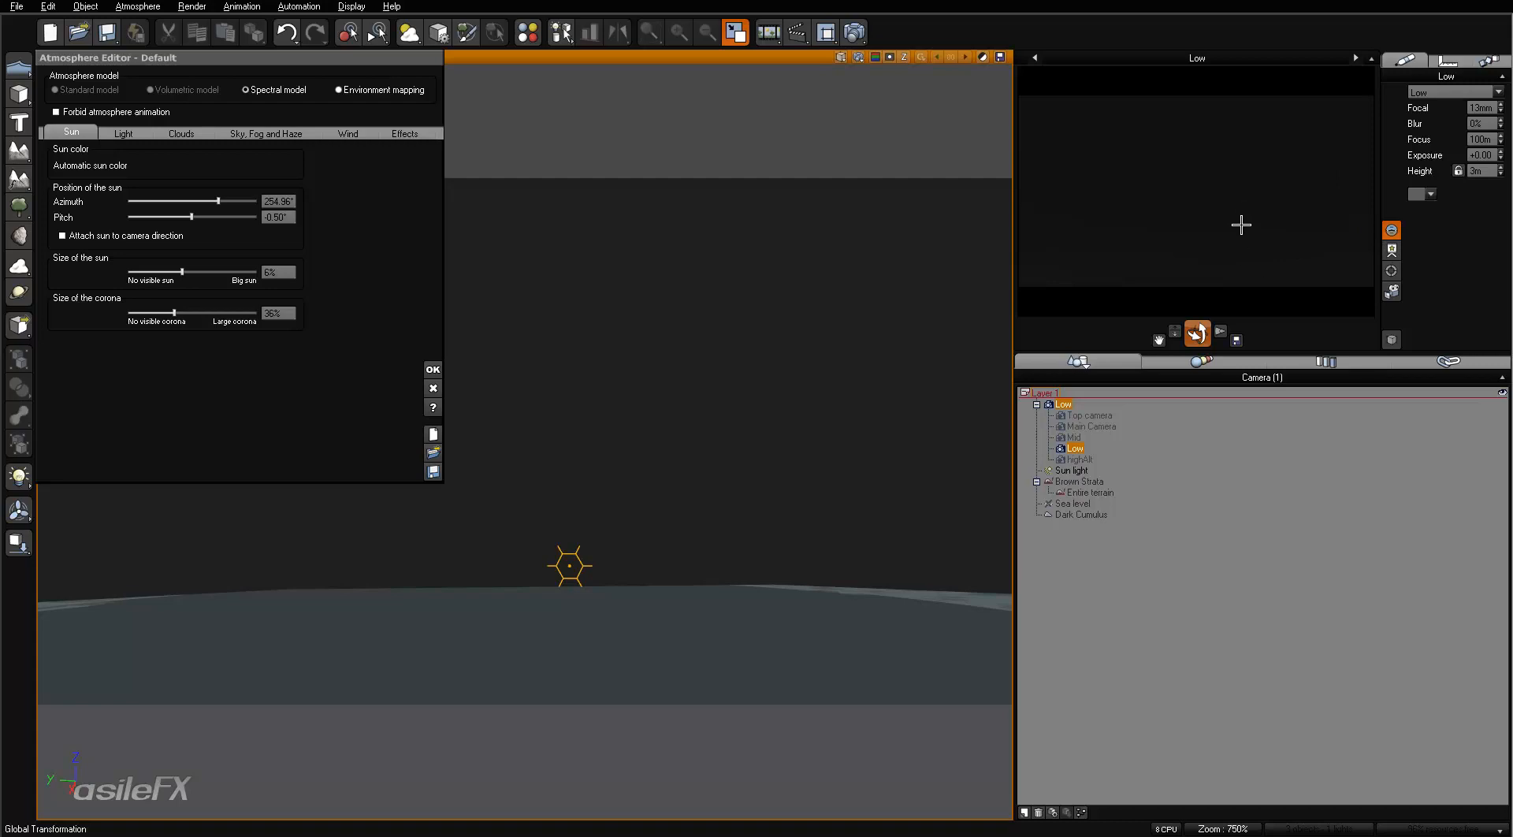
{"action": "left_click", "coordinate": [1354, 59]}
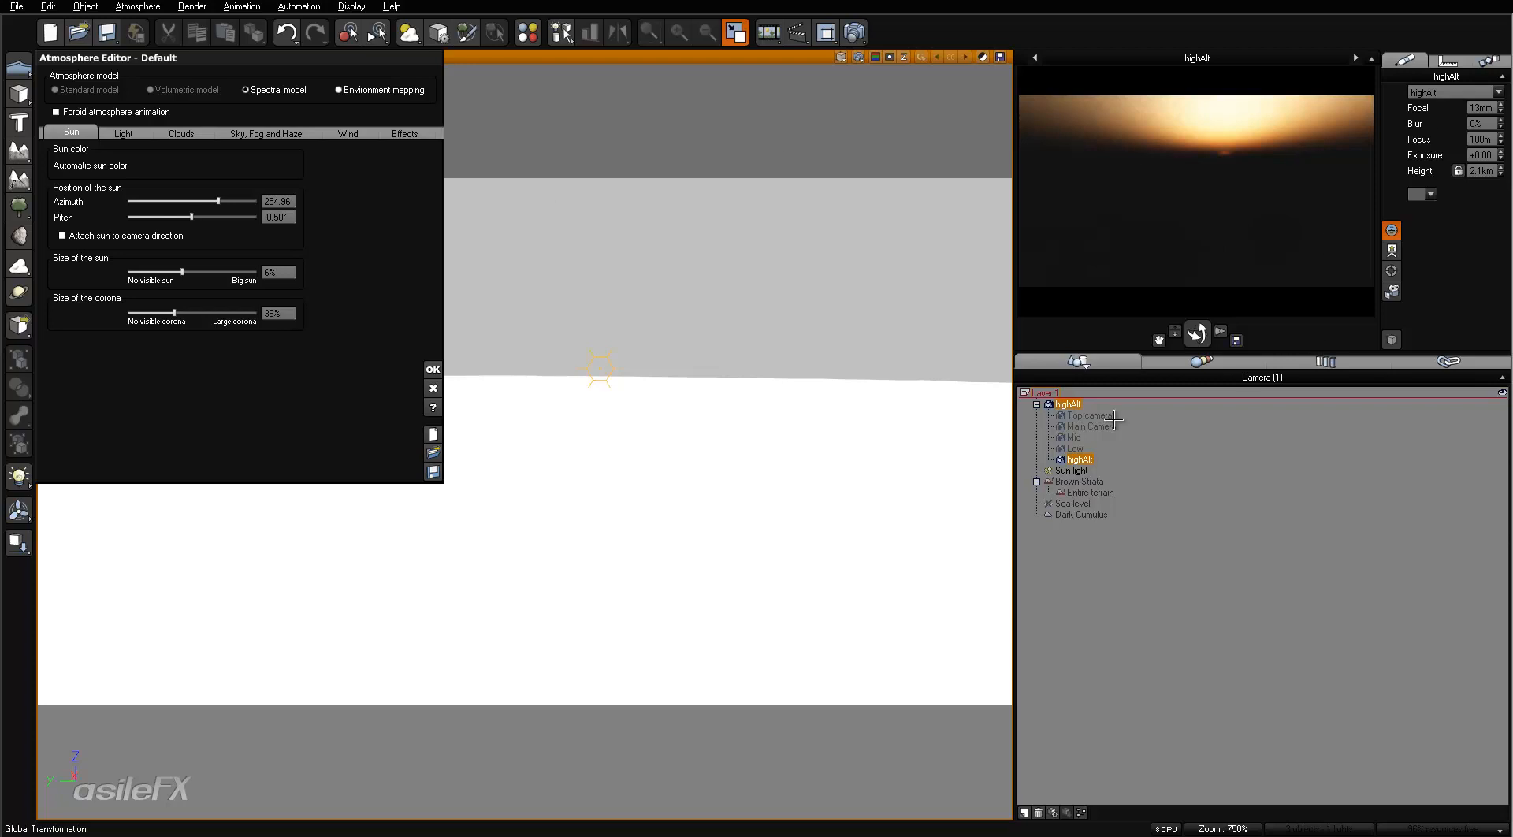
- Check the exposure and film settings in the highAlt camera's advanced options and close them
{"action": "double_click", "coordinate": [1079, 459]}
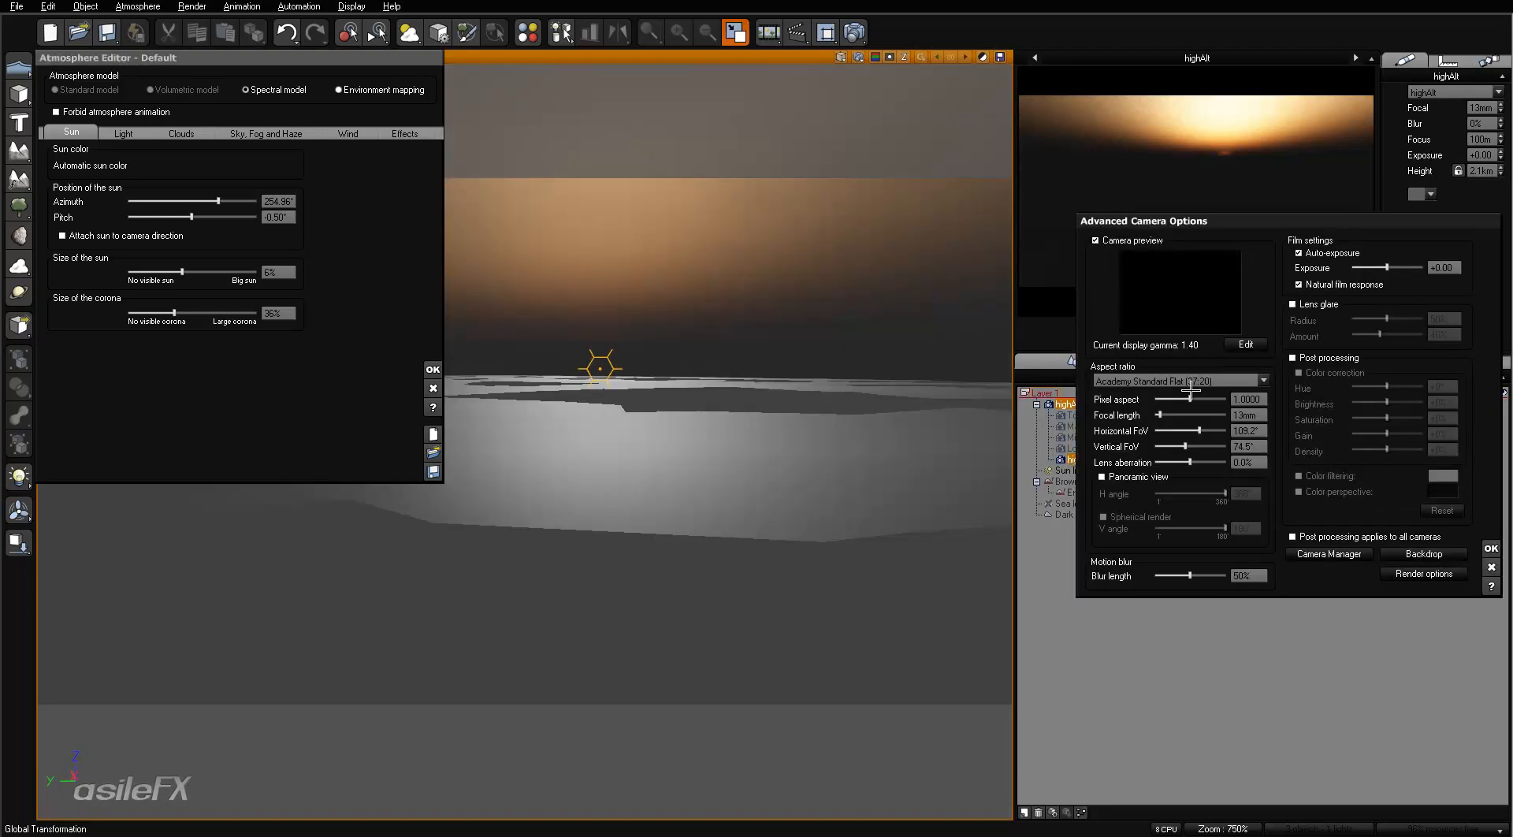
{"action": "mouse_move", "coordinate": [1393, 265]}
{"action": "left_mouse_down"}
{"action": "mouse_move", "coordinate": [1441, 263]}
{"action": "mouse_move", "coordinate": [1387, 267]}
{"action": "left_mouse_up"}
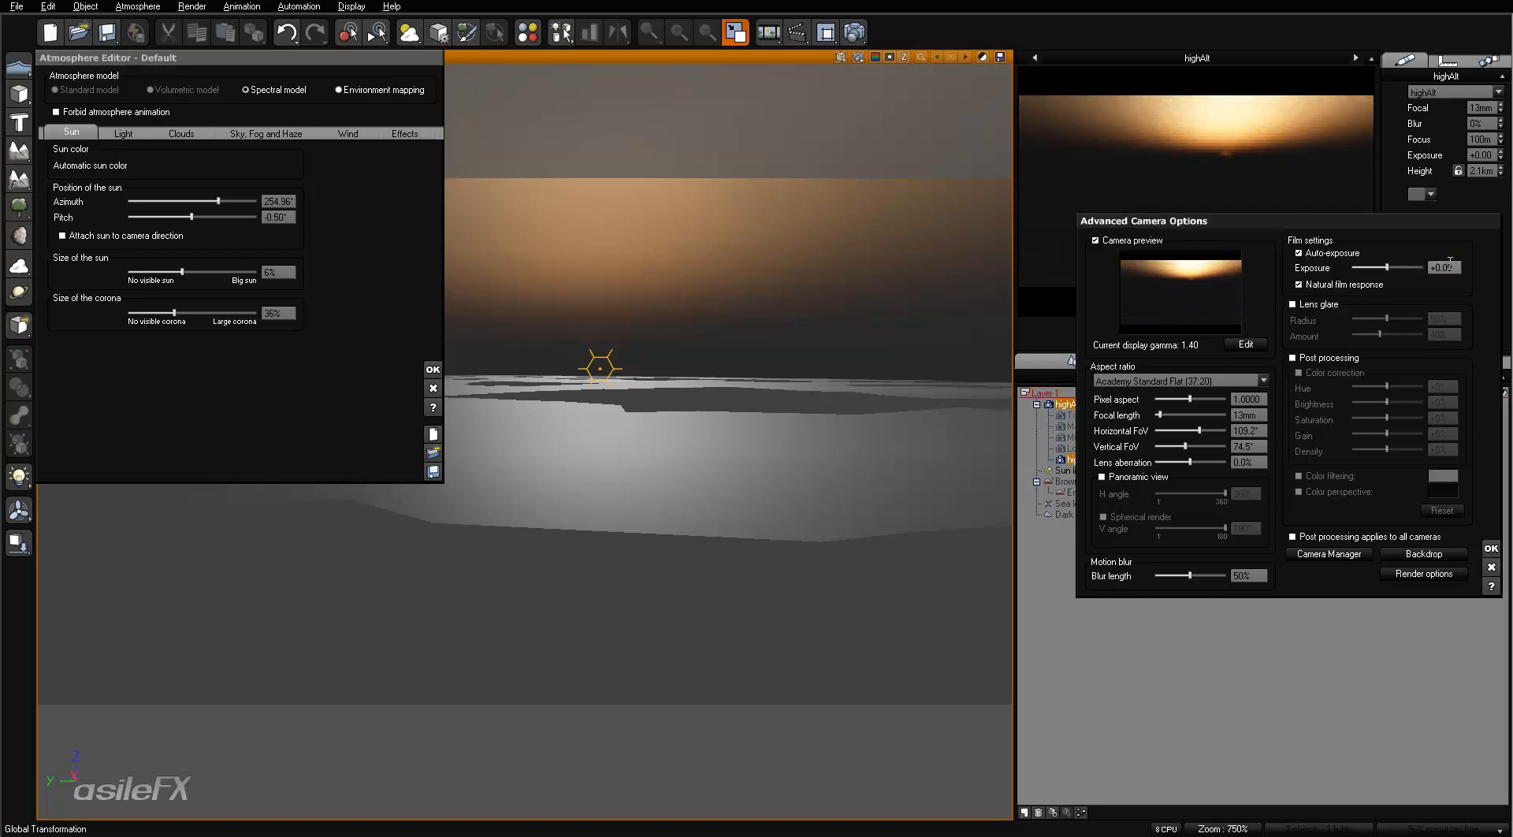
{"action": "left_click", "coordinate": [1491, 547]}
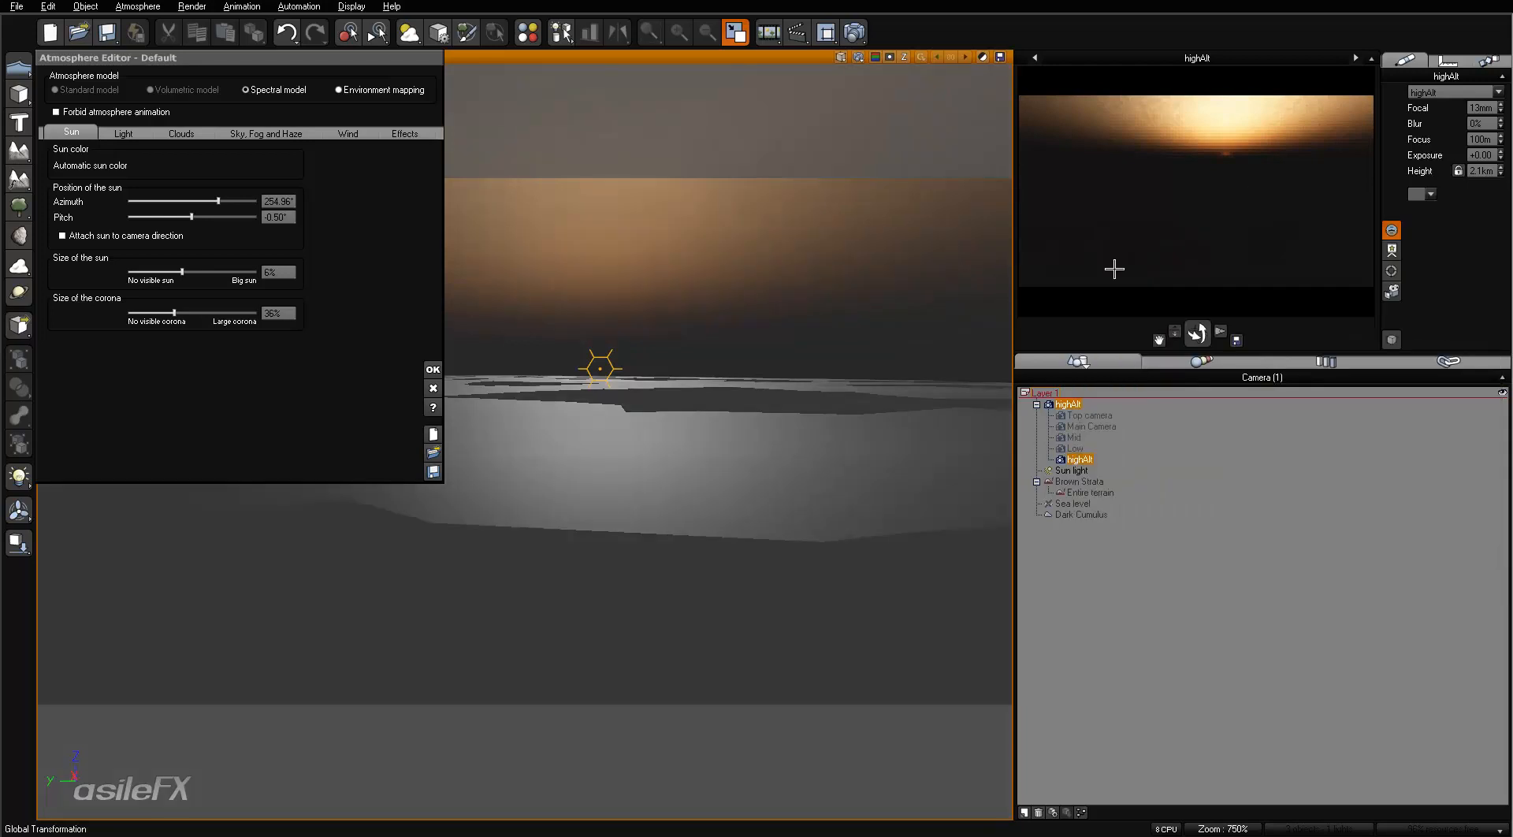
- Set the atmosphere's global light intensity to 0 and refresh the highAlt camera preview
{"action": "left_click", "coordinate": [193, 134]}
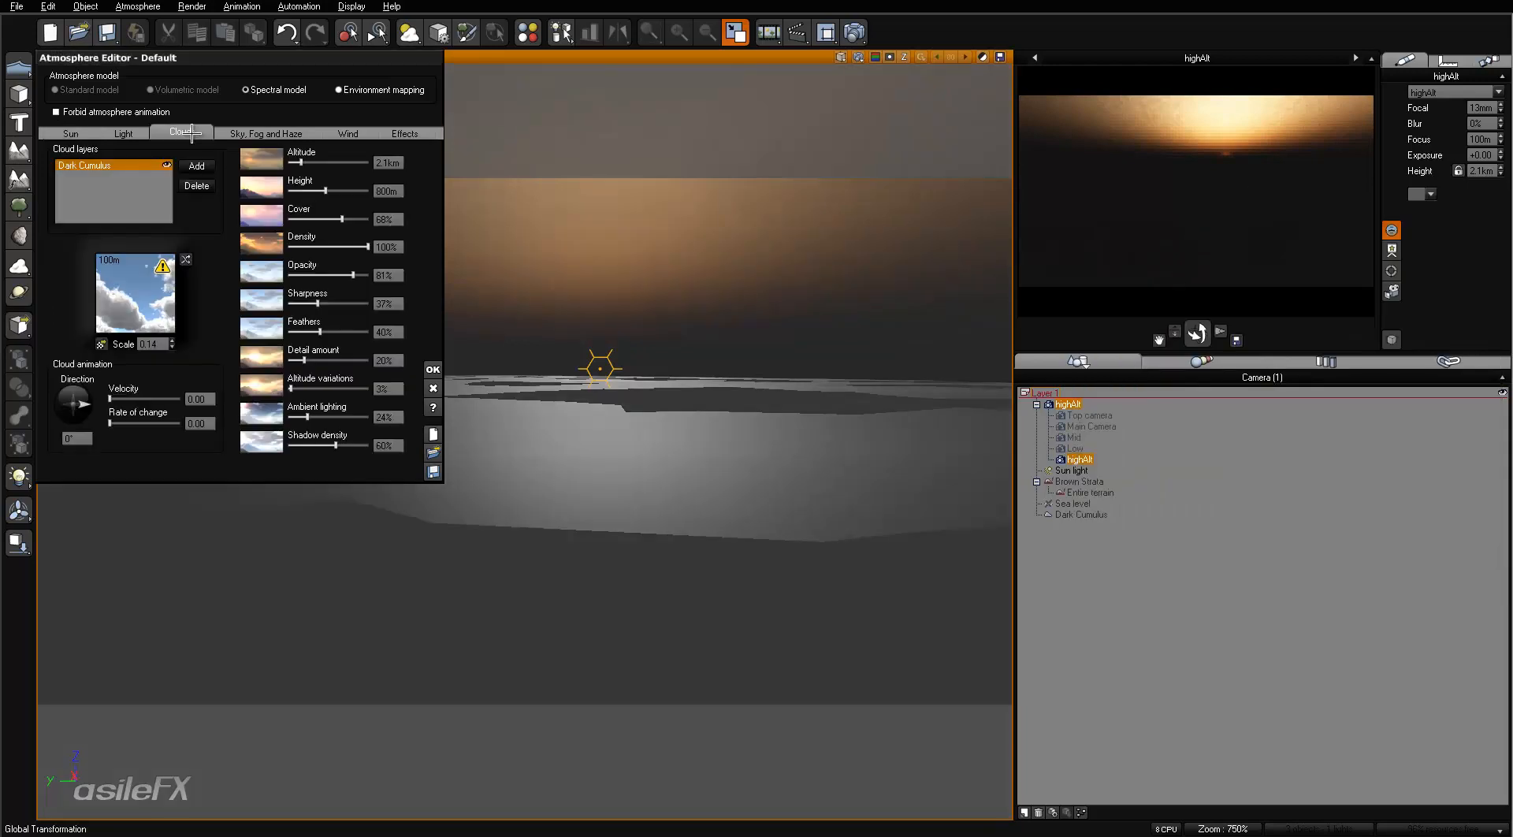
{"action": "left_click", "coordinate": [152, 134]}
{"action": "left_click", "coordinate": [280, 294]}
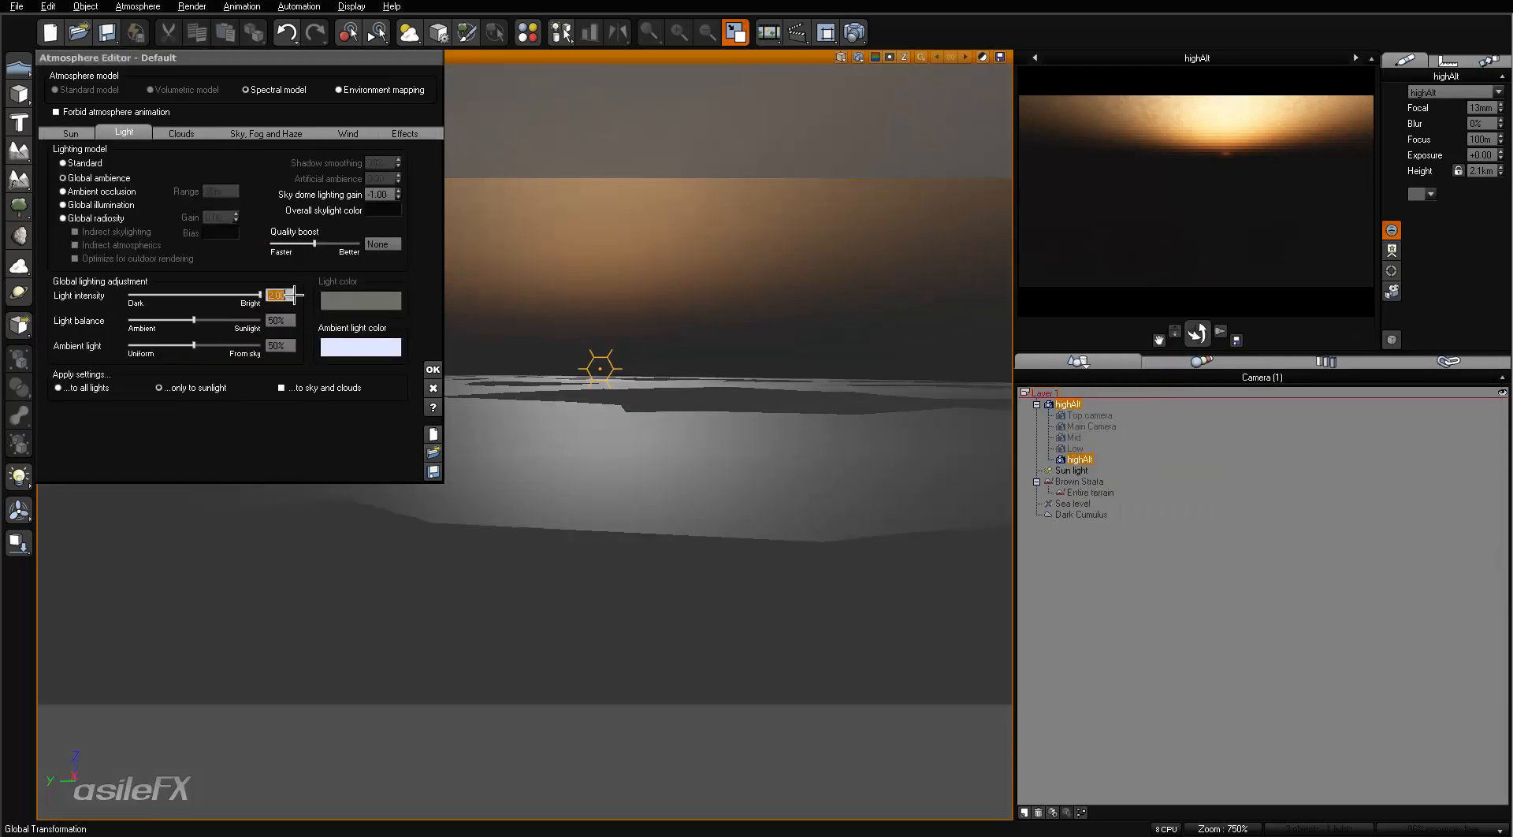
{"action": "type", "text": "0"}
{"action": "key", "text": "Return"}
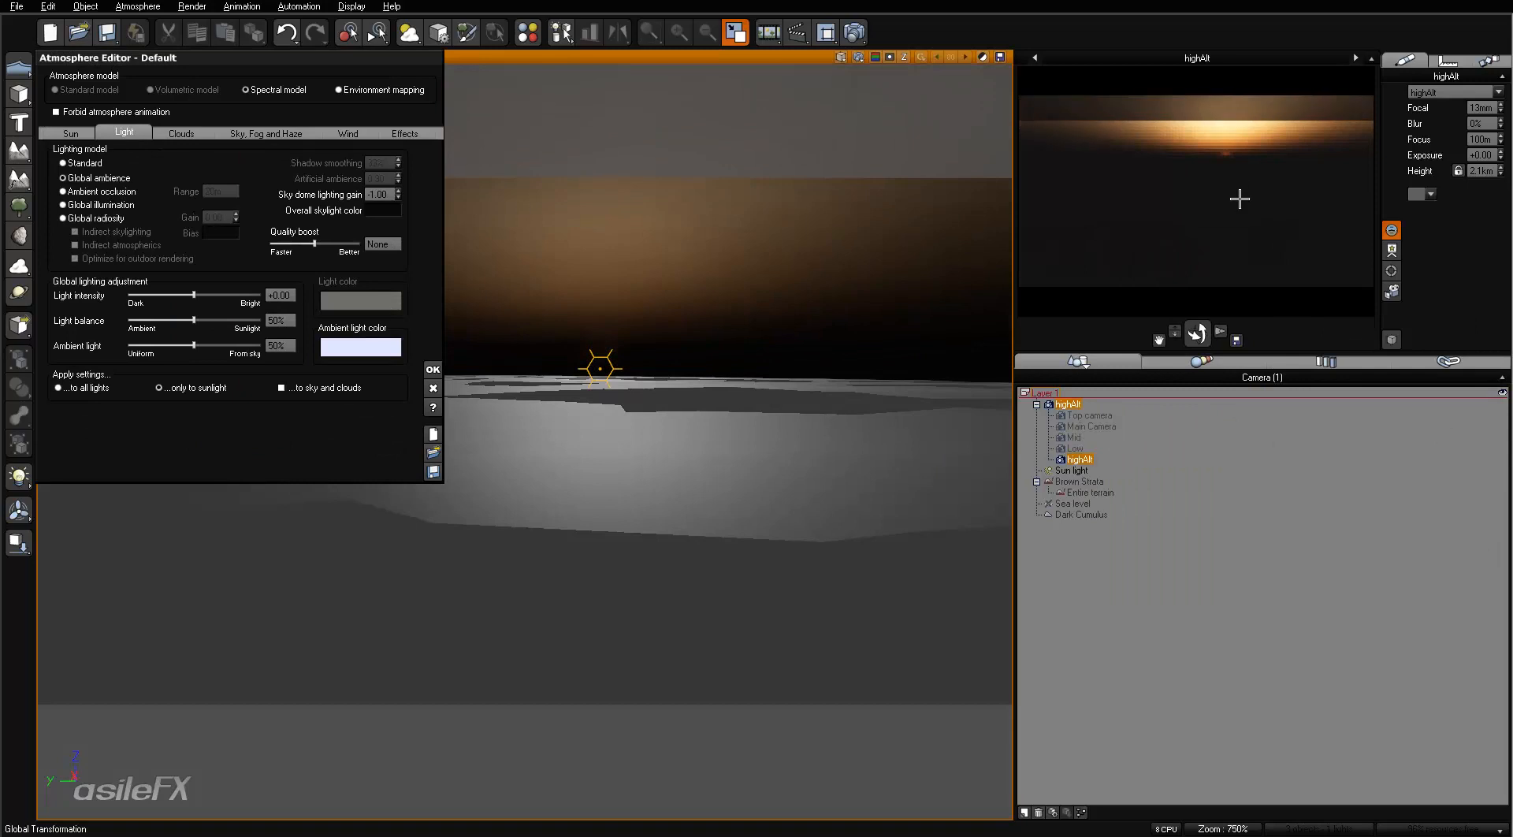
{"action": "right_click", "coordinate": [1164, 214]}
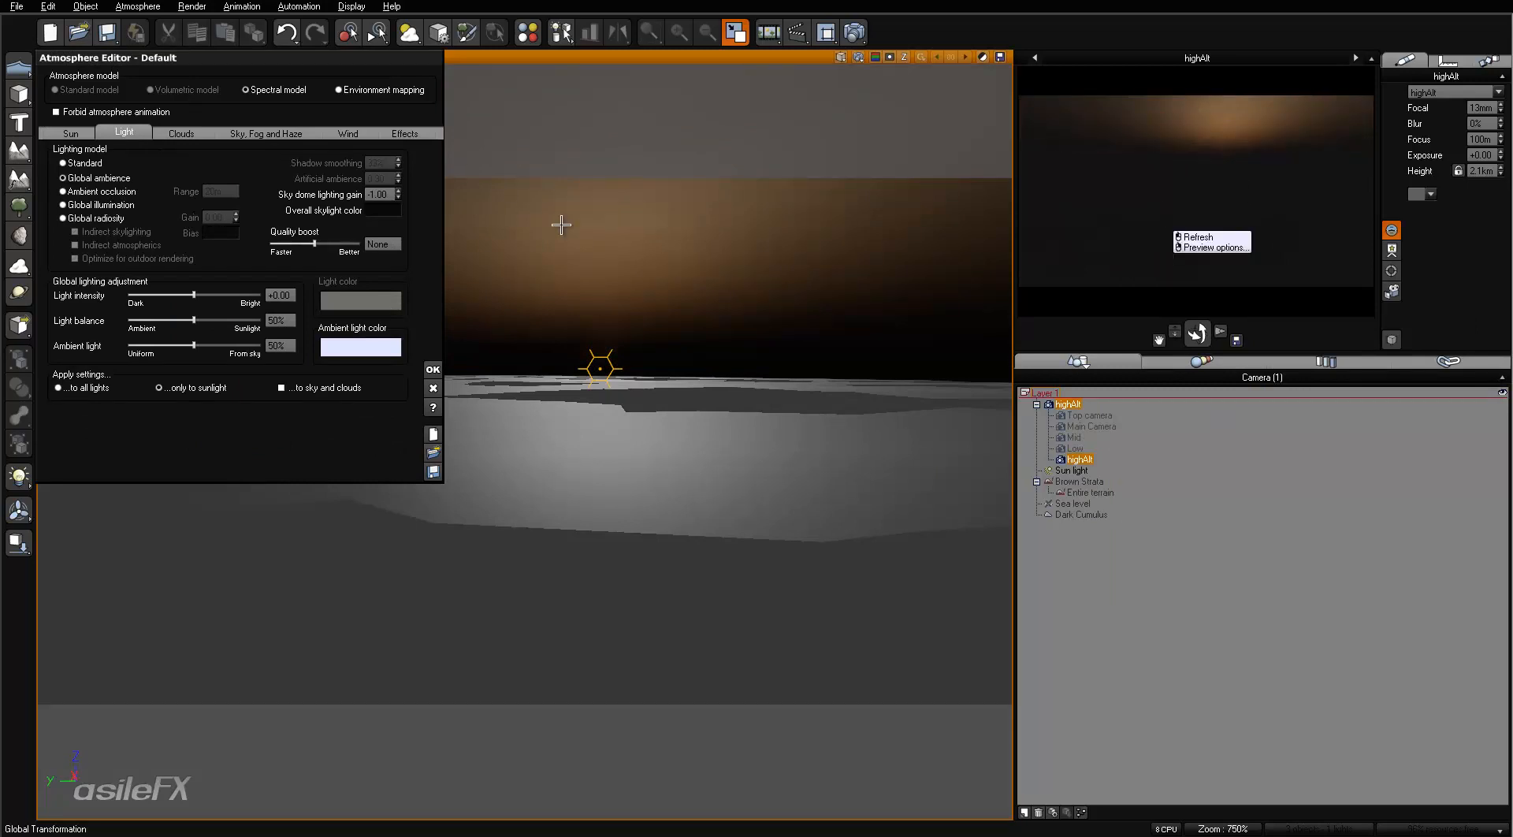
- Set the sky dome lighting gain back to 0
{"action": "left_click", "coordinate": [383, 194]}
{"action": "type", "text": "0"}
{"action": "key", "text": "Return"}
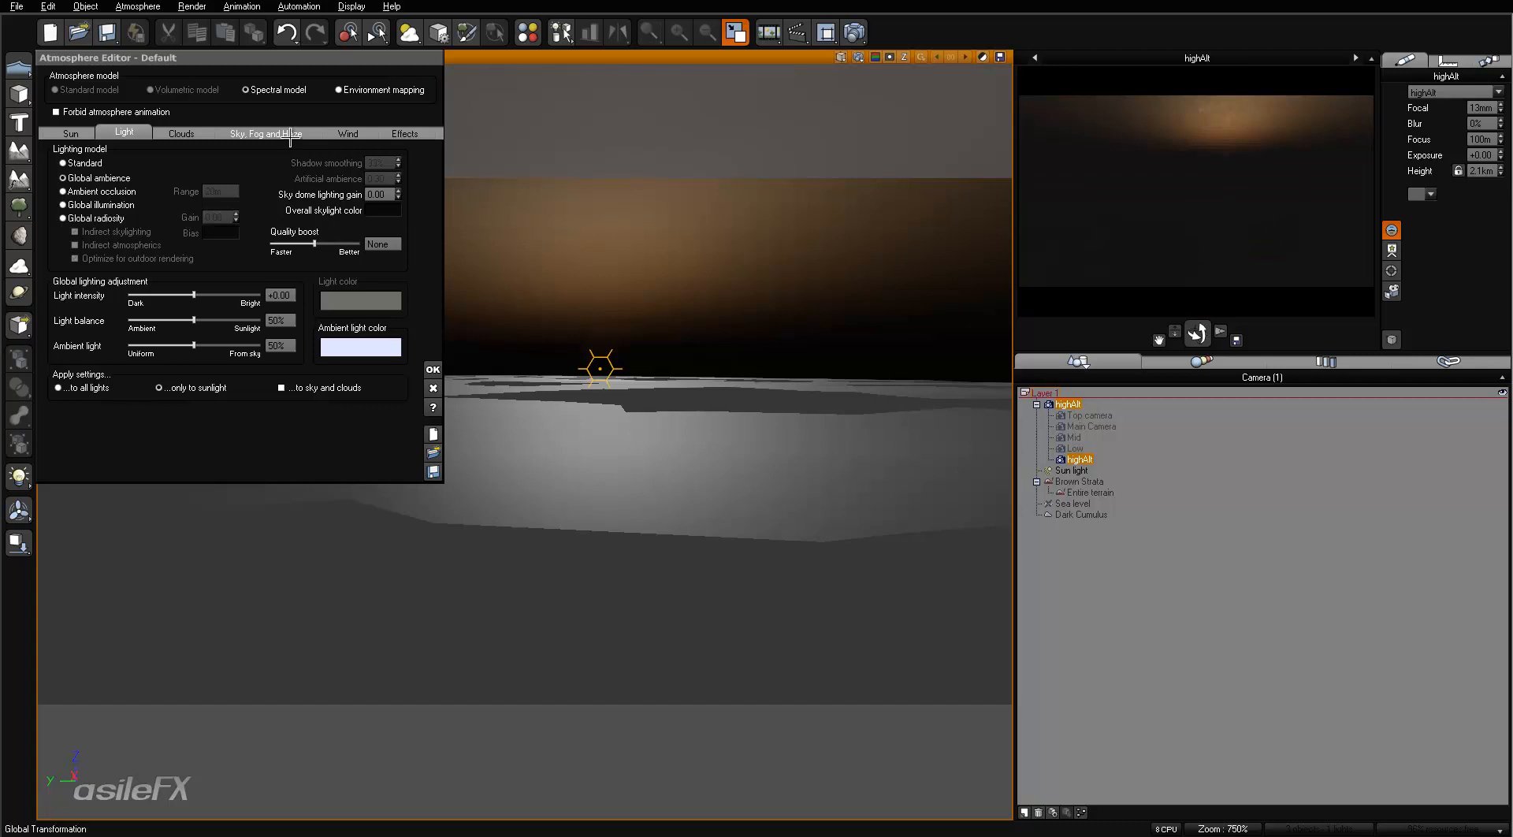
- Check the sky, fog and haze settings and refresh the highAlt camera preview
{"action": "left_click", "coordinate": [250, 132]}
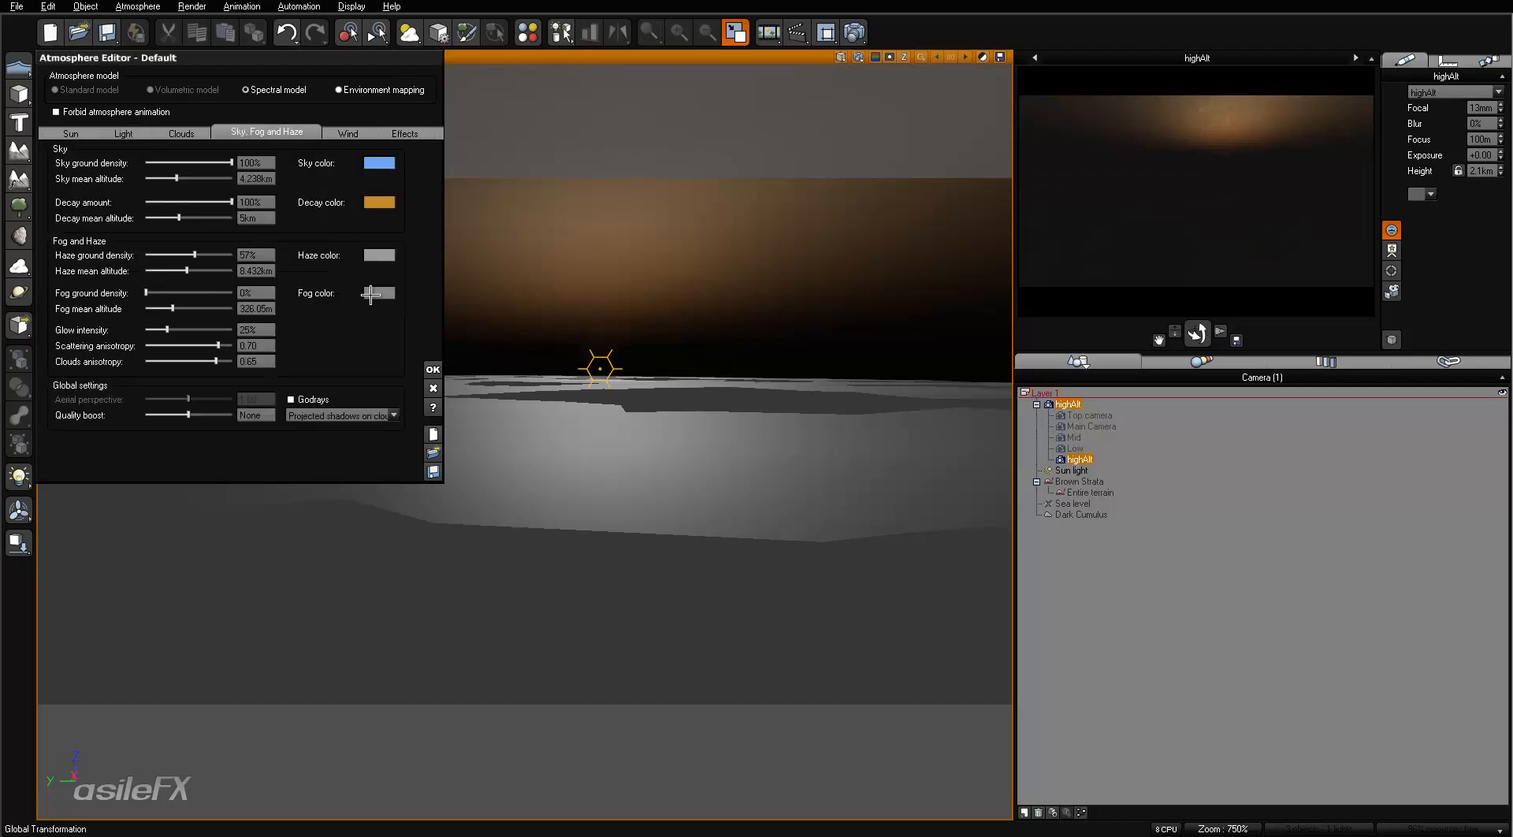
{"action": "right_click", "coordinate": [1305, 196]}
{"action": "right_click", "coordinate": [1265, 275]}
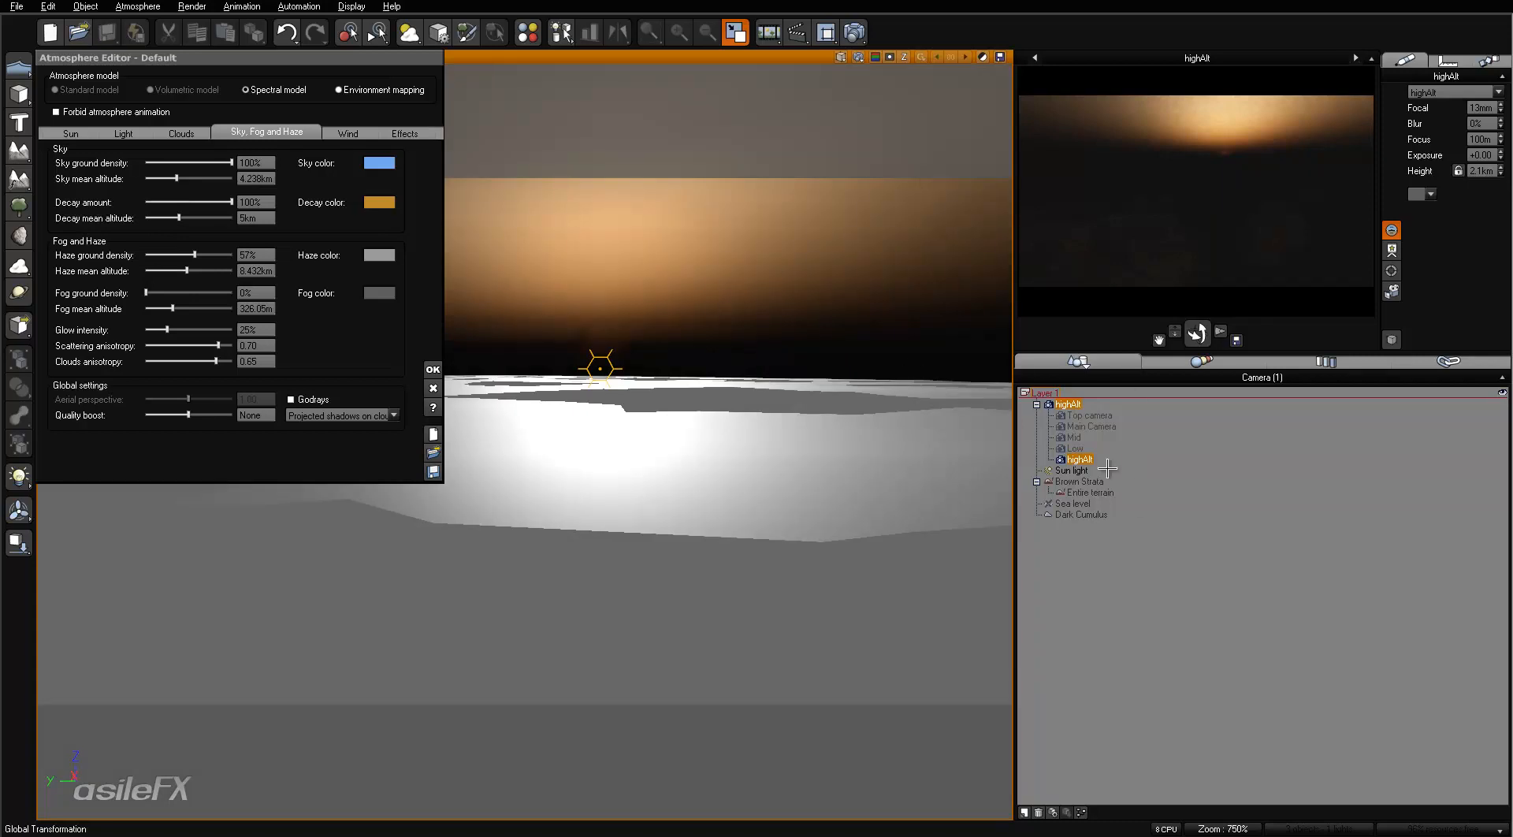
- Select the sun light and enable its Point at camera option
{"action": "left_click", "coordinate": [1068, 470]}
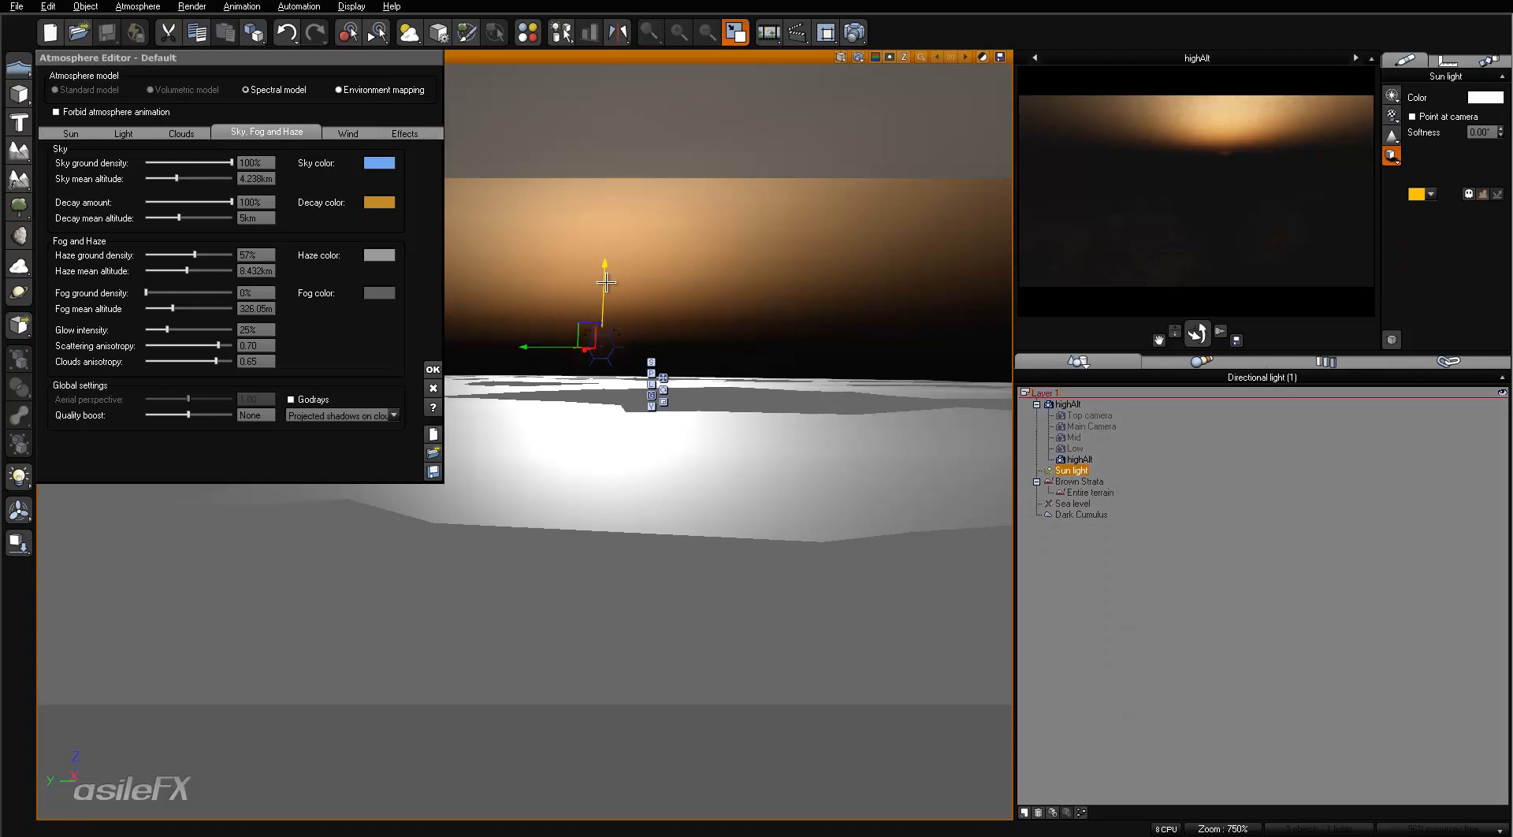
{"action": "left_click", "coordinate": [1412, 116]}
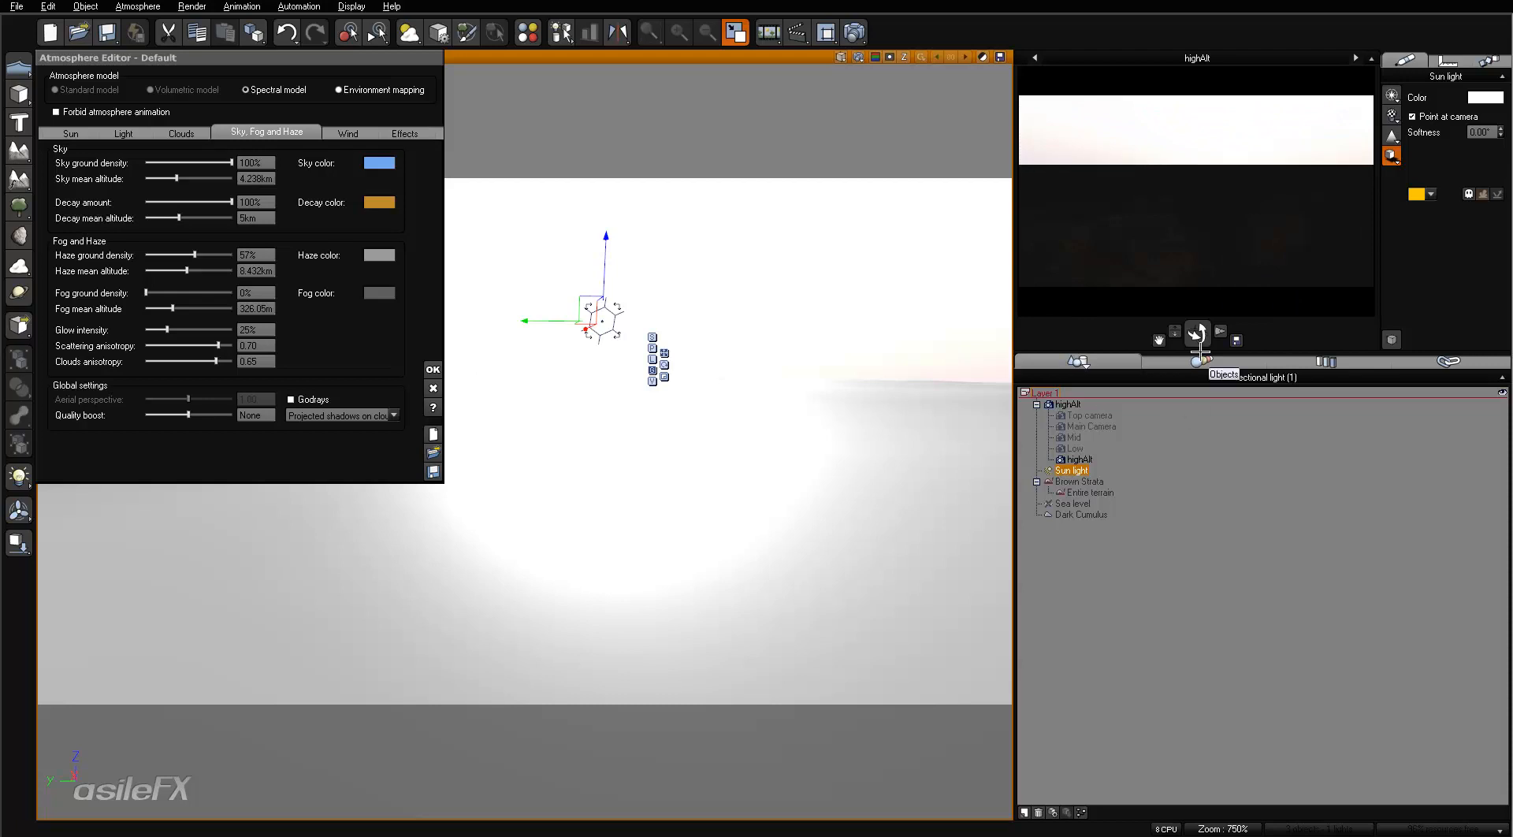
- Set the sky mean altitude to 4.5 km and the decay mean altitude to 2 km
{"action": "left_click", "coordinate": [124, 133]}
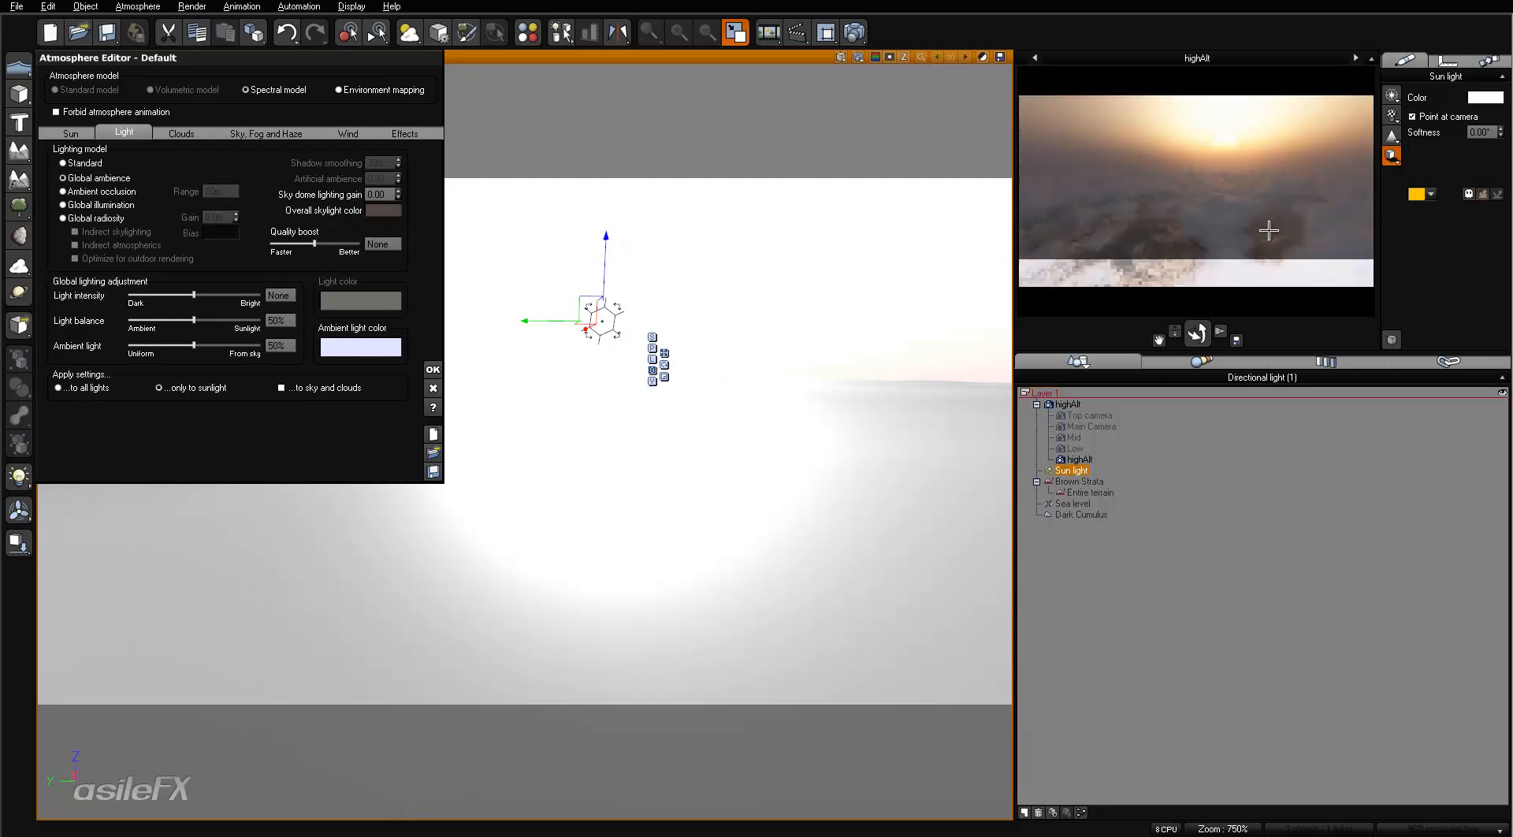
{"action": "left_click", "coordinate": [269, 134]}
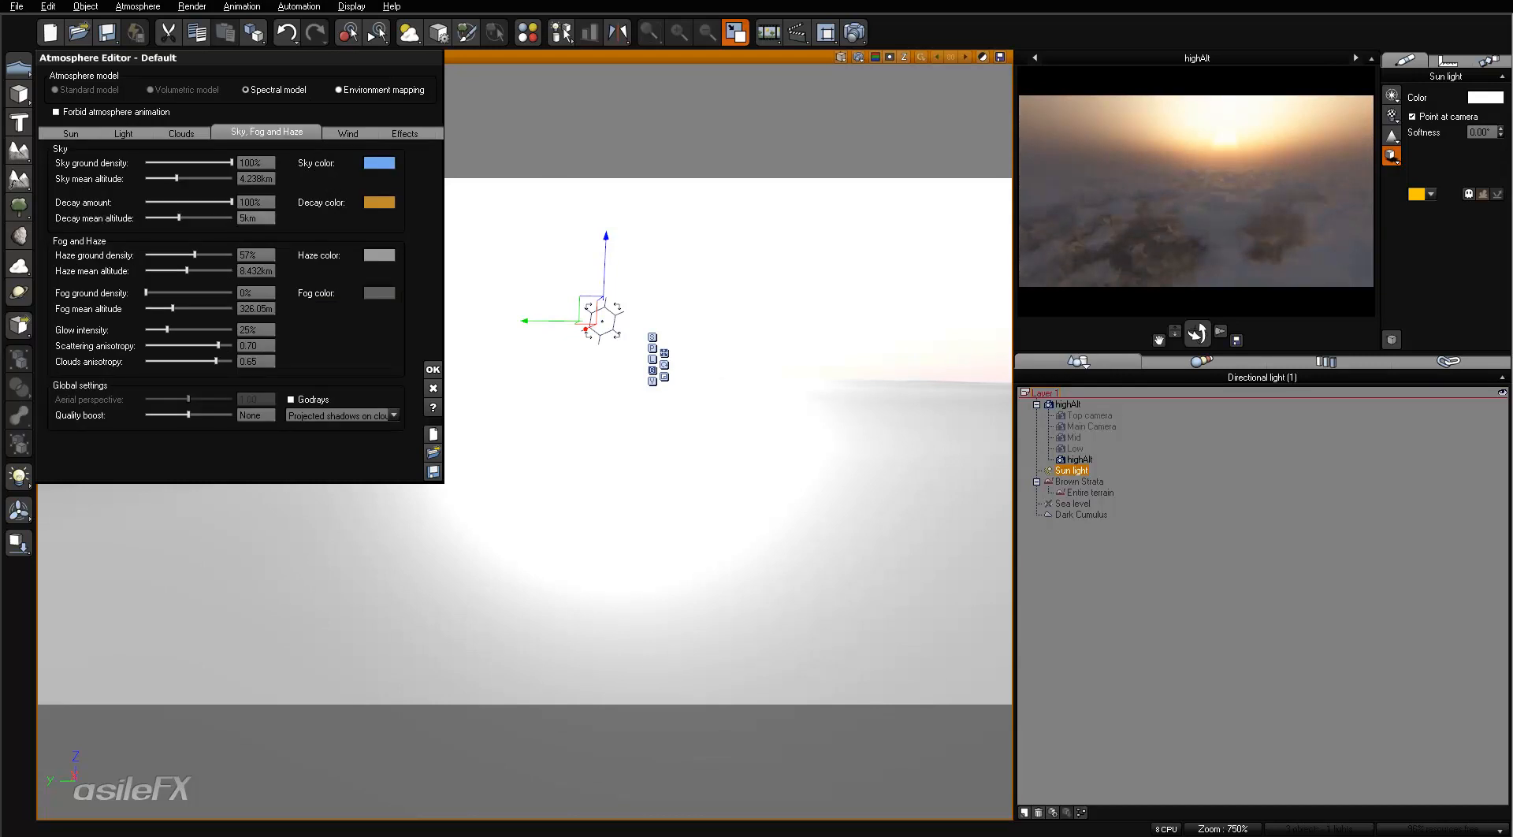
{"action": "left_click", "coordinate": [267, 176]}
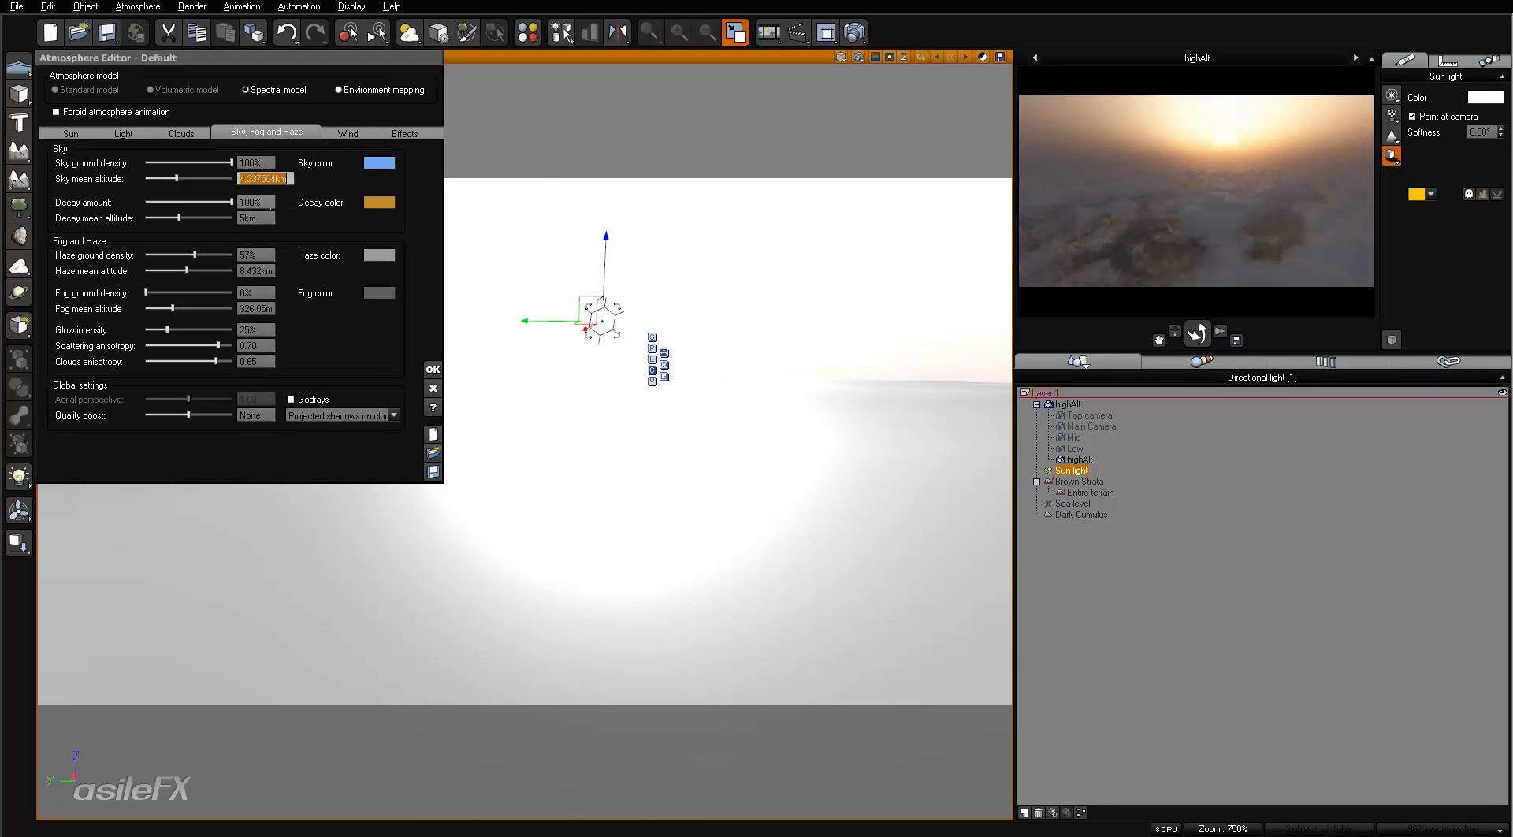
{"action": "type", "text": "4.5"}
{"action": "key", "text": "Return"}
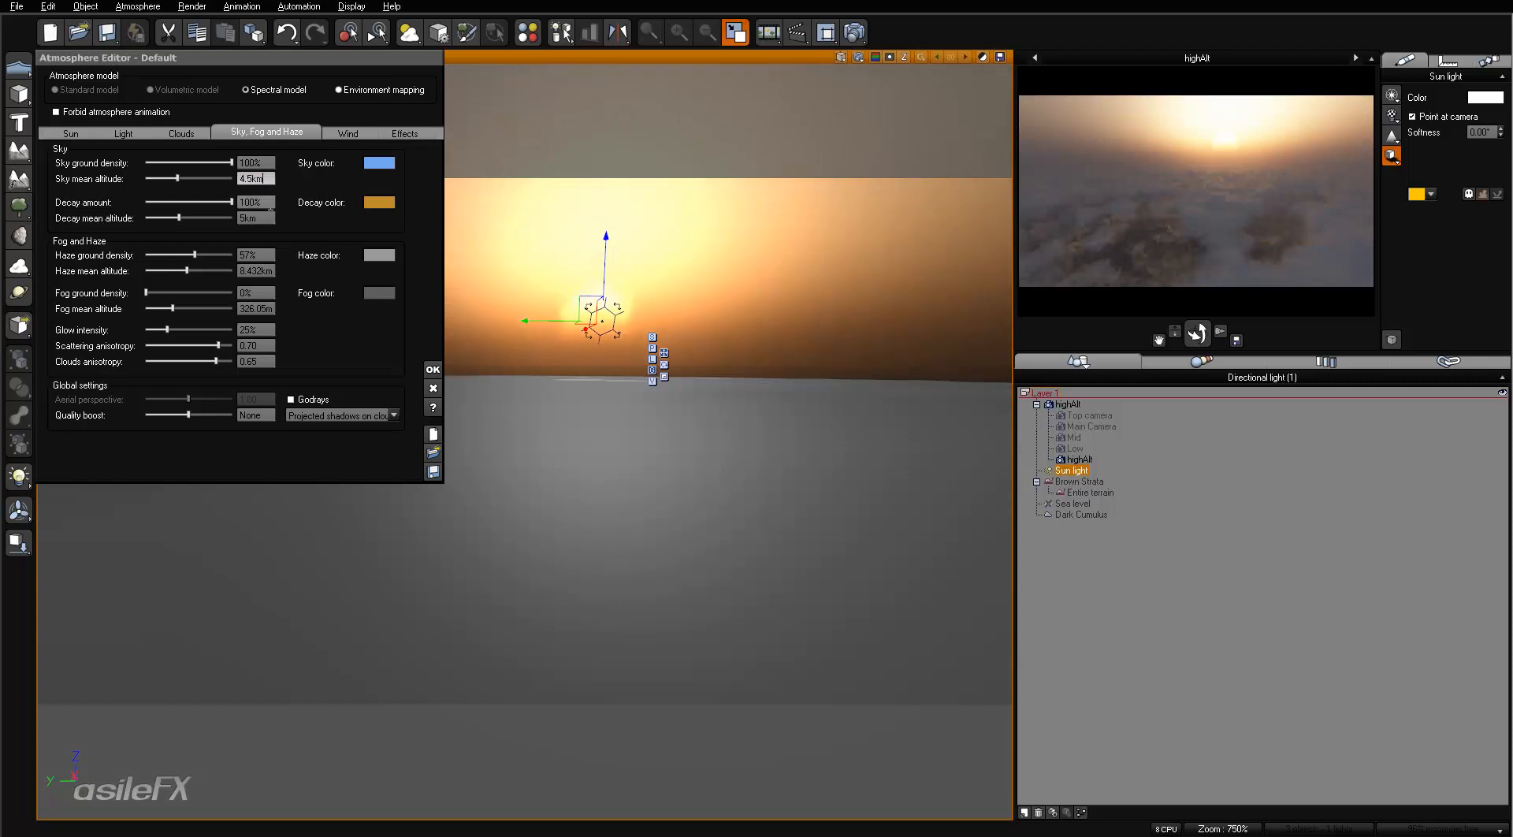
{"action": "left_click", "coordinate": [261, 204]}
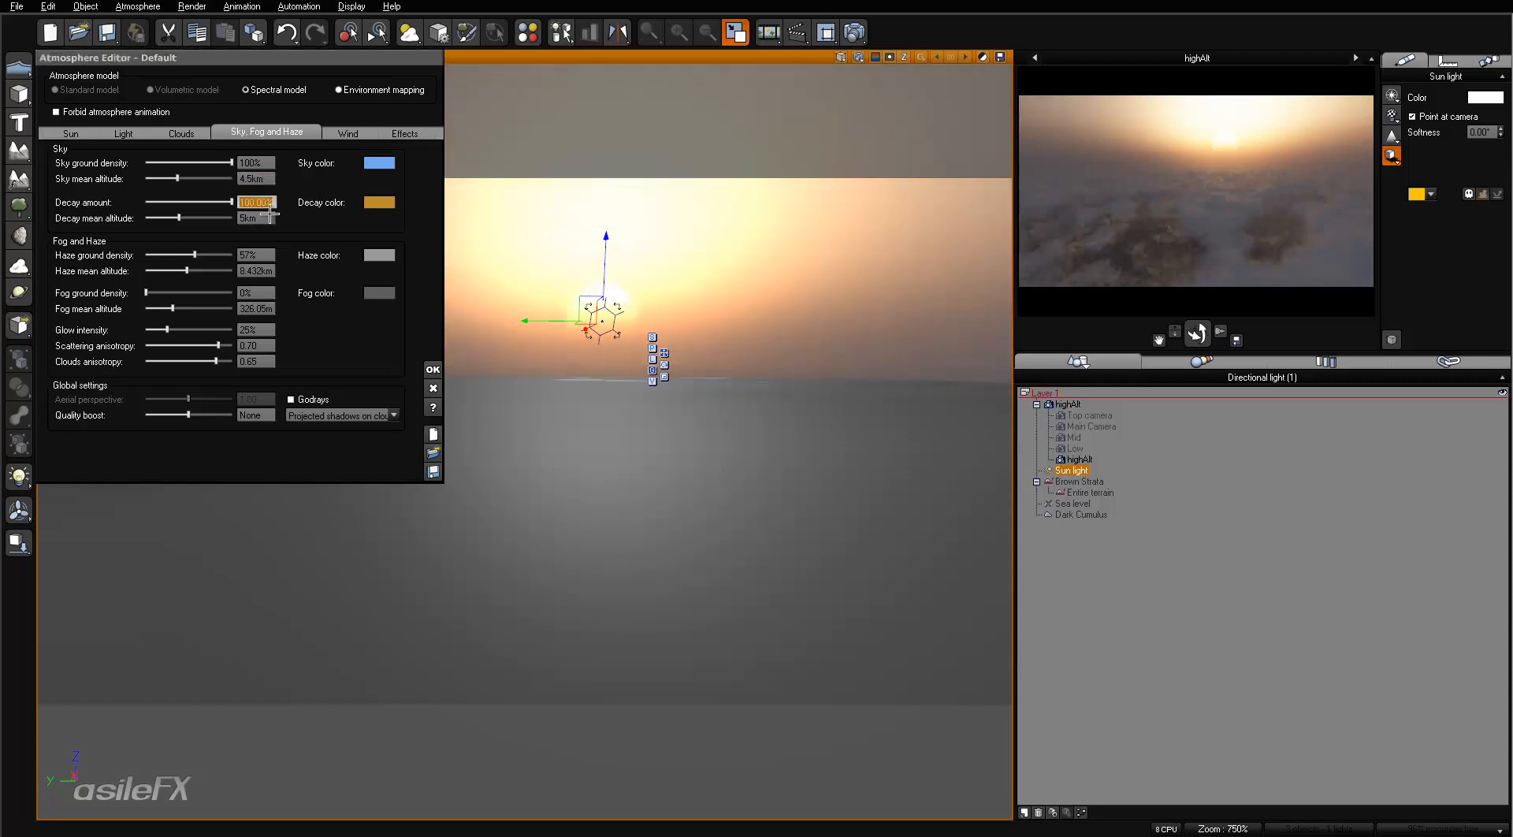
{"action": "left_click", "coordinate": [249, 219]}
{"action": "type", "text": "2"}
{"action": "key", "text": "Return"}
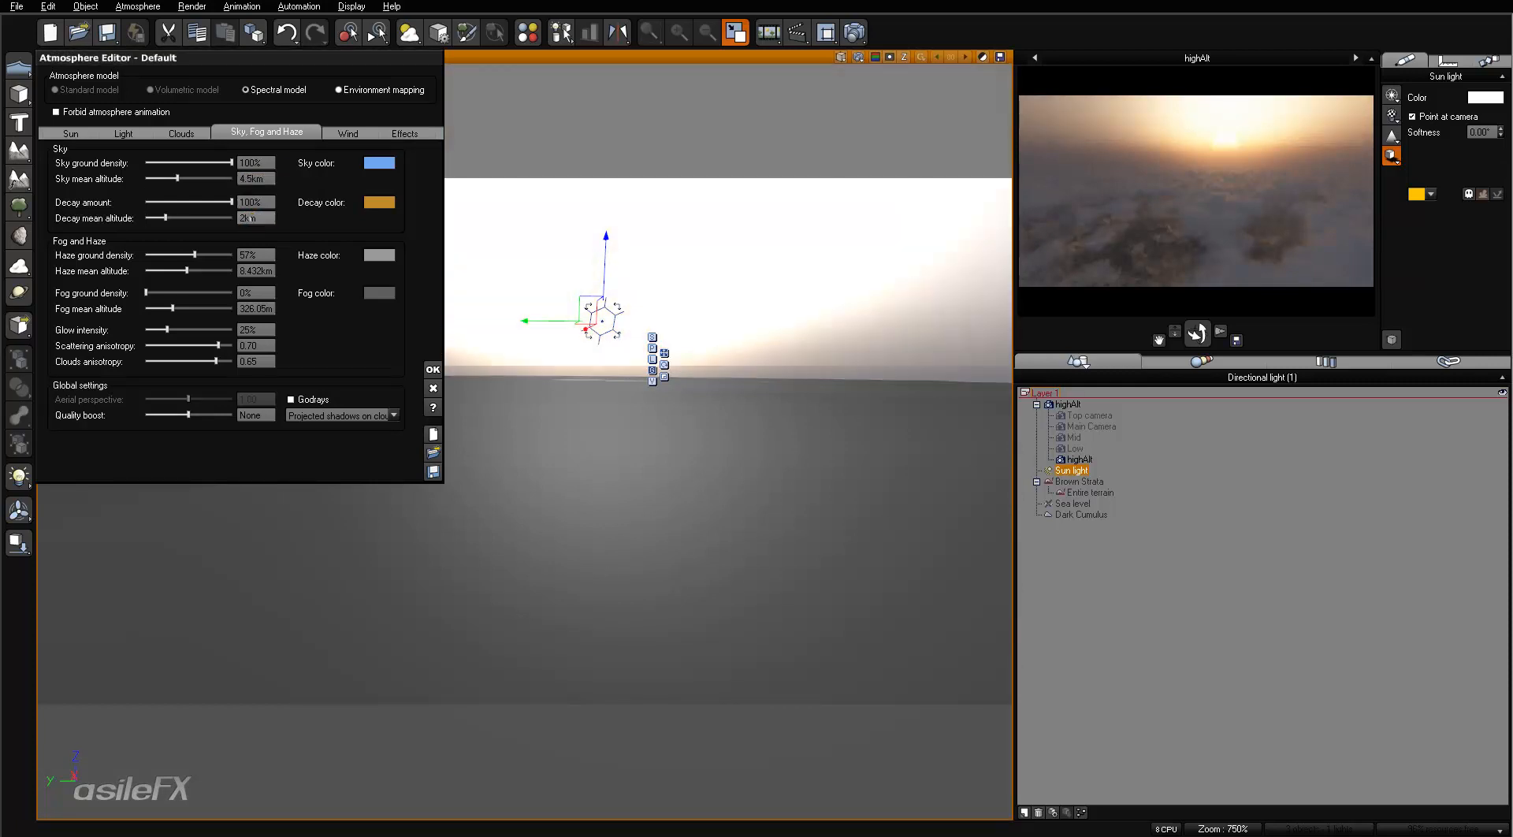
- Set the haze mean altitude to 1 km and haze ground density to 25%, refreshing the highAlt preview
{"action": "left_click", "coordinate": [256, 272]}
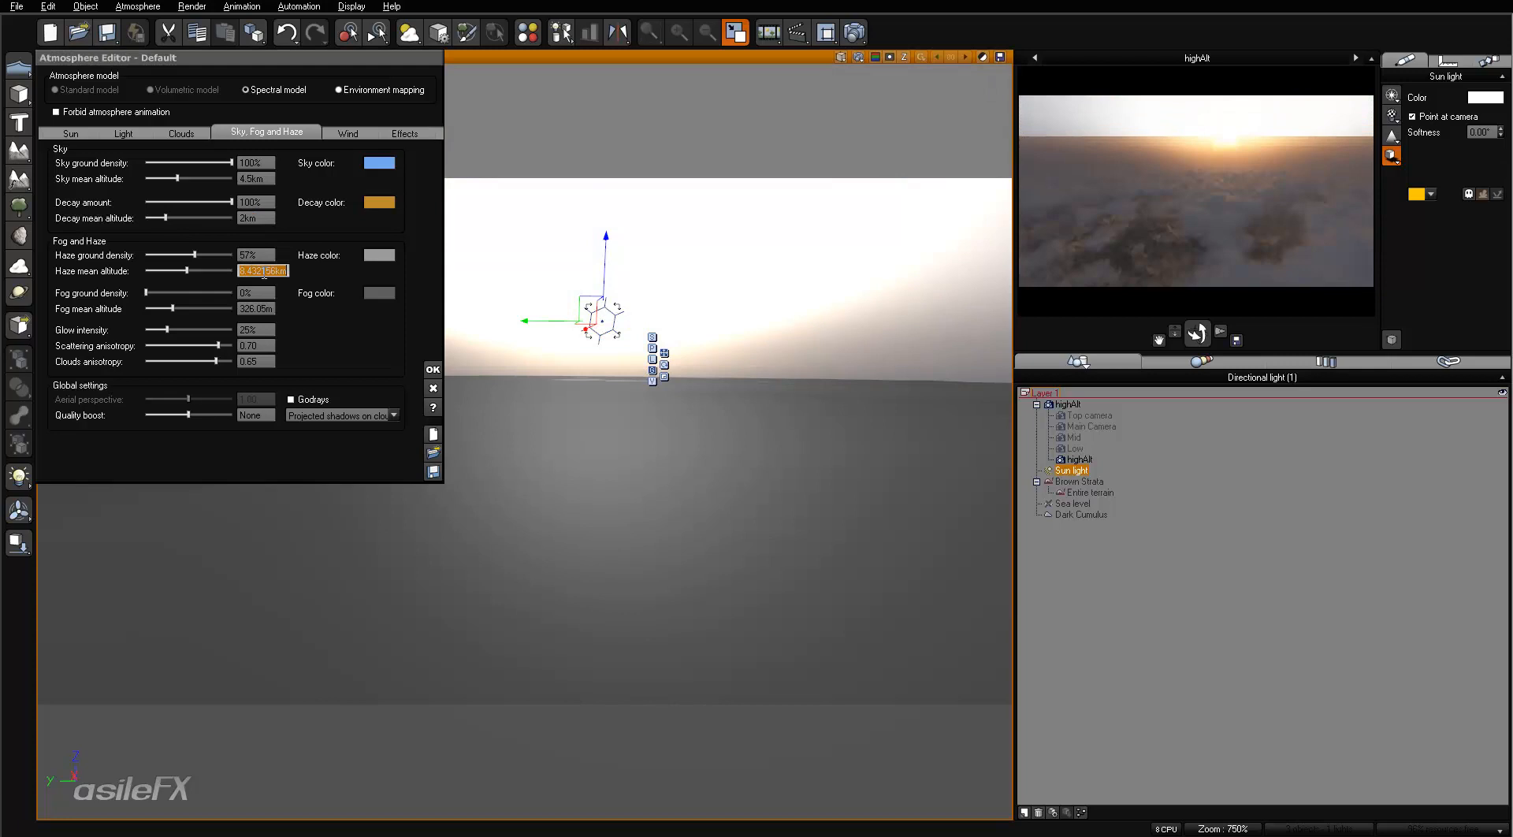
{"action": "type", "text": "1"}
{"action": "key", "text": "Return"}
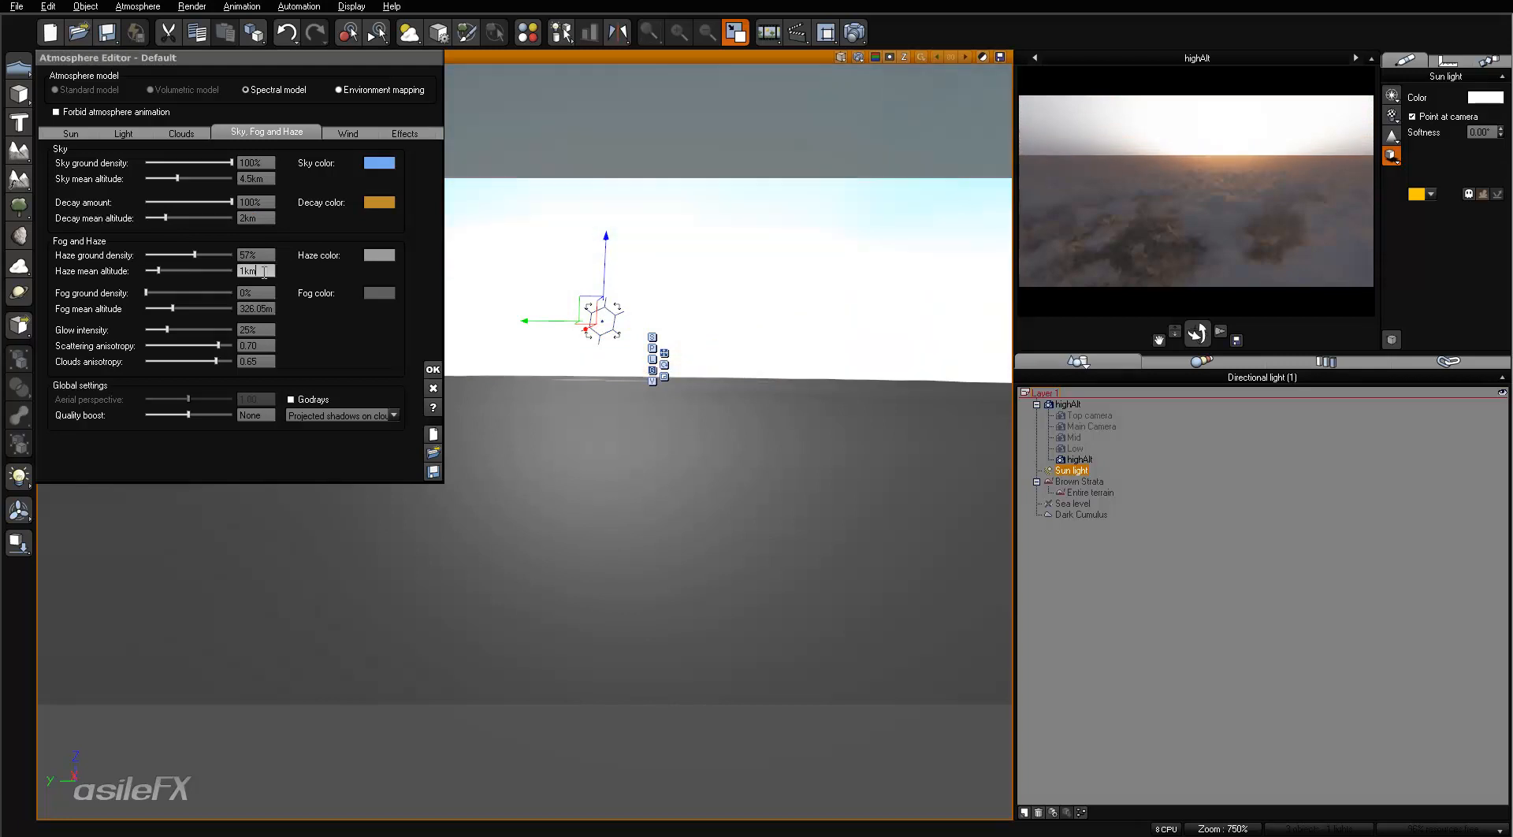
{"action": "left_click", "coordinate": [258, 256]}
{"action": "type", "text": "25"}
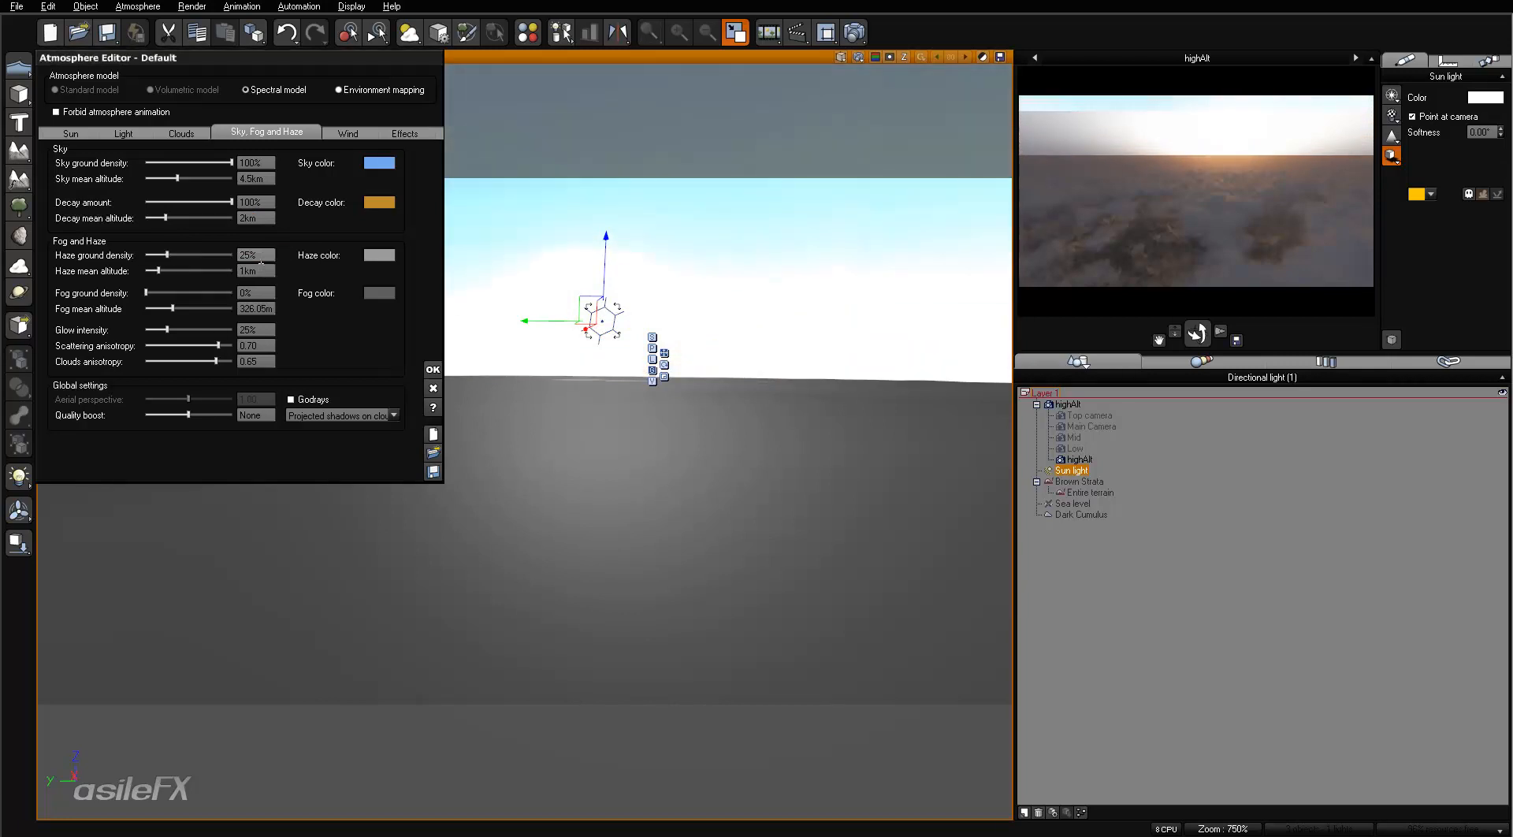
{"action": "key", "text": "Return"}
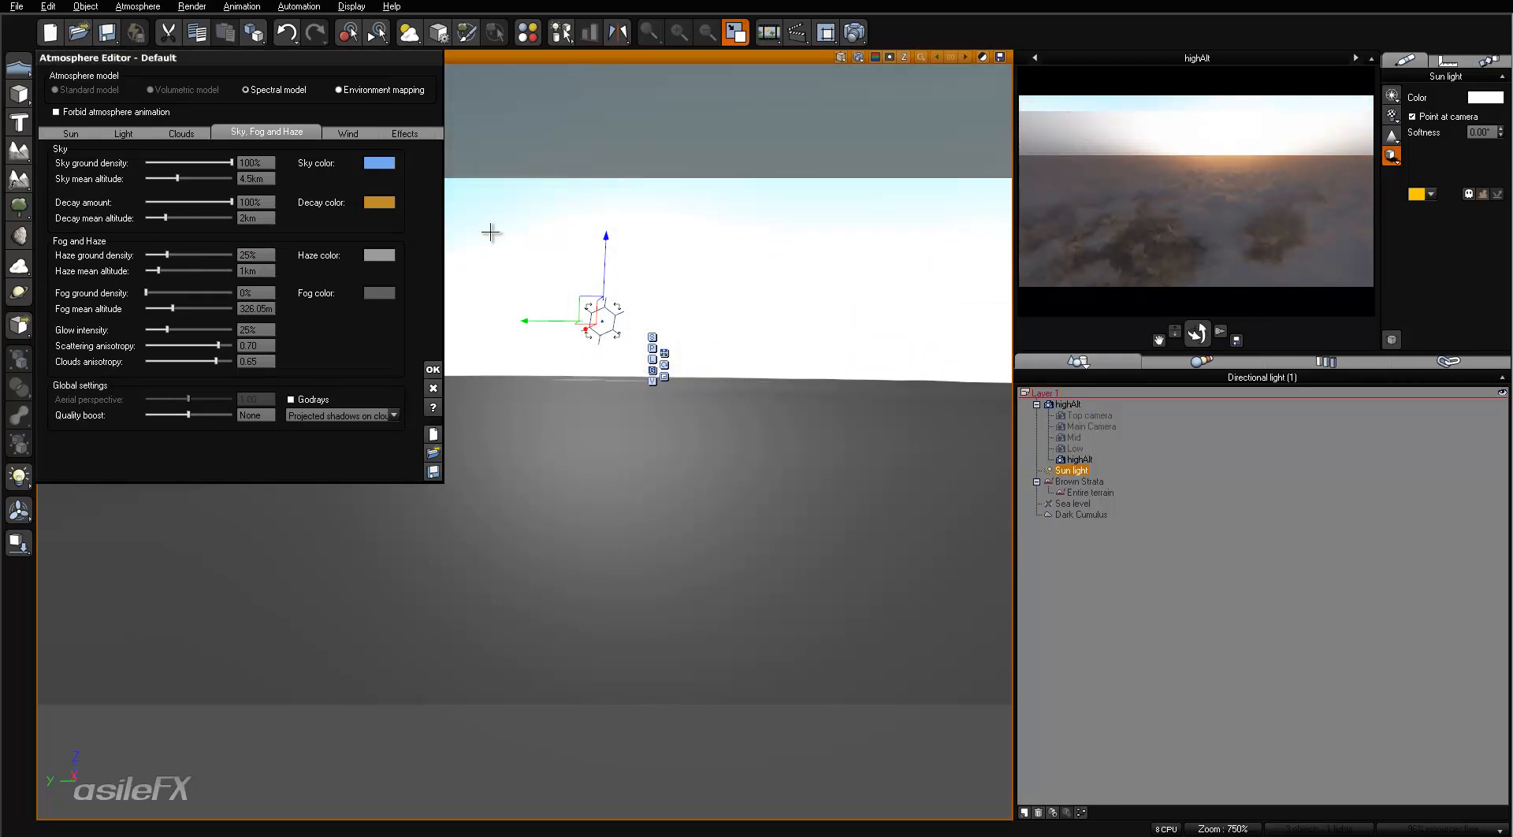
{"action": "right_click", "coordinate": [1226, 203]}
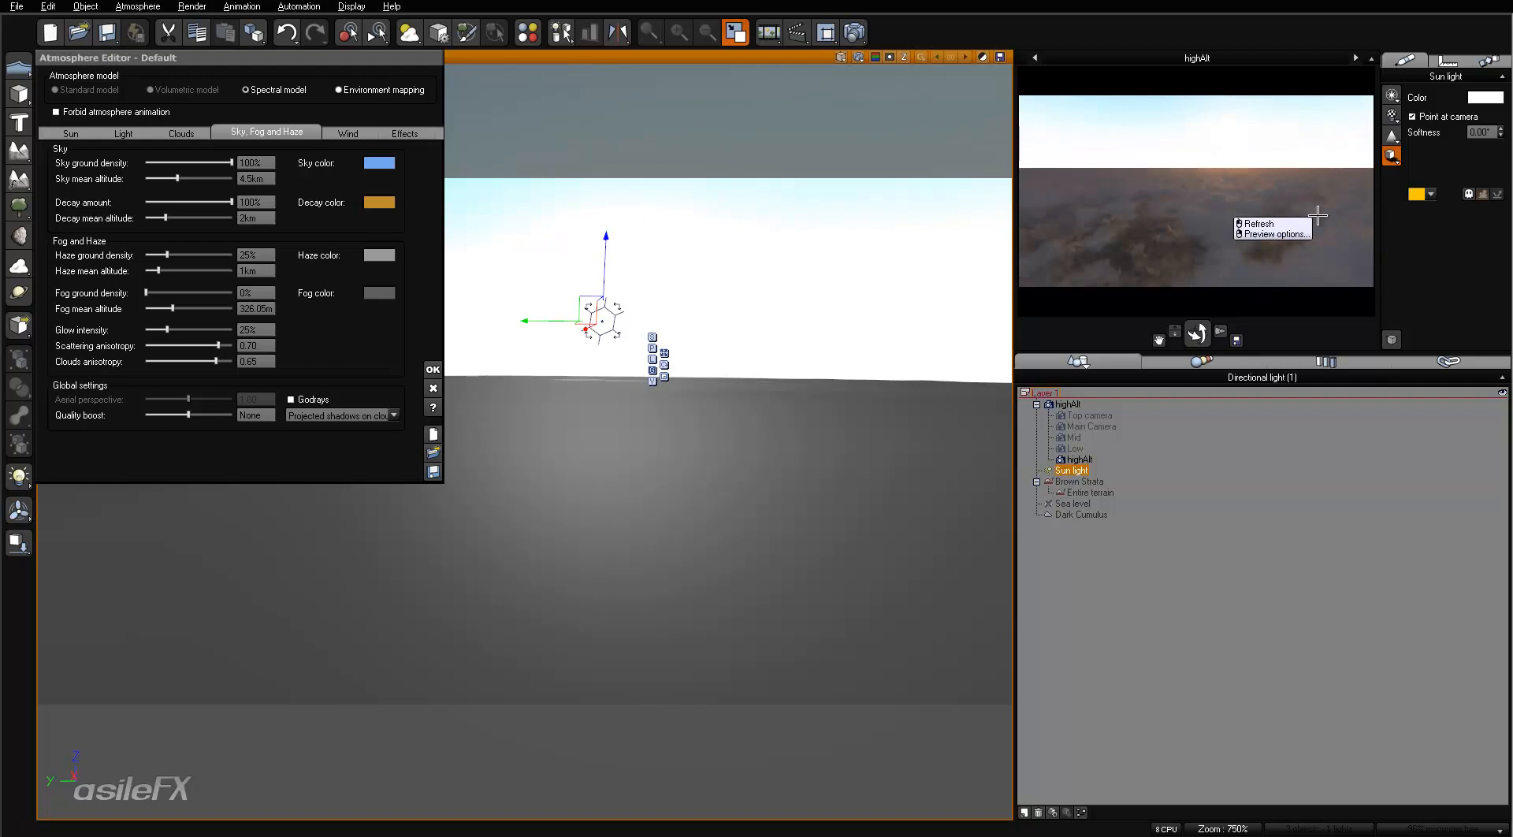
{"action": "left_click", "coordinate": [1243, 228]}
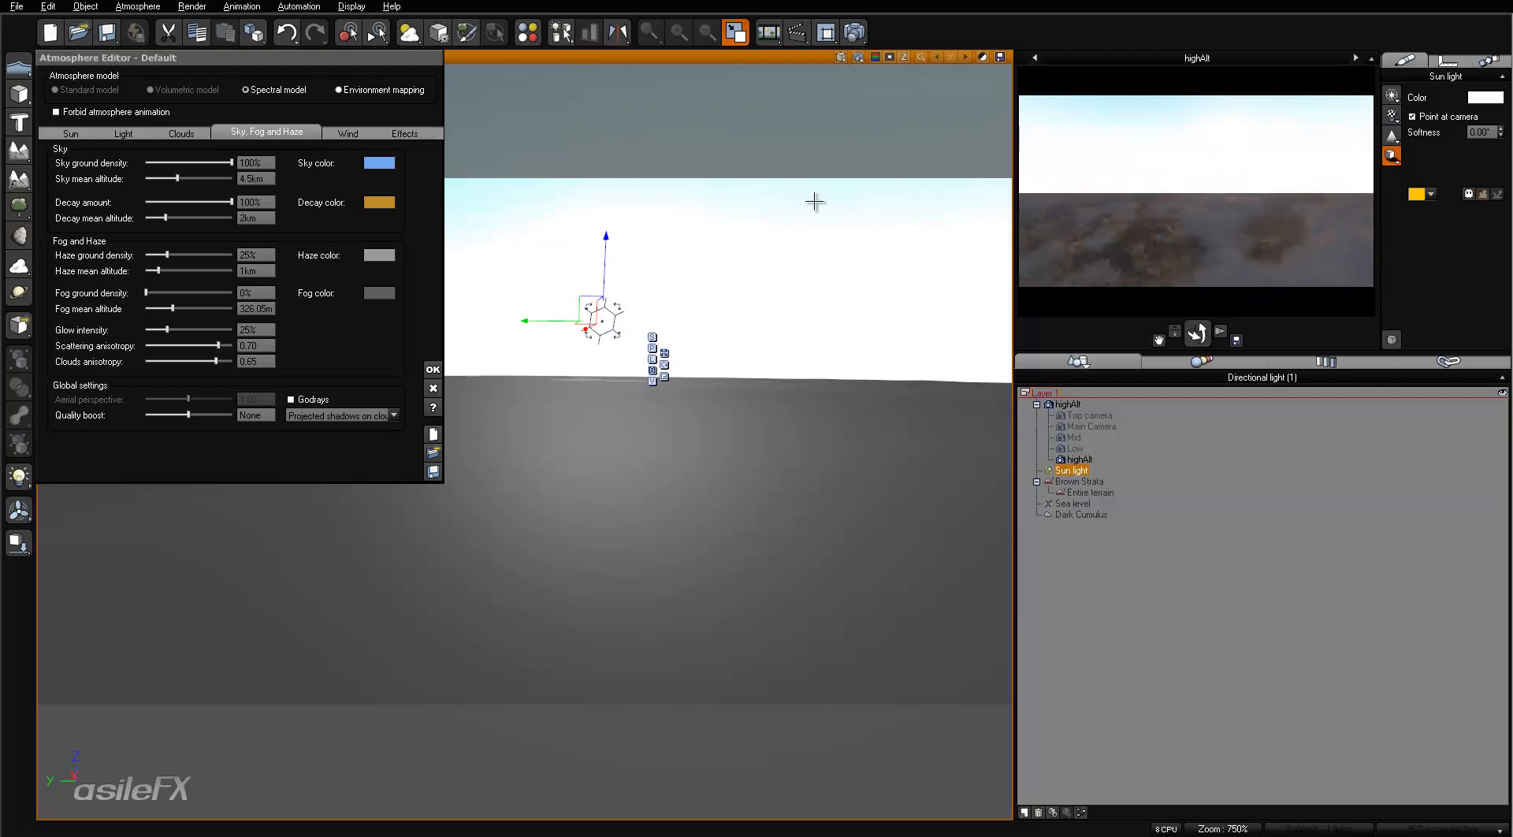
- Disable the Dark Cumulus cloud layer and refresh the highAlt camera preview
{"action": "left_click", "coordinate": [181, 132]}
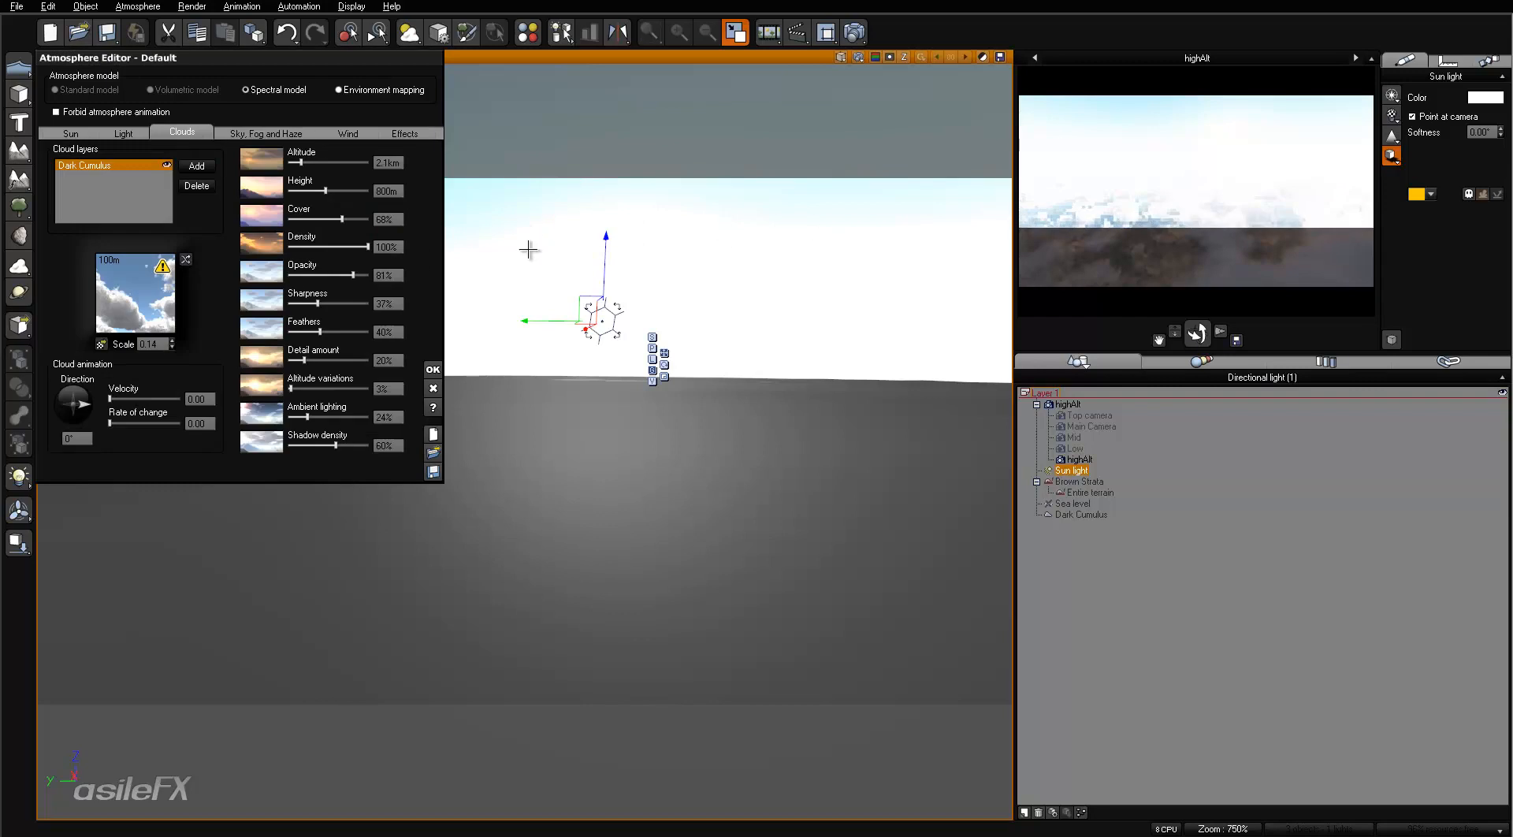
{"action": "left_click", "coordinate": [166, 165]}
{"action": "right_click", "coordinate": [1282, 172]}
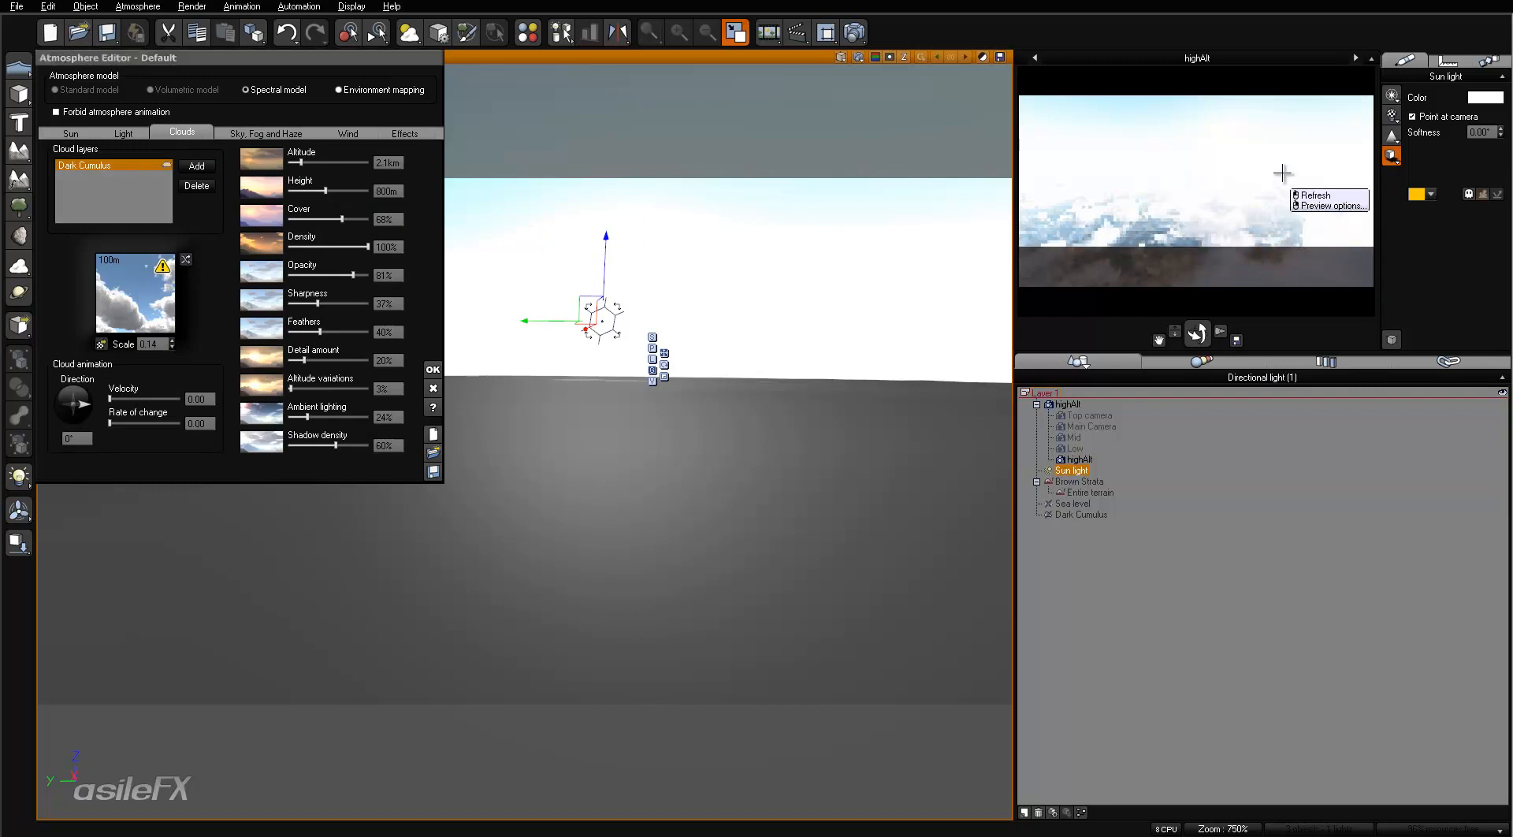
{"action": "left_click", "coordinate": [1231, 172]}
{"action": "right_click", "coordinate": [1231, 173]}
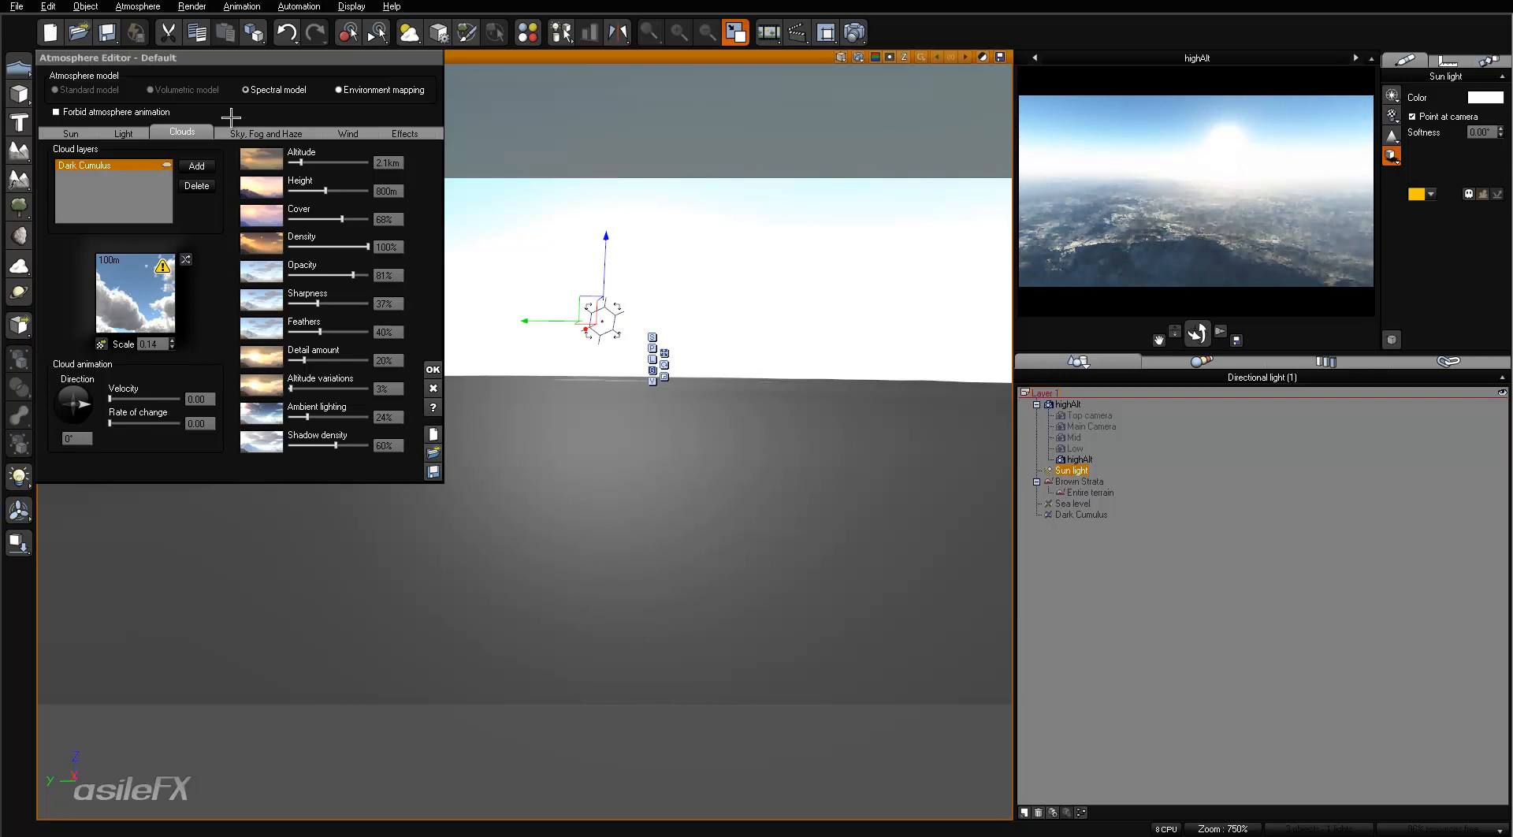
- Set the sun's pitch to 18° and reduce the sun size to about 3% and the corona size to about 24%
{"action": "left_click", "coordinate": [266, 134]}
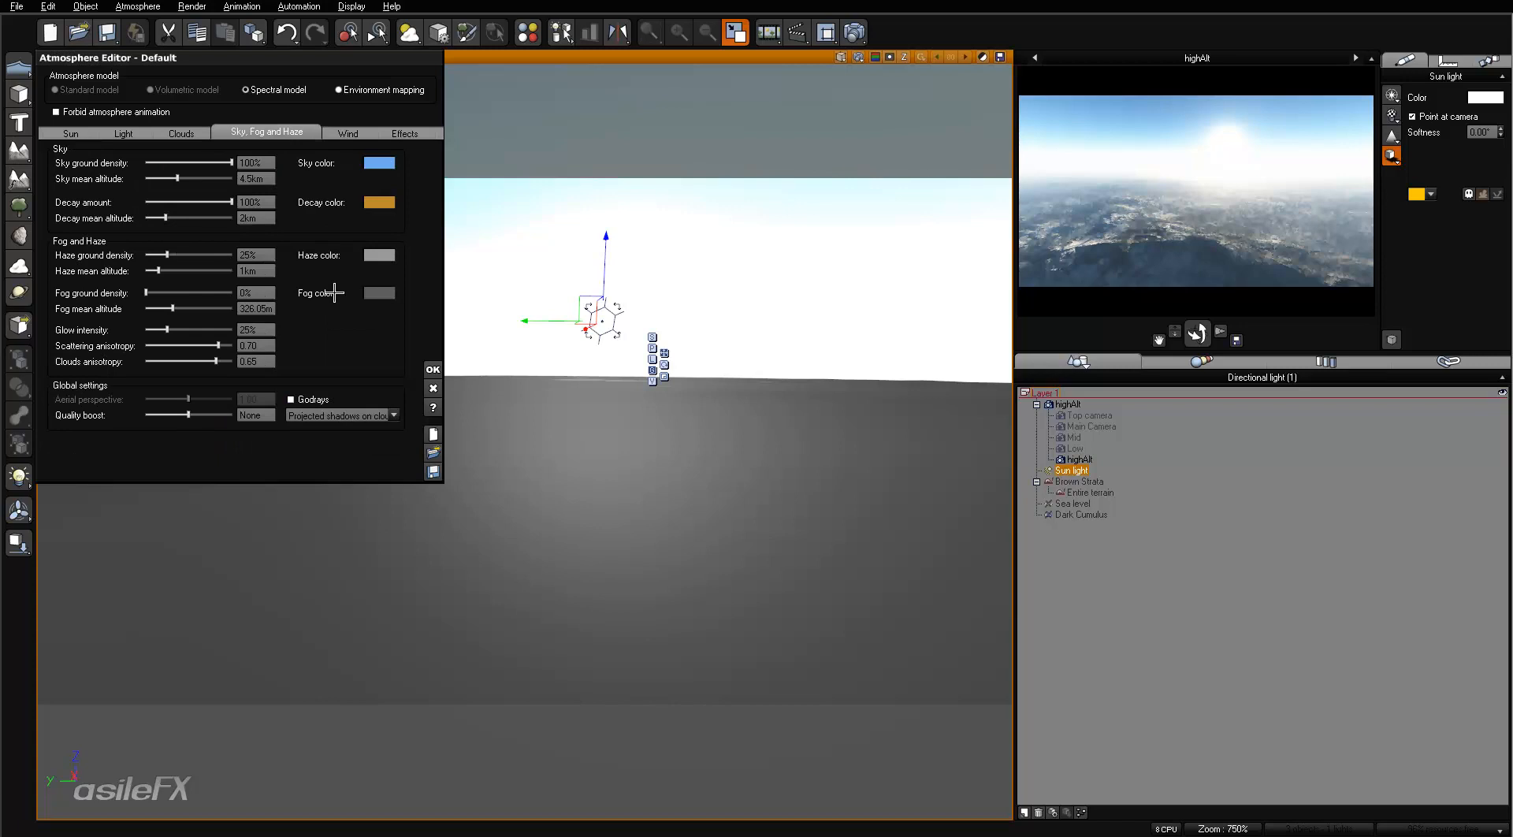
{"action": "left_click", "coordinate": [86, 130]}
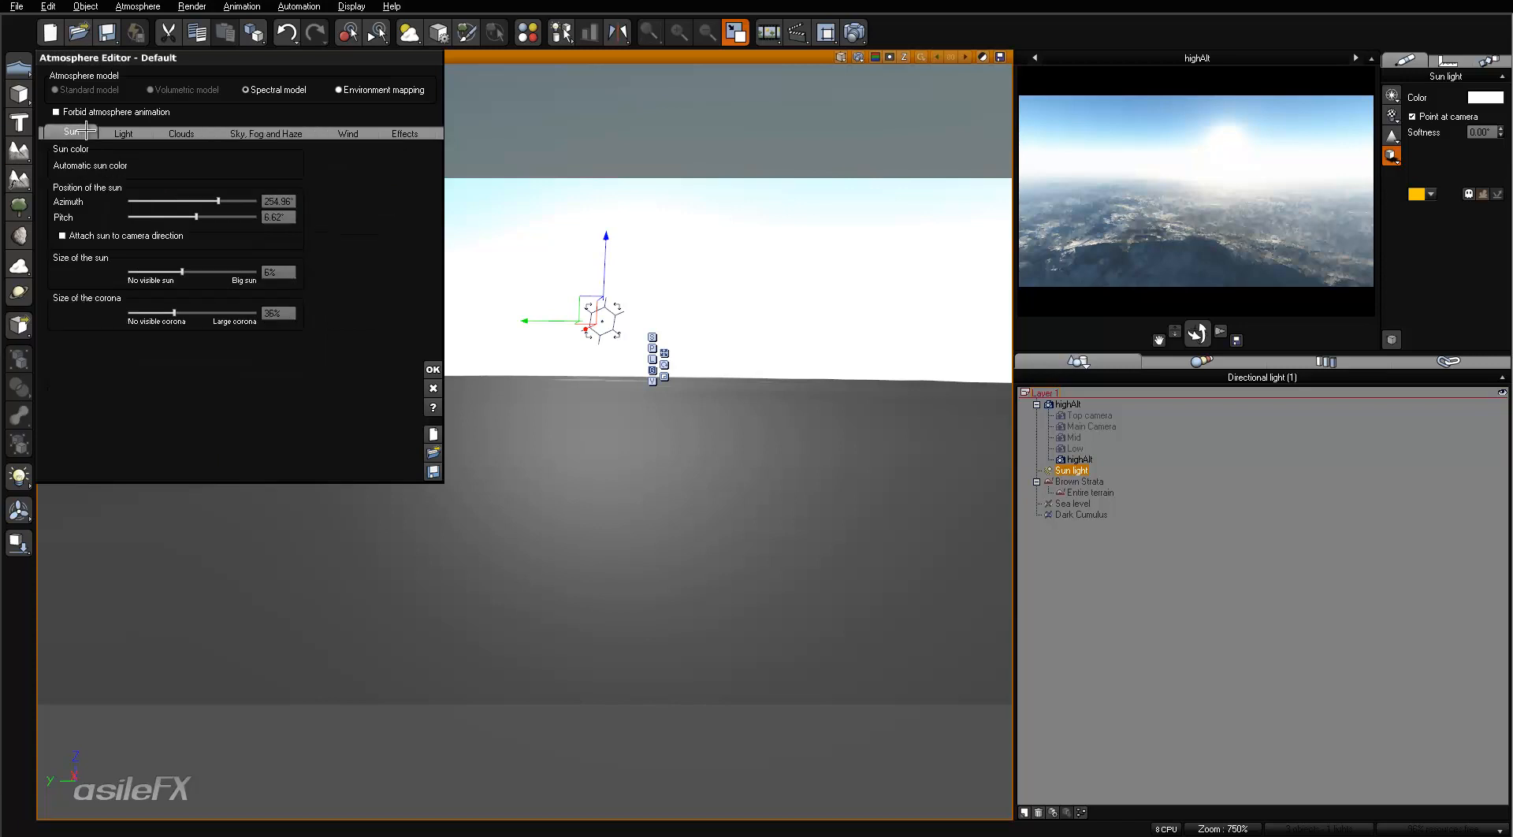
{"action": "left_click_drag", "start_coordinate": [228, 216], "coordinate": [236, 216]}
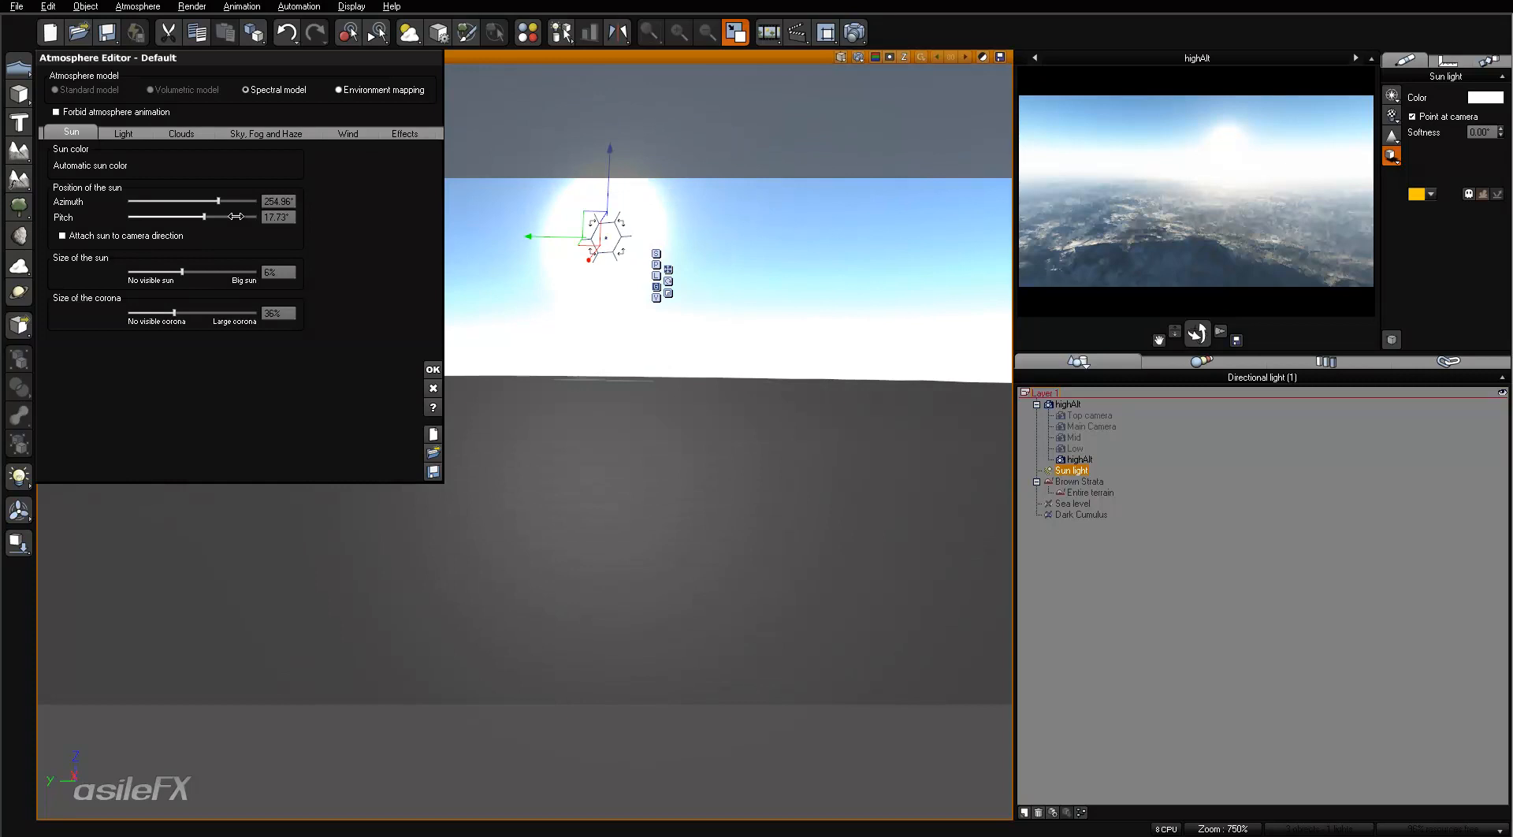
{"action": "left_click", "coordinate": [284, 217]}
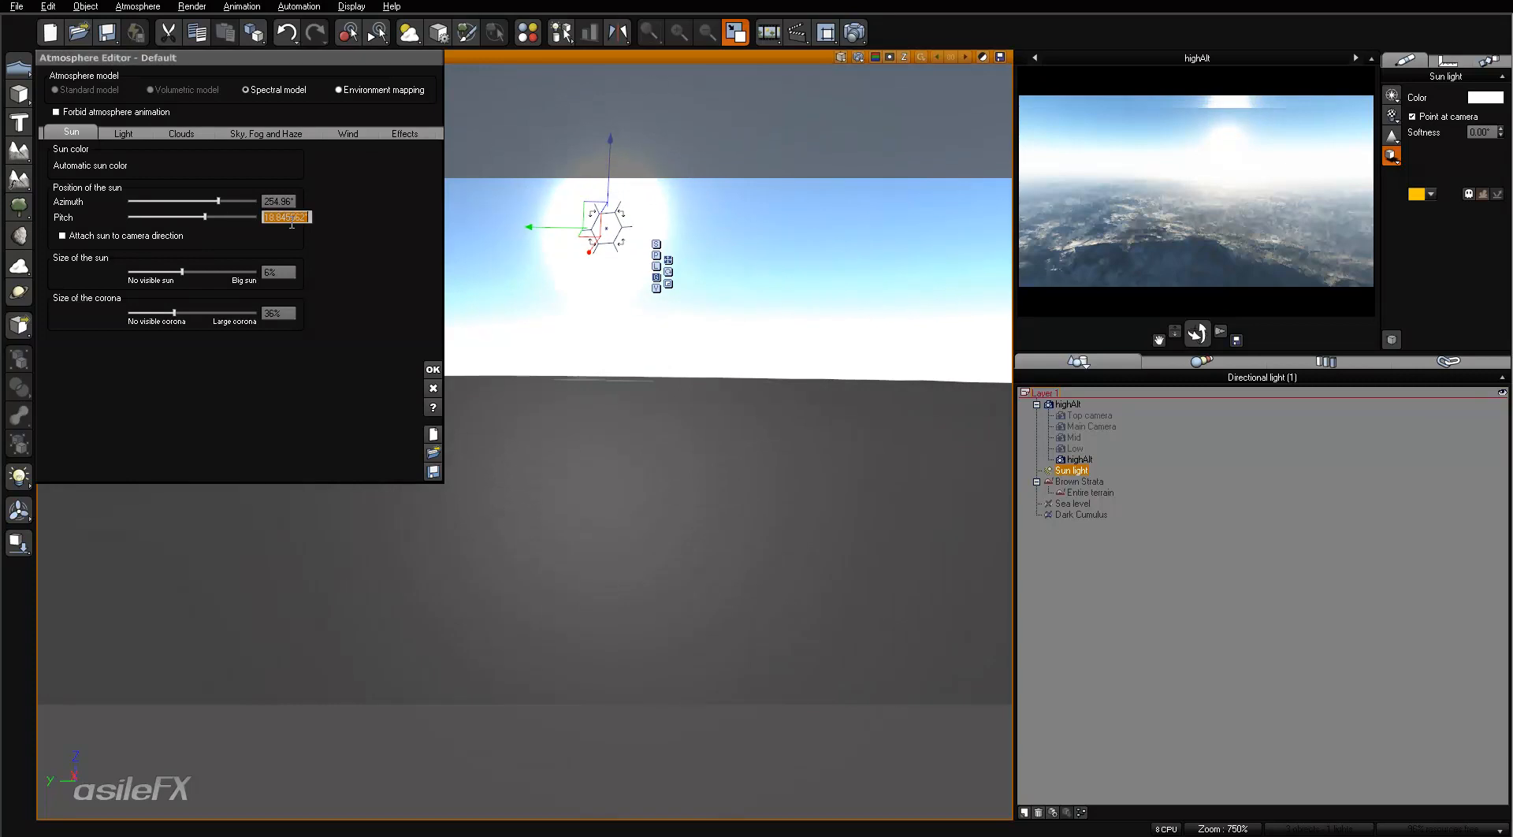
{"action": "type", "text": "18"}
{"action": "key", "text": "Return"}
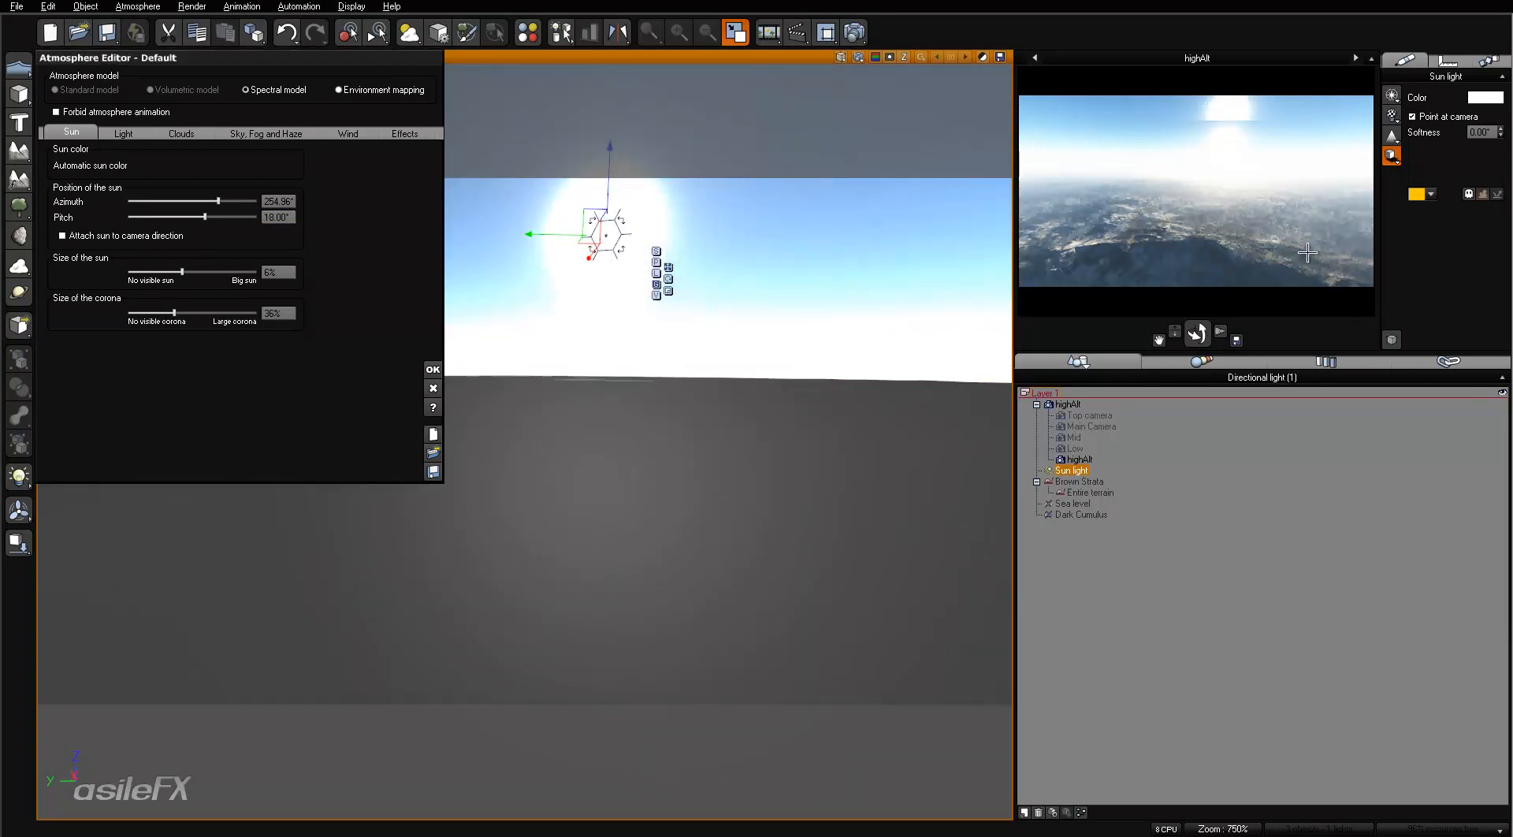
{"action": "right_click", "coordinate": [1289, 229]}
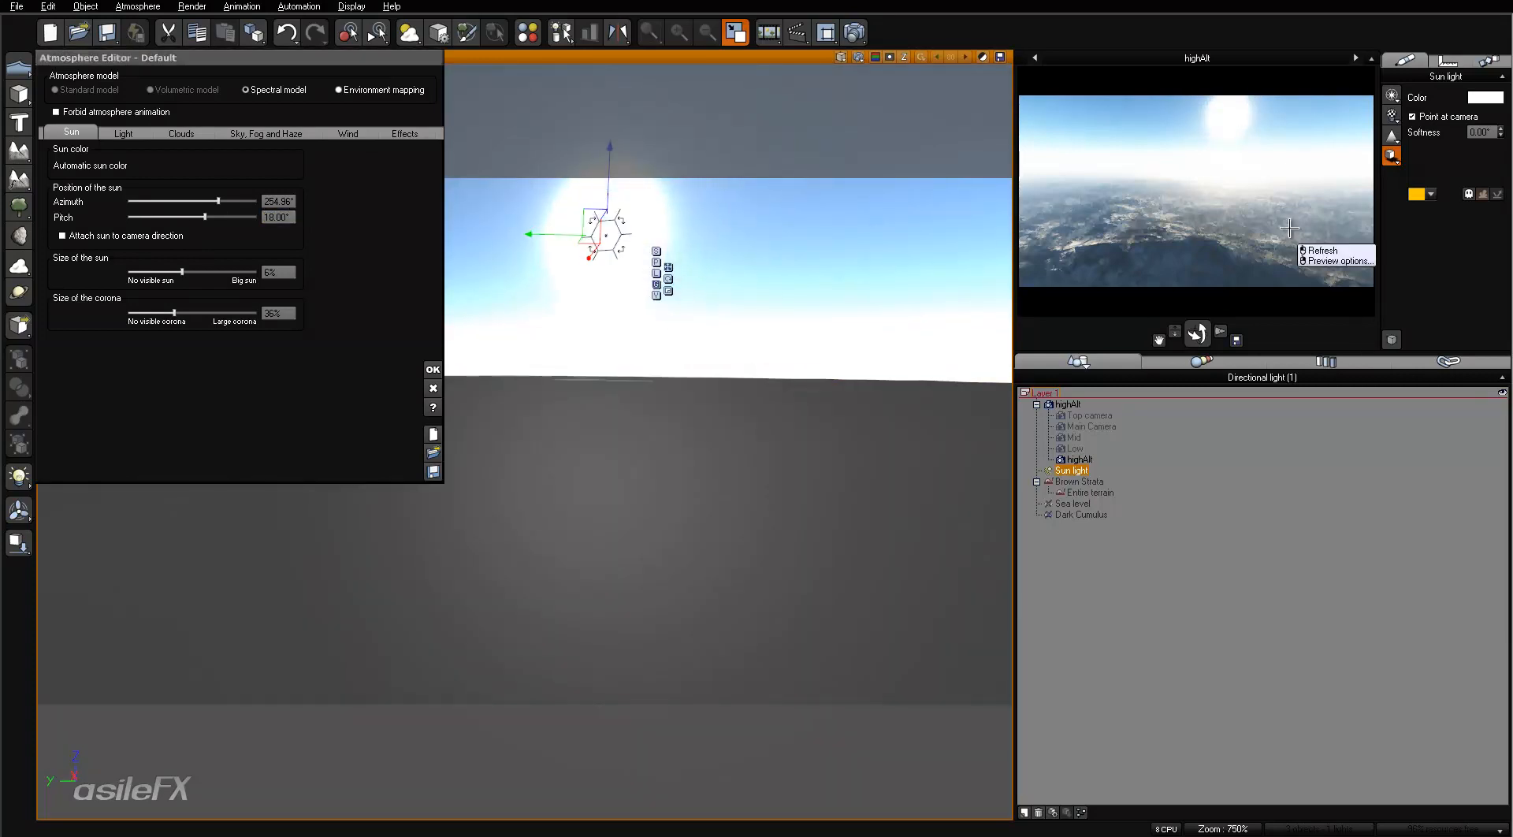
{"action": "left_click", "coordinate": [1322, 250]}
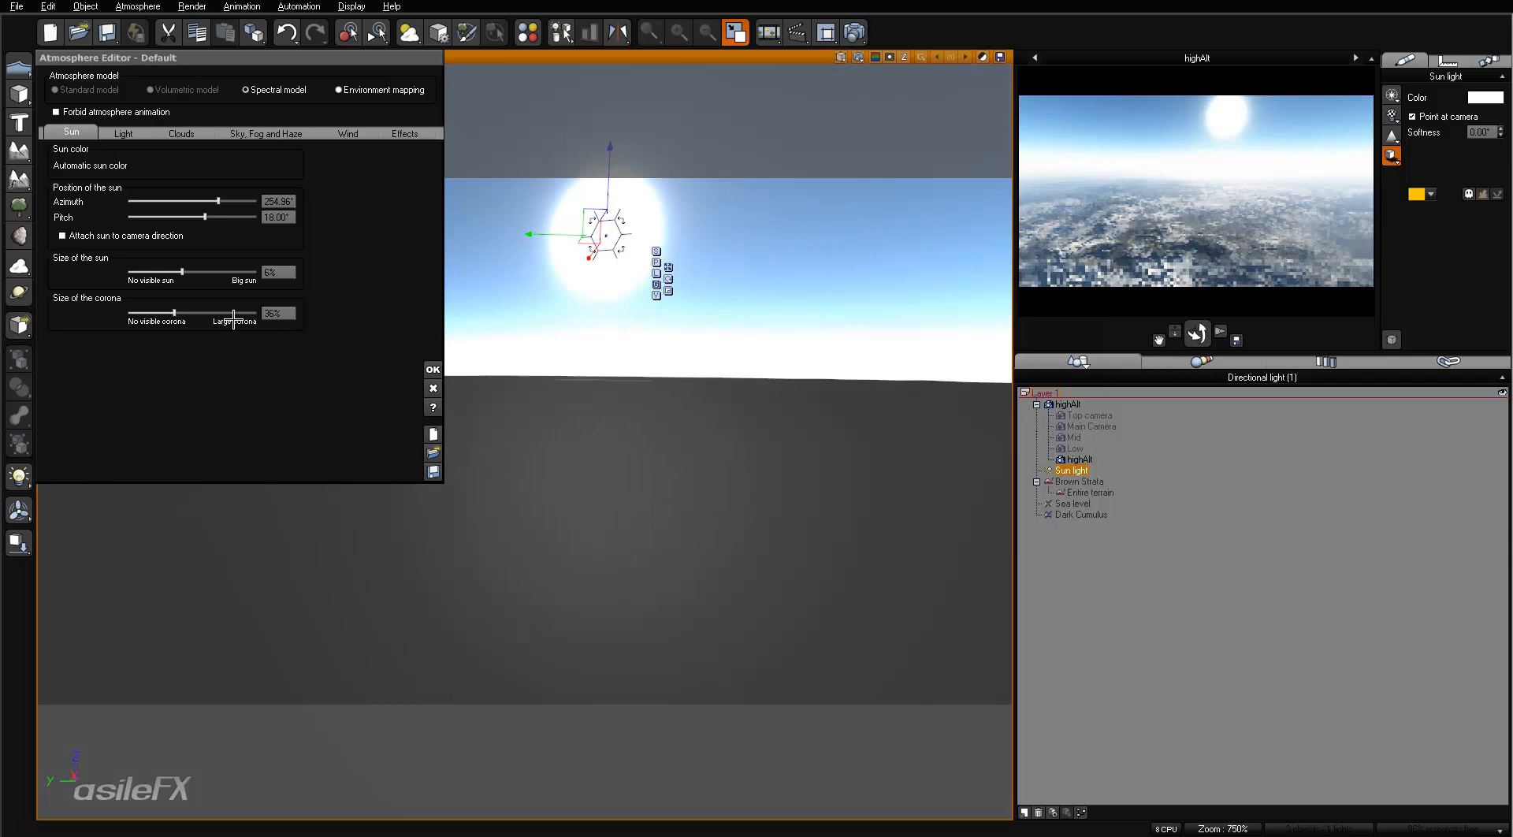
{"action": "left_click_drag", "start_coordinate": [220, 272], "coordinate": [196, 312]}
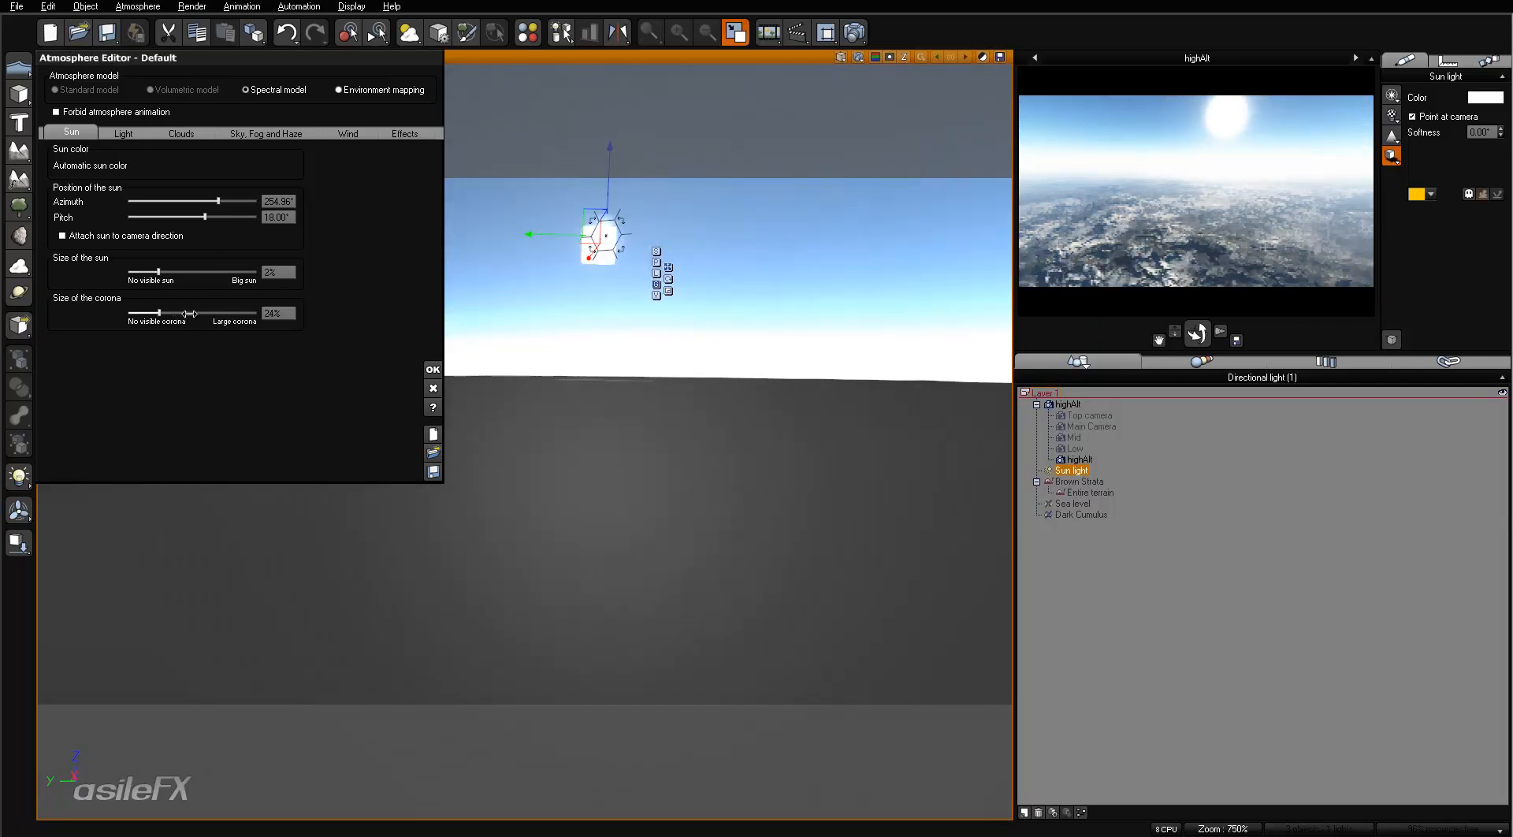
- Set the haze mean altitude to 2 km and the haze ground density to 30%
{"action": "left_click", "coordinate": [266, 132]}
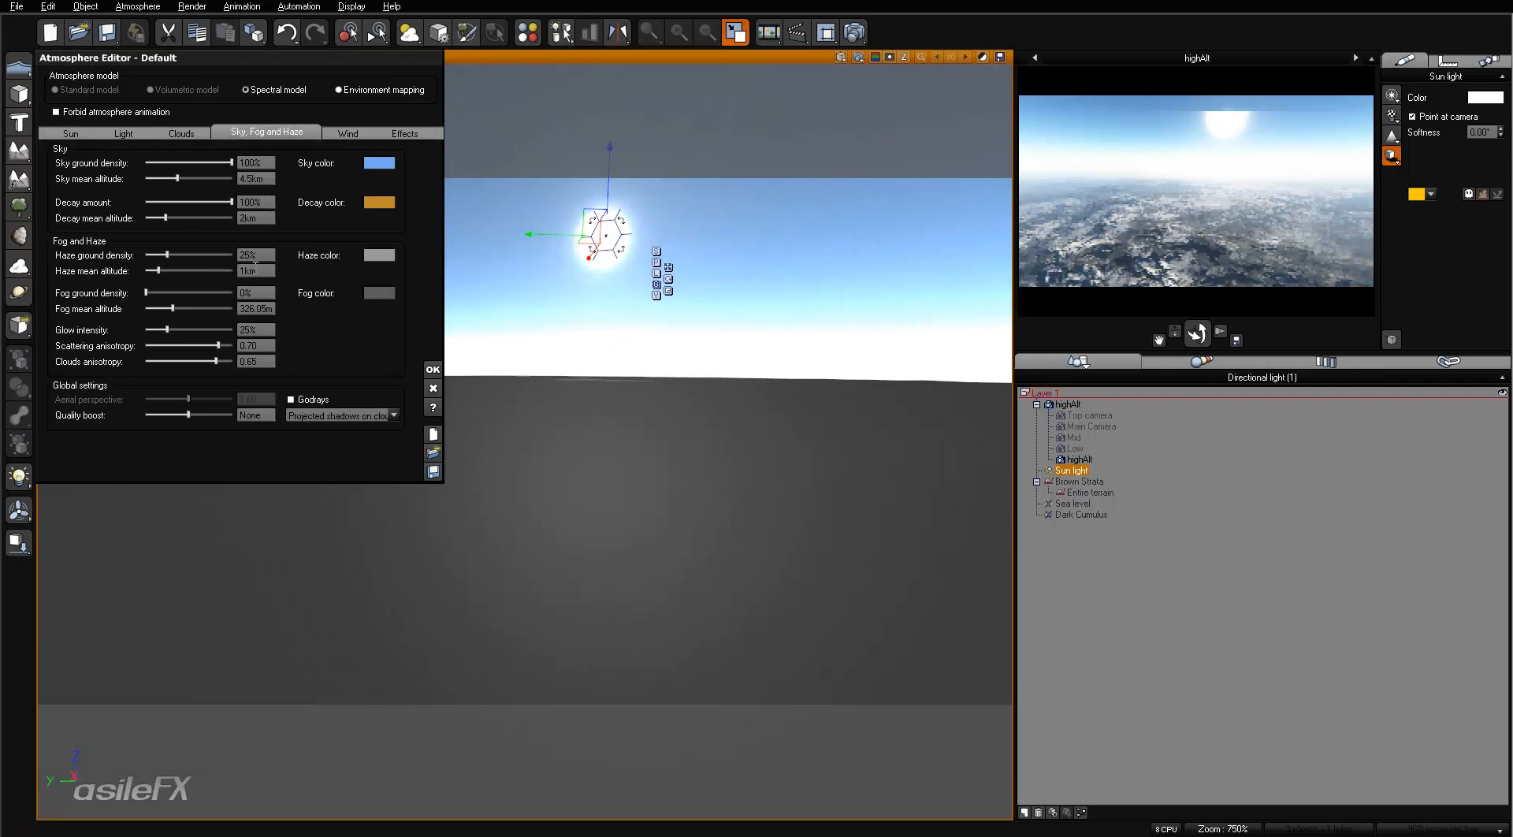
{"action": "left_click", "coordinate": [257, 272]}
{"action": "type", "text": "2"}
{"action": "key", "text": "Return"}
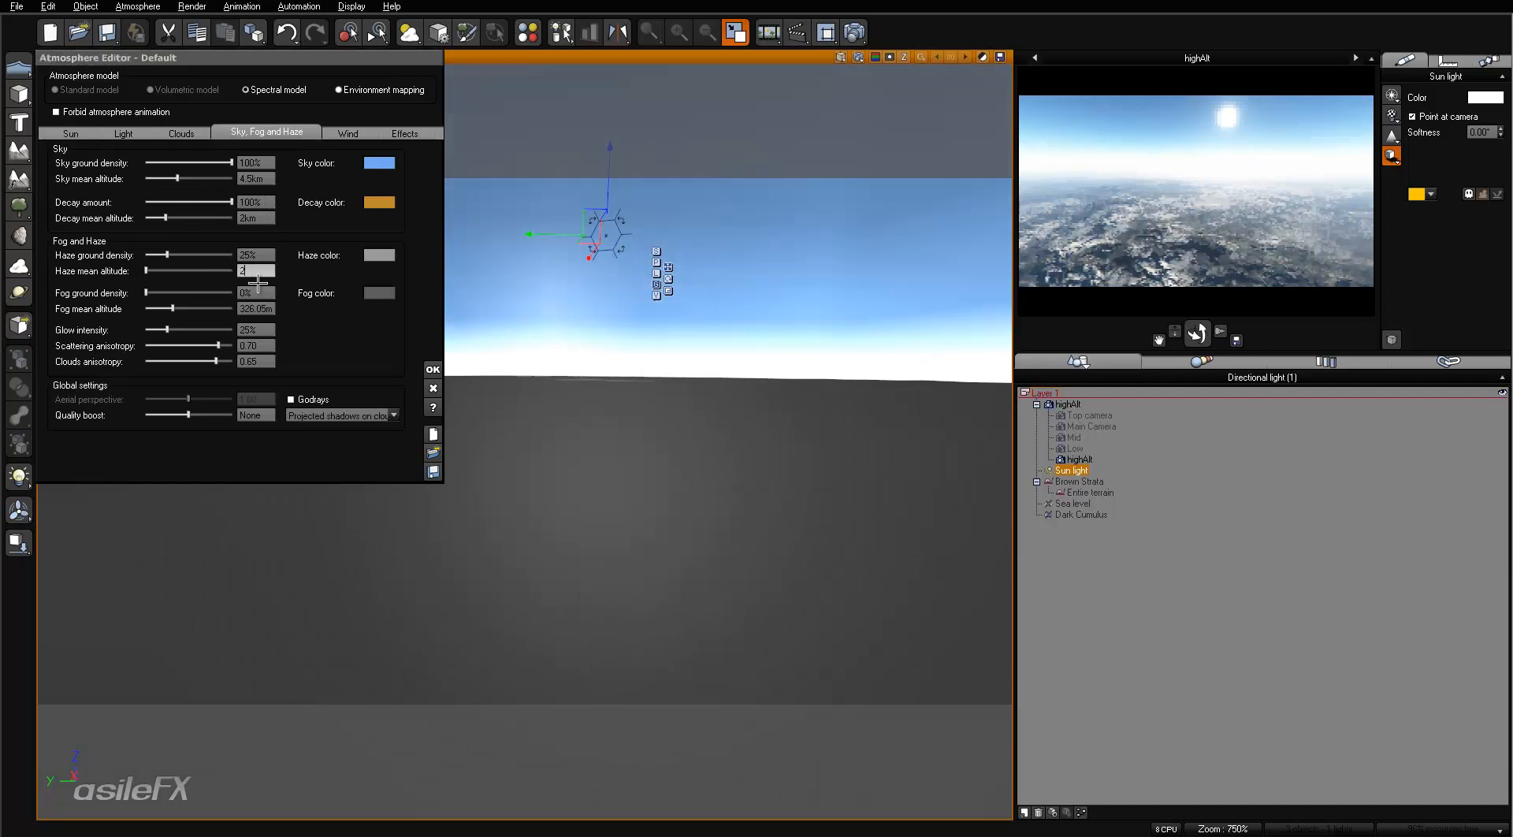
{"action": "left_click", "coordinate": [251, 253]}
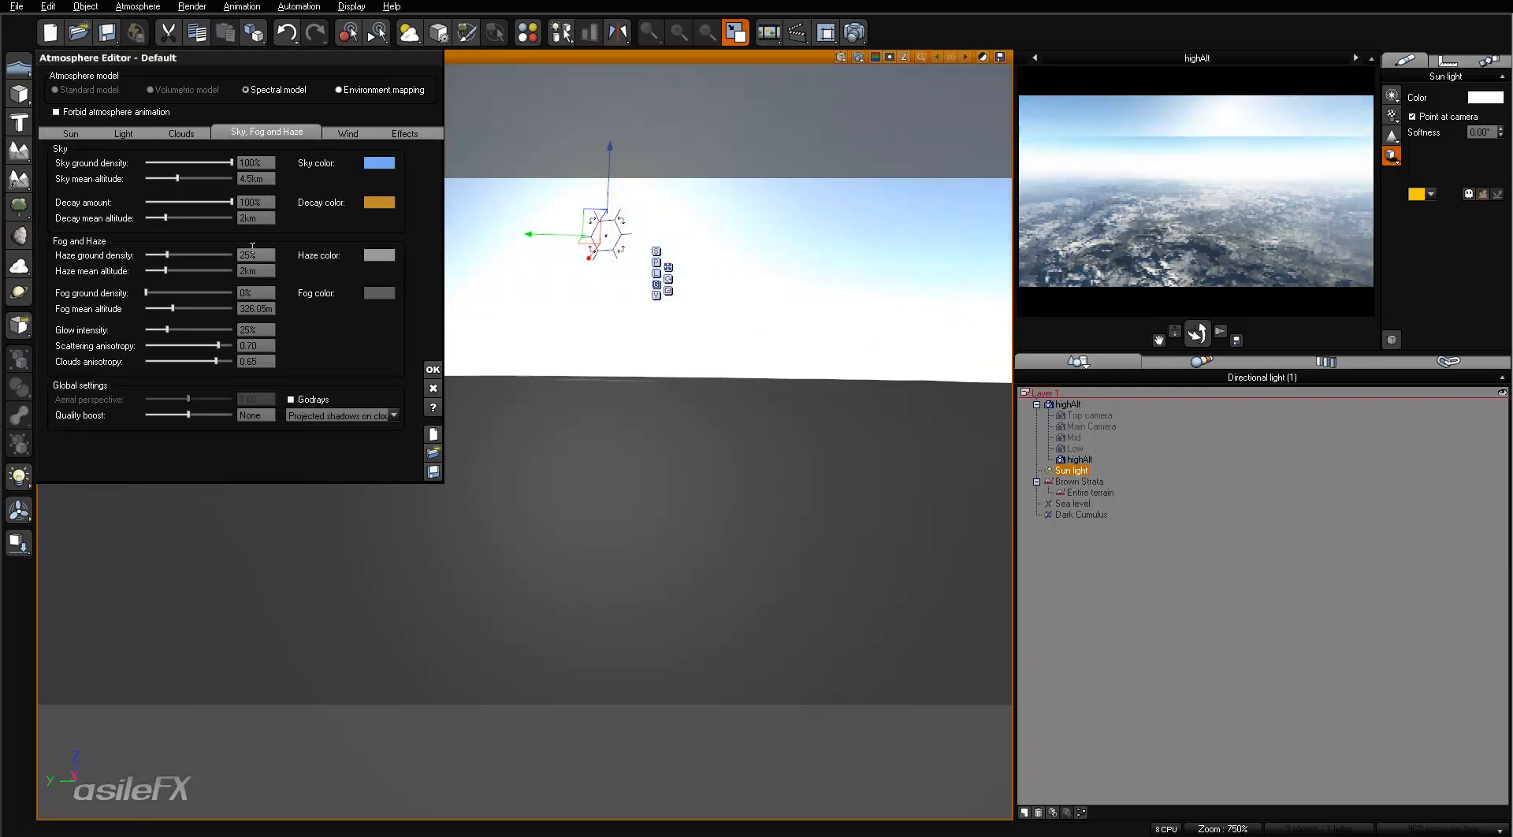
{"action": "type", "text": "30"}
{"action": "key", "text": "Return"}
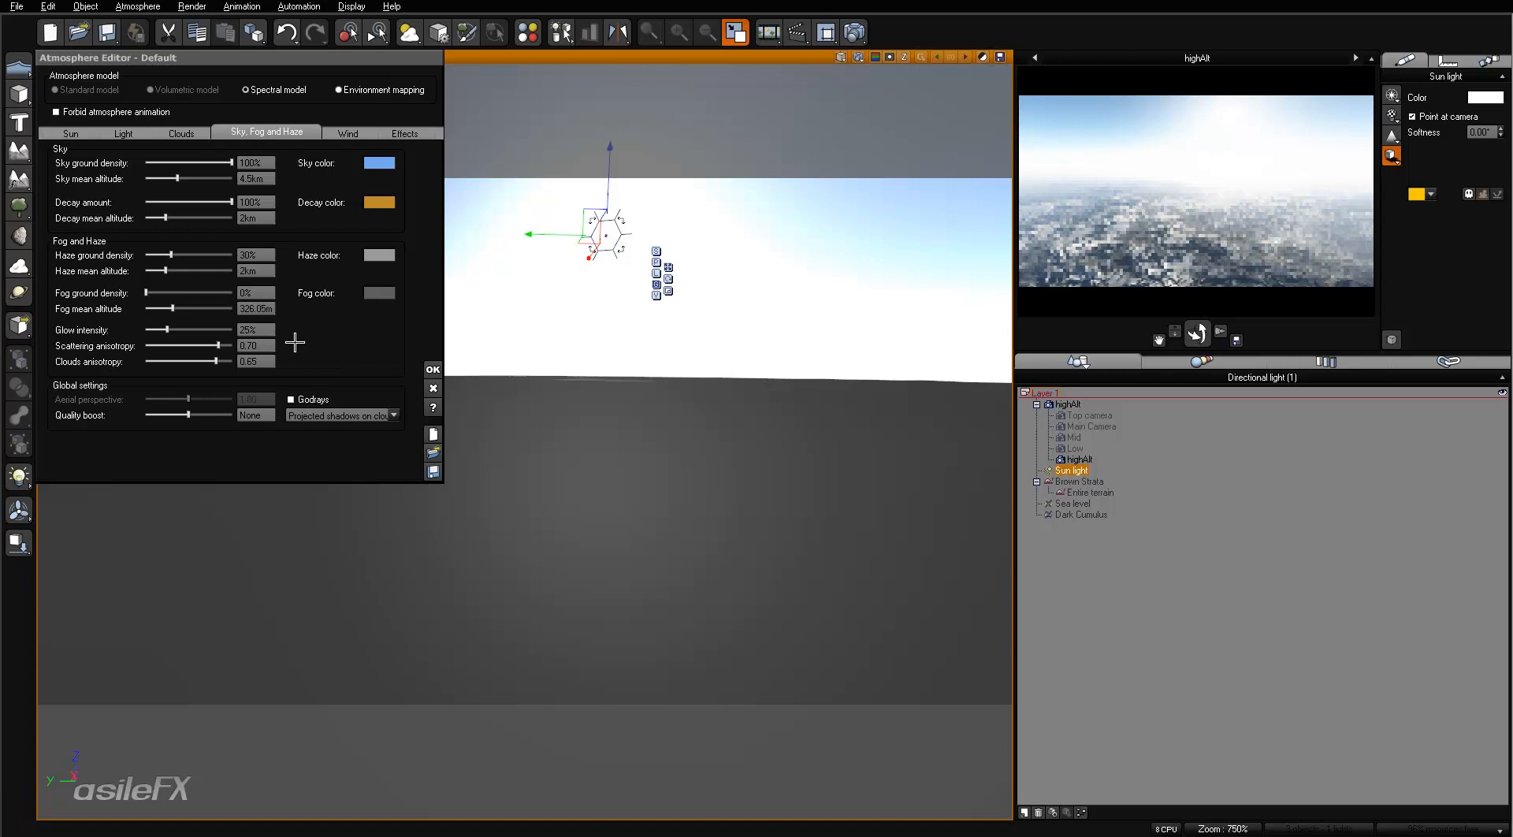
- Set the scattering anisotropy to 0.80 and the glow intensity to 3%
{"action": "left_click", "coordinate": [256, 346]}
{"action": "type", "text": "0.8"}
{"action": "key", "text": "Return"}
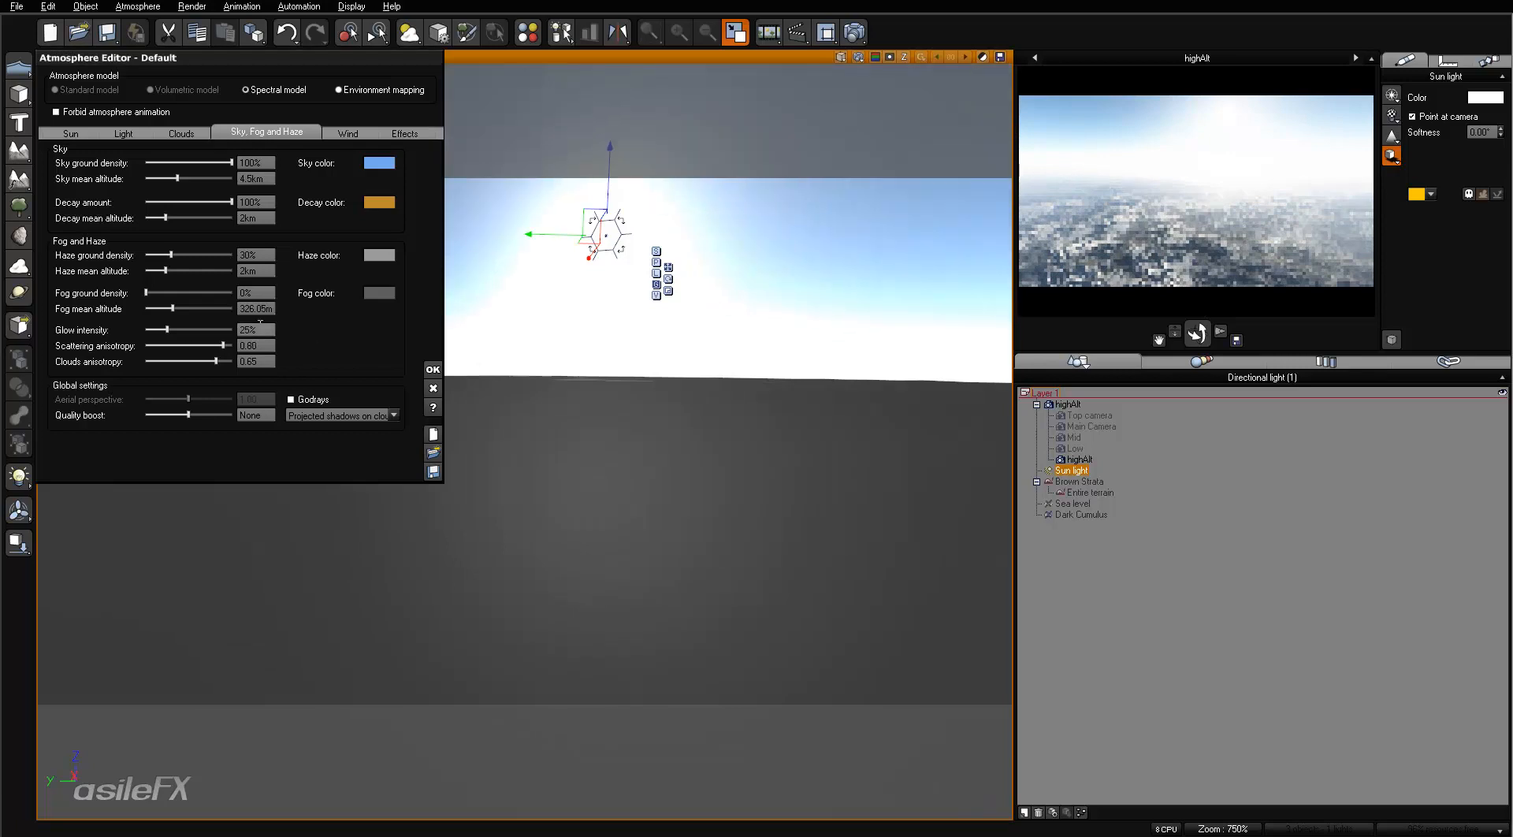
{"action": "left_click", "coordinate": [256, 329]}
{"action": "type", "text": "3"}
{"action": "key", "text": "Return"}
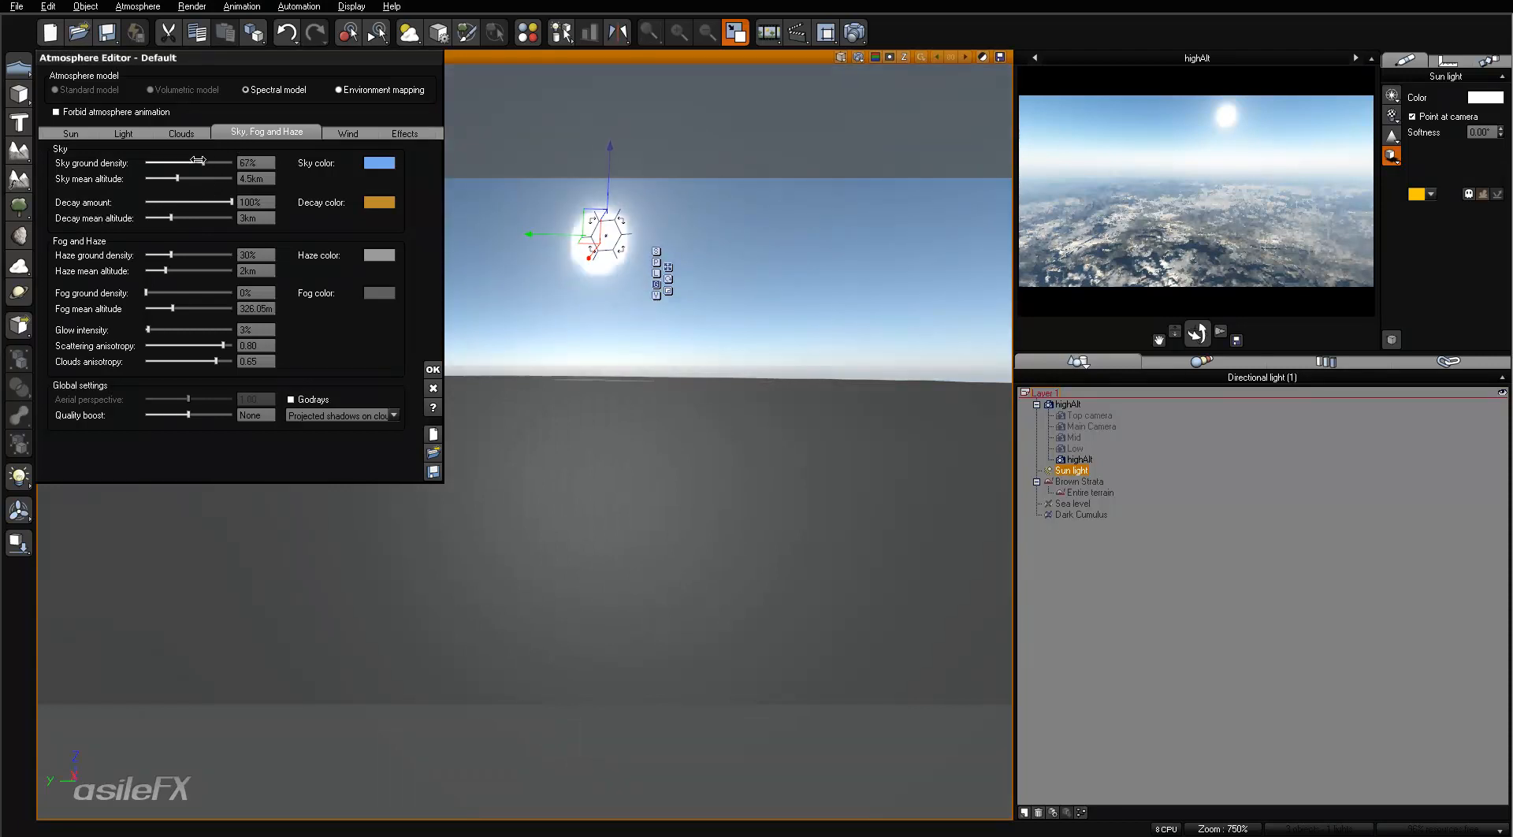
- Refresh the highAlt camera preview and lower the atmosphere's global light intensity to -2.00
{"action": "right_click", "coordinate": [1102, 154]}
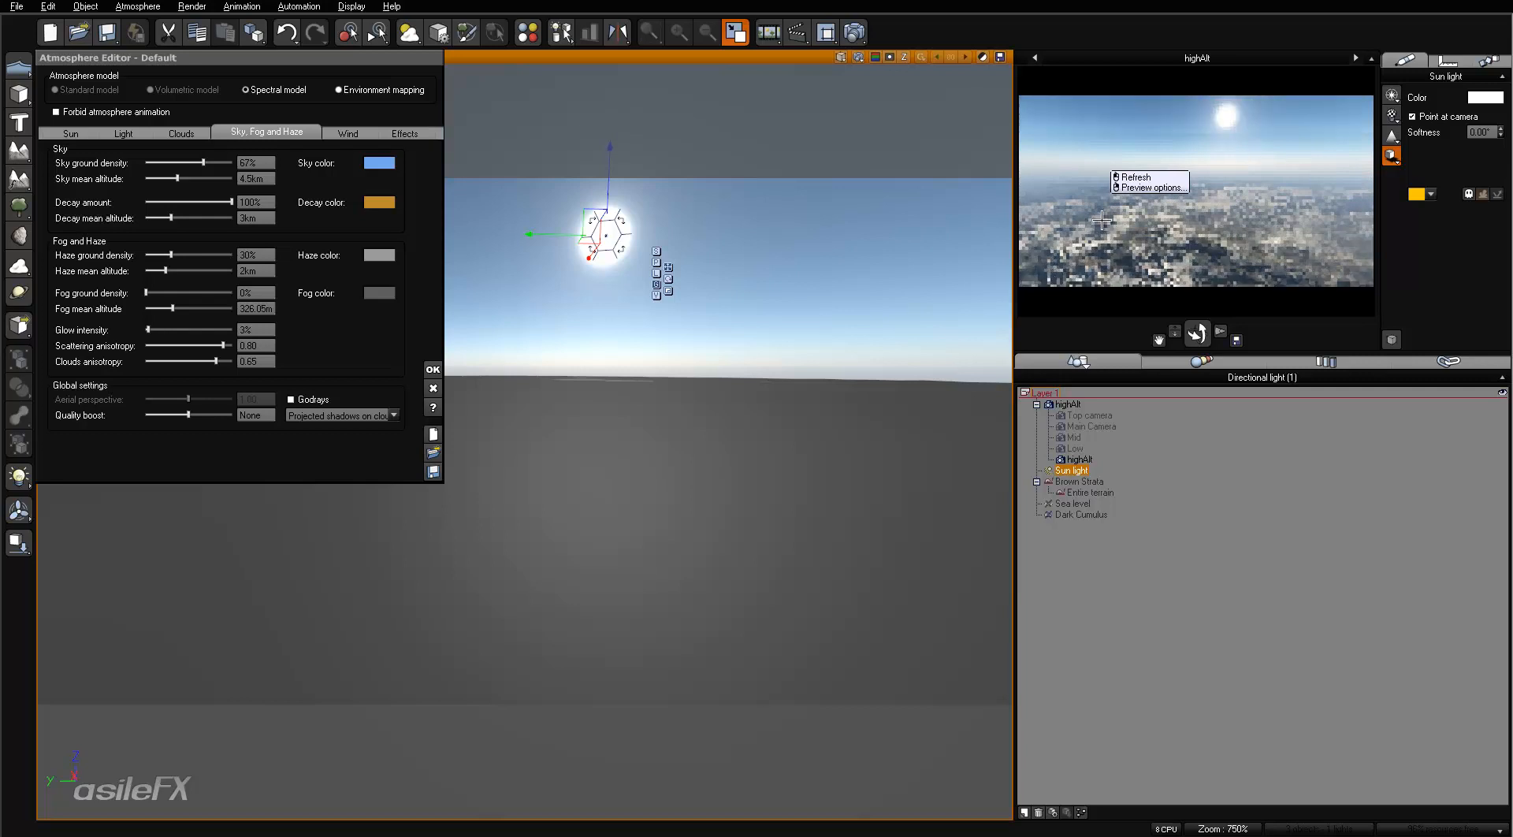
{"action": "left_click", "coordinate": [109, 133]}
{"action": "left_click_drag", "start_coordinate": [194, 294], "coordinate": [128, 294]}
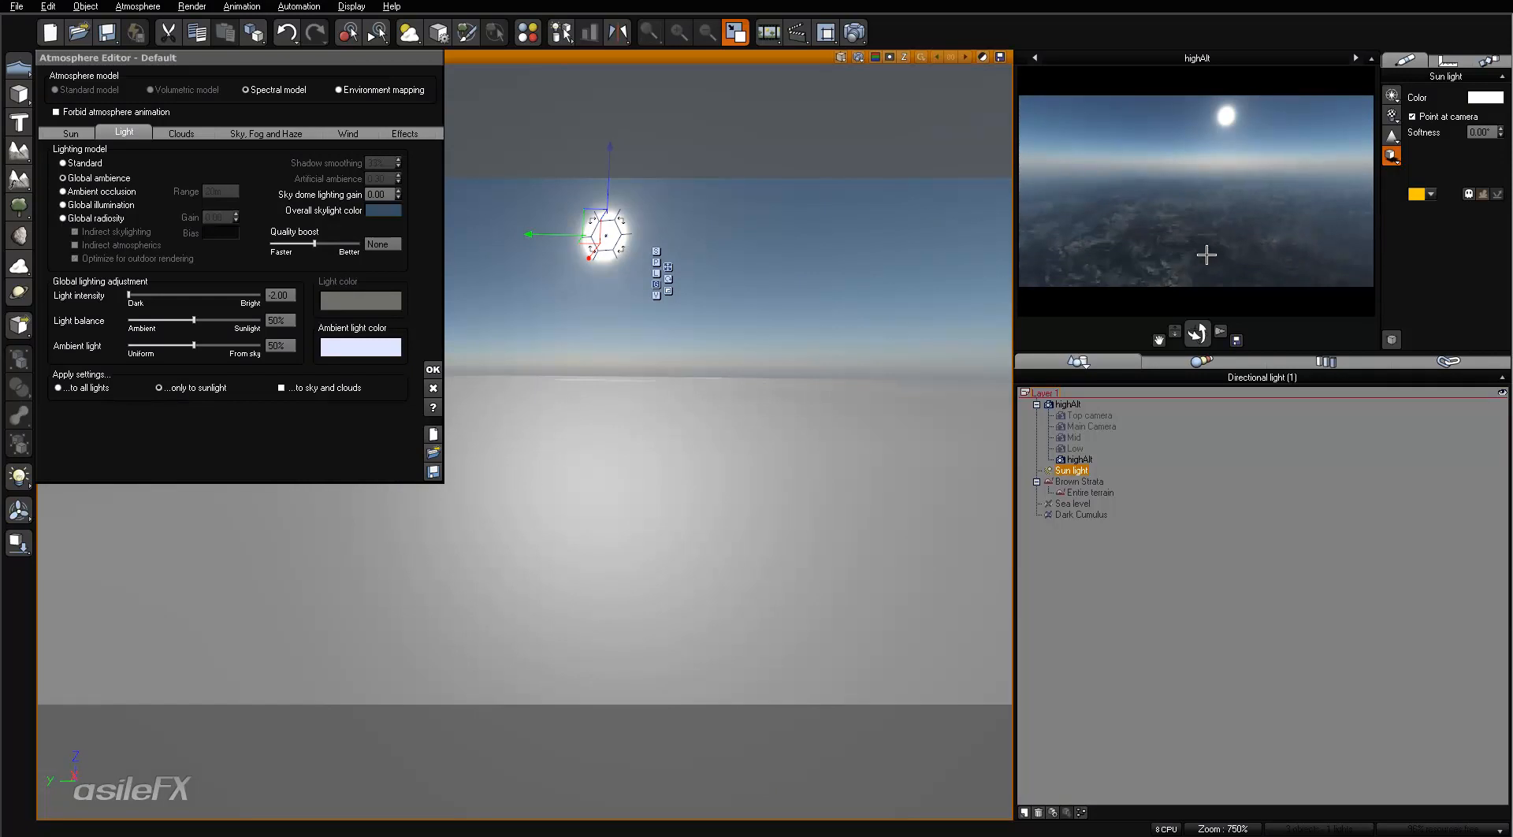
- Render the highAlt view, enlarge the finished render to 200% to inspect it, and close it
{"action": "left_click", "coordinate": [857, 20]}
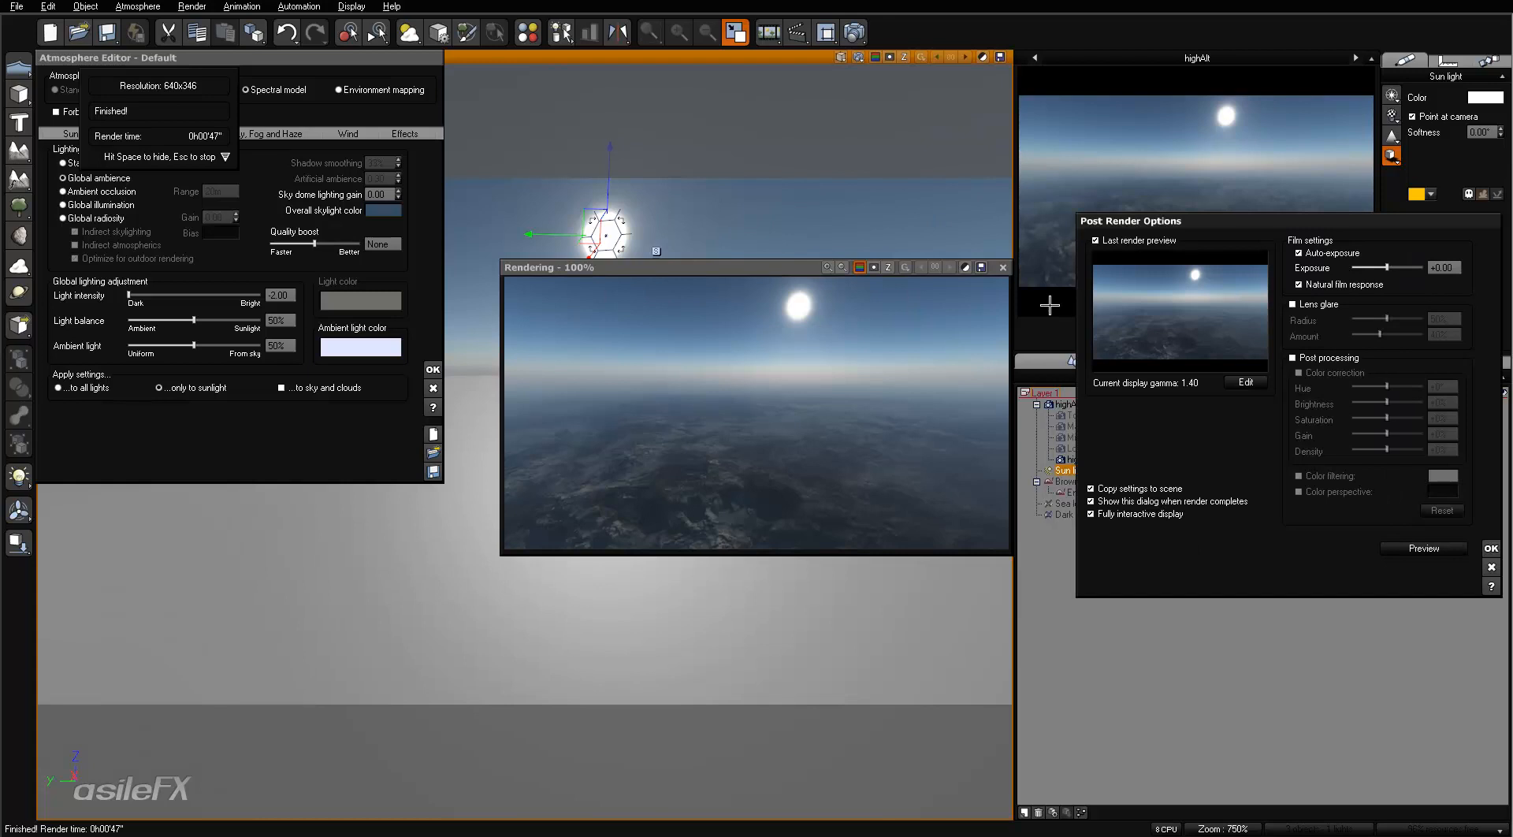
{"action": "left_click", "coordinate": [831, 269]}
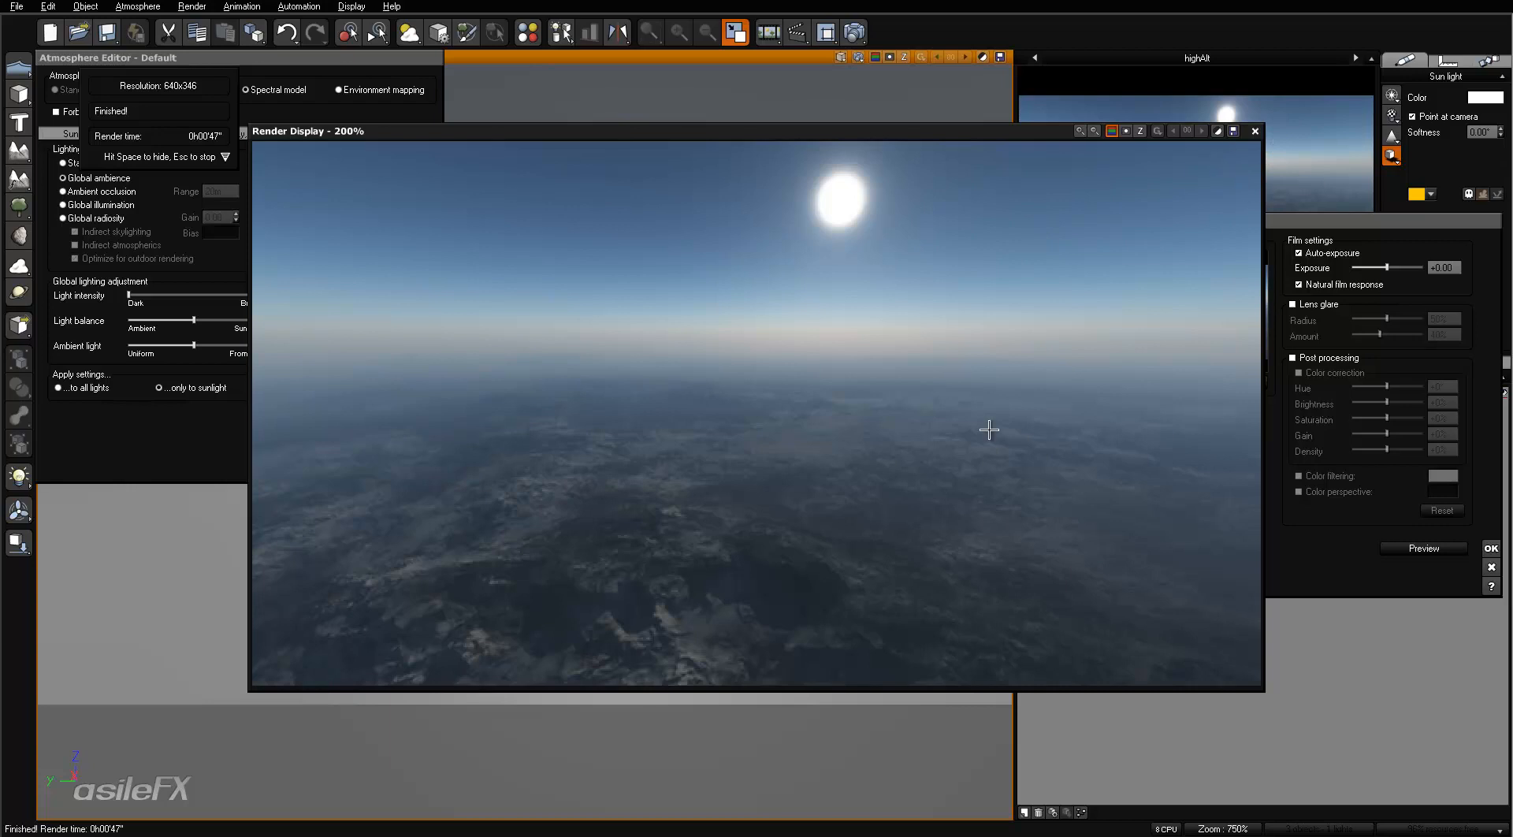
{"action": "left_click", "coordinate": [1255, 131]}
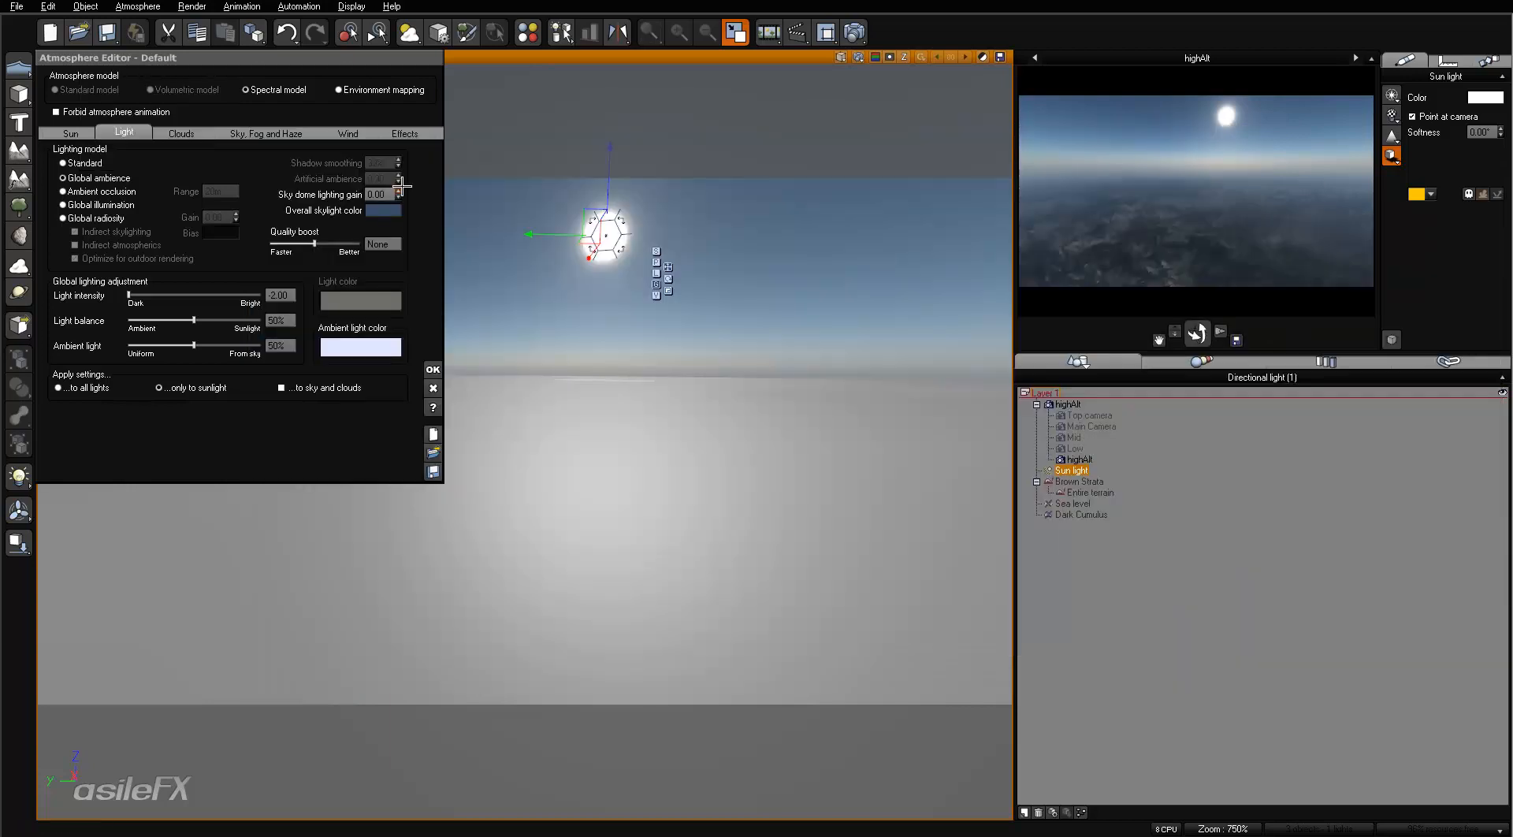
- Try a sky ground density of 400% in the atmosphere's sky settings
{"action": "left_click", "coordinate": [236, 132]}
{"action": "left_click_drag", "start_coordinate": [211, 162], "coordinate": [236, 163]}
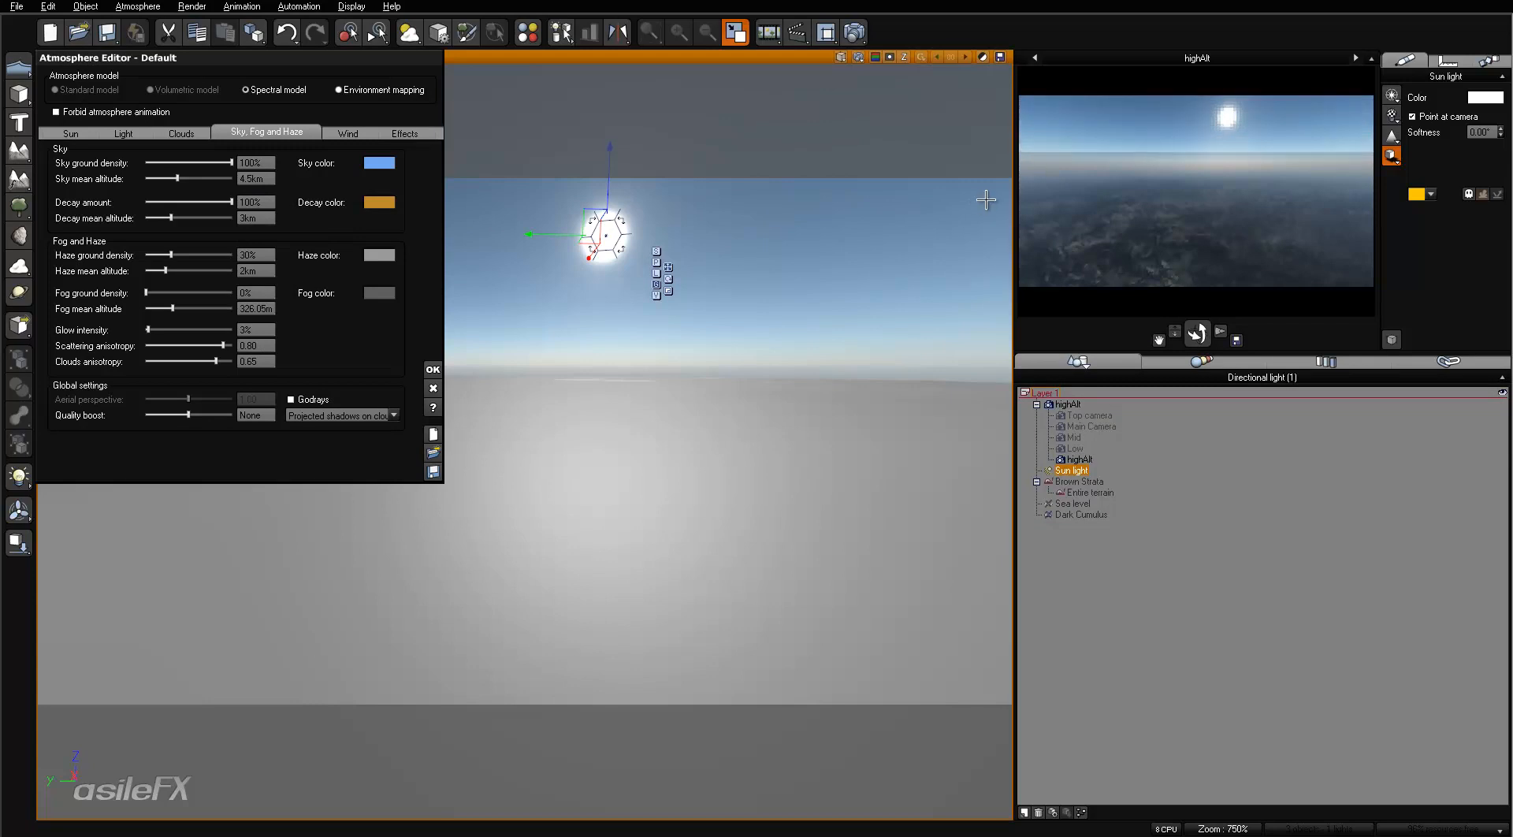
{"action": "left_click", "coordinate": [266, 168]}
{"action": "type", "text": "400"}
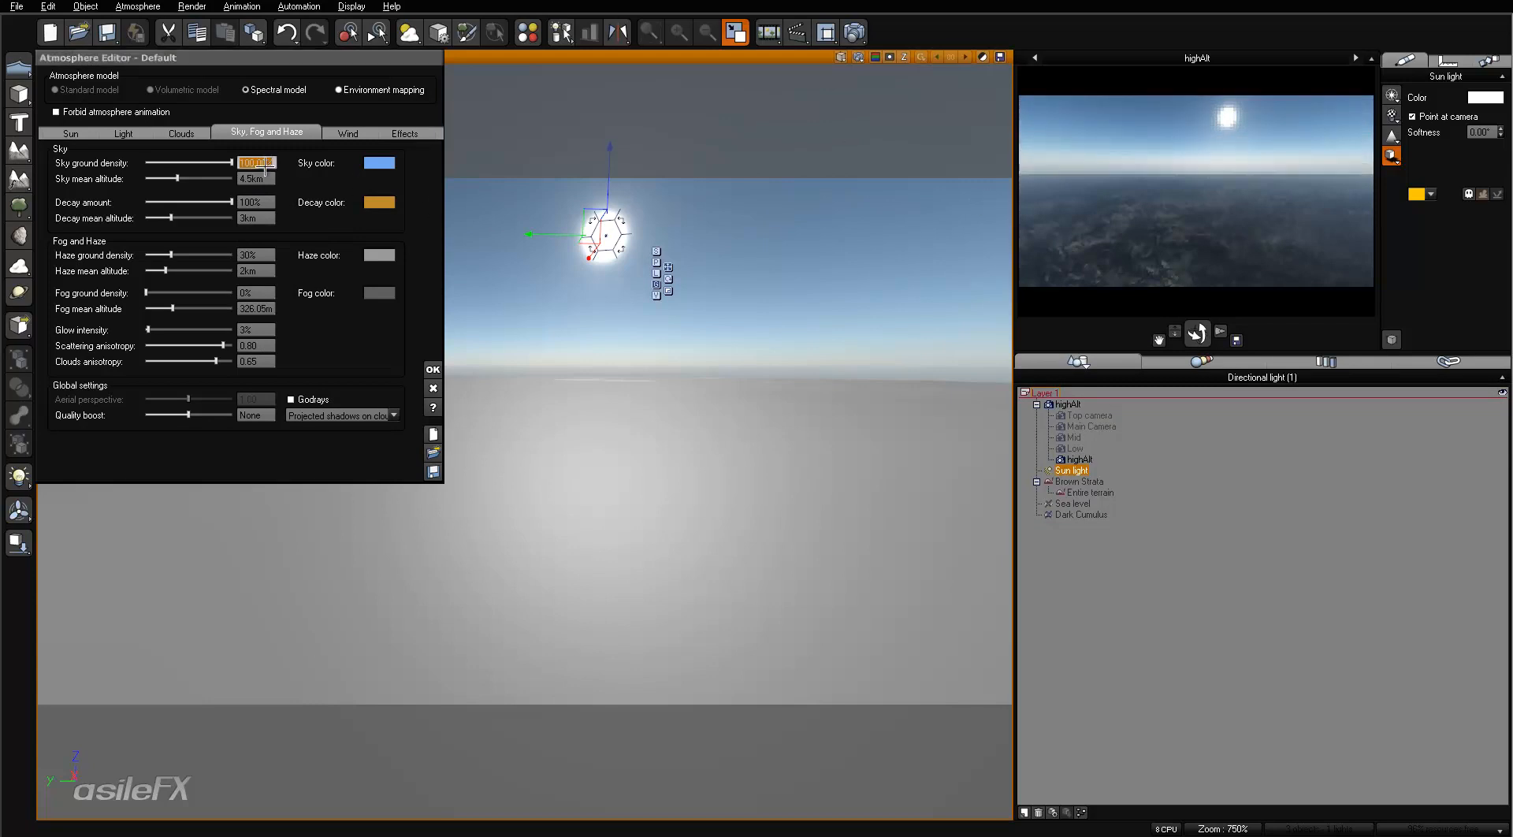
{"action": "key", "text": "Return"}
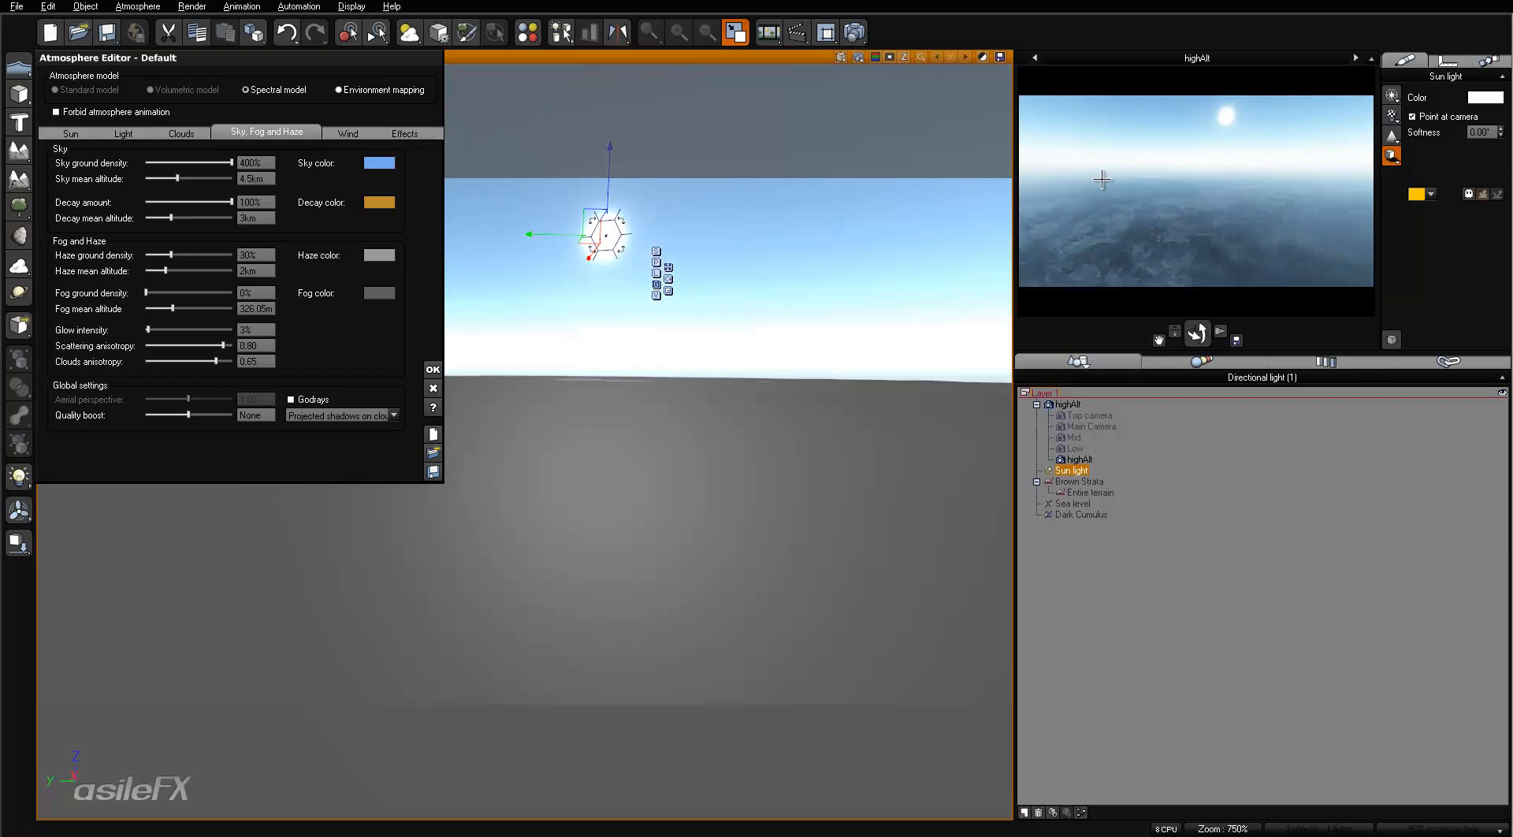
- Return the sky ground density to 100%
{"action": "double_click", "coordinate": [260, 162]}
{"action": "type", "text": "100"}
{"action": "key", "text": "Return"}
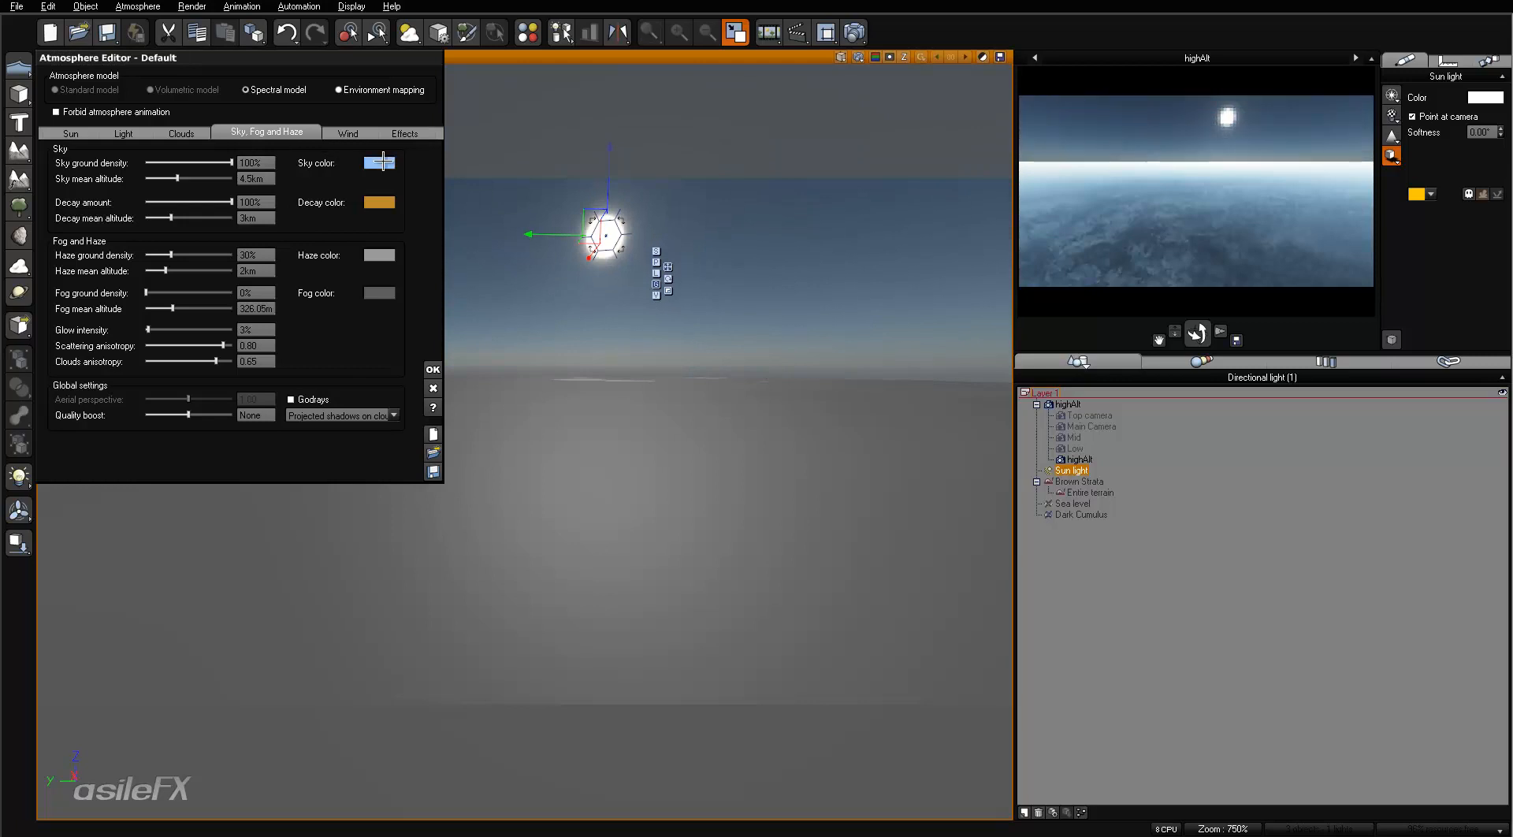
- Change the sky color to a deep saturated blue, about red 1, green 56, blue 131
{"action": "right_click", "coordinate": [384, 162]}
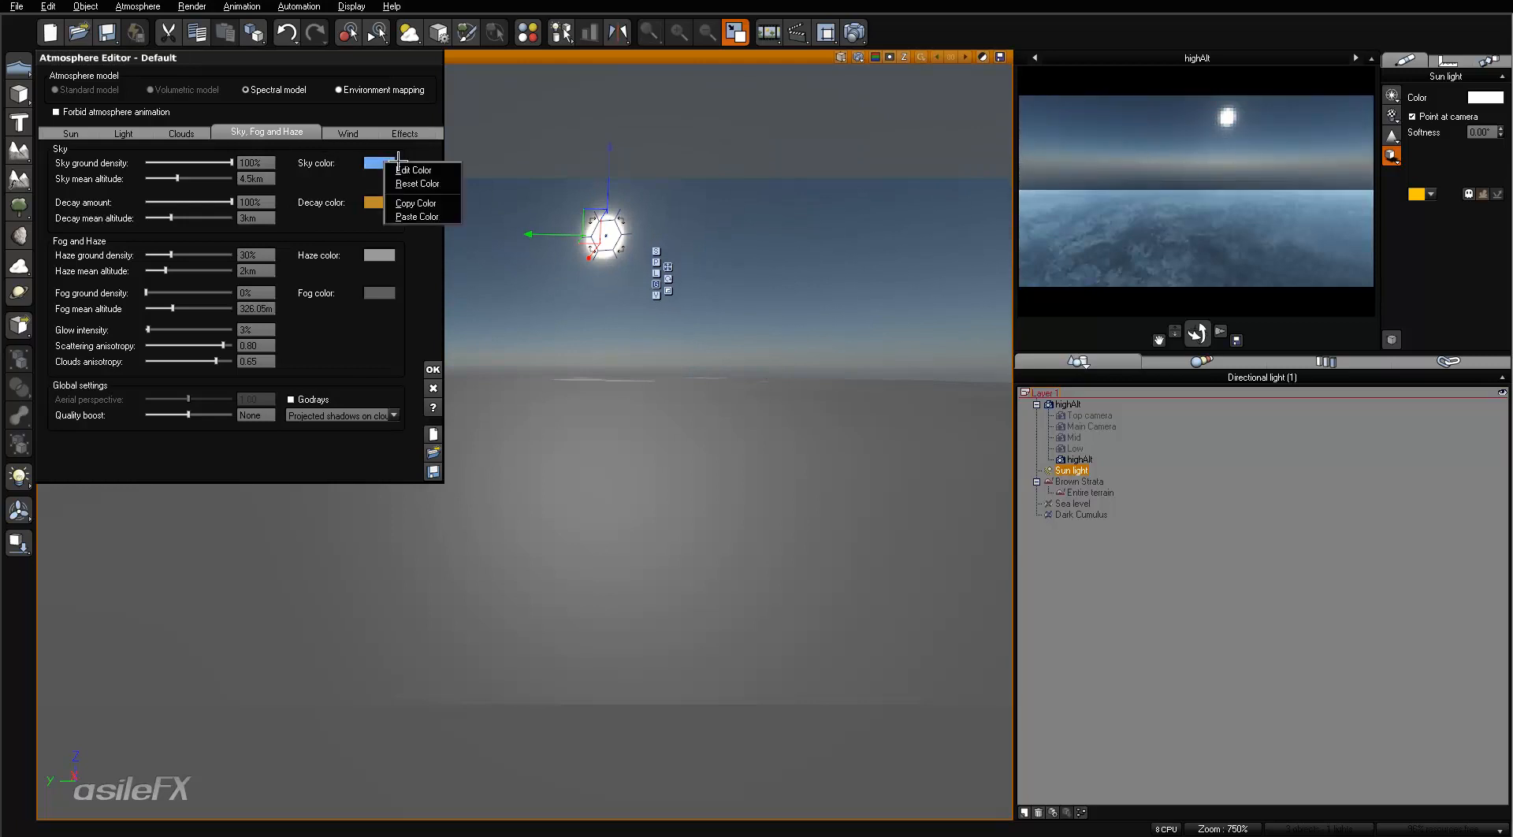
{"action": "left_click", "coordinate": [412, 169]}
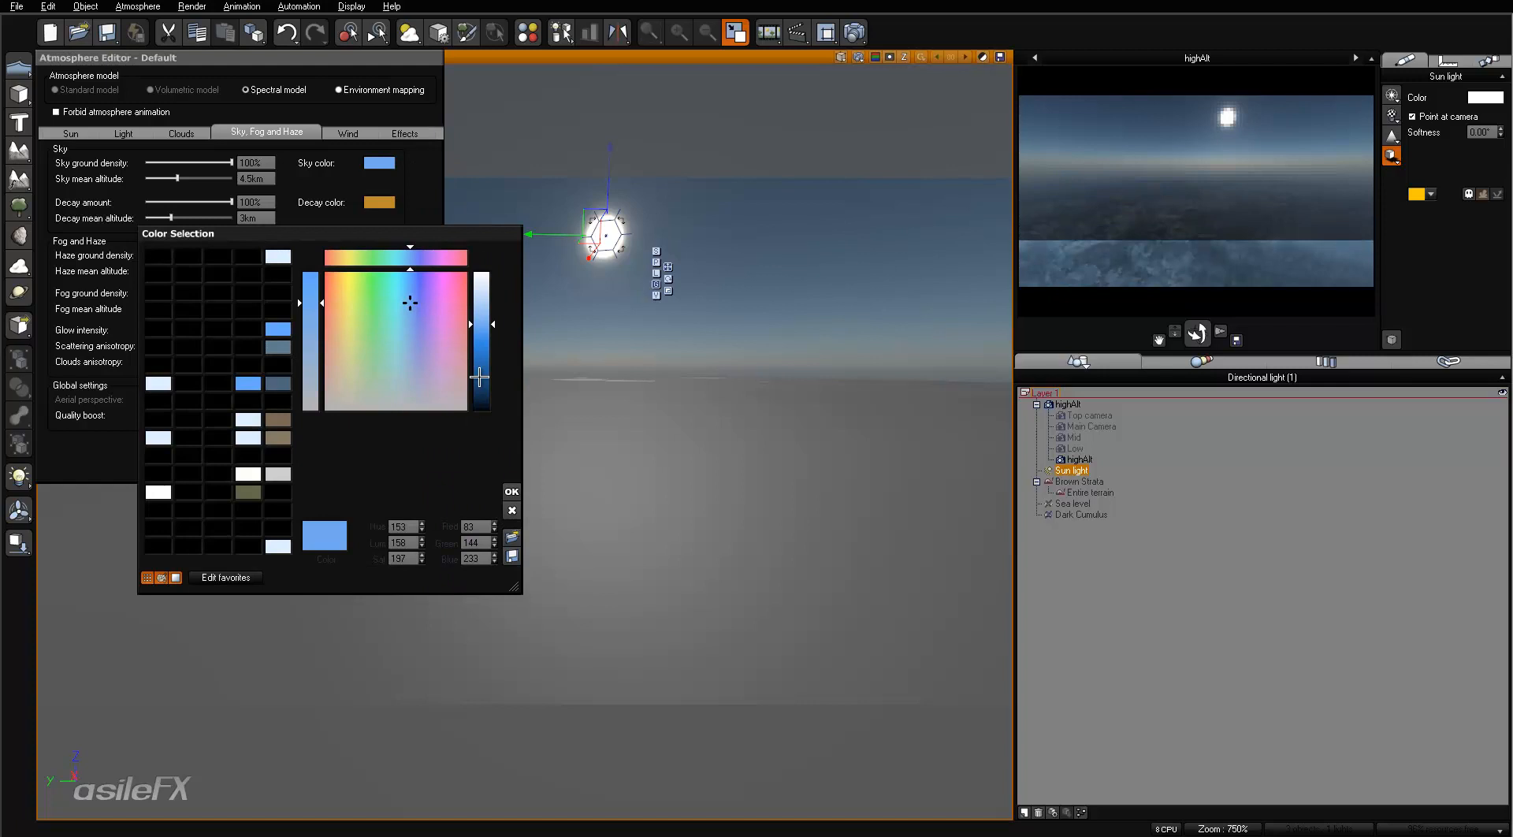
{"action": "left_click_drag", "start_coordinate": [484, 371], "coordinate": [483, 387]}
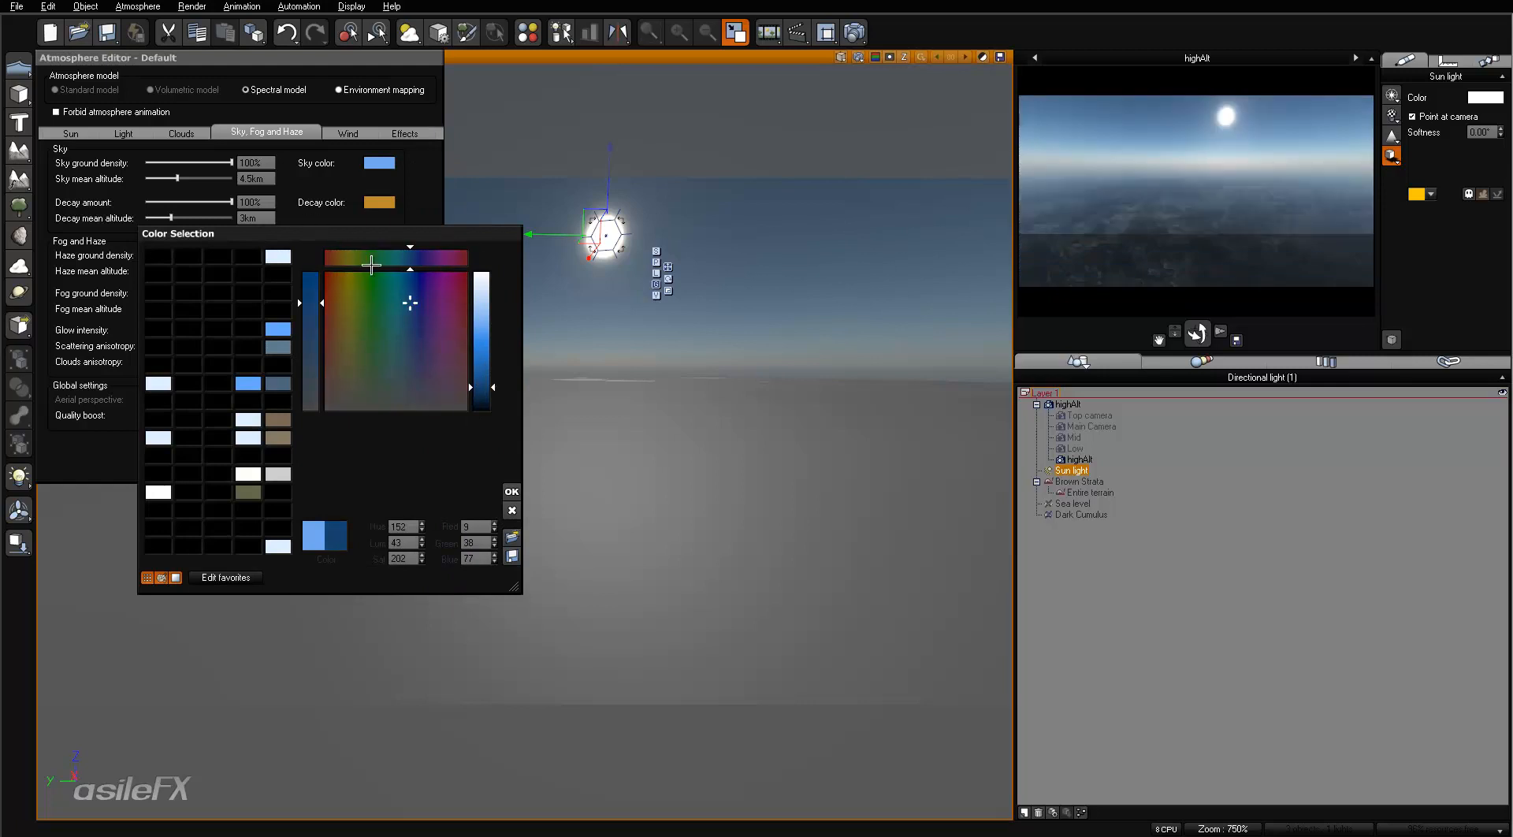
{"action": "left_click_drag", "start_coordinate": [311, 293], "coordinate": [313, 248]}
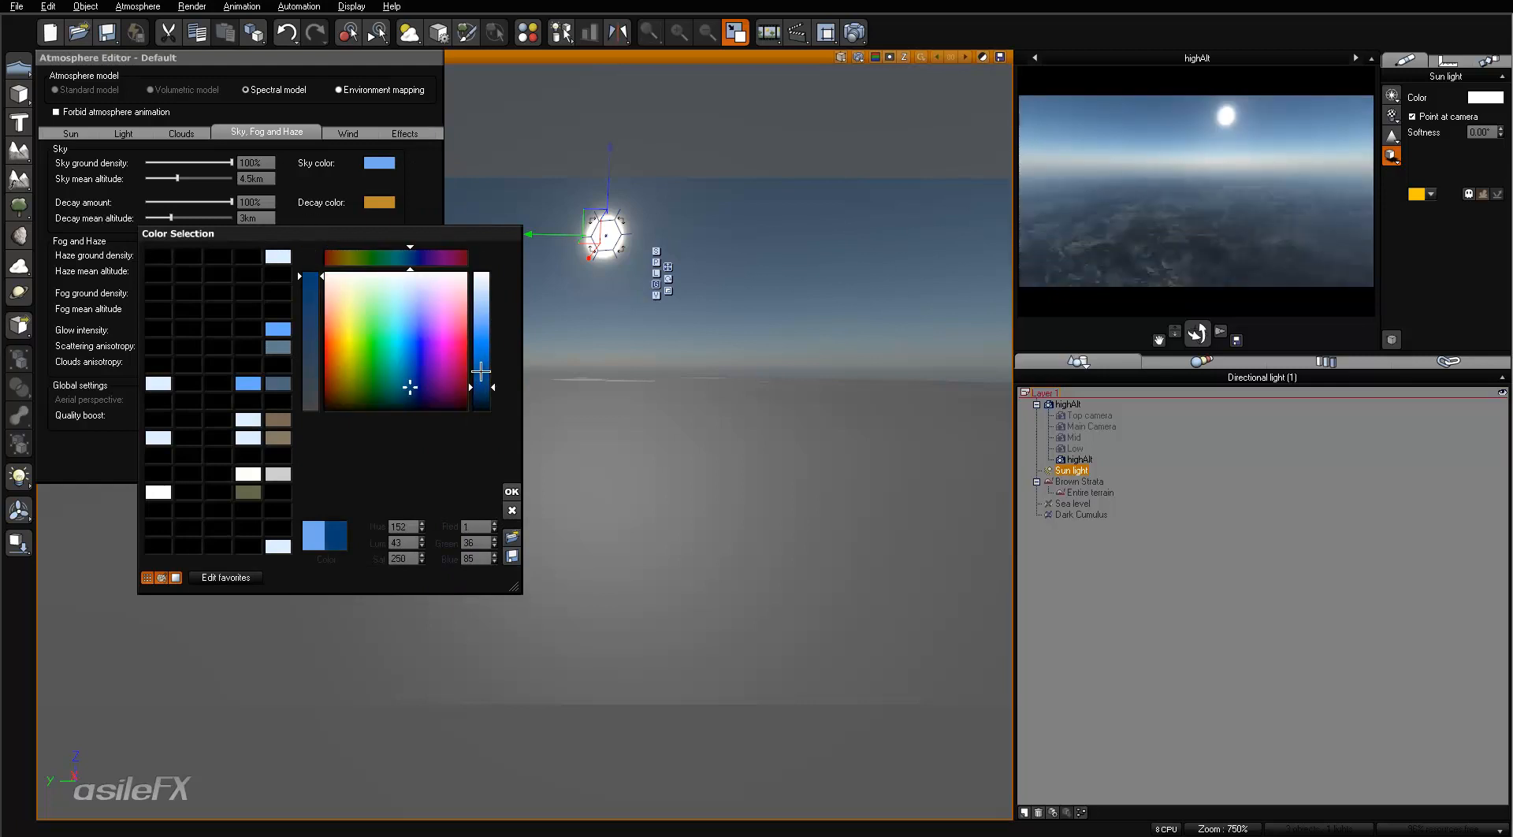
{"action": "left_click_drag", "start_coordinate": [480, 371], "coordinate": [484, 374]}
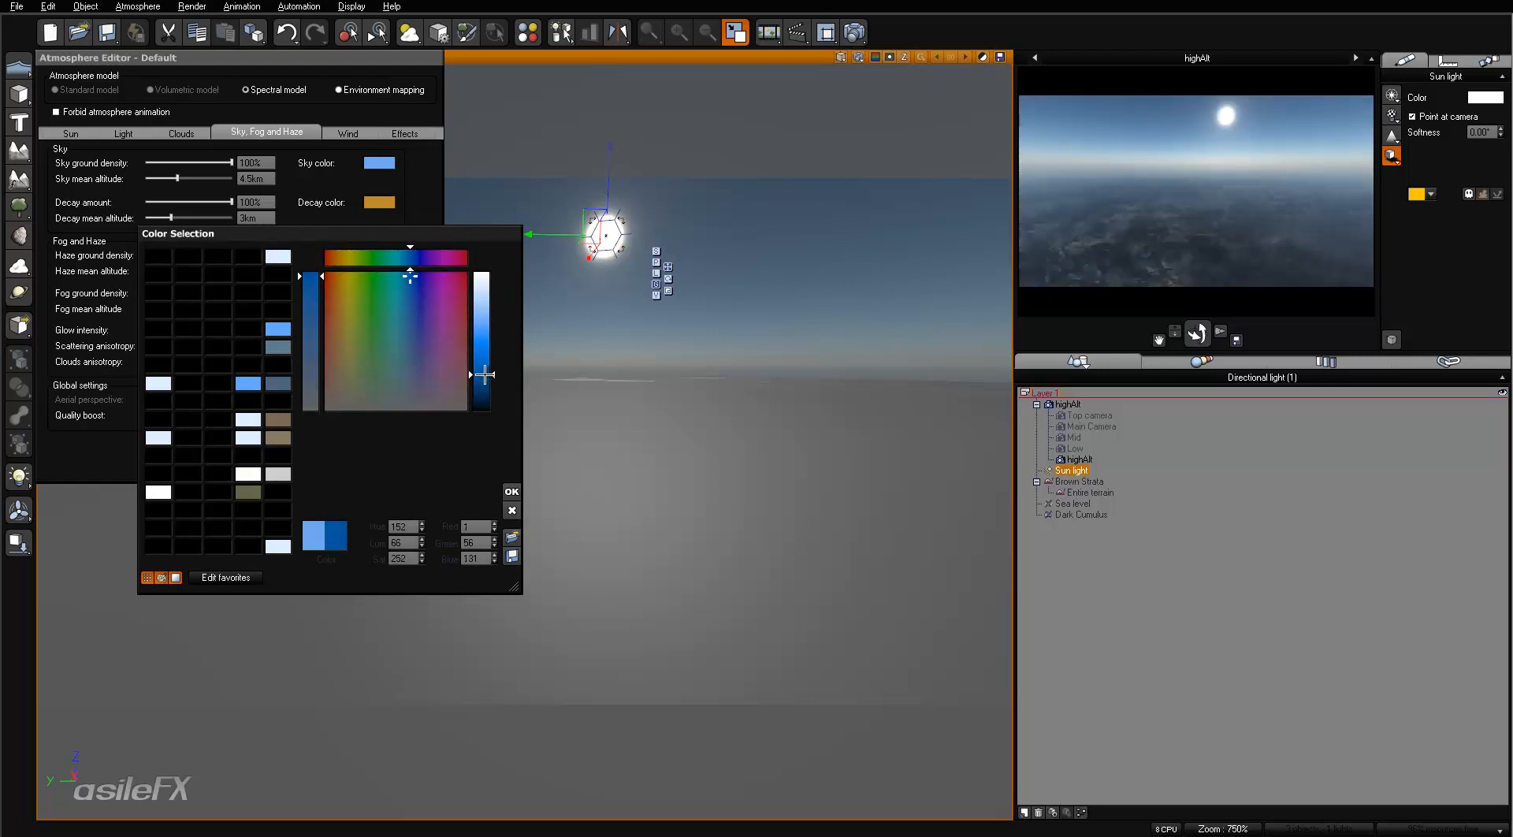
{"action": "left_click", "coordinate": [513, 491]}
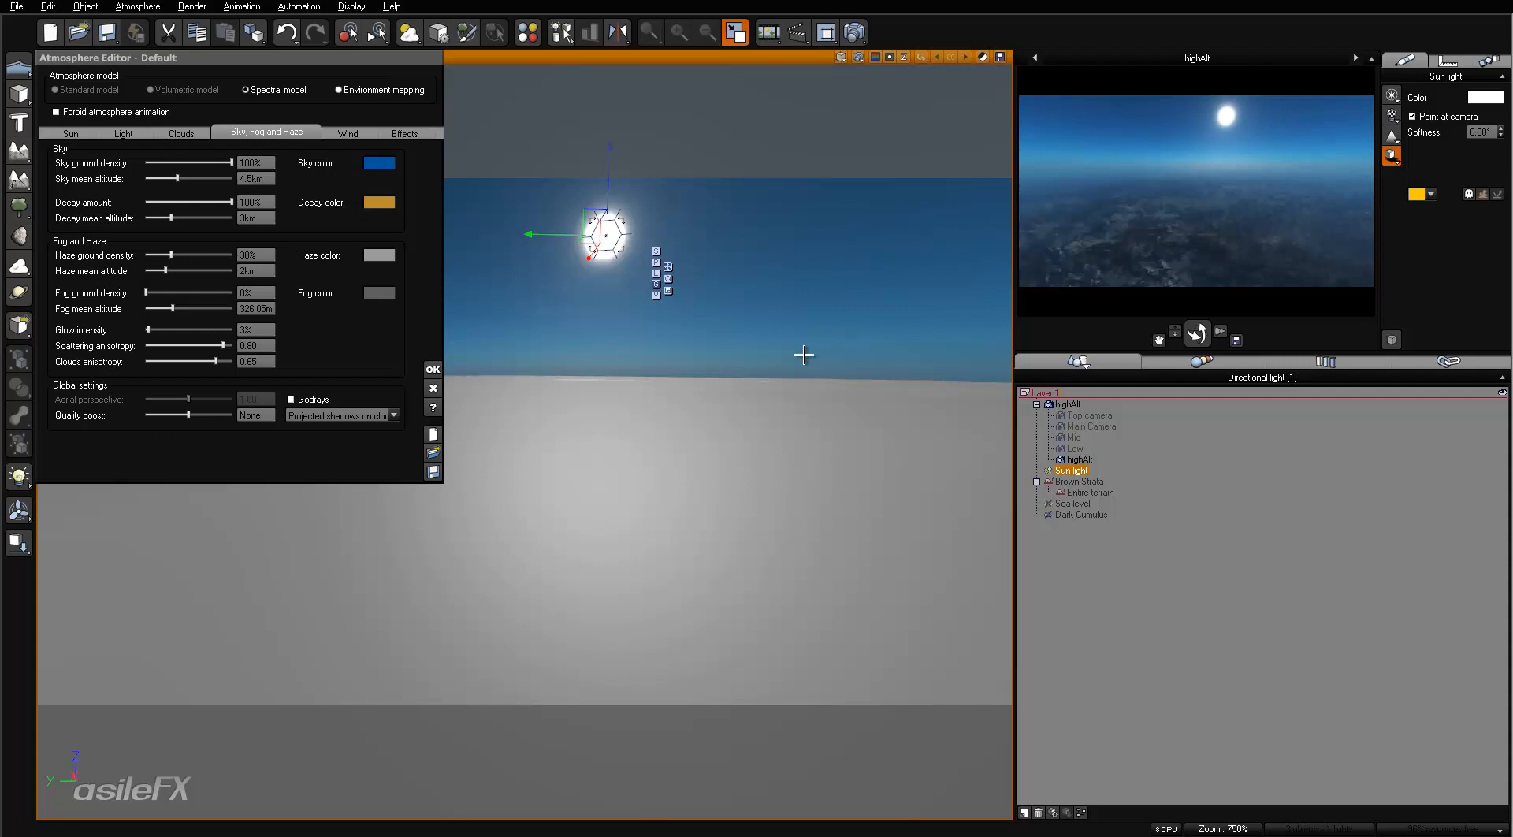
- Tilt the highAlt camera slightly upward, render the view, and close the finished render
{"action": "mouse_move", "coordinate": [800, 326]}
{"action": "right_mouse_down"}
{"action": "mouse_move", "coordinate": [804, 375]}
{"action": "mouse_move", "coordinate": [805, 353]}
{"action": "right_mouse_up"}
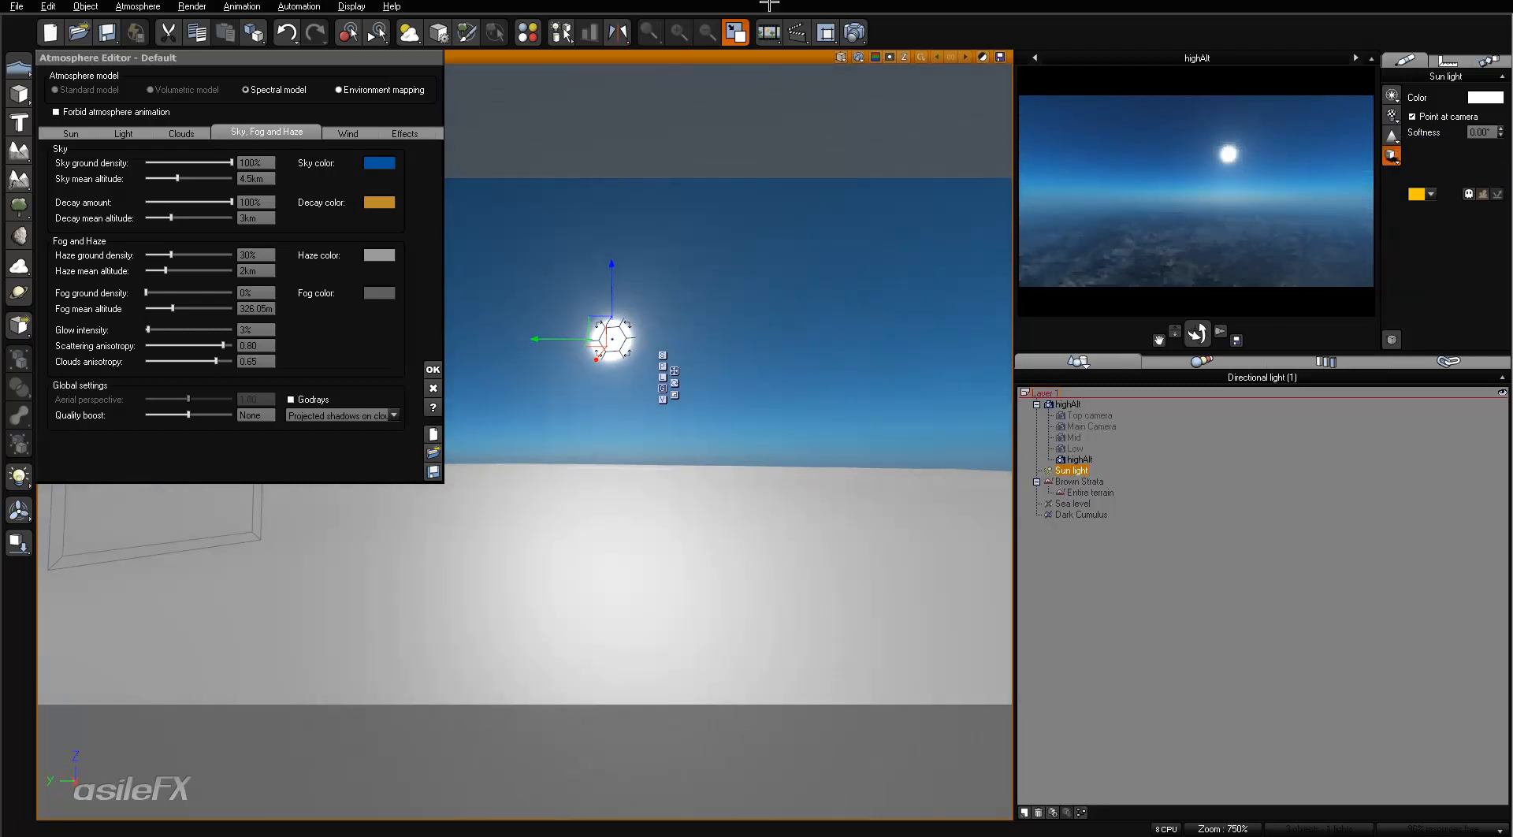
{"action": "left_click", "coordinate": [857, 33]}
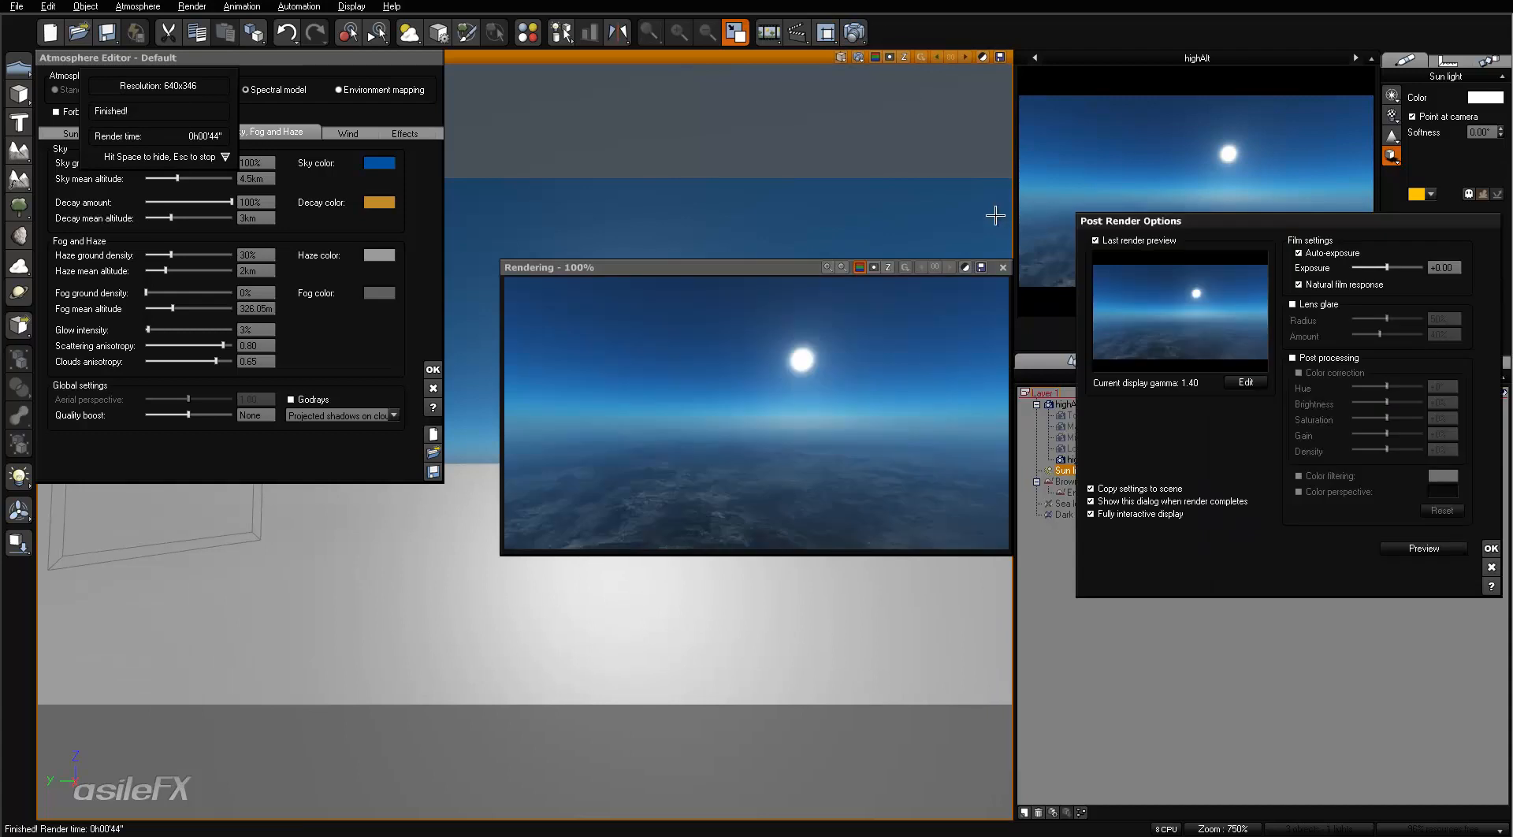
{"action": "left_click", "coordinate": [1003, 270]}
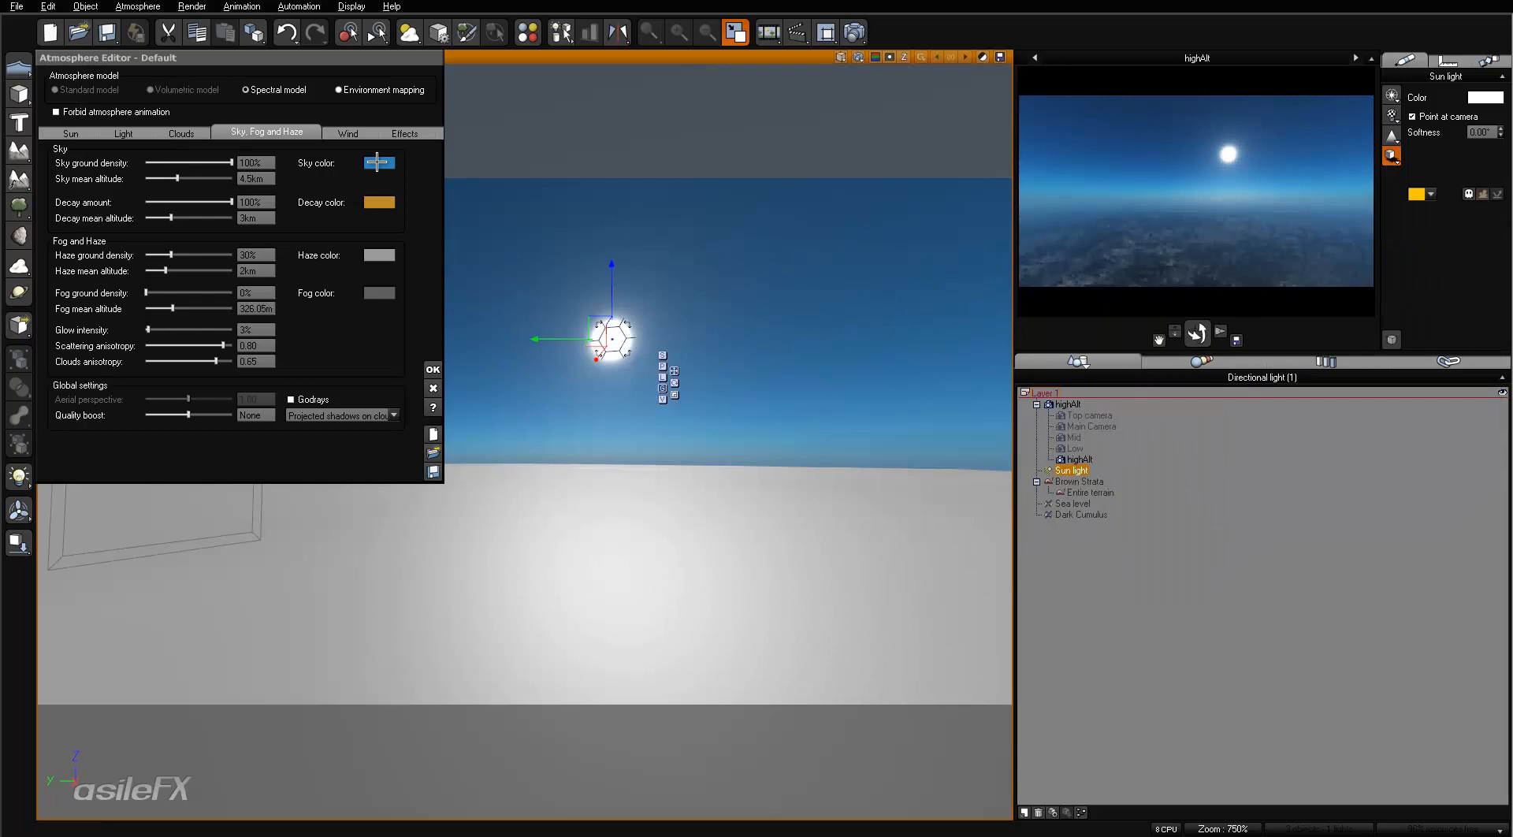
- Check the sky color's RGB values
{"action": "right_click", "coordinate": [377, 162]}
{"action": "left_click", "coordinate": [406, 181]}
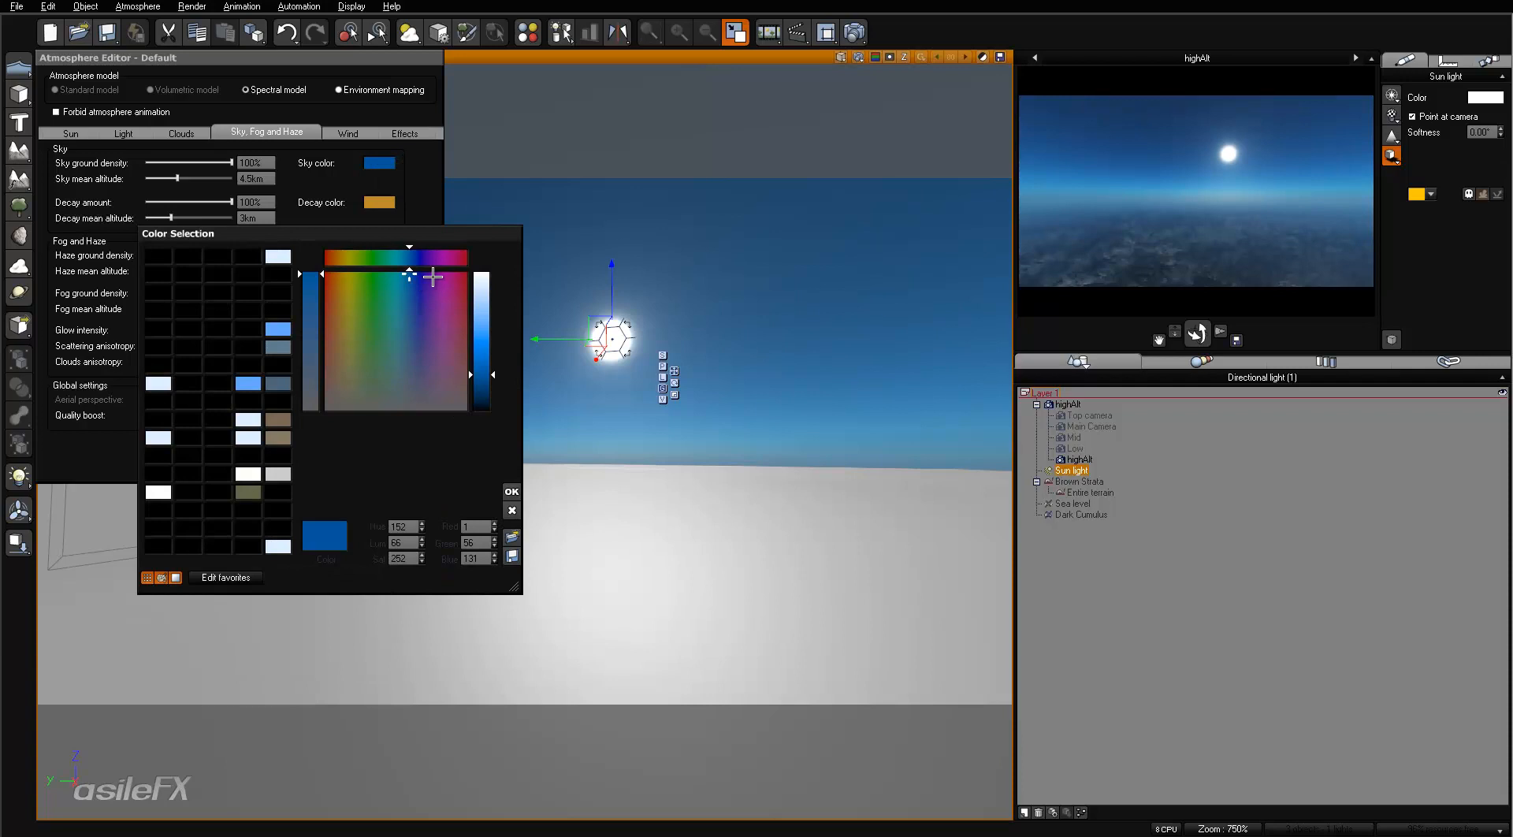
{"action": "left_click", "coordinate": [509, 509]}
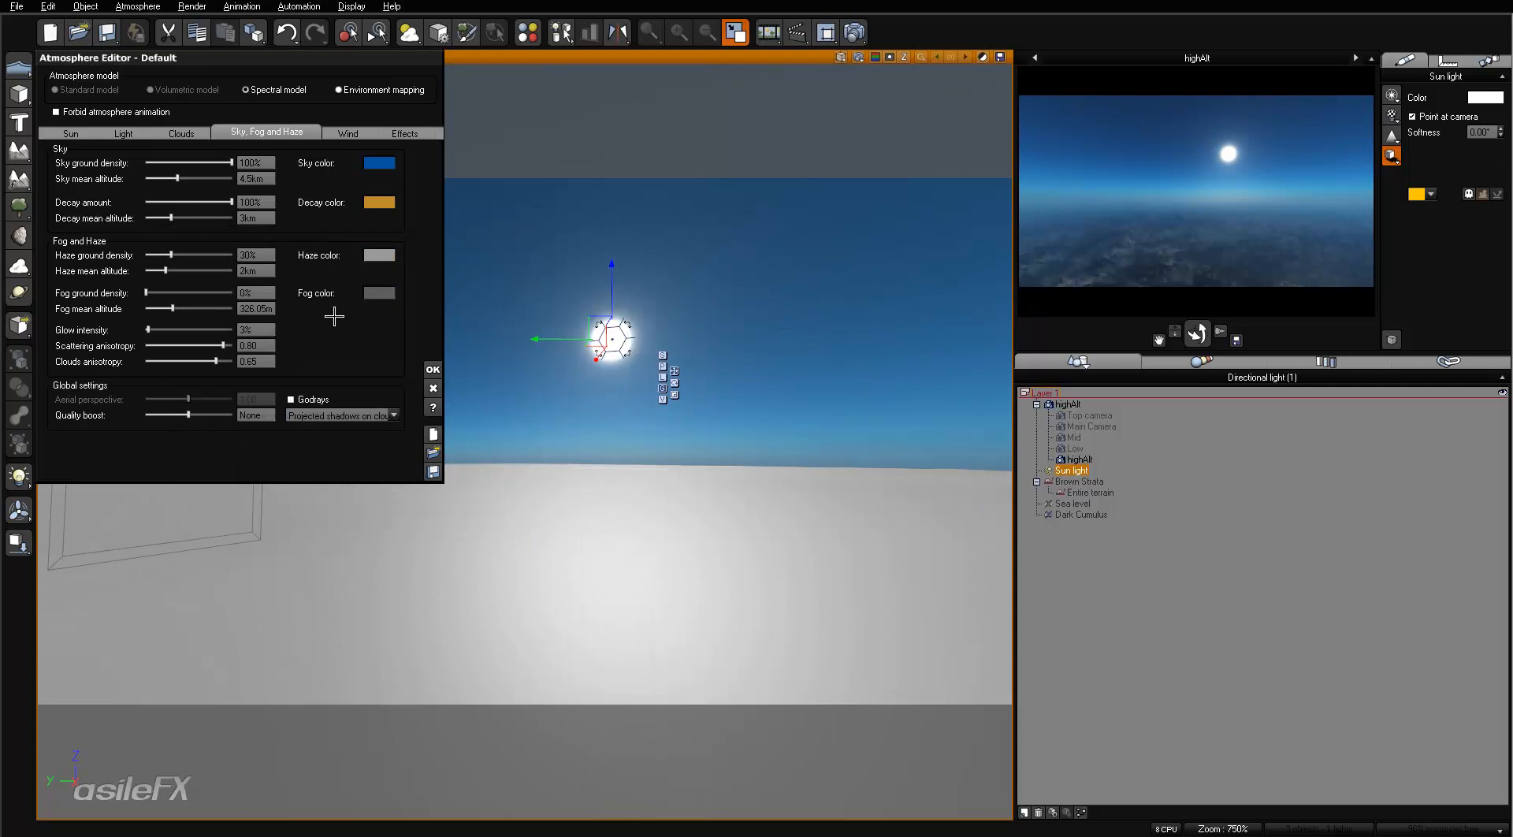
- Set the haze color's green value to 135 and refresh the highAlt camera preview
{"action": "right_click", "coordinate": [392, 256]}
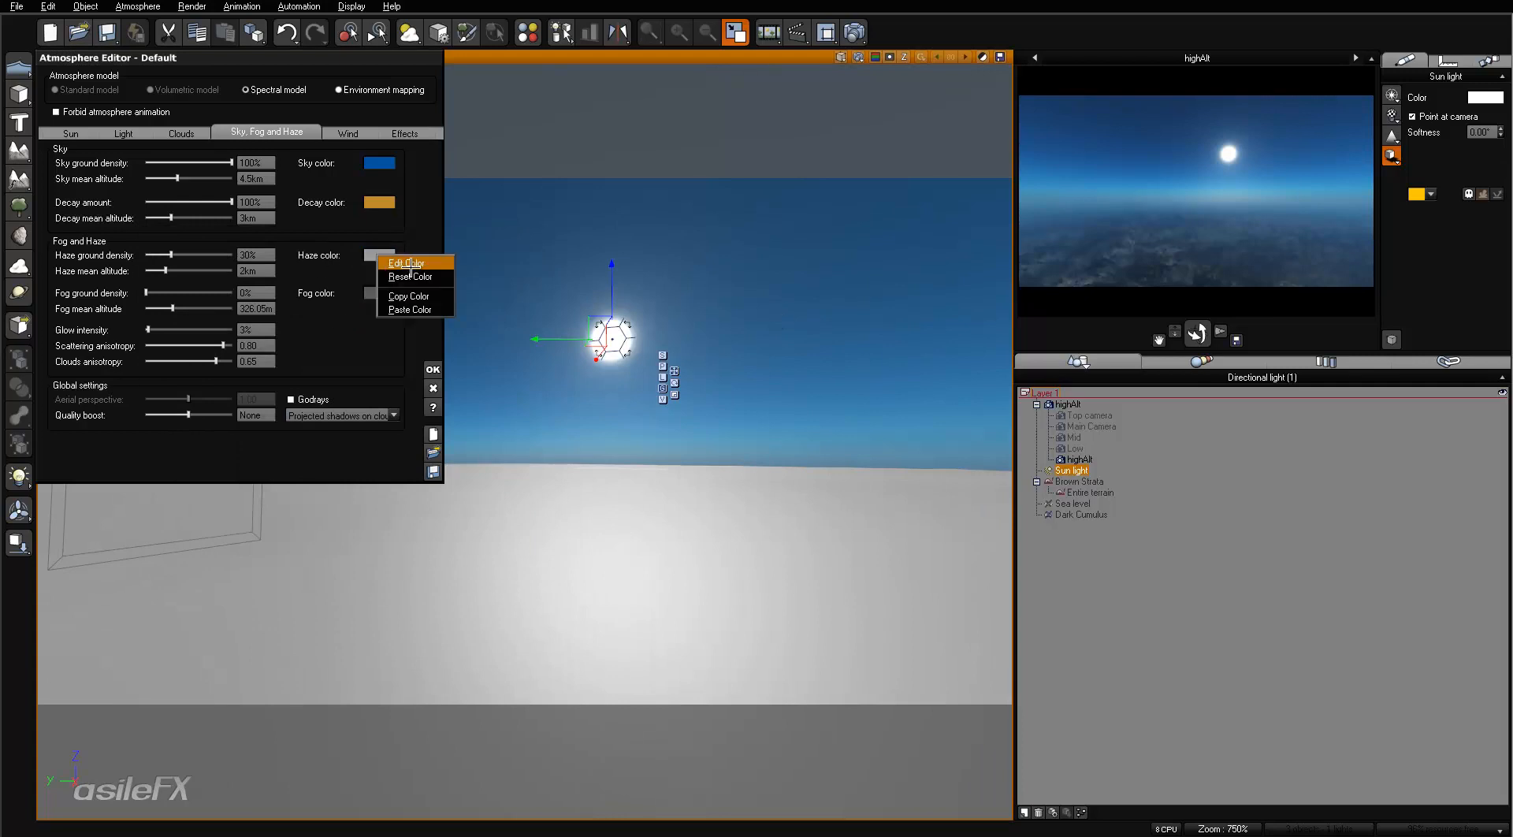
{"action": "left_click", "coordinate": [406, 266]}
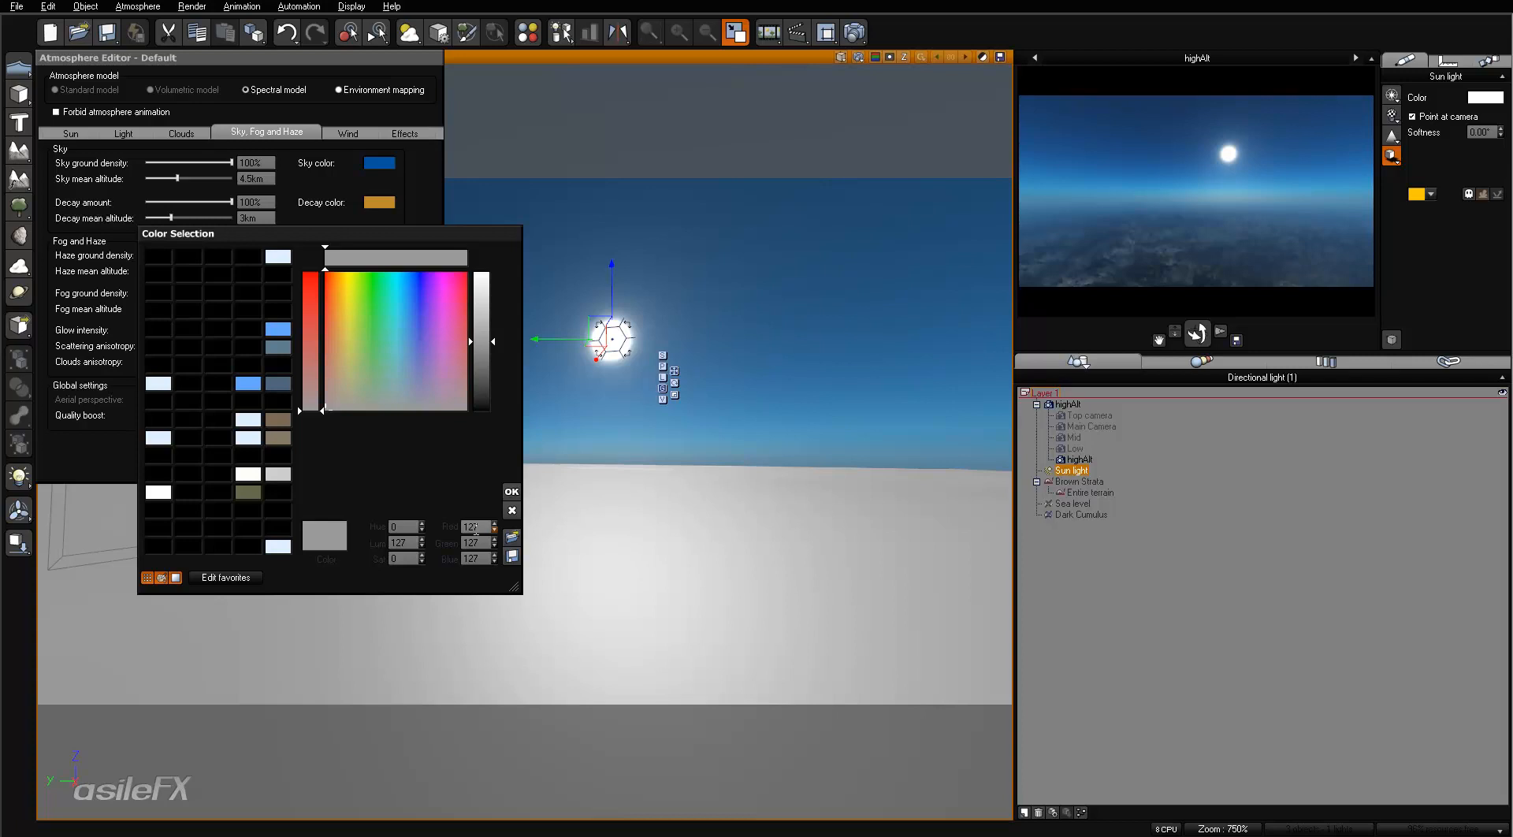
{"action": "left_click", "coordinate": [475, 527]}
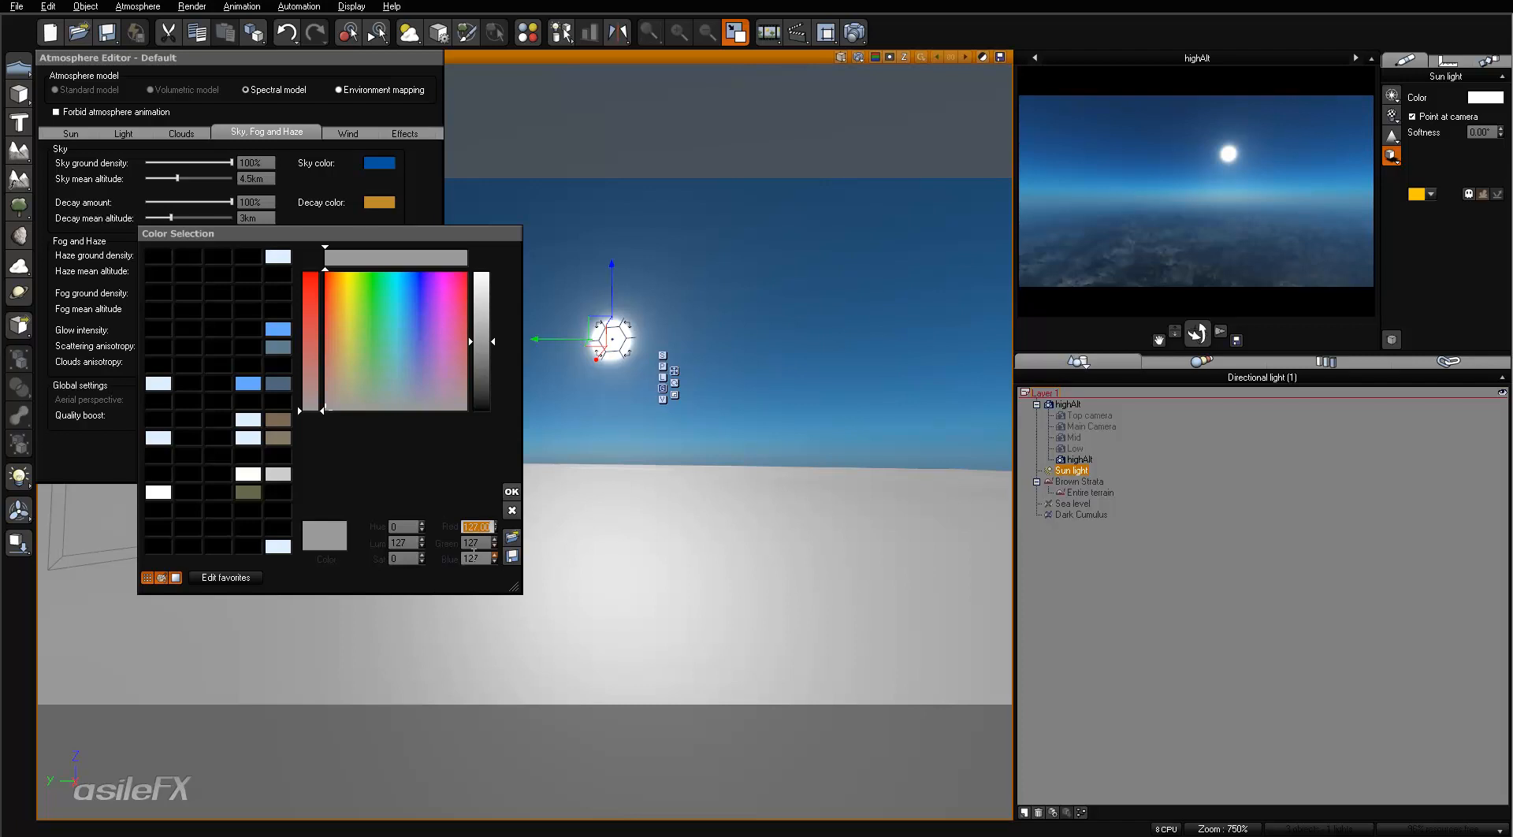
{"action": "left_click", "coordinate": [480, 554]}
{"action": "left_click", "coordinate": [480, 544]}
{"action": "type", "text": "1335"}
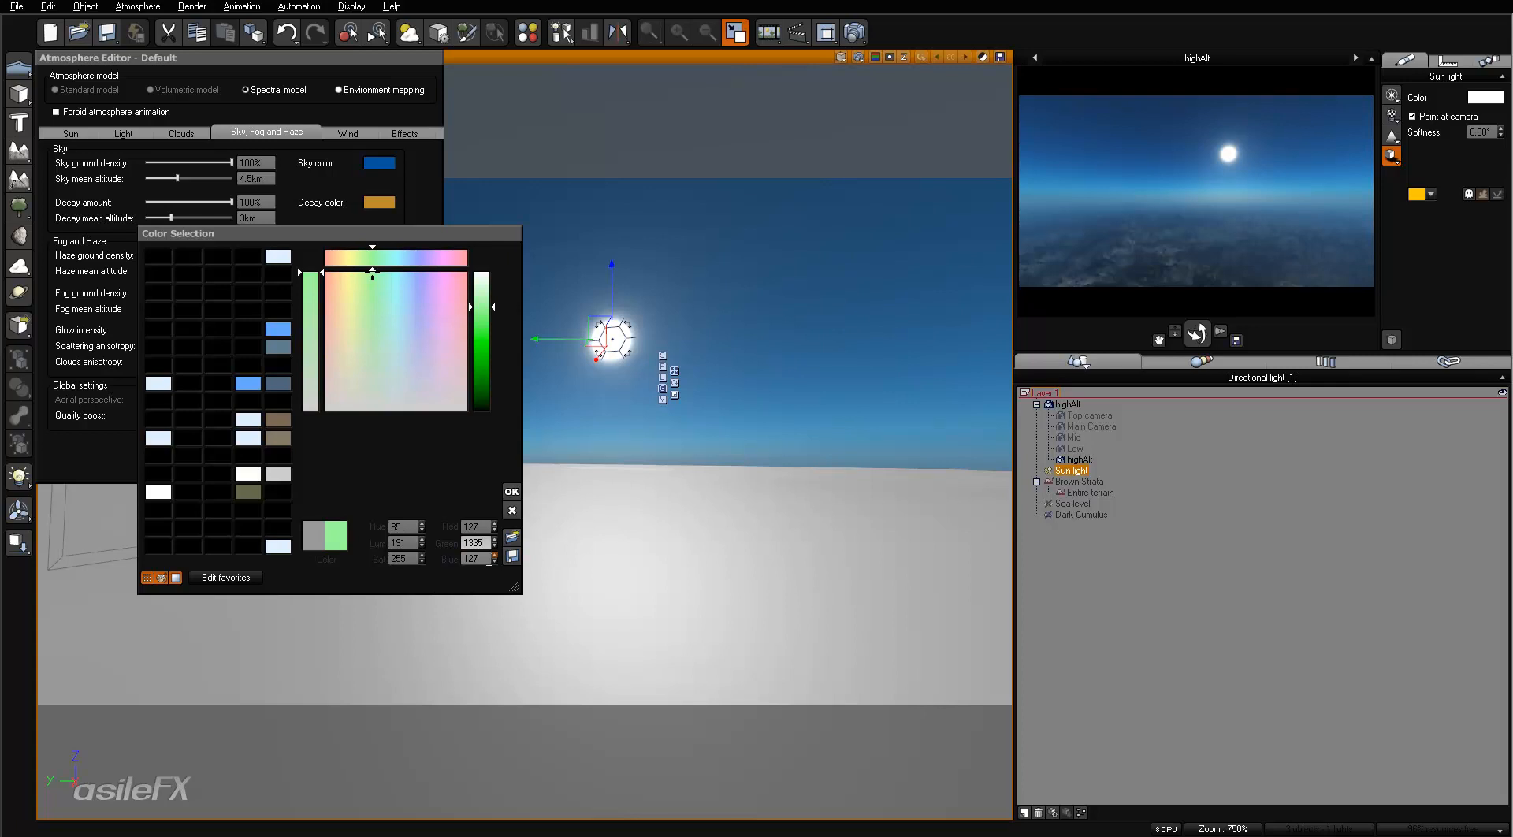
{"action": "key", "text": "Return"}
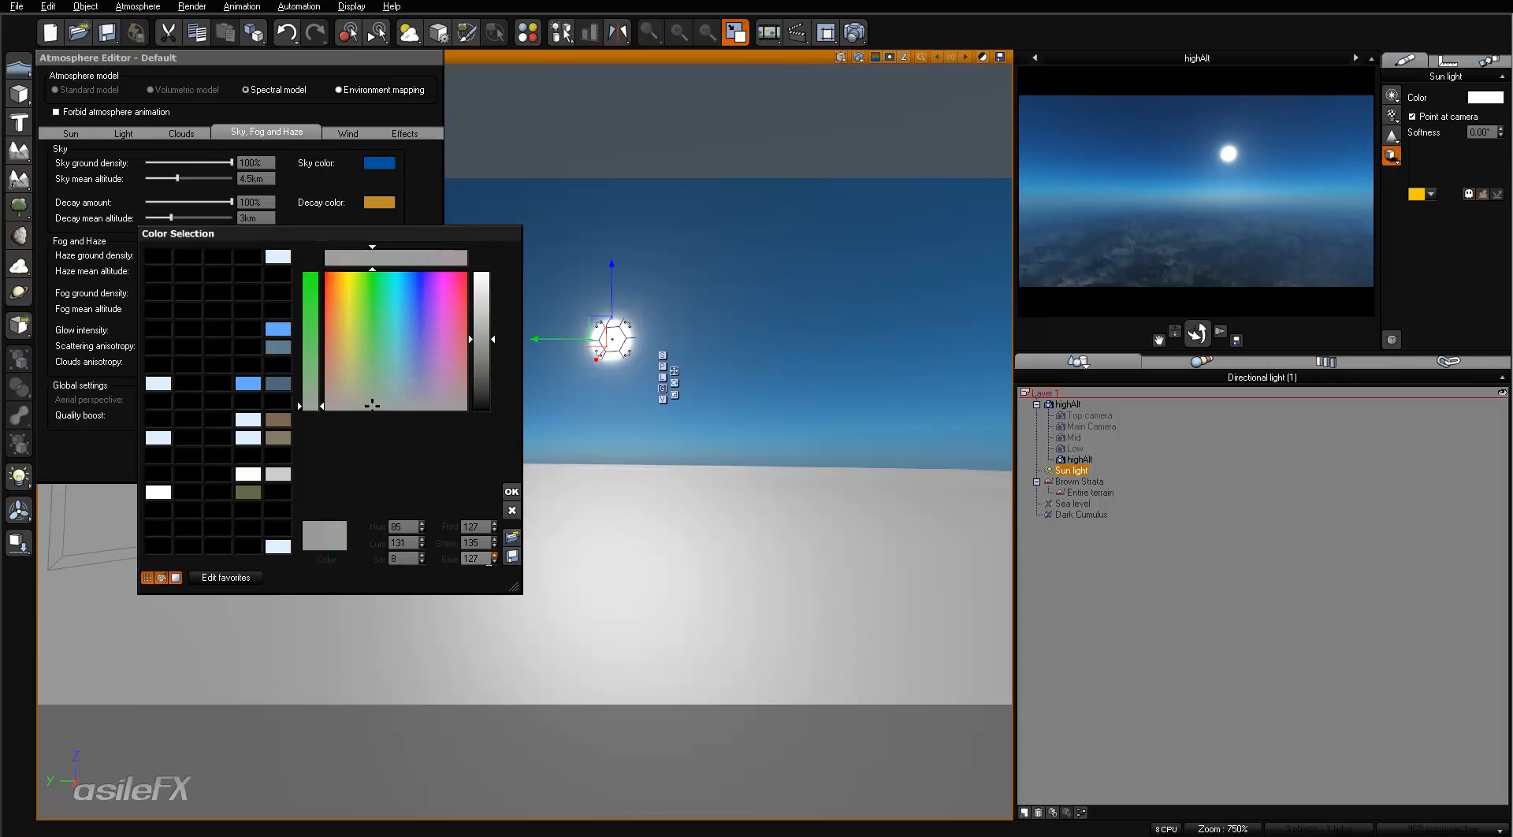
{"action": "left_click", "coordinate": [511, 491]}
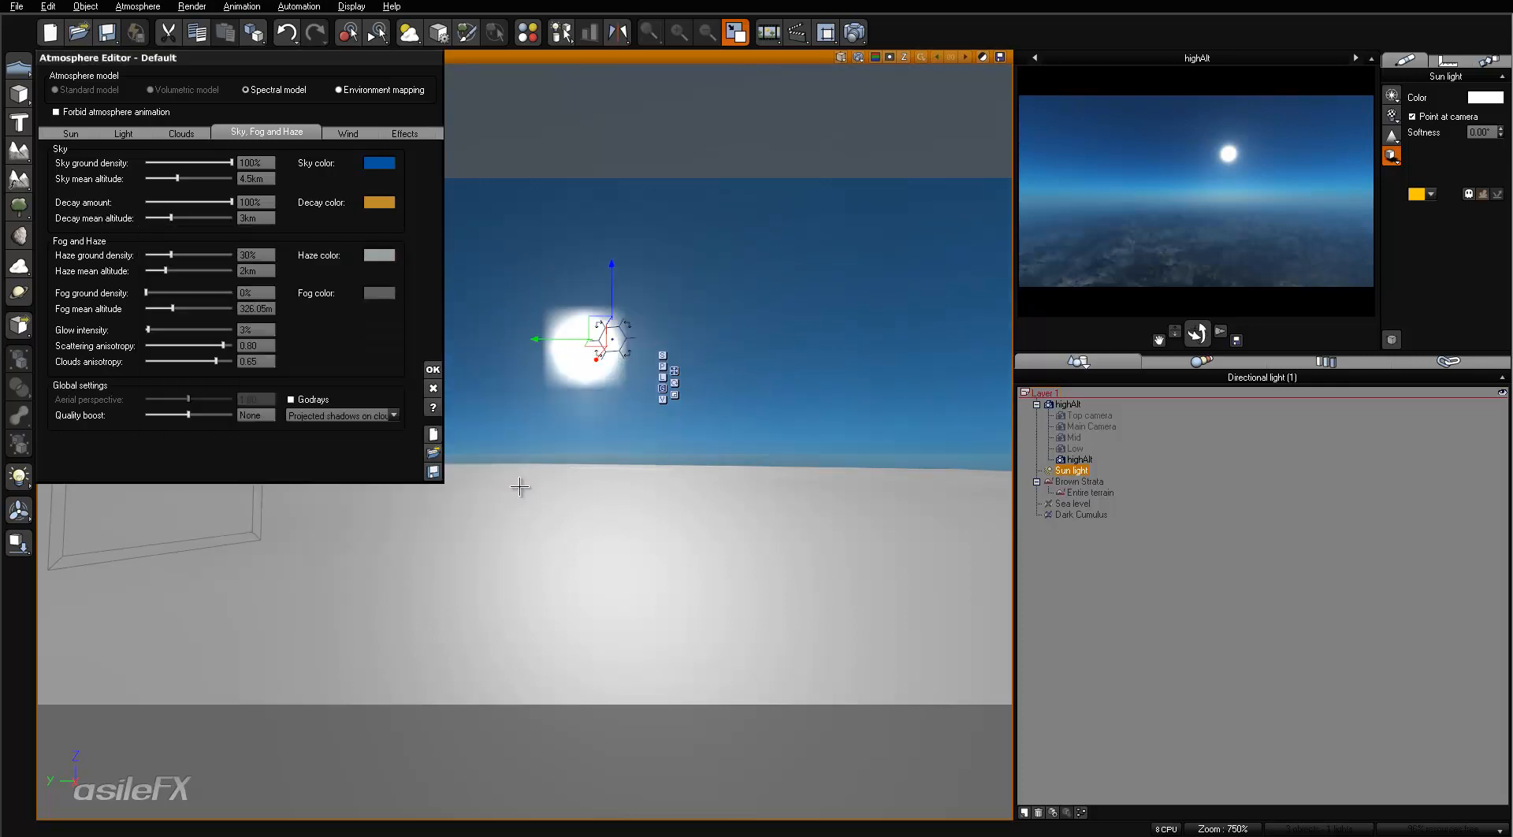
{"action": "right_click", "coordinate": [1310, 214]}
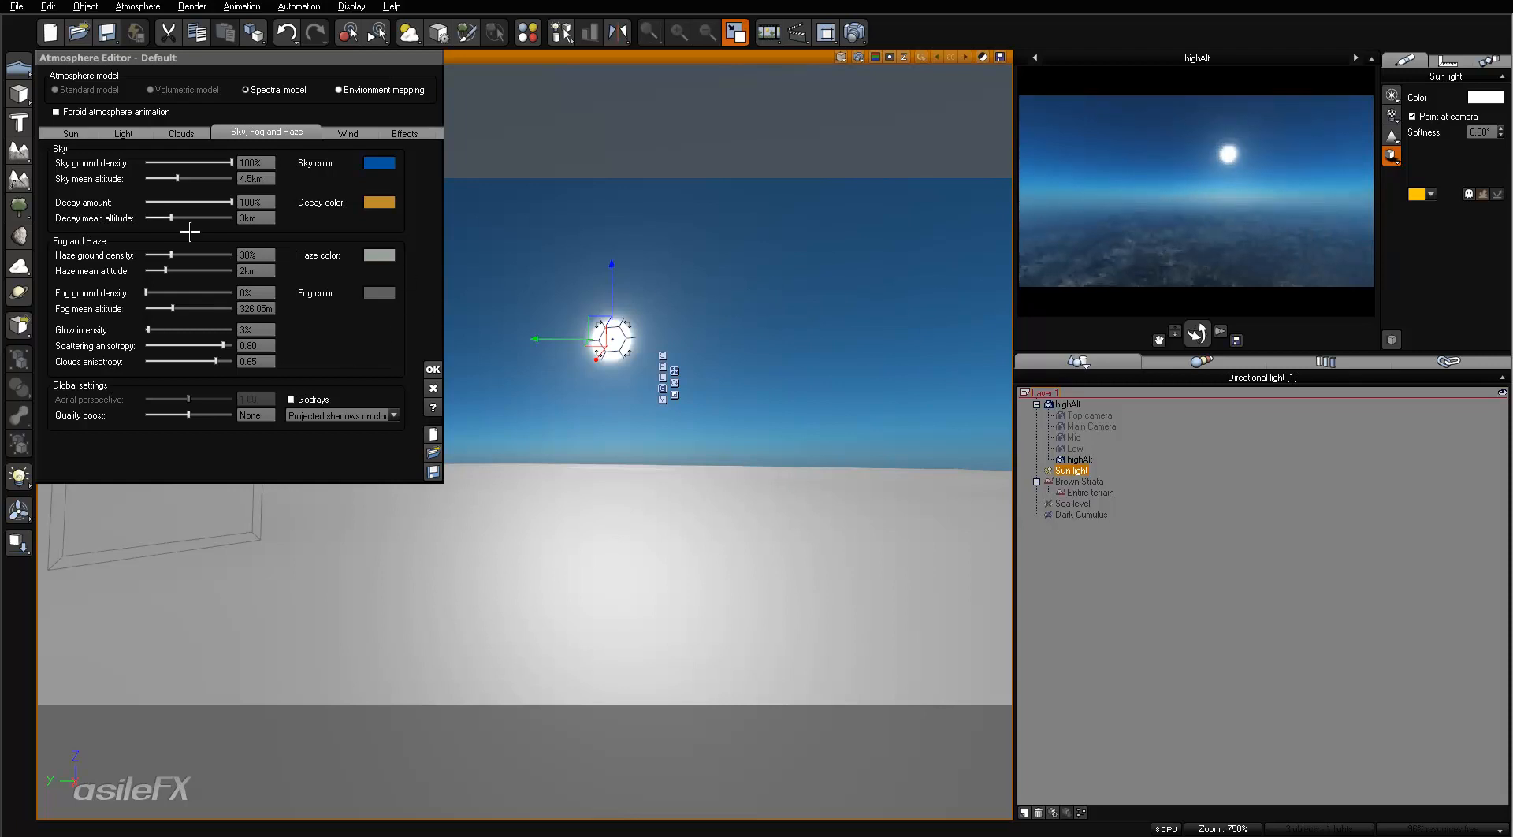
- Set the haze mean altitude to 3 km and refresh the highAlt camera preview
{"action": "left_click", "coordinate": [262, 271]}
{"action": "type", "text": "3"}
{"action": "key", "text": "Return"}
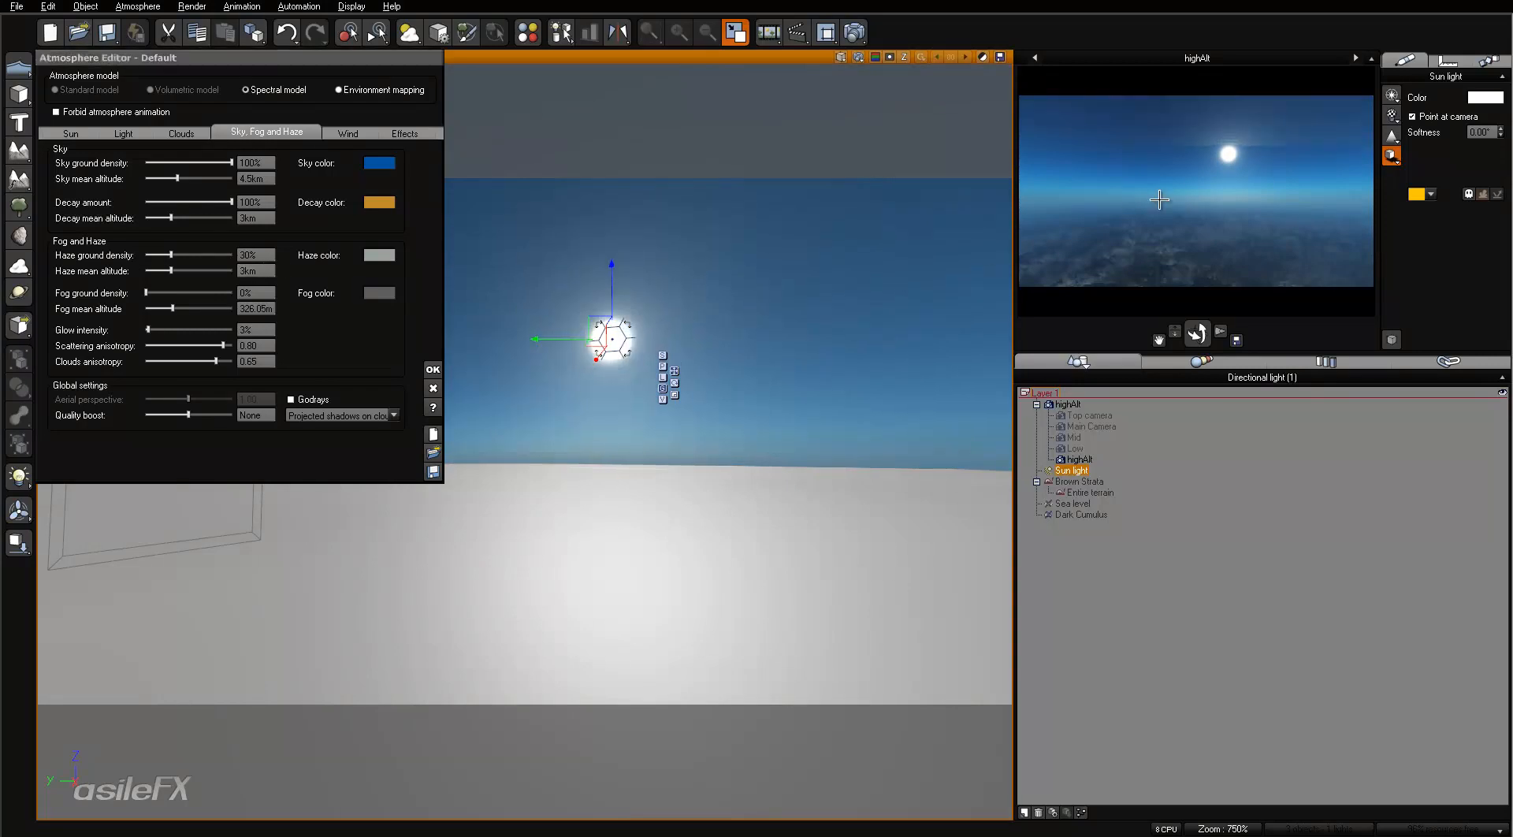
{"action": "right_click", "coordinate": [1165, 215]}
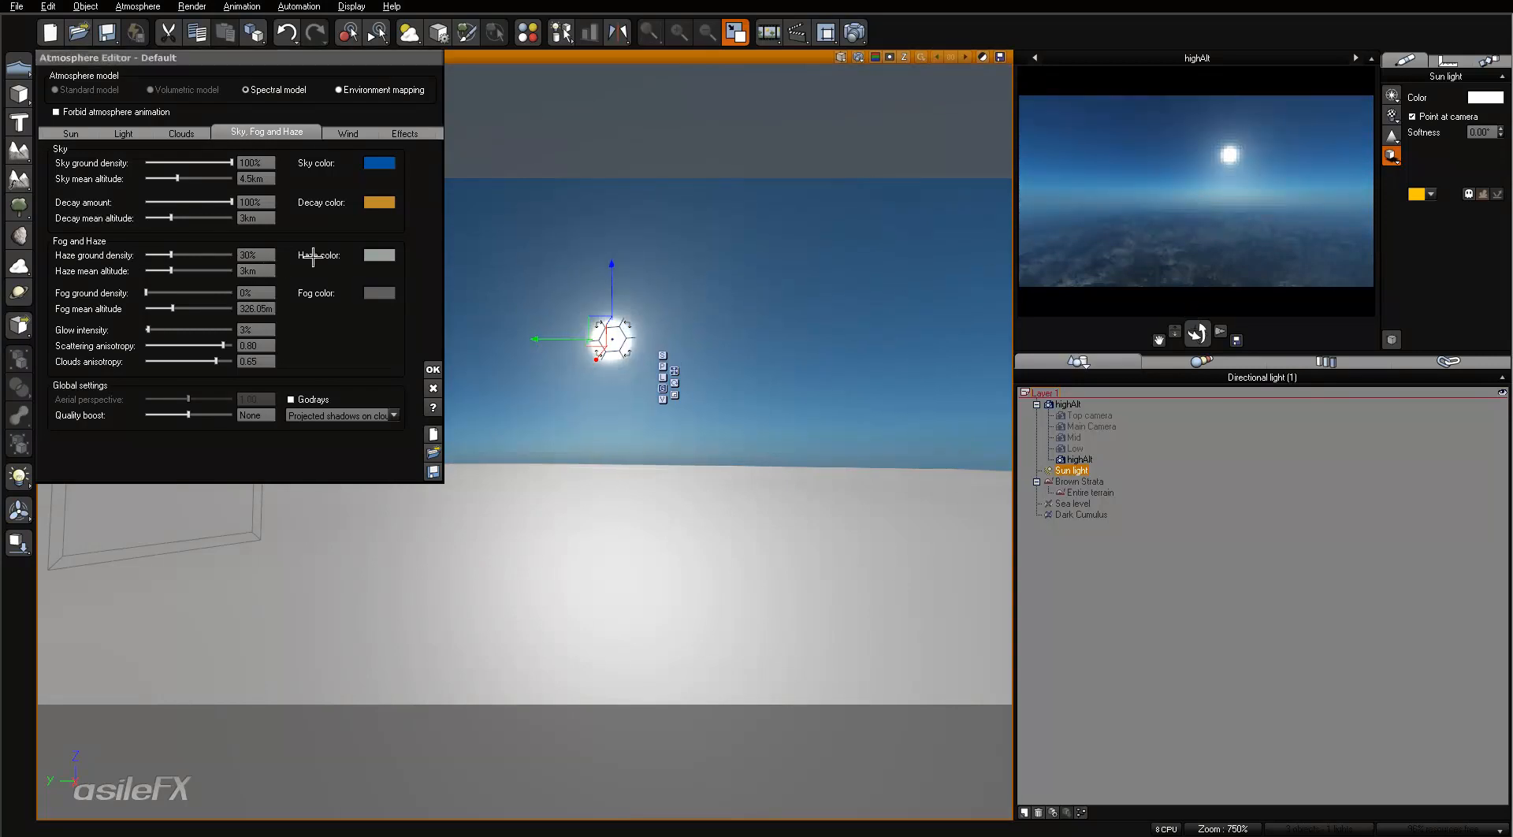
- Try a strong green haze tint by setting the haze color's green value to 200
{"action": "right_click", "coordinate": [379, 255]}
{"action": "left_click", "coordinate": [410, 258]}
{"action": "left_click", "coordinate": [477, 542]}
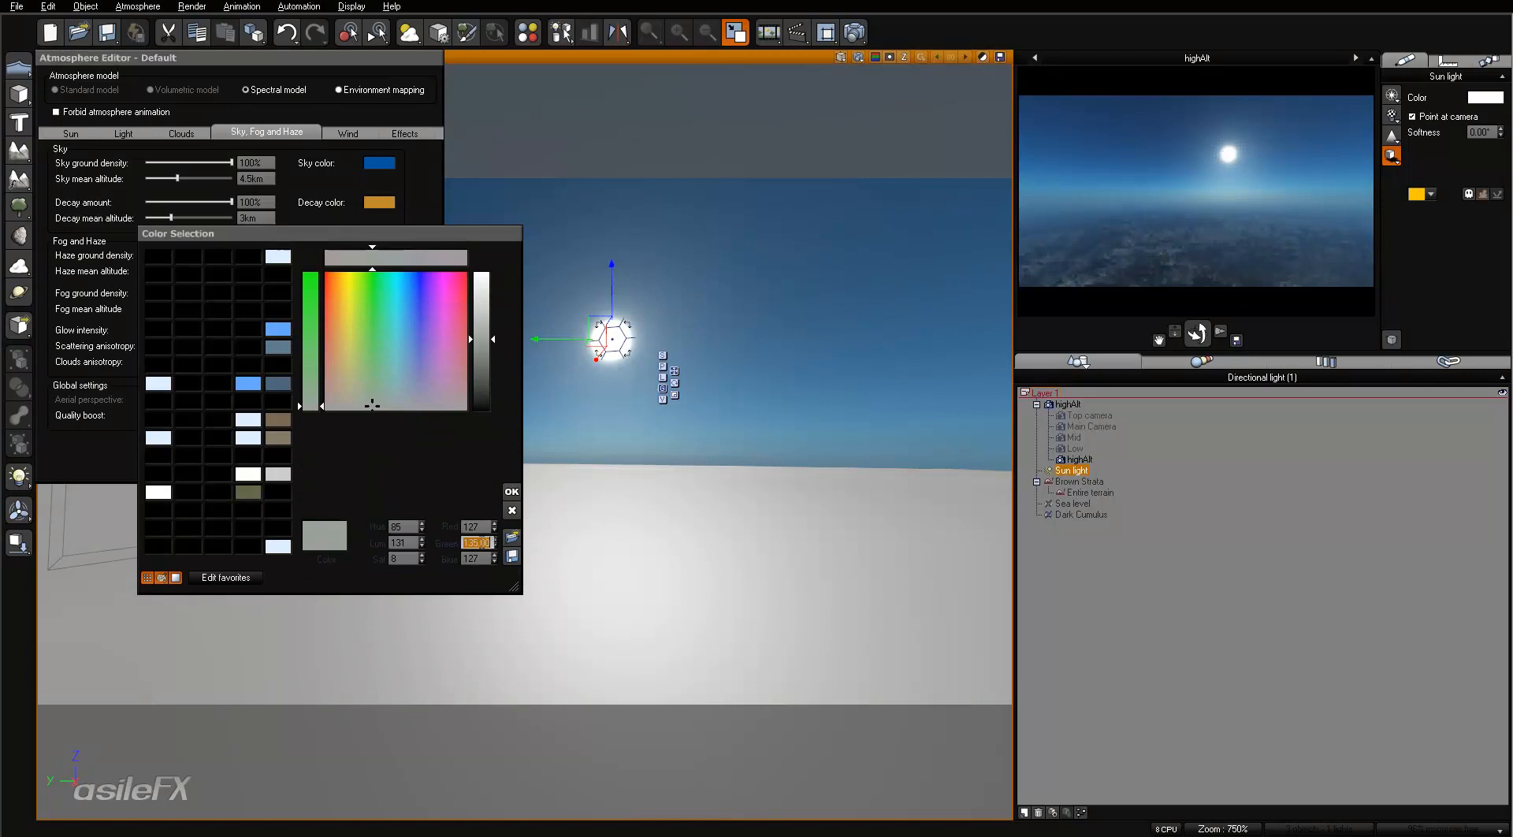
{"action": "type", "text": "200"}
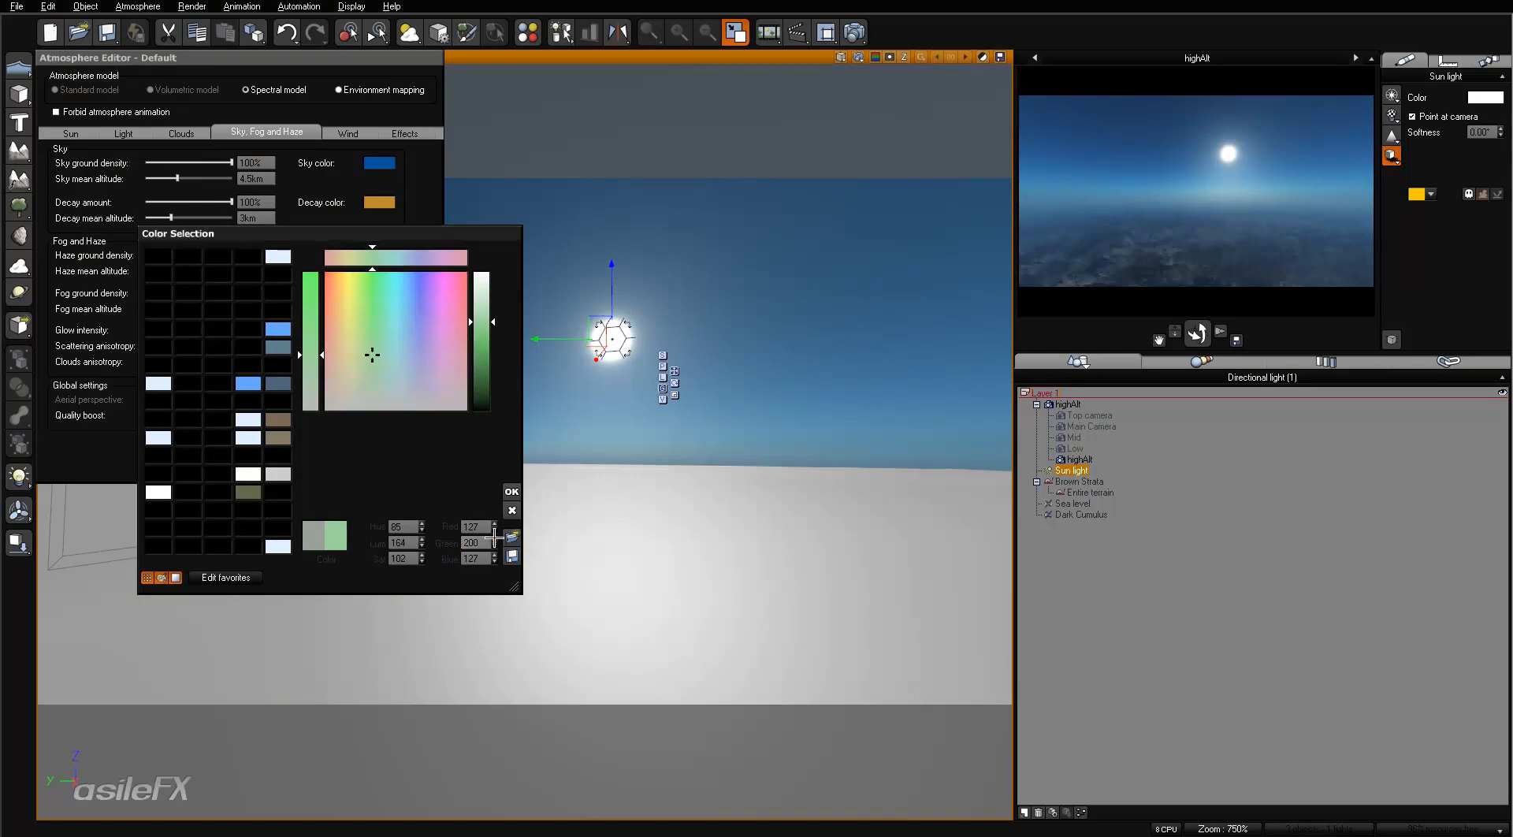
{"action": "left_click", "coordinate": [509, 490]}
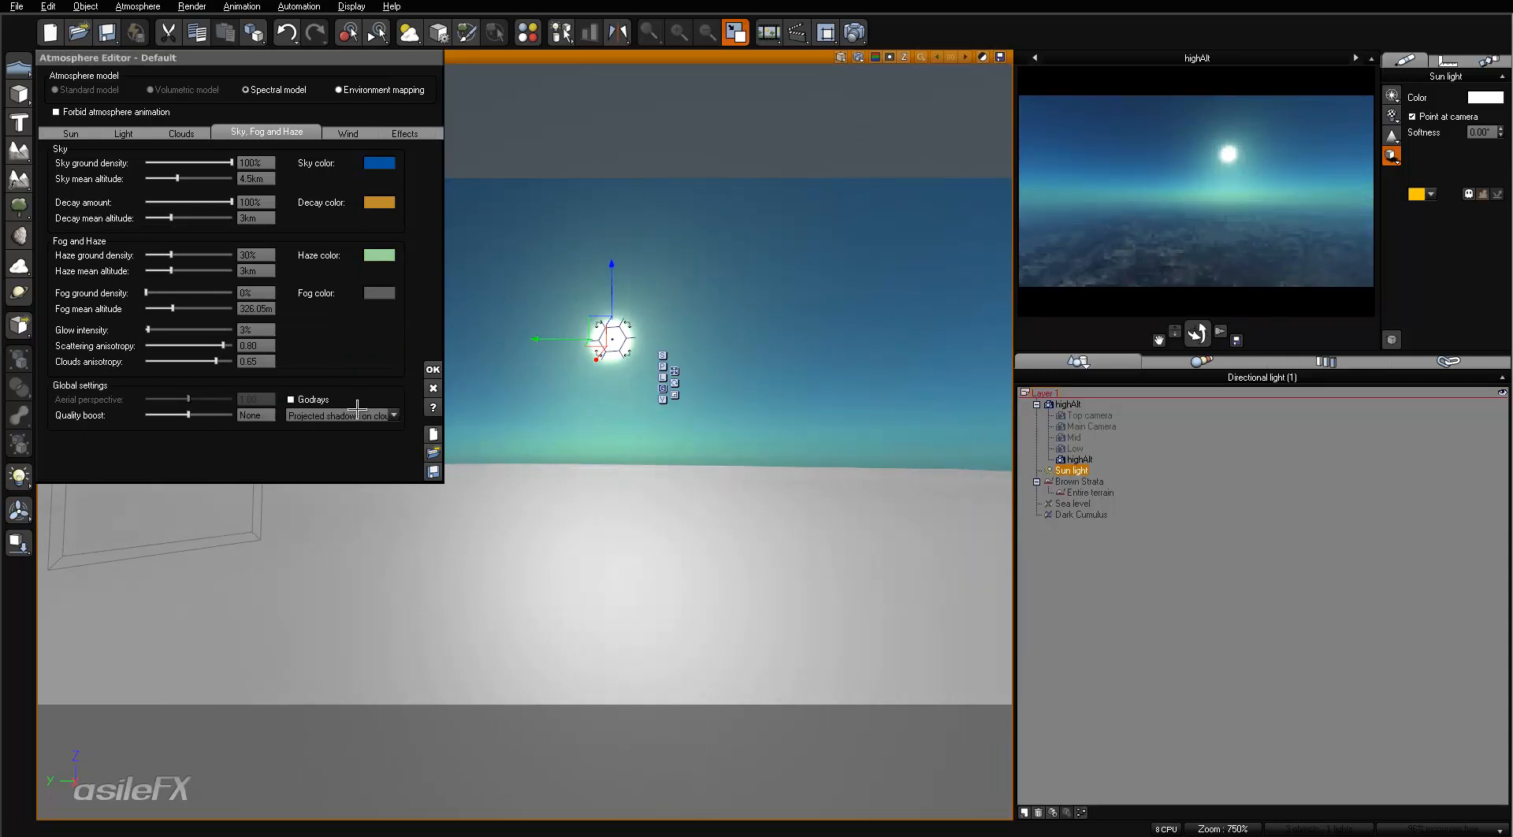
- Set the haze color's green value to 140 and refresh the highAlt camera preview
{"action": "right_click", "coordinate": [379, 255]}
{"action": "left_click", "coordinate": [404, 262]}
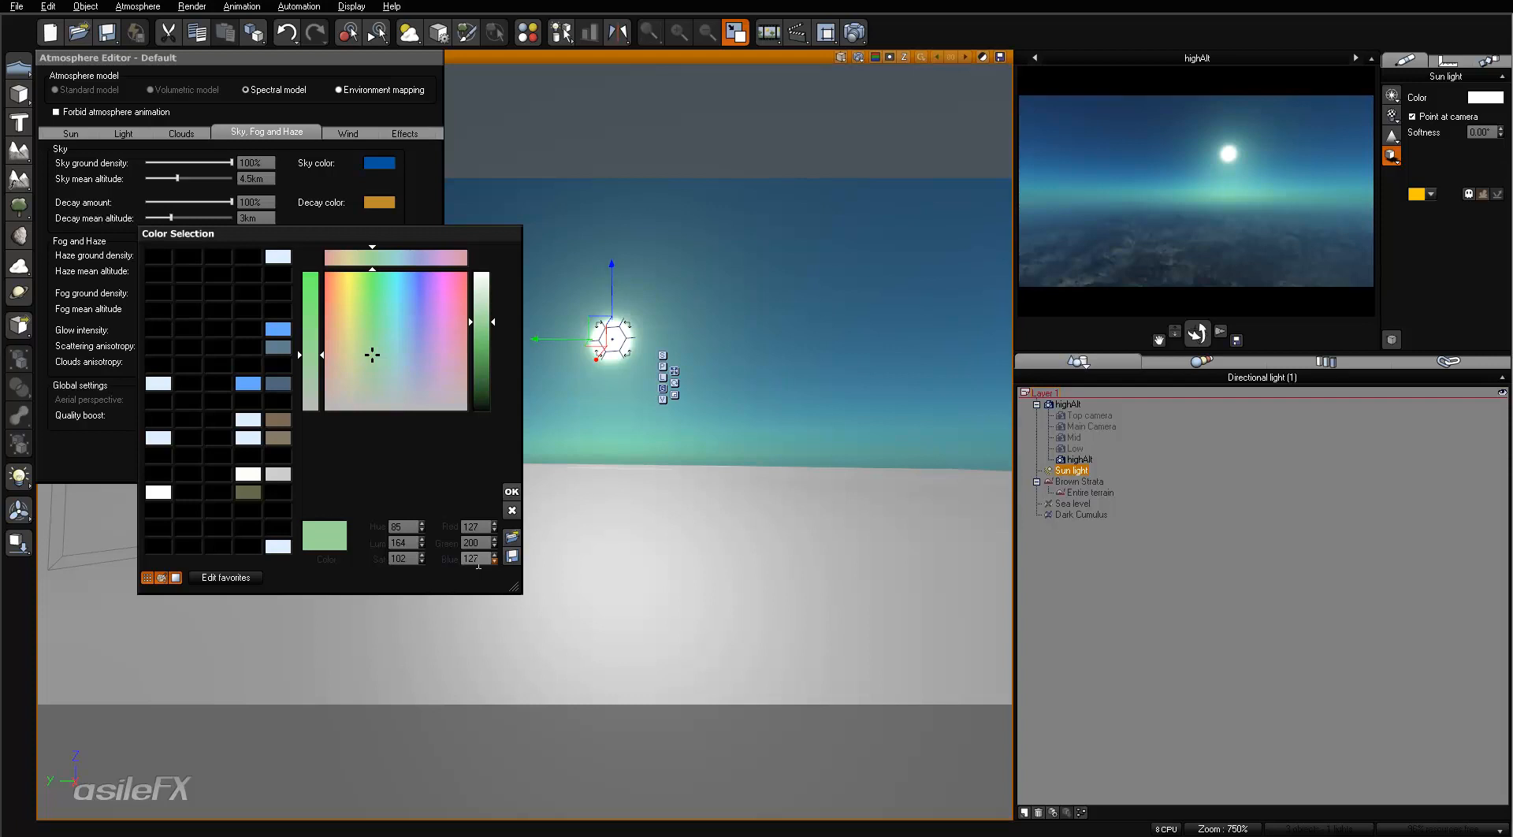
{"action": "double_click", "coordinate": [480, 542]}
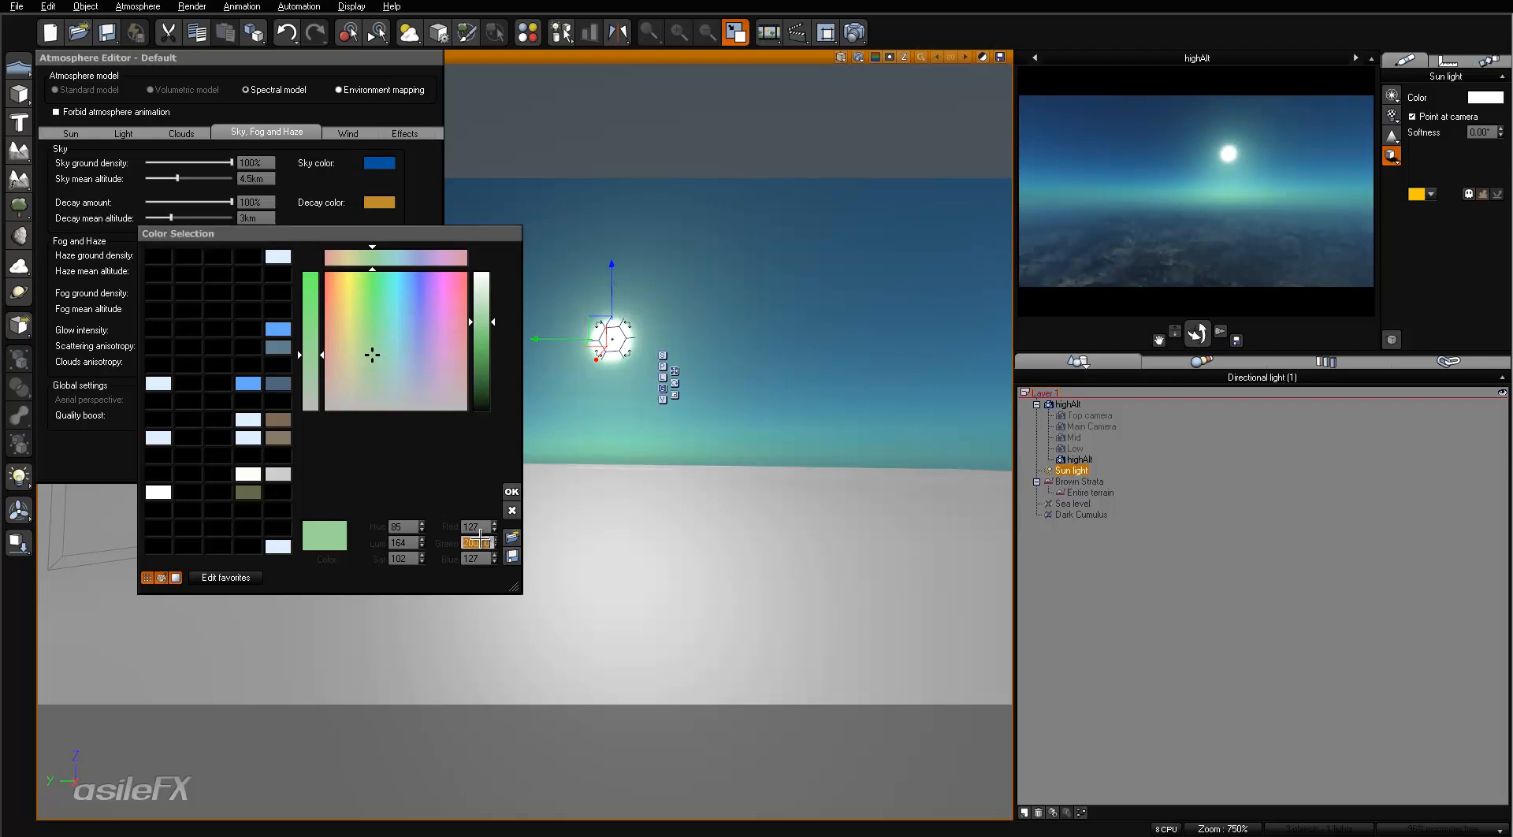
{"action": "type", "text": "140"}
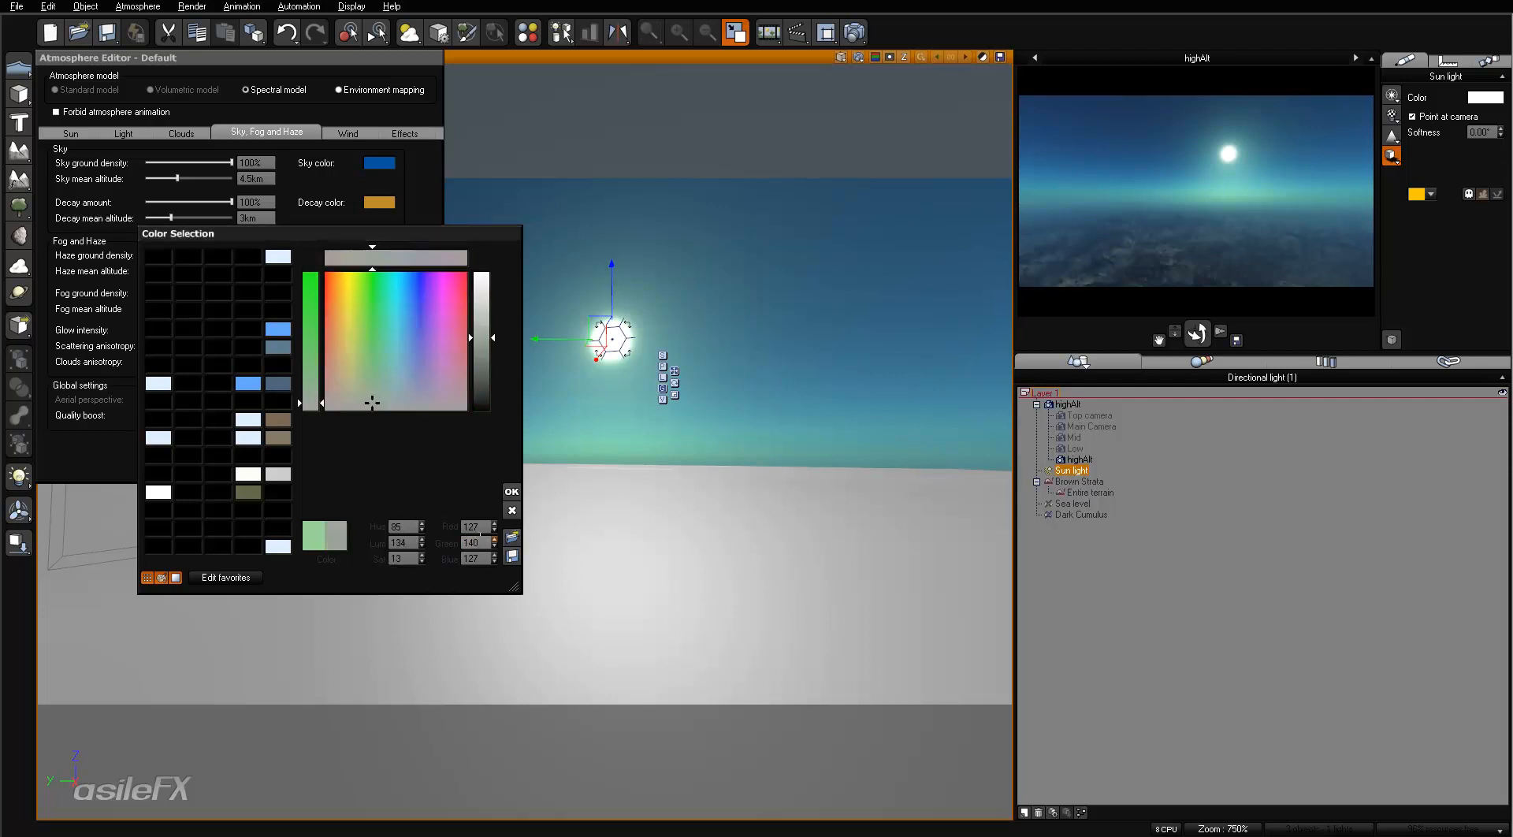
{"action": "left_click", "coordinate": [512, 491]}
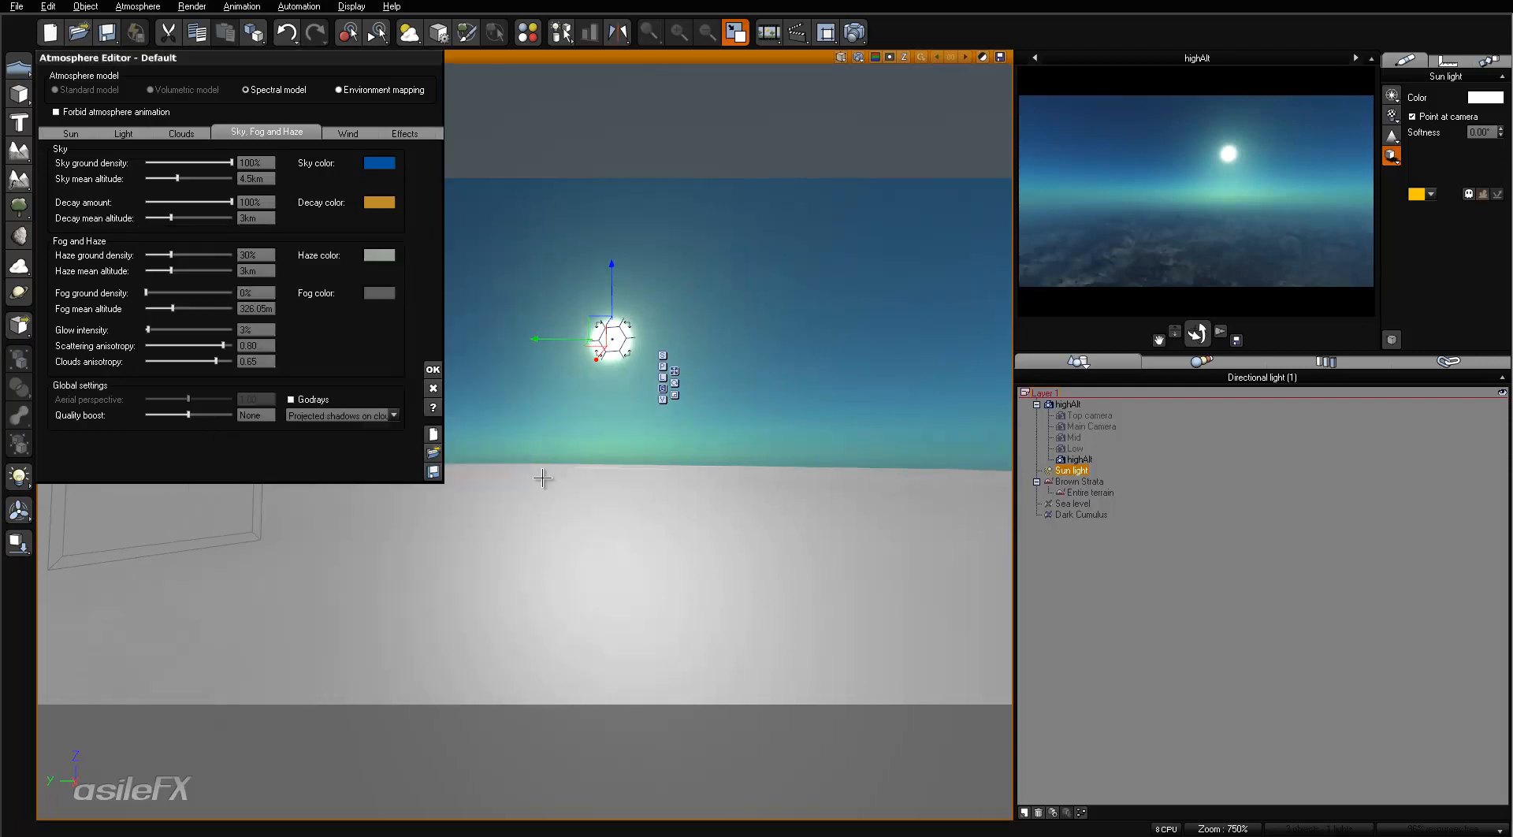
{"action": "right_click", "coordinate": [1289, 223]}
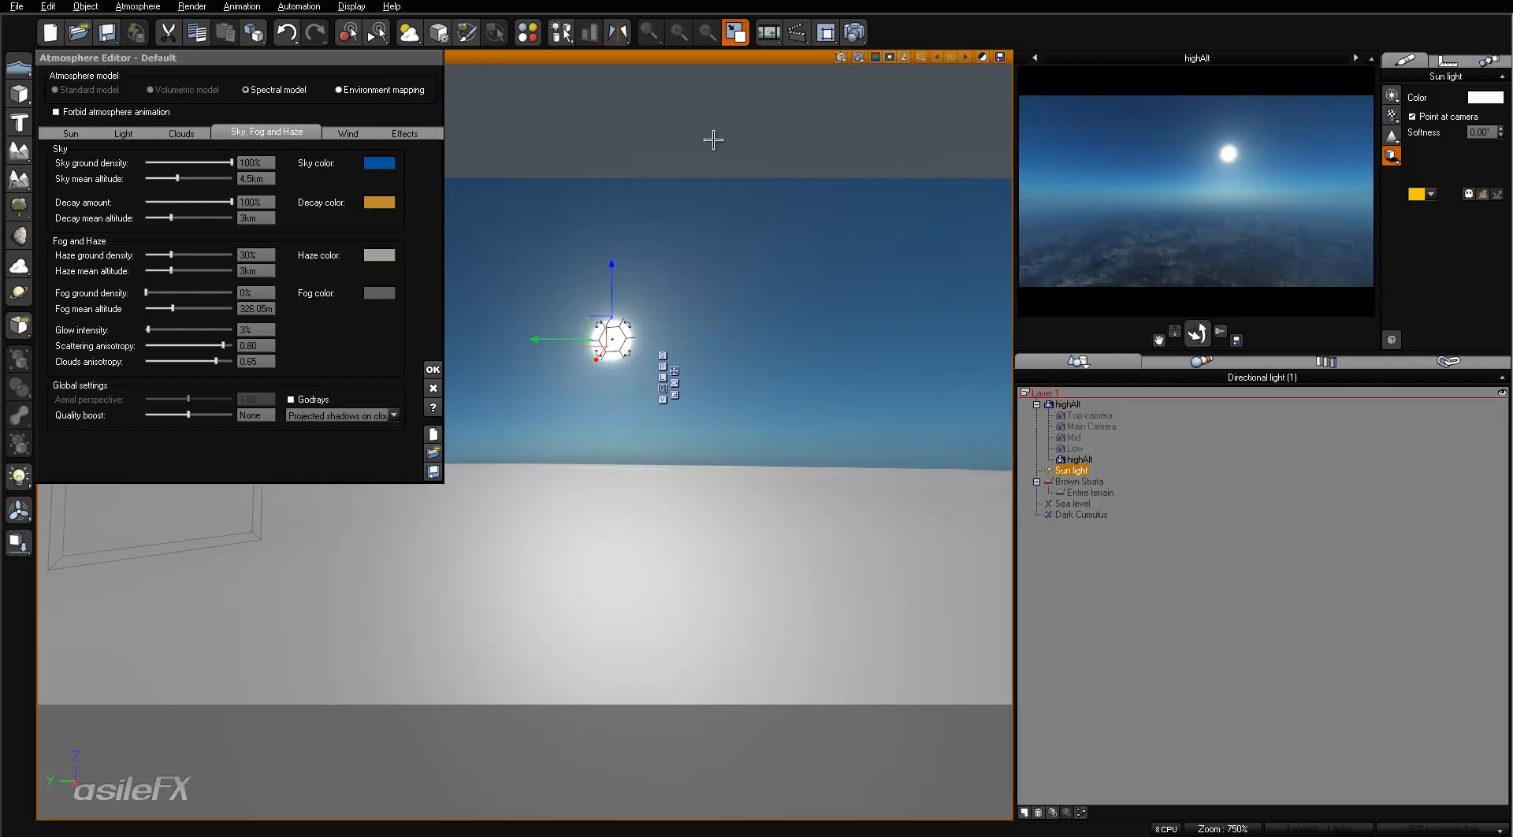
- Set the haze color's blue value to 160, refresh the highAlt camera preview and render the view
{"action": "right_click", "coordinate": [401, 253]}
{"action": "left_click", "coordinate": [402, 258]}
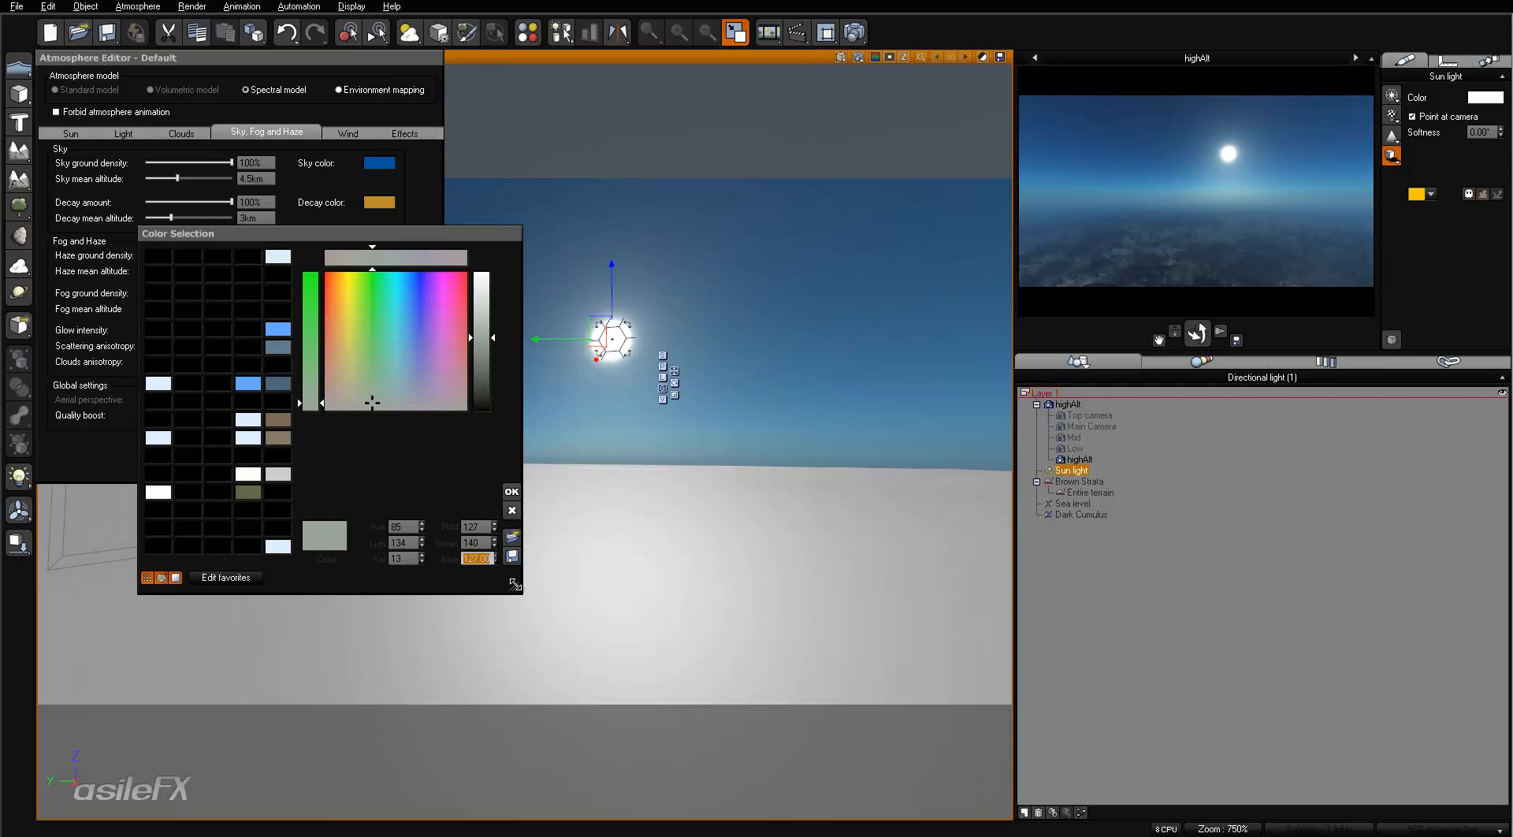
{"action": "type", "text": "160"}
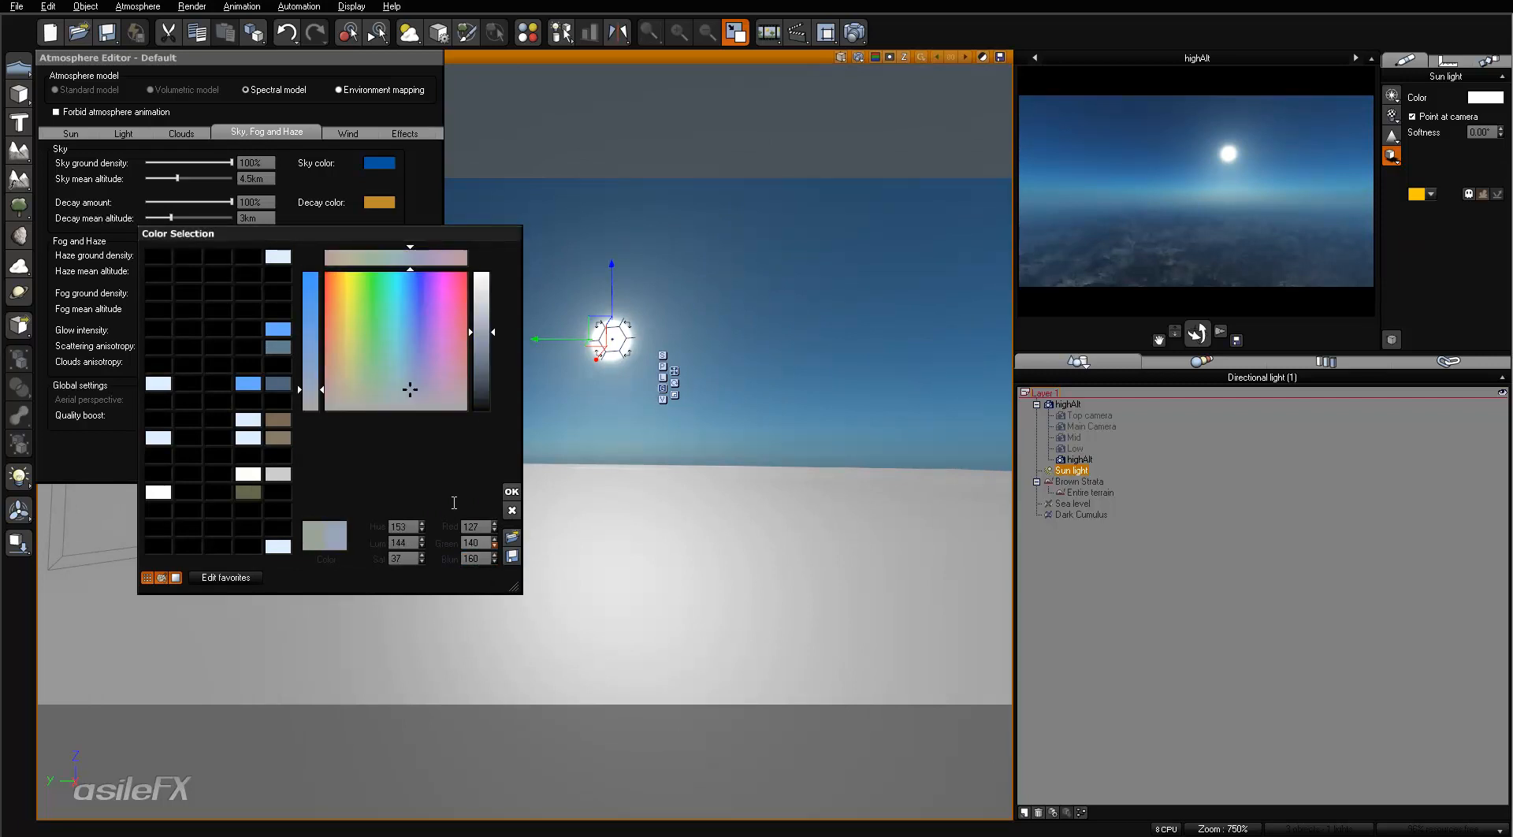
{"action": "left_click", "coordinate": [512, 491]}
{"action": "right_click", "coordinate": [1314, 270]}
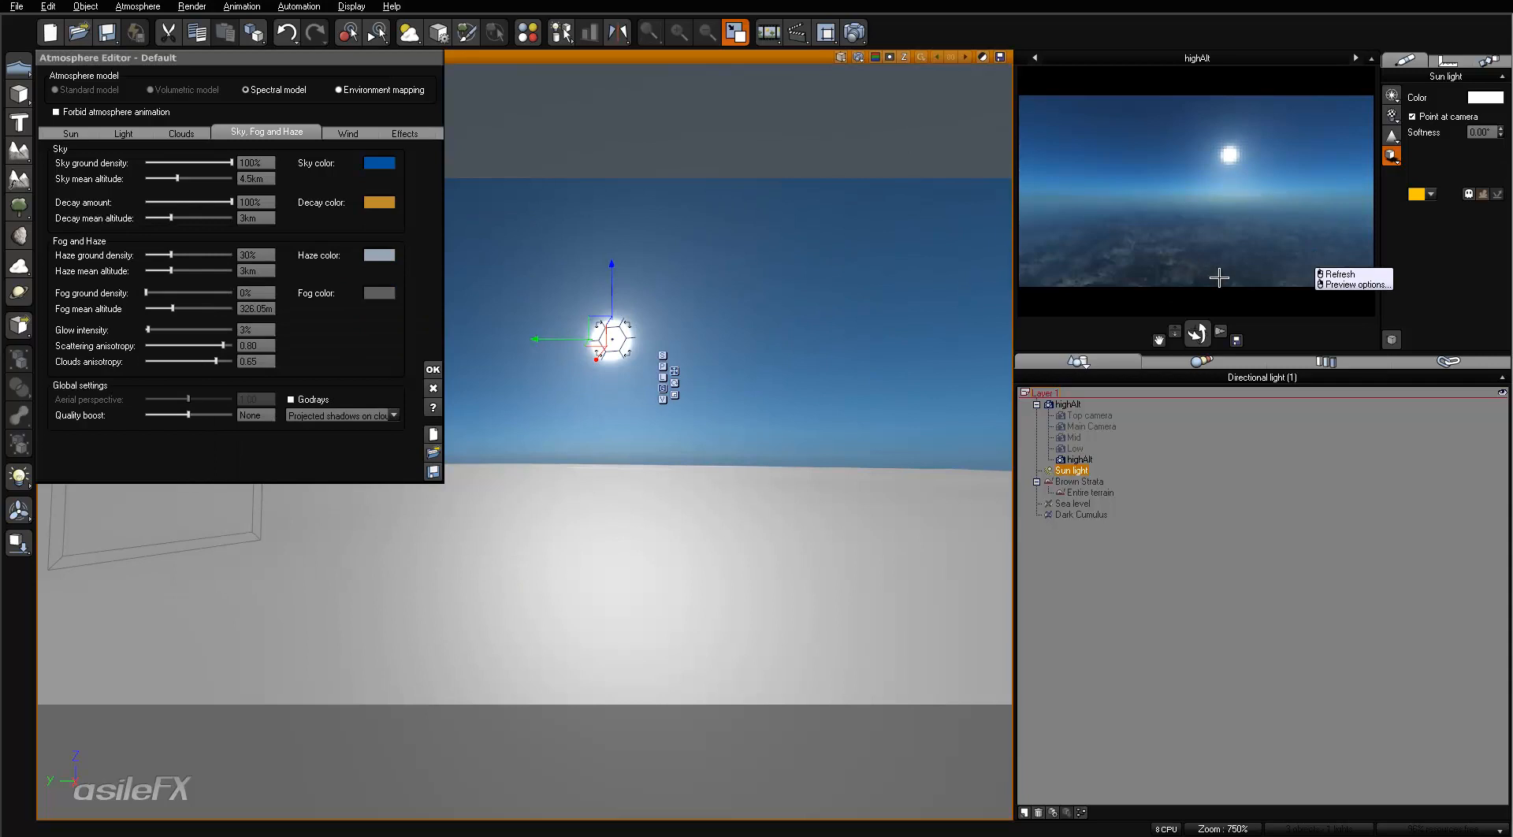
{"action": "left_click", "coordinate": [1201, 238]}
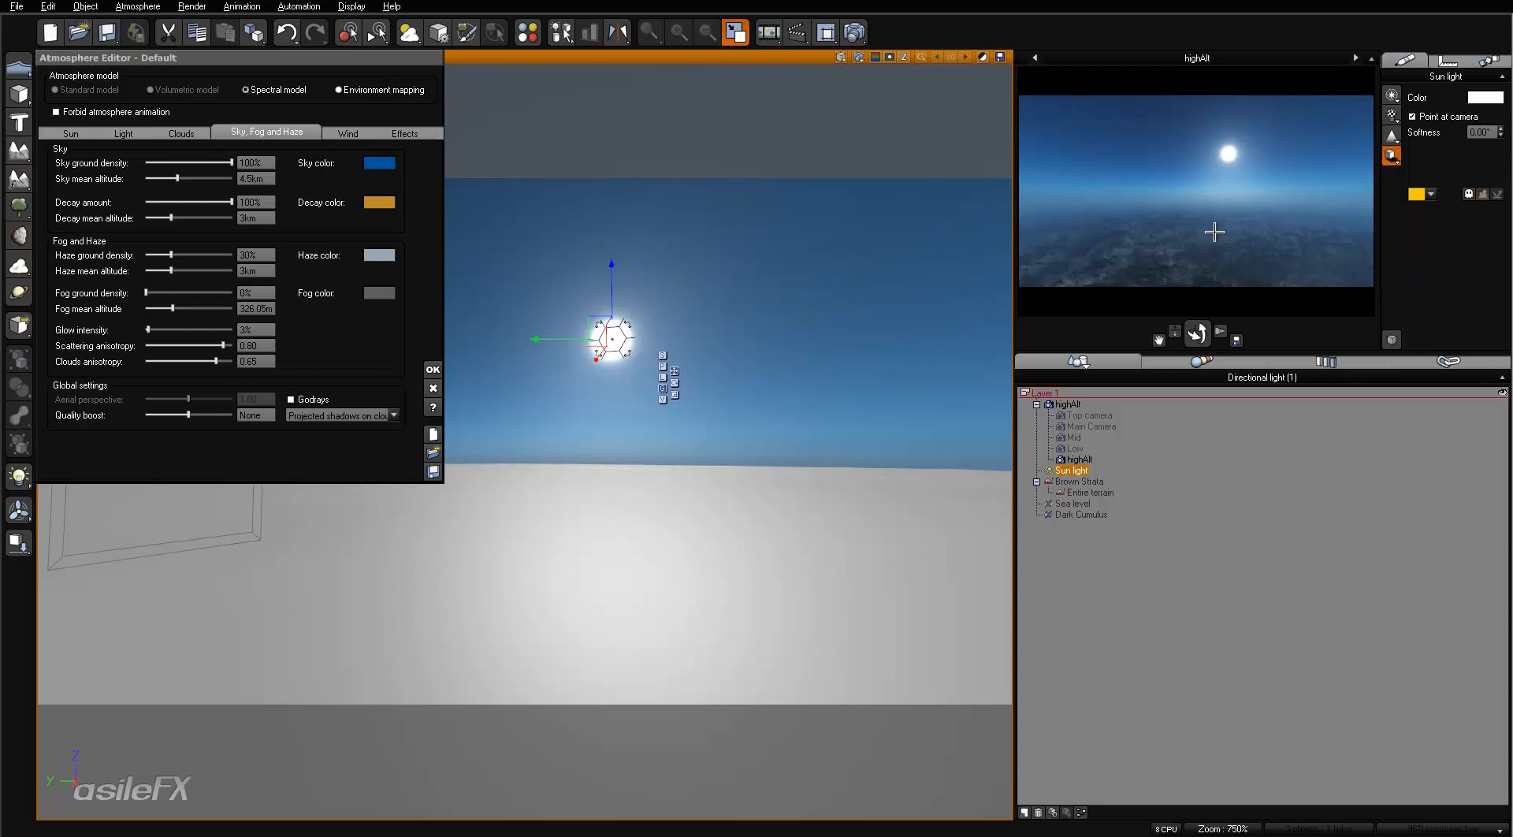
{"action": "left_click", "coordinate": [865, 30]}
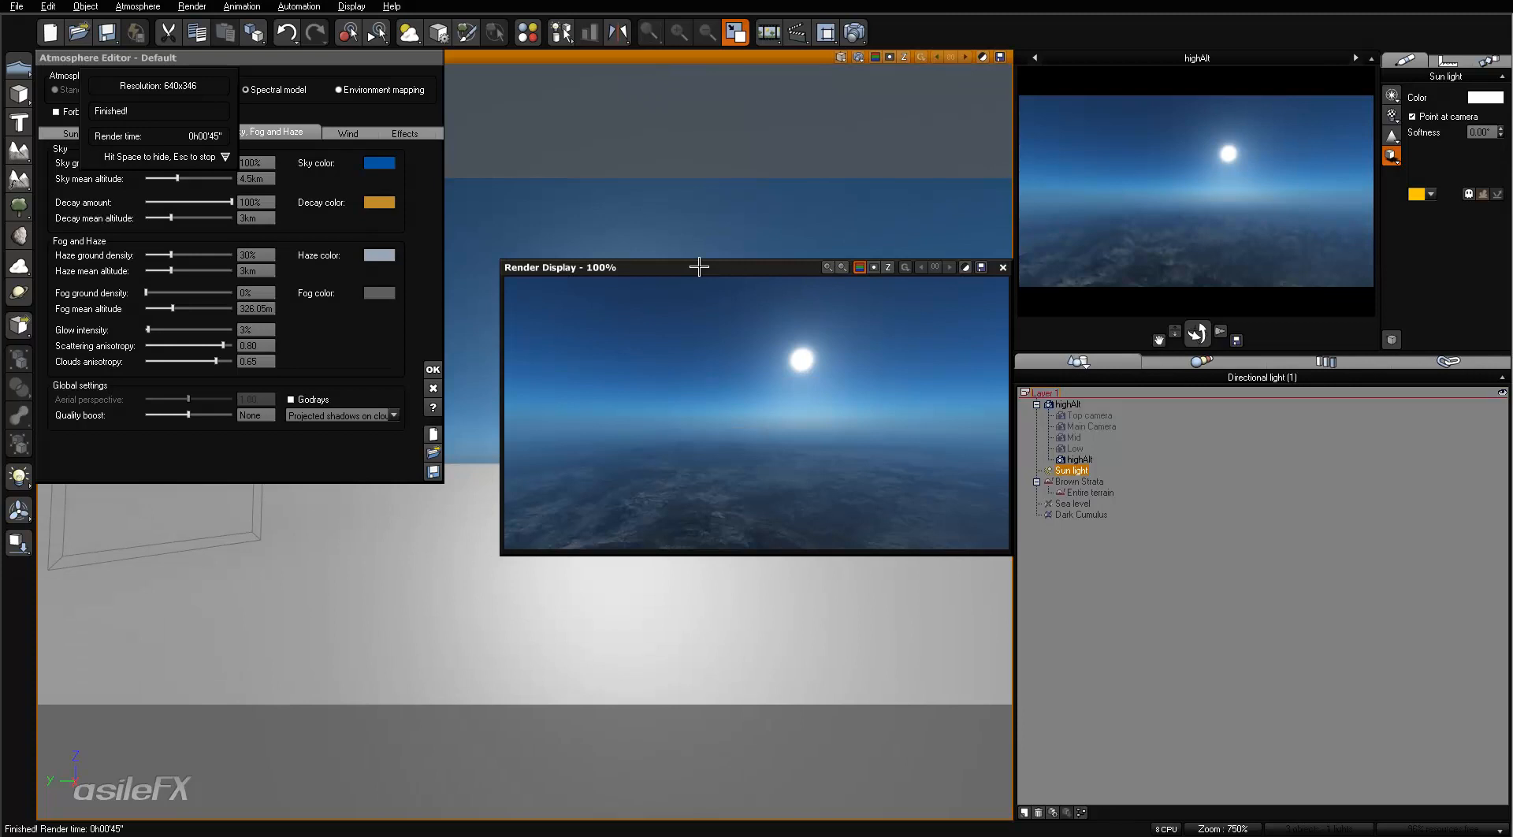
{"action": "left_click", "coordinate": [1004, 266]}
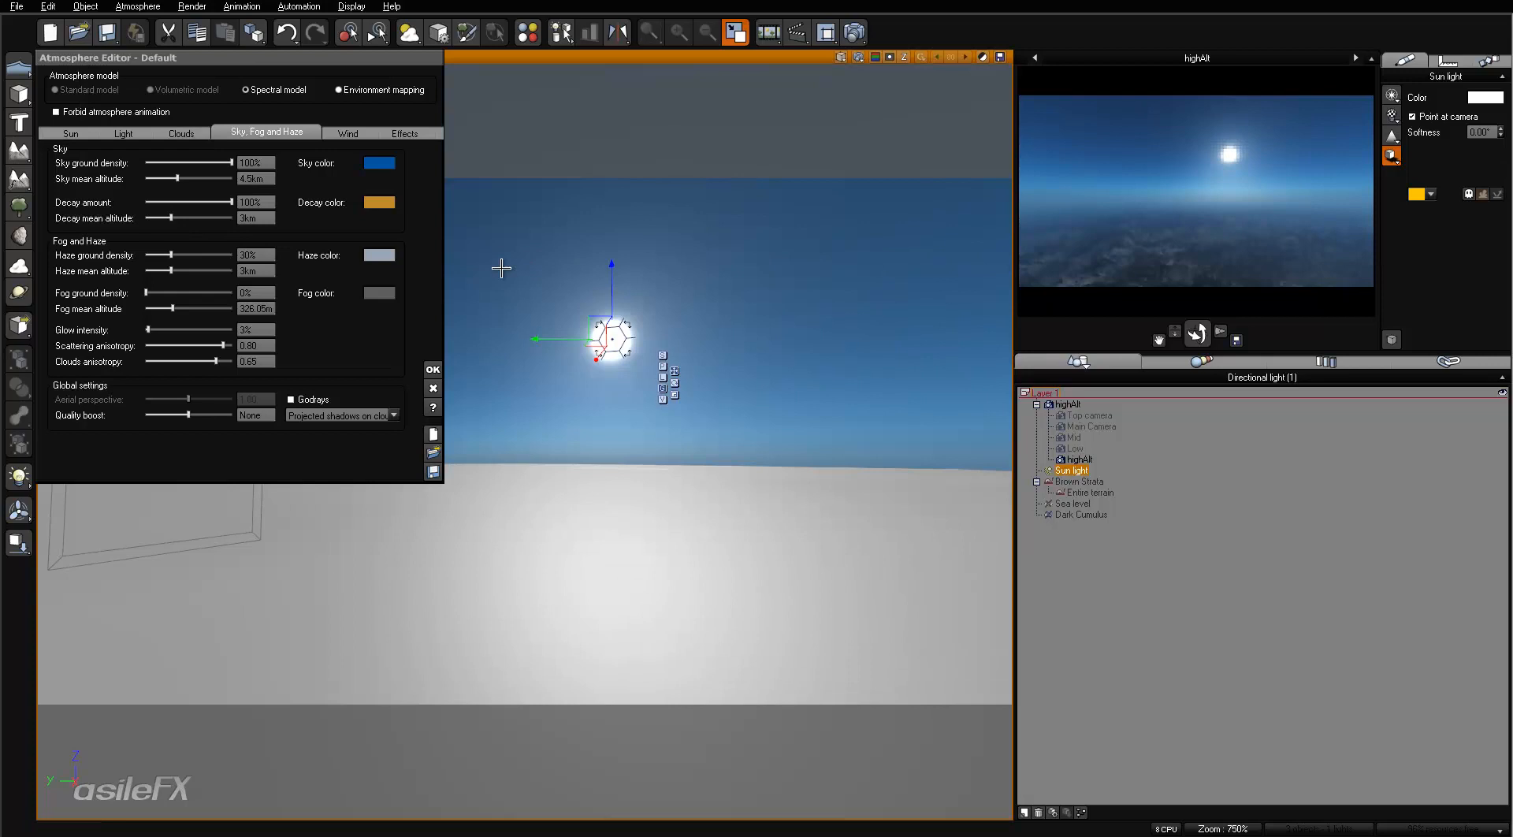
- Try a strong yellow haze tint by setting the haze color's blue value to 25 and refreshing the preview
{"action": "right_click", "coordinate": [386, 256]}
{"action": "left_click", "coordinate": [406, 268]}
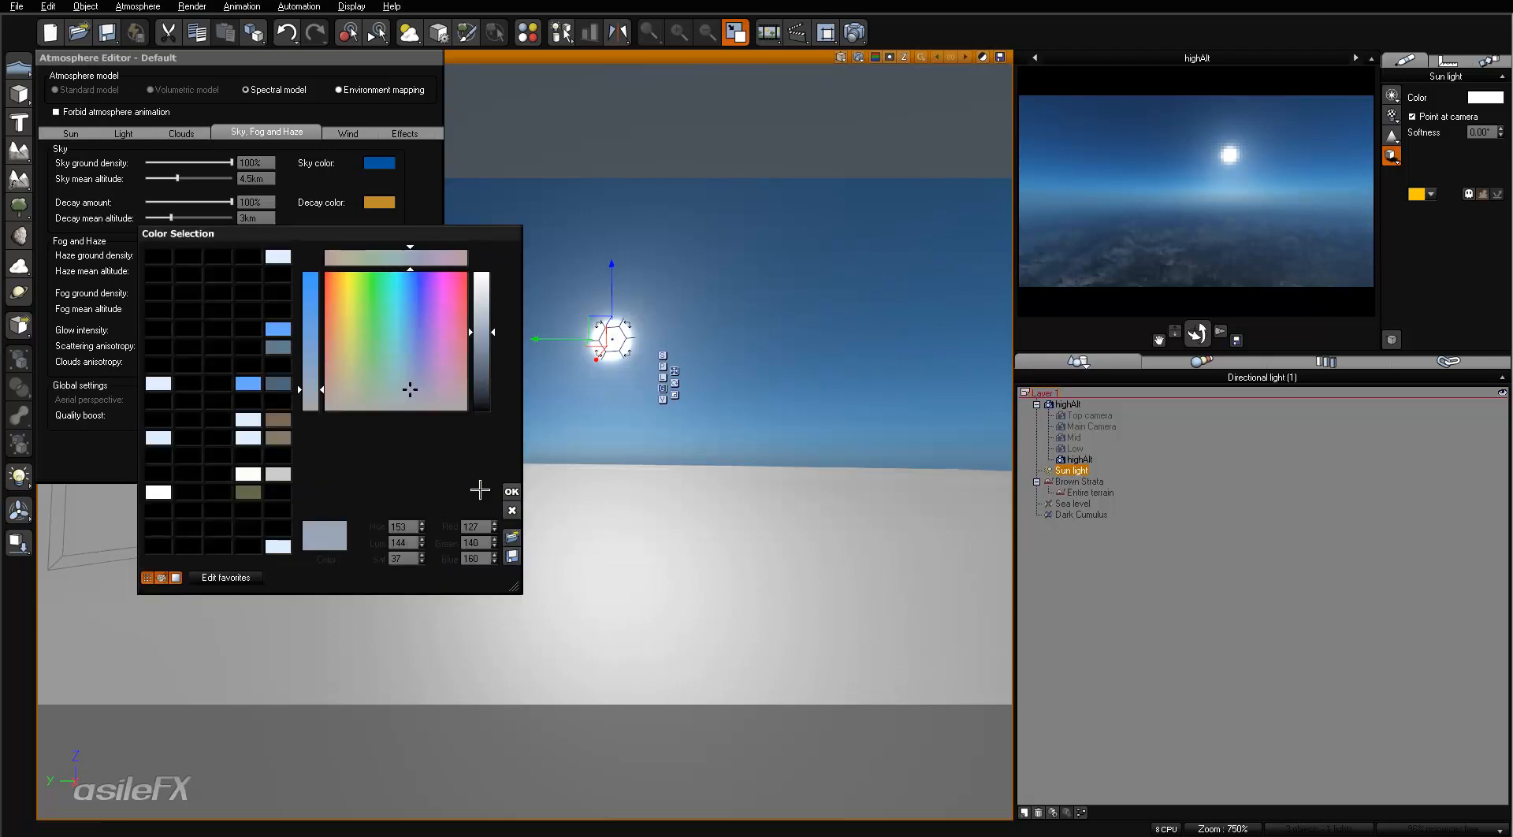
{"action": "double_click", "coordinate": [471, 558]}
{"action": "type", "text": "25"}
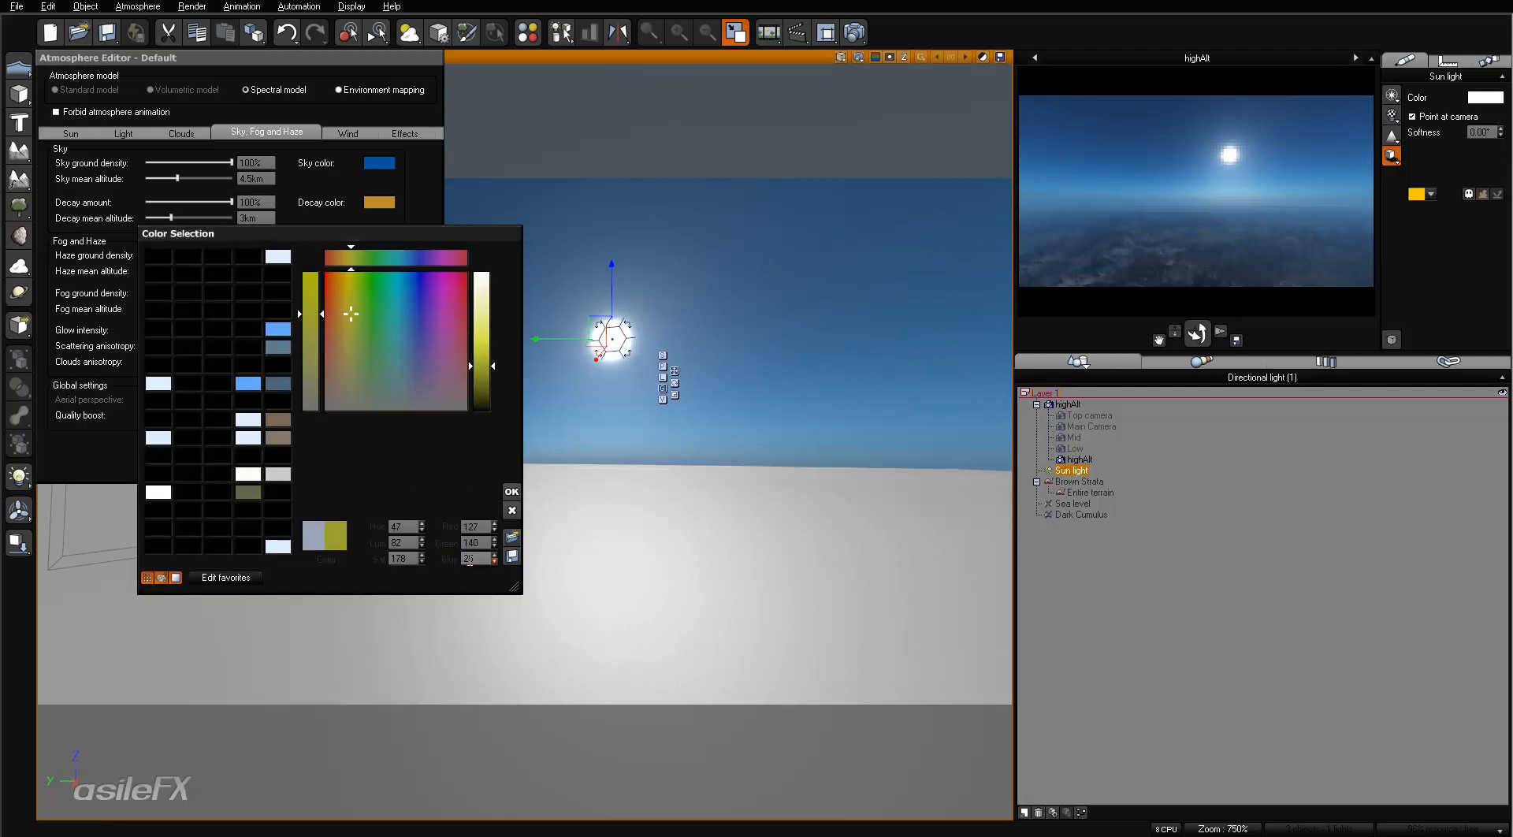
{"action": "left_click", "coordinate": [511, 491]}
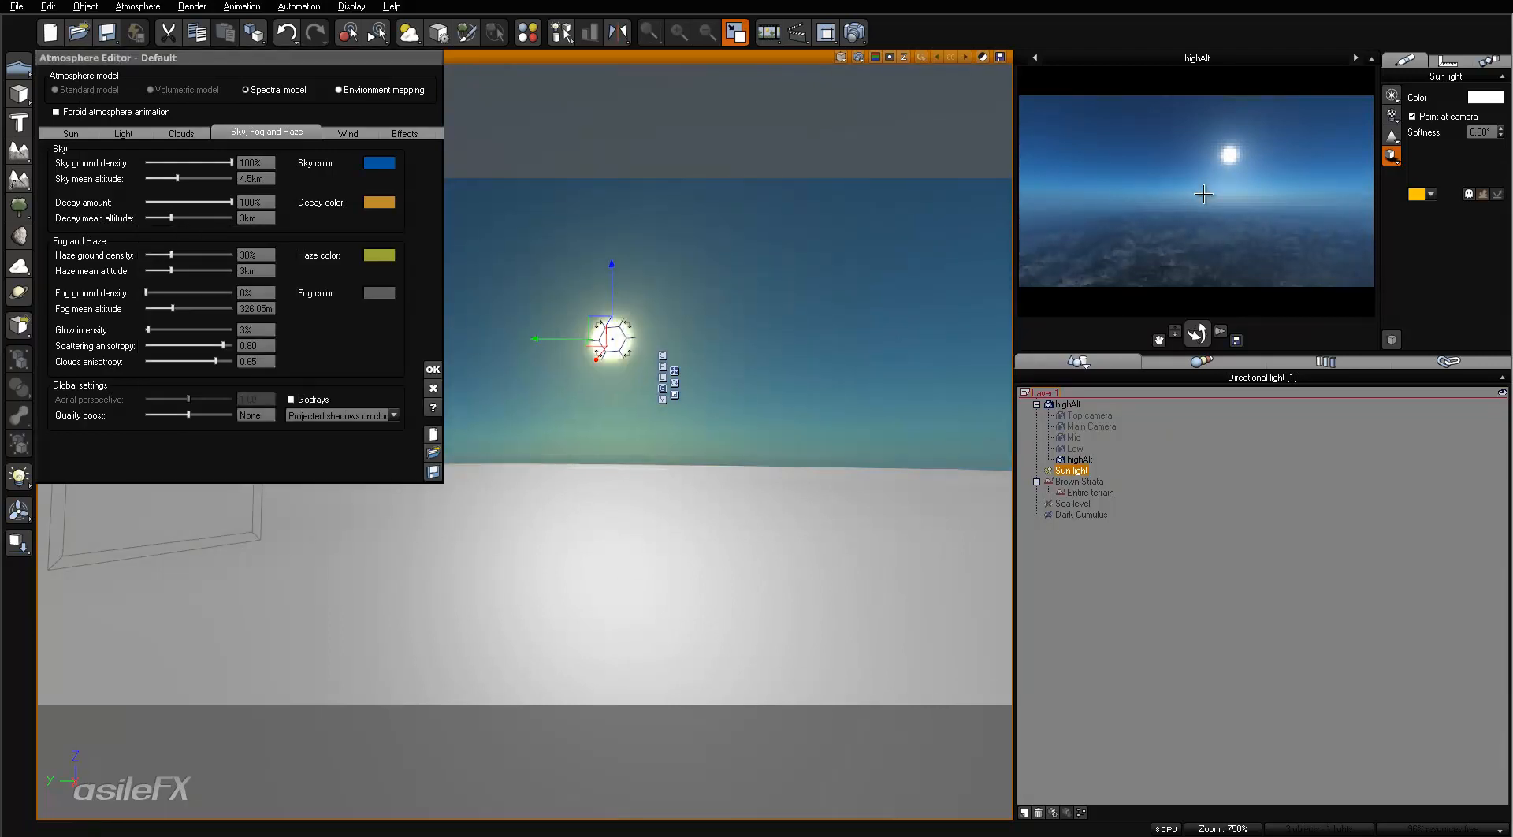
{"action": "right_click", "coordinate": [1230, 234]}
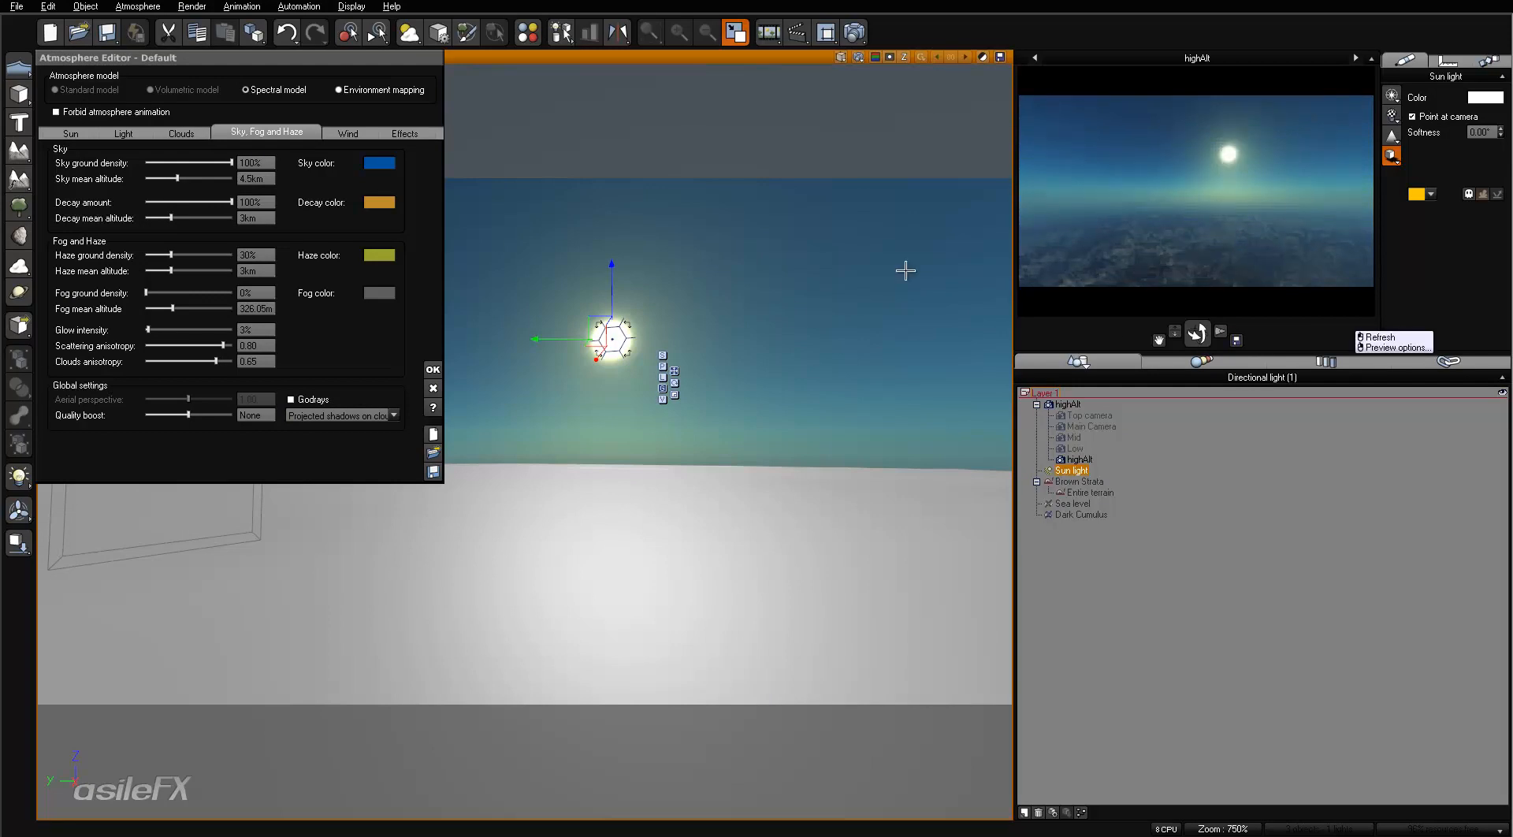
- Set the haze color to red 165, green 127 and blue 127 and refresh the highAlt camera preview
{"action": "left_click", "coordinate": [379, 293]}
{"action": "left_click", "coordinate": [480, 543]}
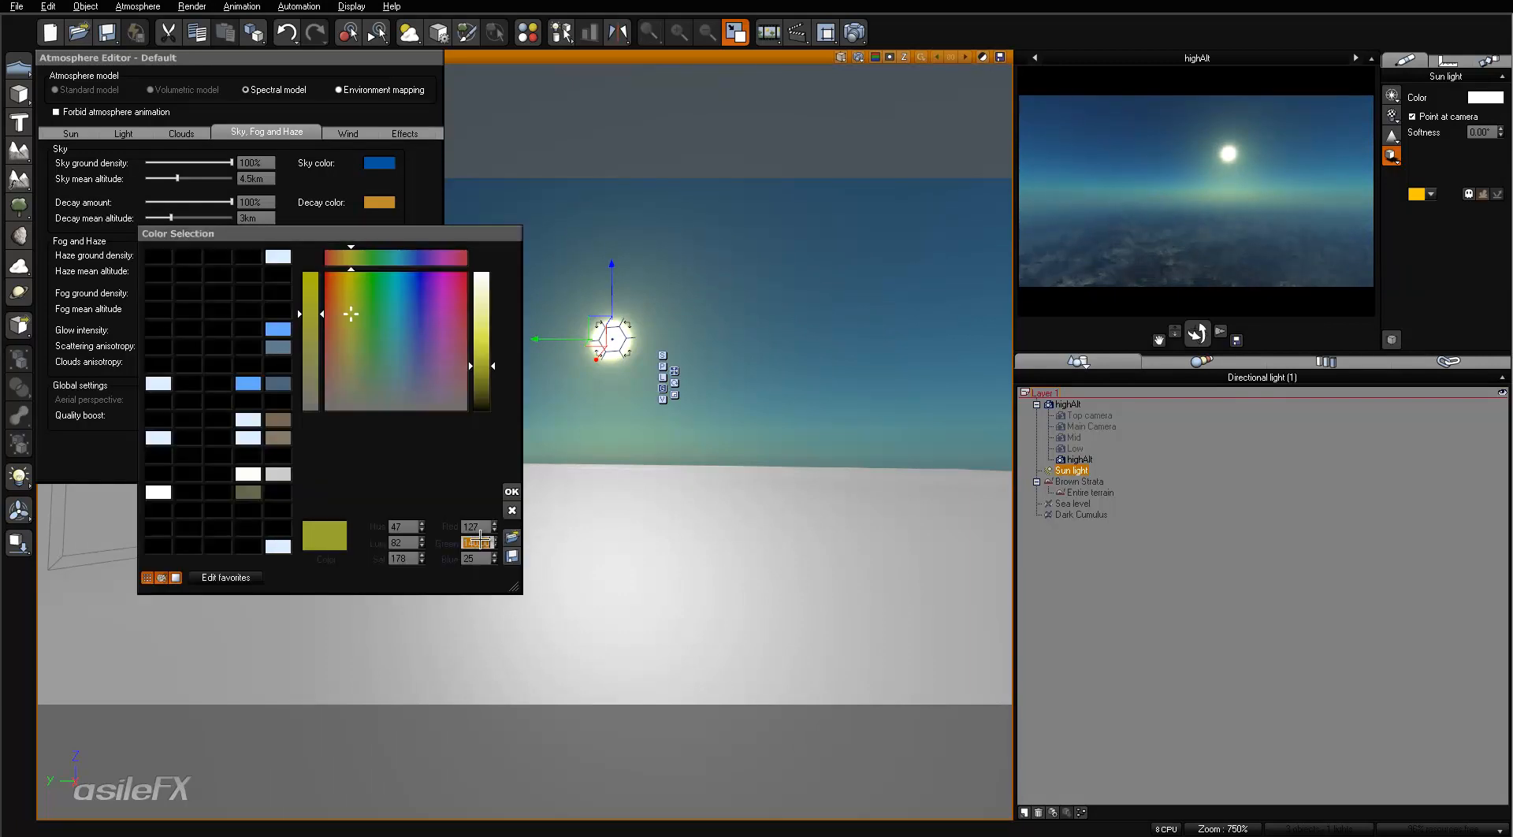
{"action": "type", "text": "127"}
{"action": "key", "text": "Tab"}
{"action": "type", "text": "127"}
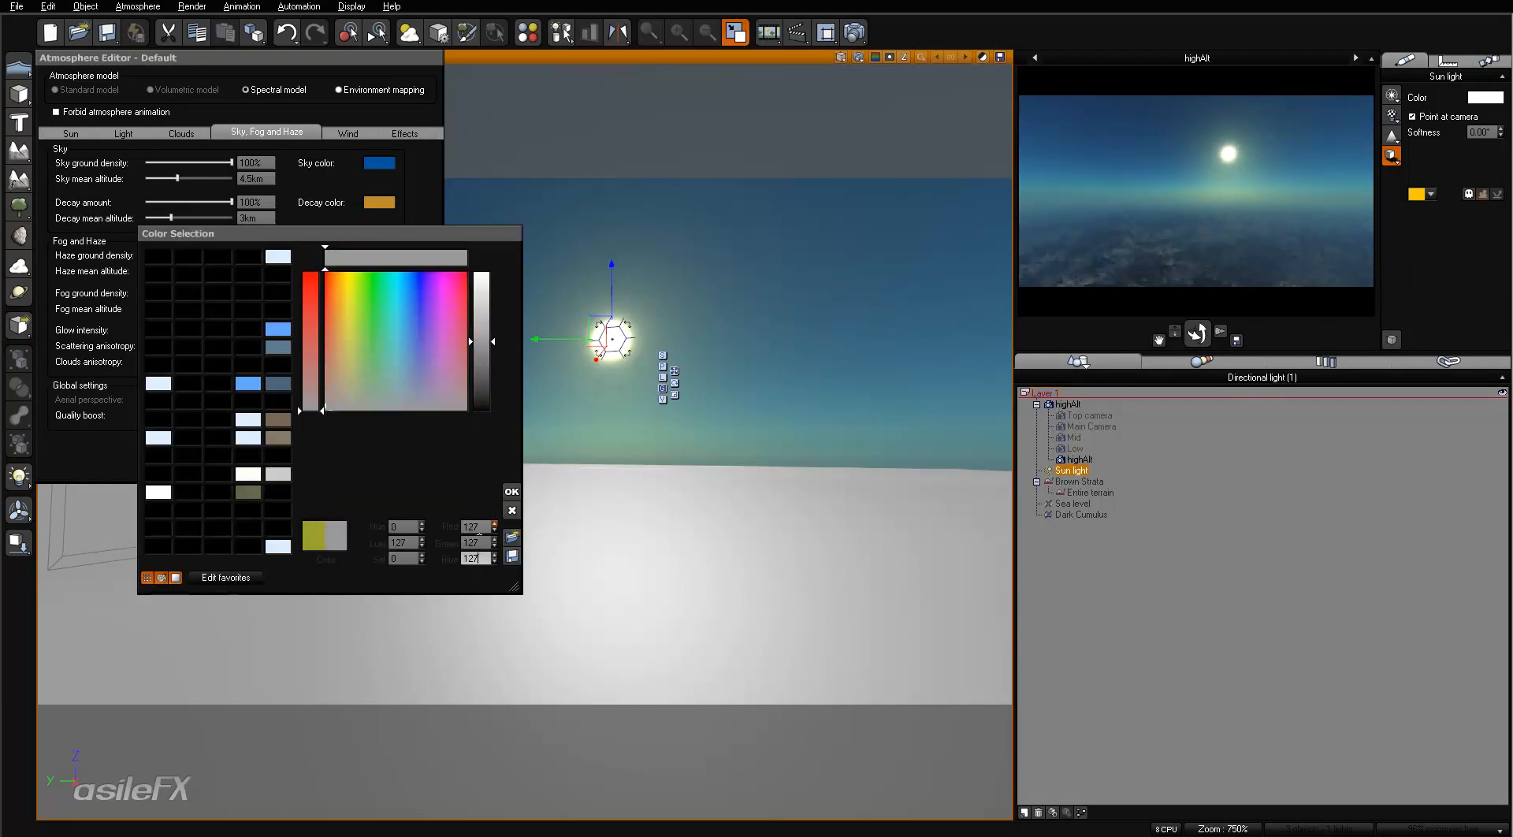
{"action": "left_click", "coordinate": [477, 527]}
{"action": "type", "text": "127"}
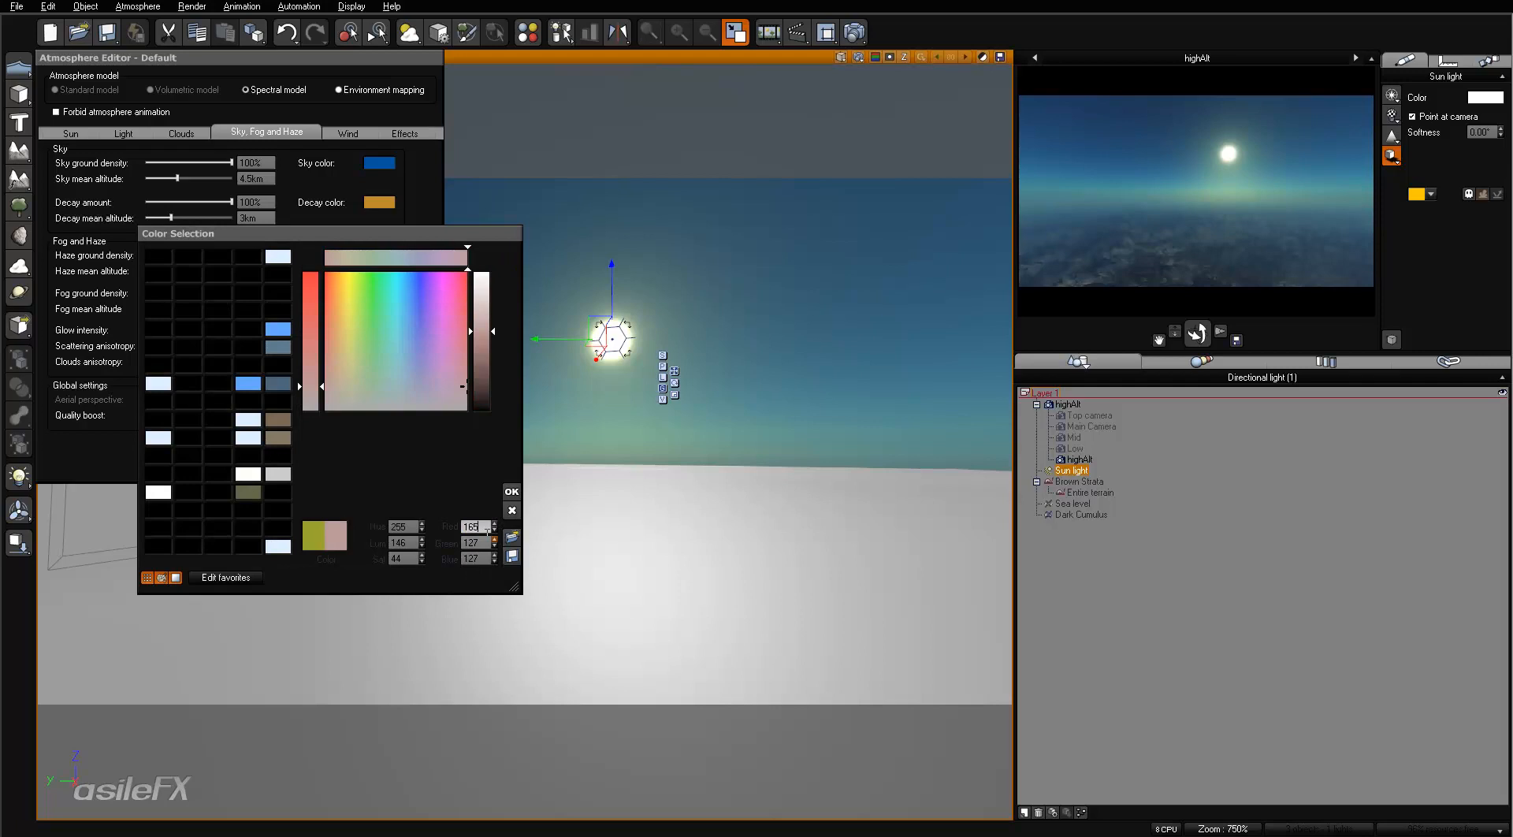
{"action": "left_click", "coordinate": [511, 491]}
{"action": "right_click", "coordinate": [1241, 220]}
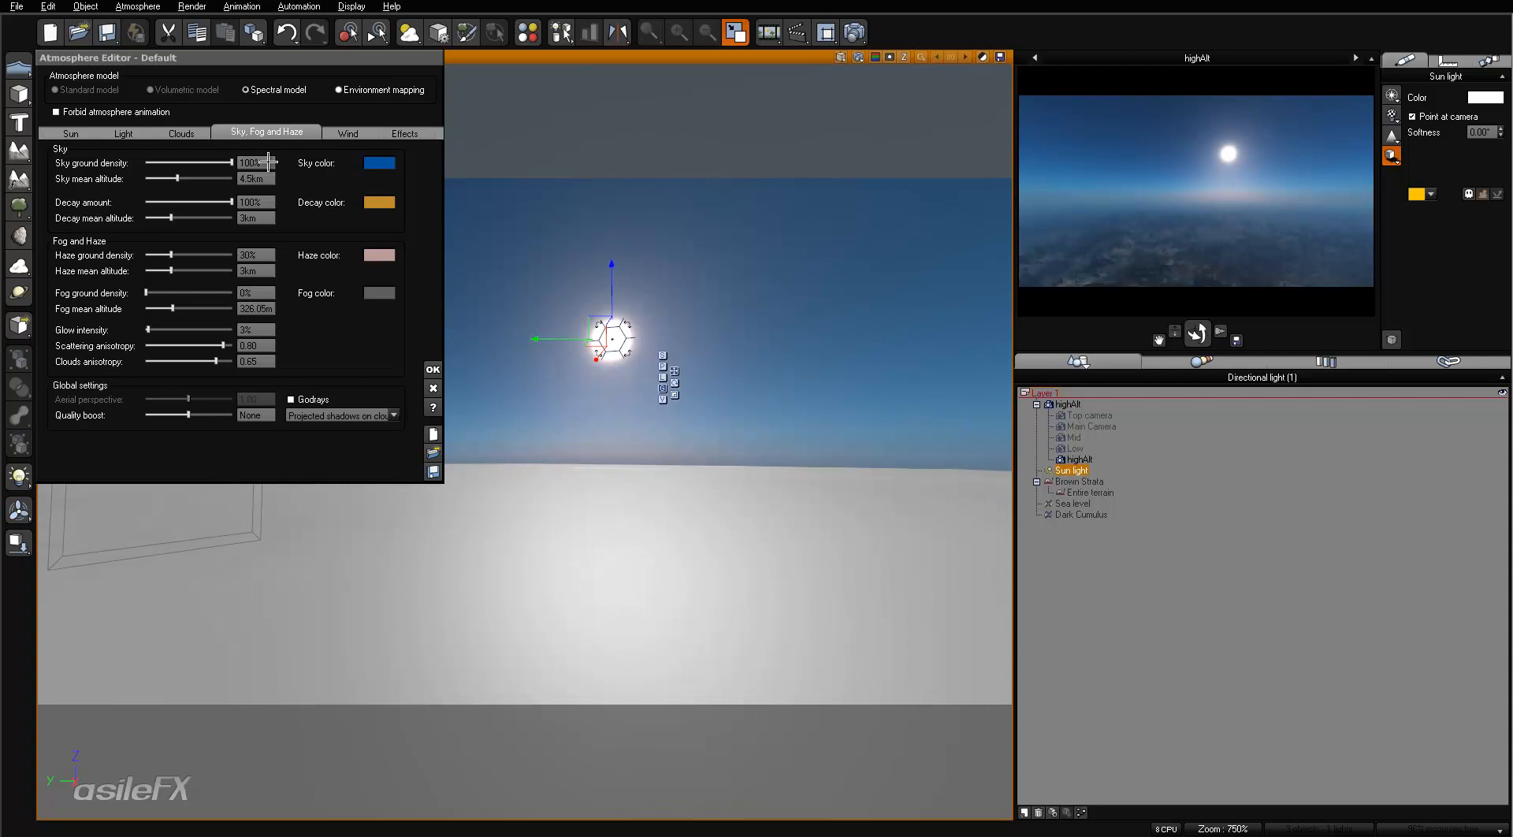
- Reduce the sky's decay amount to 61% and darken the sky color to red 0, green 31, blue 69
{"action": "left_click_drag", "start_coordinate": [236, 204], "coordinate": [195, 204]}
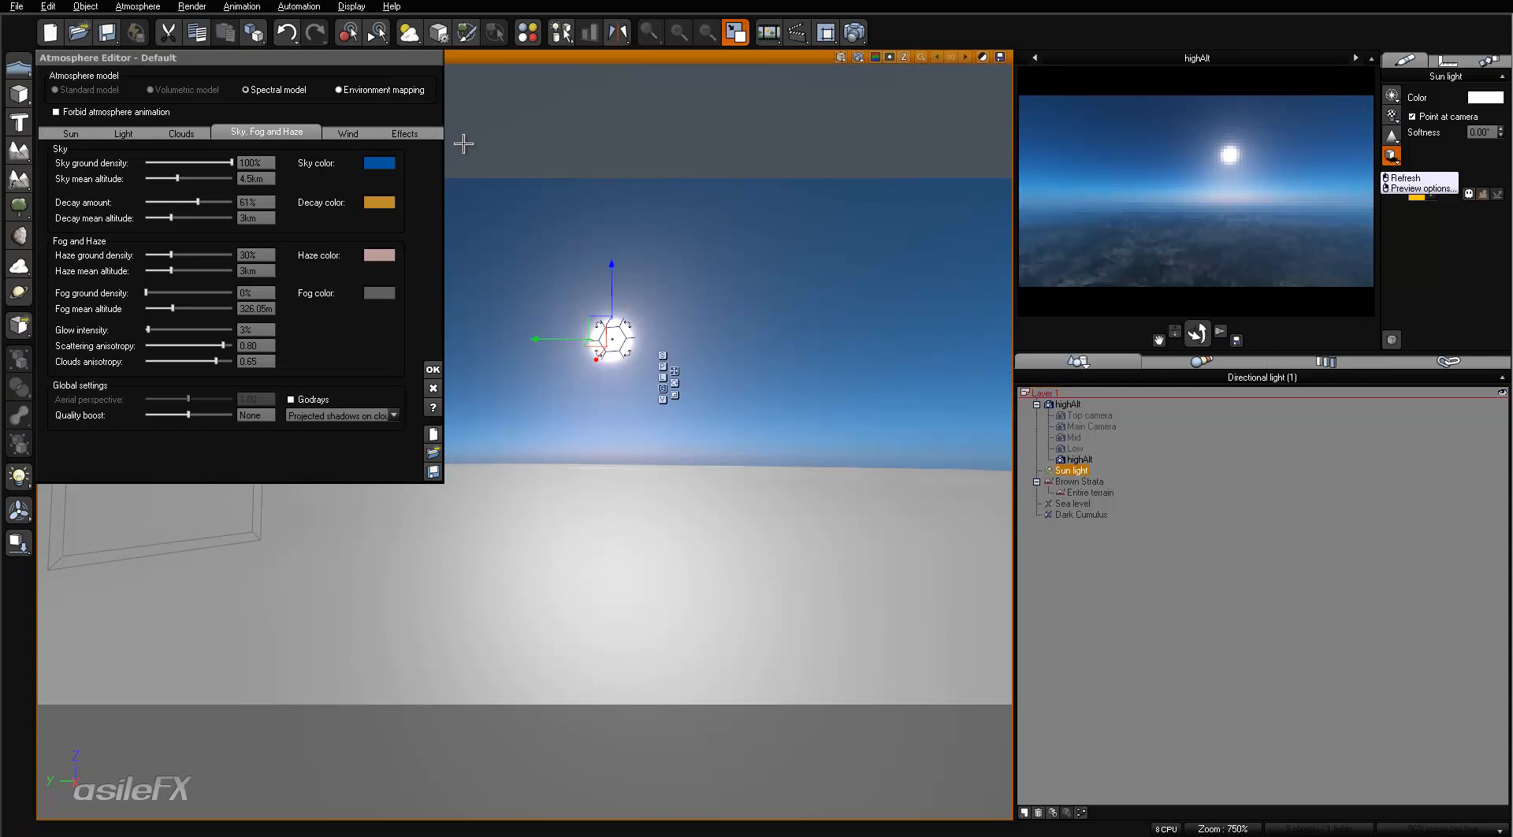
{"action": "left_click", "coordinate": [379, 162]}
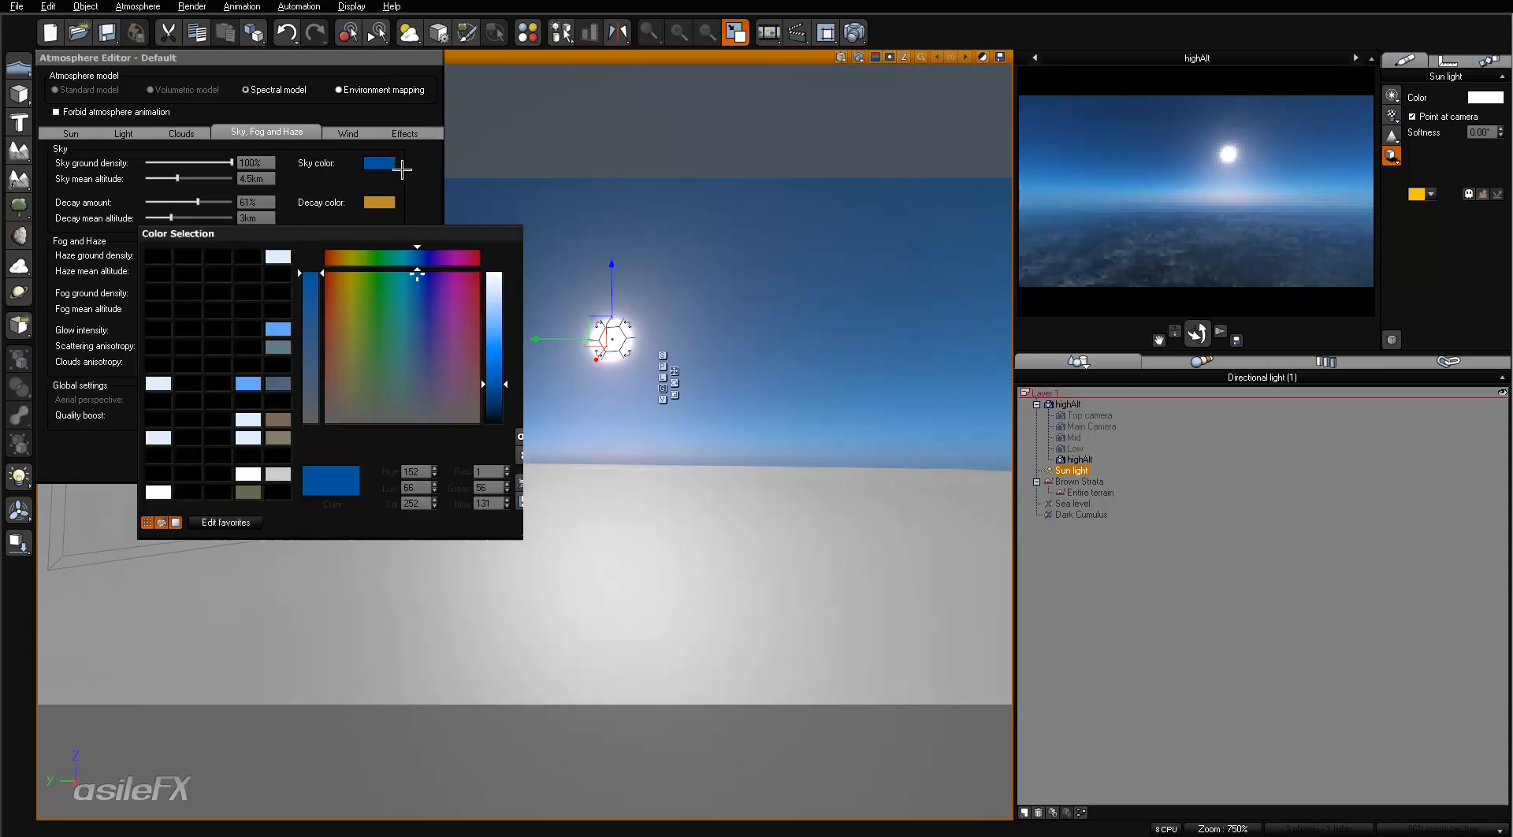
{"action": "left_click", "coordinate": [481, 394]}
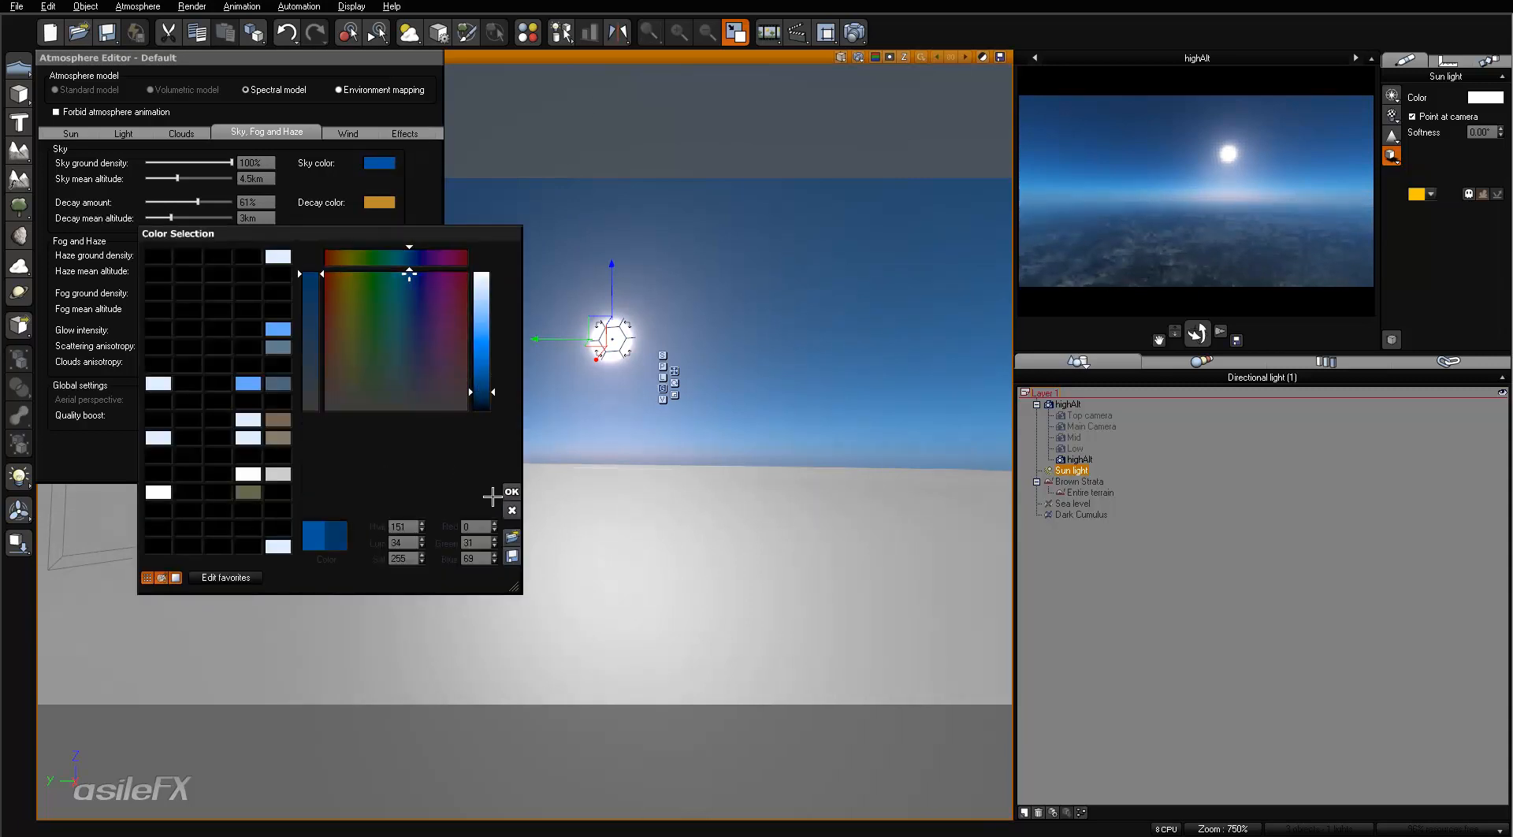
{"action": "left_click", "coordinate": [512, 491]}
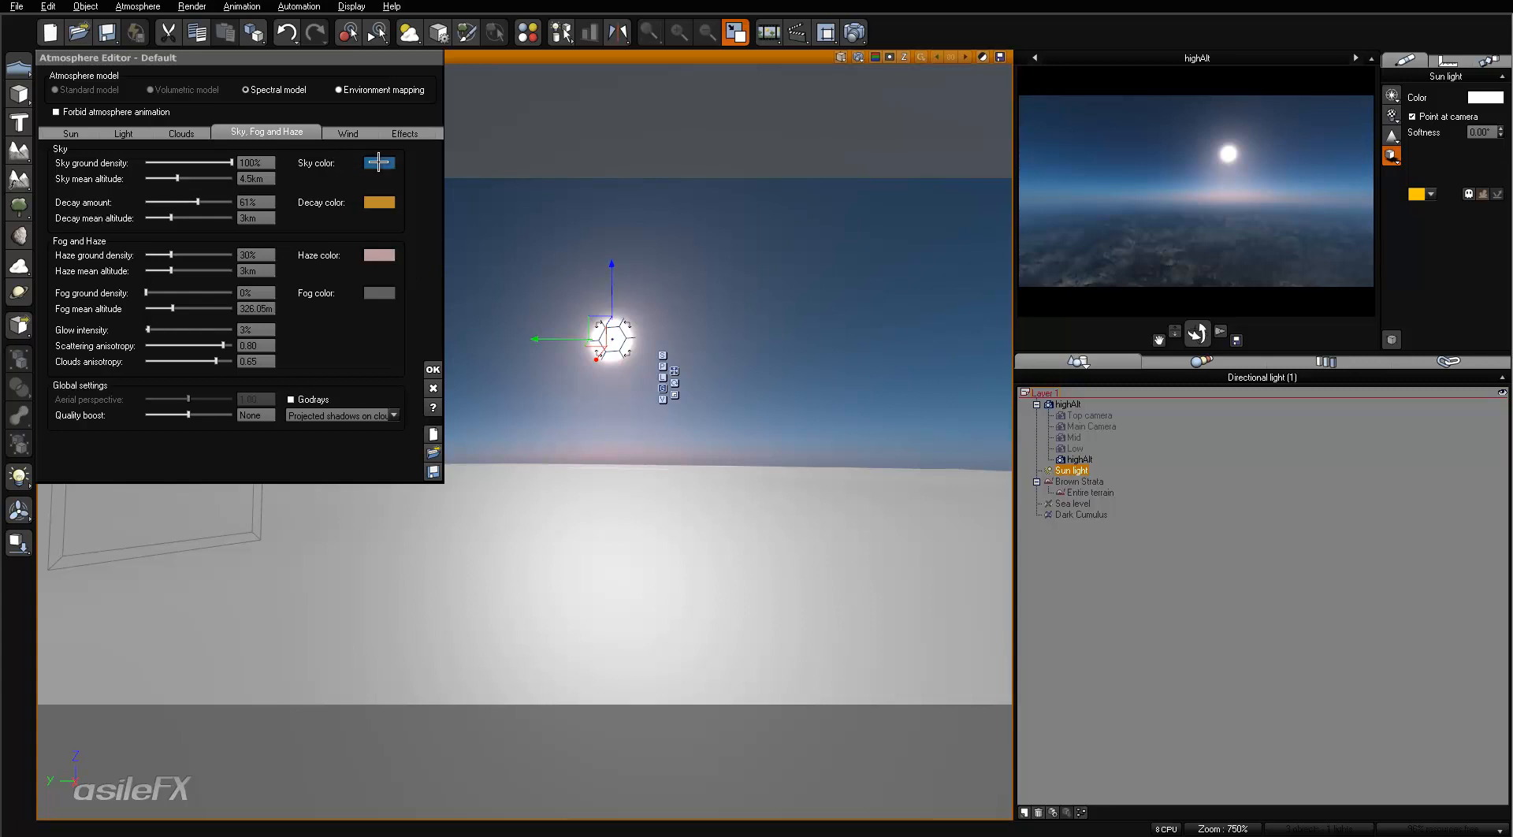
- Set the sky ground density to 200%
{"action": "left_click", "coordinate": [257, 164]}
{"action": "type", "text": "200"}
{"action": "key", "text": "Return"}
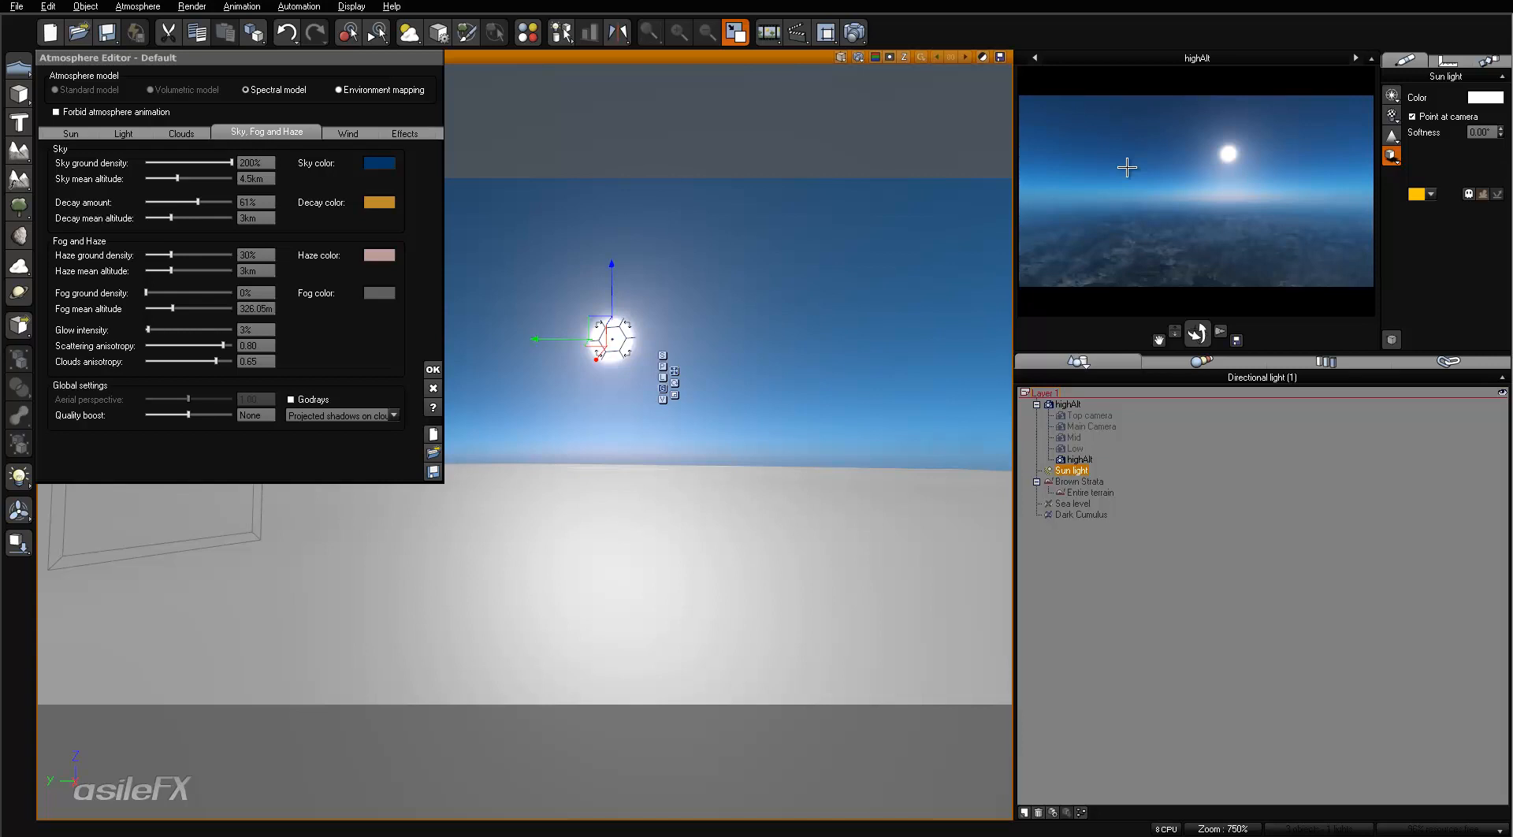
- Enable the Dark Cumulus cloud layer and render the highAlt view, accepting the post-render options
{"action": "left_click", "coordinate": [157, 132]}
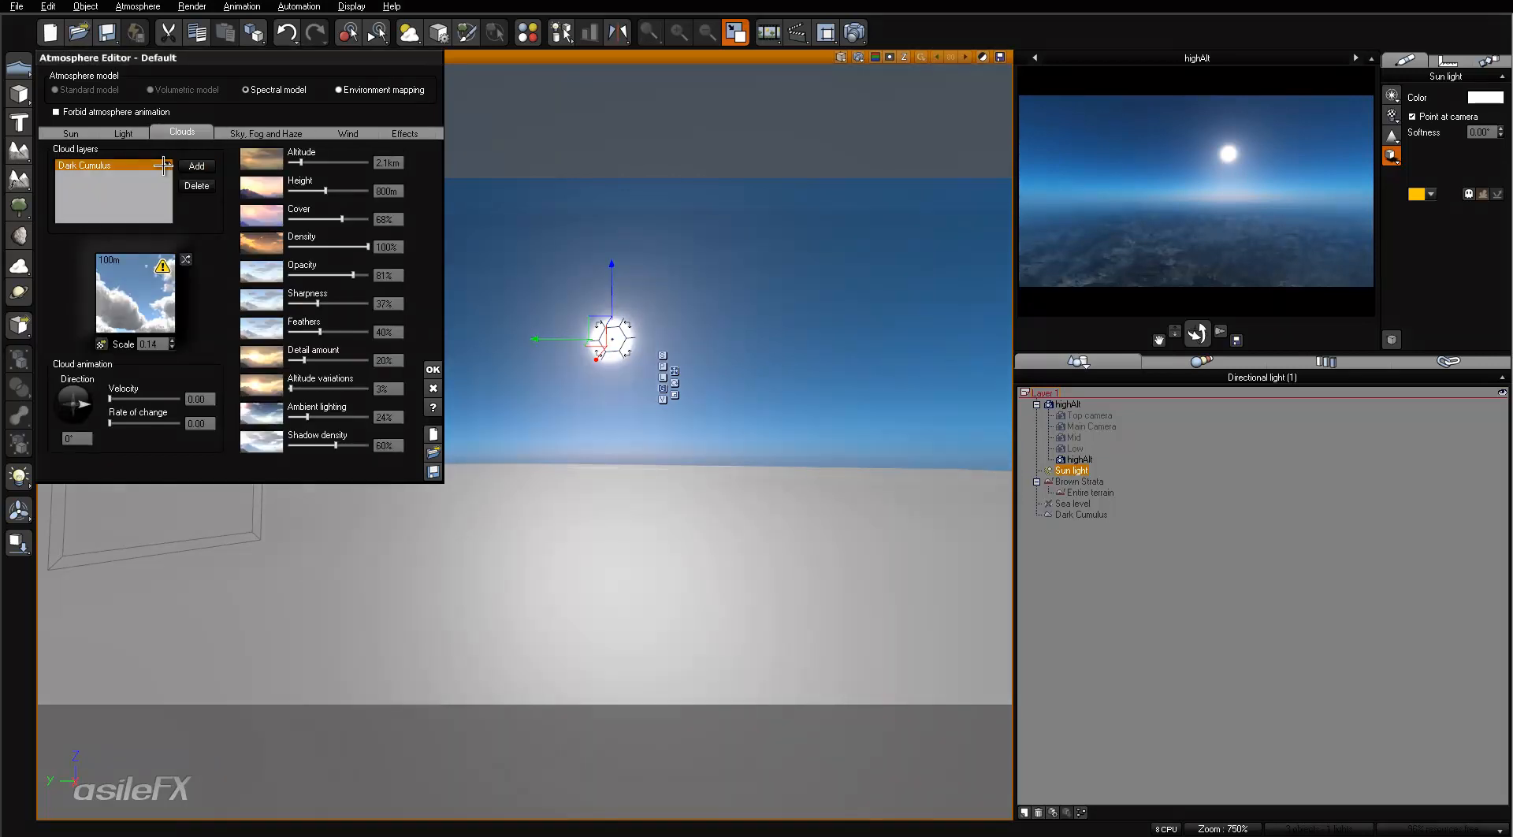
{"action": "left_click", "coordinate": [854, 32]}
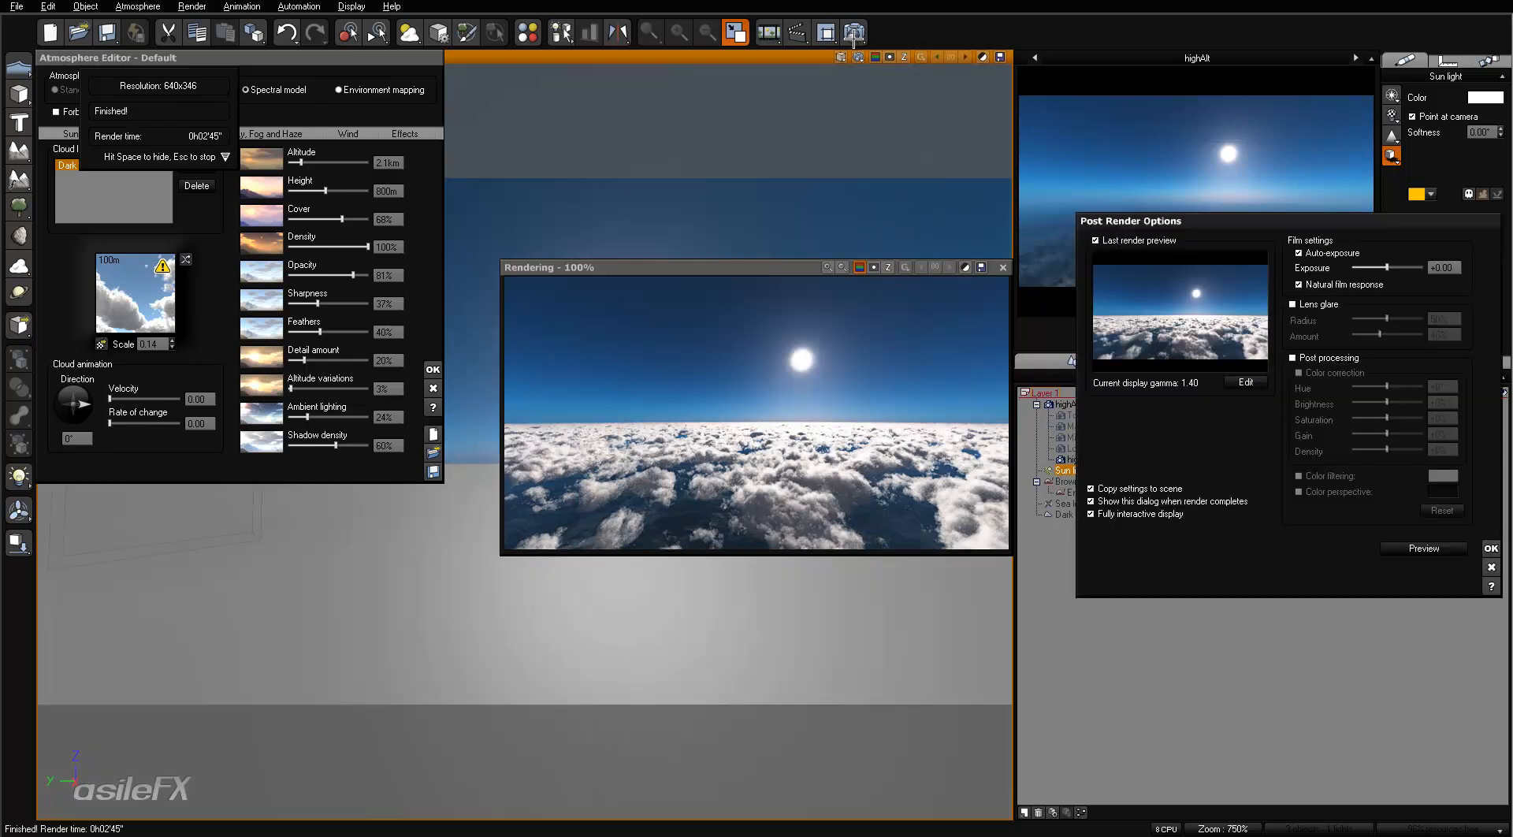
{"action": "left_click", "coordinate": [1488, 547]}
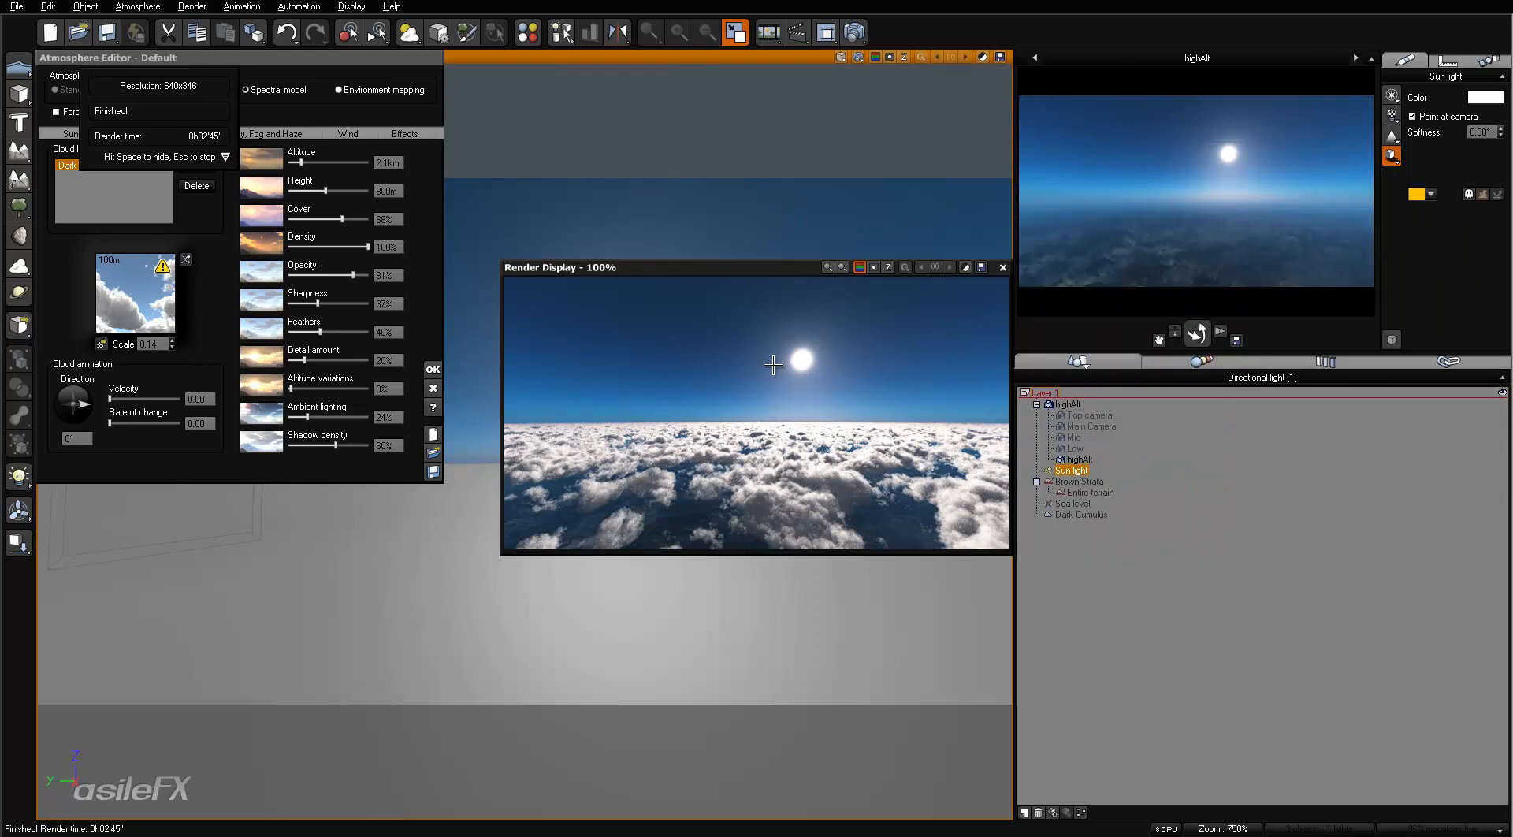
{"action": "left_click", "coordinate": [1001, 268]}
- Darken the Dark Cumulus cloud material's volumetric color from white to a medium grey and refresh the highAlt camera preview
{"action": "right_click", "coordinate": [142, 303]}
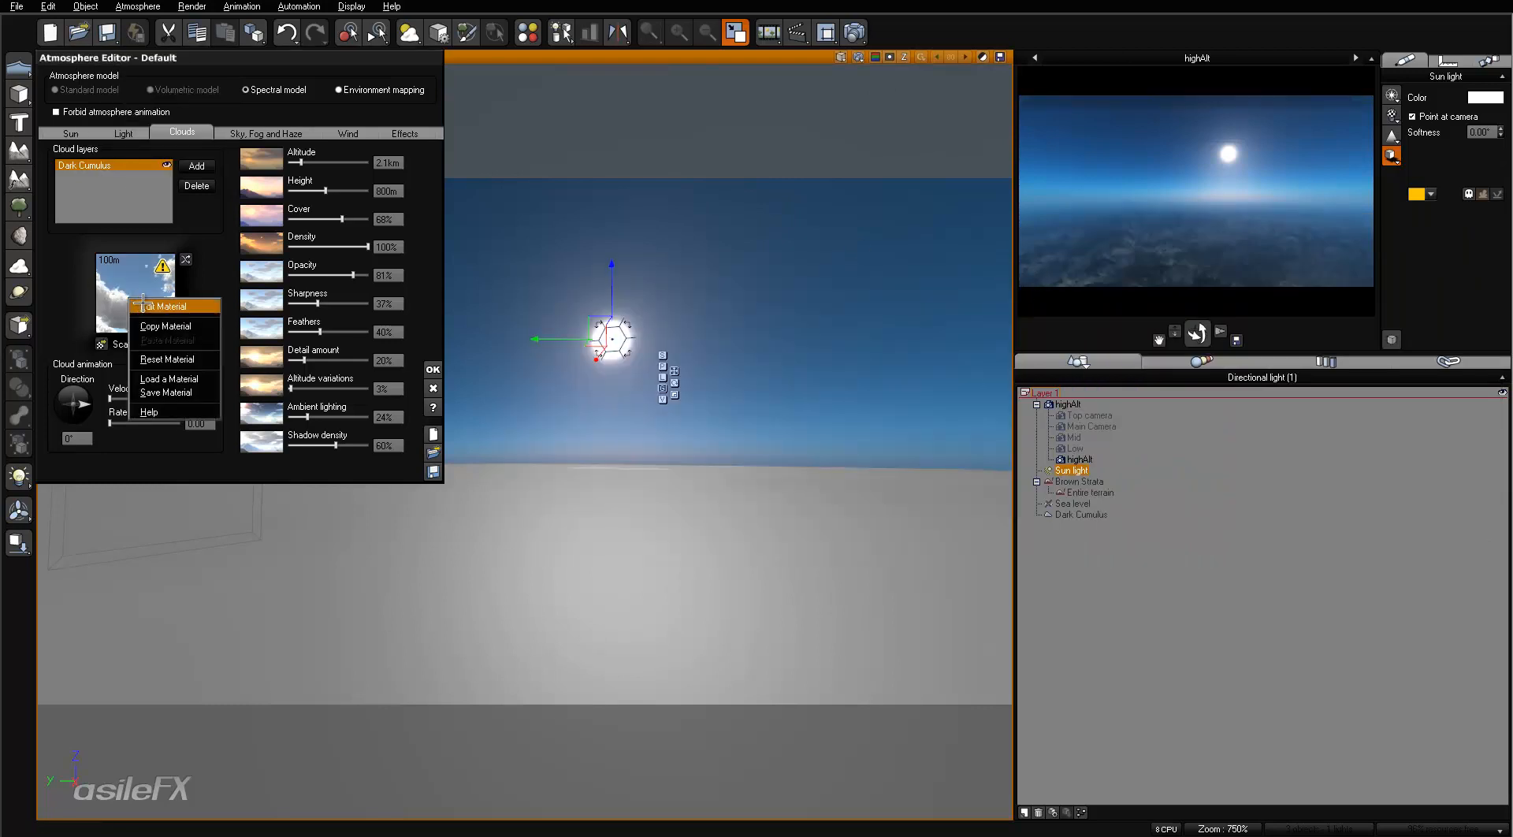
{"action": "left_click", "coordinate": [143, 306]}
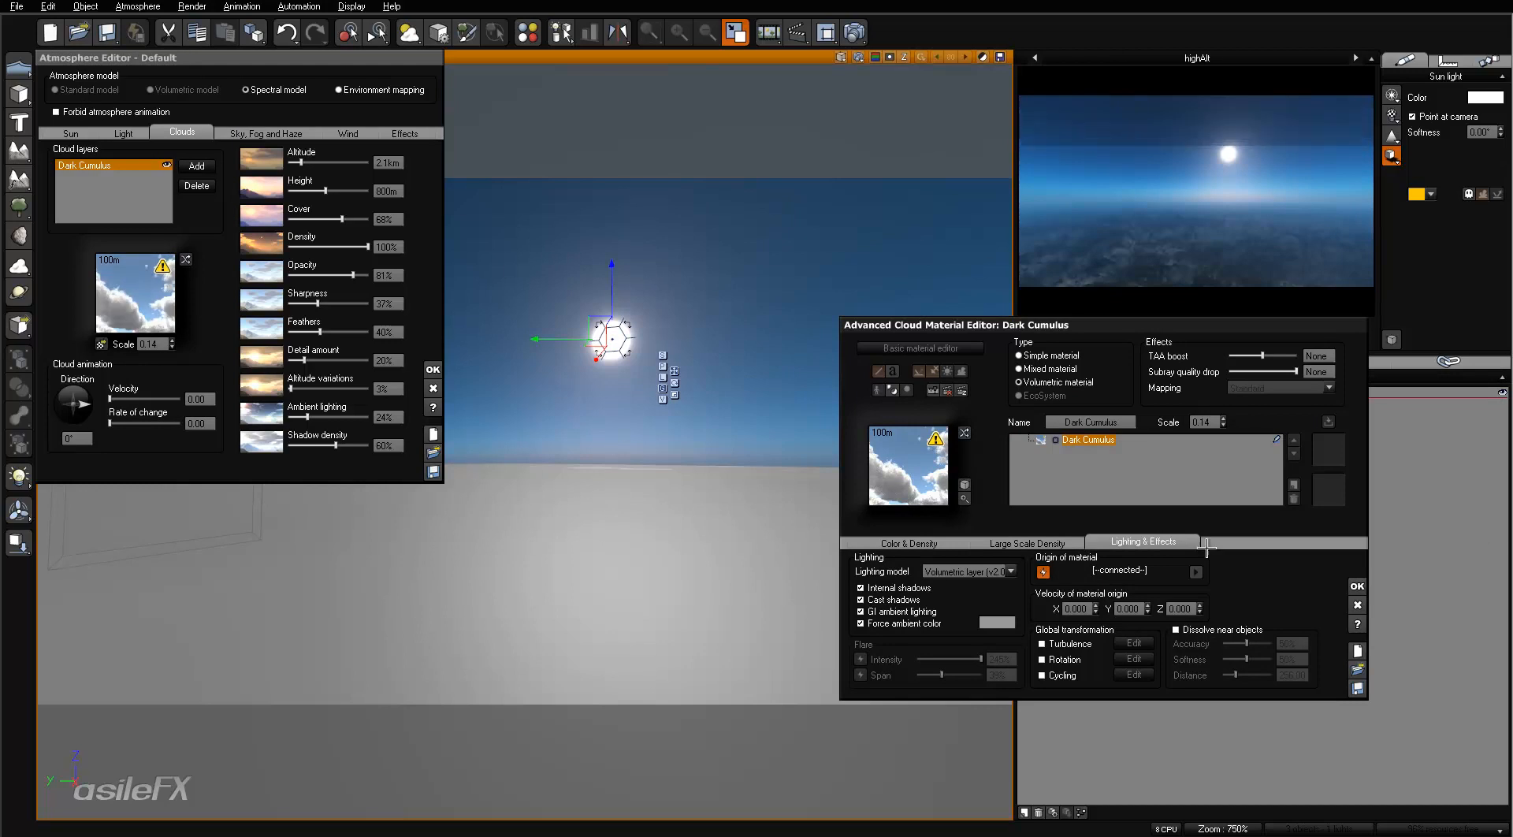
{"action": "left_click", "coordinate": [909, 543]}
{"action": "left_click", "coordinate": [1261, 569]}
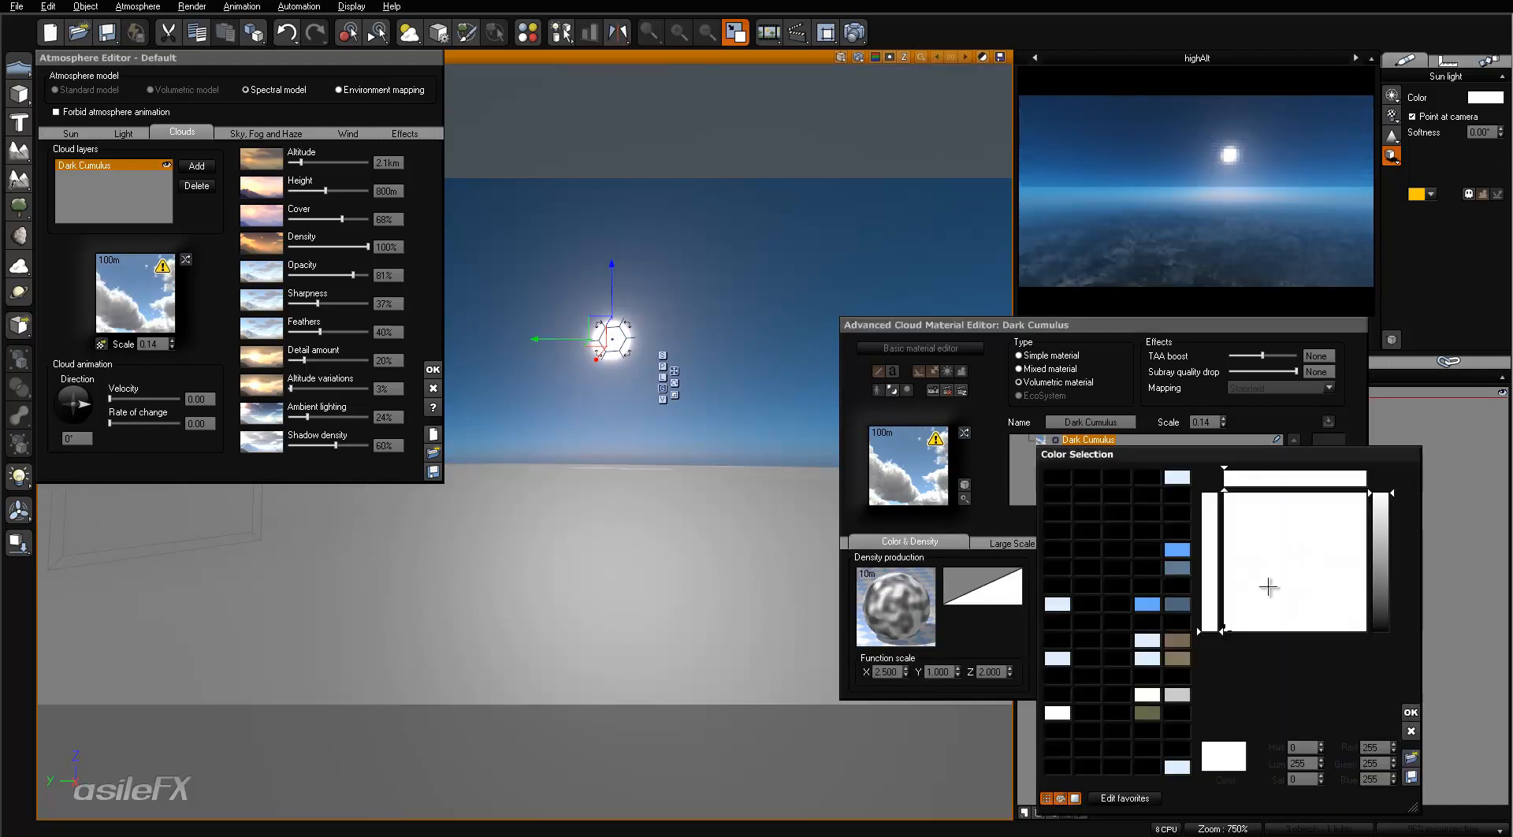
{"action": "left_click", "coordinate": [1380, 583]}
{"action": "left_click", "coordinate": [1410, 712]}
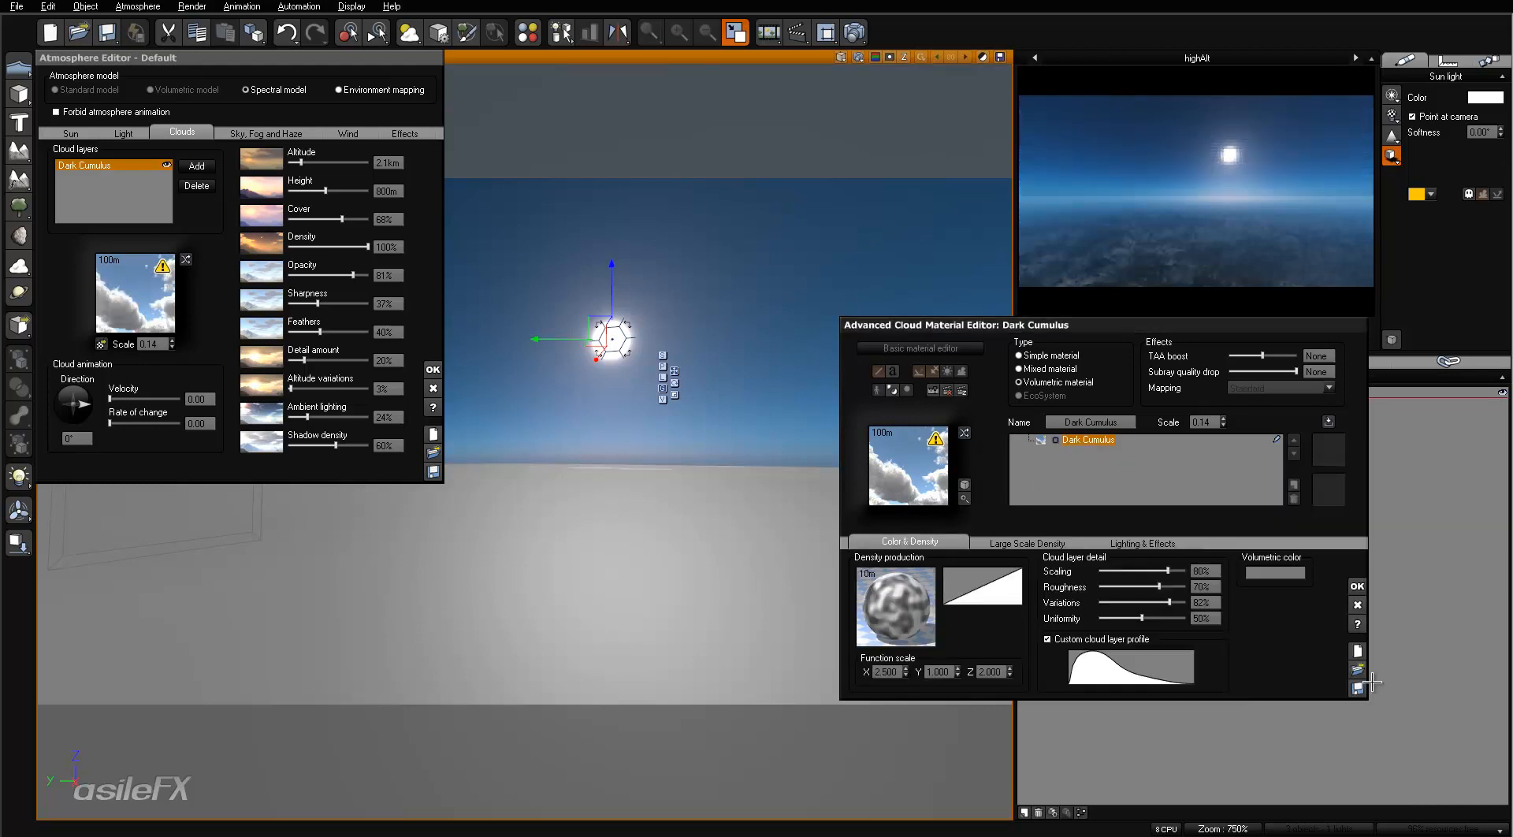
{"action": "left_click", "coordinate": [1357, 586]}
{"action": "right_click", "coordinate": [1143, 175]}
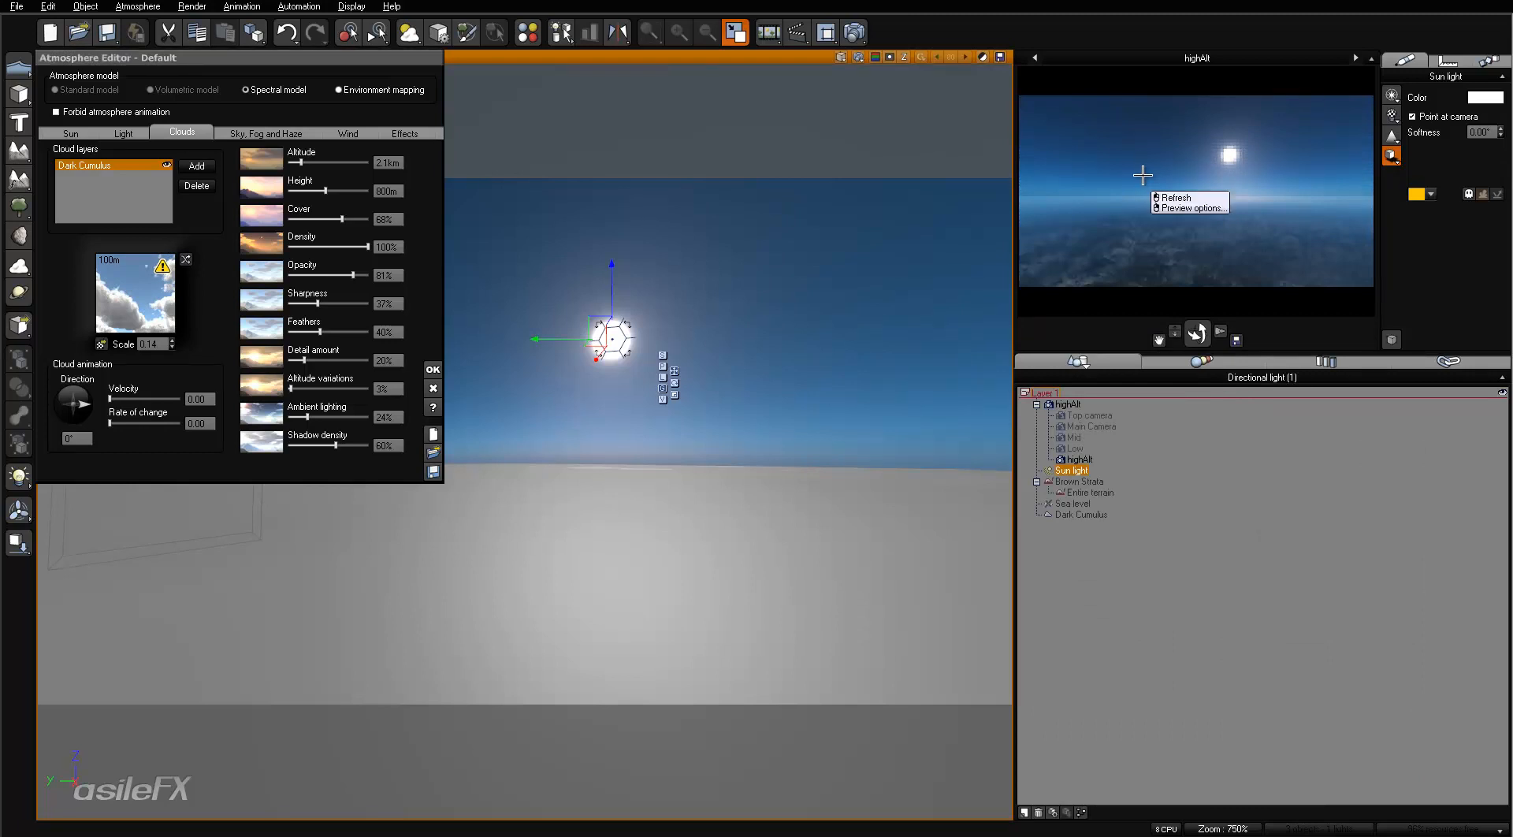
{"action": "left_click", "coordinate": [1174, 198]}
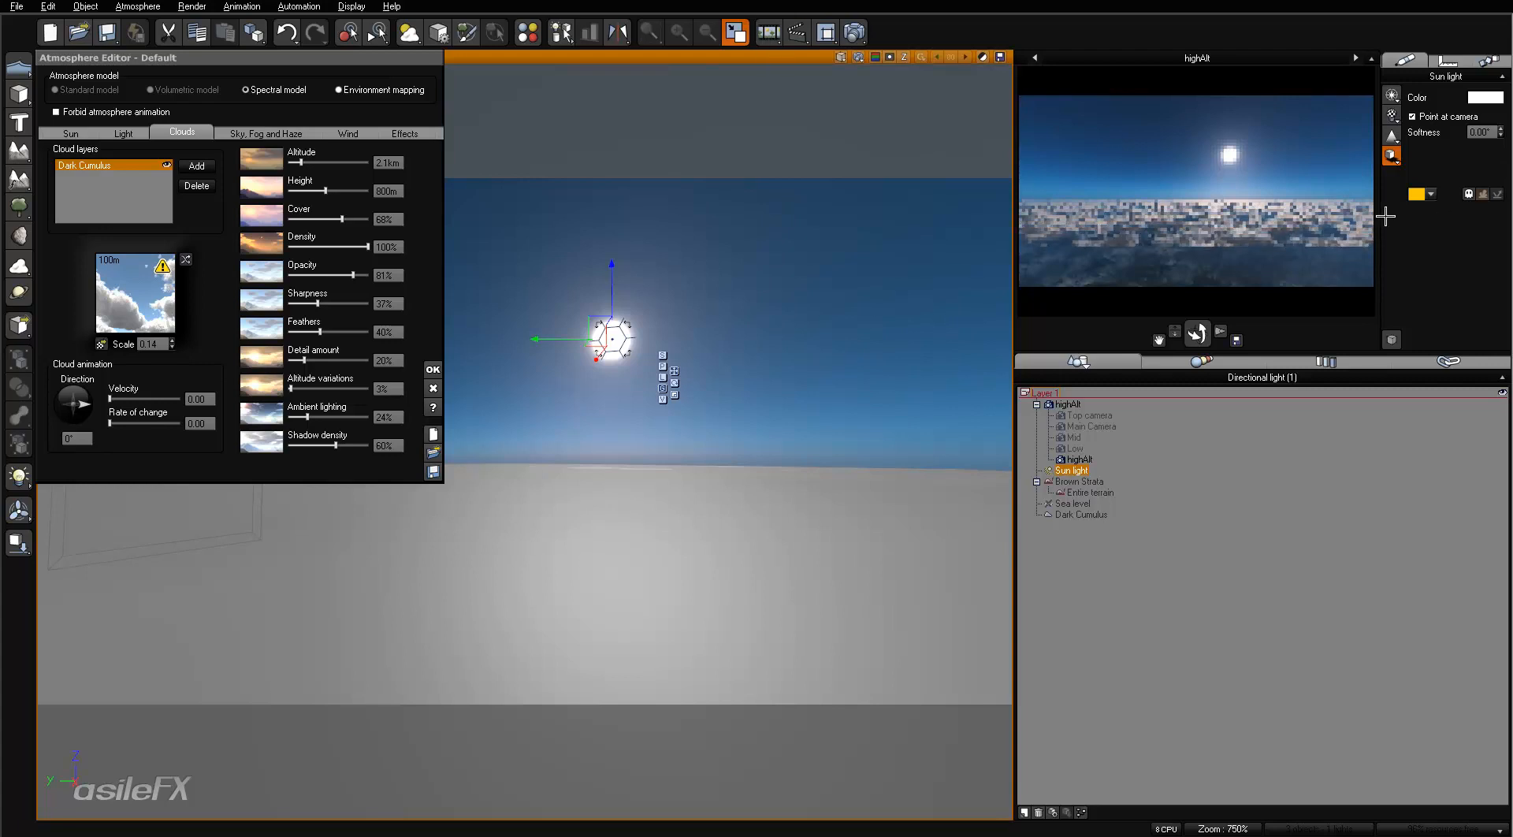
{"action": "right_click", "coordinate": [1172, 292]}
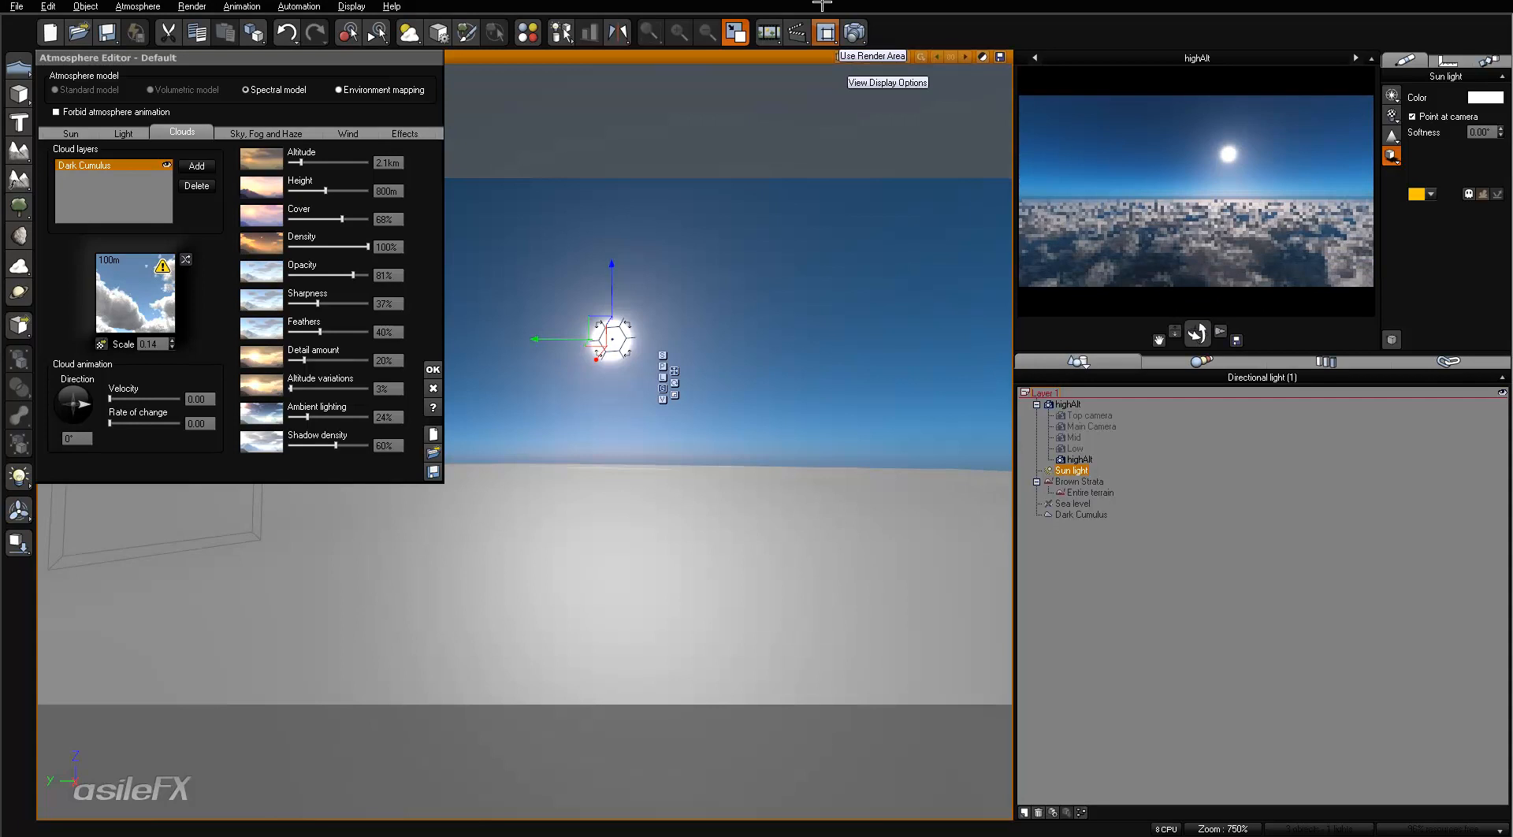
- Render the highAlt view, try a post-render exposure of +0.99, and reset the exposure to 0 before closing the render
{"action": "left_click", "coordinate": [853, 32]}
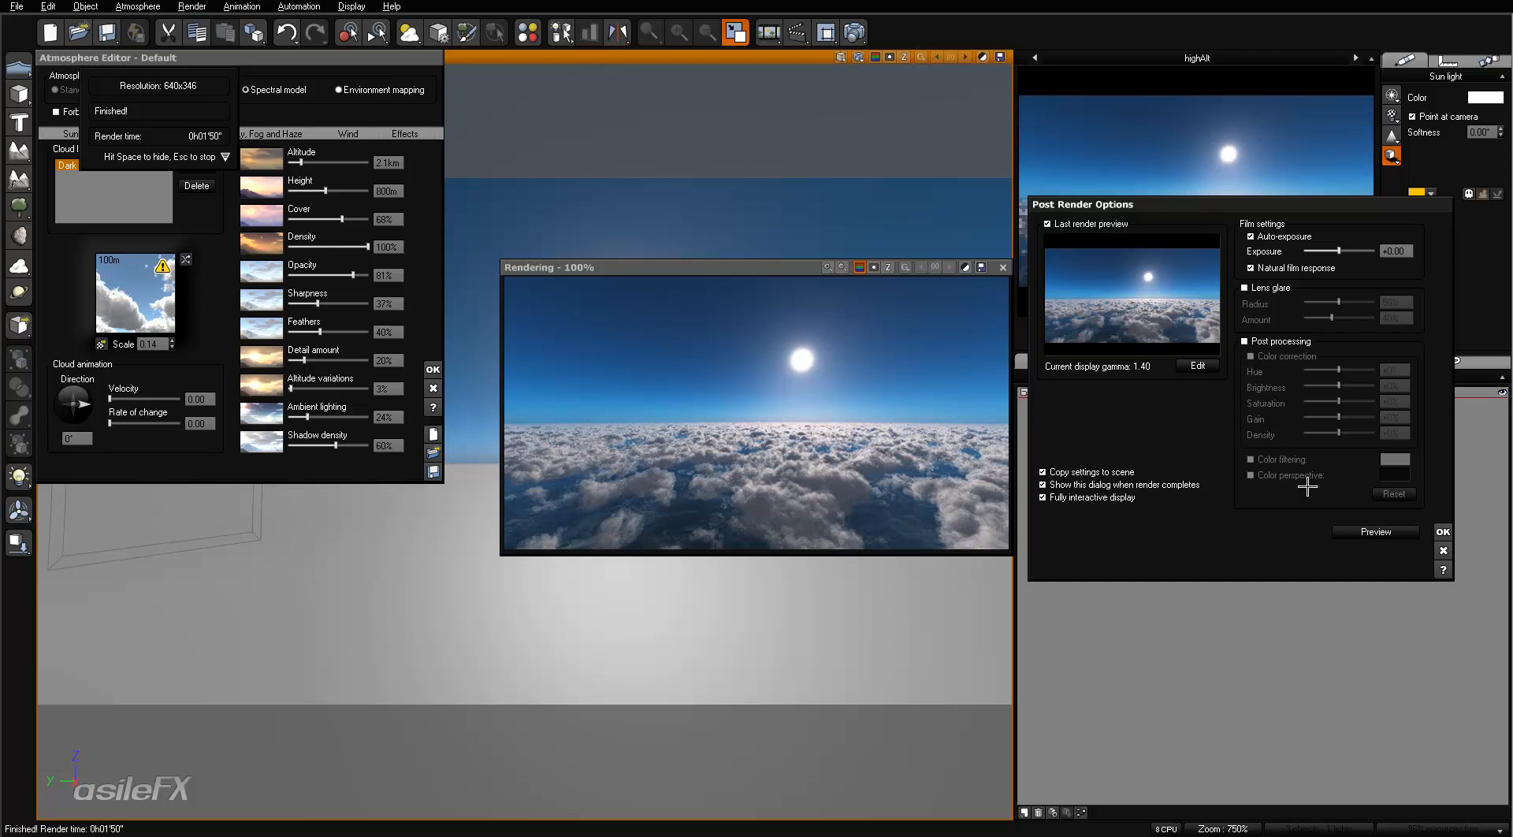
{"action": "mouse_move", "coordinate": [1340, 251]}
{"action": "left_mouse_down"}
{"action": "mouse_move", "coordinate": [1357, 250]}
{"action": "mouse_move", "coordinate": [1310, 250]}
{"action": "mouse_move", "coordinate": [1379, 245]}
{"action": "mouse_move", "coordinate": [1333, 250]}
{"action": "mouse_move", "coordinate": [1347, 250]}
{"action": "left_mouse_up"}
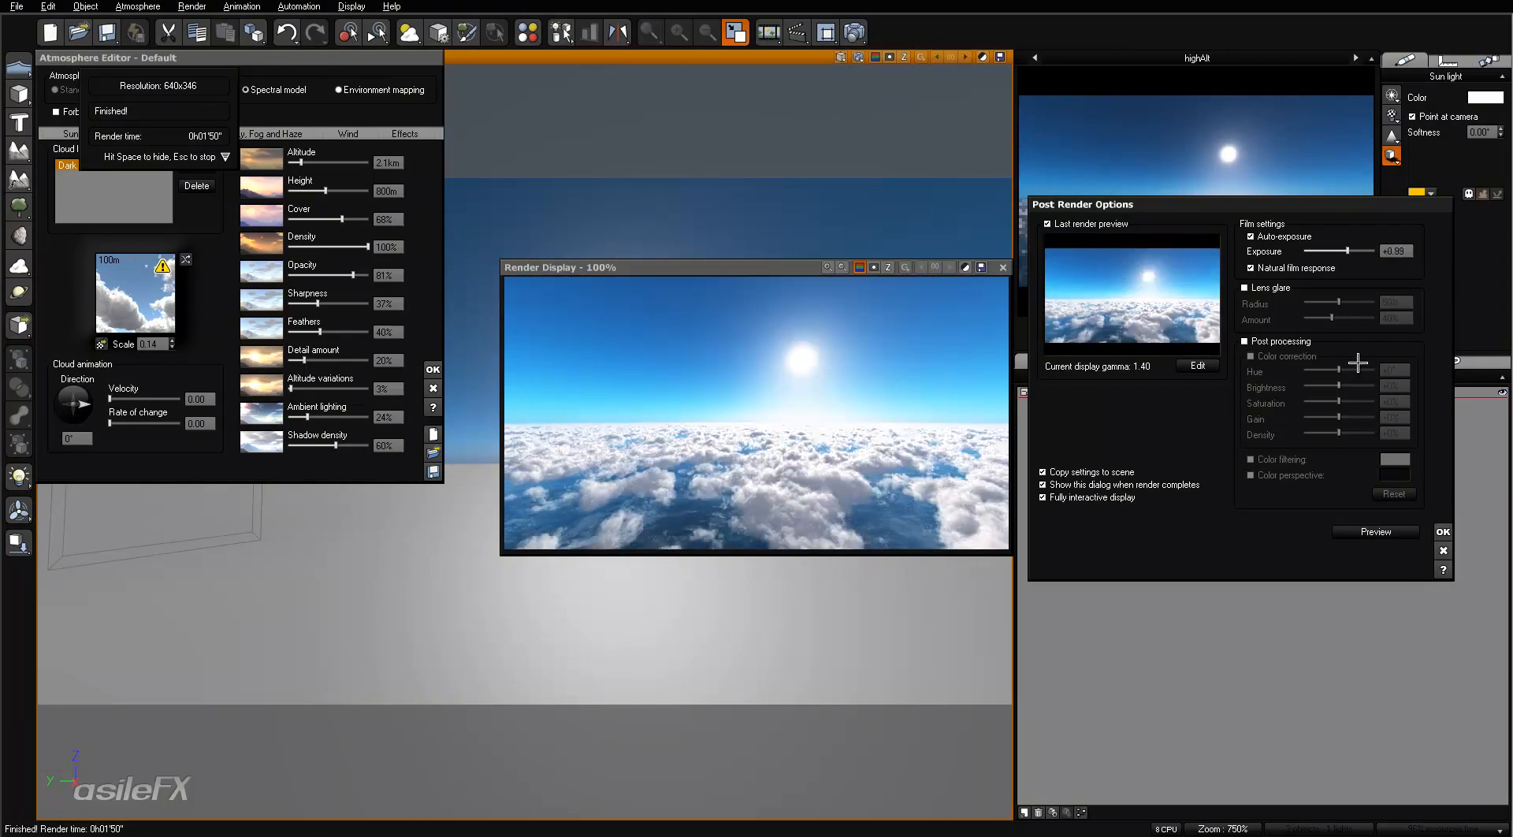
{"action": "left_click", "coordinate": [1393, 250]}
{"action": "type", "text": "0"}
{"action": "key", "text": "Return"}
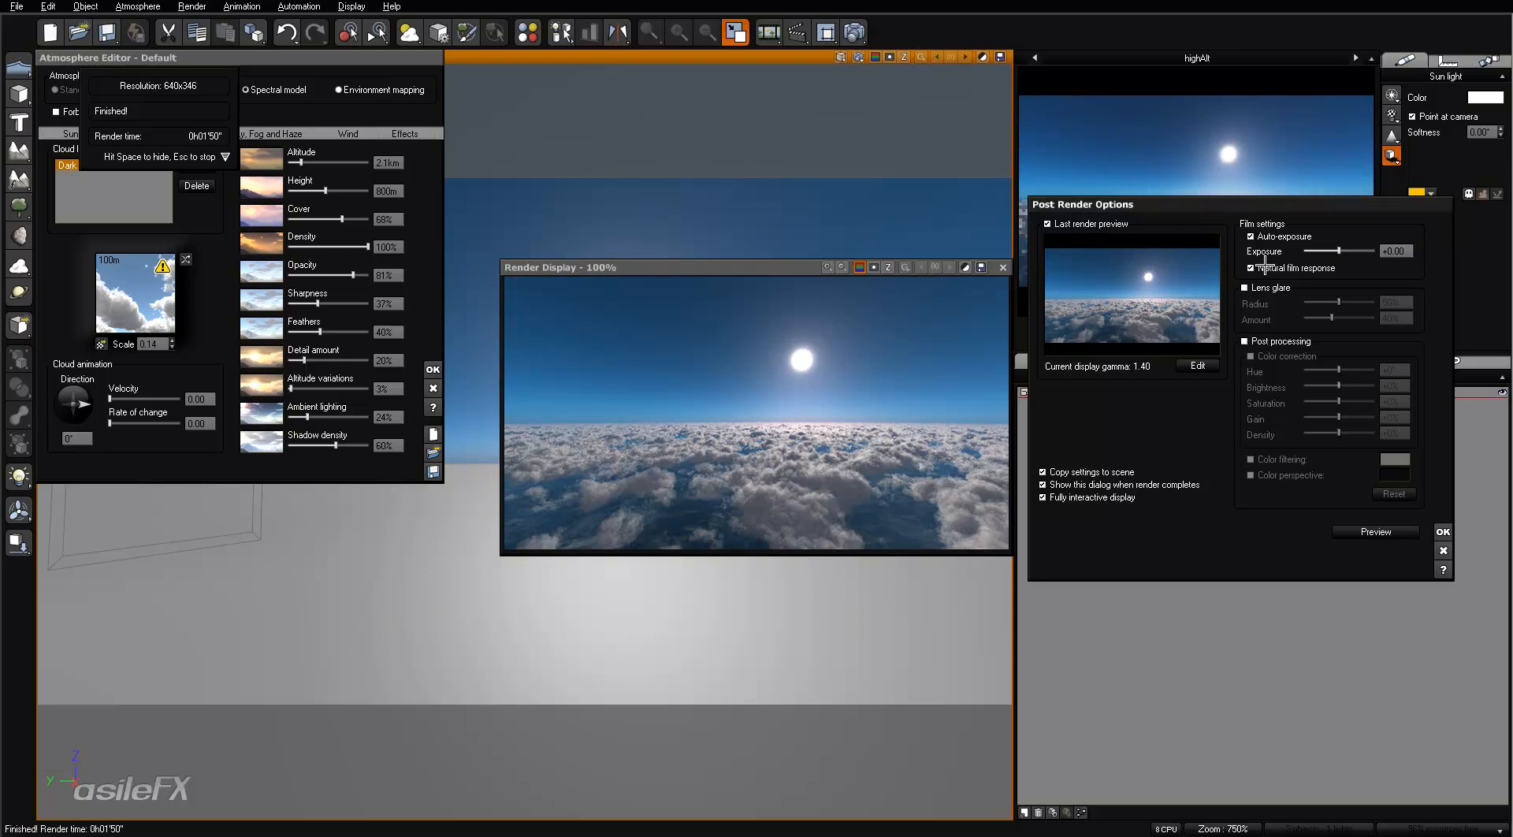
{"action": "left_click", "coordinate": [1443, 532]}
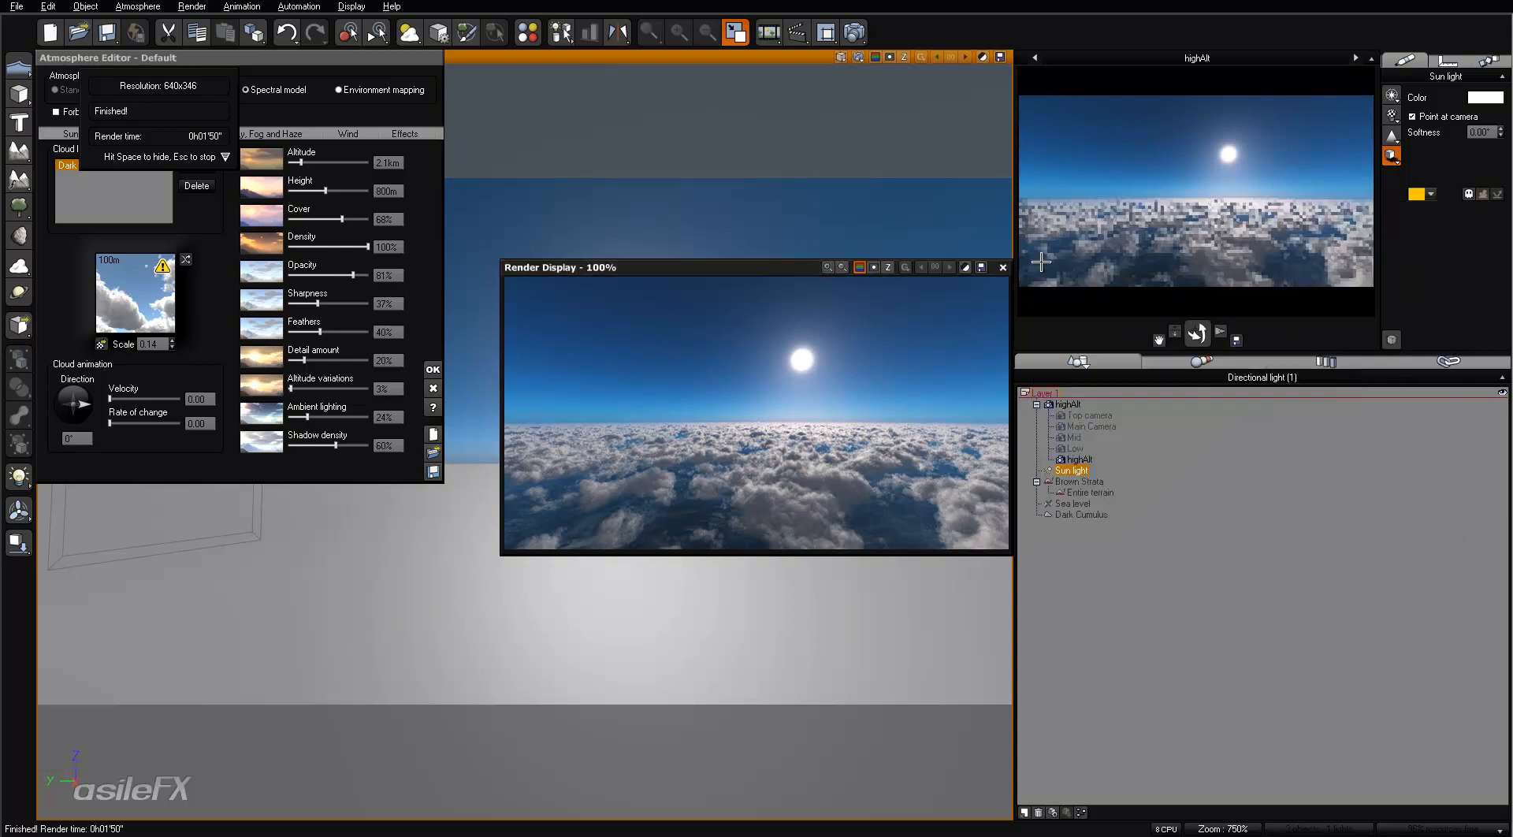
{"action": "left_click", "coordinate": [1004, 267]}
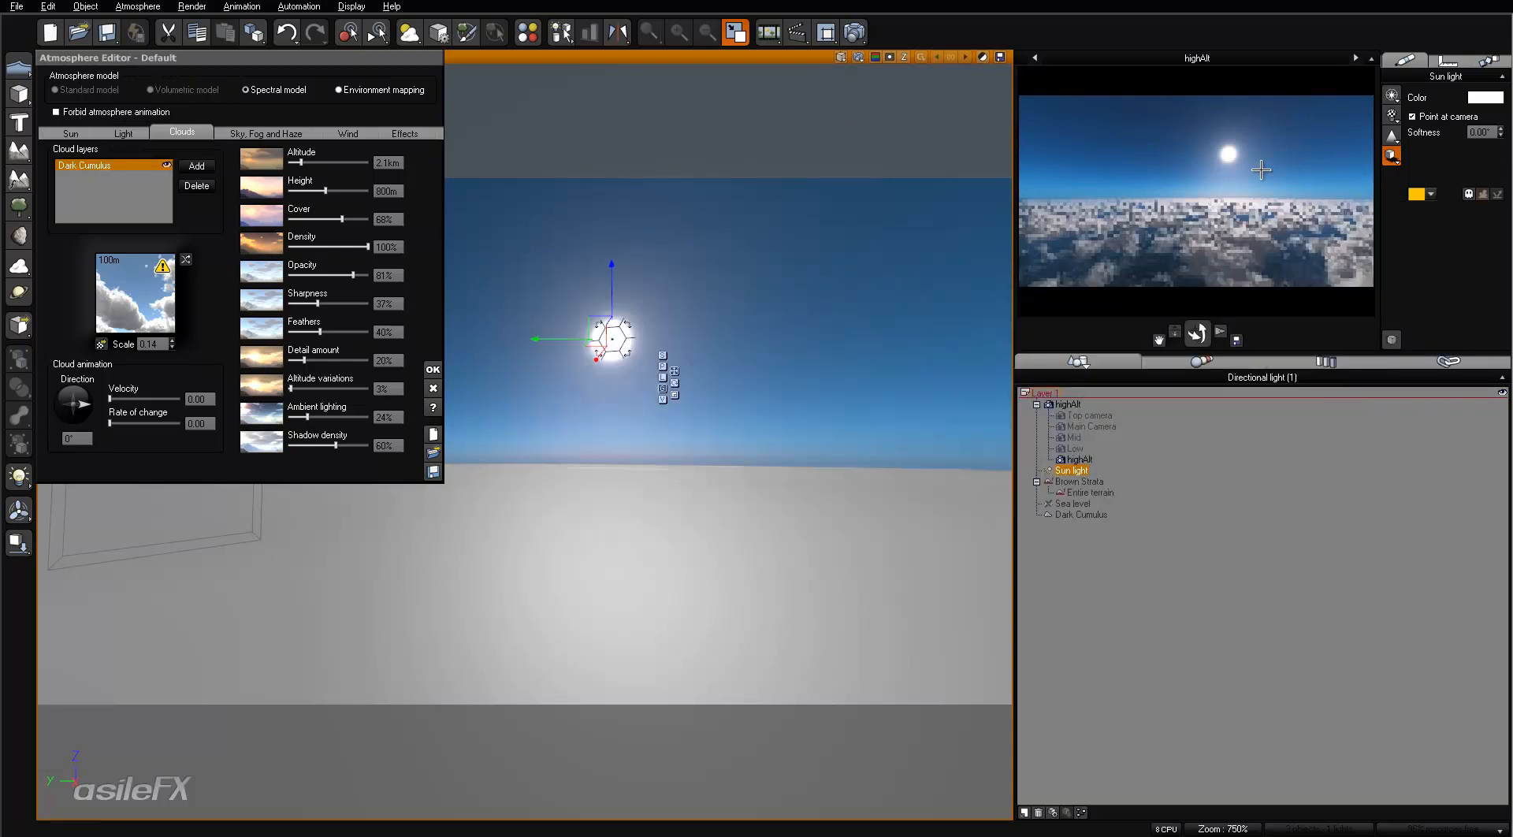
- Switch the active camera to Low
{"action": "left_click", "coordinate": [1032, 58]}
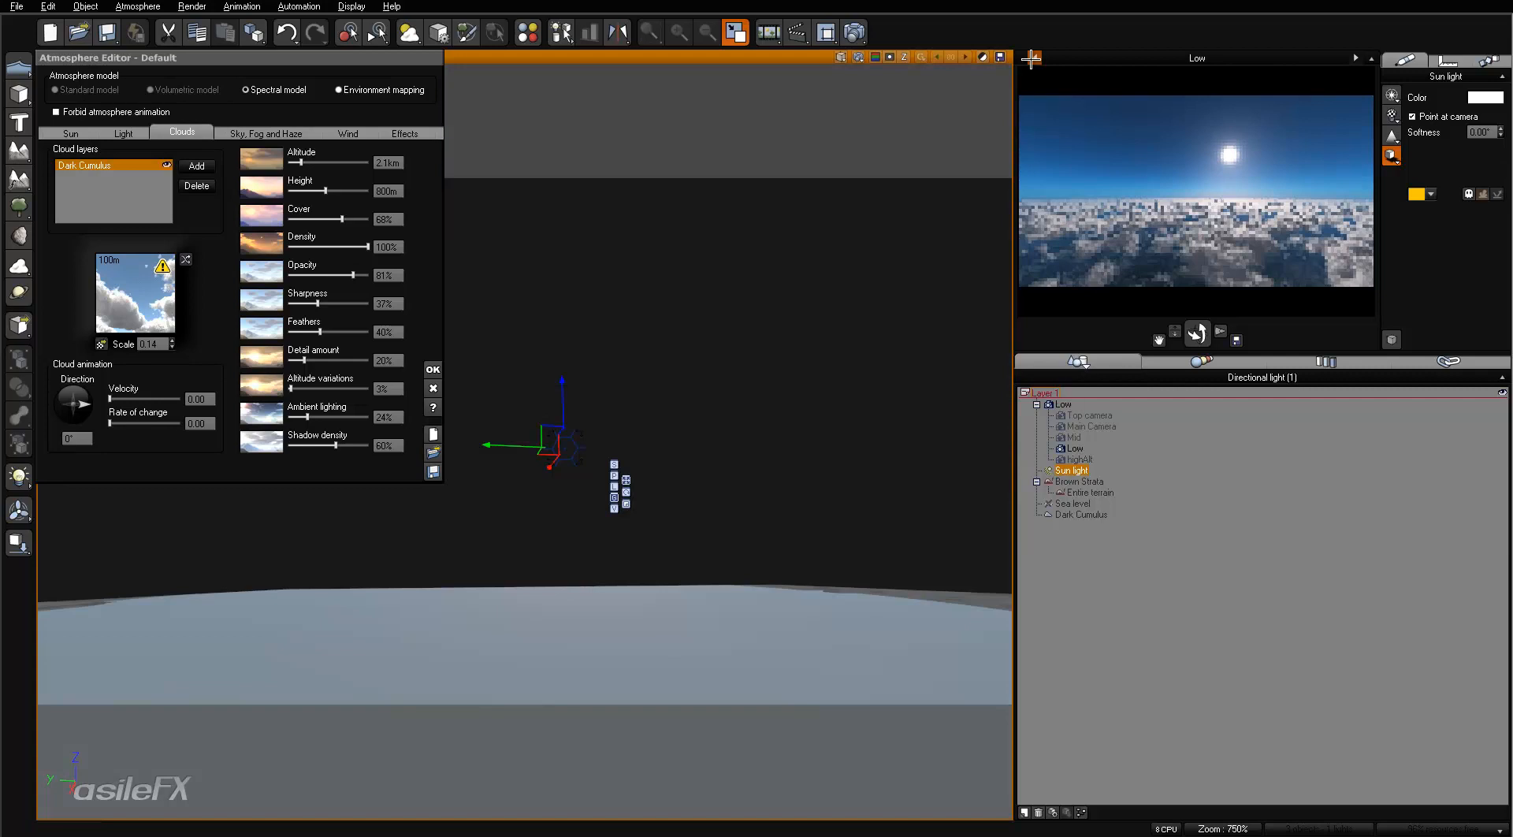
- Cycle through the saved cameras until Main Camera is active and refresh its preview
{"action": "left_click", "coordinate": [1030, 58]}
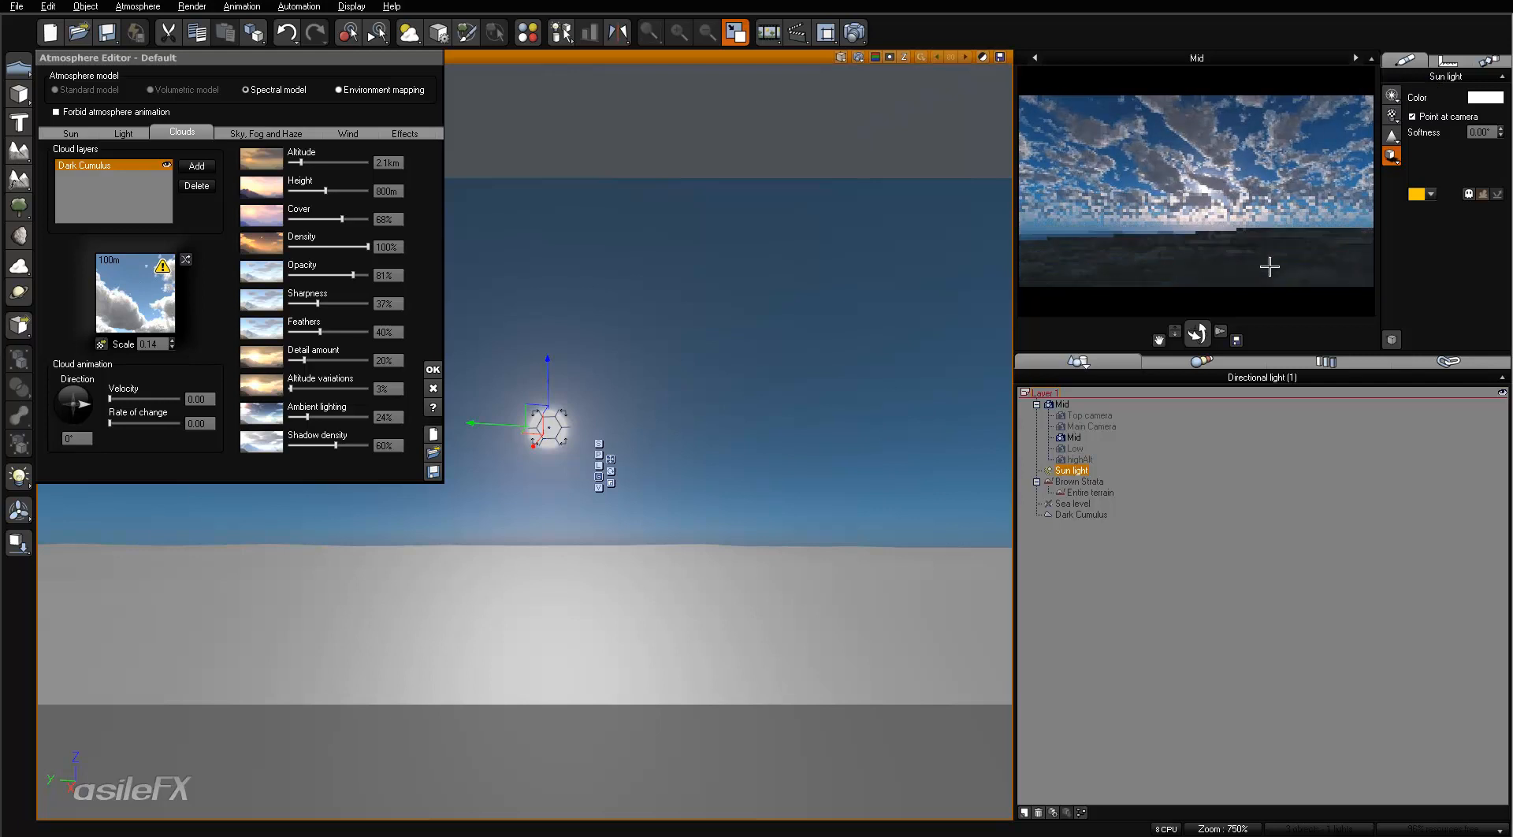
{"action": "left_click", "coordinate": [1360, 58]}
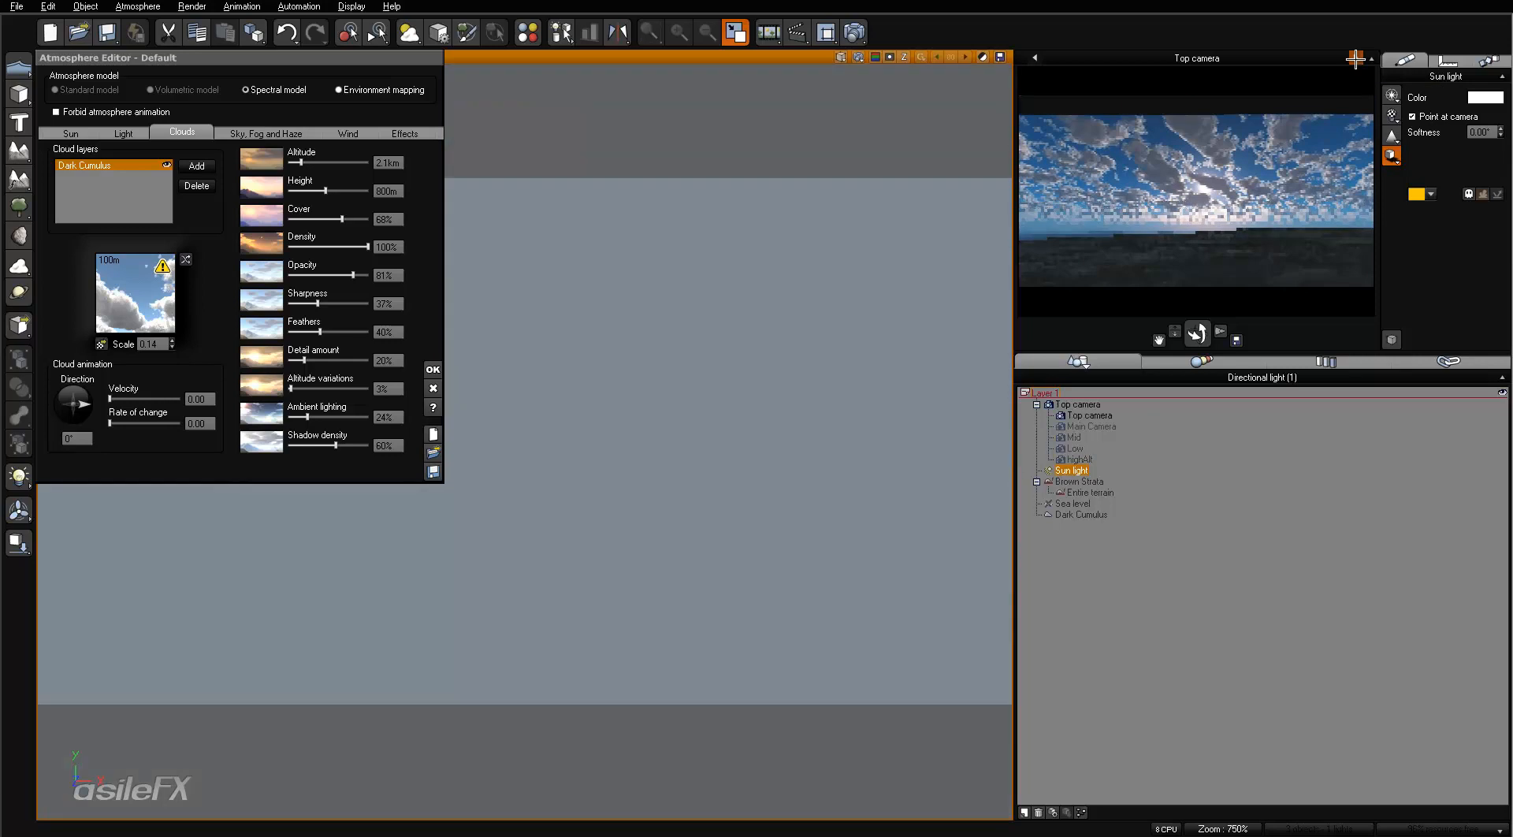
{"action": "left_click", "coordinate": [1355, 58]}
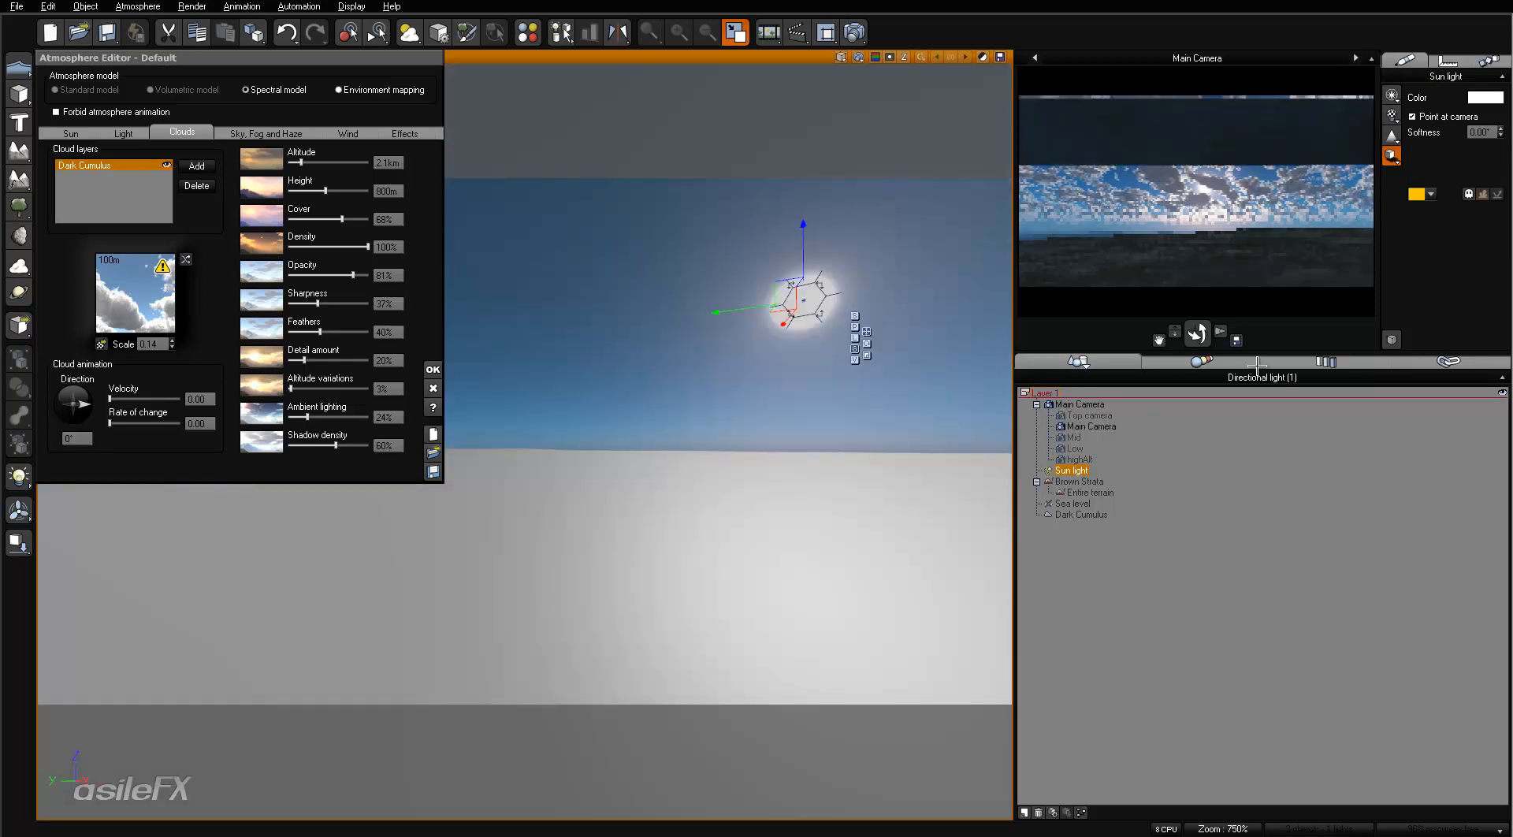
{"action": "right_click", "coordinate": [1238, 253]}
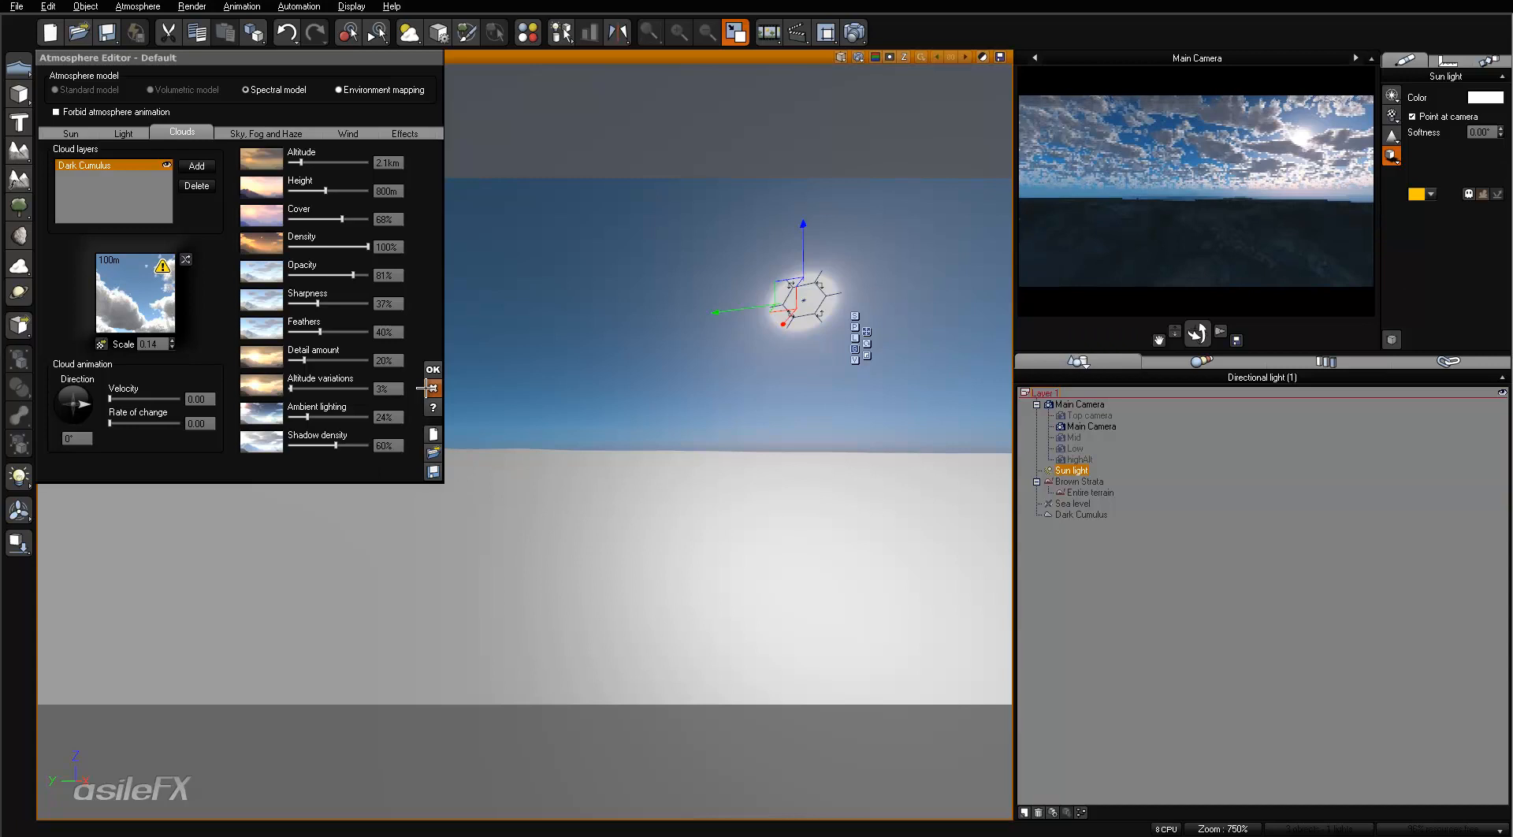
- Raise the atmosphere's global light intensity to +0.06
{"action": "left_click", "coordinate": [124, 133]}
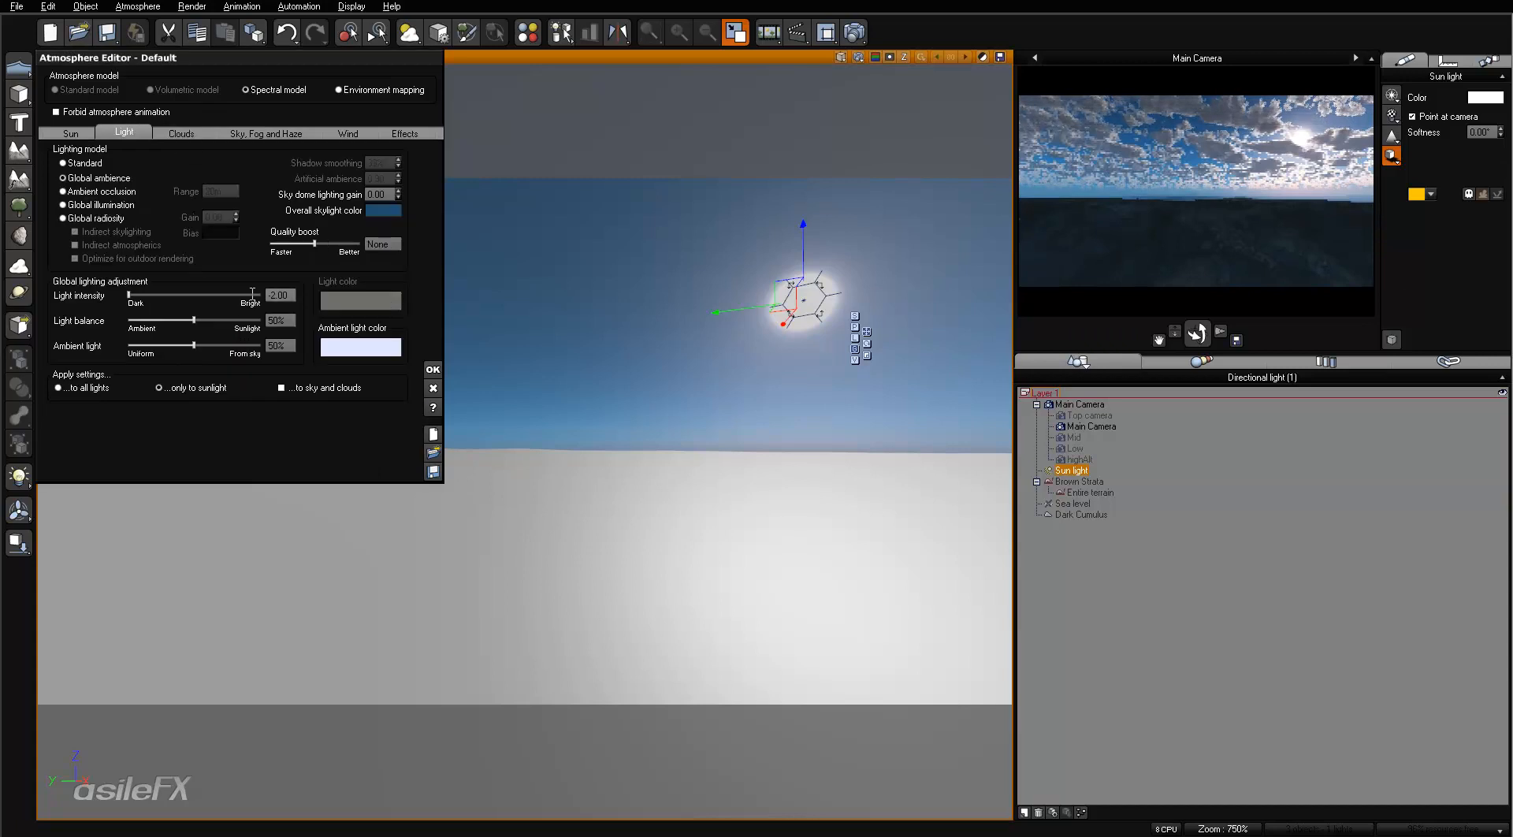
{"action": "left_click", "coordinate": [182, 132]}
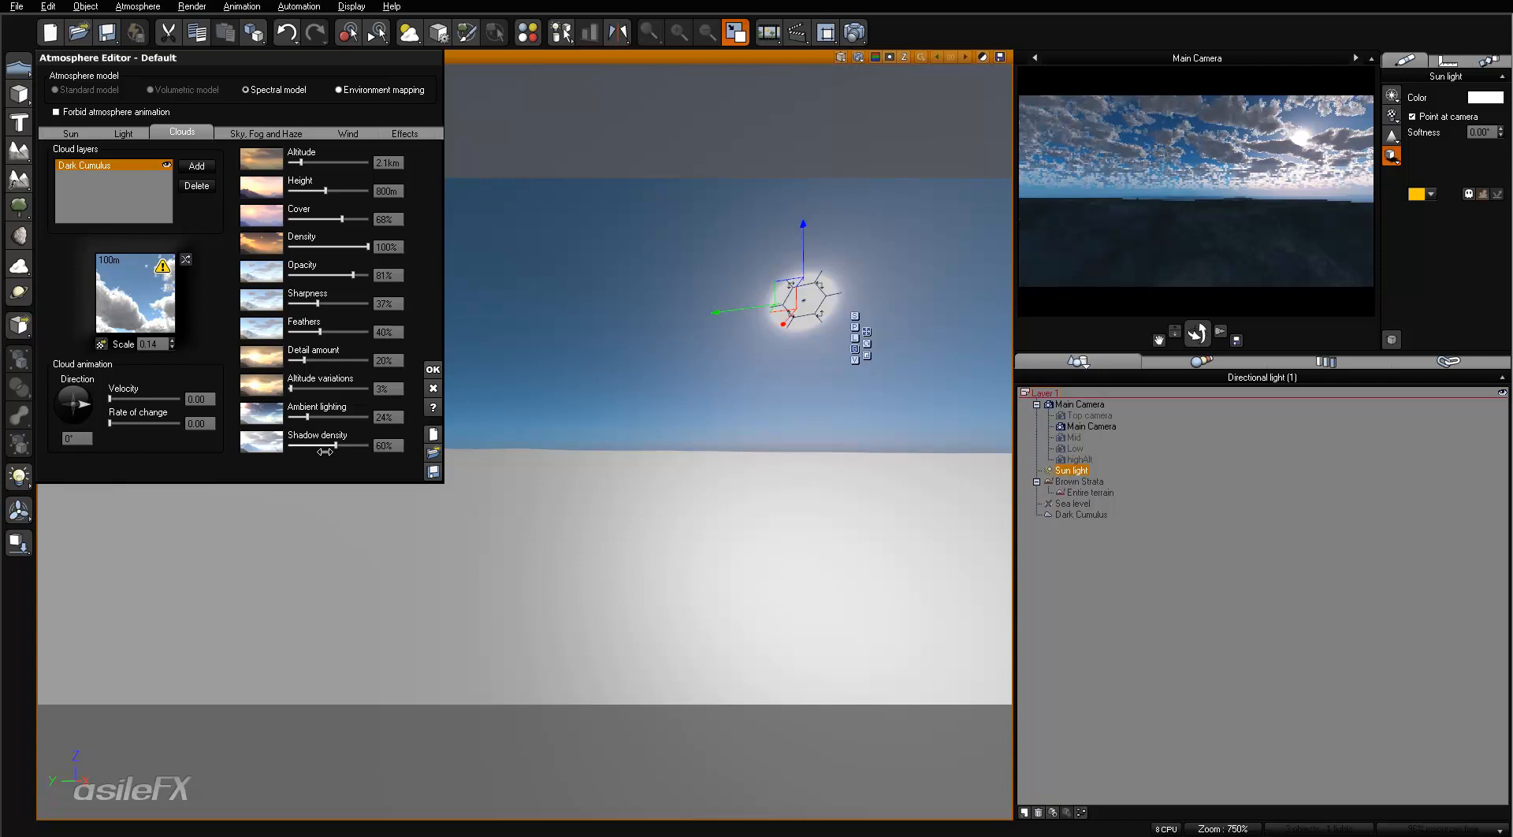
{"action": "left_click", "coordinate": [122, 133]}
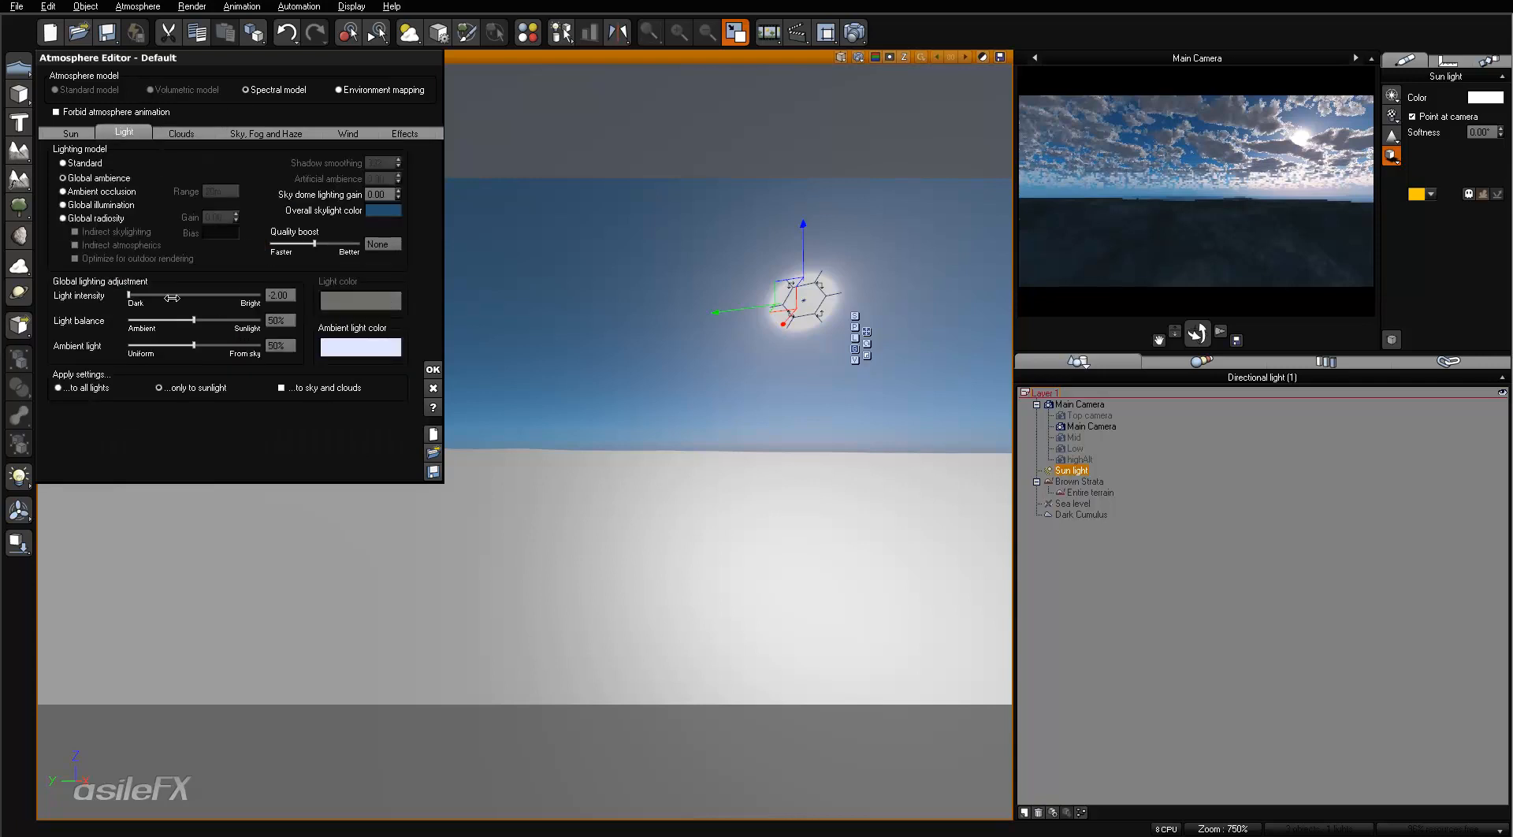
{"action": "left_click_drag", "start_coordinate": [172, 297], "coordinate": [234, 292]}
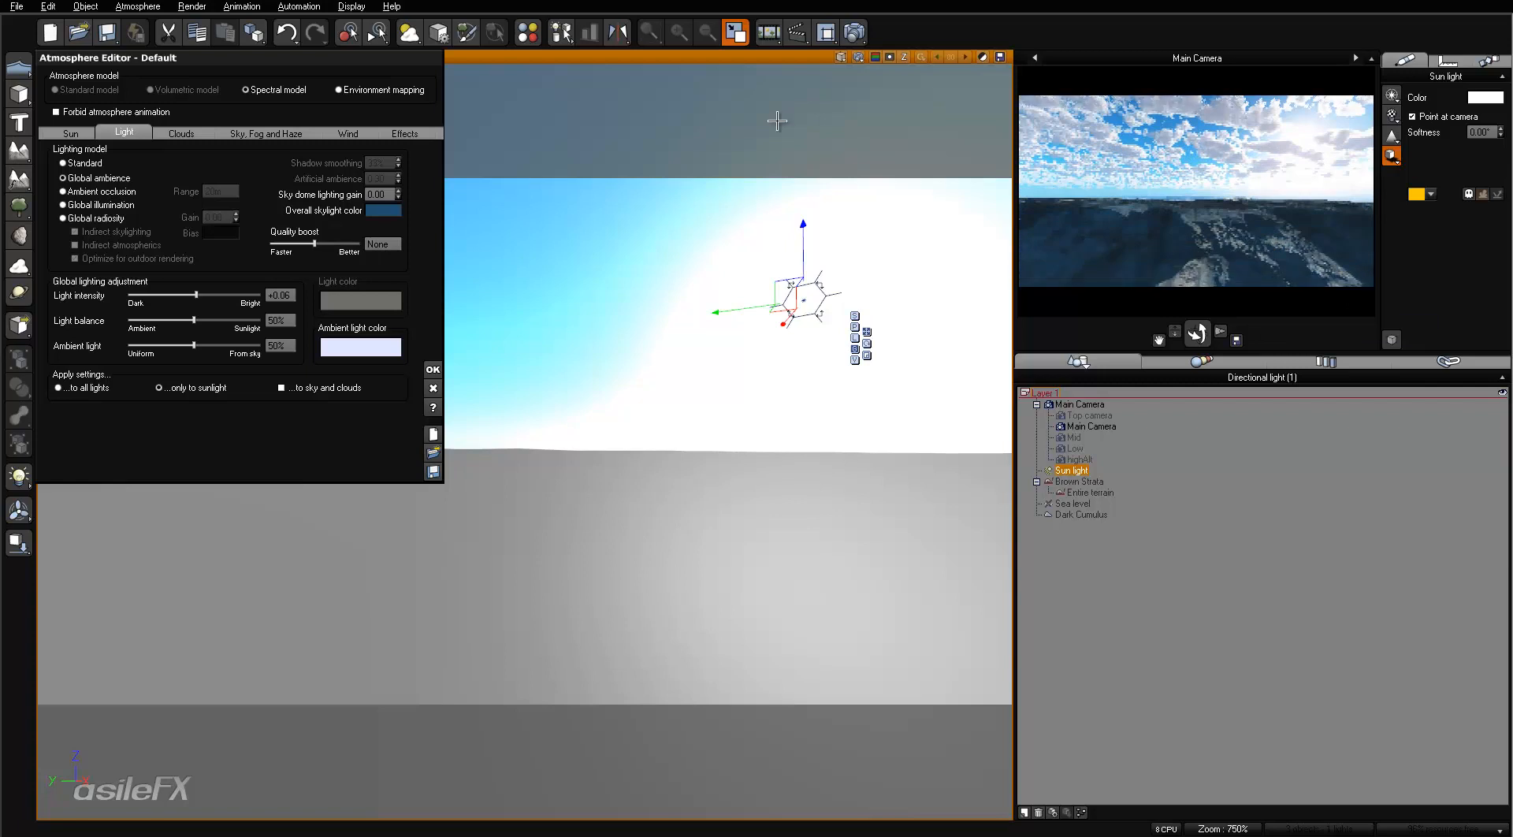
- Lower the atmosphere's scattering anisotropy to 0.63 and refresh the Main Camera preview
{"action": "left_click", "coordinate": [266, 133]}
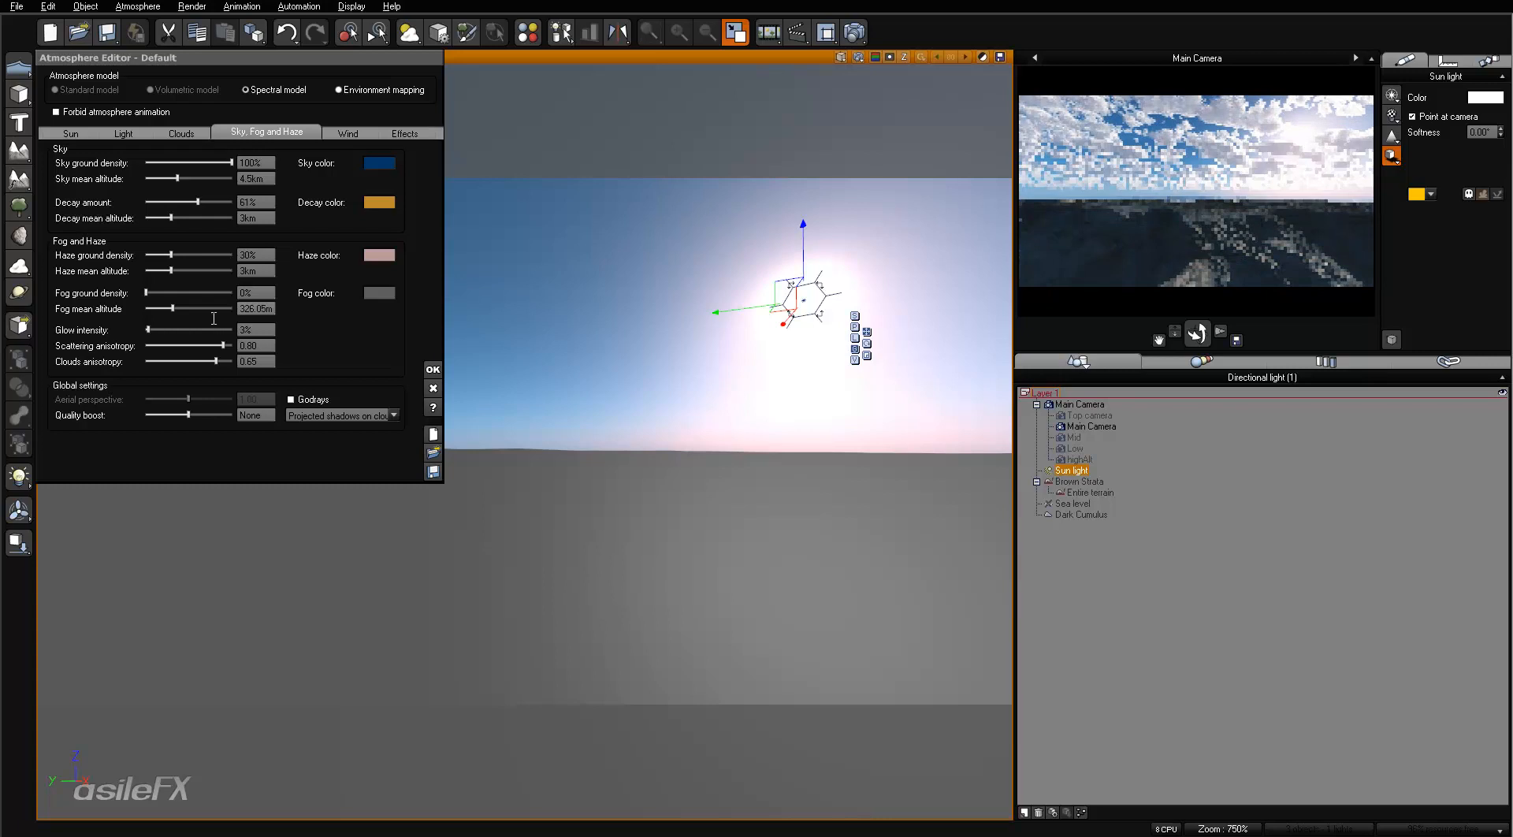
{"action": "mouse_move", "coordinate": [195, 331]}
{"action": "left_mouse_down"}
{"action": "mouse_move", "coordinate": [138, 331]}
{"action": "mouse_move", "coordinate": [223, 345]}
{"action": "mouse_move", "coordinate": [180, 331]}
{"action": "left_mouse_up"}
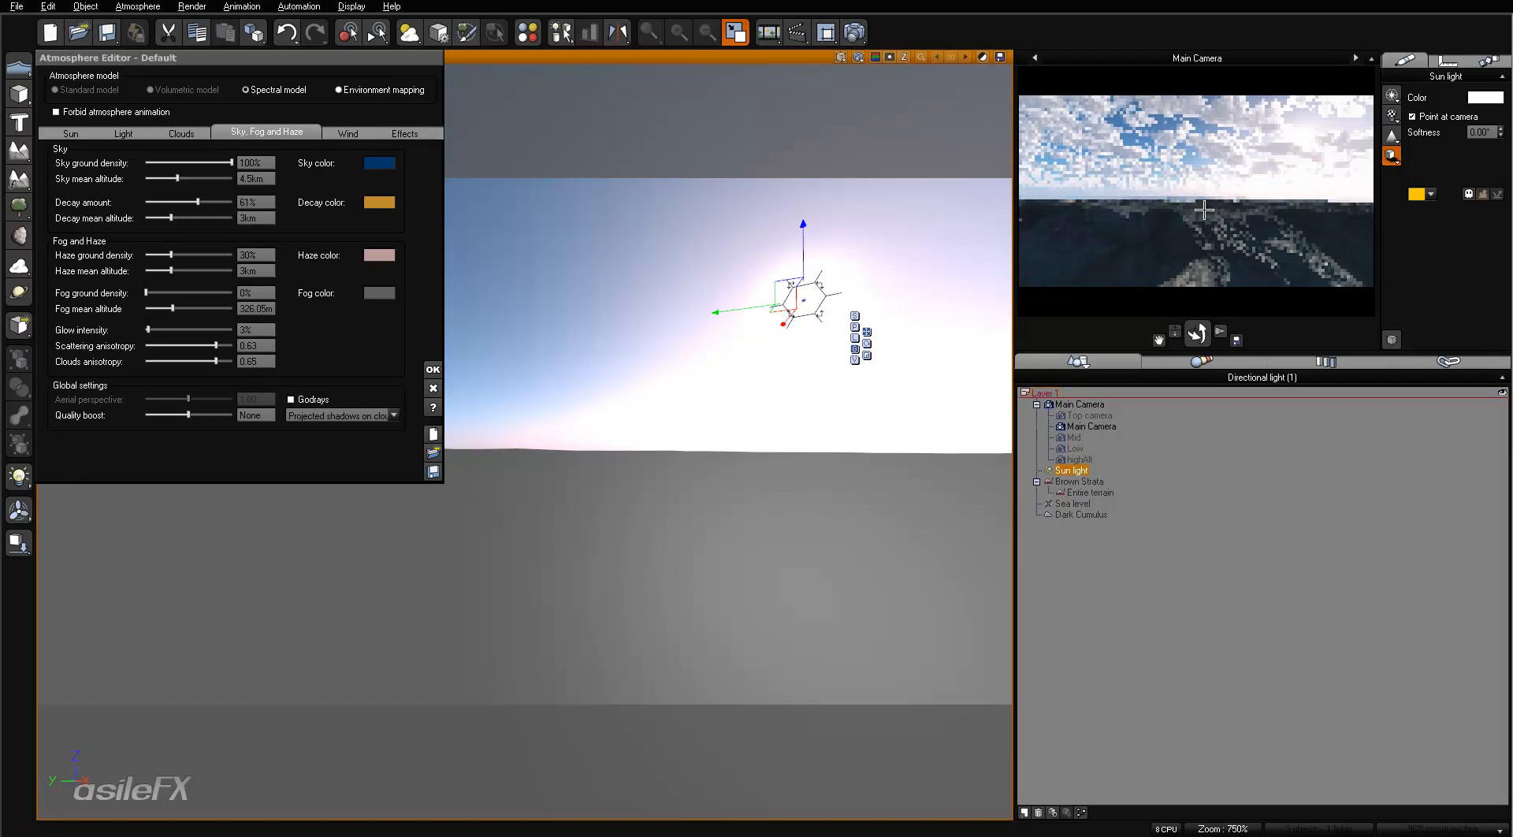
{"action": "right_click", "coordinate": [1204, 210]}
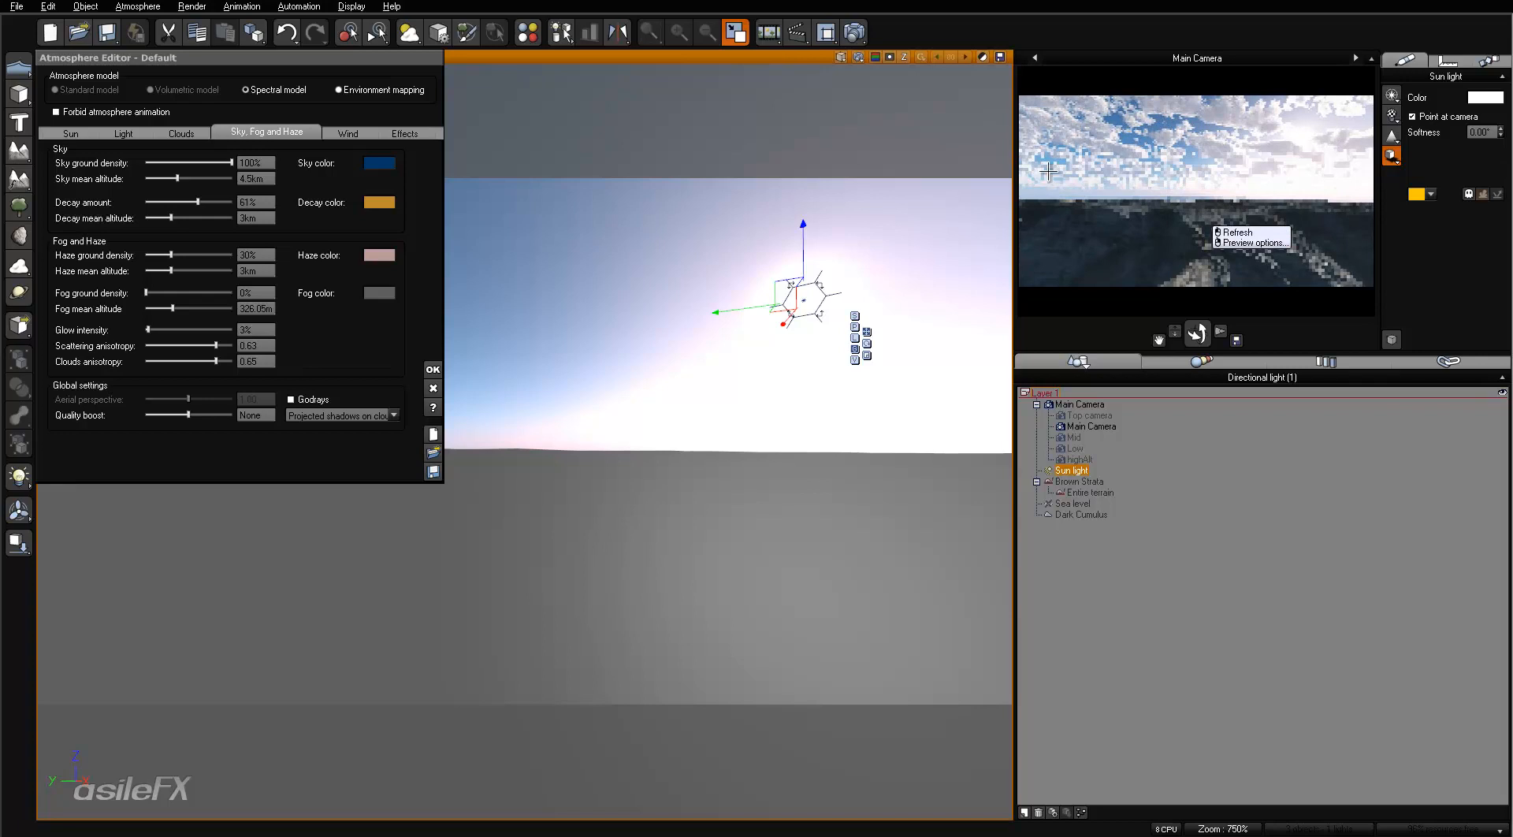
{"action": "right_click", "coordinate": [1132, 308]}
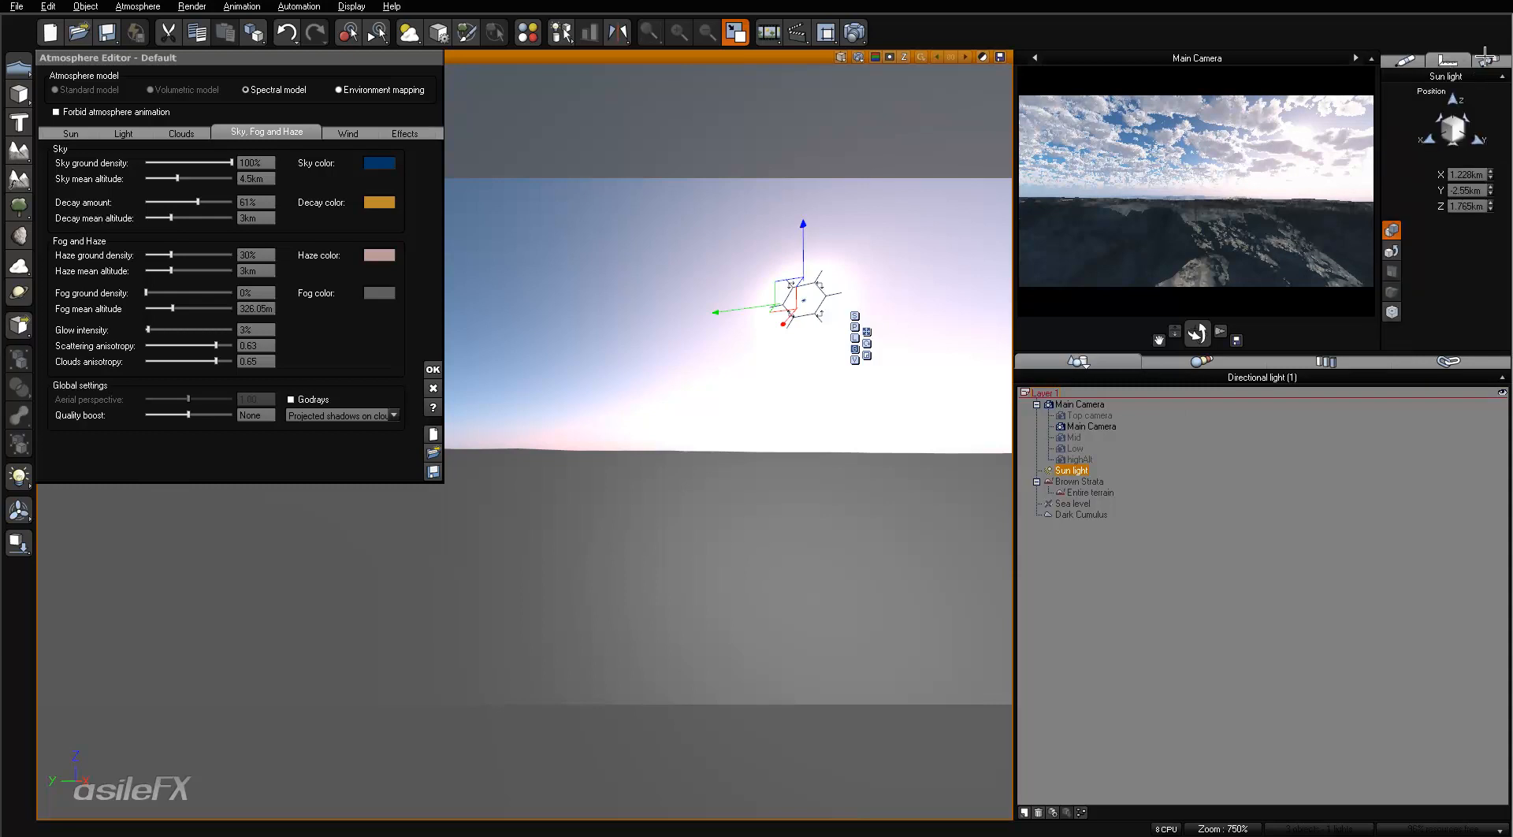
- Set the Main Camera's focal length to 22 mm, turn the camera towards the sun and refresh its preview
{"action": "left_click", "coordinate": [1077, 427]}
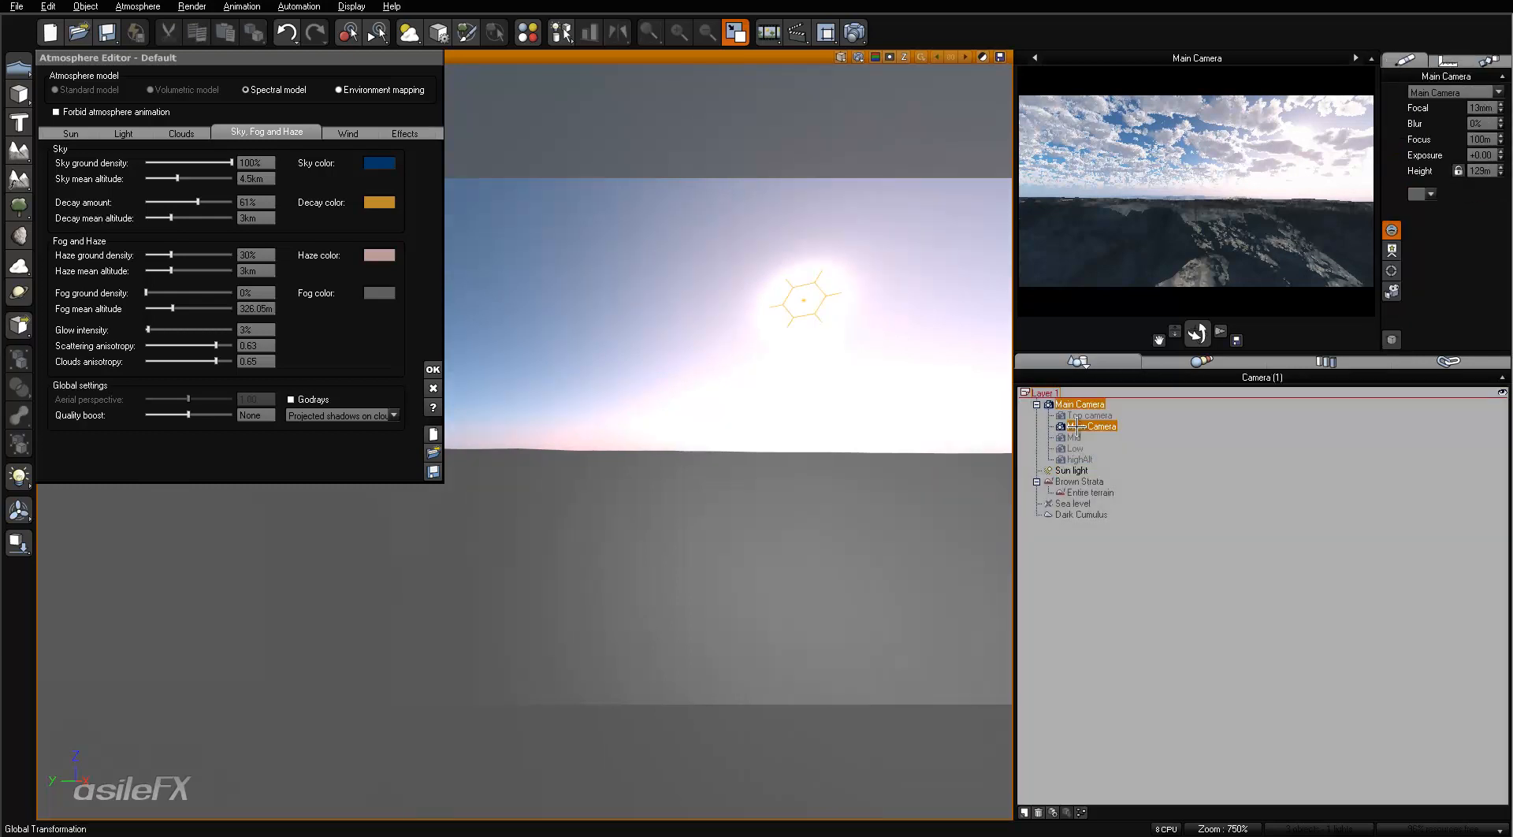
{"action": "left_click_drag", "start_coordinate": [1468, 116], "coordinate": [1449, 182]}
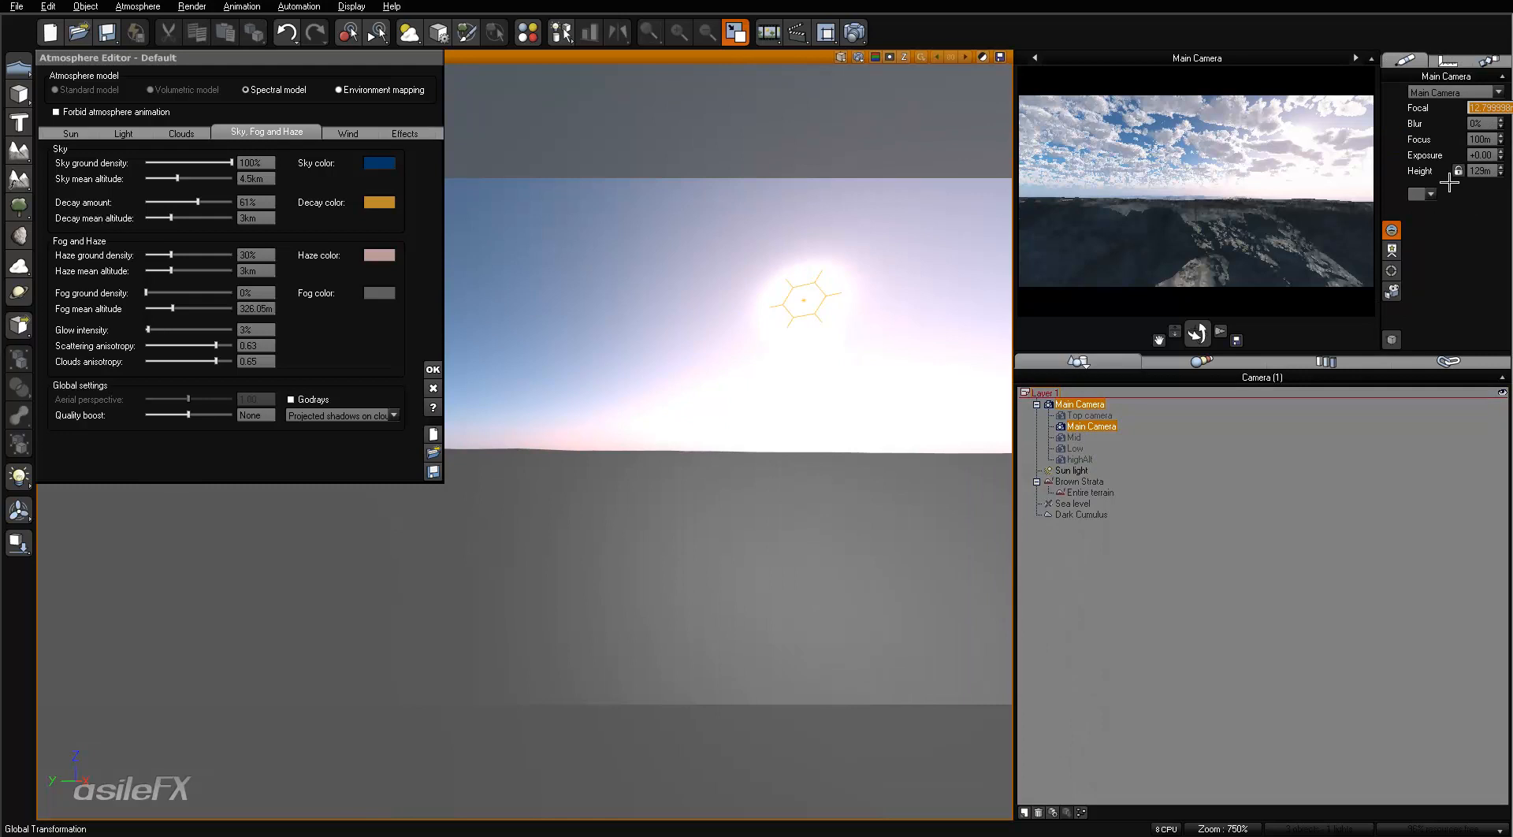
{"action": "type", "text": "22"}
{"action": "key", "text": "Return"}
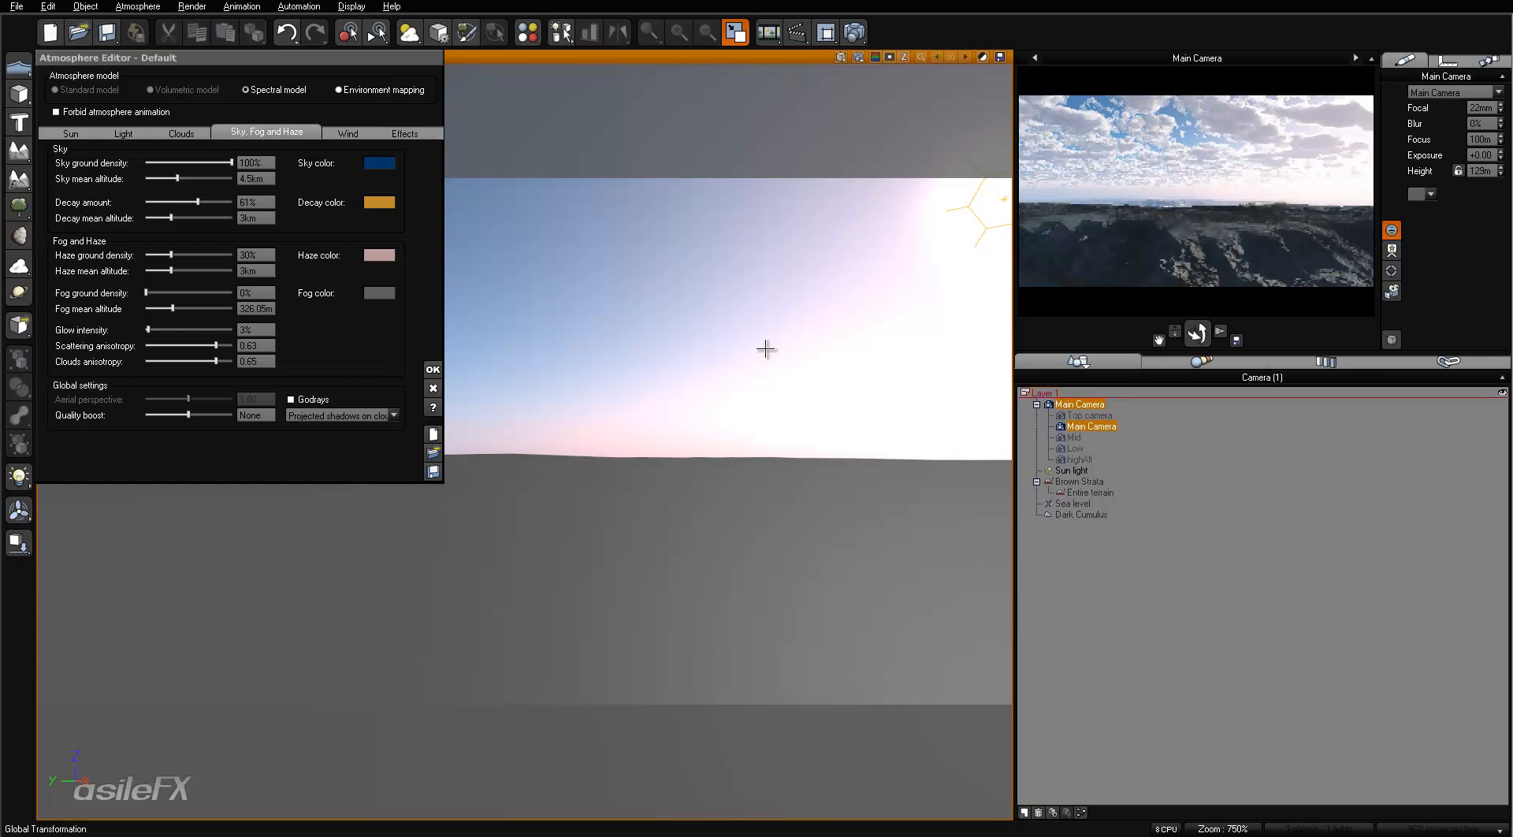
{"action": "right_click_drag", "start_coordinate": [879, 350], "coordinate": [820, 365]}
{"action": "right_click", "coordinate": [1184, 166]}
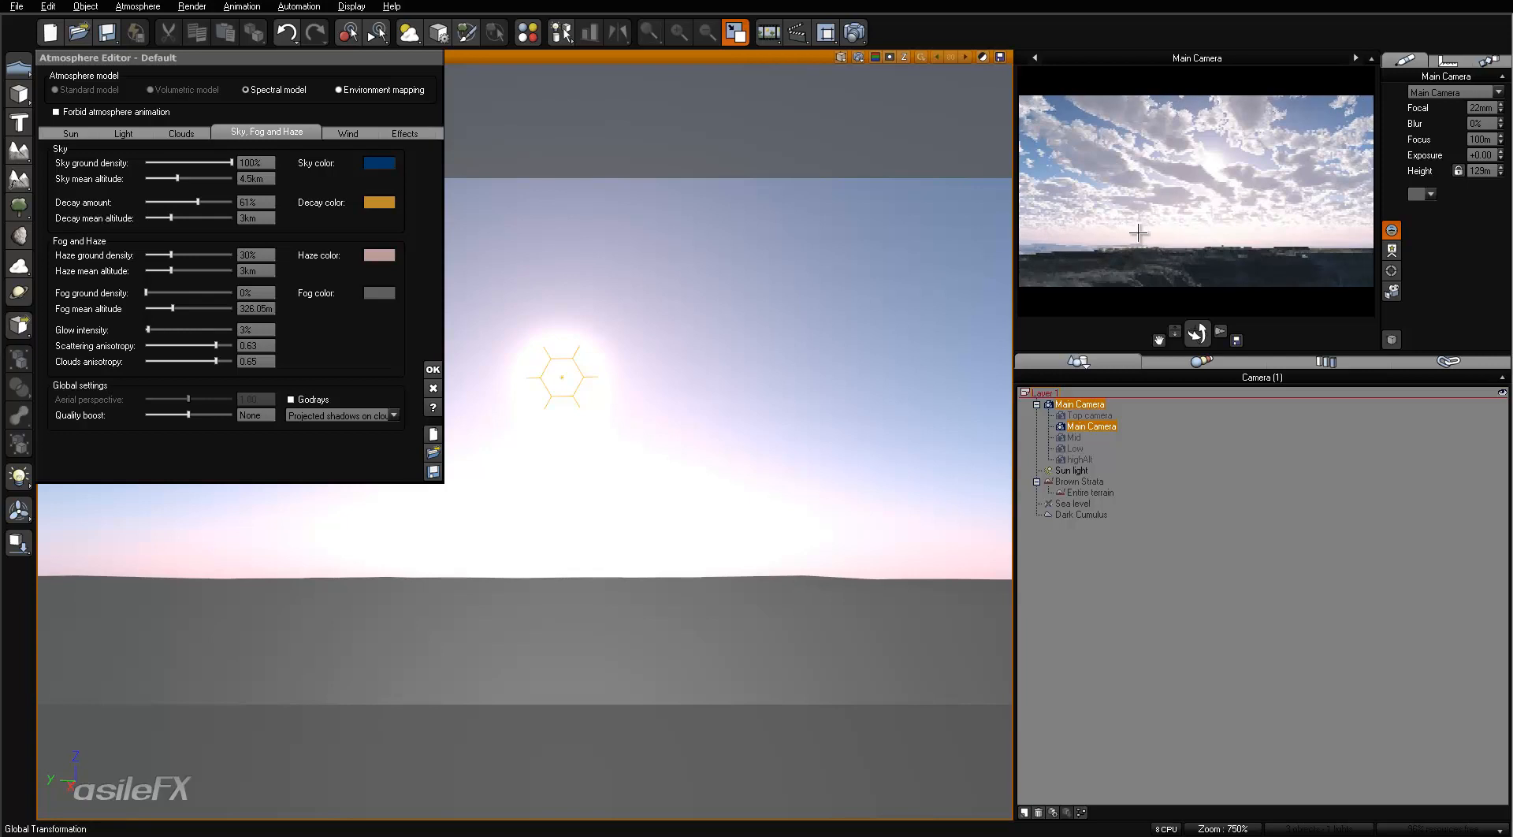
- Set the Main Camera's focal length to 12 mm and accept the atmosphere settings
{"action": "left_click", "coordinate": [1474, 108]}
{"action": "type", "text": "12"}
{"action": "key", "text": "Return"}
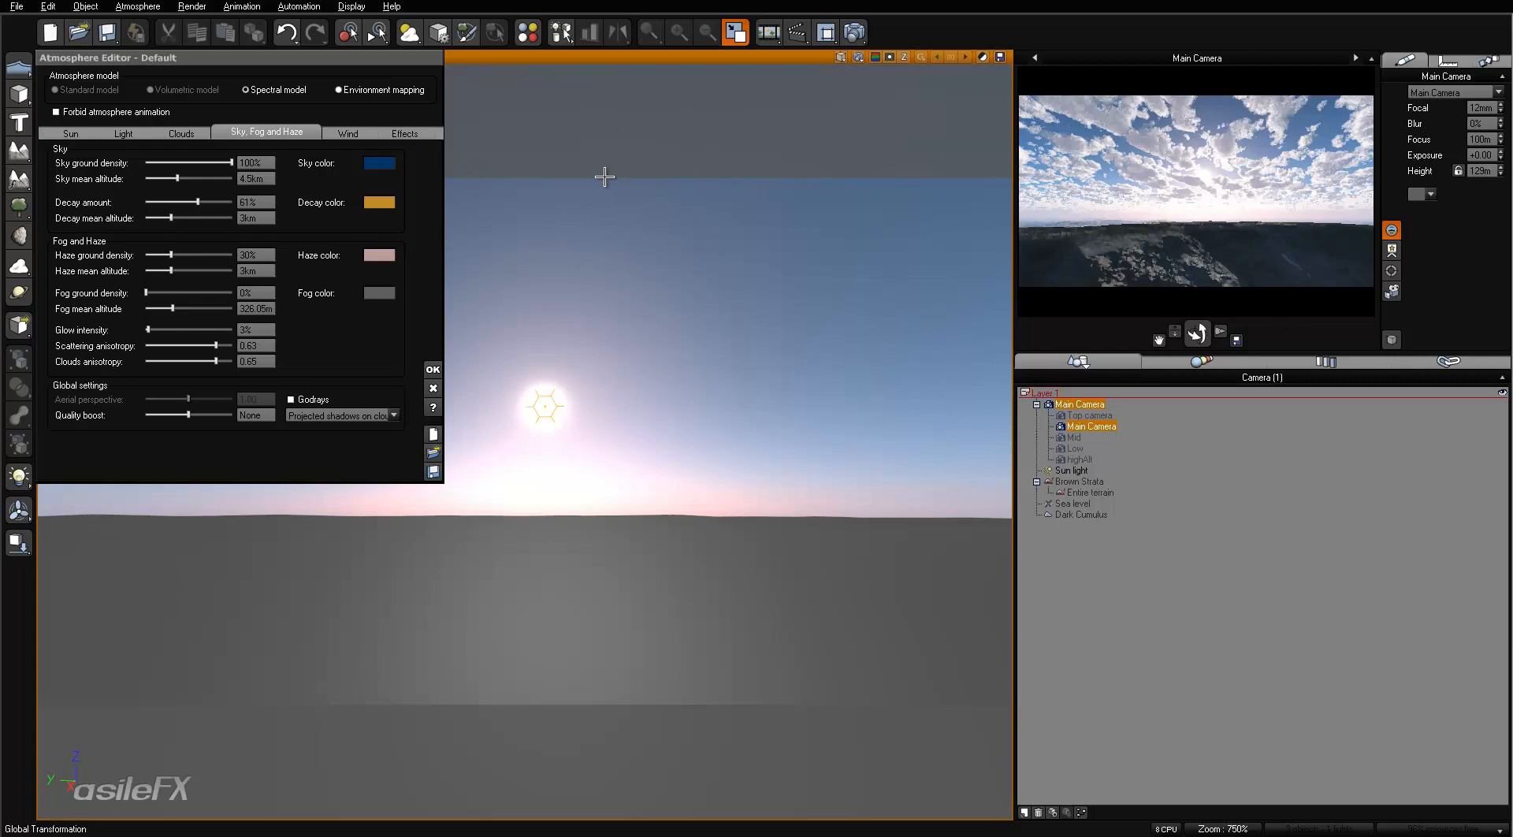
{"action": "left_click", "coordinate": [435, 369]}
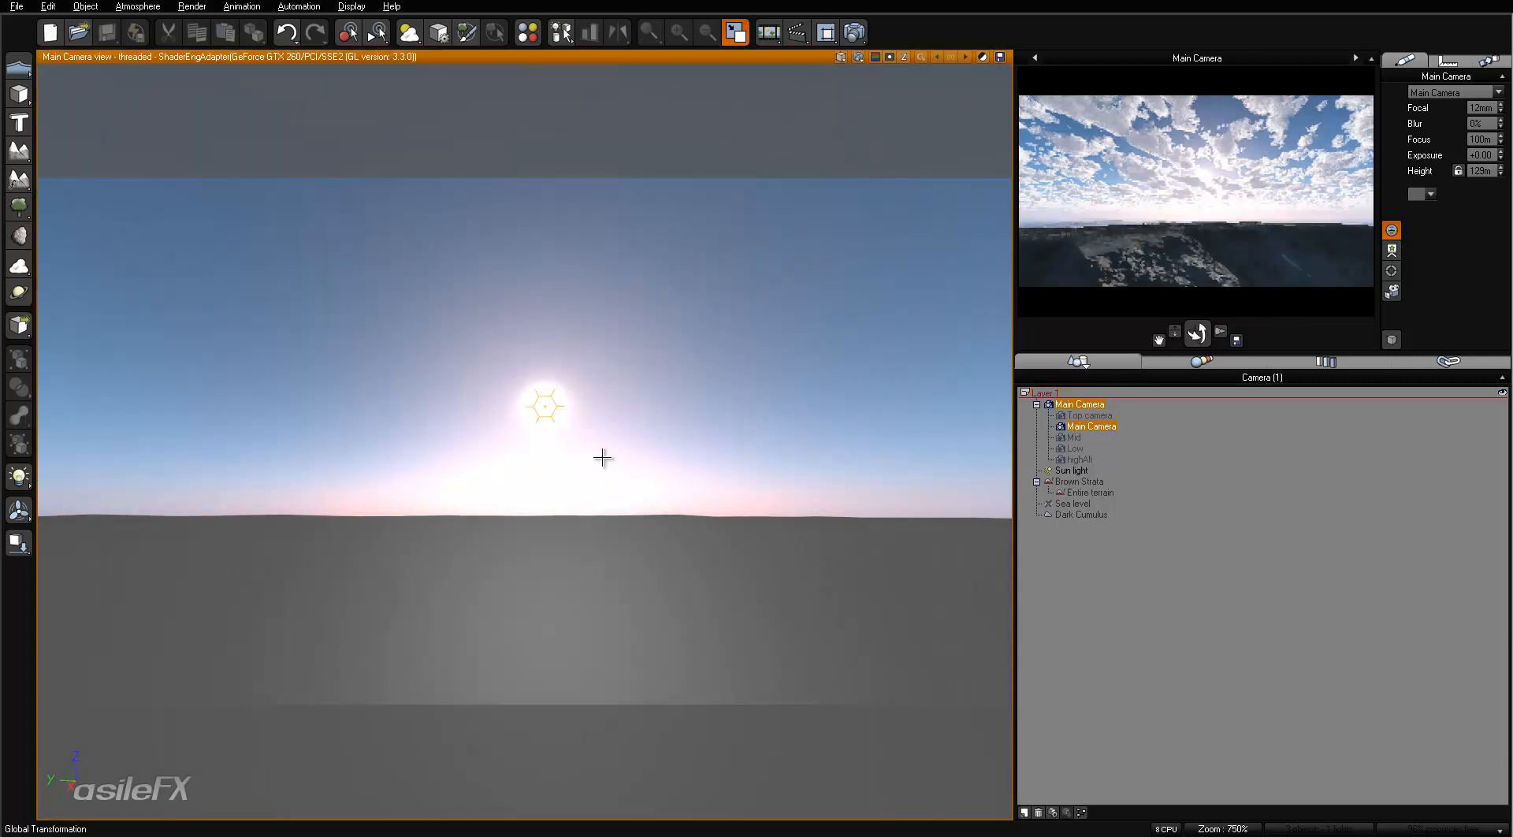